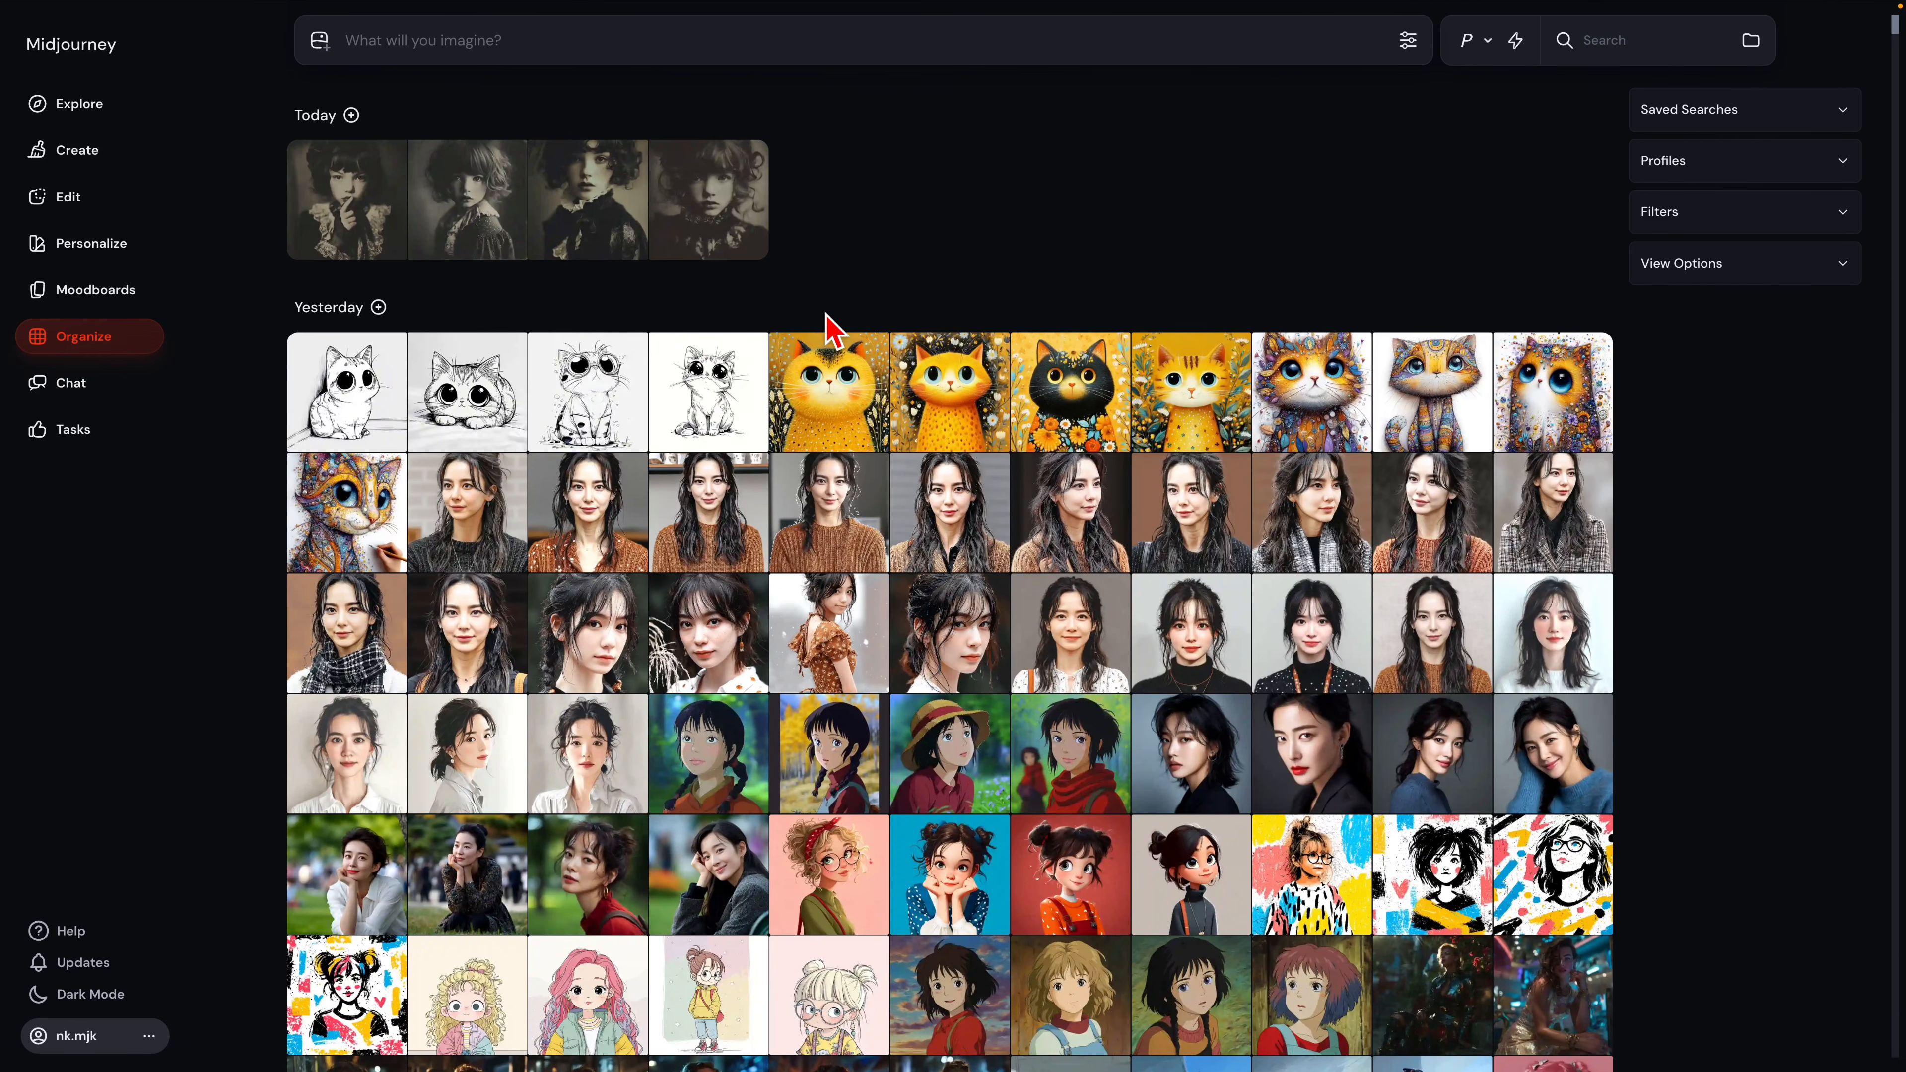
Step: View the first Today image enlarged from both the Organize and Create pages, and return to Organize
{"action": "left_click", "coordinate": [361, 220]}
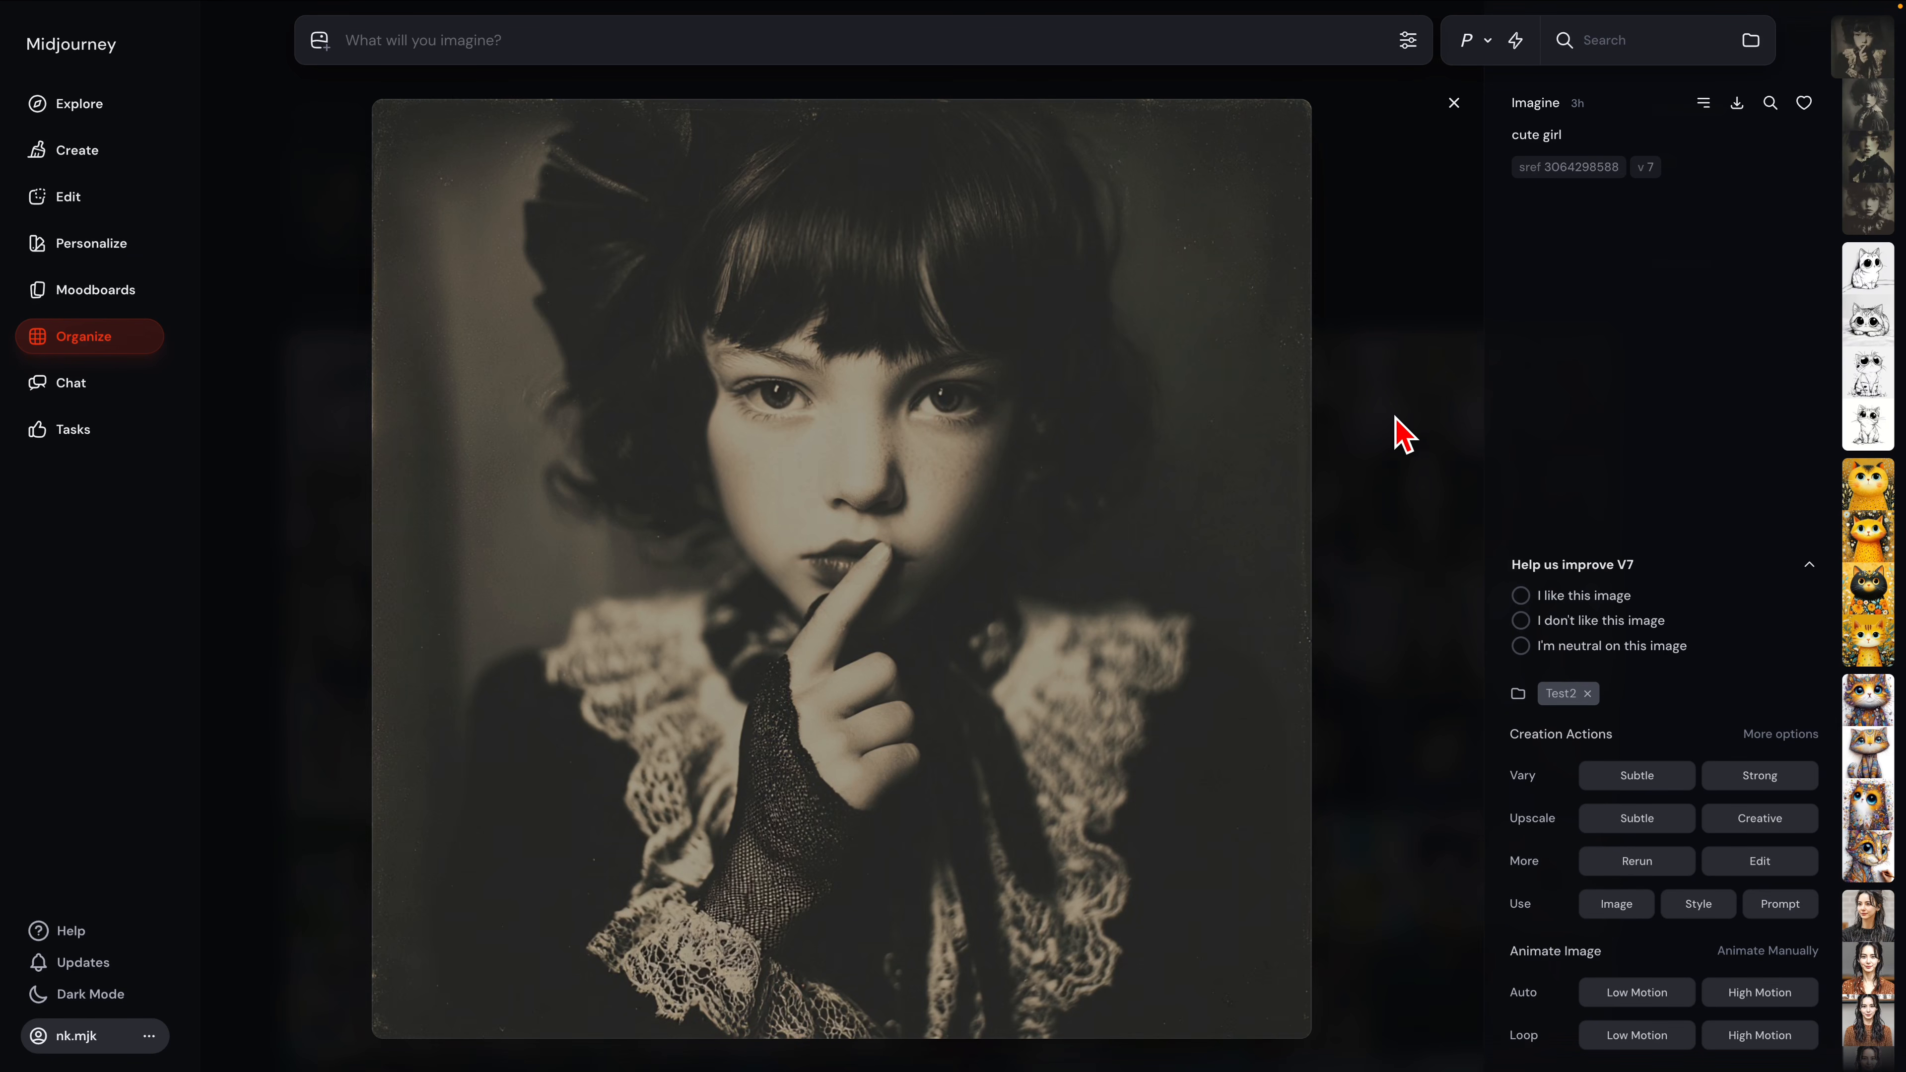
{"action": "left_click", "coordinate": [1403, 435]}
{"action": "left_click", "coordinate": [99, 157]}
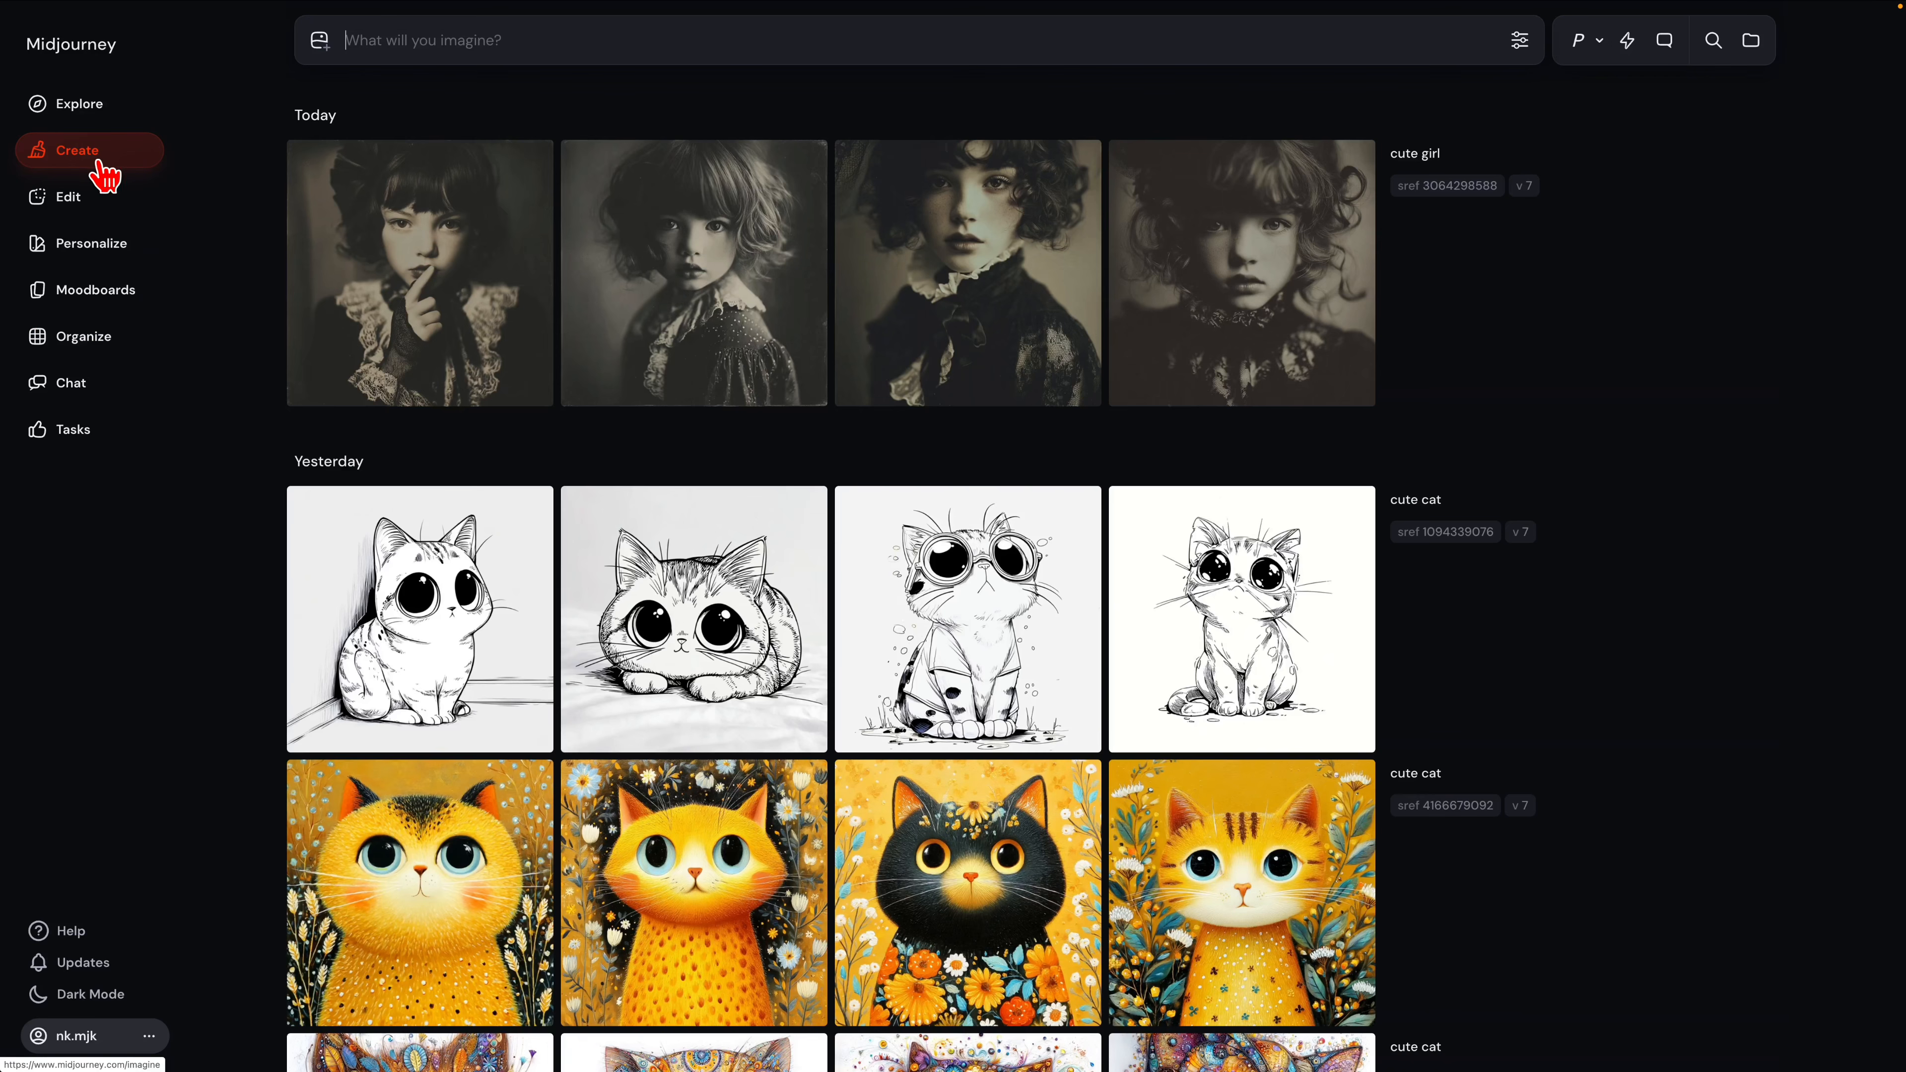
{"action": "left_click", "coordinate": [373, 261]}
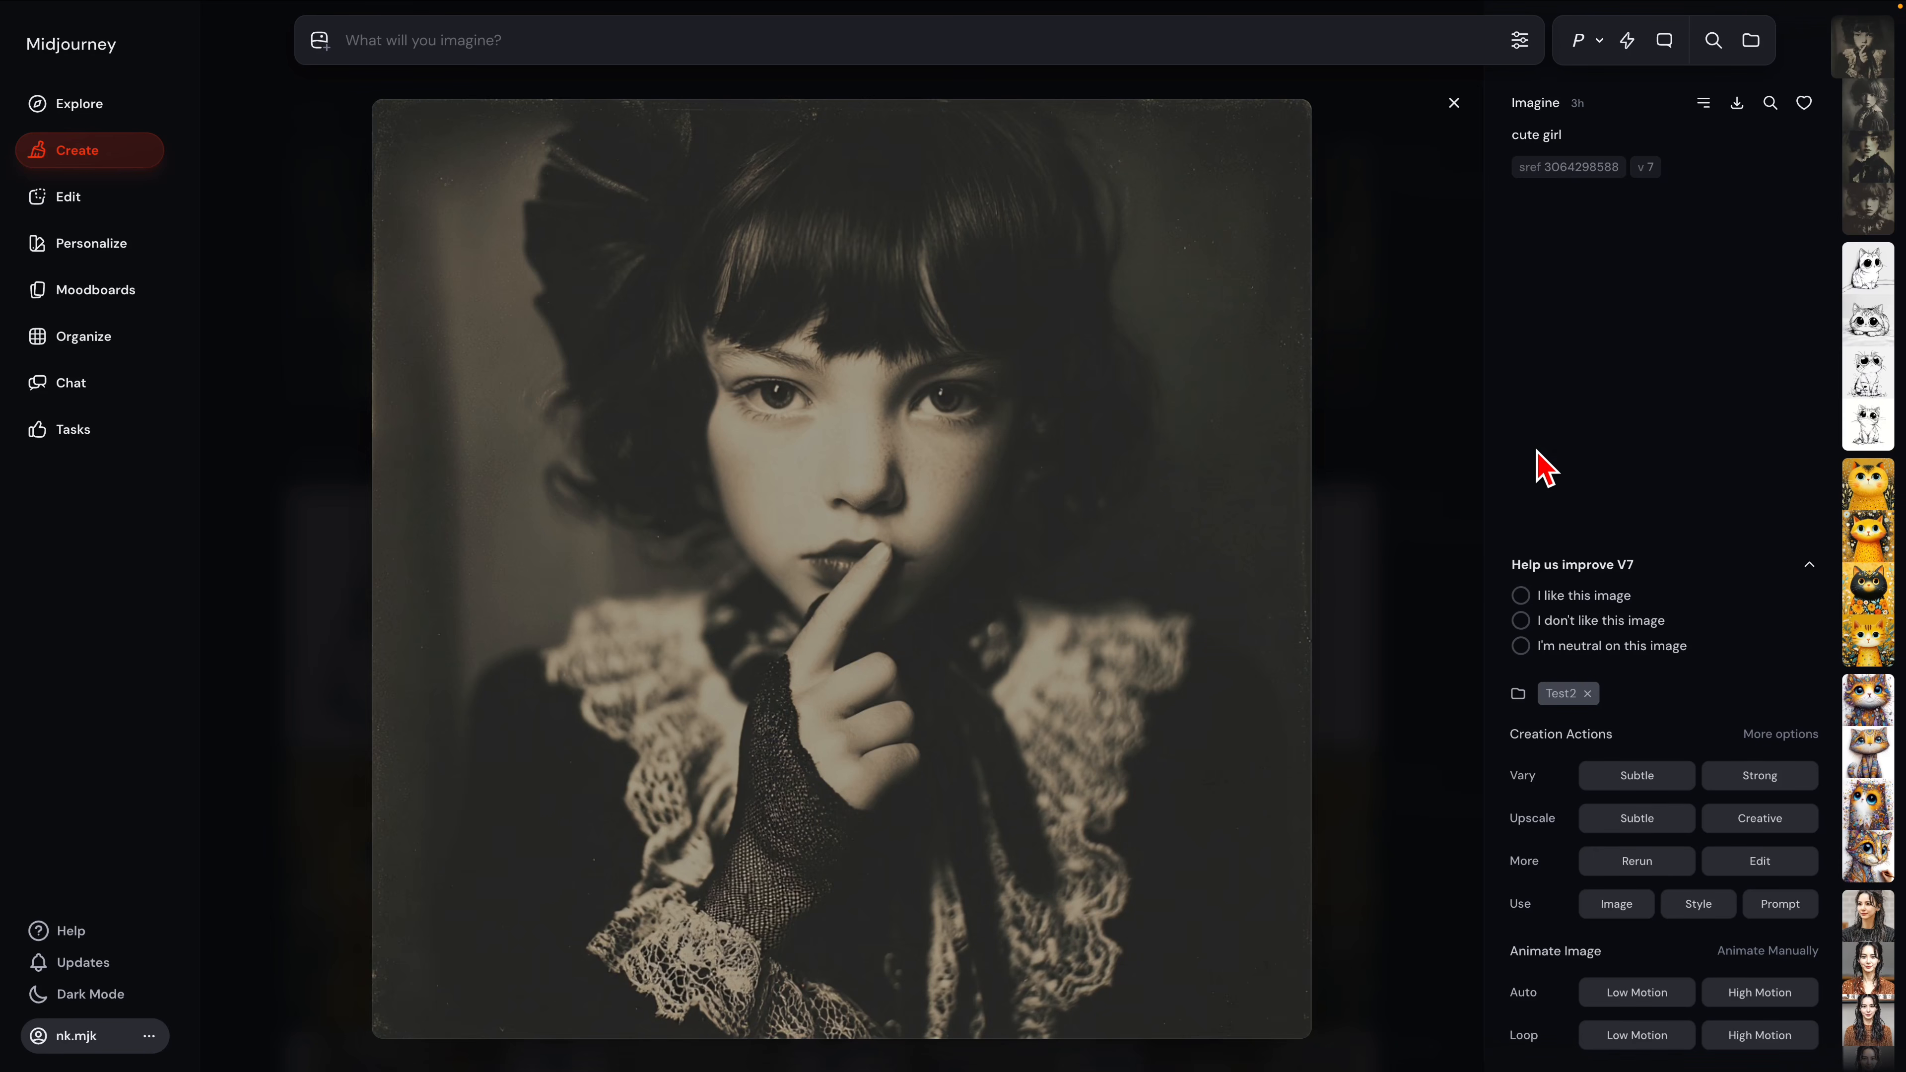
{"action": "left_click", "coordinate": [67, 341]}
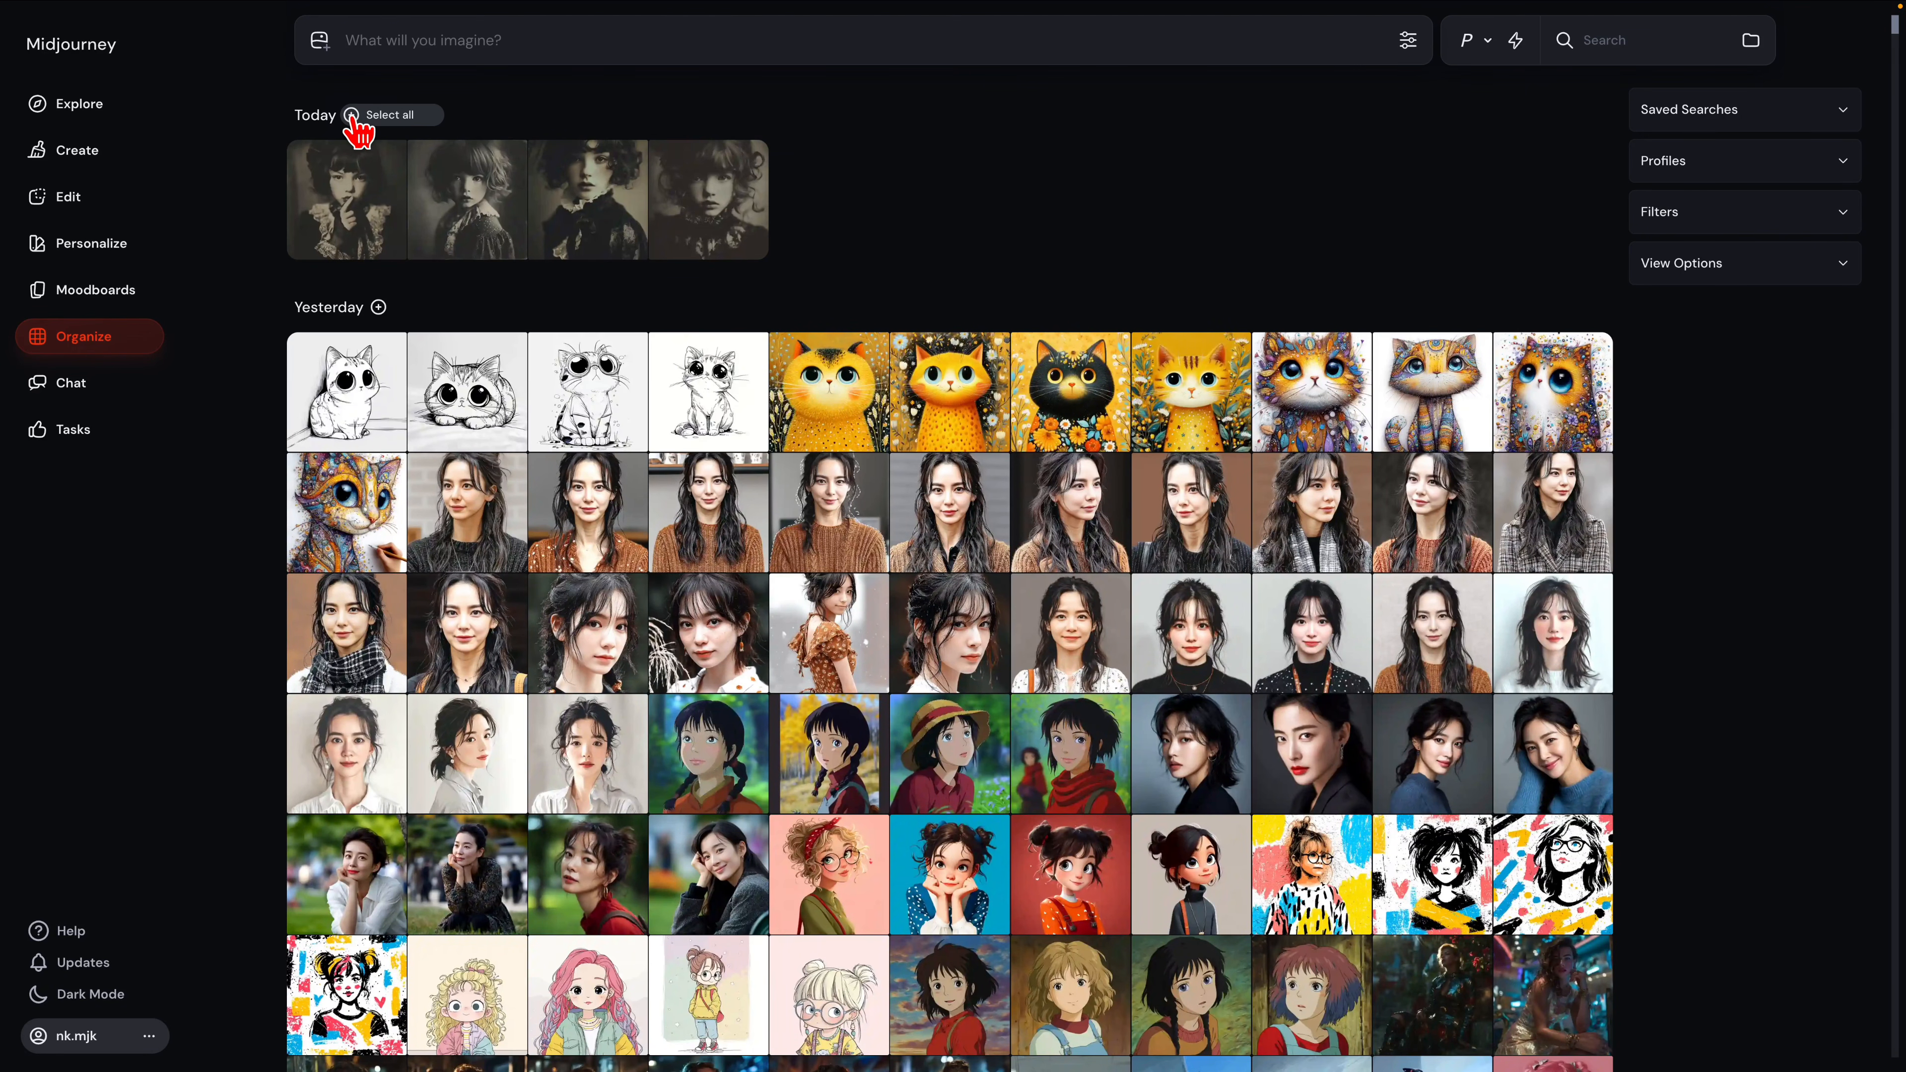
Step: Select all images in the Today, Yesterday, 2 days ago and 14 Sep 2025 groups
{"action": "left_click", "coordinate": [352, 116]}
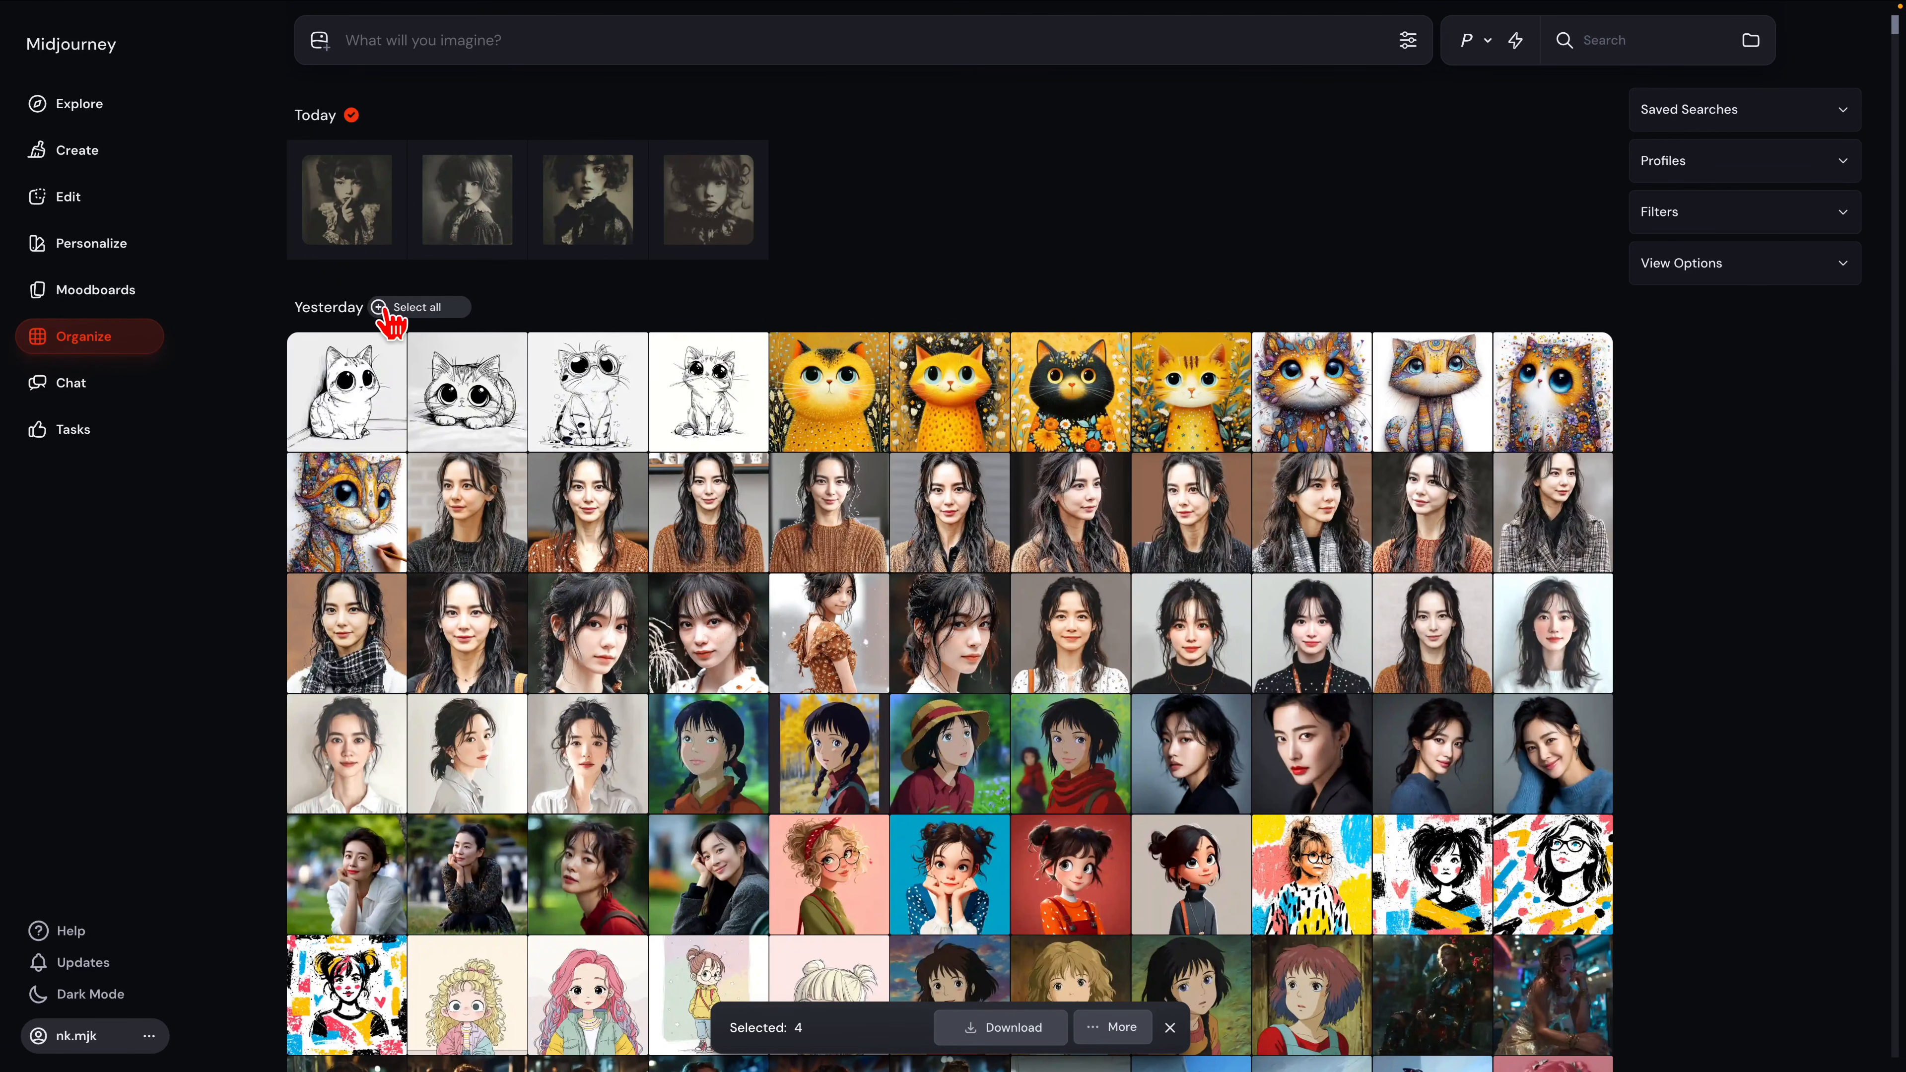
{"action": "left_click", "coordinate": [378, 307]}
{"action": "scroll", "coordinate": [497, 360], "scroll_direction": "down", "scroll_amount": 3}
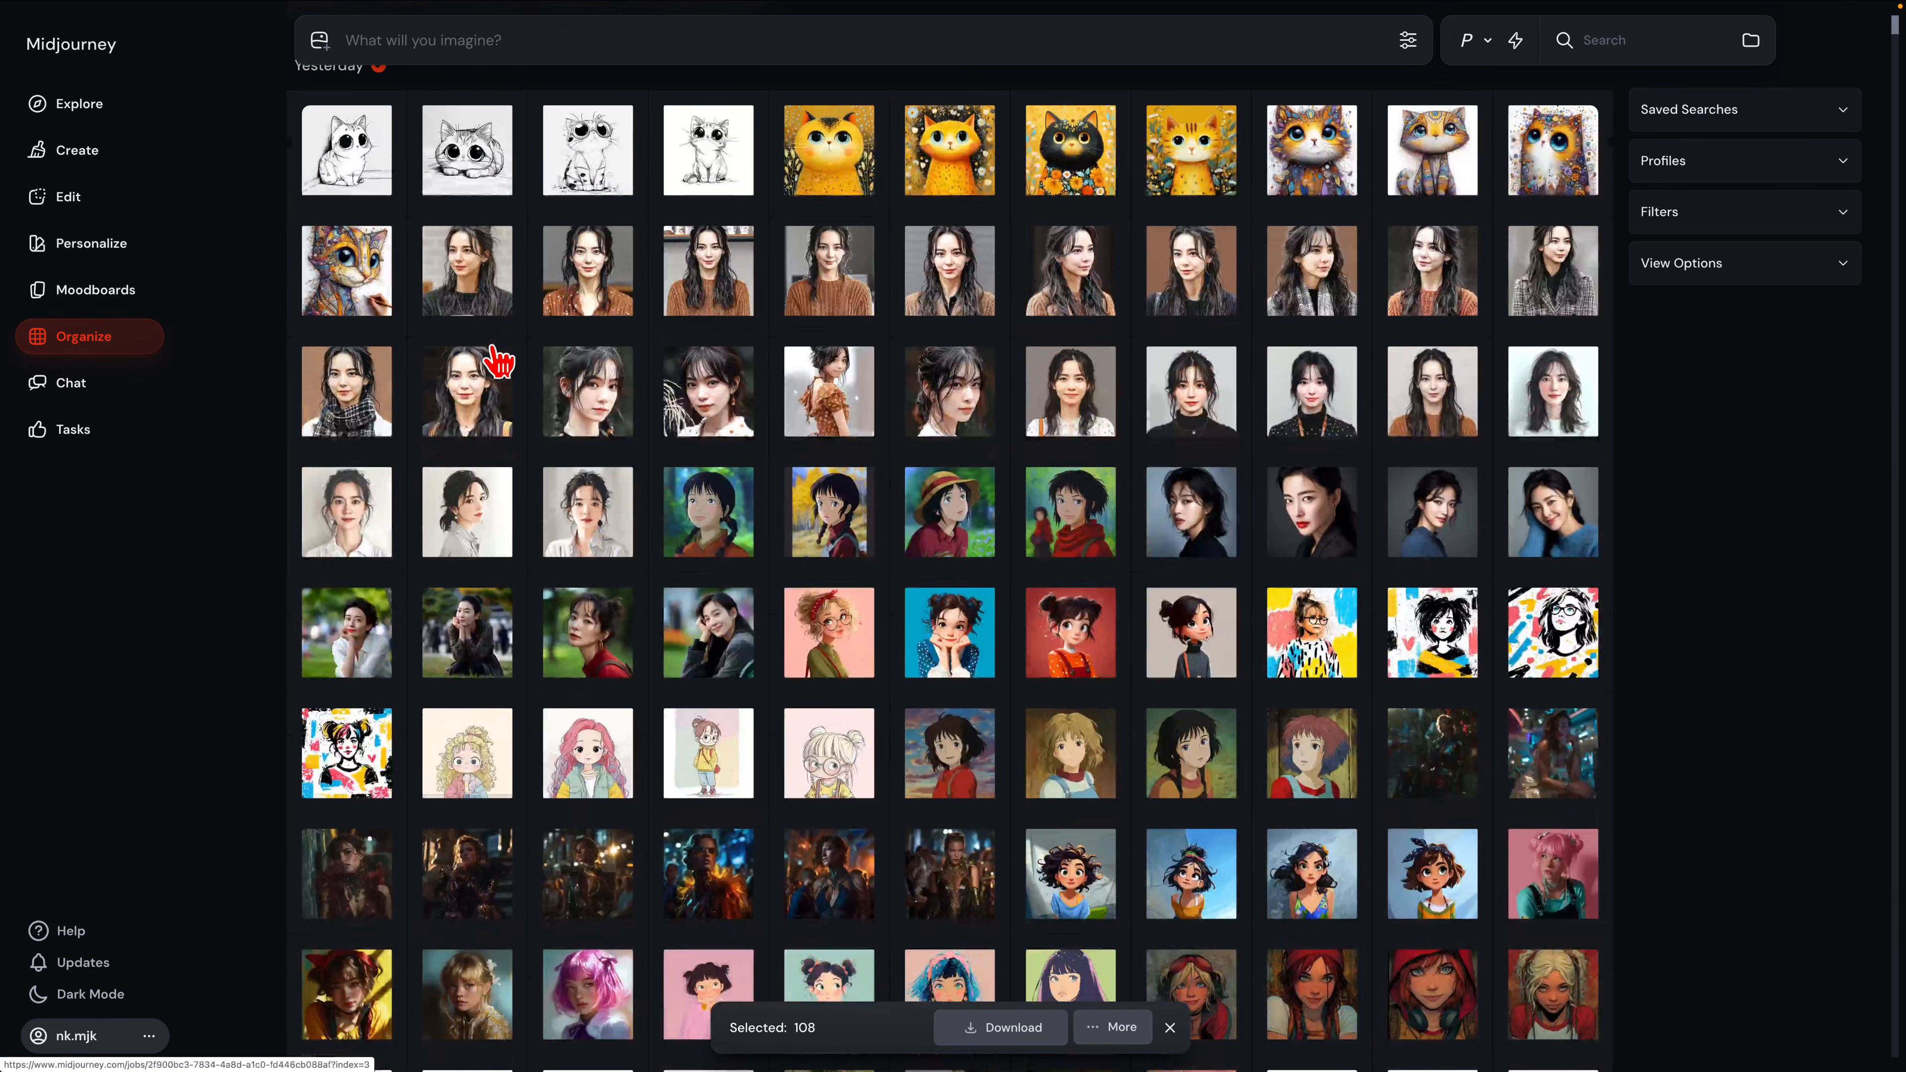
{"action": "scroll", "coordinate": [497, 361], "scroll_direction": "down", "scroll_amount": 10}
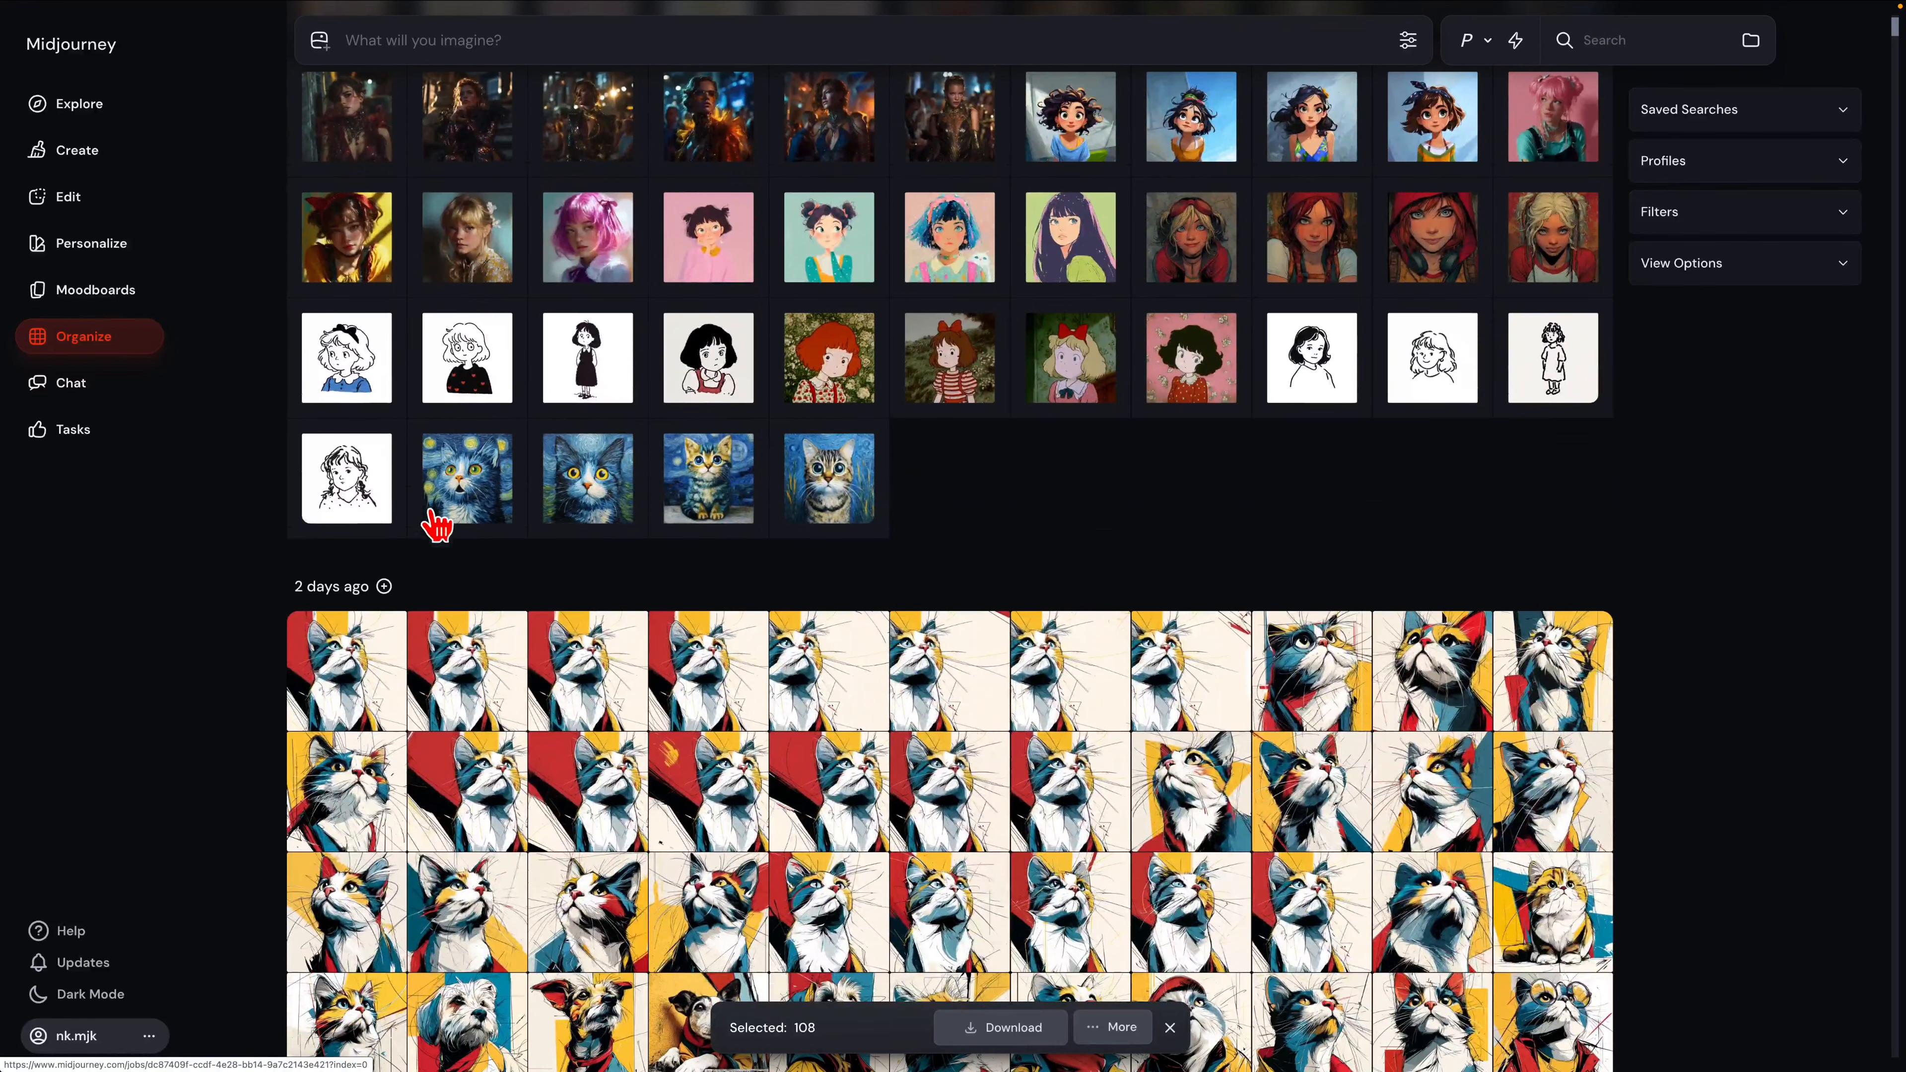
{"action": "left_click", "coordinate": [384, 586]}
{"action": "scroll", "coordinate": [473, 597], "scroll_direction": "down", "scroll_amount": 5}
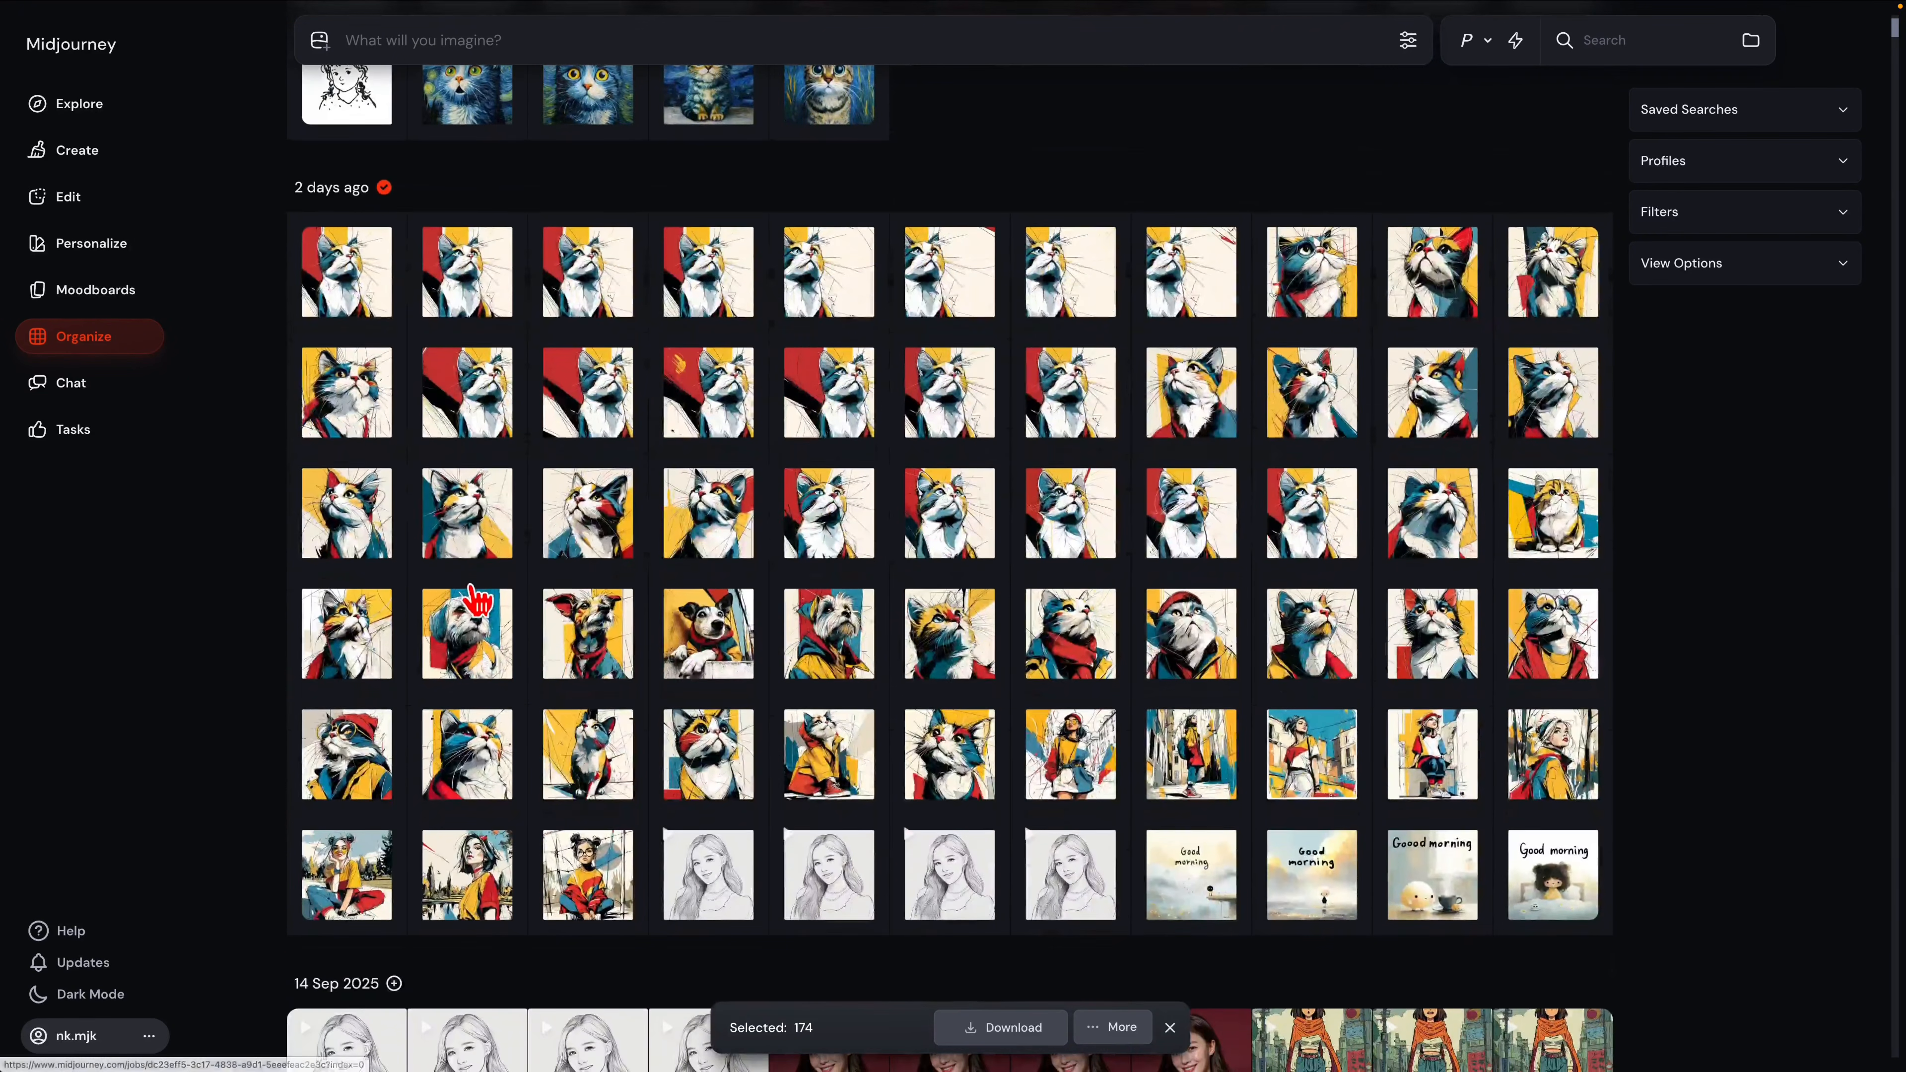
{"action": "scroll", "coordinate": [473, 597], "scroll_direction": "down", "scroll_amount": 5}
{"action": "left_click", "coordinate": [396, 594]}
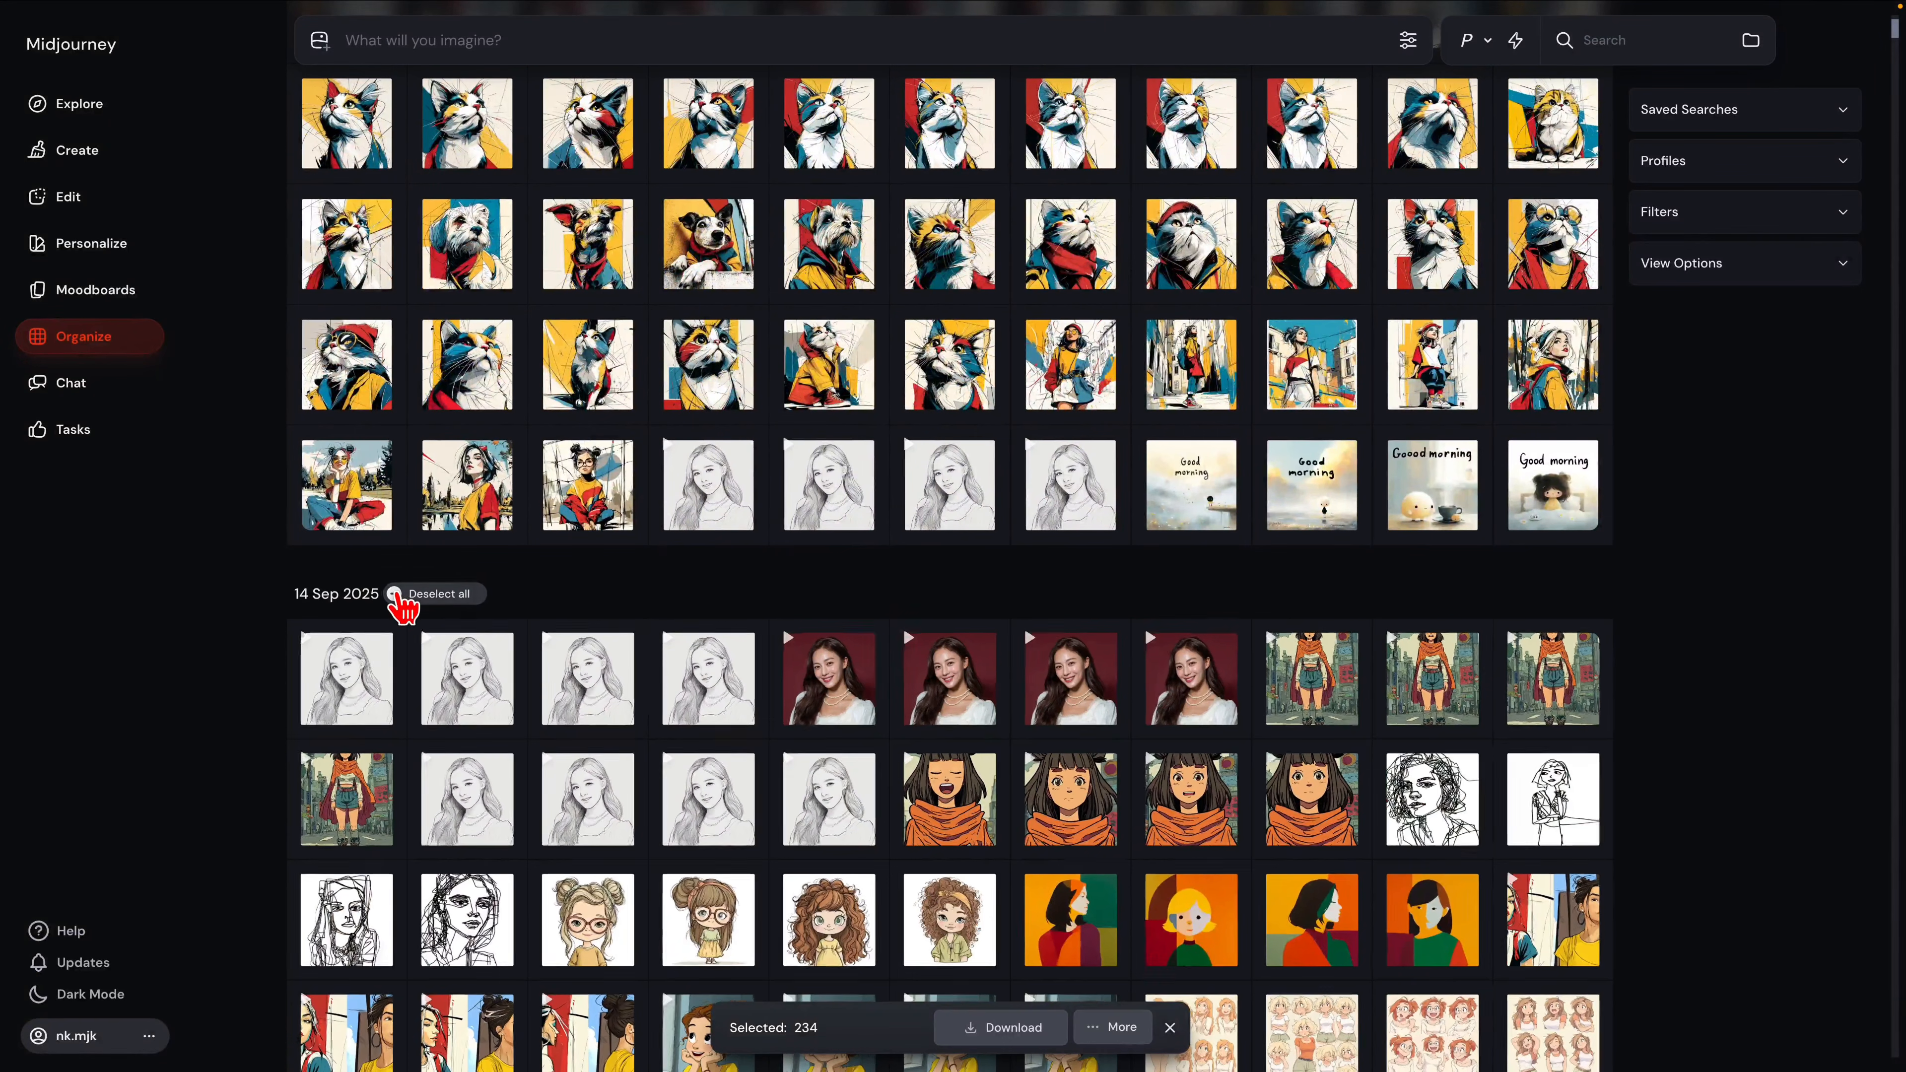
{"action": "scroll", "coordinate": [459, 608], "scroll_direction": "down", "scroll_amount": 5}
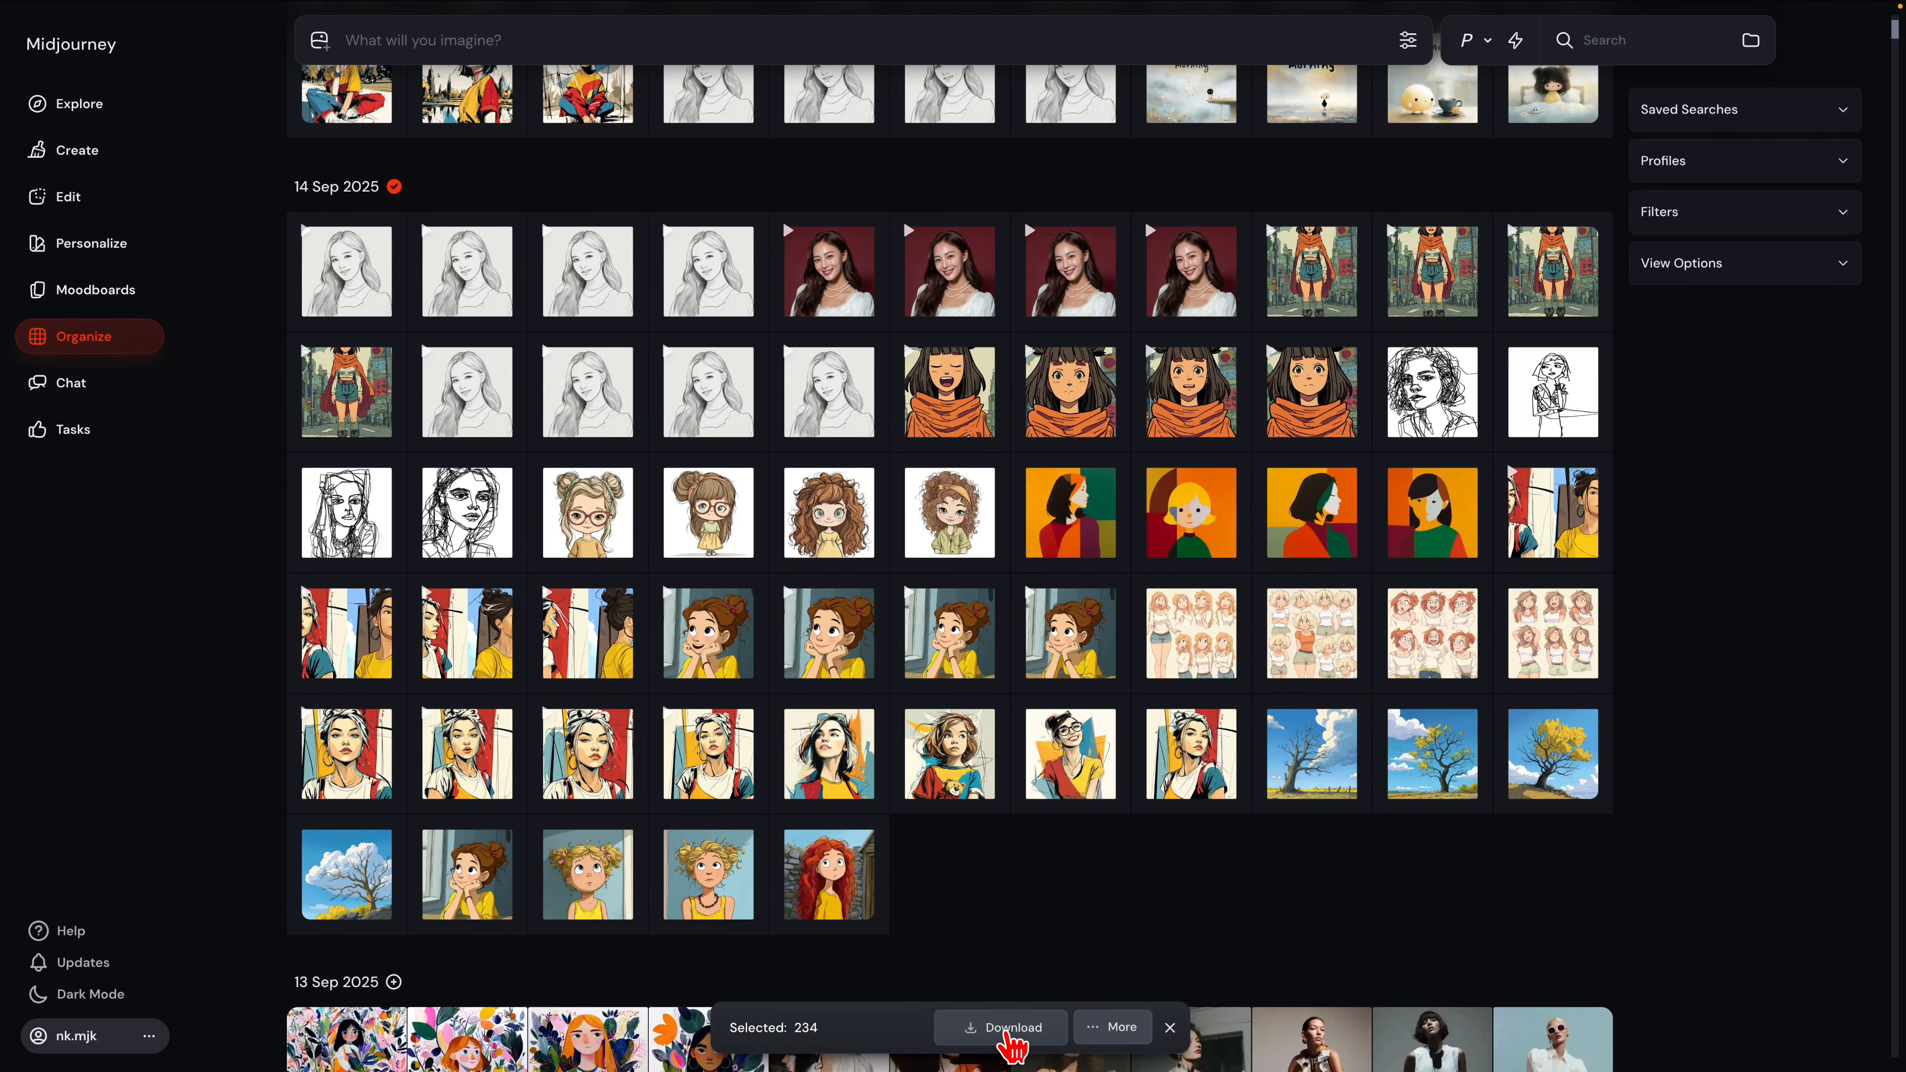
{"action": "left_click", "coordinate": [1123, 1040]}
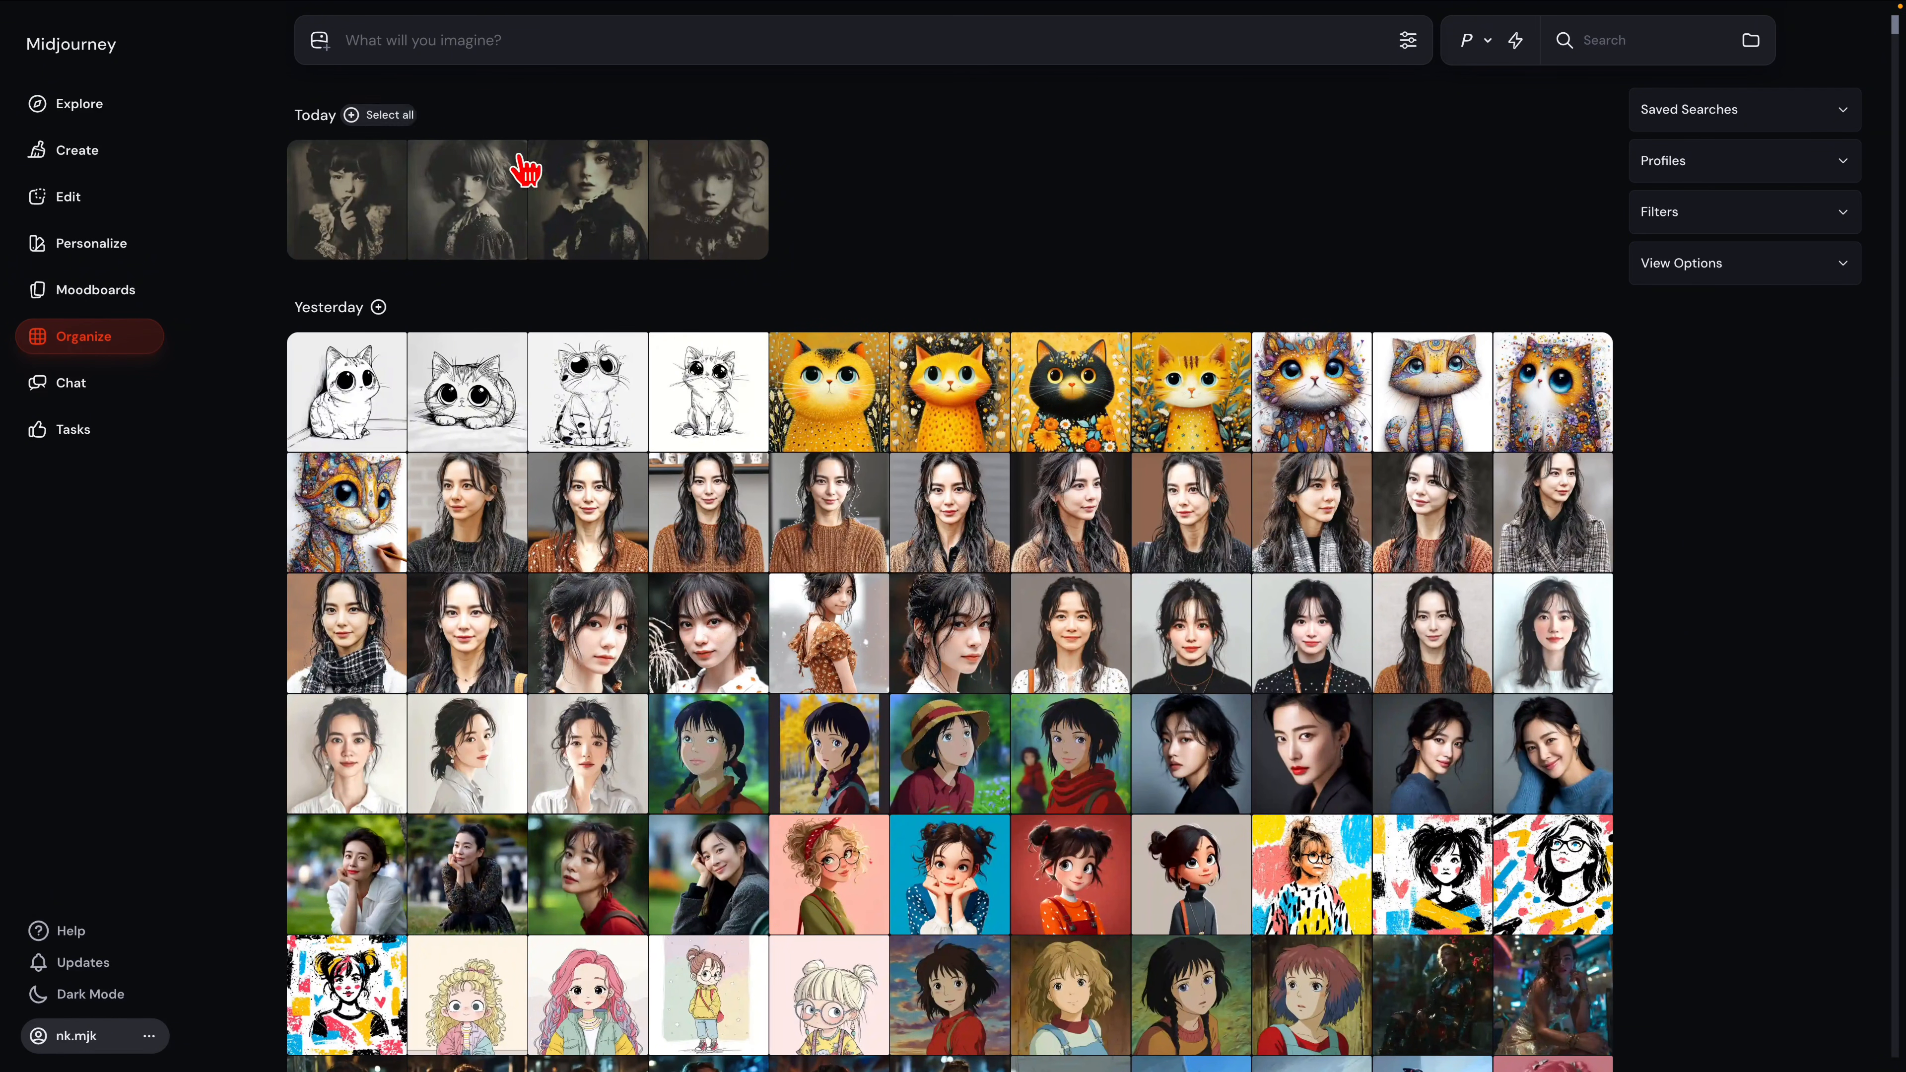
Step: Marquee-select all images in the first four Yesterday rows, plus the last six images of the fifth row
{"action": "left_click_drag", "start_coordinate": [916, 204], "coordinate": [300, 107]}
{"action": "left_click", "coordinate": [938, 225]}
{"action": "left_click_drag", "start_coordinate": [831, 202], "coordinate": [1501, 810]}
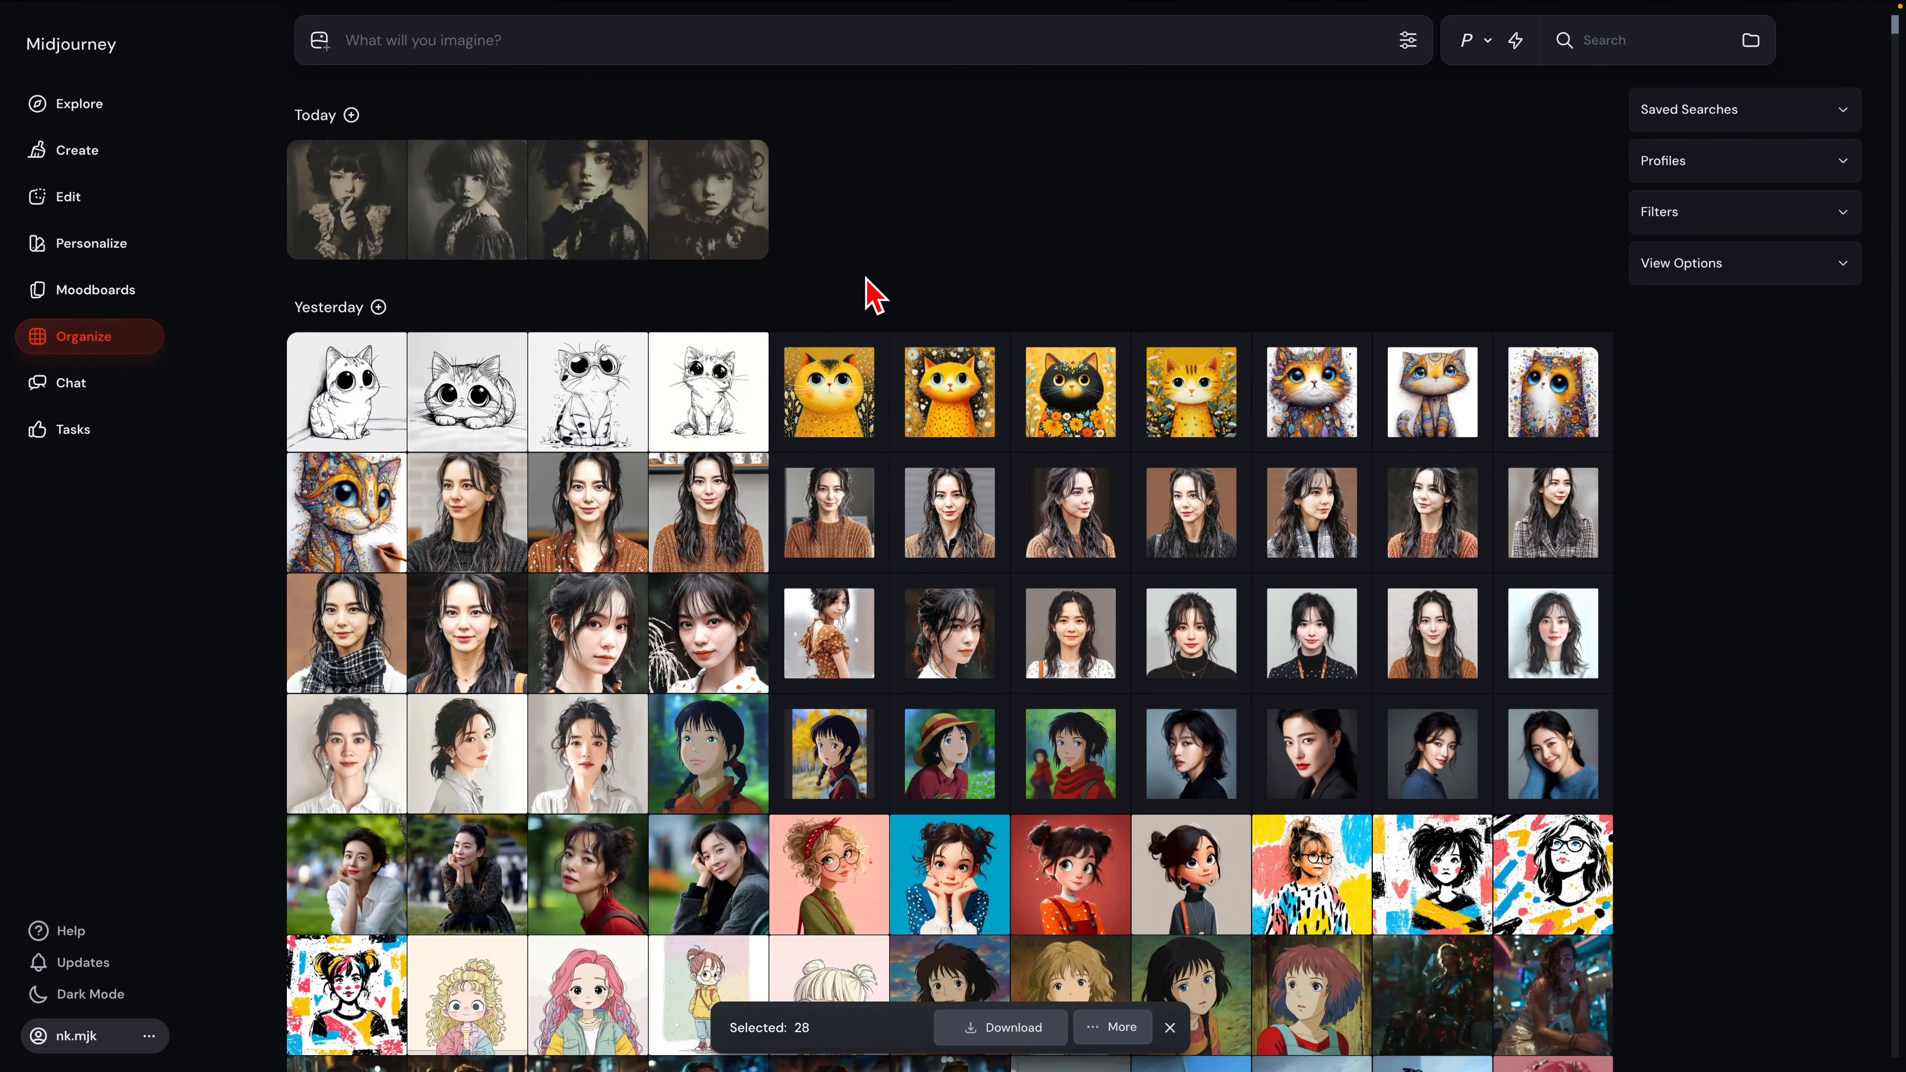
{"action": "left_click_drag", "start_coordinate": [714, 303], "coordinate": [364, 757]}
{"action": "left_click_drag", "start_coordinate": [1653, 888], "coordinate": [947, 869]}
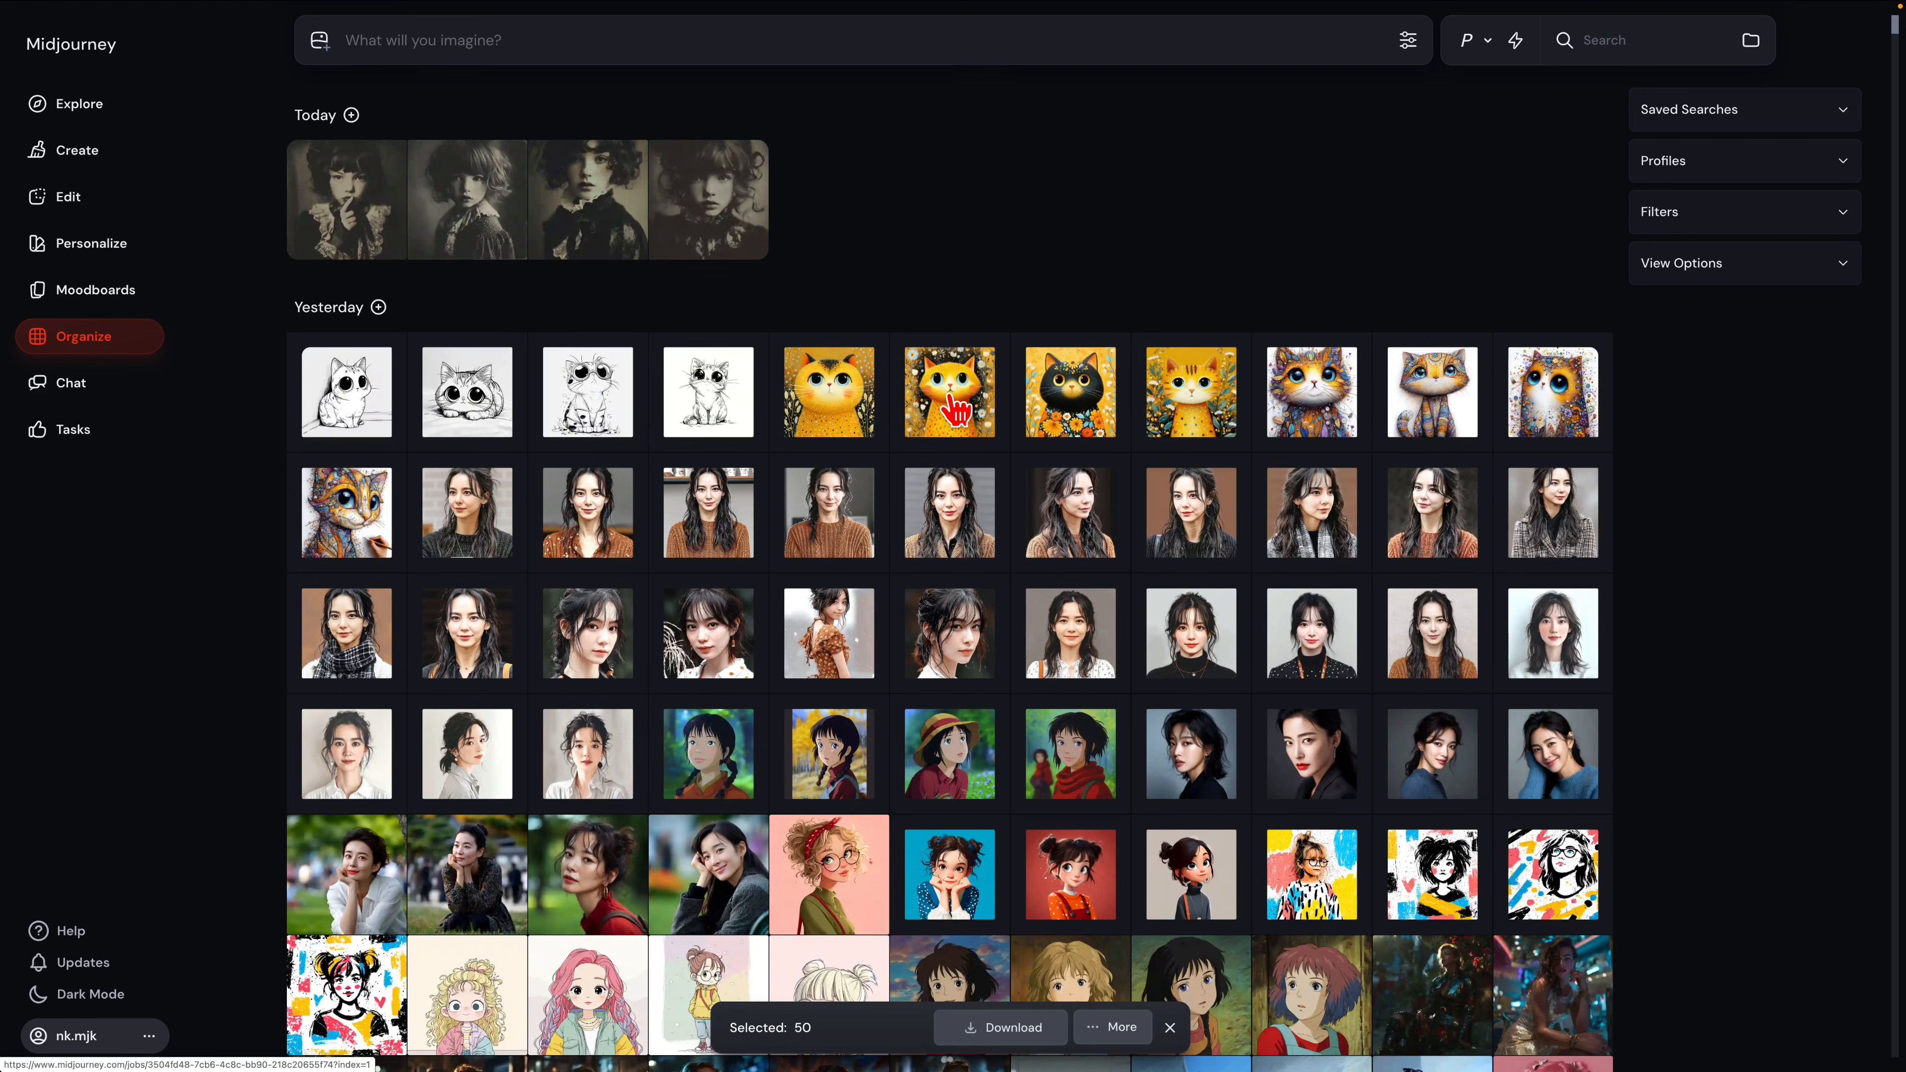
Step: Toggle the second yellow cat image out of and back into the selection, and view it enlarged
{"action": "left_click", "coordinate": [958, 409], "text": "shift"}
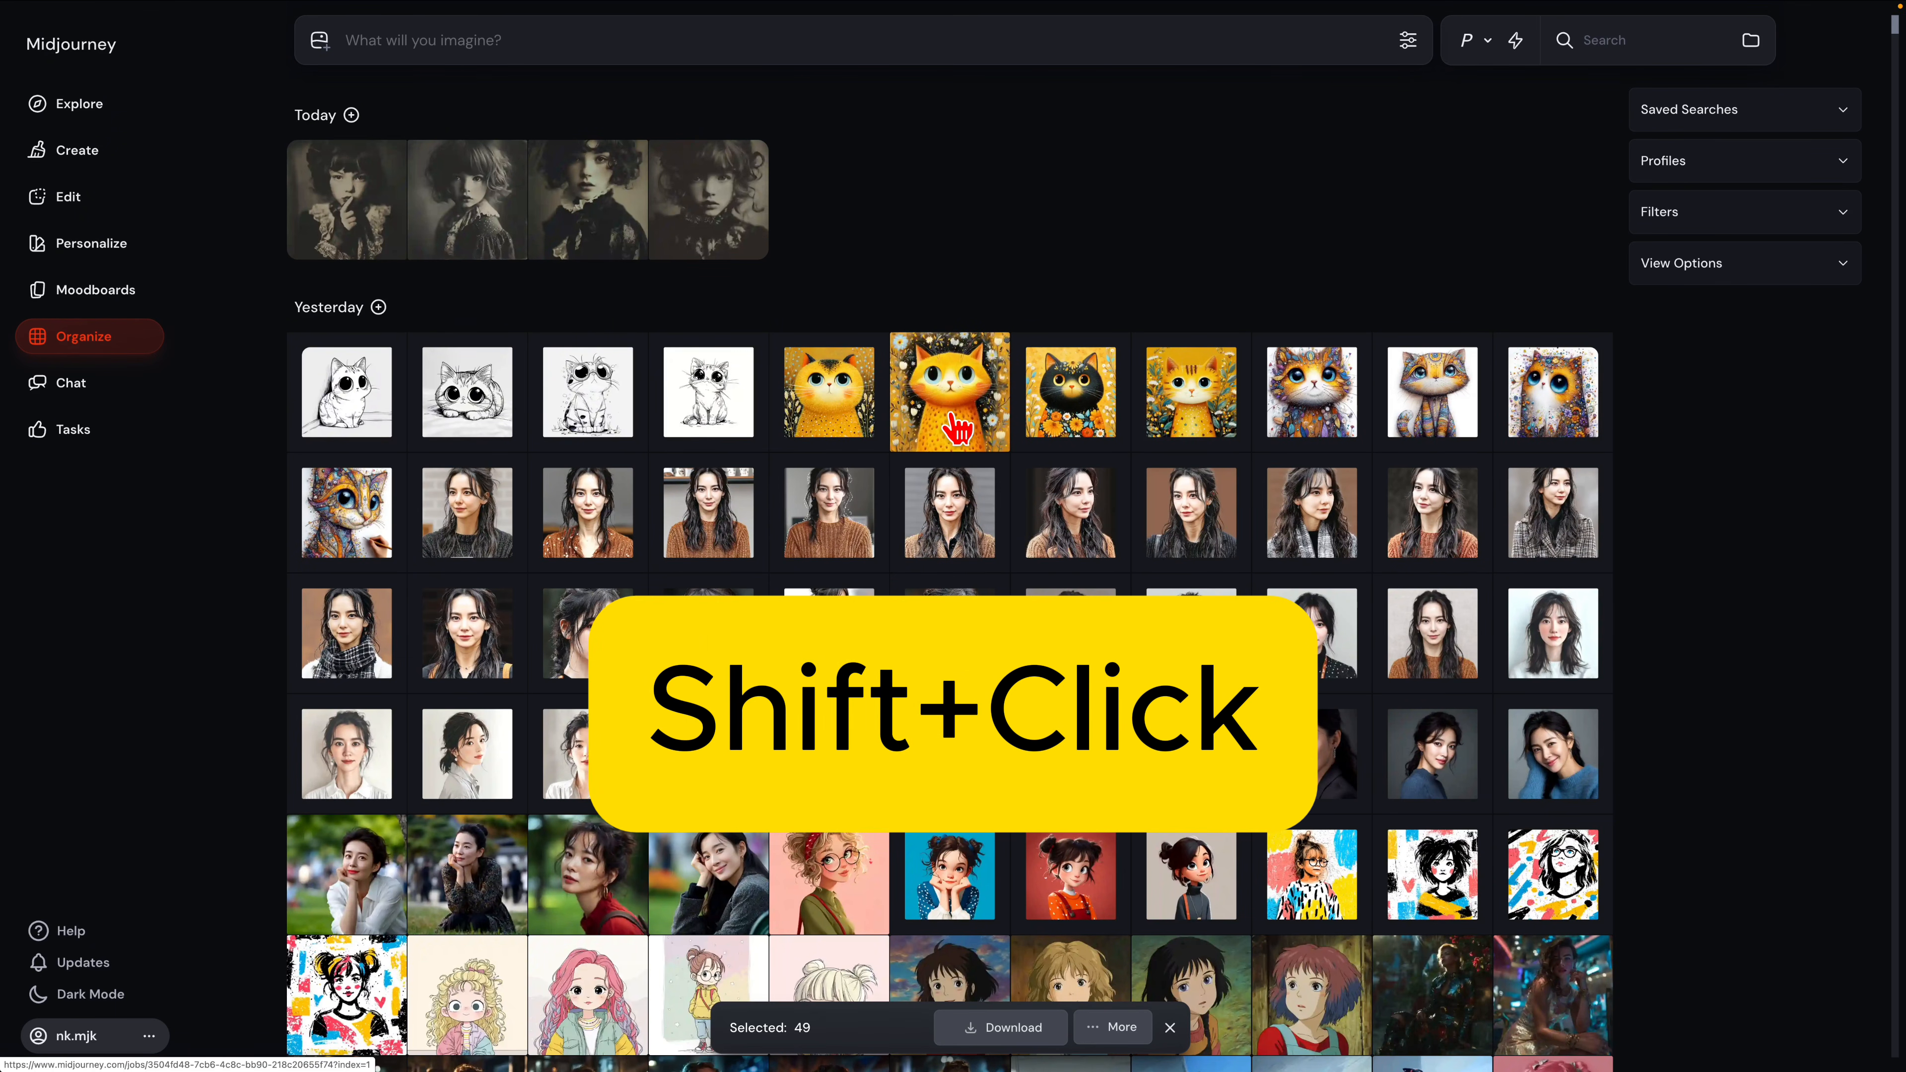
{"action": "left_click", "coordinate": [957, 415], "text": "shift"}
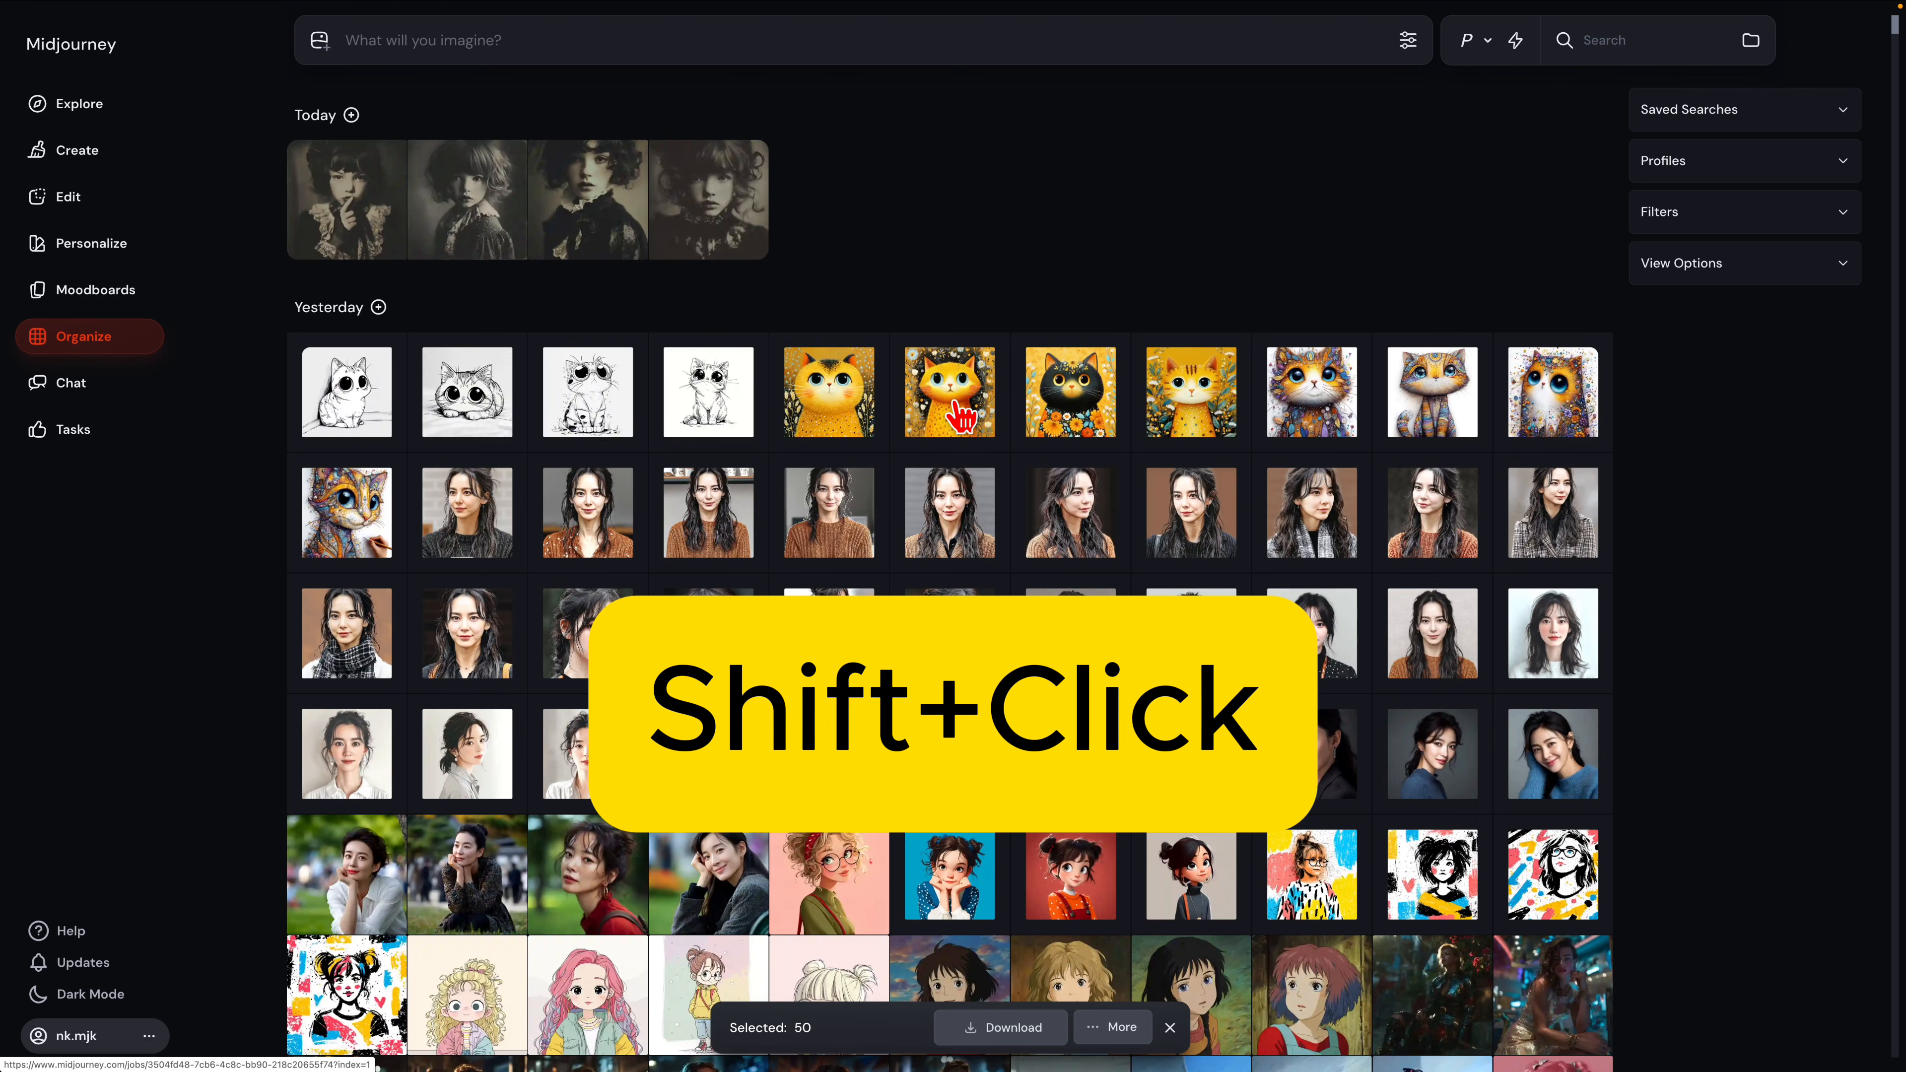
{"action": "left_click", "coordinate": [961, 413]}
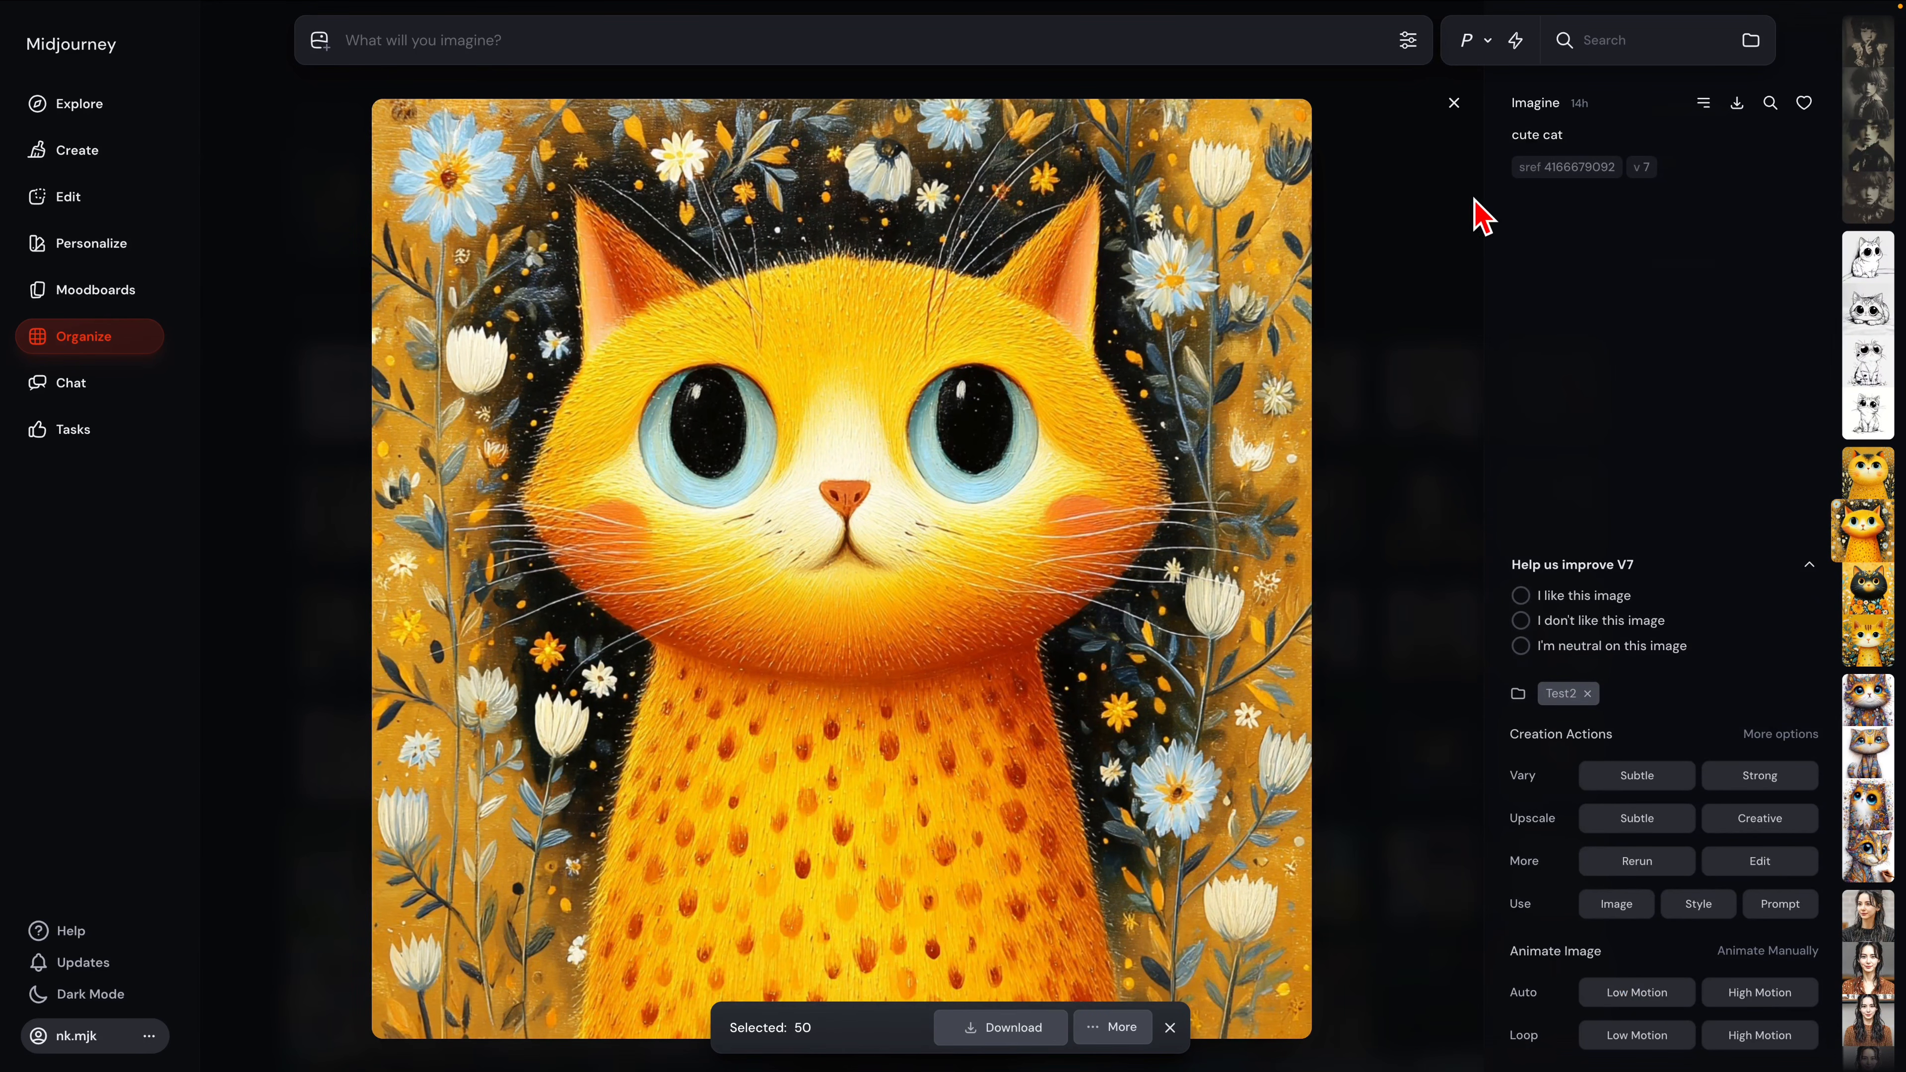
{"action": "left_click", "coordinate": [1453, 103]}
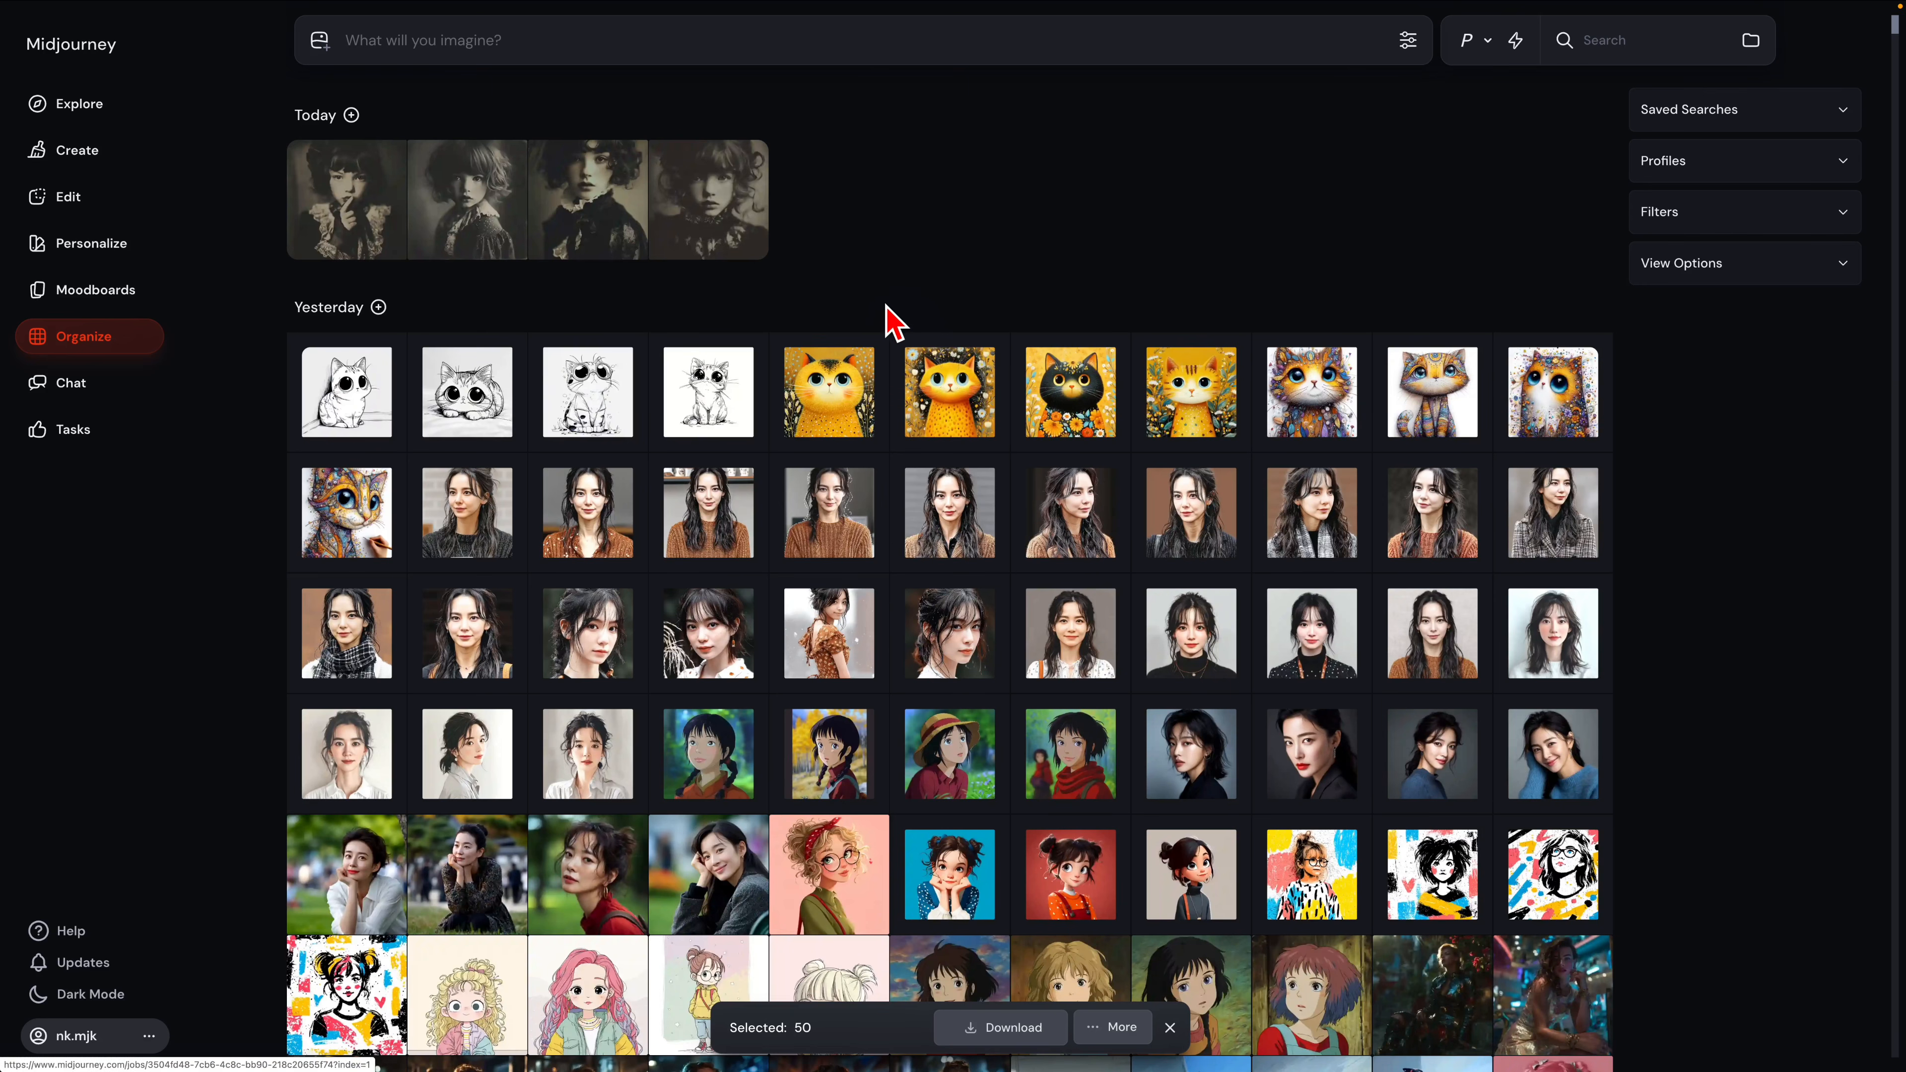
Step: Replace the selection with the last seven images in each of the first five Yesterday rows, and clear it
{"action": "key", "text": "Escape"}
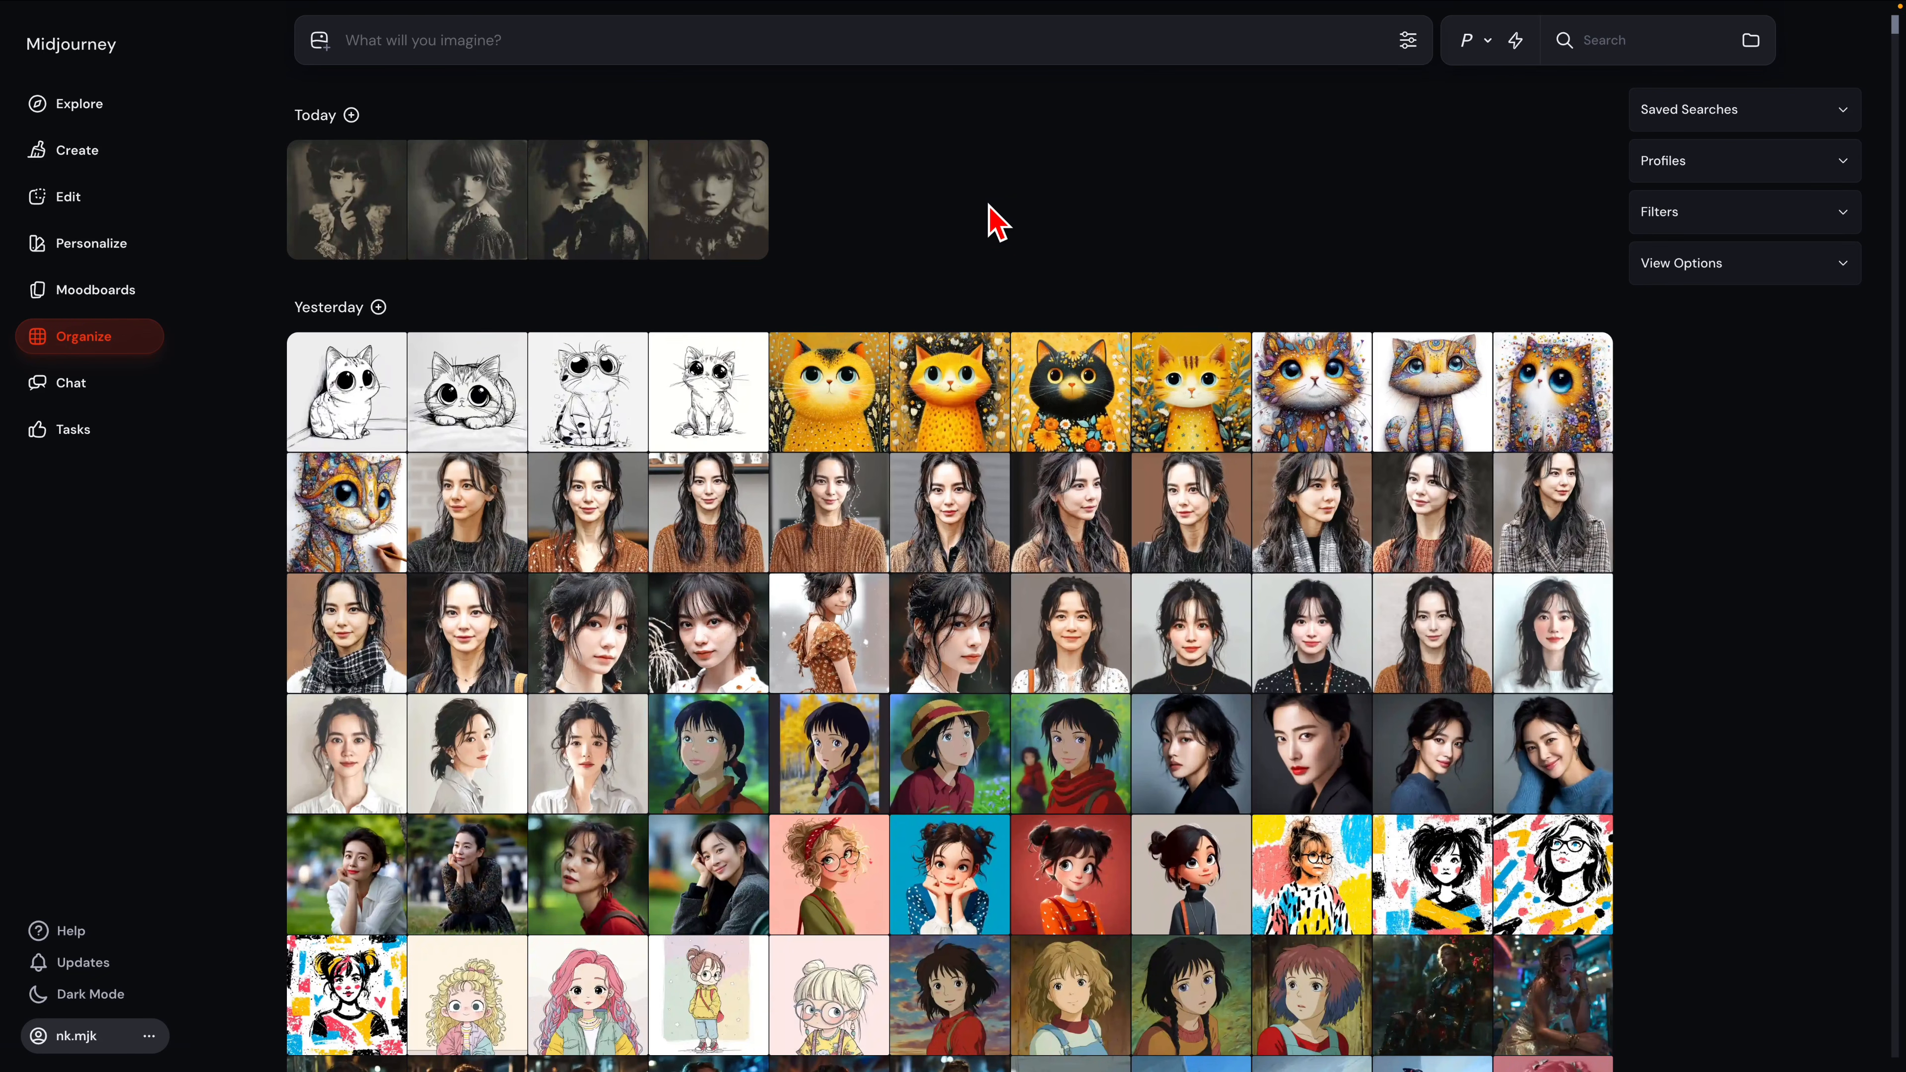
{"action": "left_click_drag", "start_coordinate": [848, 251], "coordinate": [1528, 822]}
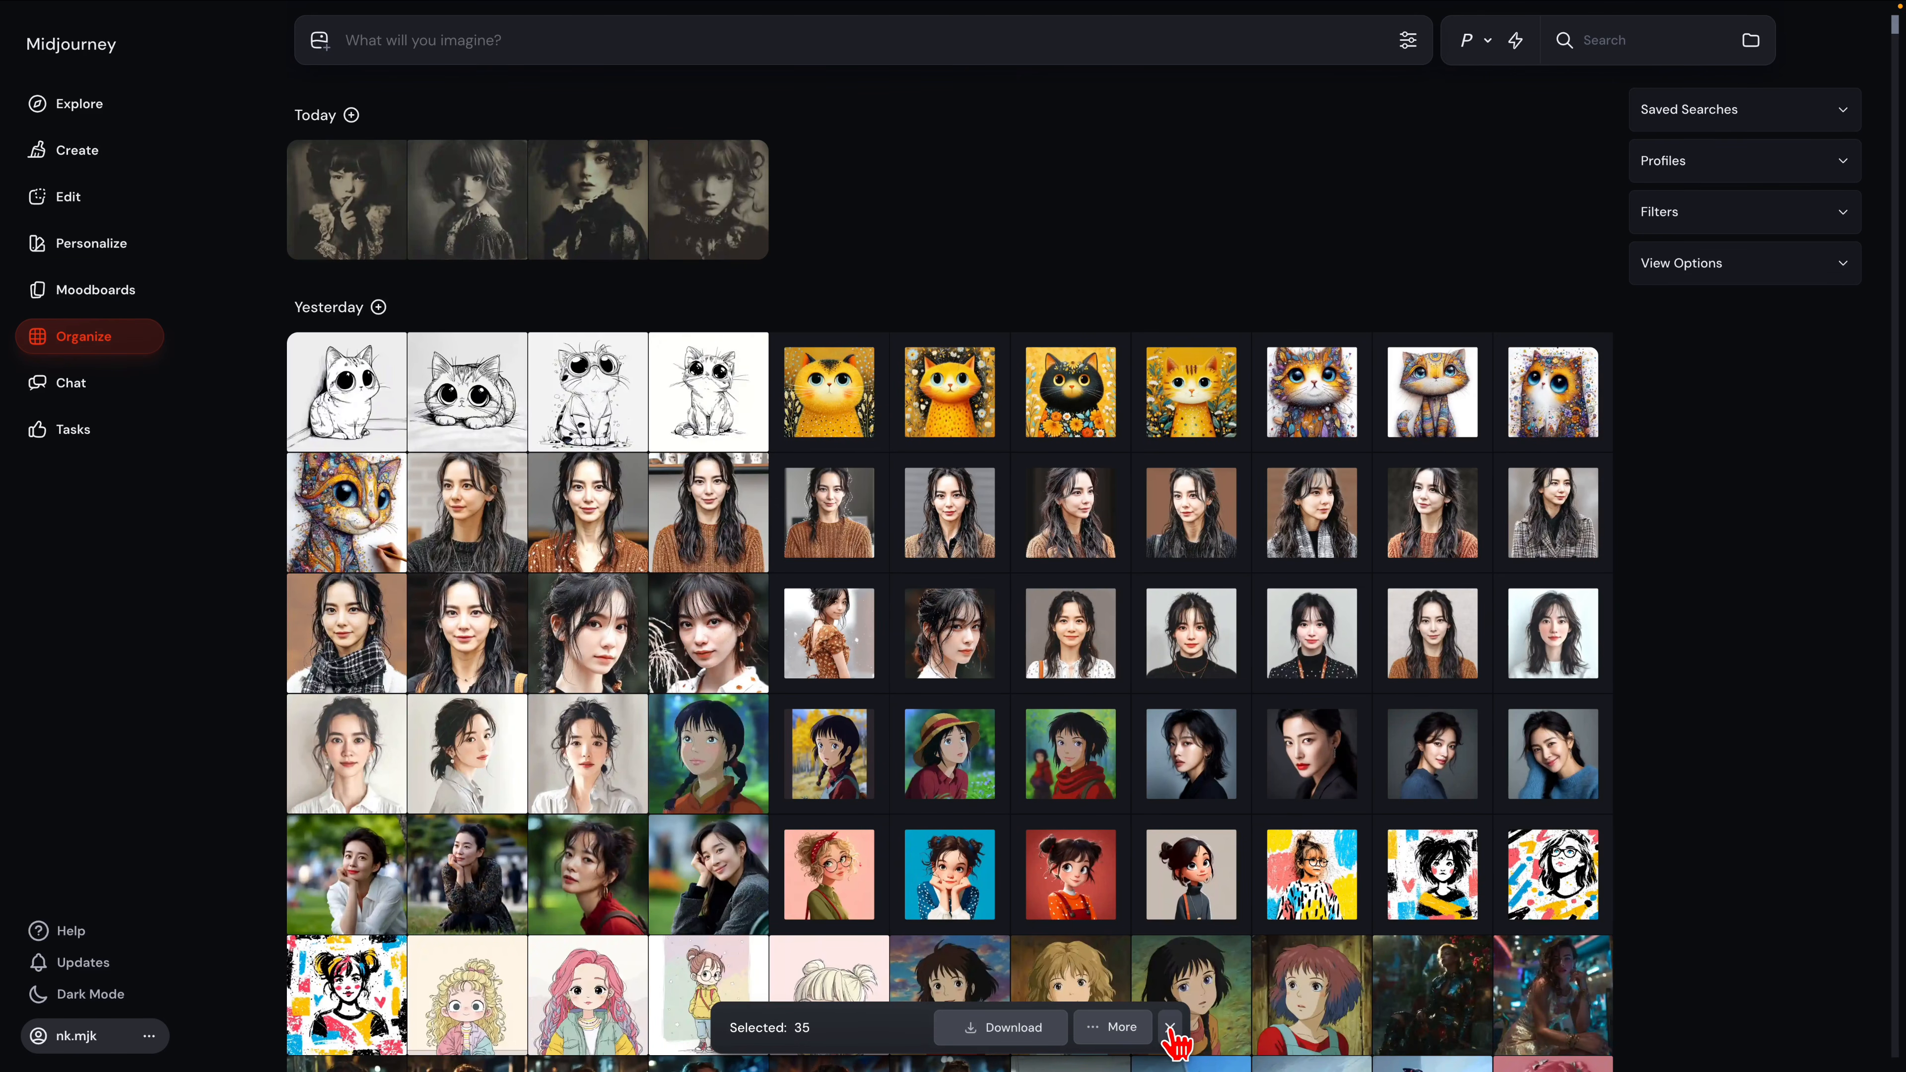
{"action": "left_click", "coordinate": [1169, 1027]}
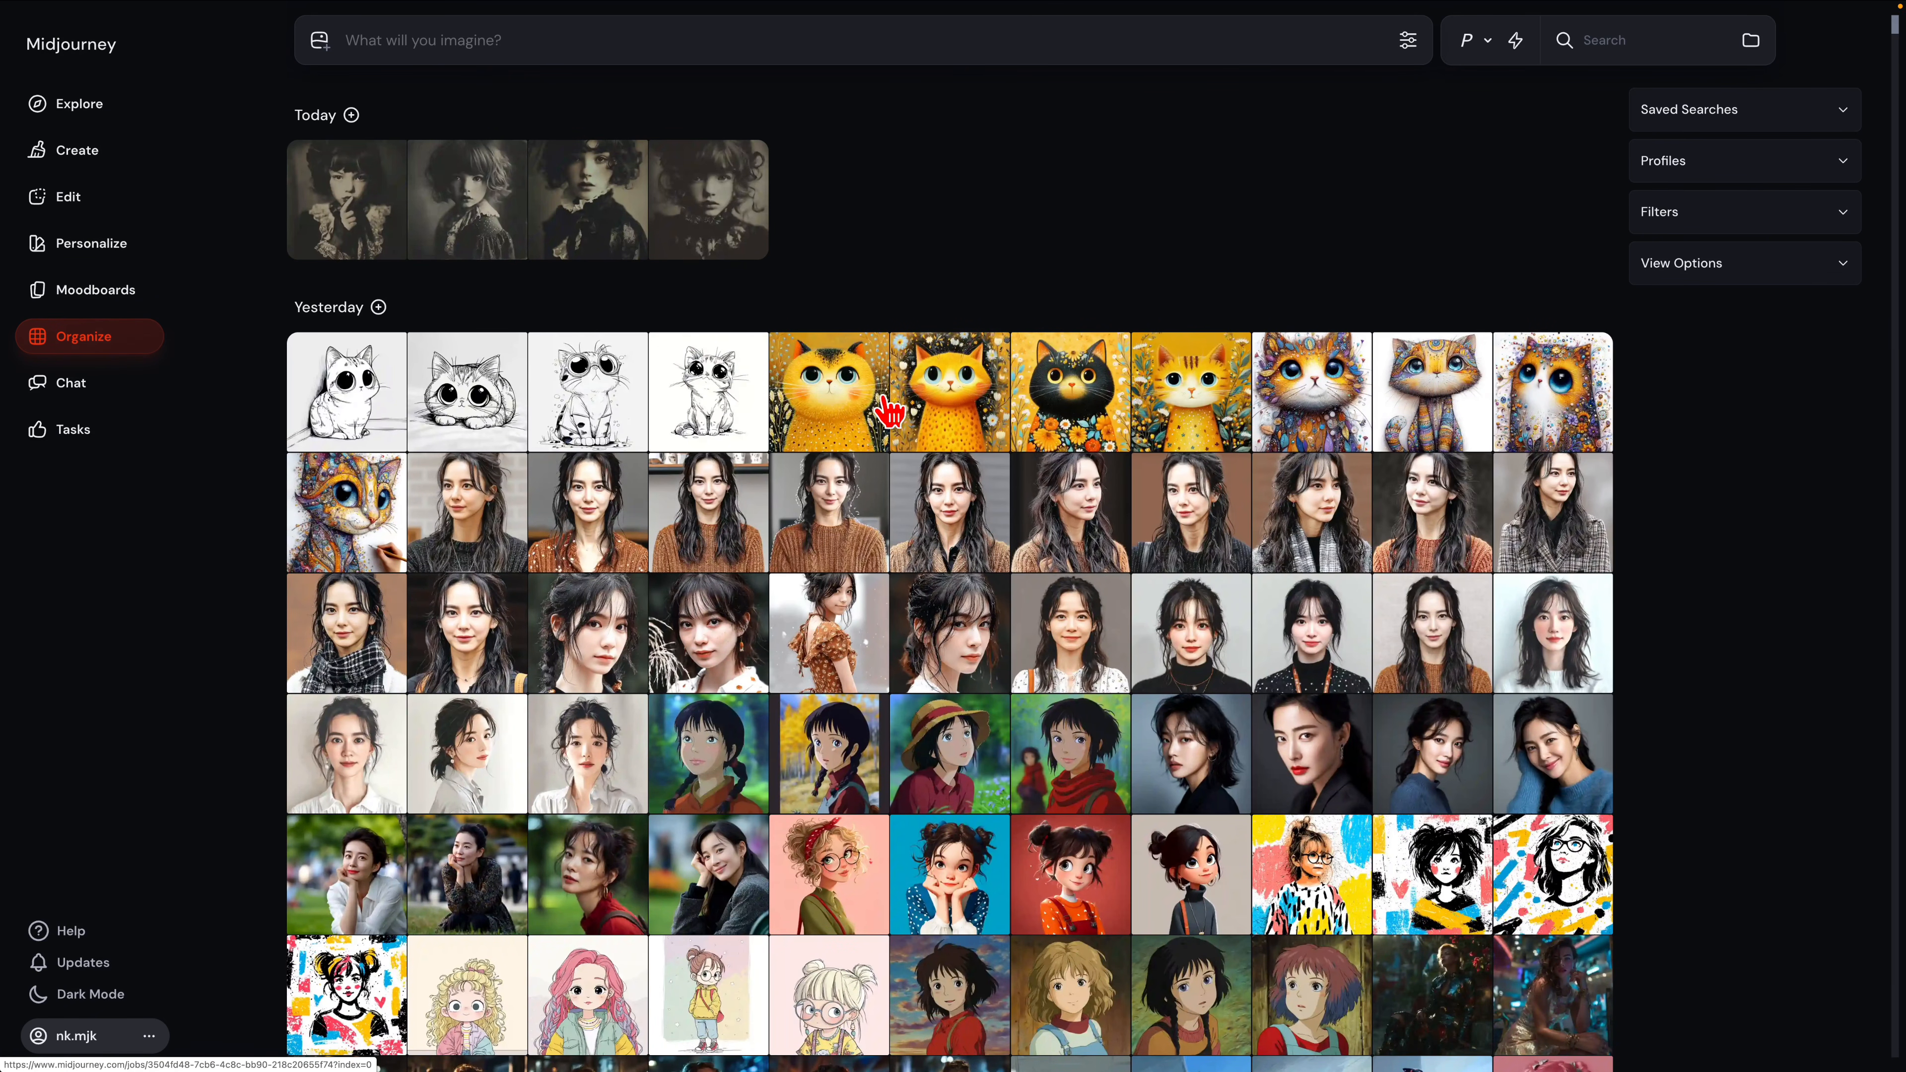
Step: Select the four Today images and look through the available bulk actions, including the folder list for adding them
{"action": "left_click_drag", "start_coordinate": [816, 224], "coordinate": [362, 199]}
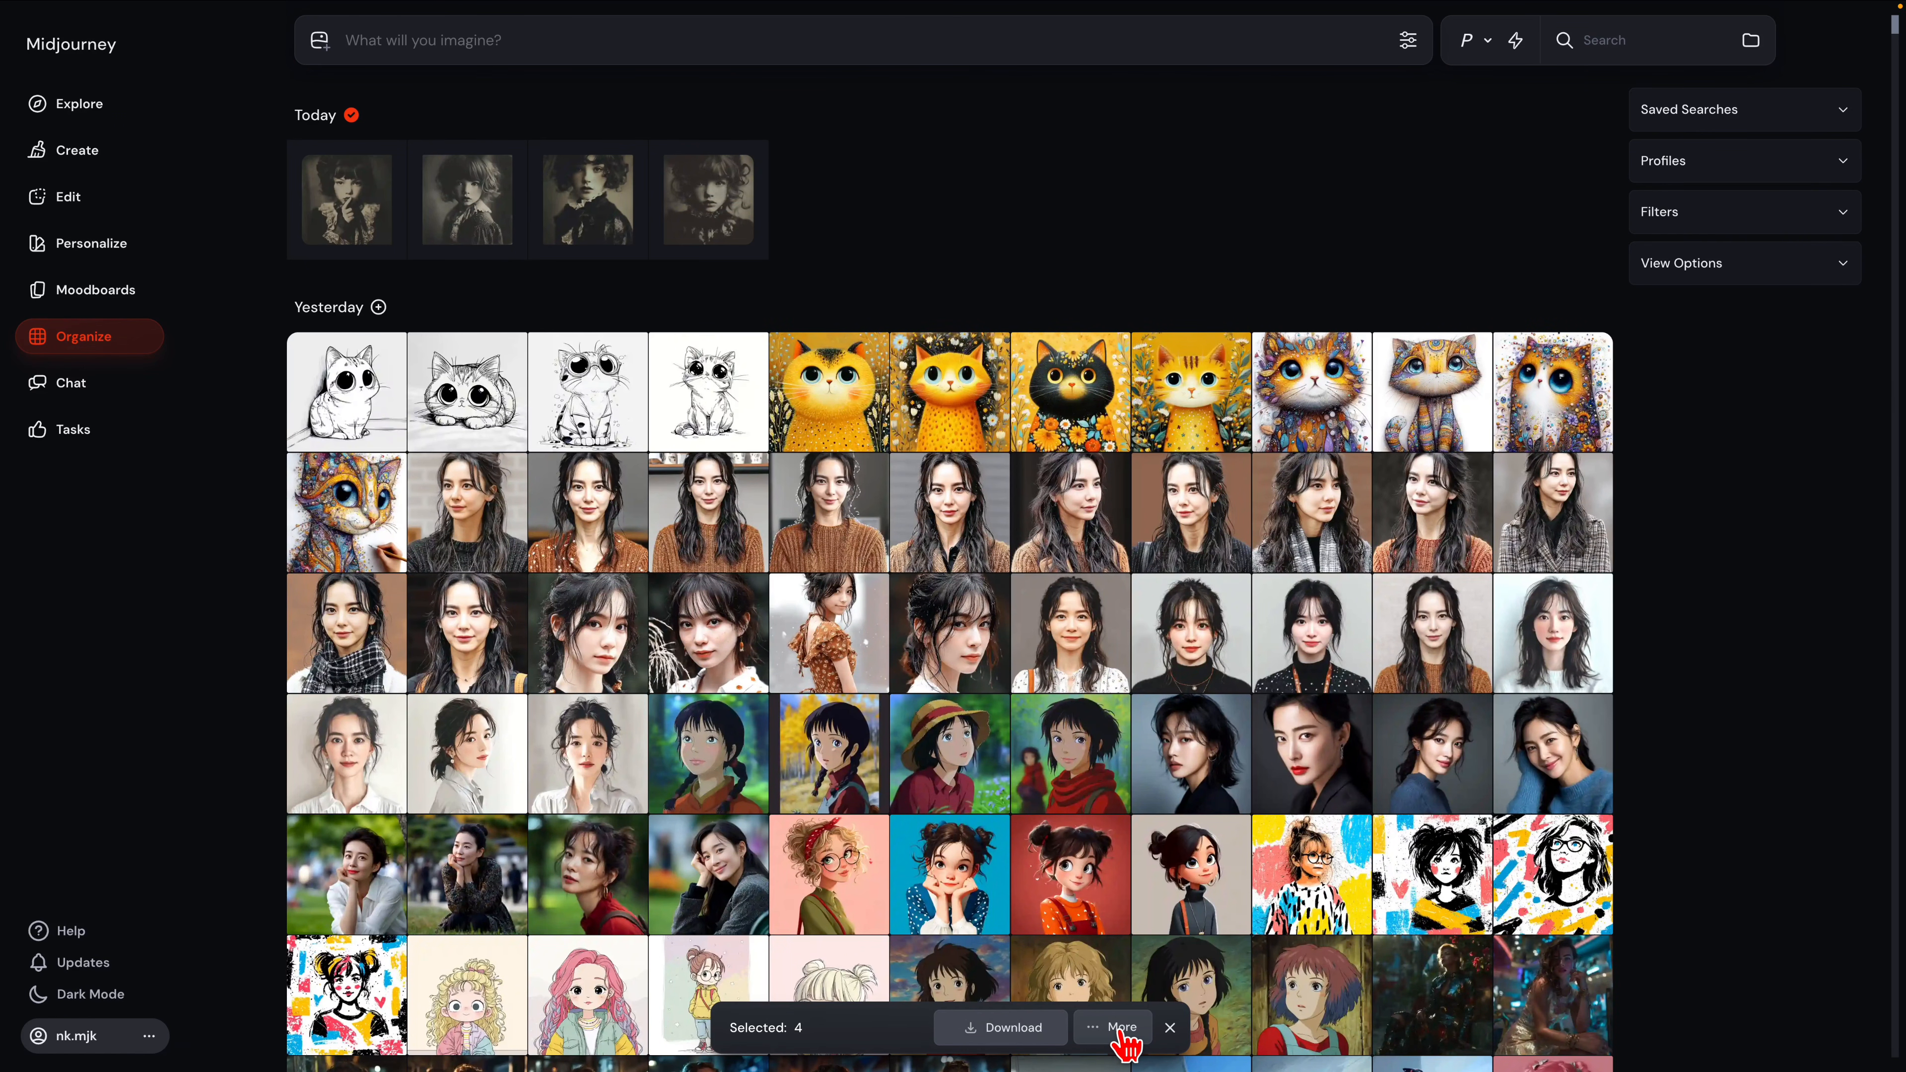
{"action": "left_click", "coordinate": [1122, 1029]}
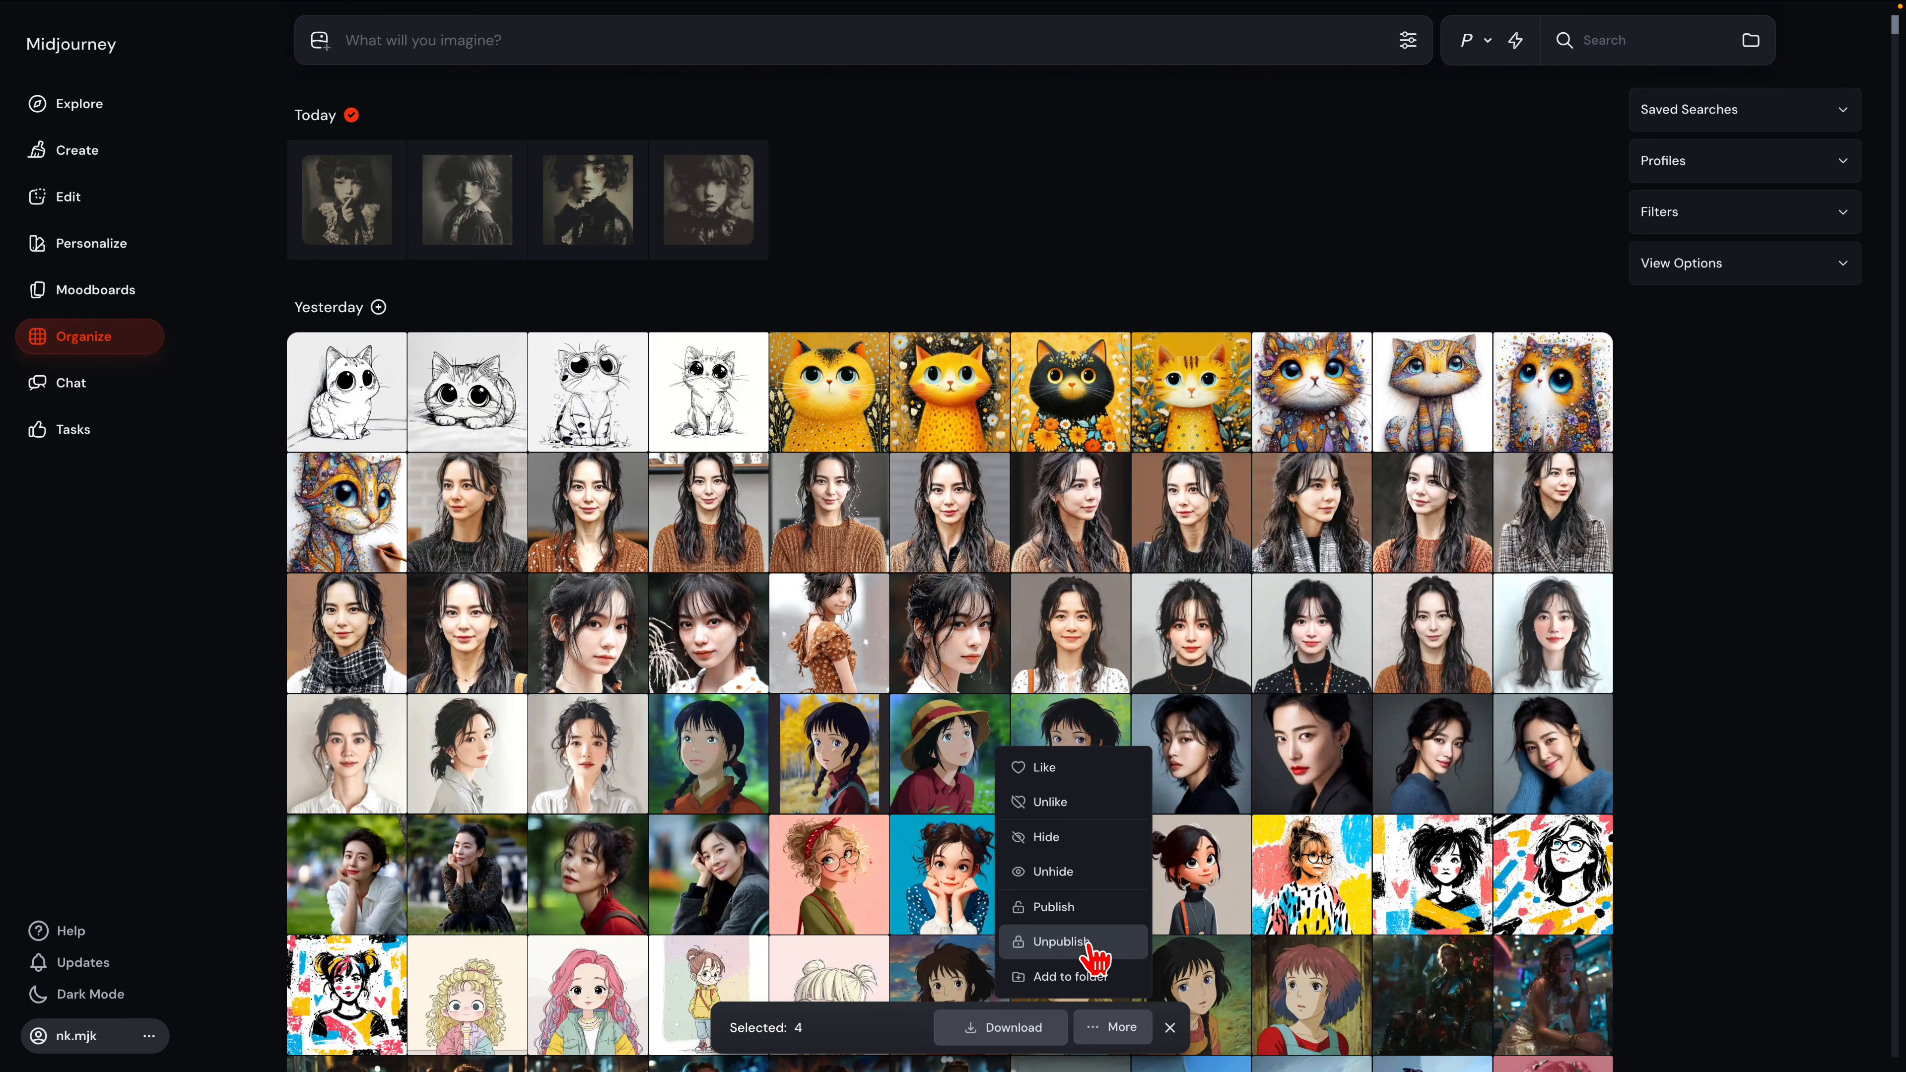
{"action": "left_click", "coordinate": [1103, 979]}
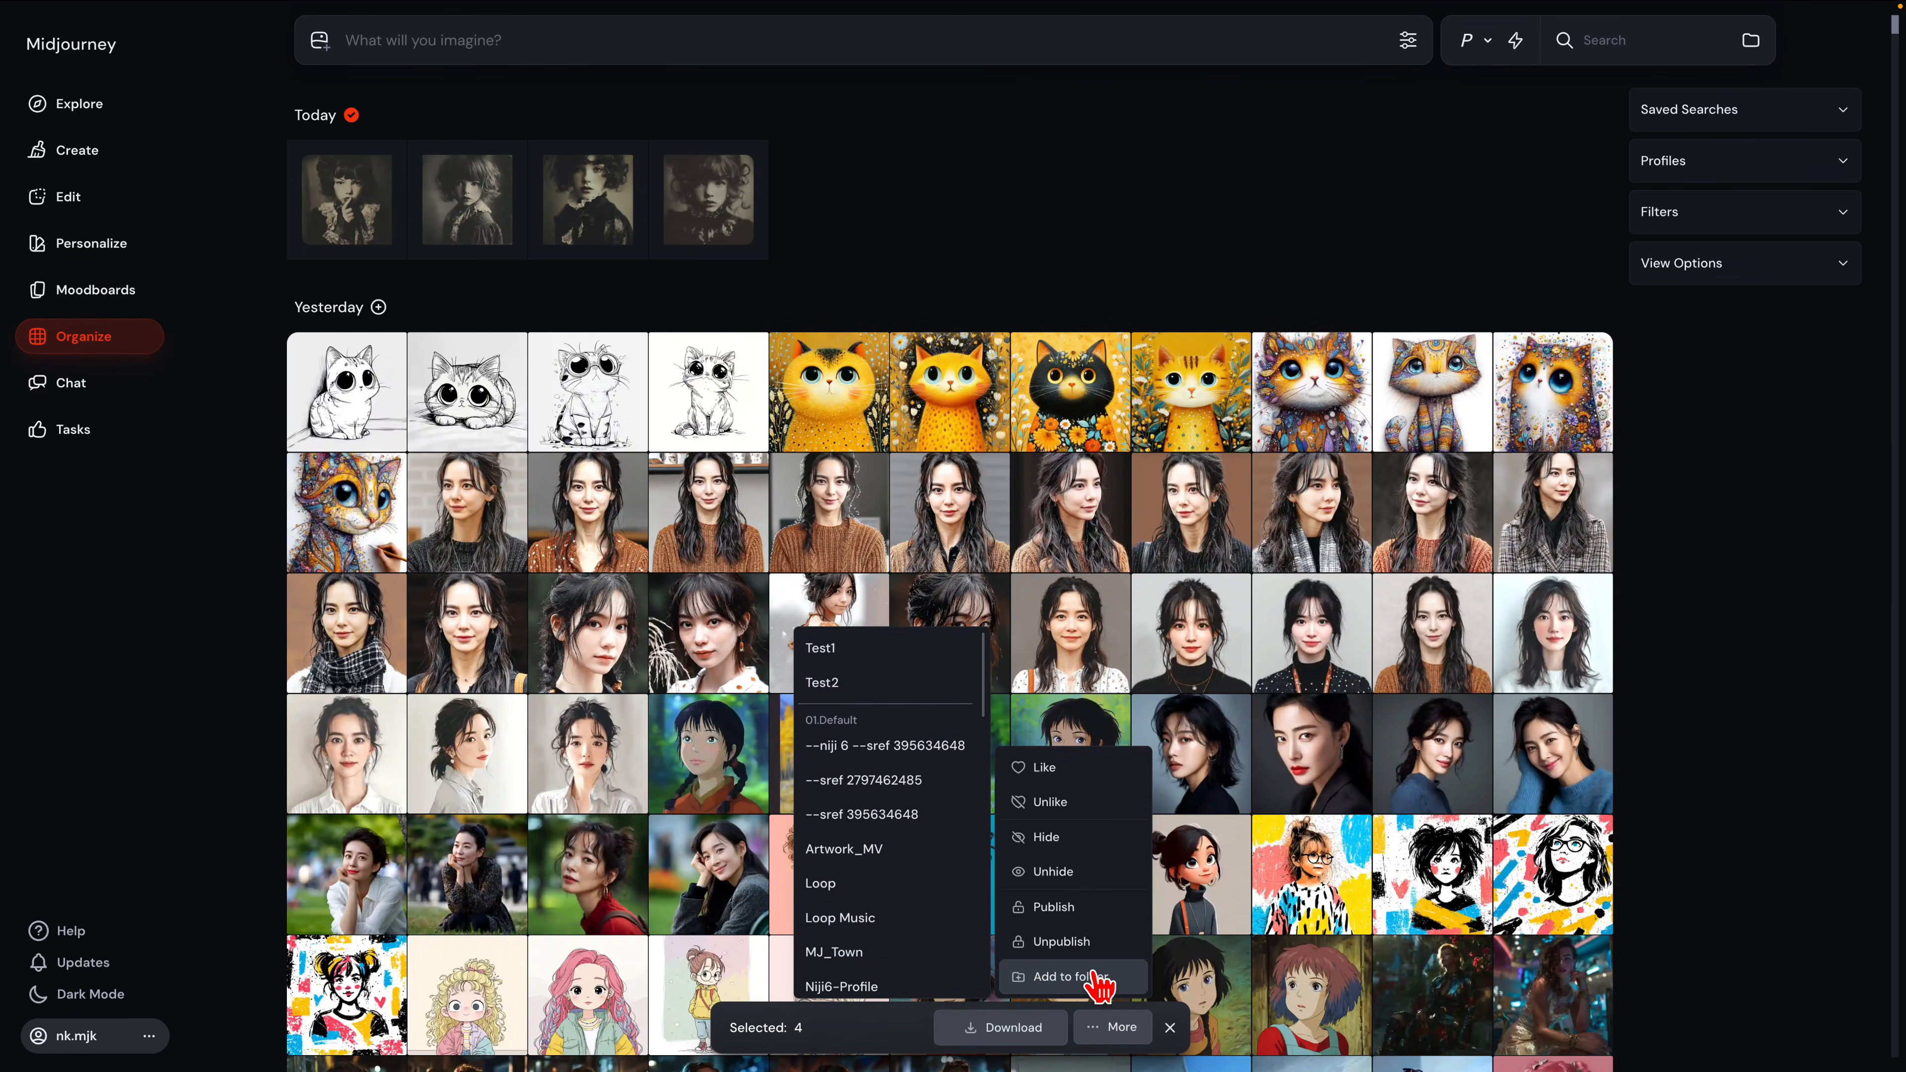
{"action": "left_click", "coordinate": [1107, 979]}
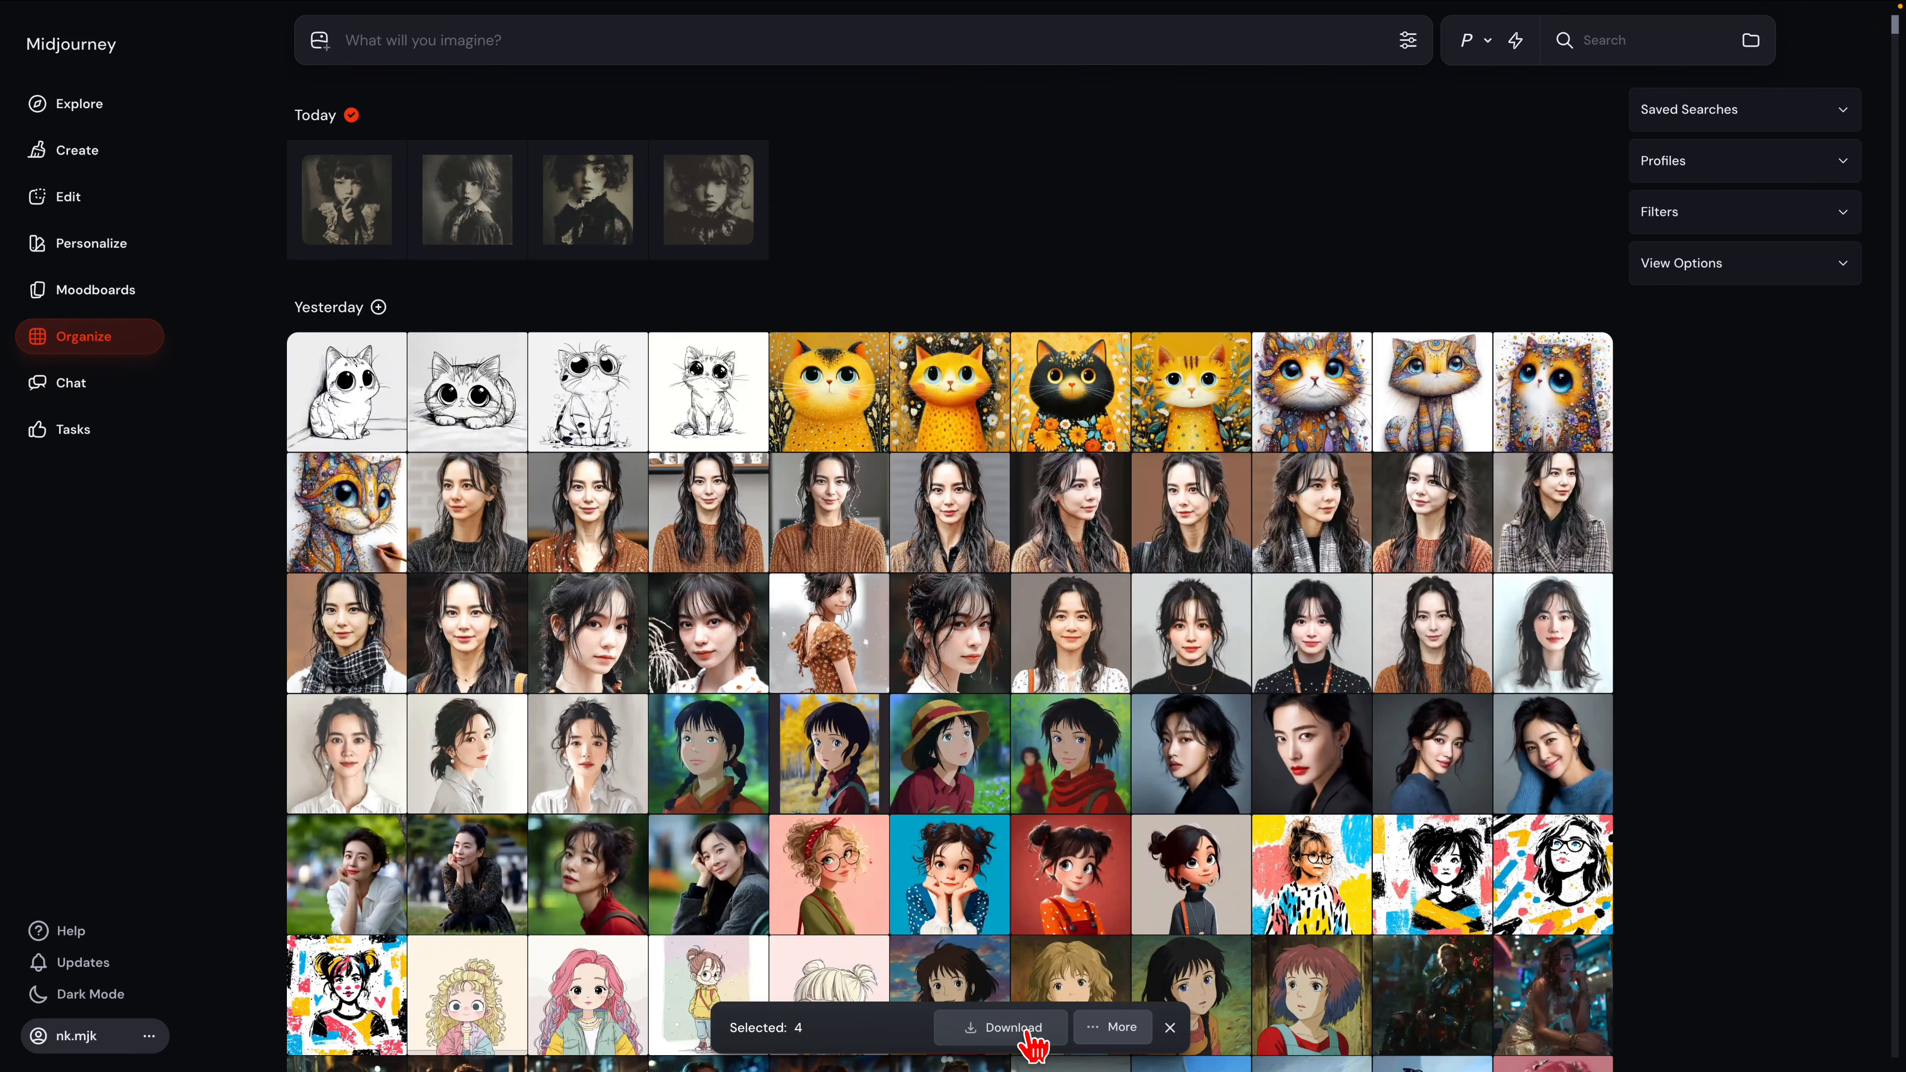
Step: Download the selected Today images and extract the archive midjourney_session_2025-9-17_[0-4].zip in the Down folder
{"action": "left_click", "coordinate": [1045, 1039]}
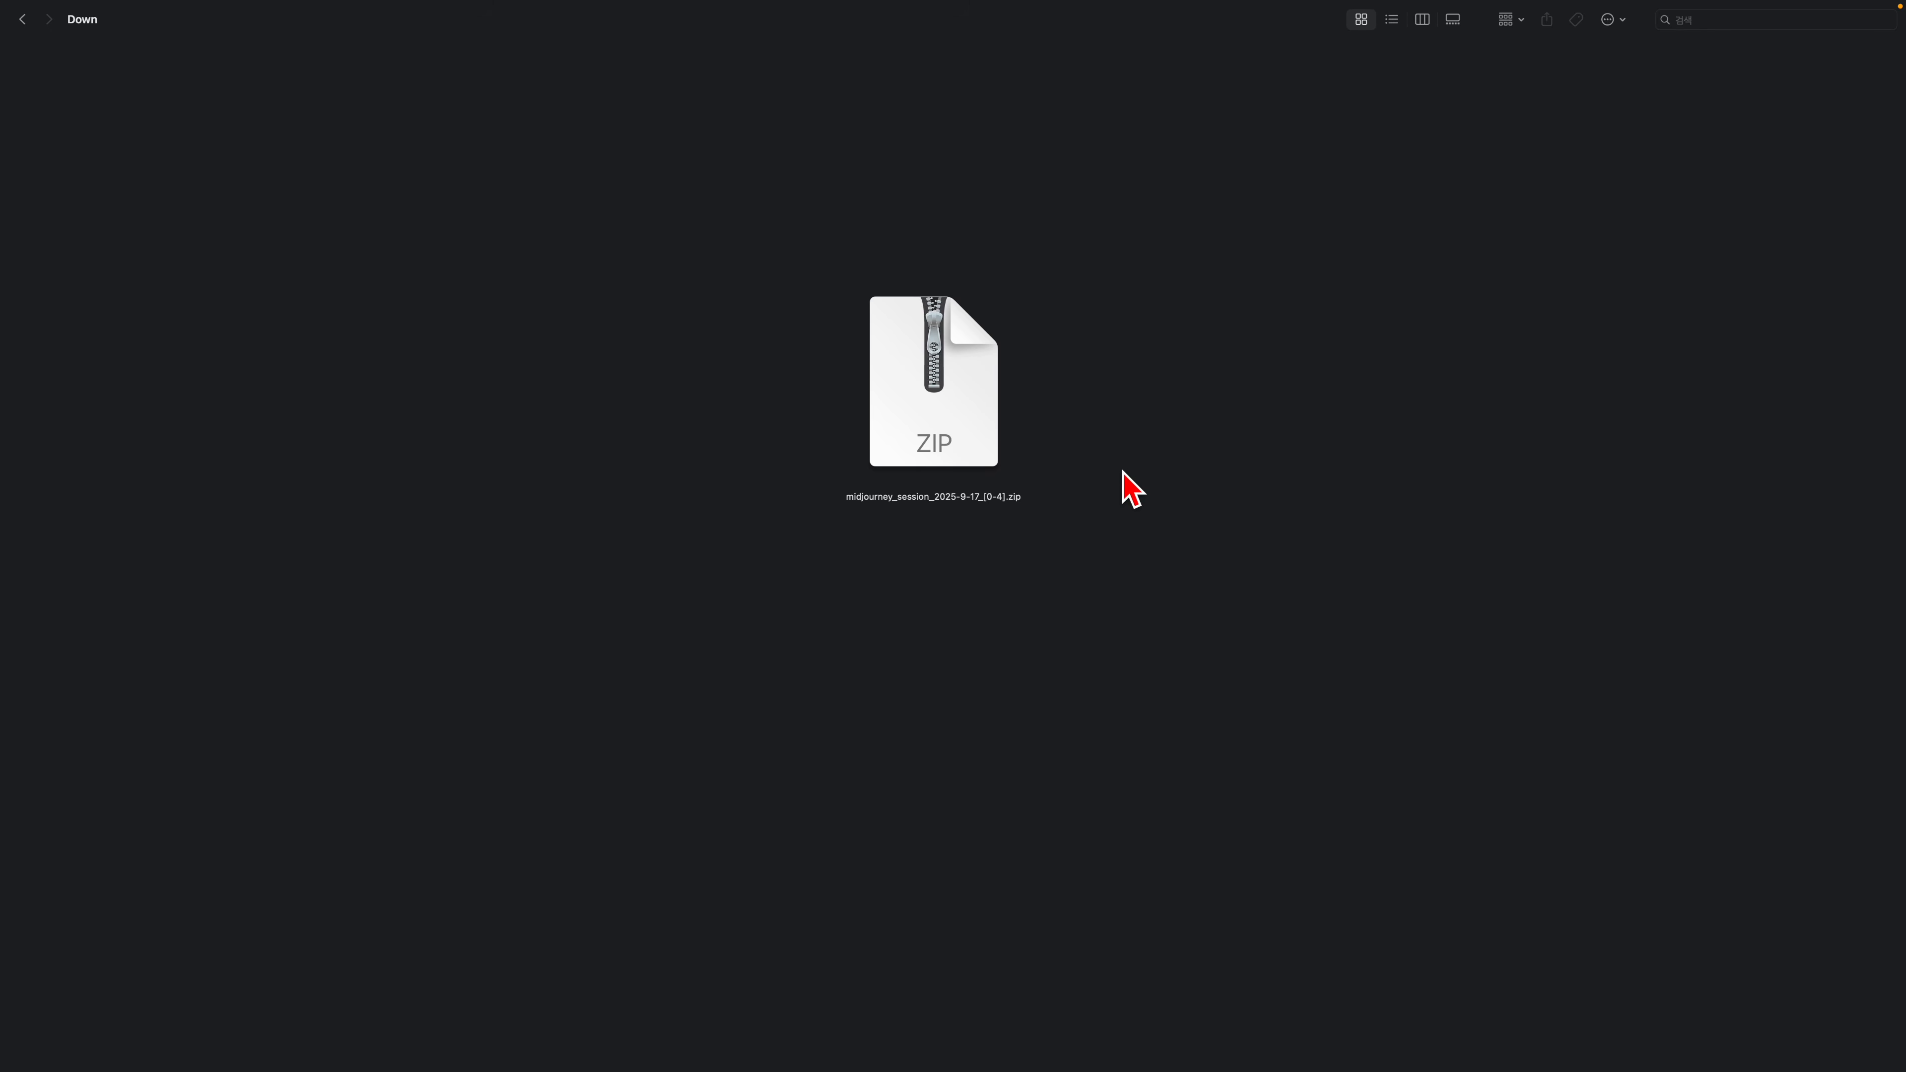
{"action": "double_click", "coordinate": [940, 425]}
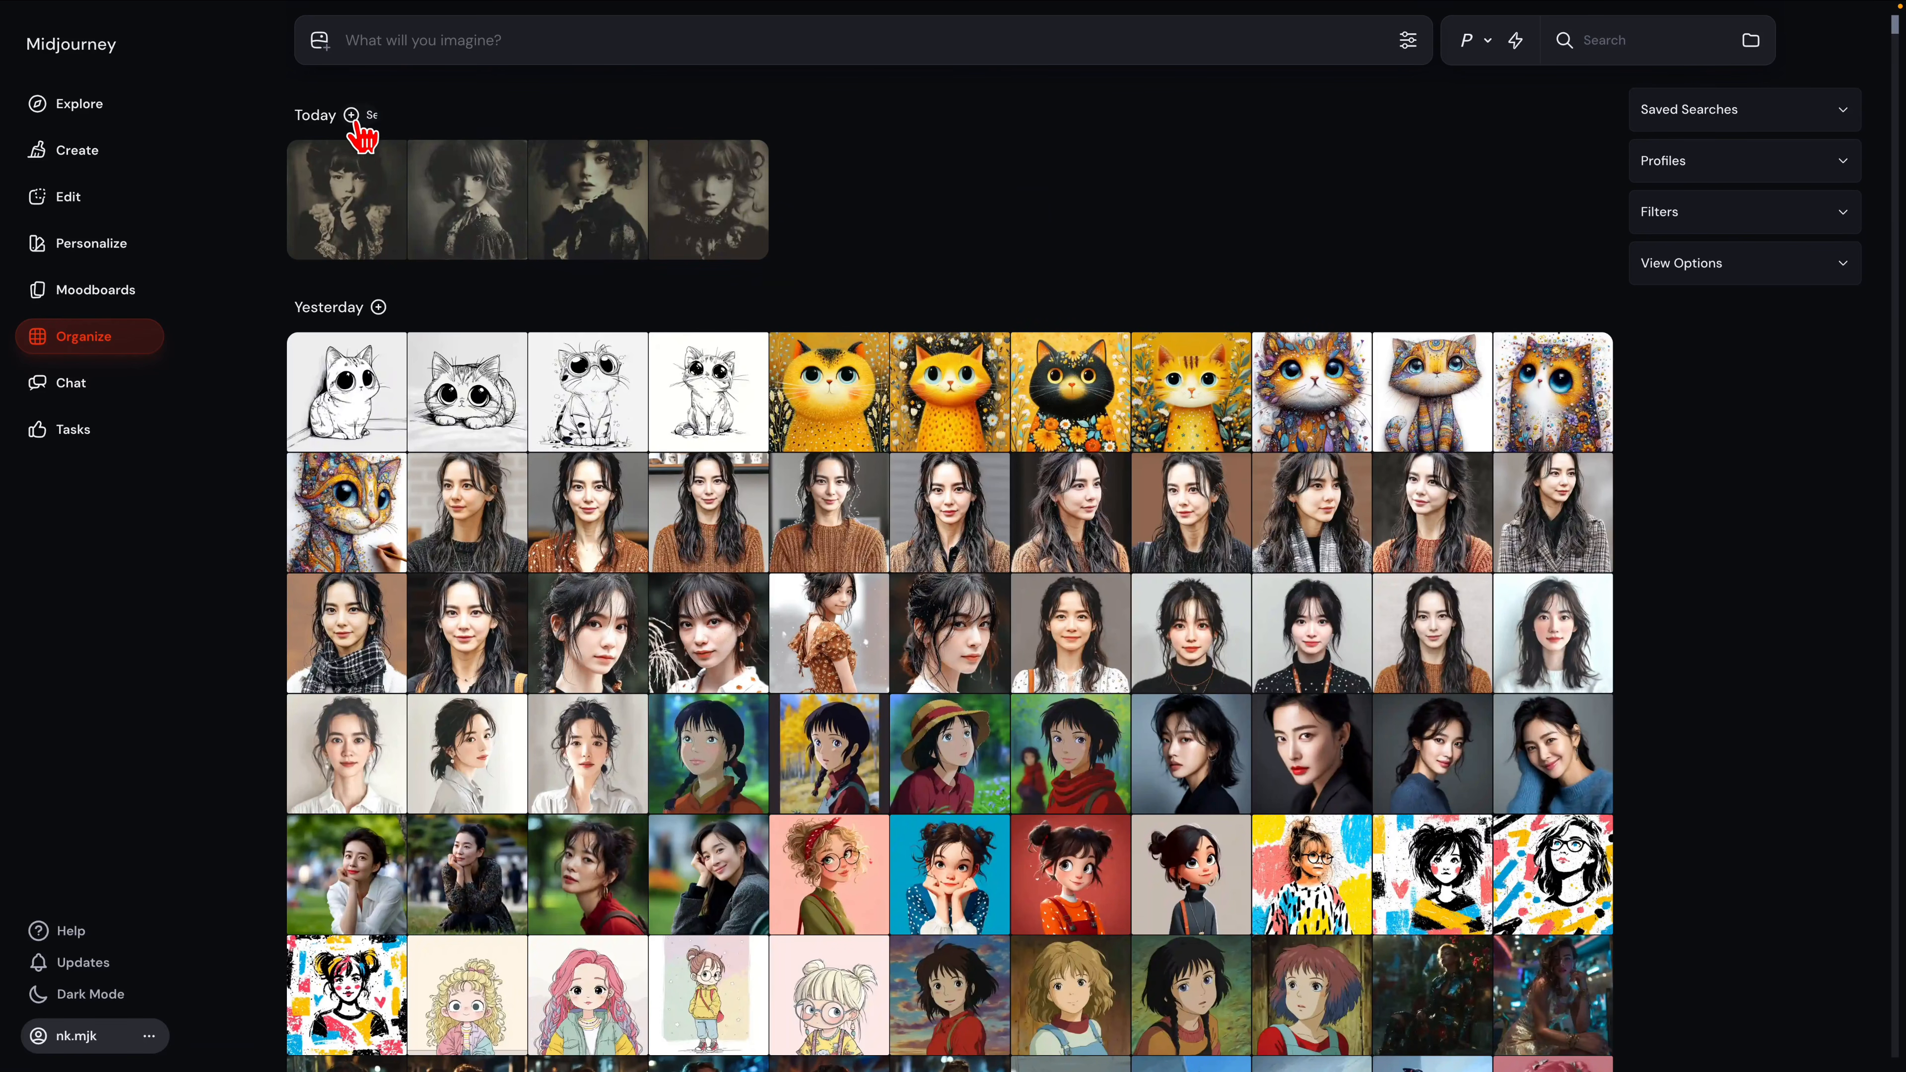
Step: Select all images in each consecutive date group from Today back to 11 Sep 2025
{"action": "left_click", "coordinate": [352, 115]}
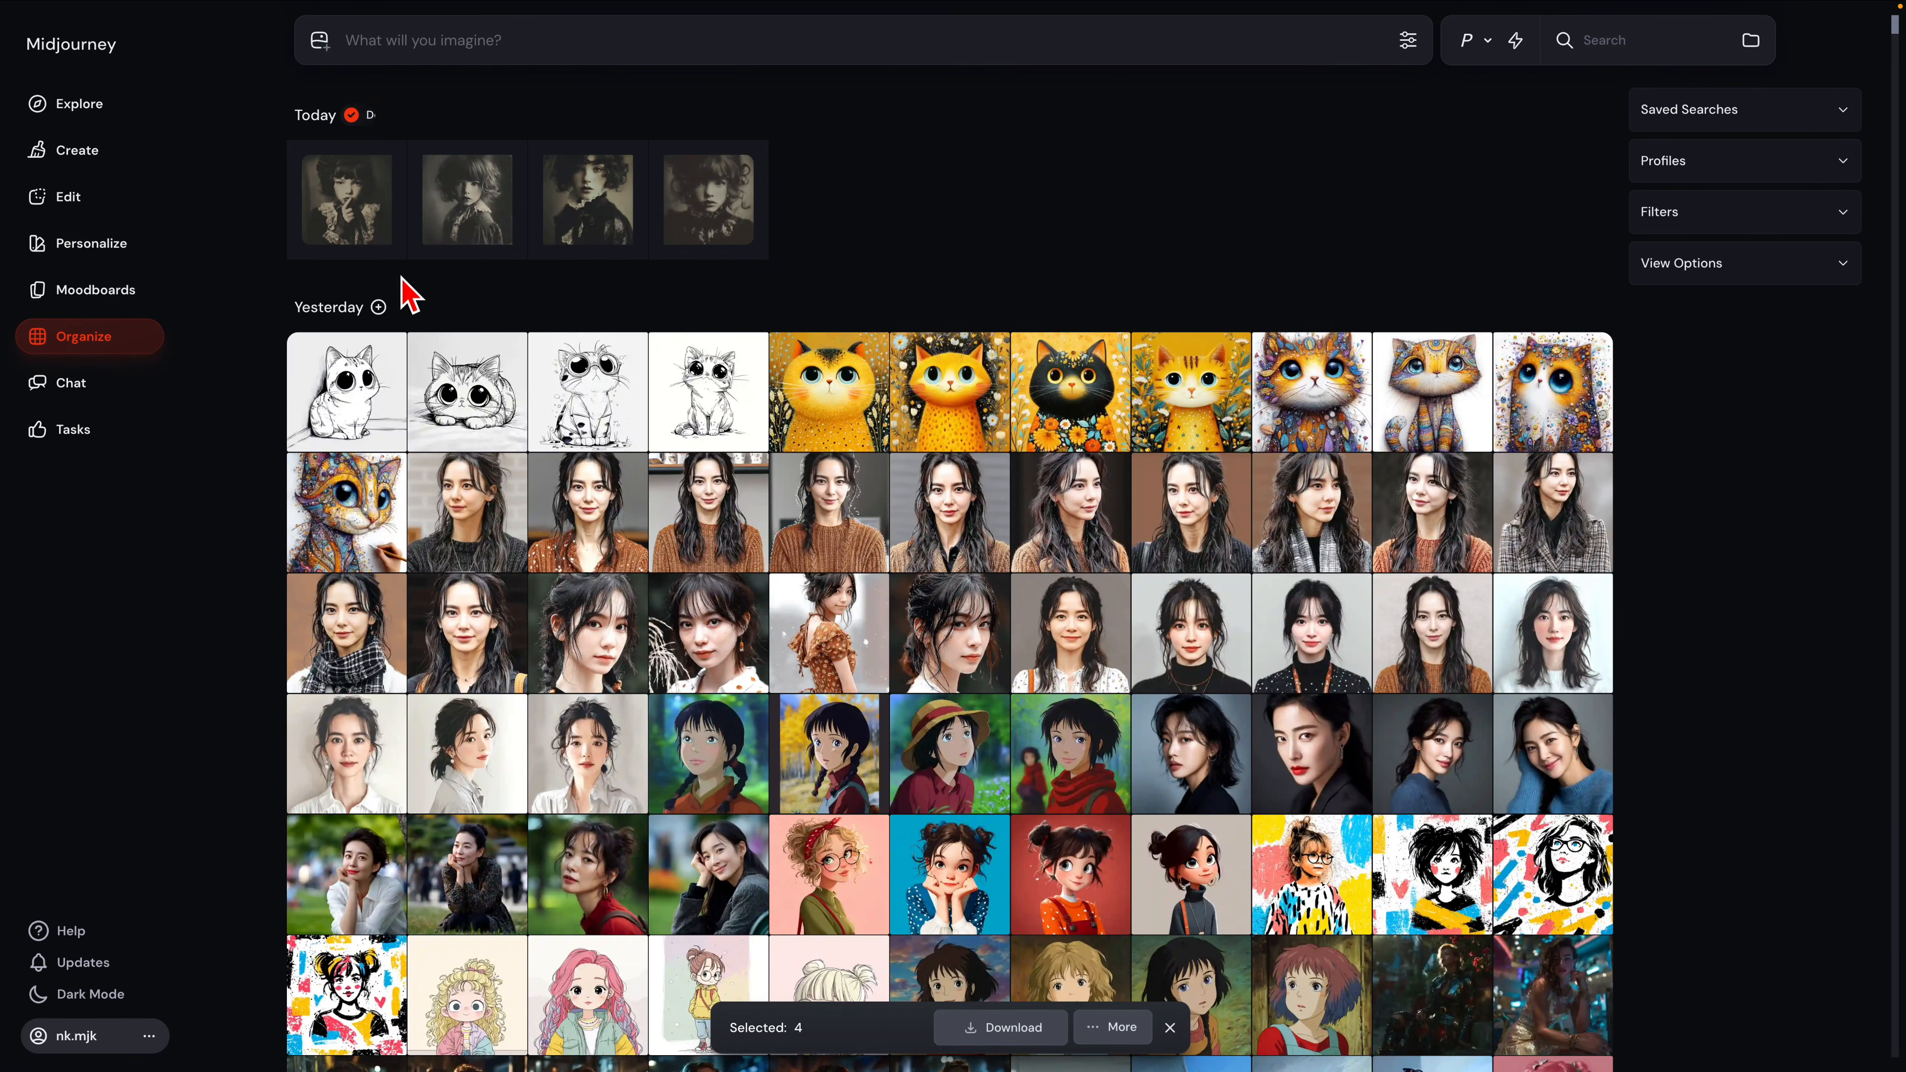
{"action": "left_click", "coordinate": [379, 307]}
{"action": "scroll", "coordinate": [612, 345], "scroll_direction": "down", "scroll_amount": 15}
{"action": "left_click", "coordinate": [394, 347]}
{"action": "scroll", "coordinate": [474, 366], "scroll_direction": "down", "scroll_amount": 11}
{"action": "left_click", "coordinate": [394, 257]}
{"action": "scroll", "coordinate": [516, 353], "scroll_direction": "down", "scroll_amount": 13}
{"action": "left_click", "coordinate": [394, 491]}
{"action": "scroll", "coordinate": [512, 482], "scroll_direction": "down", "scroll_amount": 8}
{"action": "scroll", "coordinate": [510, 502], "scroll_direction": "down", "scroll_amount": 15}
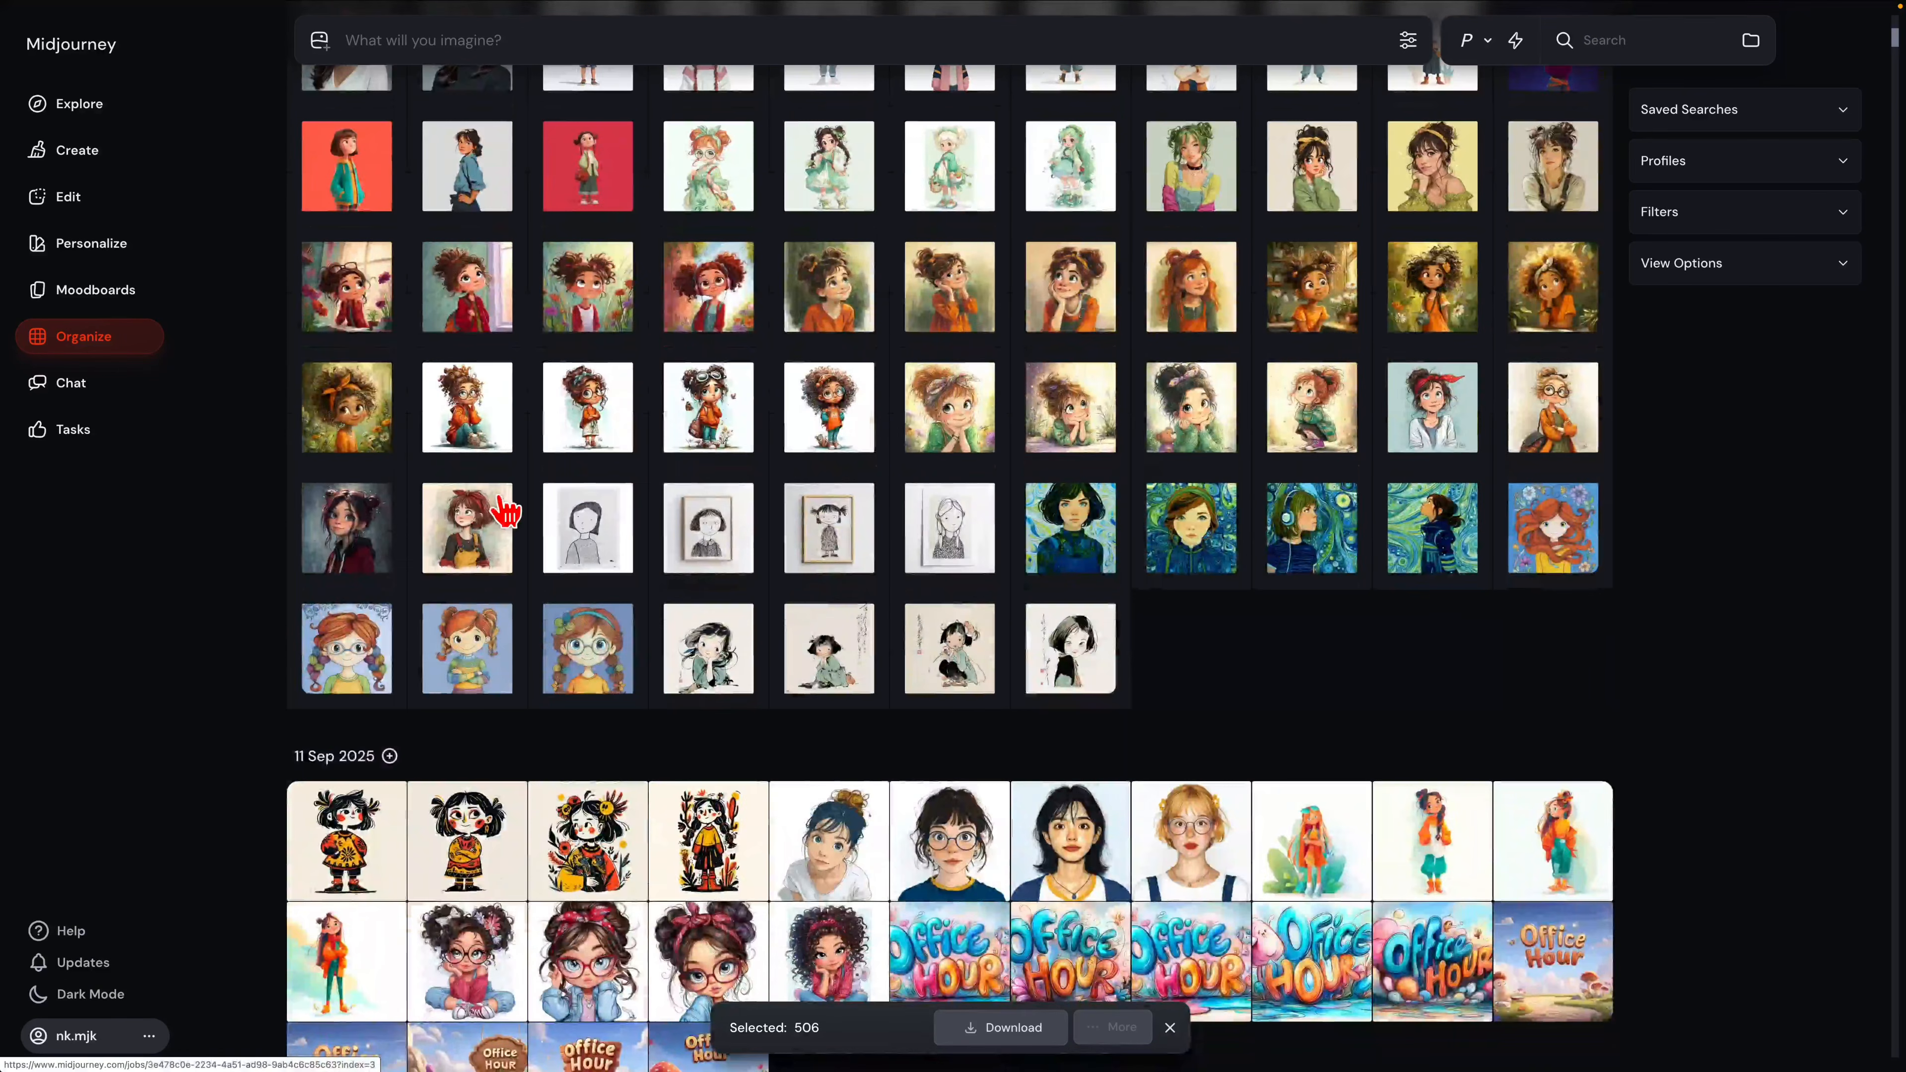
{"action": "left_click", "coordinate": [394, 322]}
{"action": "left_click", "coordinate": [394, 758]}
{"action": "scroll", "coordinate": [676, 600], "scroll_direction": "down", "scroll_amount": 6}
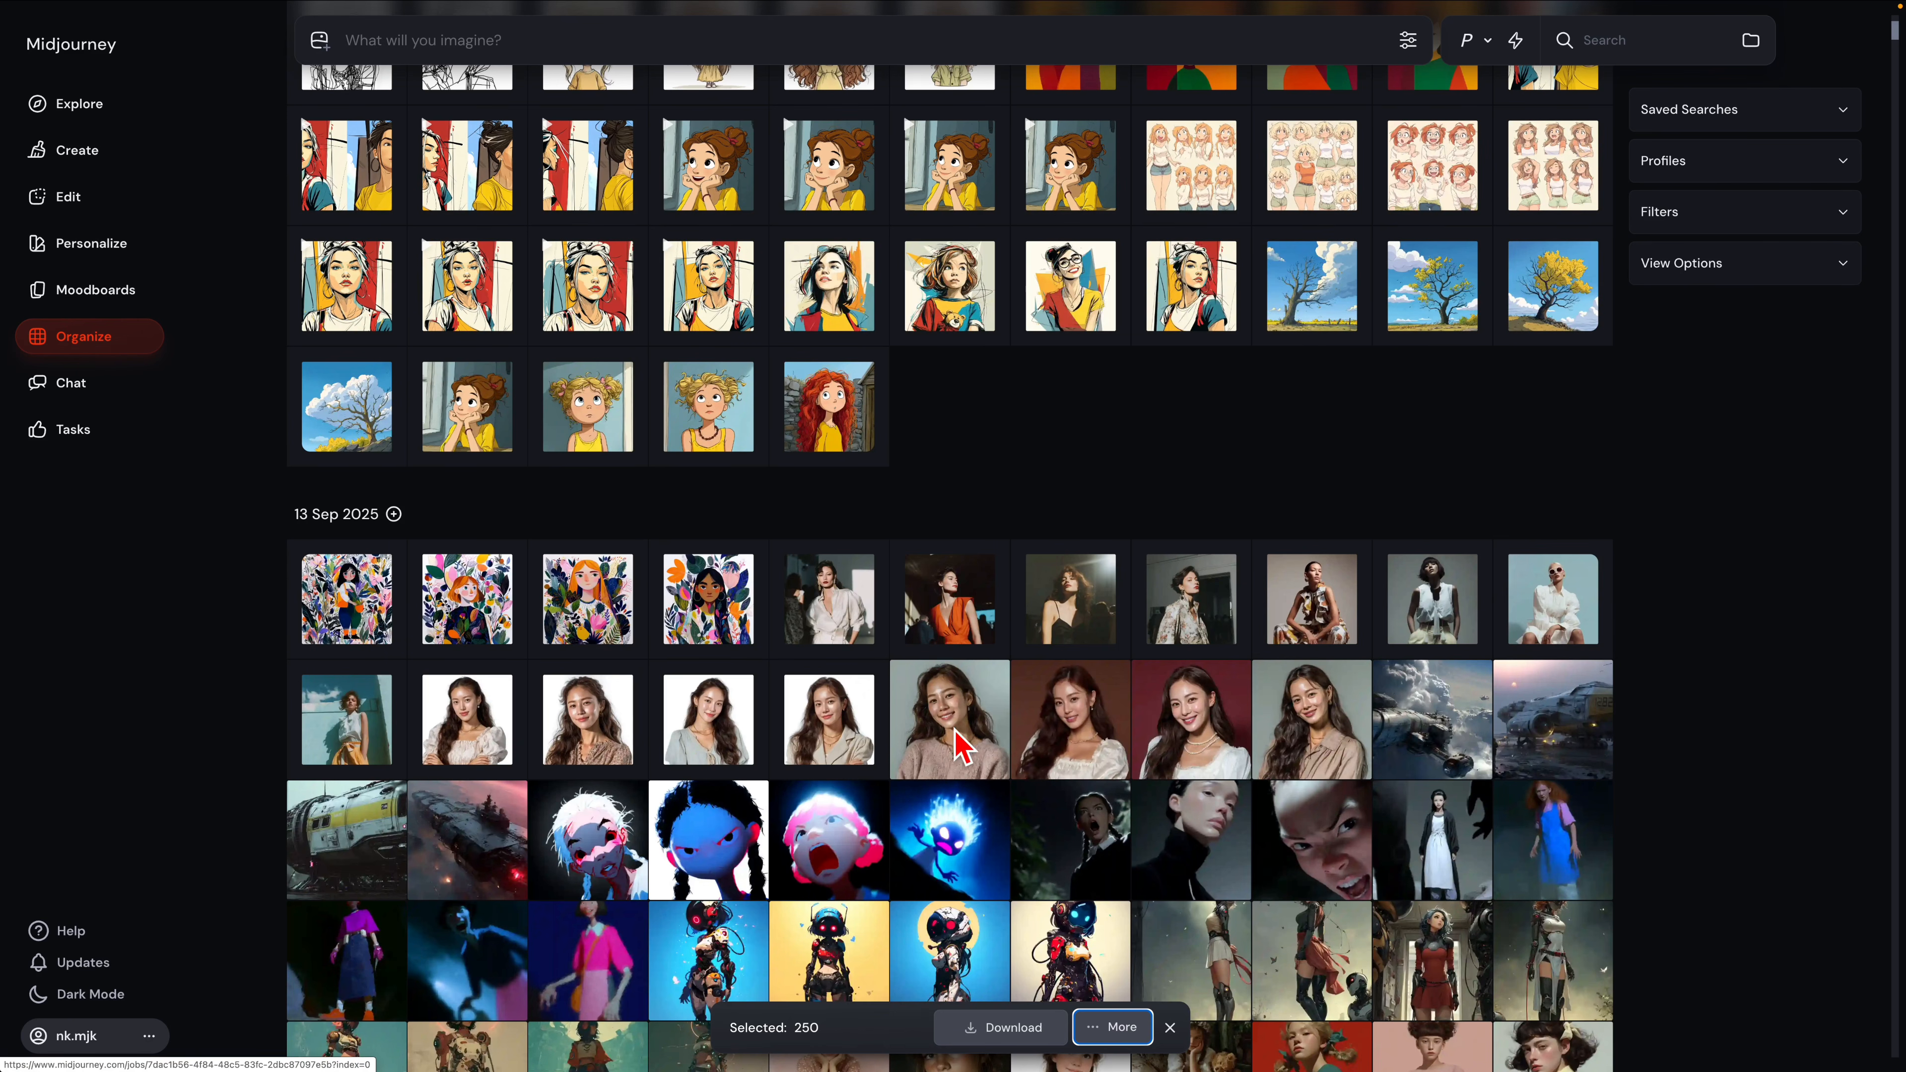
Step: Download the full multi-date selection and save the archive in the Down folder
{"action": "left_click", "coordinate": [962, 743]}
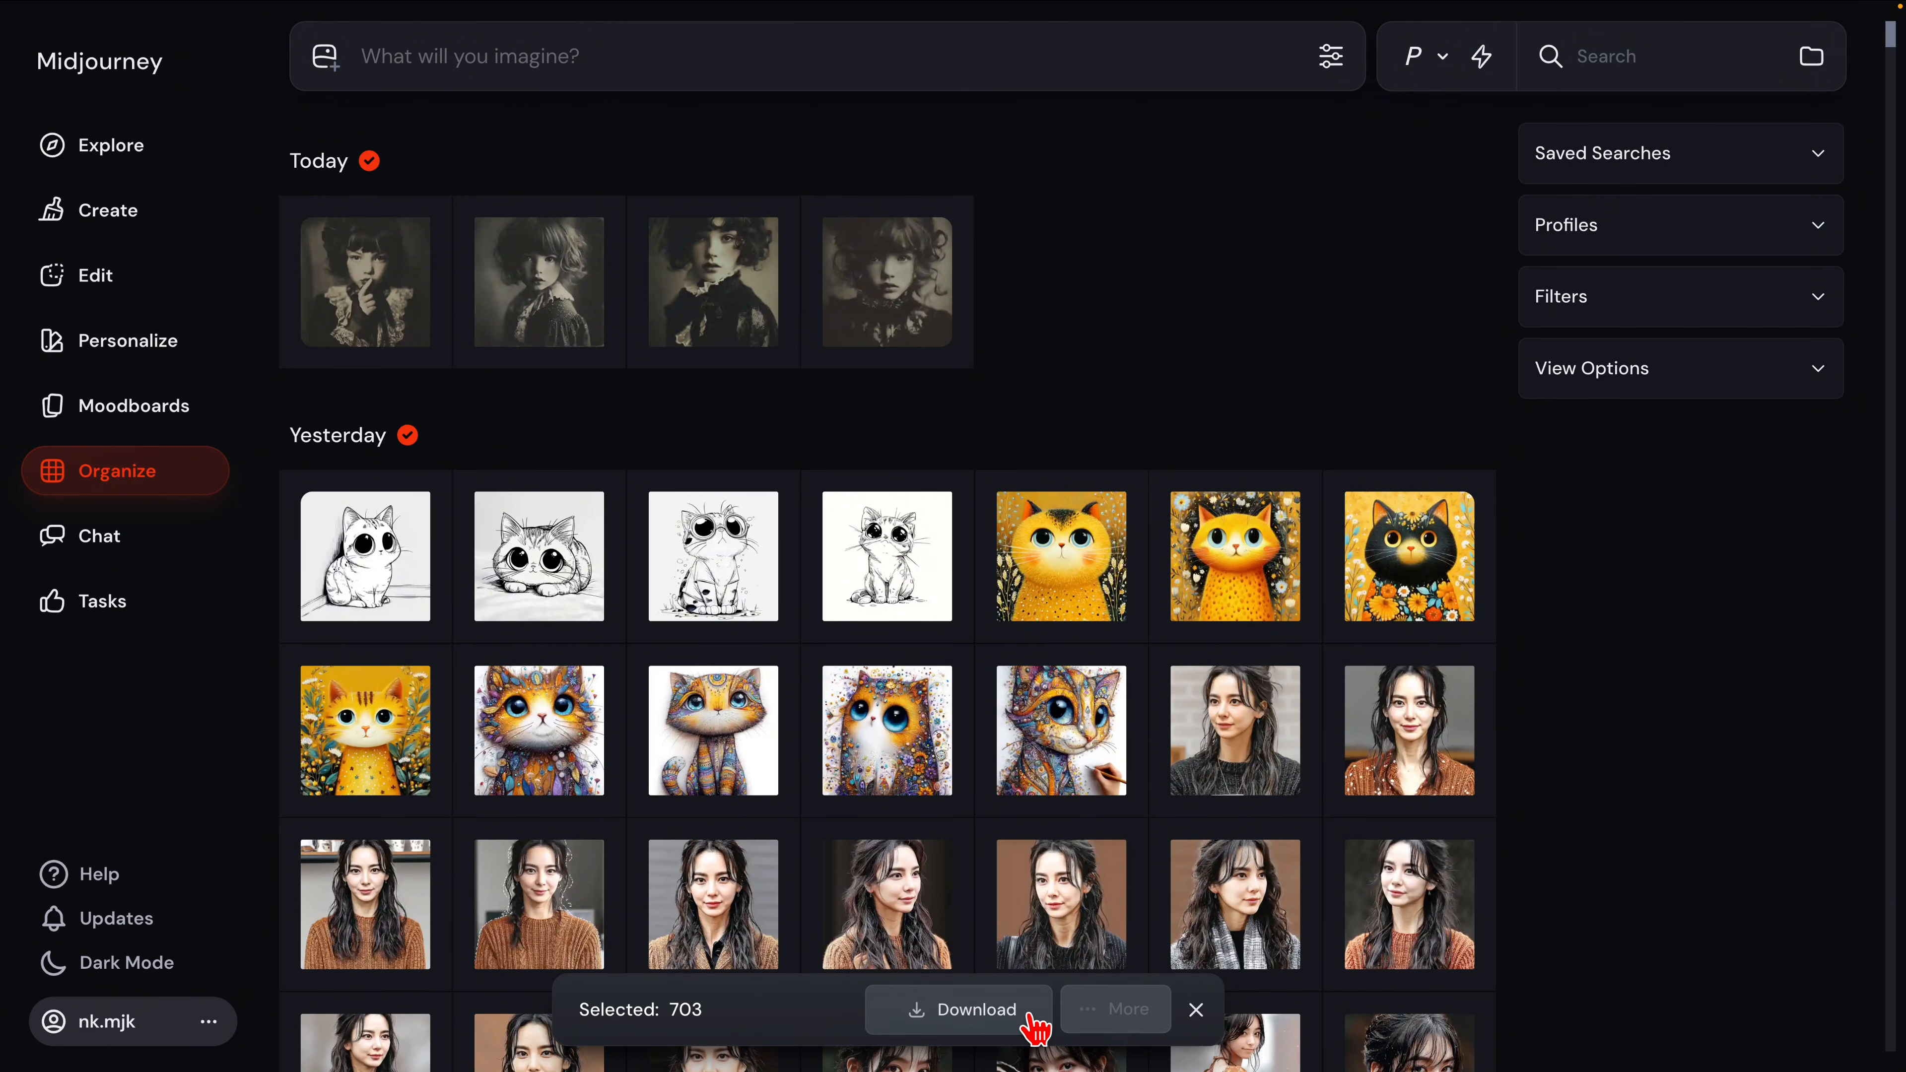
{"action": "left_click", "coordinate": [1036, 1027]}
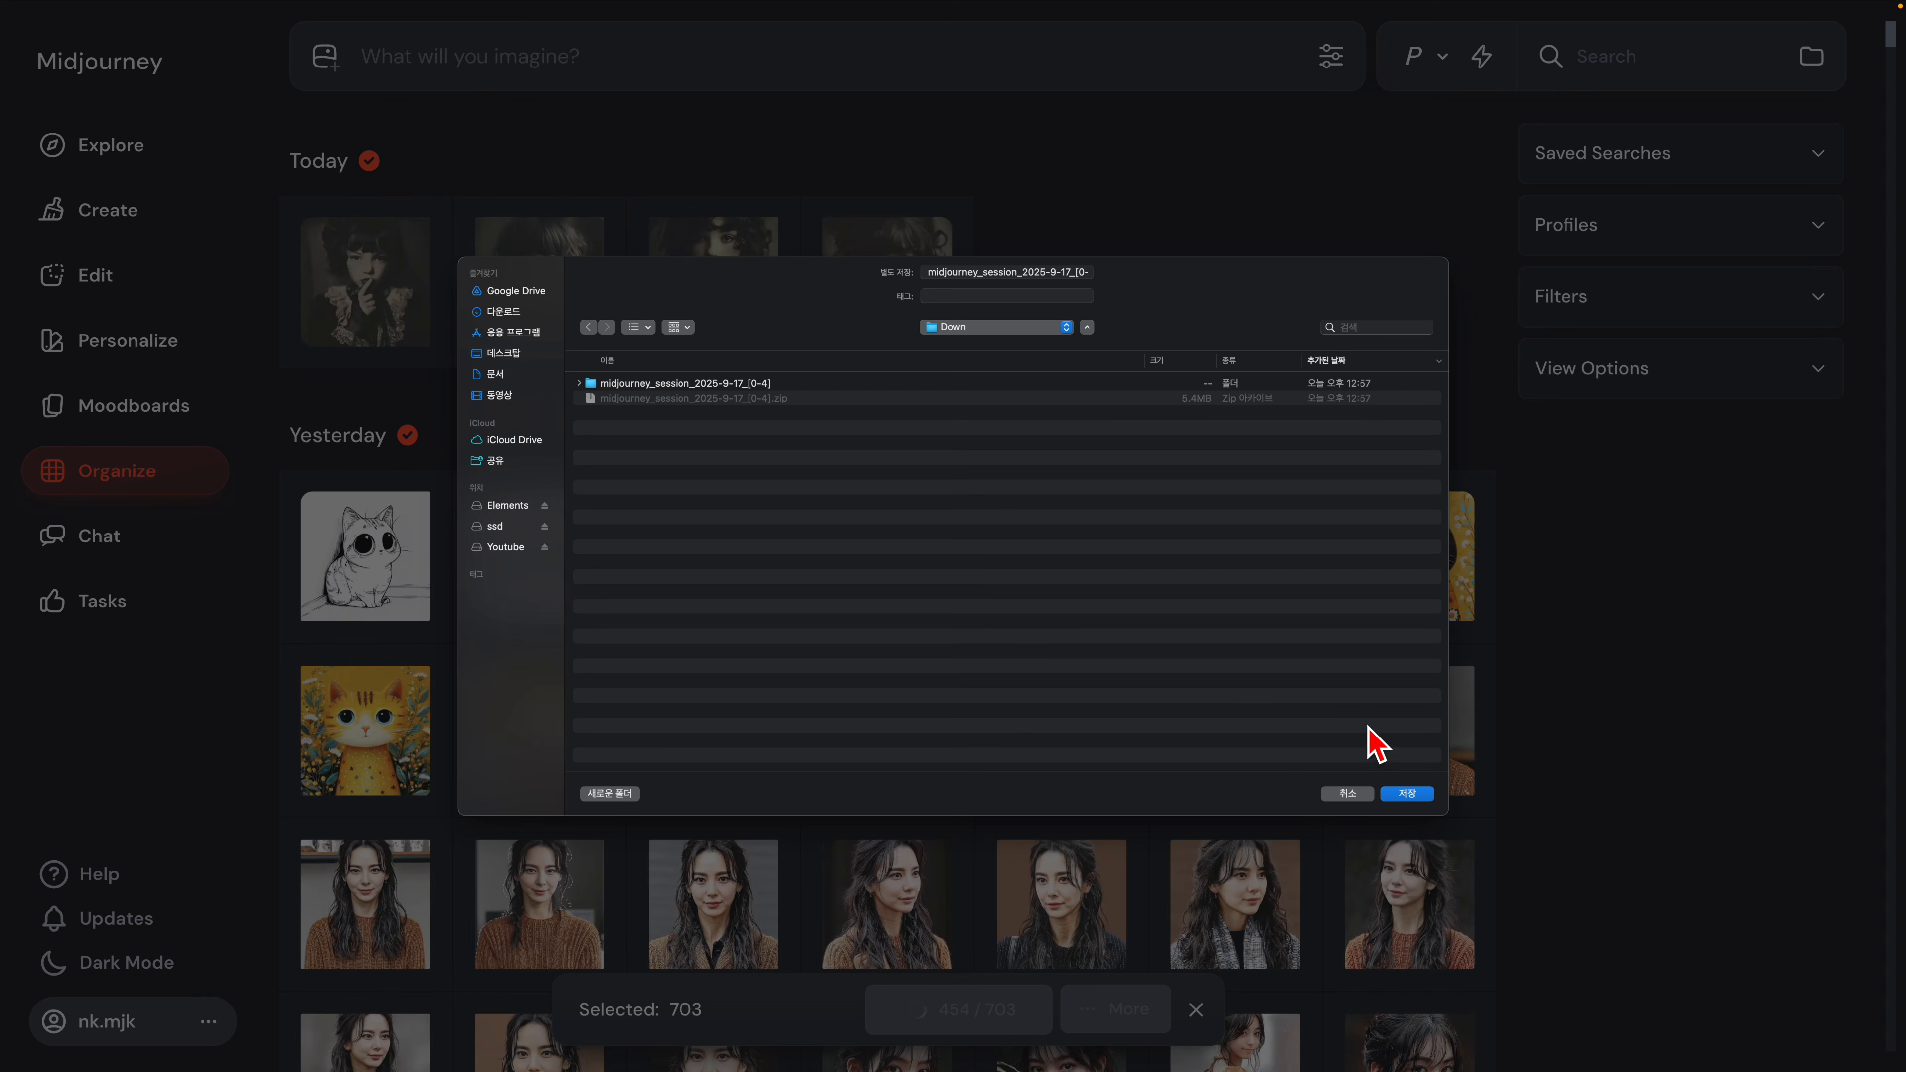
{"action": "left_click", "coordinate": [1408, 792]}
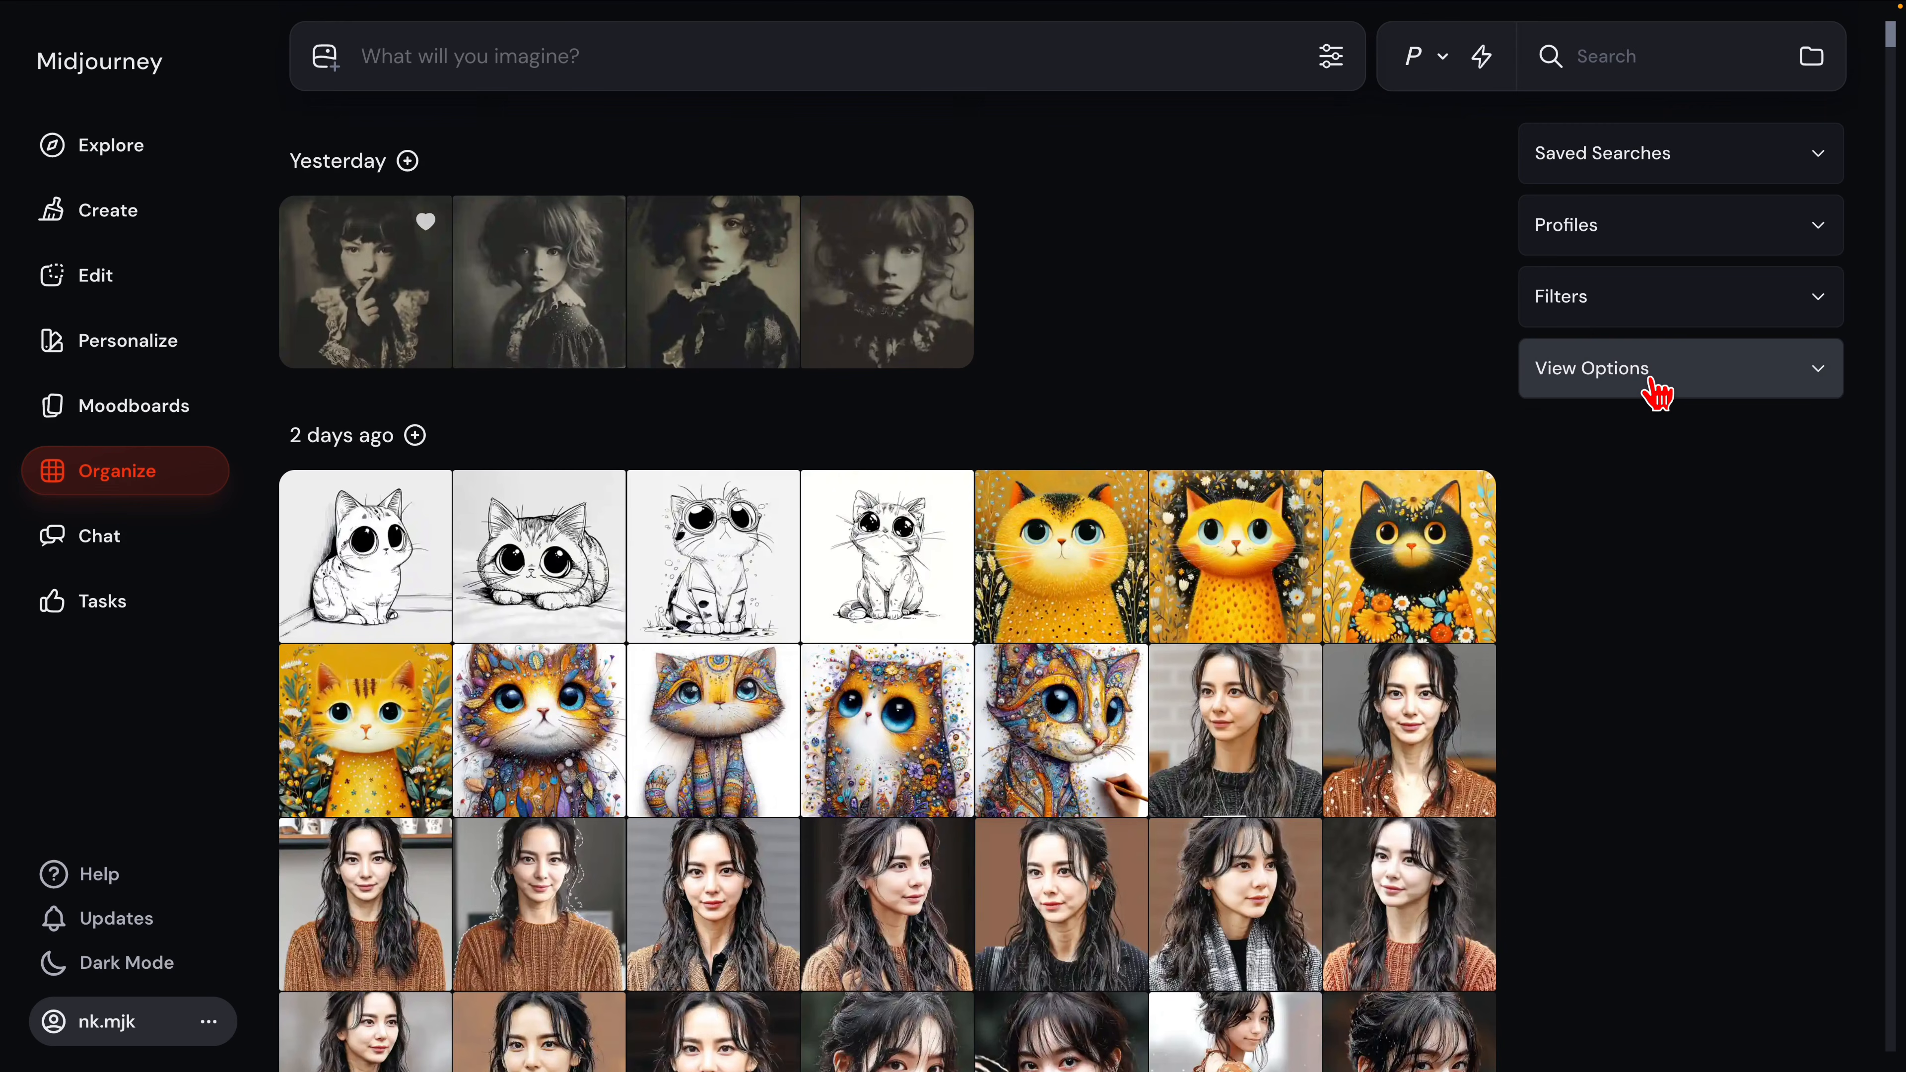
Step: Set the gallery layout to Full and view the first portrait of the woman in the cafe enlarged
{"action": "left_click", "coordinate": [1654, 387]}
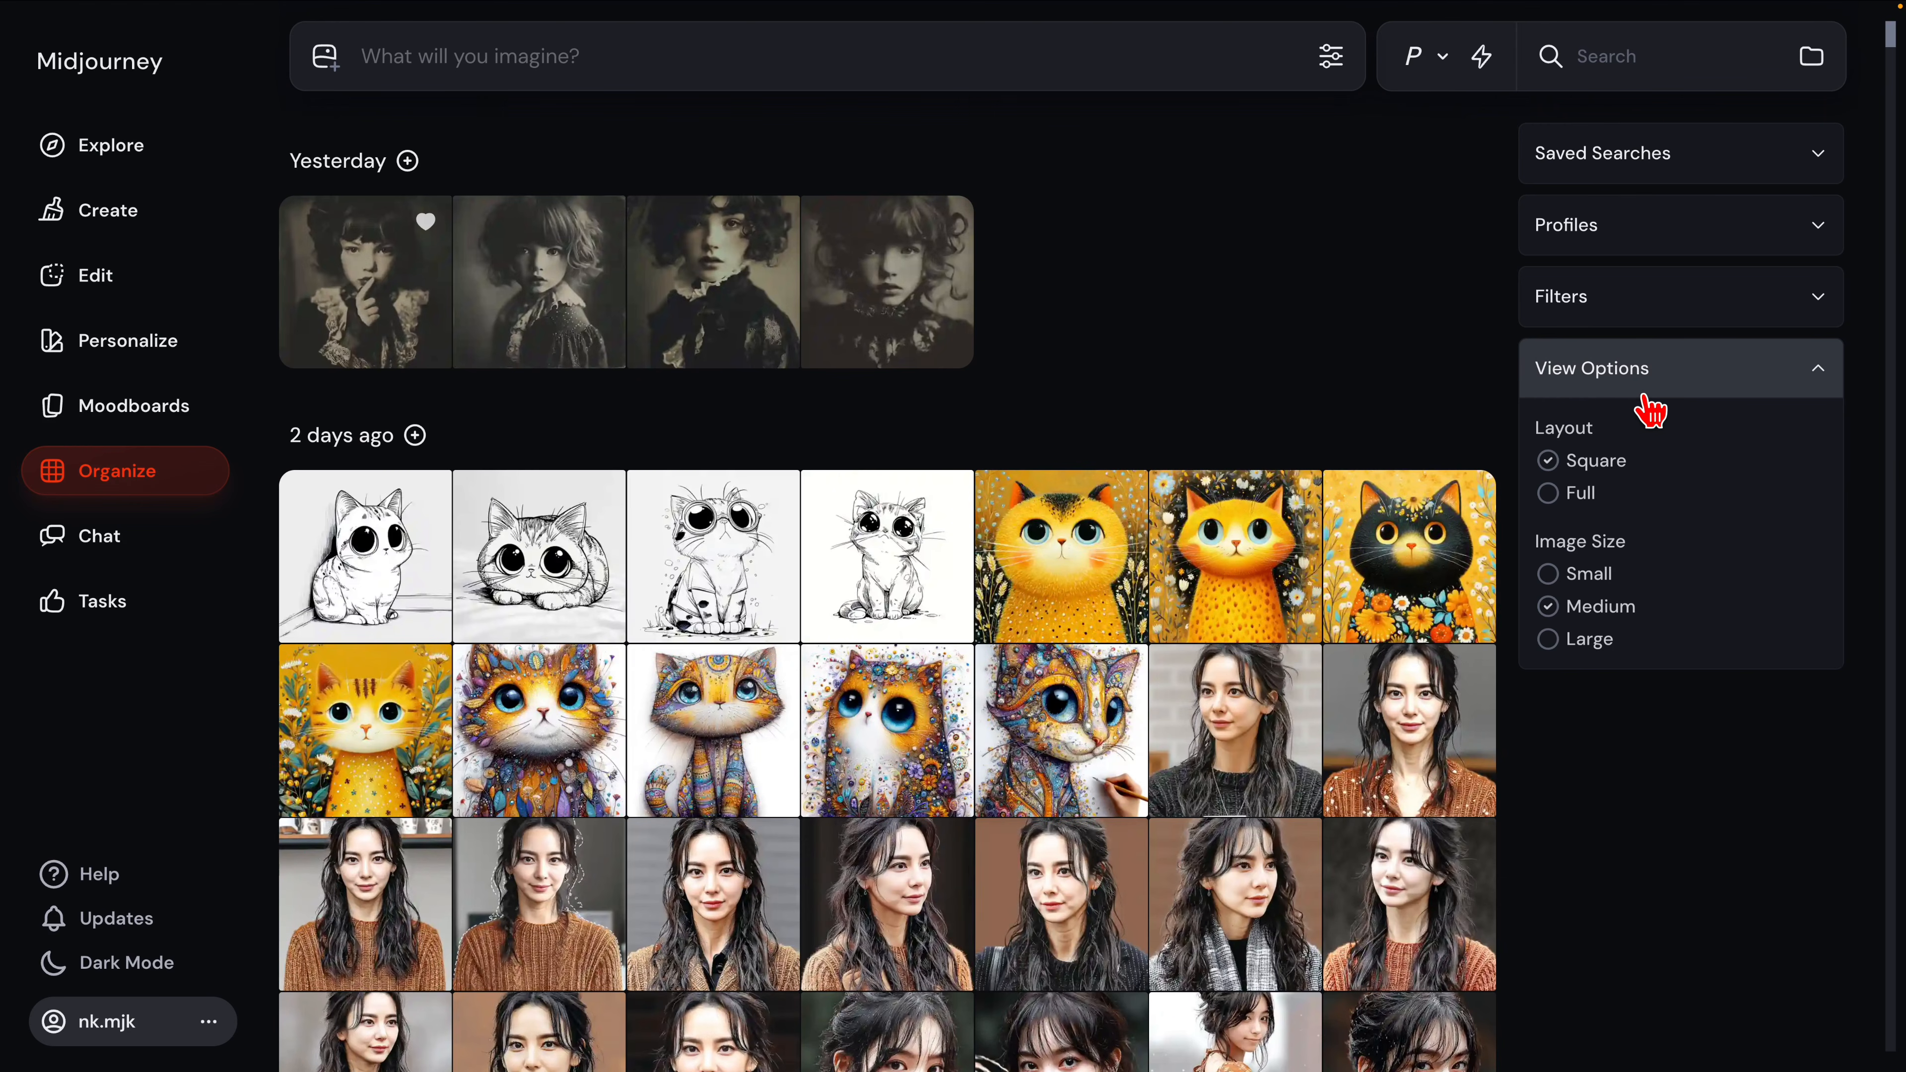
{"action": "left_click", "coordinate": [1553, 504]}
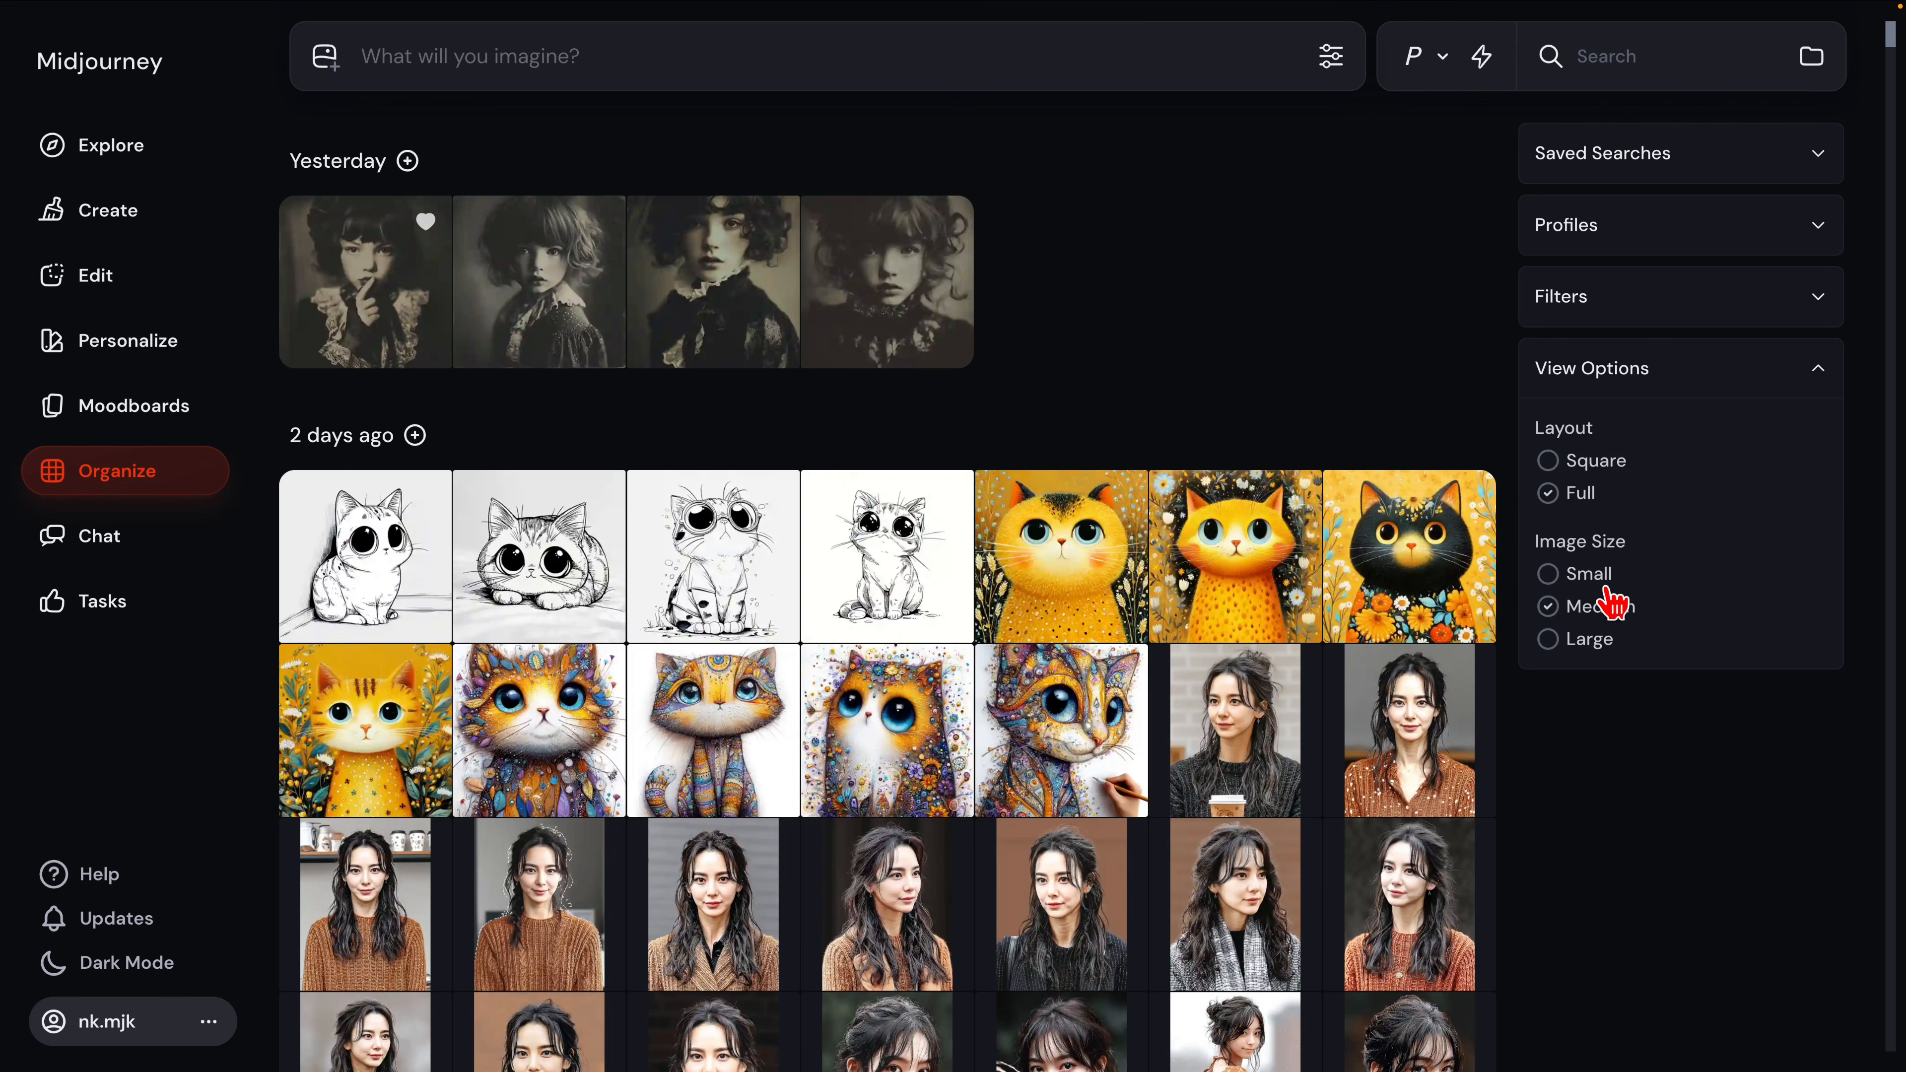
{"action": "left_click", "coordinate": [1256, 726]}
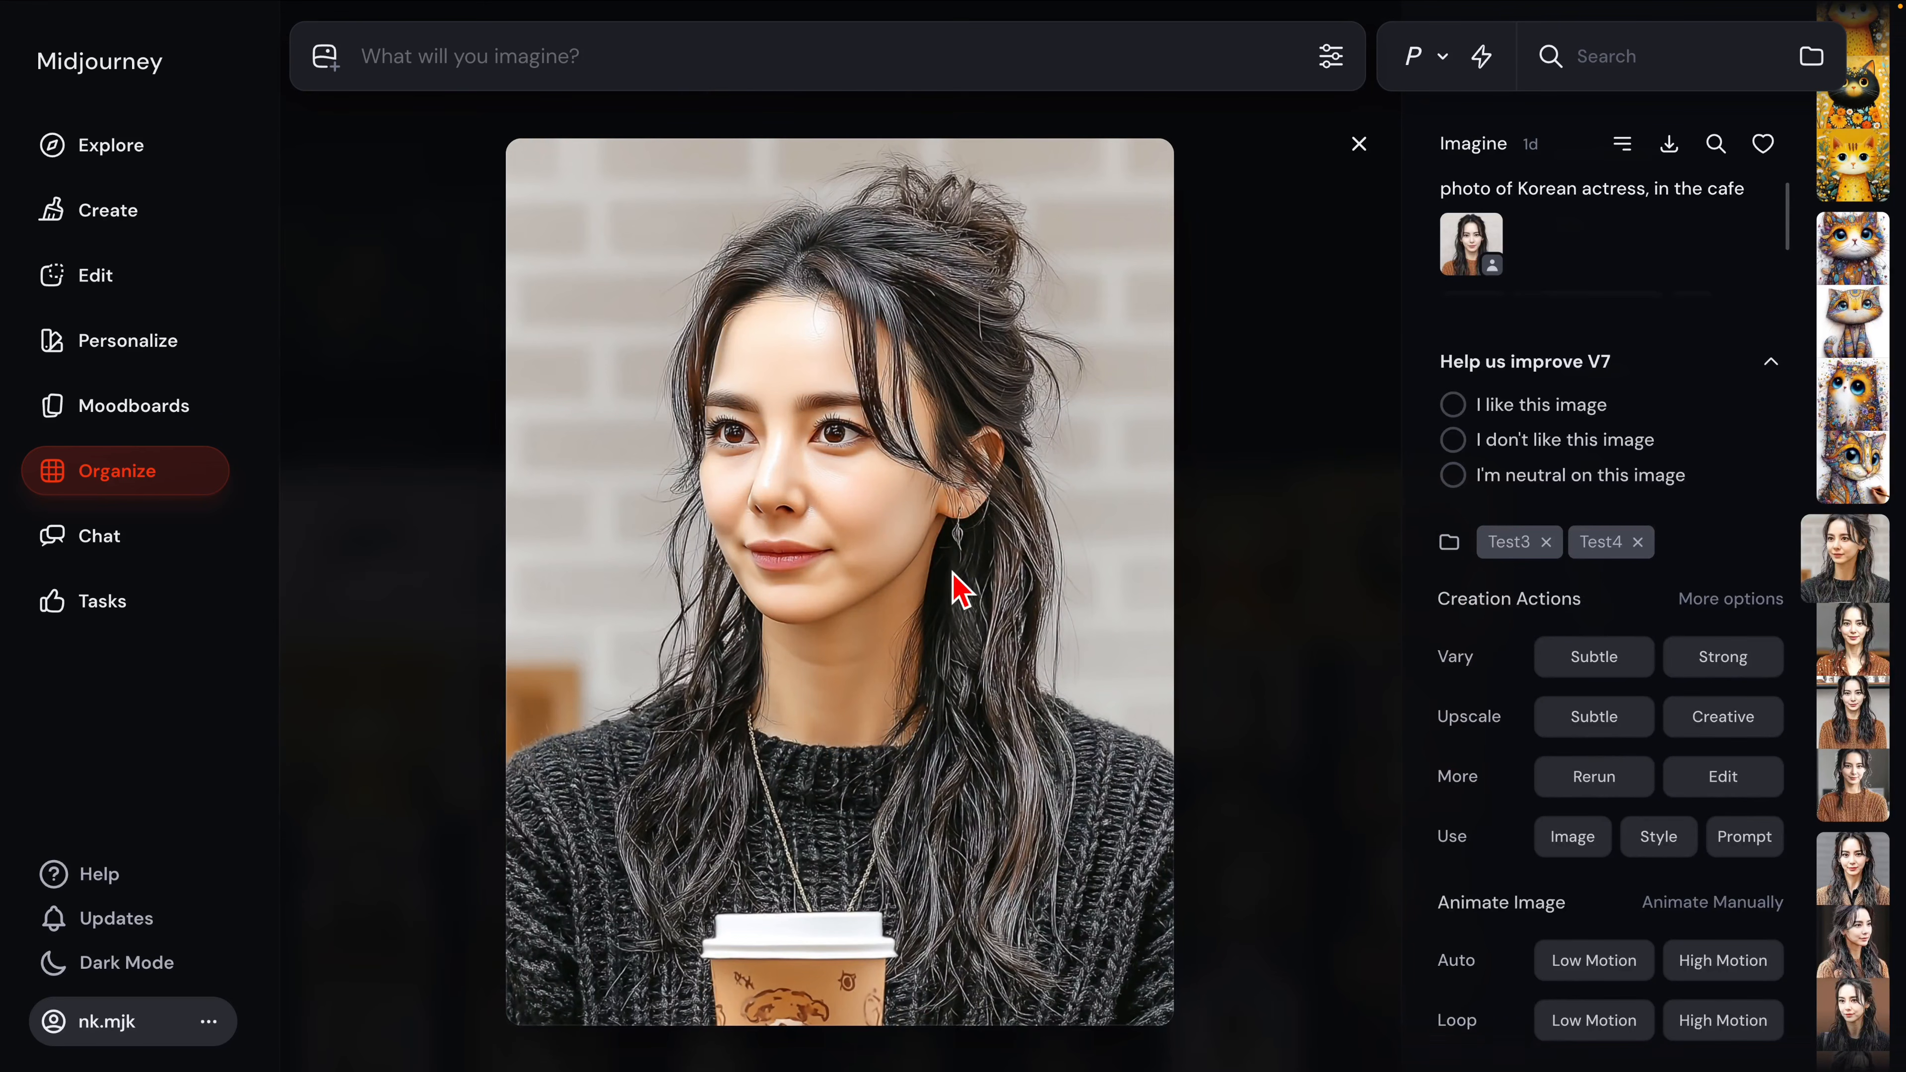
Step: Close the enlarged portrait, set the gallery layout to Square, and try the Small, Medium and Large image sizes
{"action": "left_click", "coordinate": [1359, 144]}
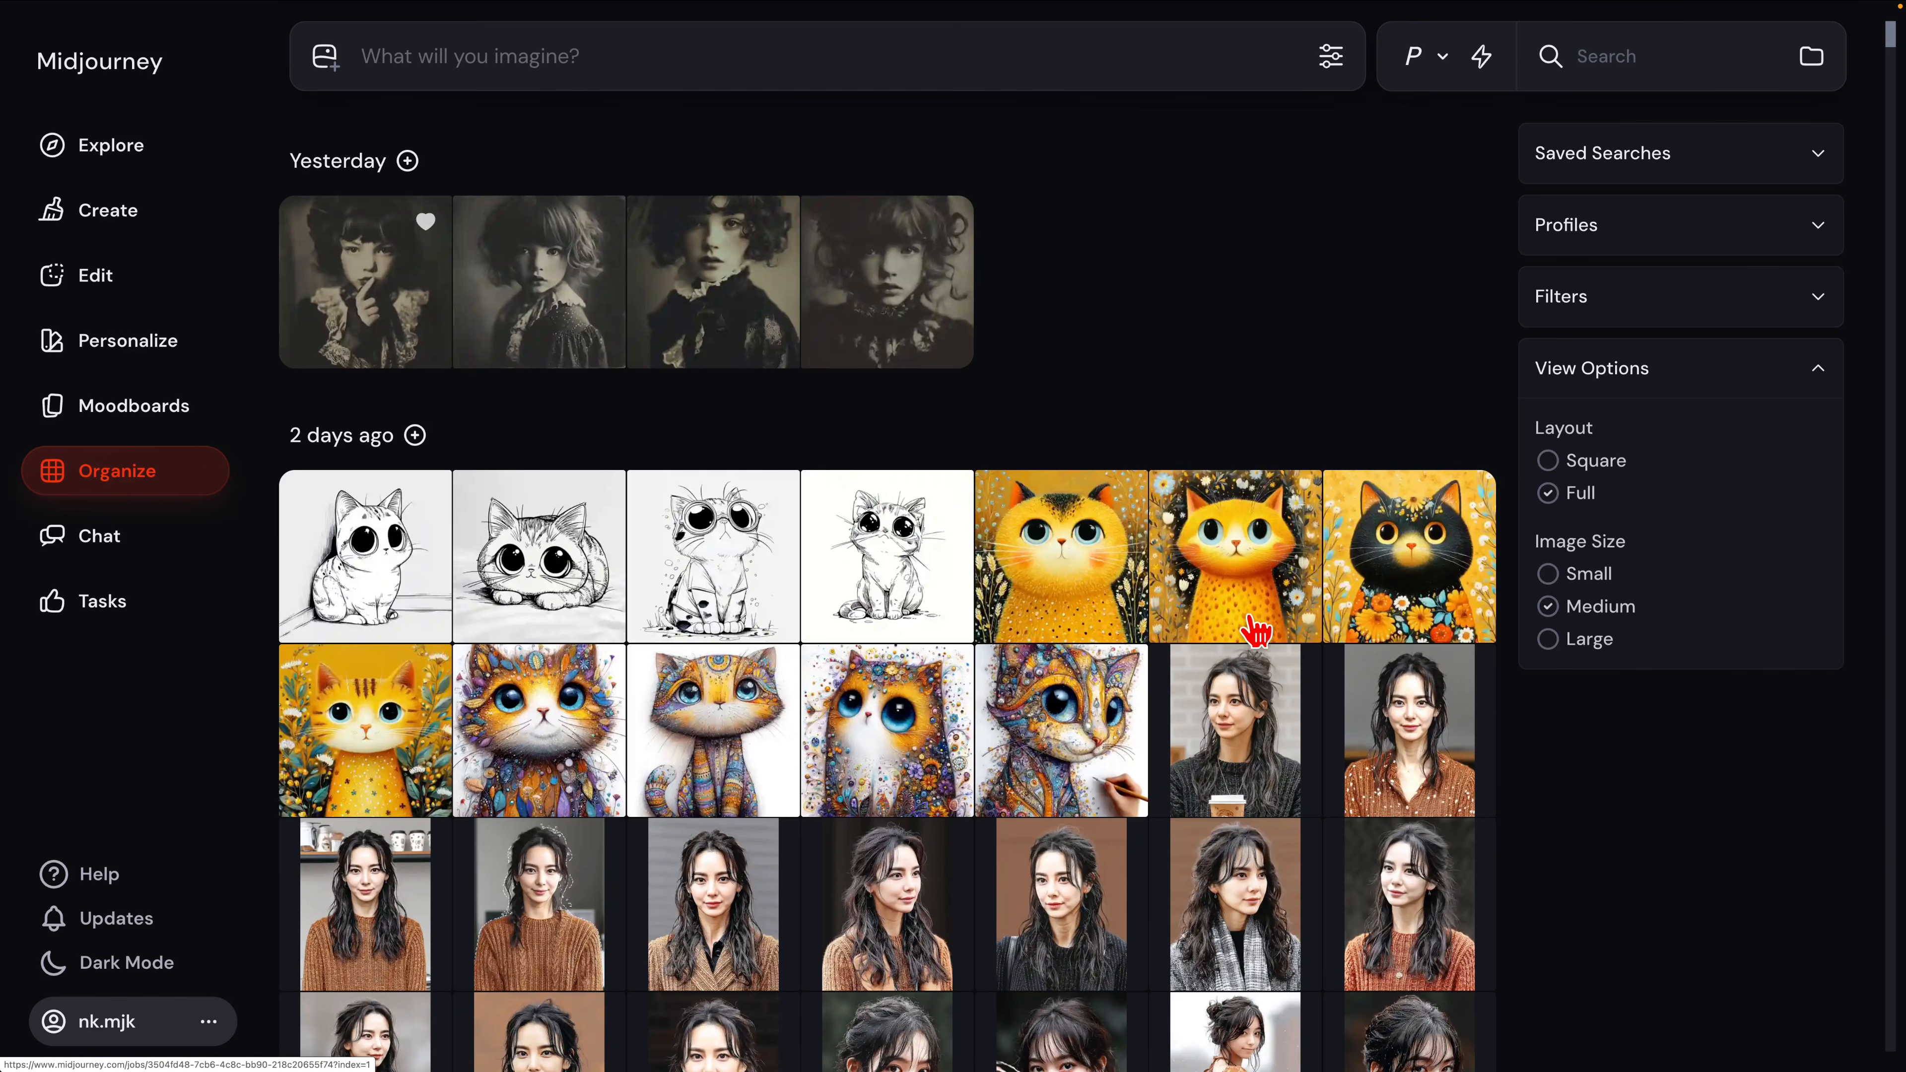
{"action": "left_click", "coordinate": [1550, 464]}
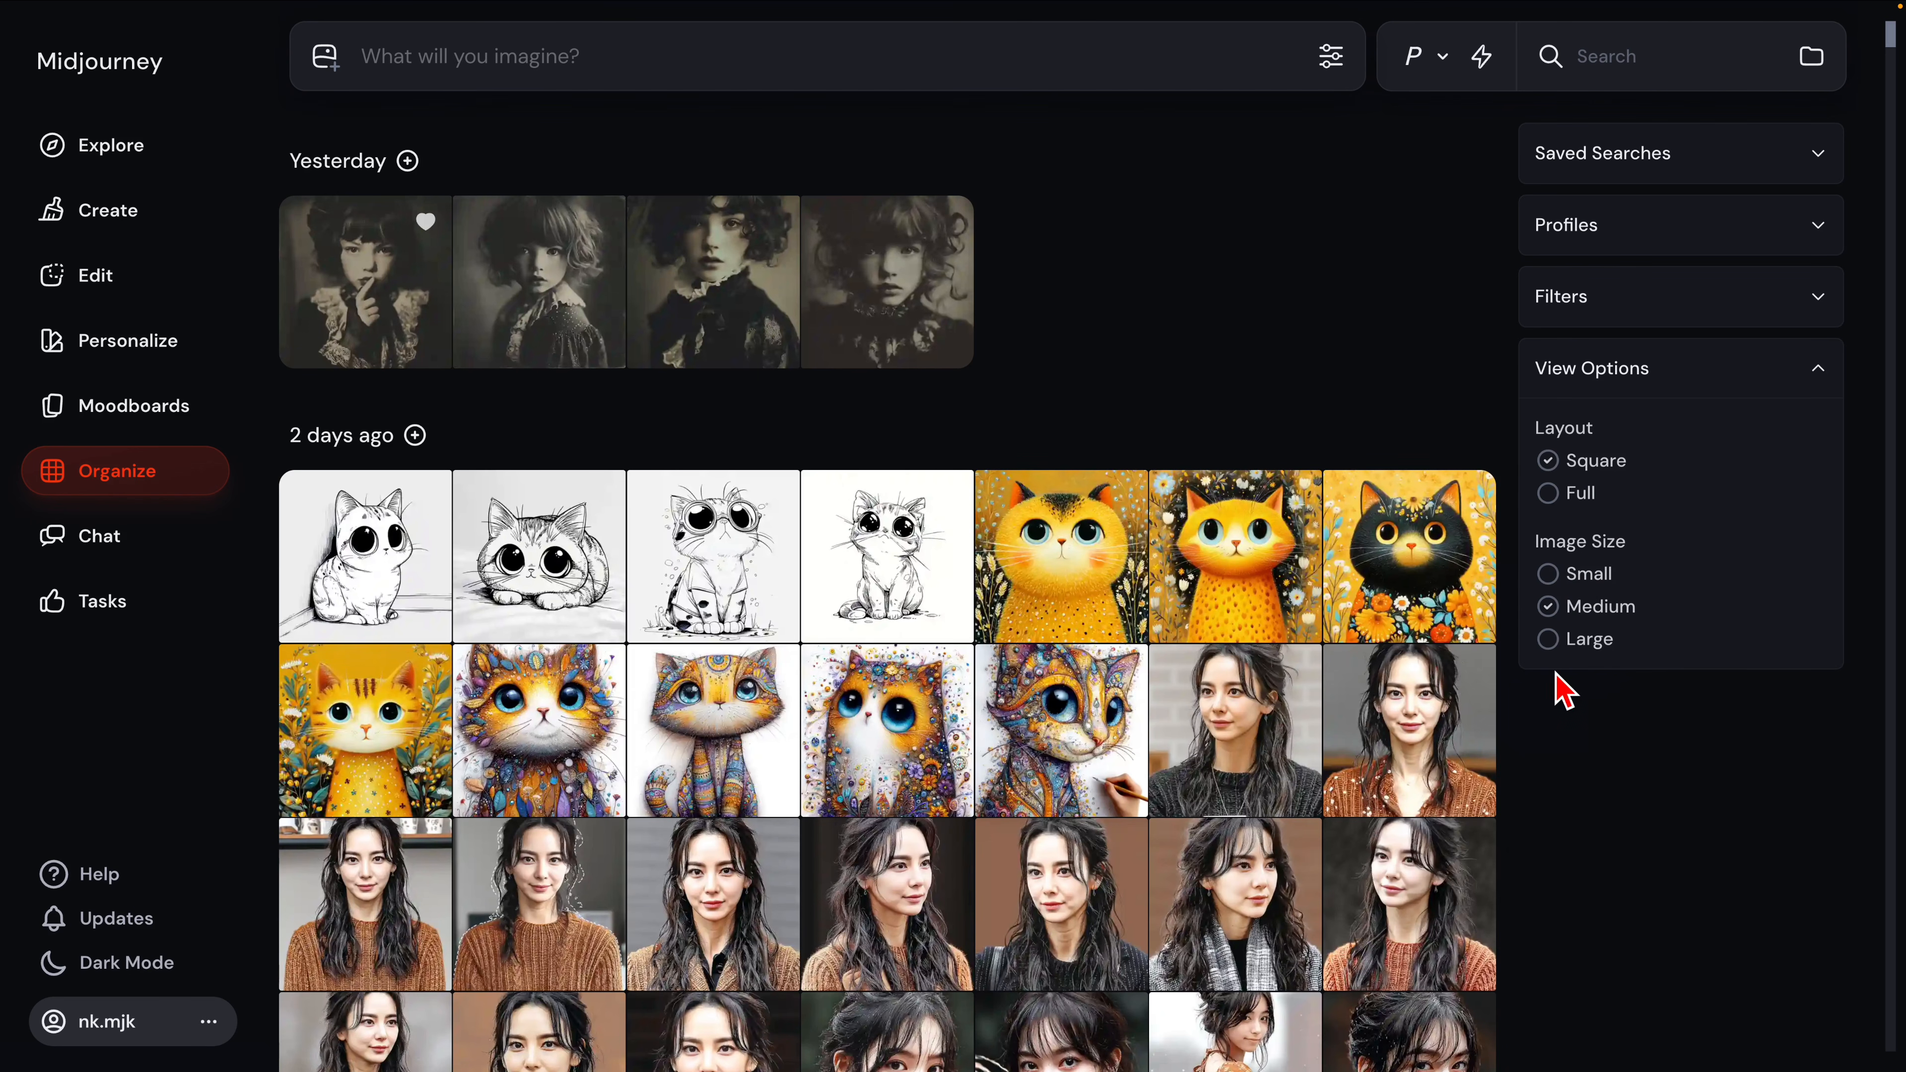
{"action": "left_click", "coordinate": [1549, 577]}
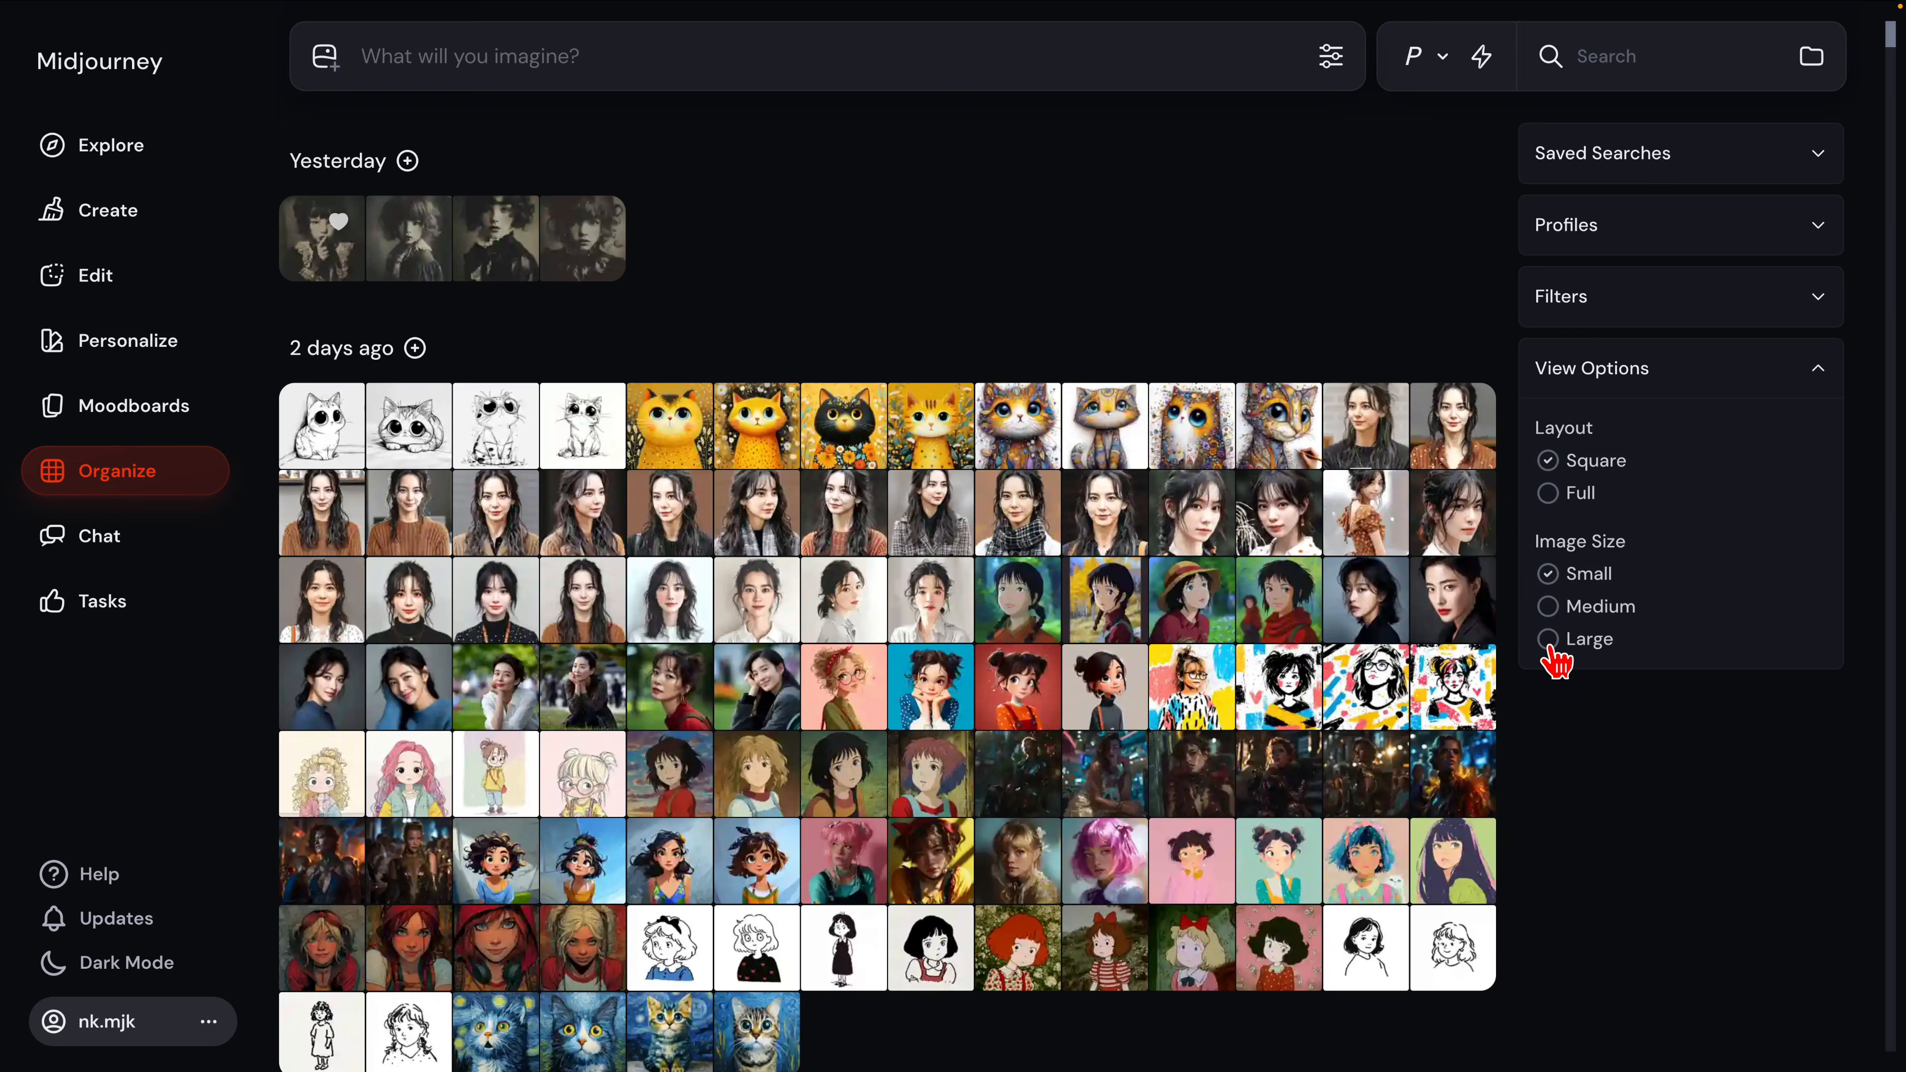
{"action": "left_click", "coordinate": [1550, 642]}
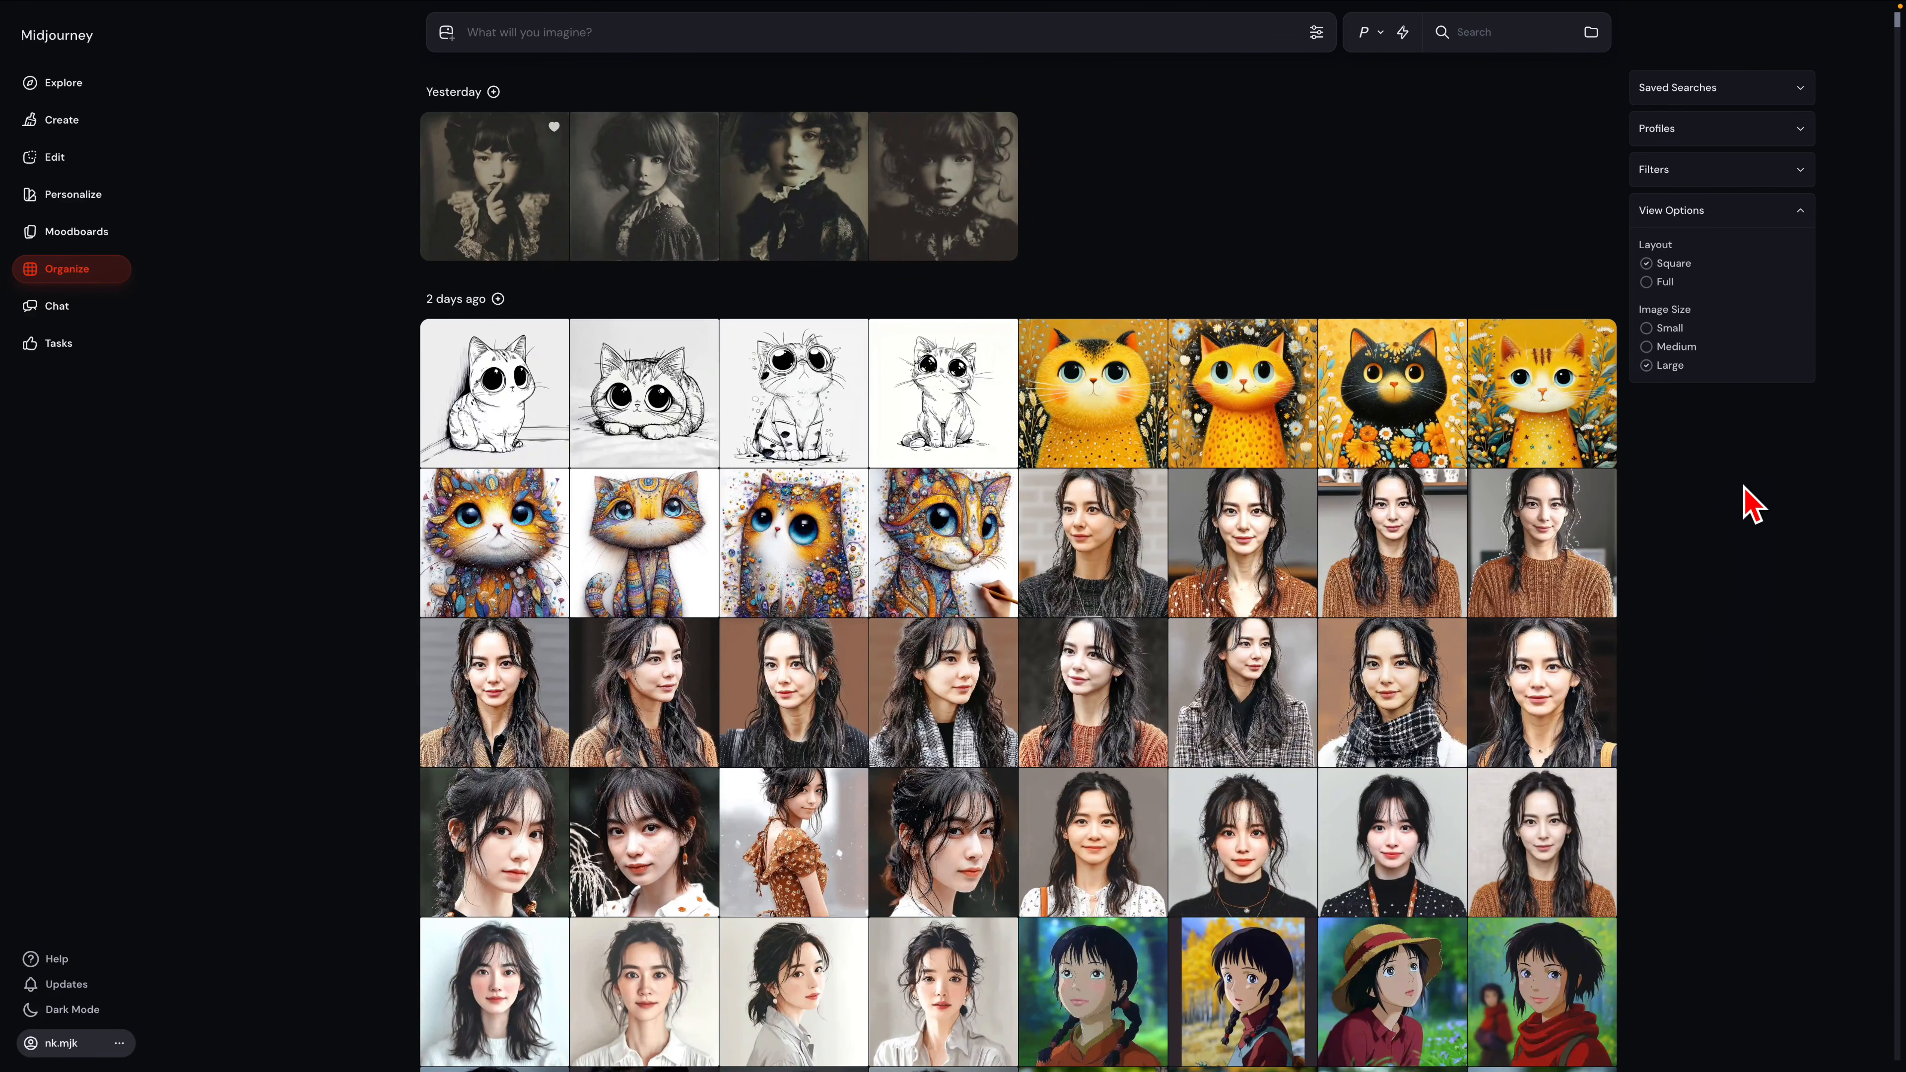
{"action": "left_click", "coordinate": [1647, 328]}
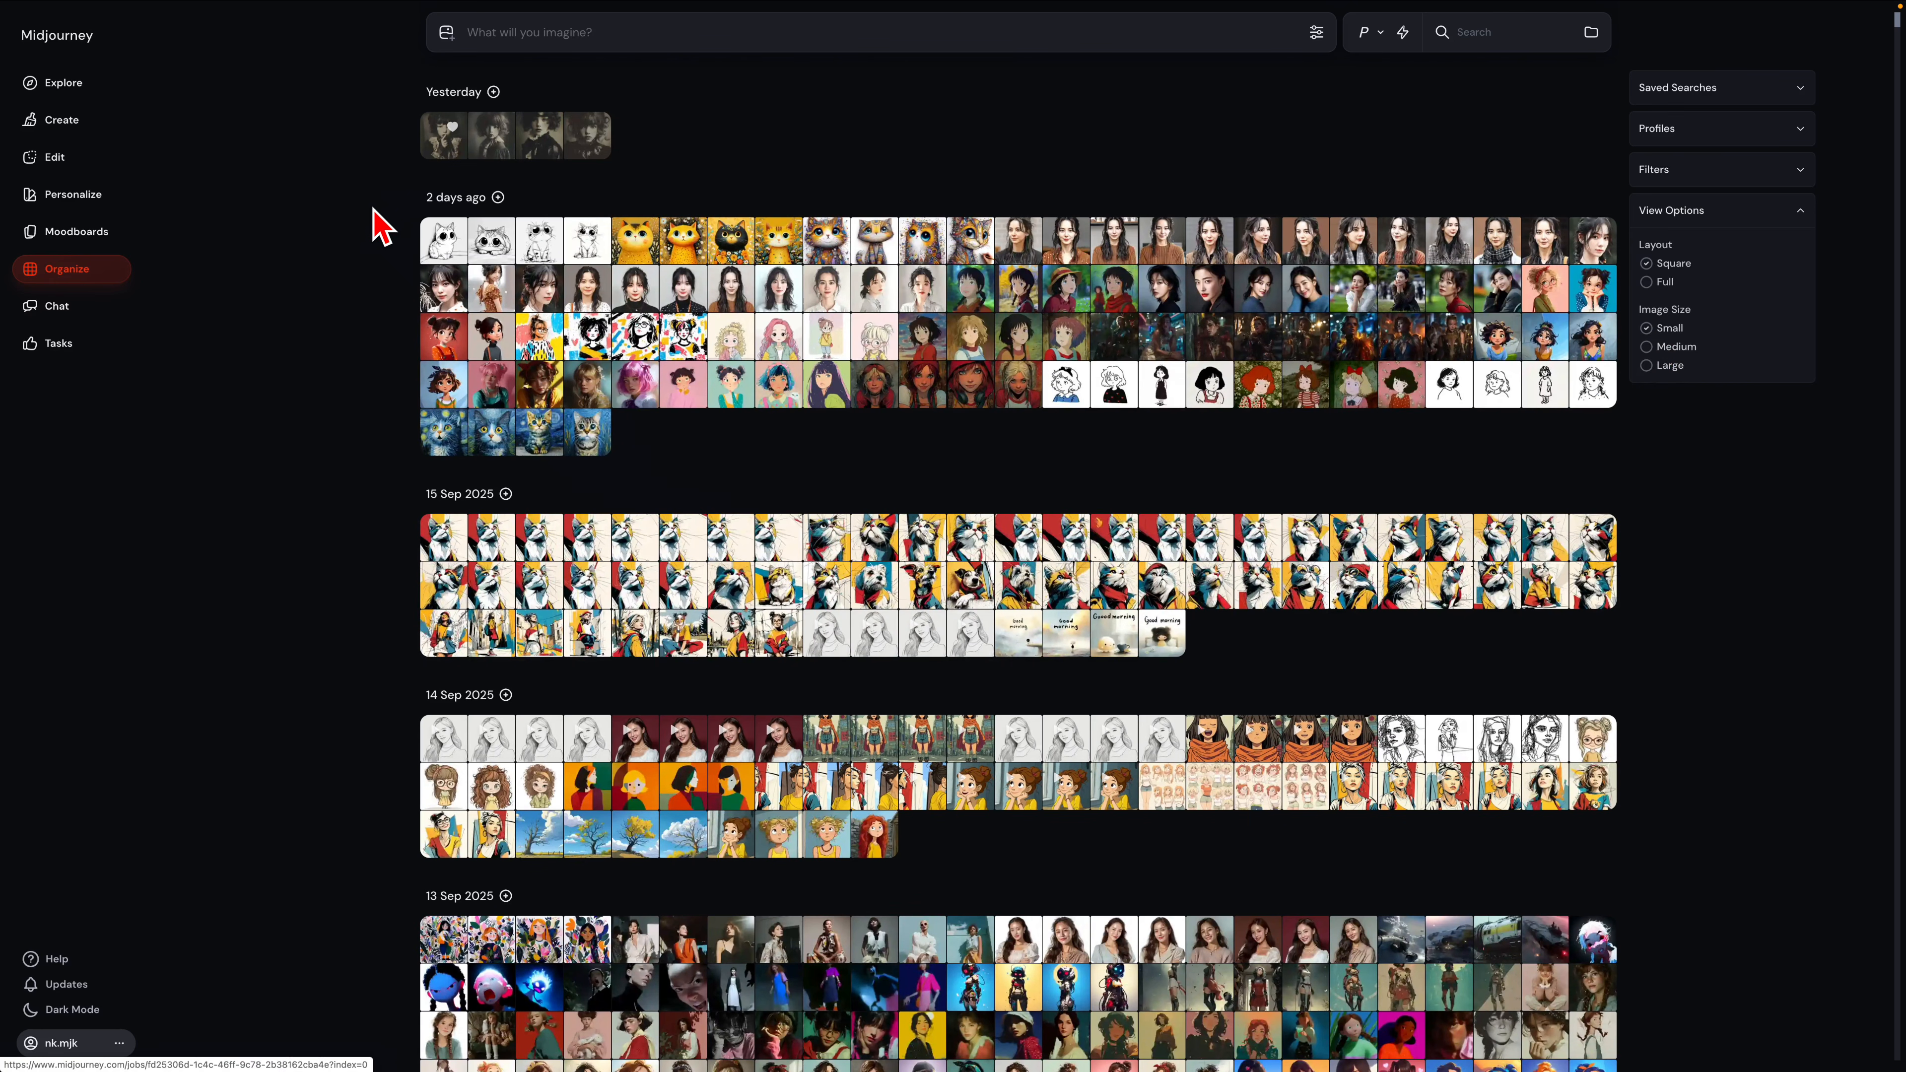
{"action": "left_click_drag", "start_coordinate": [413, 72], "coordinate": [1621, 889]}
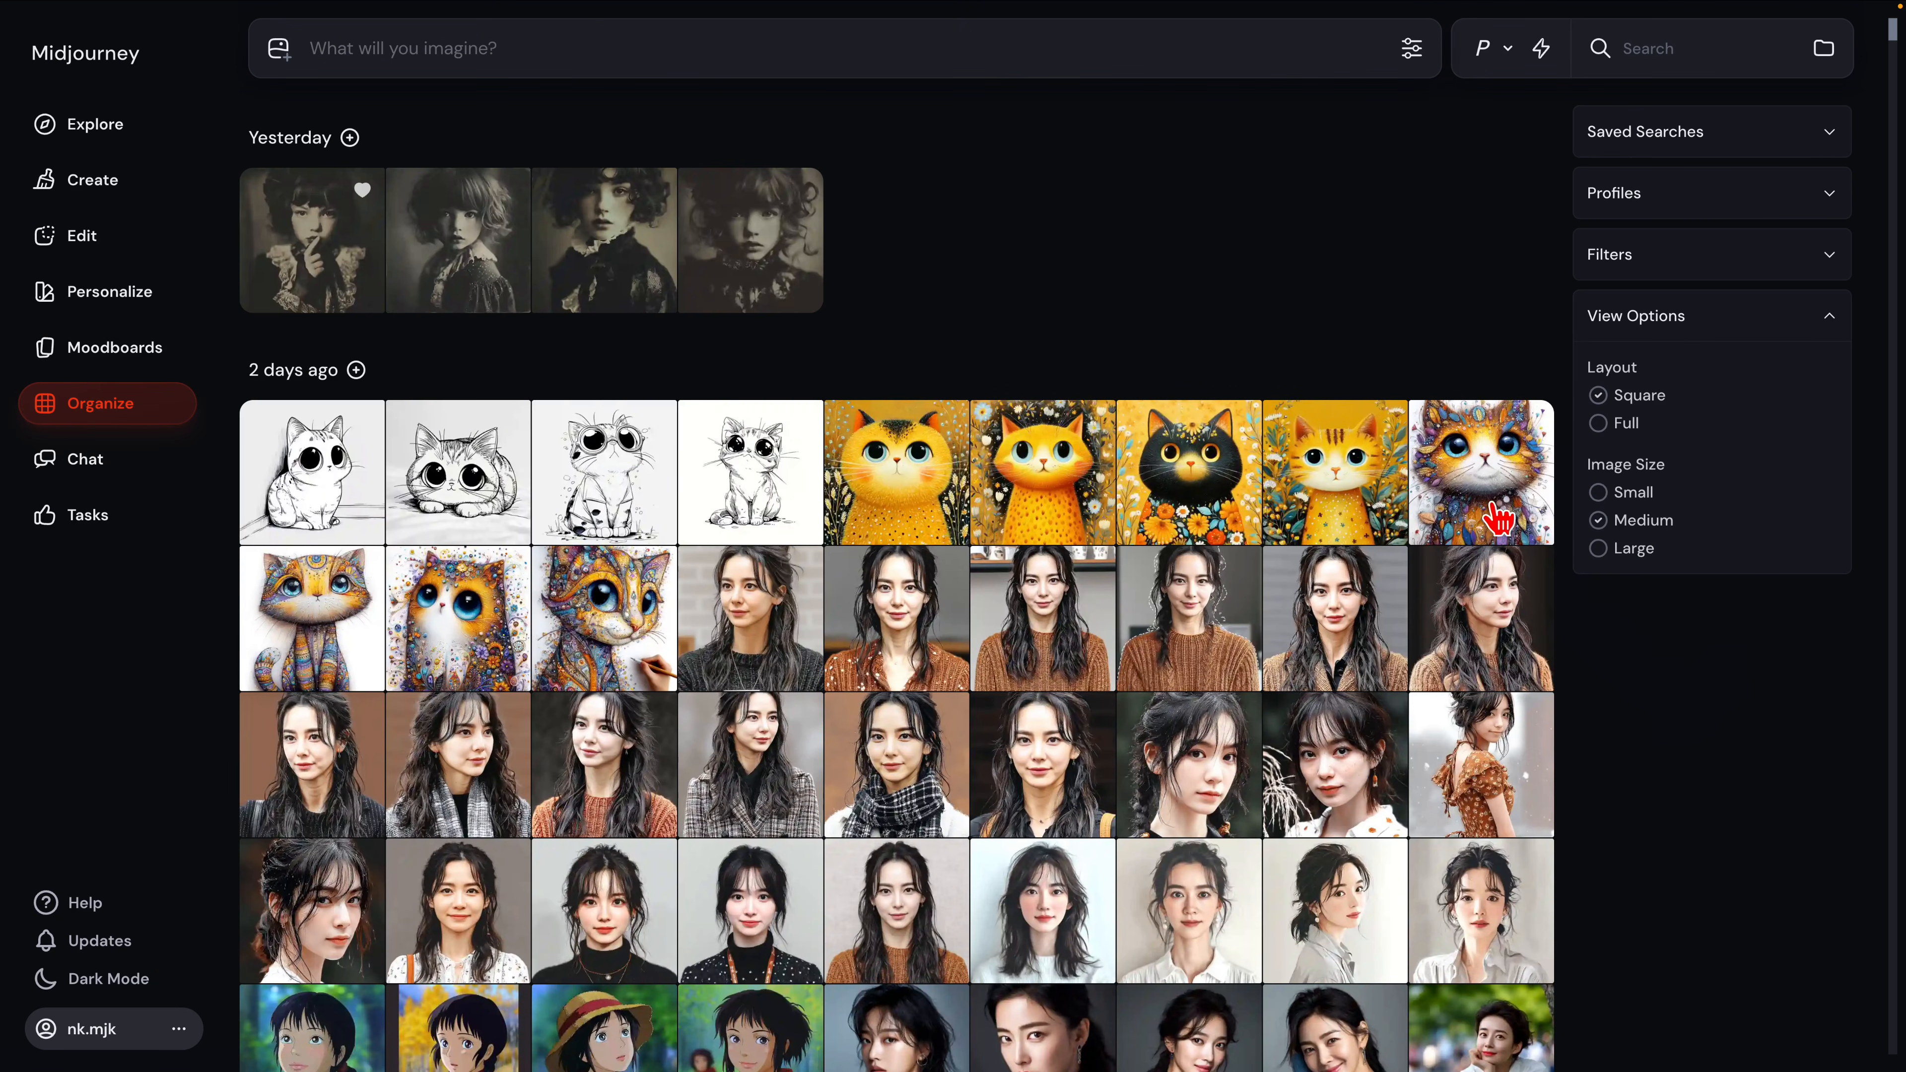
Step: Filter the gallery by HD and by SD resolution, and clear both filters
{"action": "left_click", "coordinate": [1694, 263]}
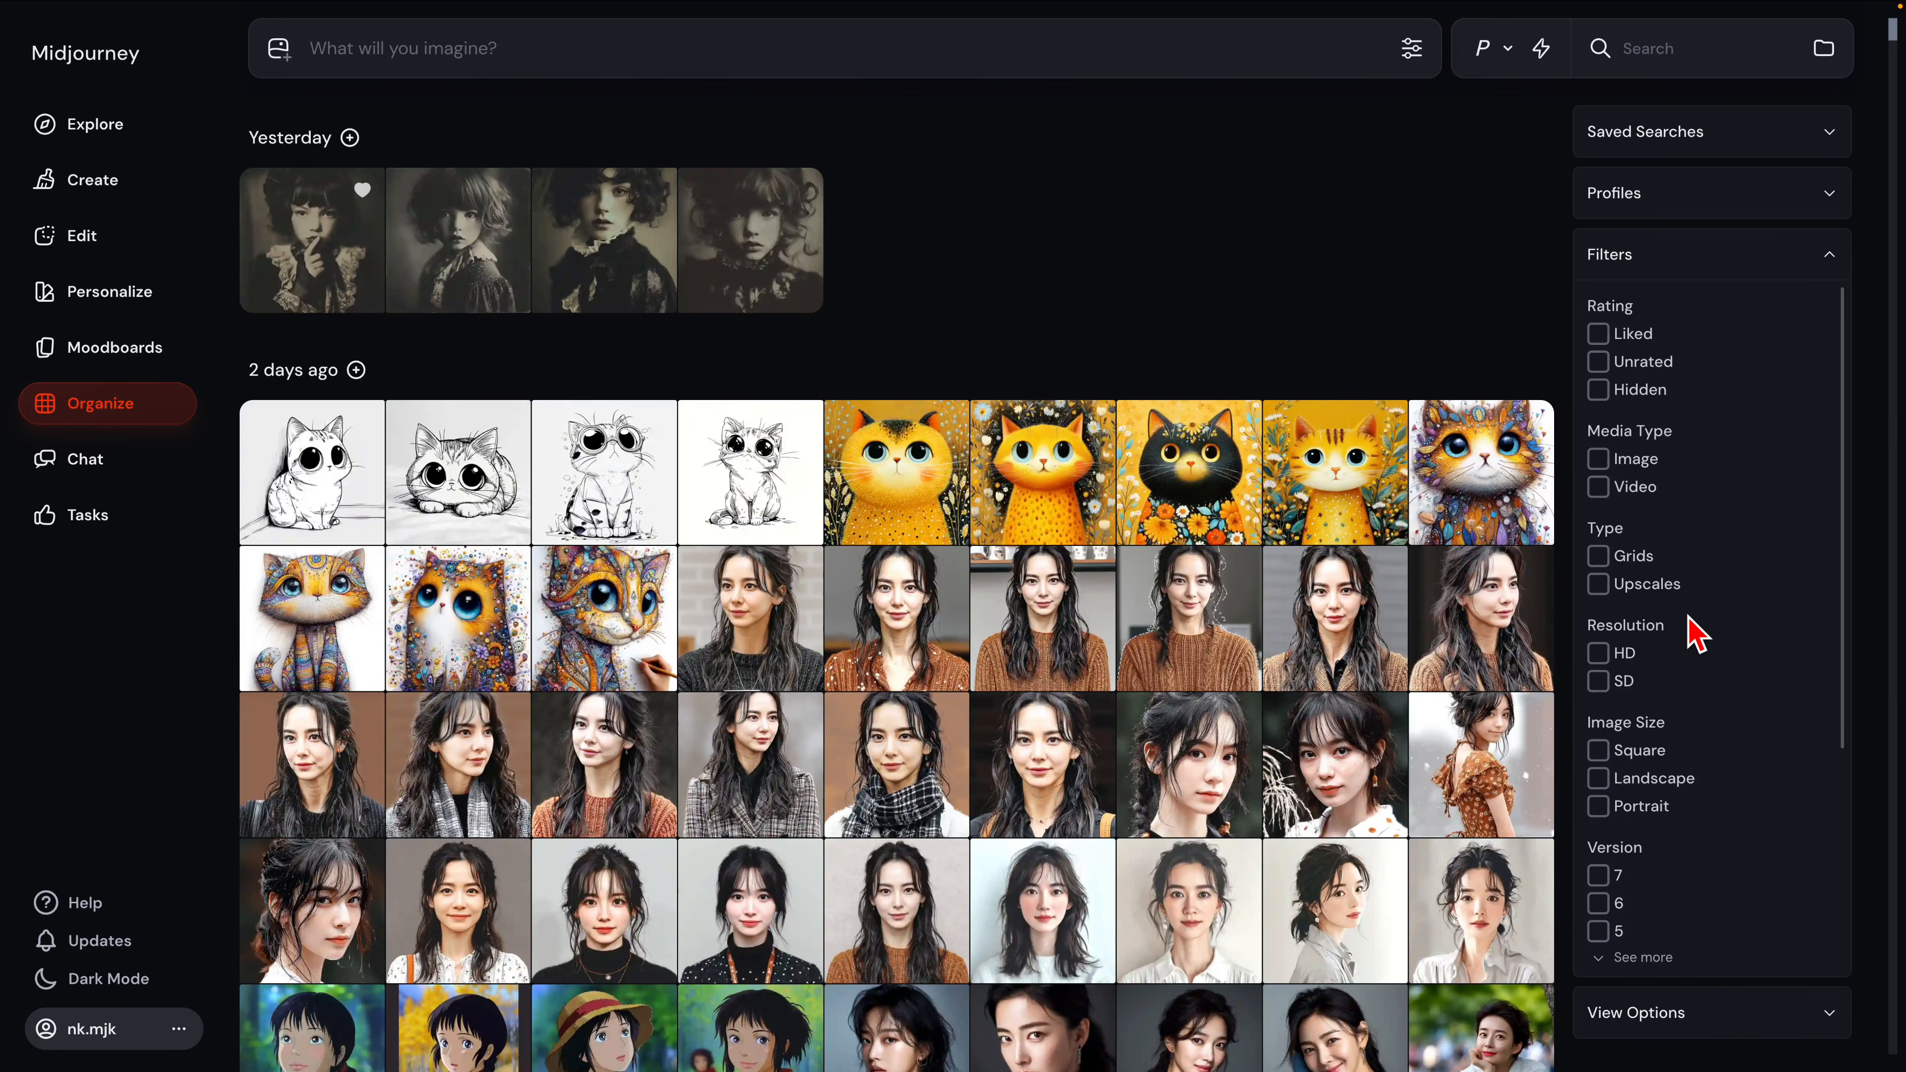
{"action": "left_click", "coordinate": [1598, 654]}
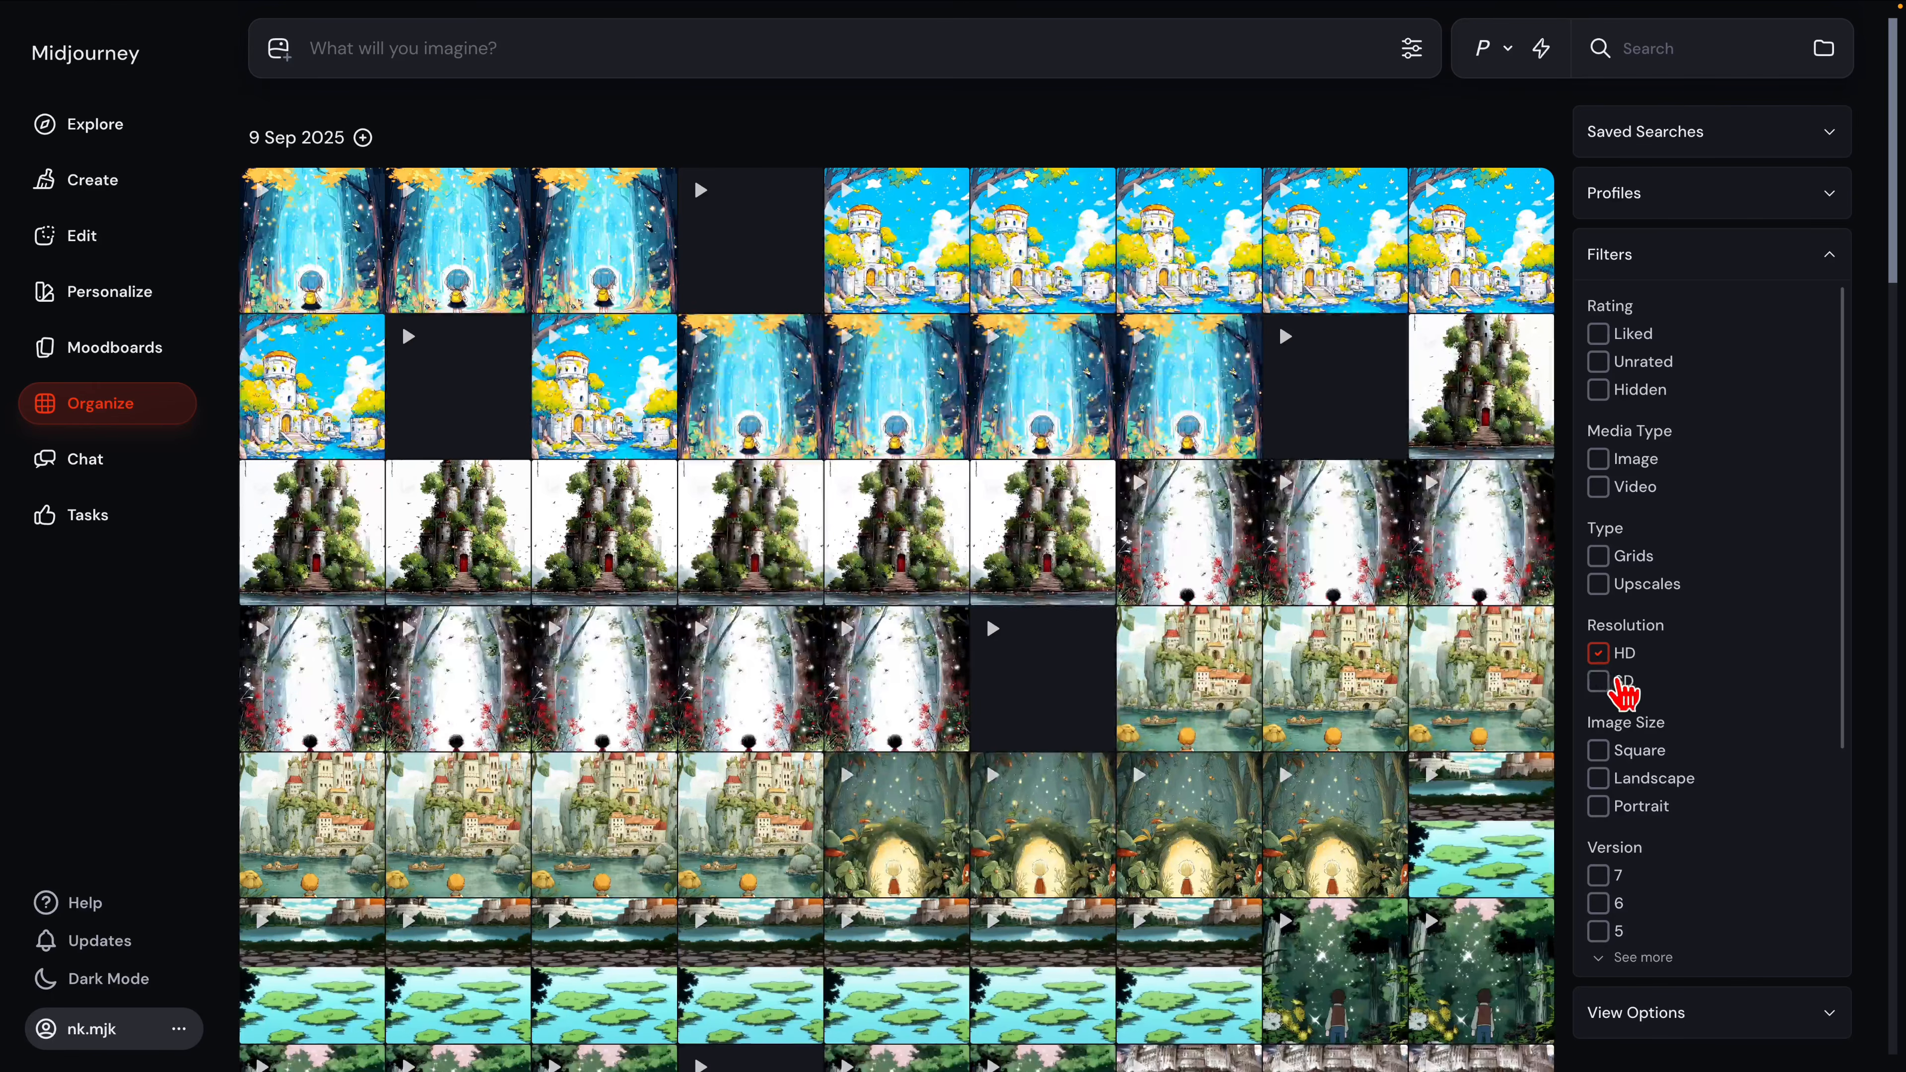
{"action": "left_click", "coordinate": [1599, 680]}
{"action": "left_click", "coordinate": [1598, 653]}
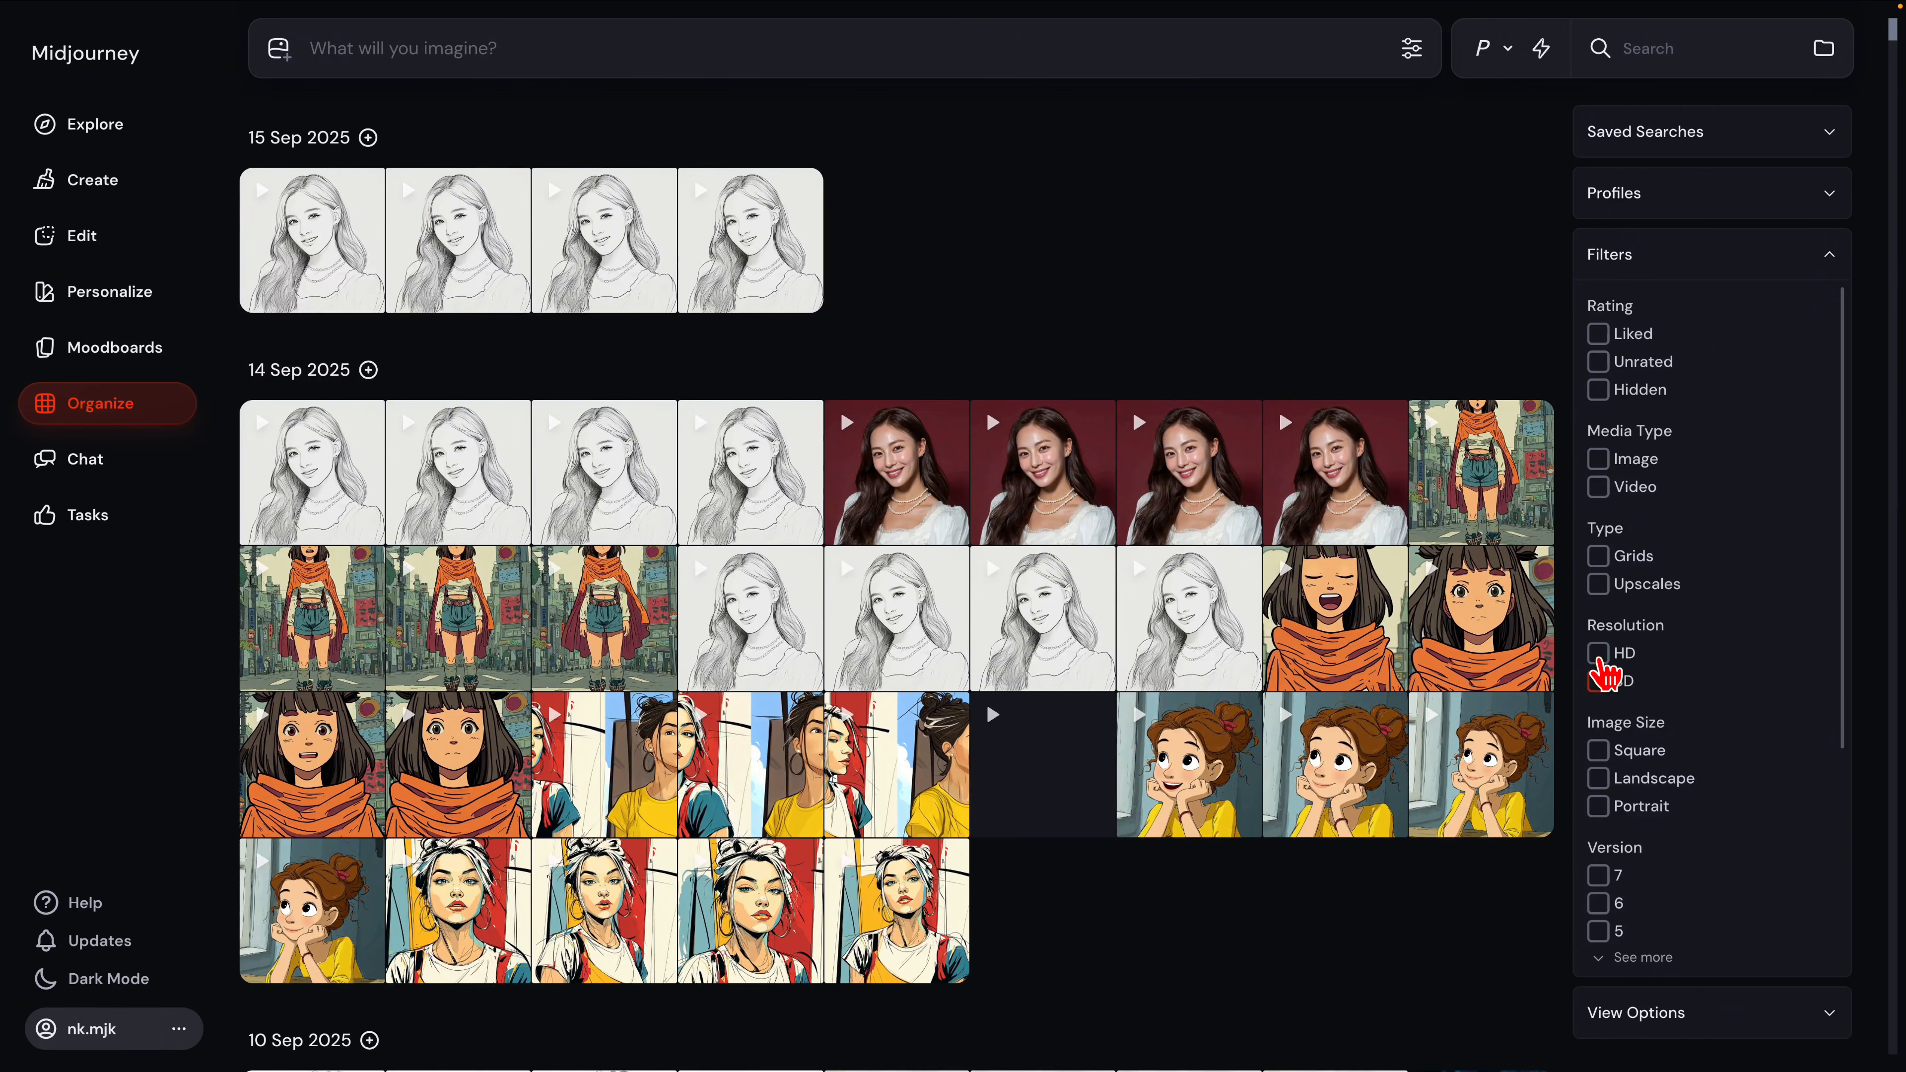
{"action": "left_click", "coordinate": [1599, 681]}
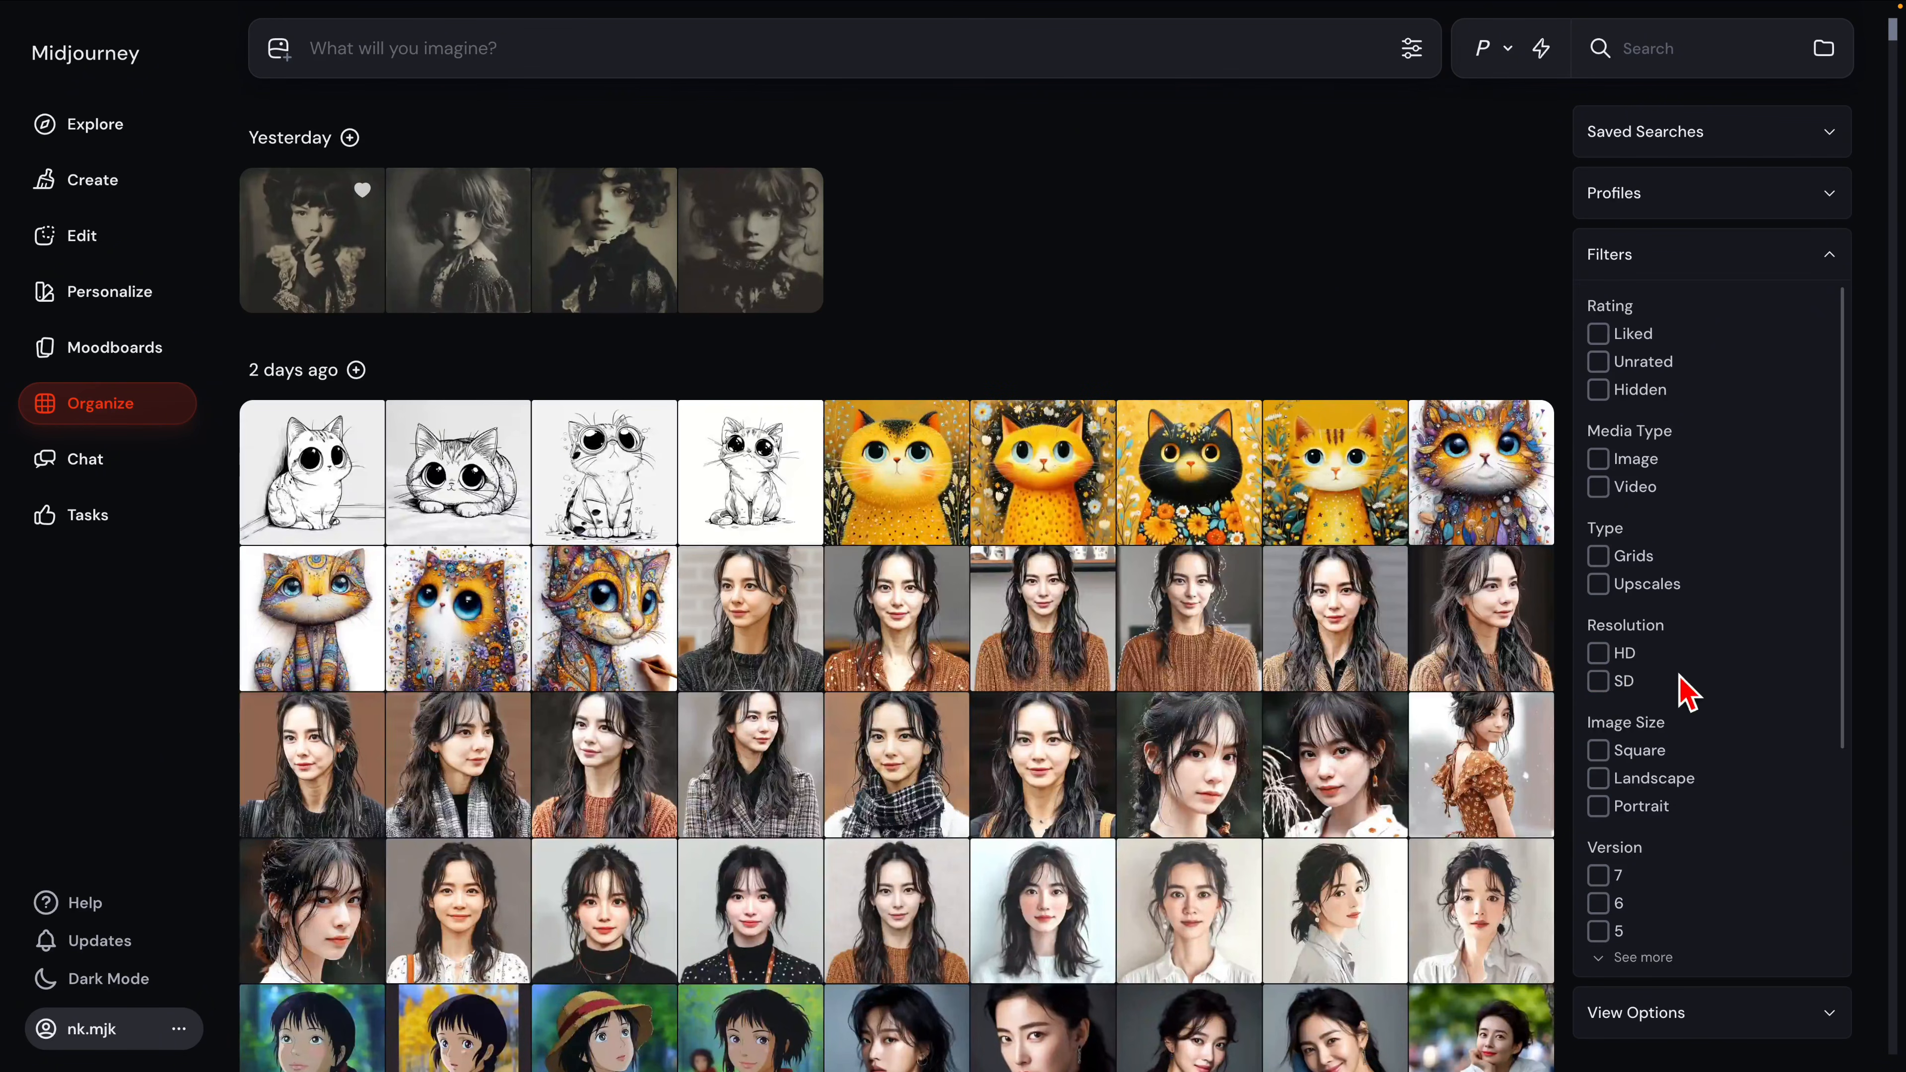
Step: Look through the remaining filter options and view the images marked as Hidden
{"action": "scroll", "coordinate": [1684, 705], "scroll_direction": "down", "scroll_amount": 5}
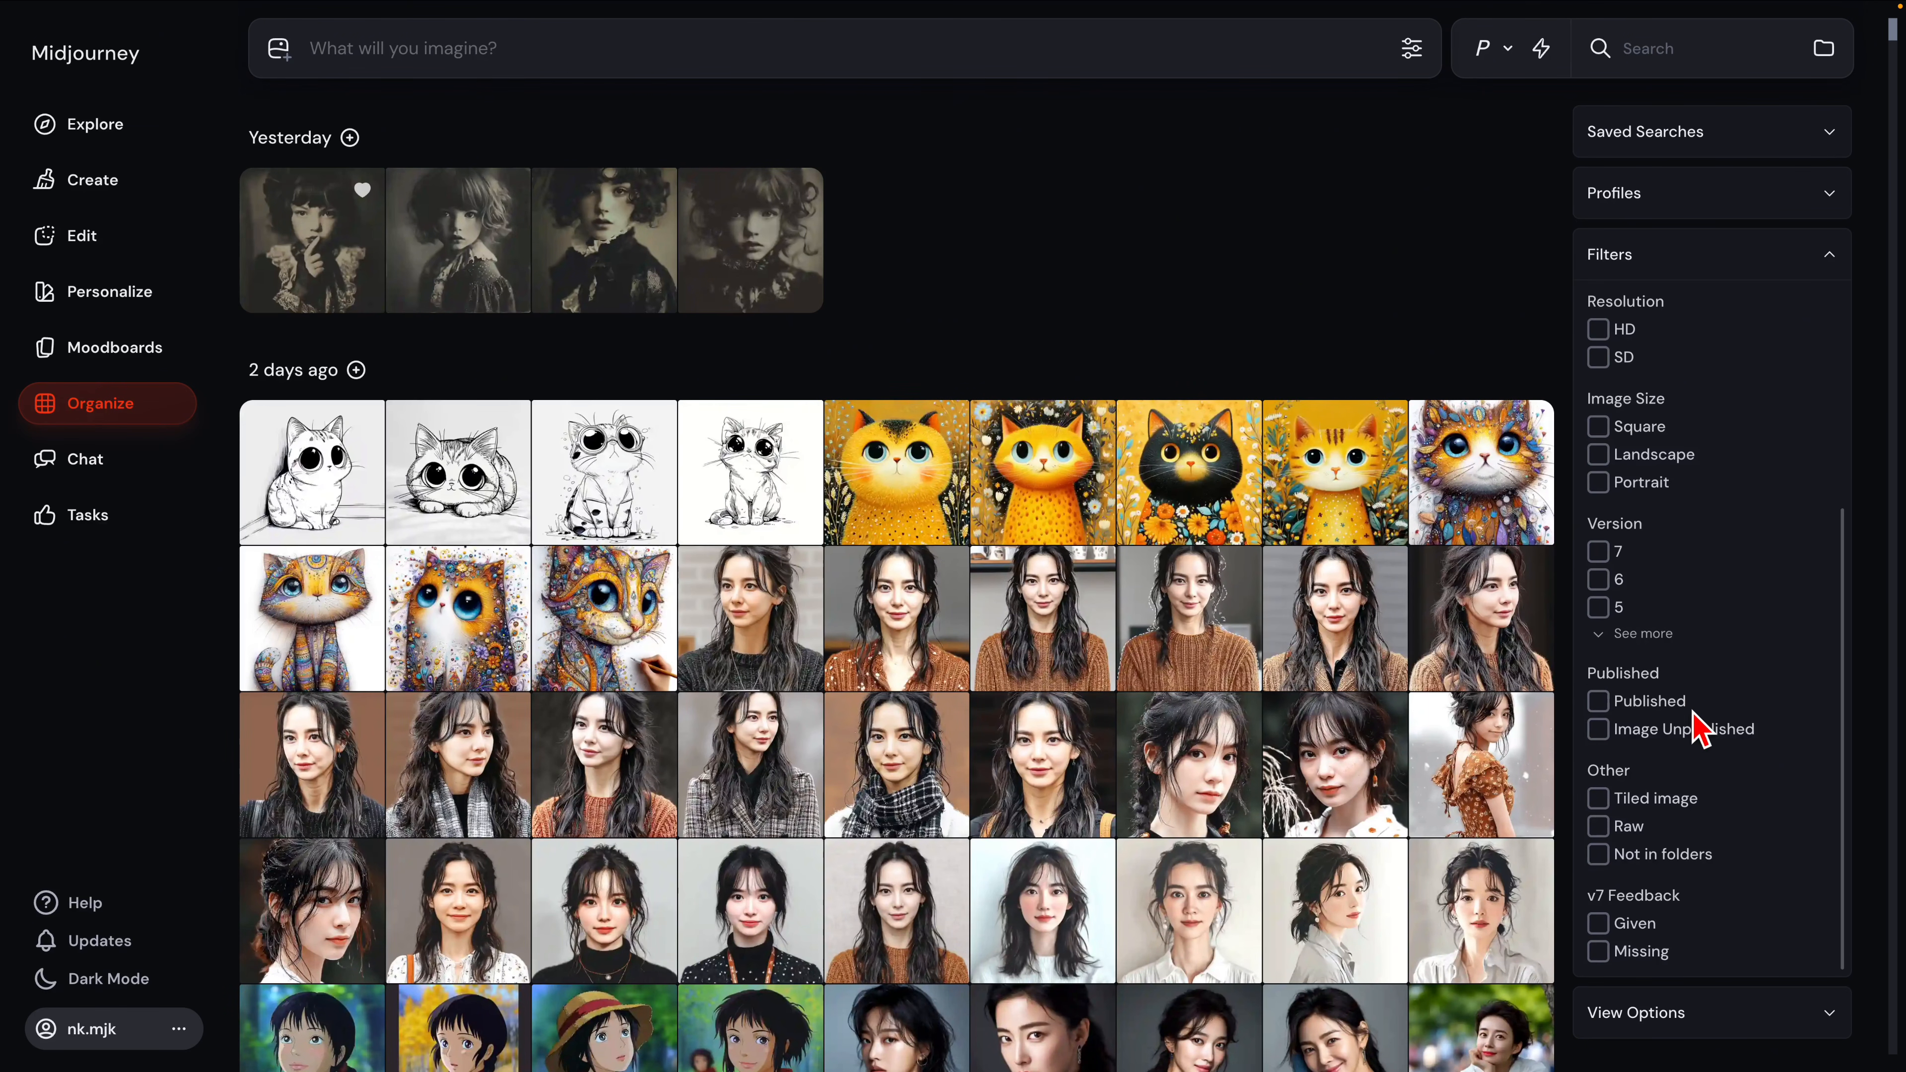
{"action": "scroll", "coordinate": [1694, 717], "scroll_direction": "up", "scroll_amount": 5}
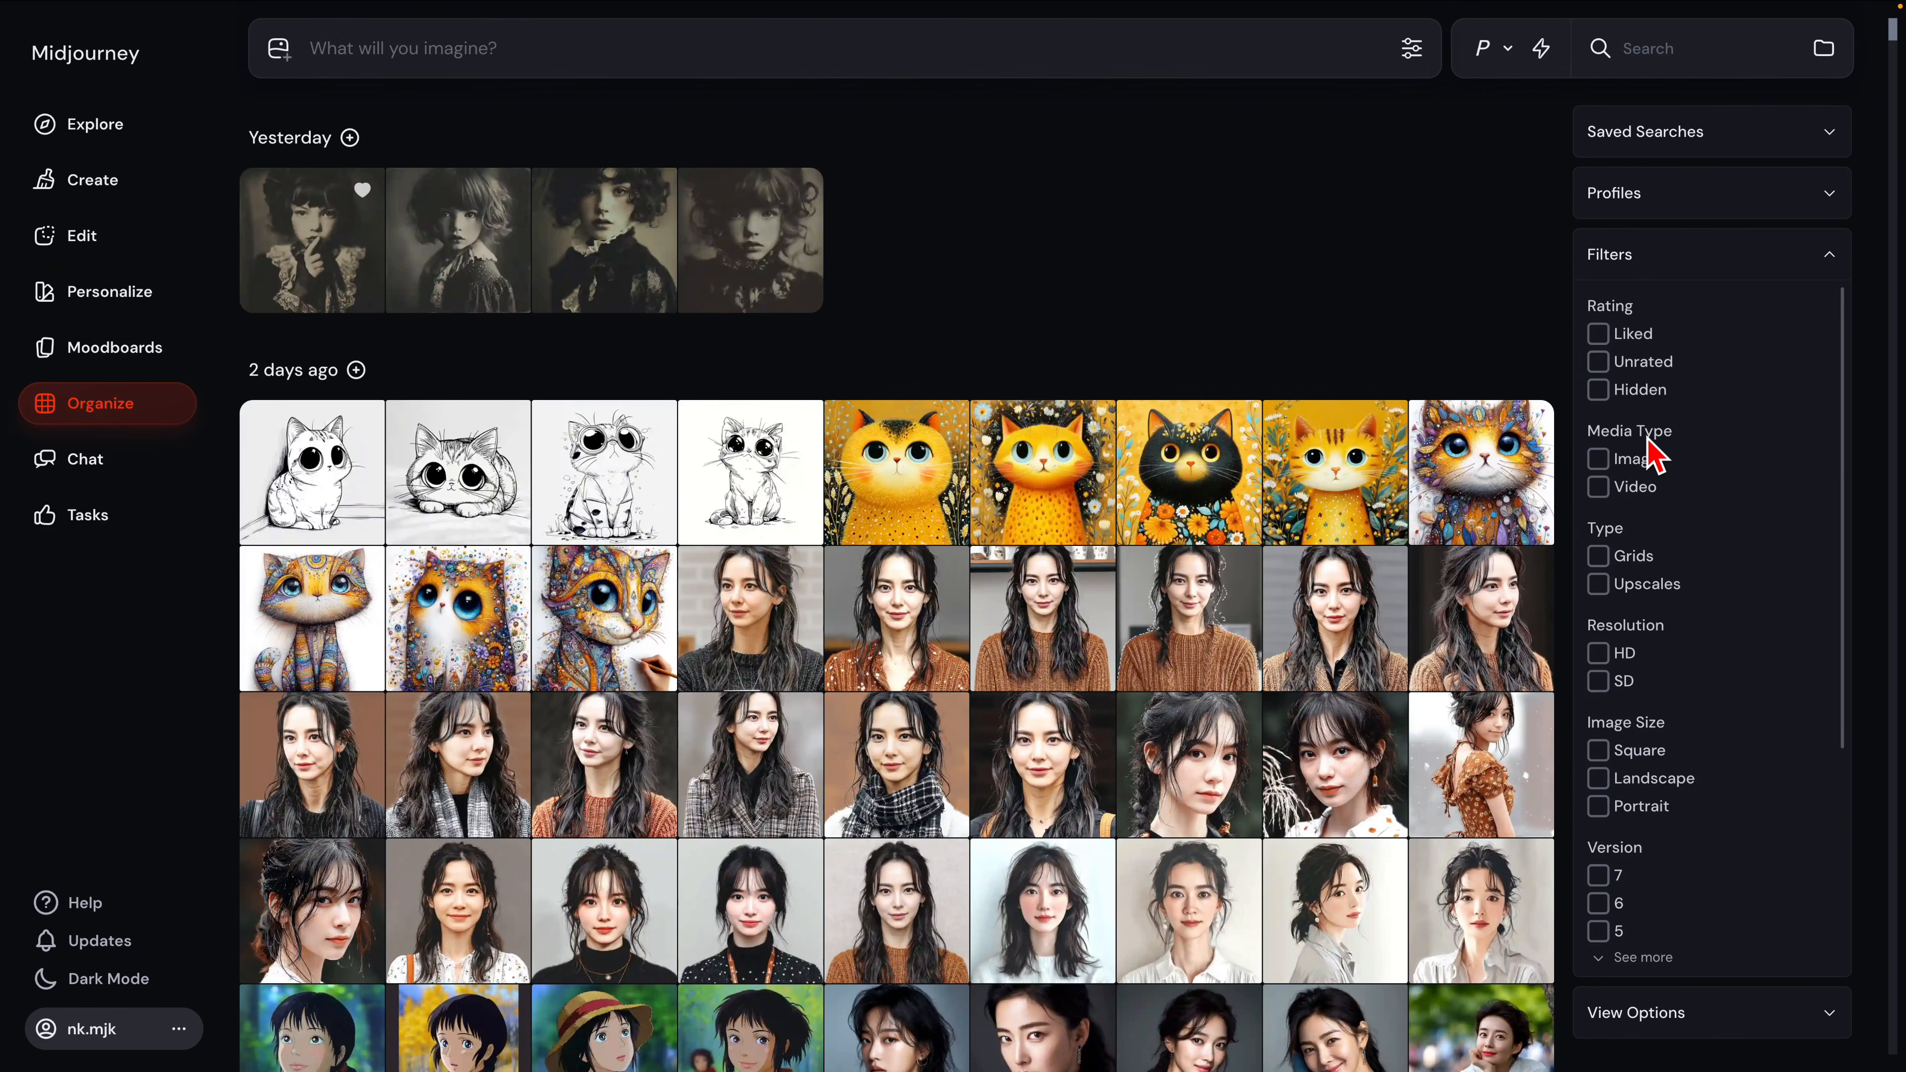
{"action": "left_click", "coordinate": [1599, 394]}
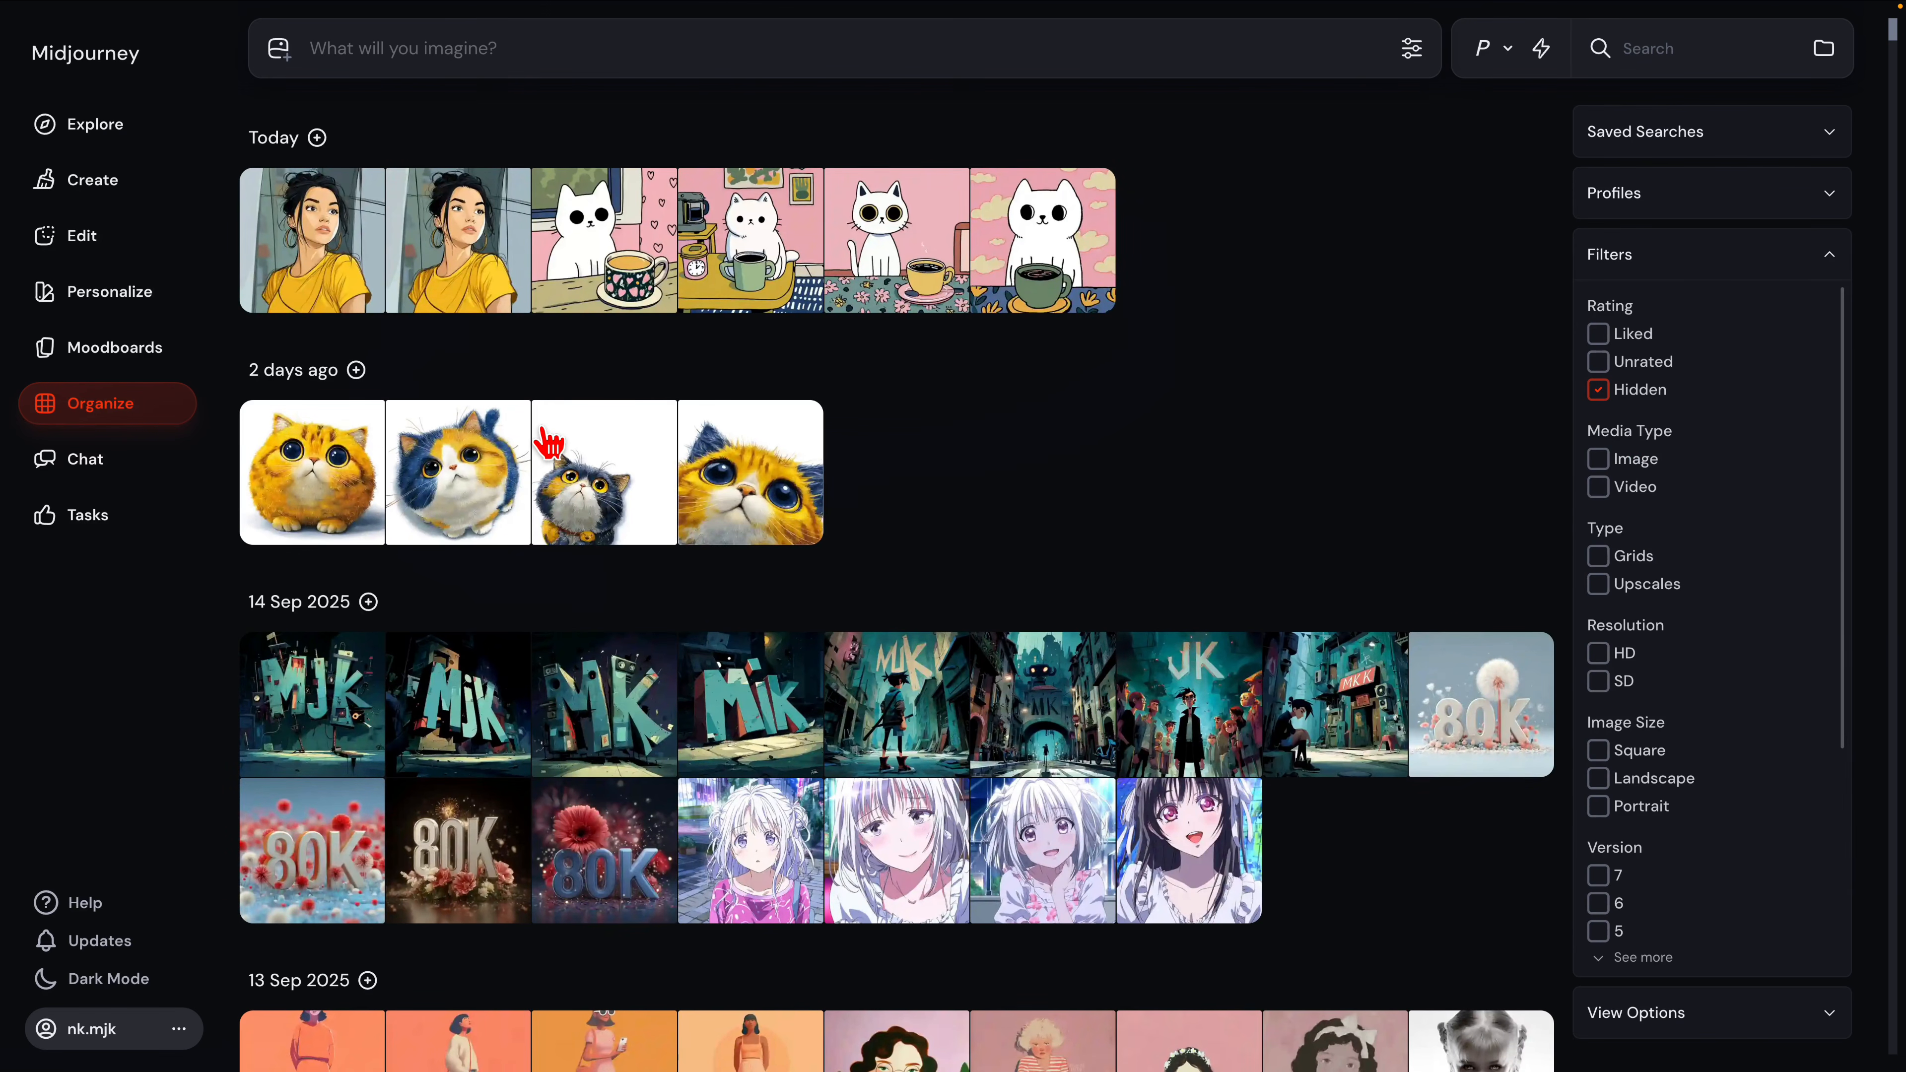
Step: Hide the four black-and-white cat sketches in the 2 days ago group
{"action": "left_click_drag", "start_coordinate": [312, 473], "coordinate": [751, 480]}
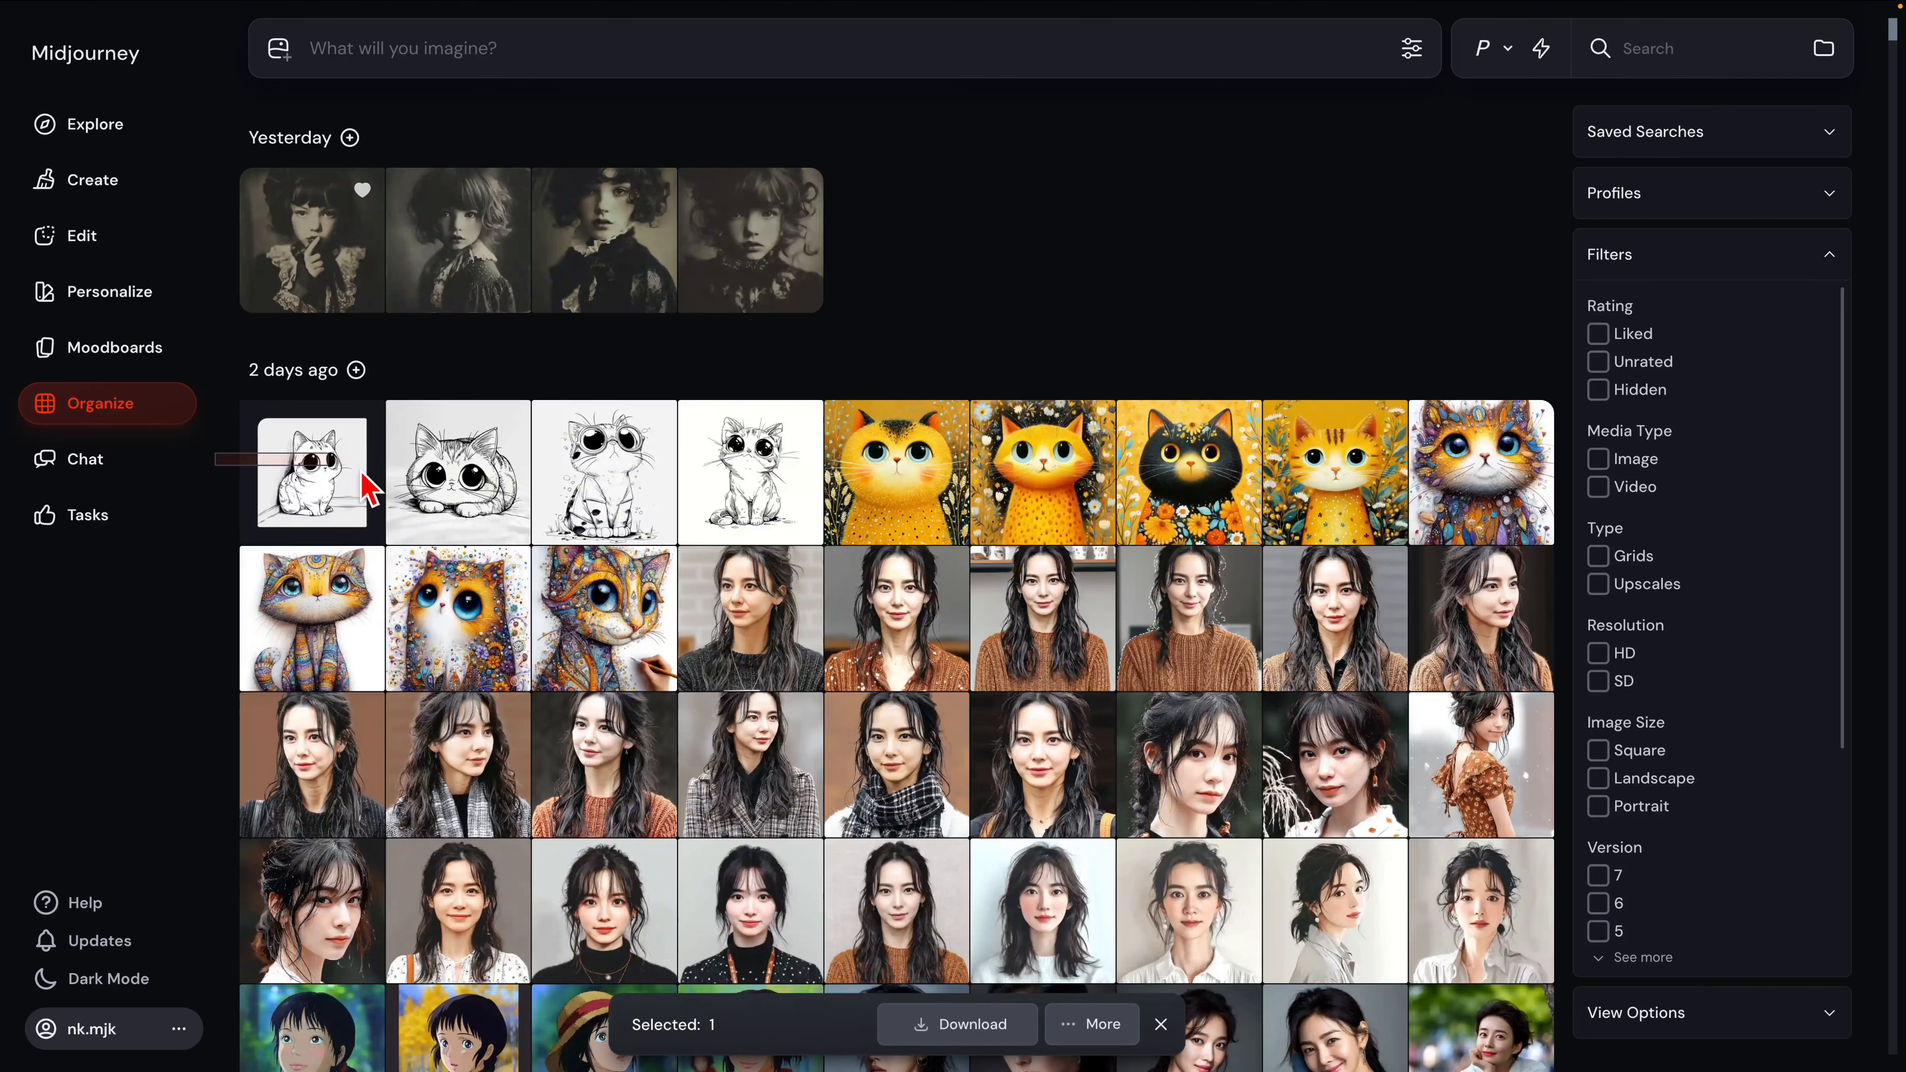
{"action": "left_click", "coordinate": [1102, 1018]}
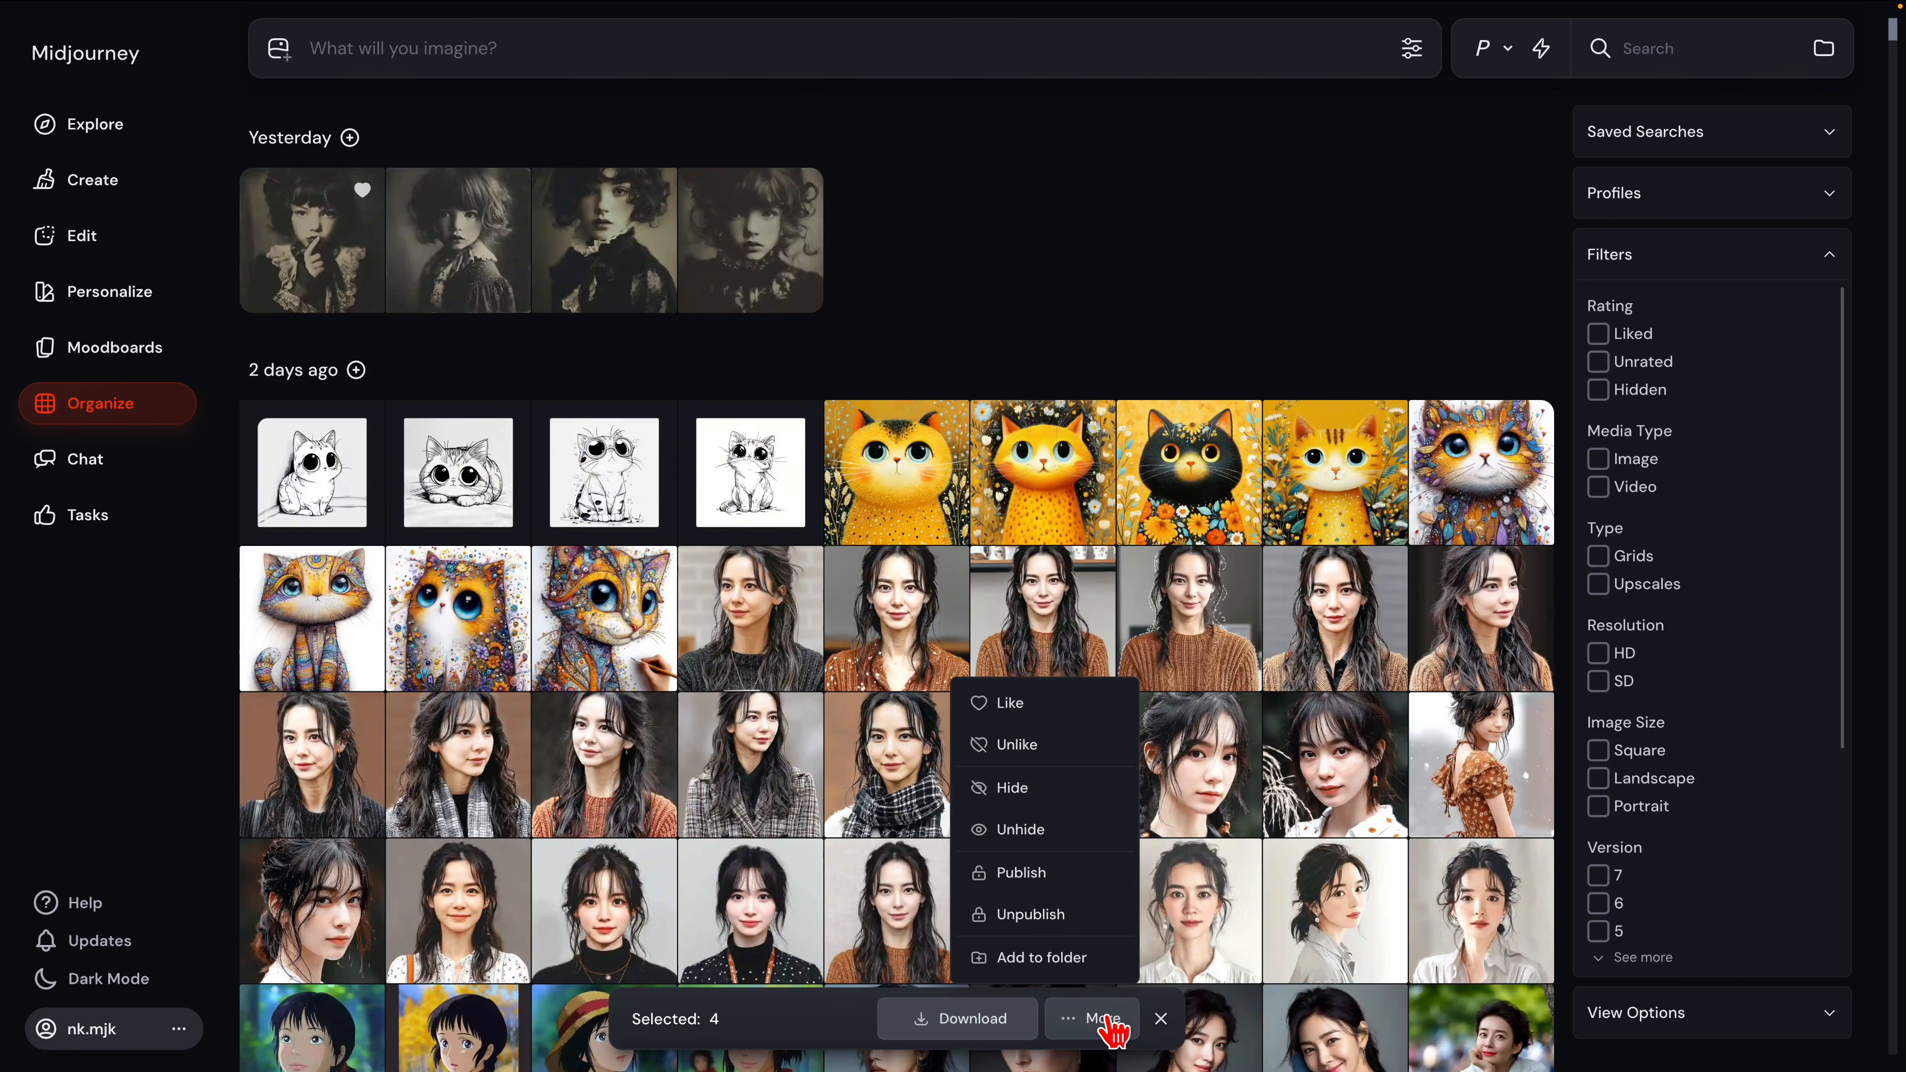
{"action": "left_click", "coordinate": [1017, 788]}
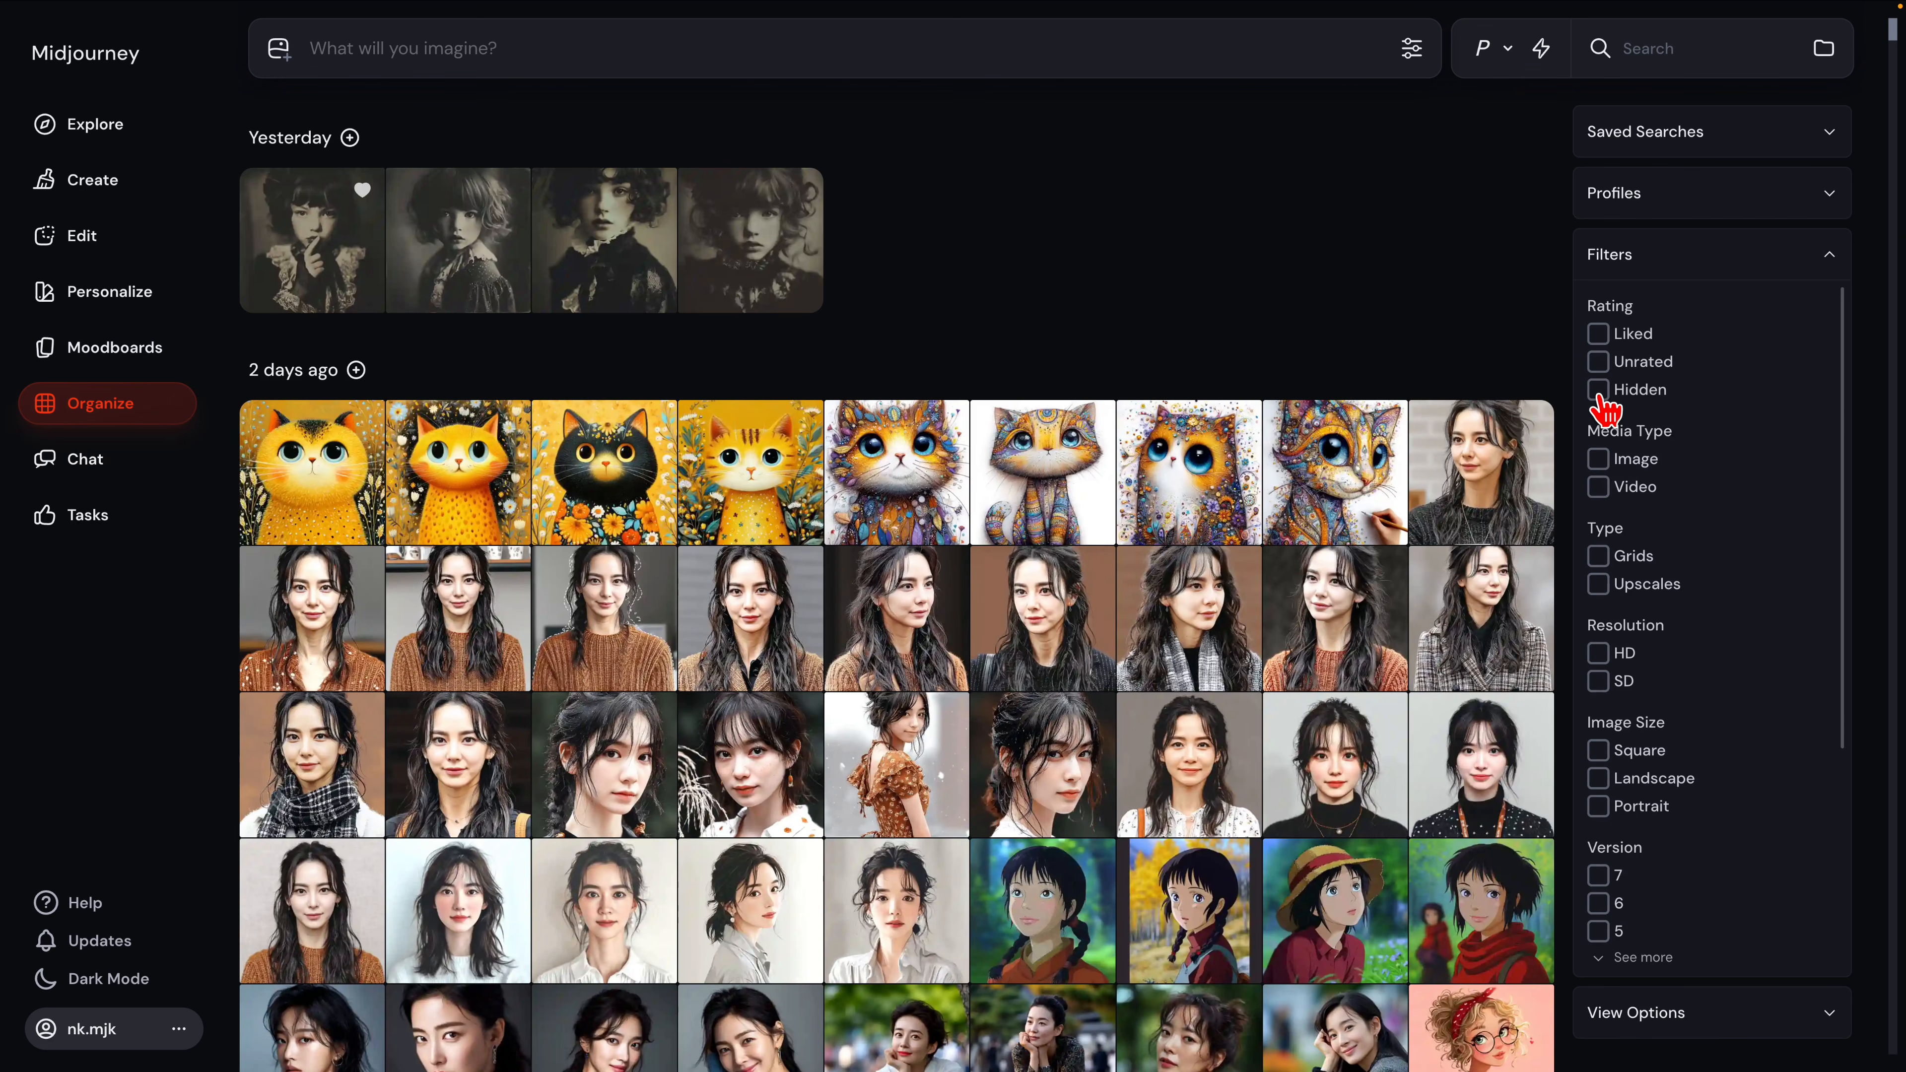
Step: Filter the gallery by Hidden, unhide the four cat sketches, and clear the Hidden filter
{"action": "left_click", "coordinate": [1599, 391]}
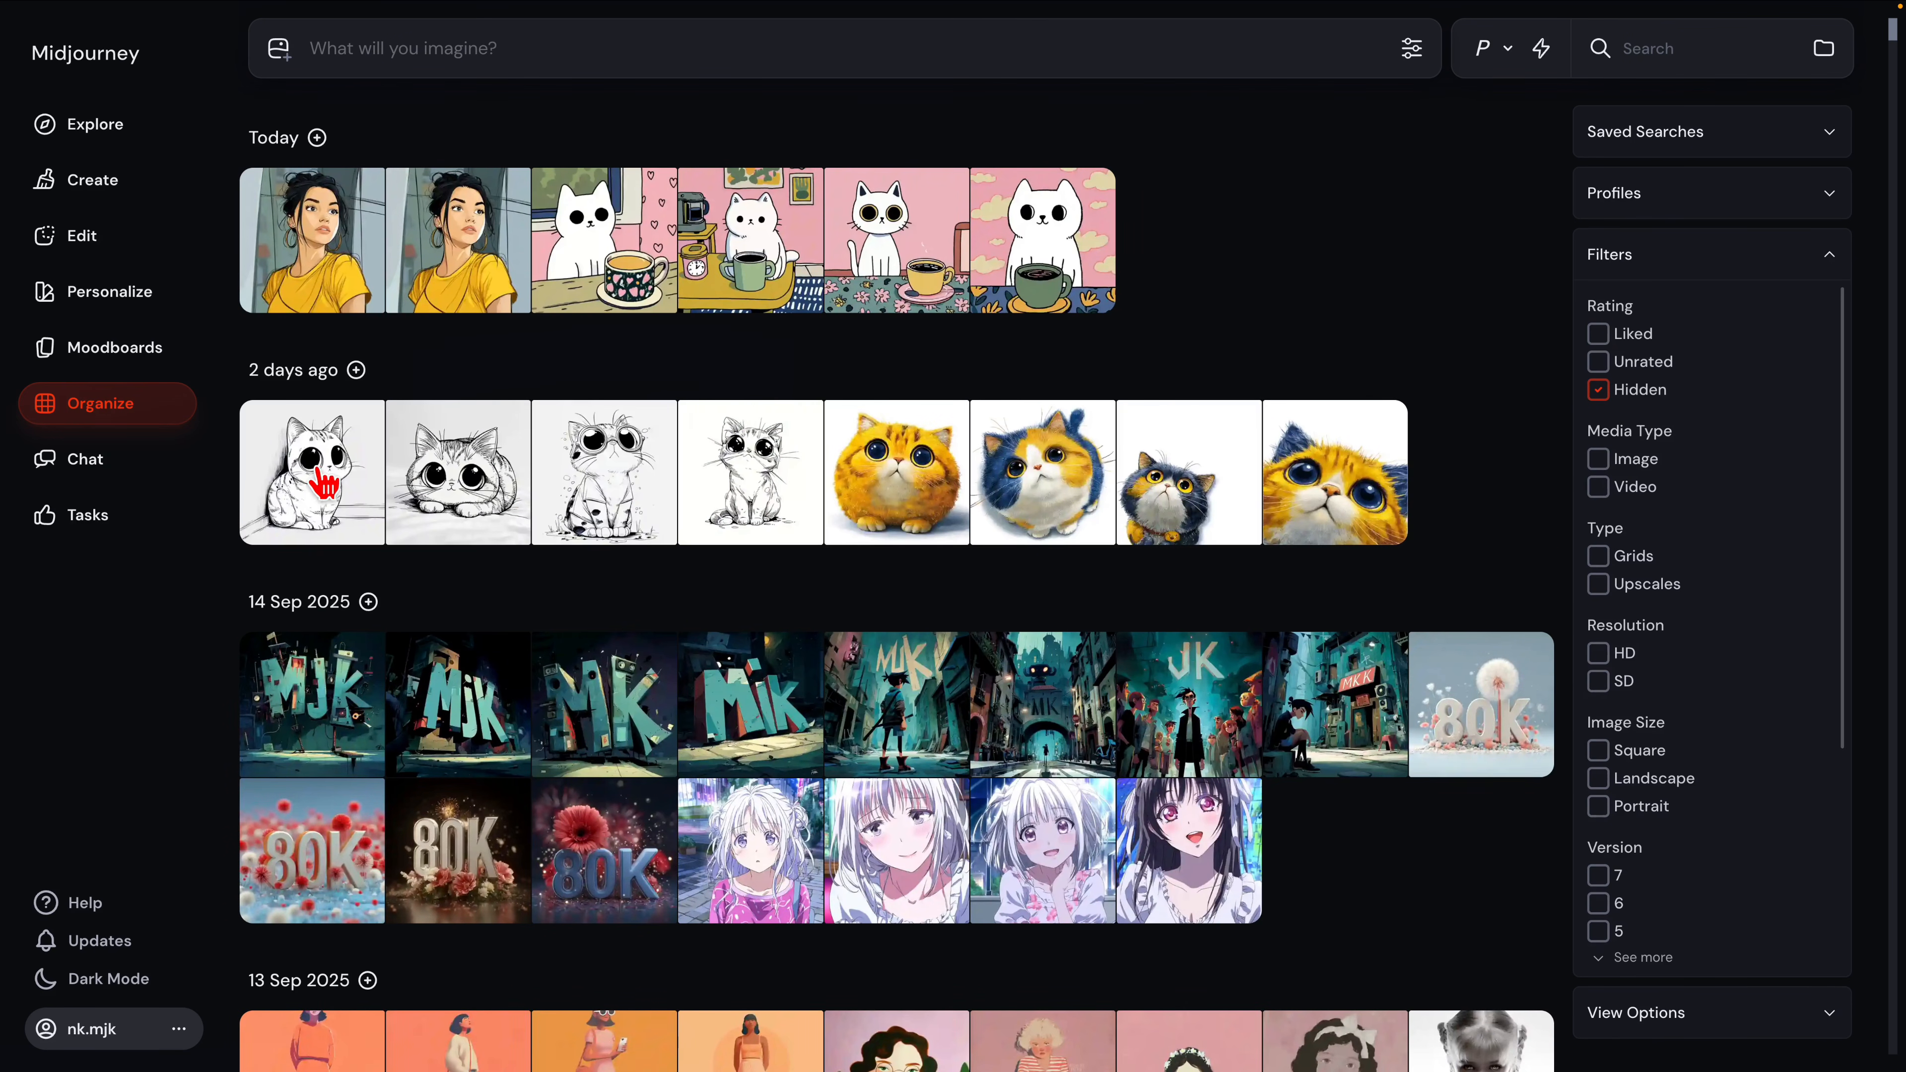
{"action": "left_click_drag", "start_coordinate": [229, 465], "coordinate": [765, 532]}
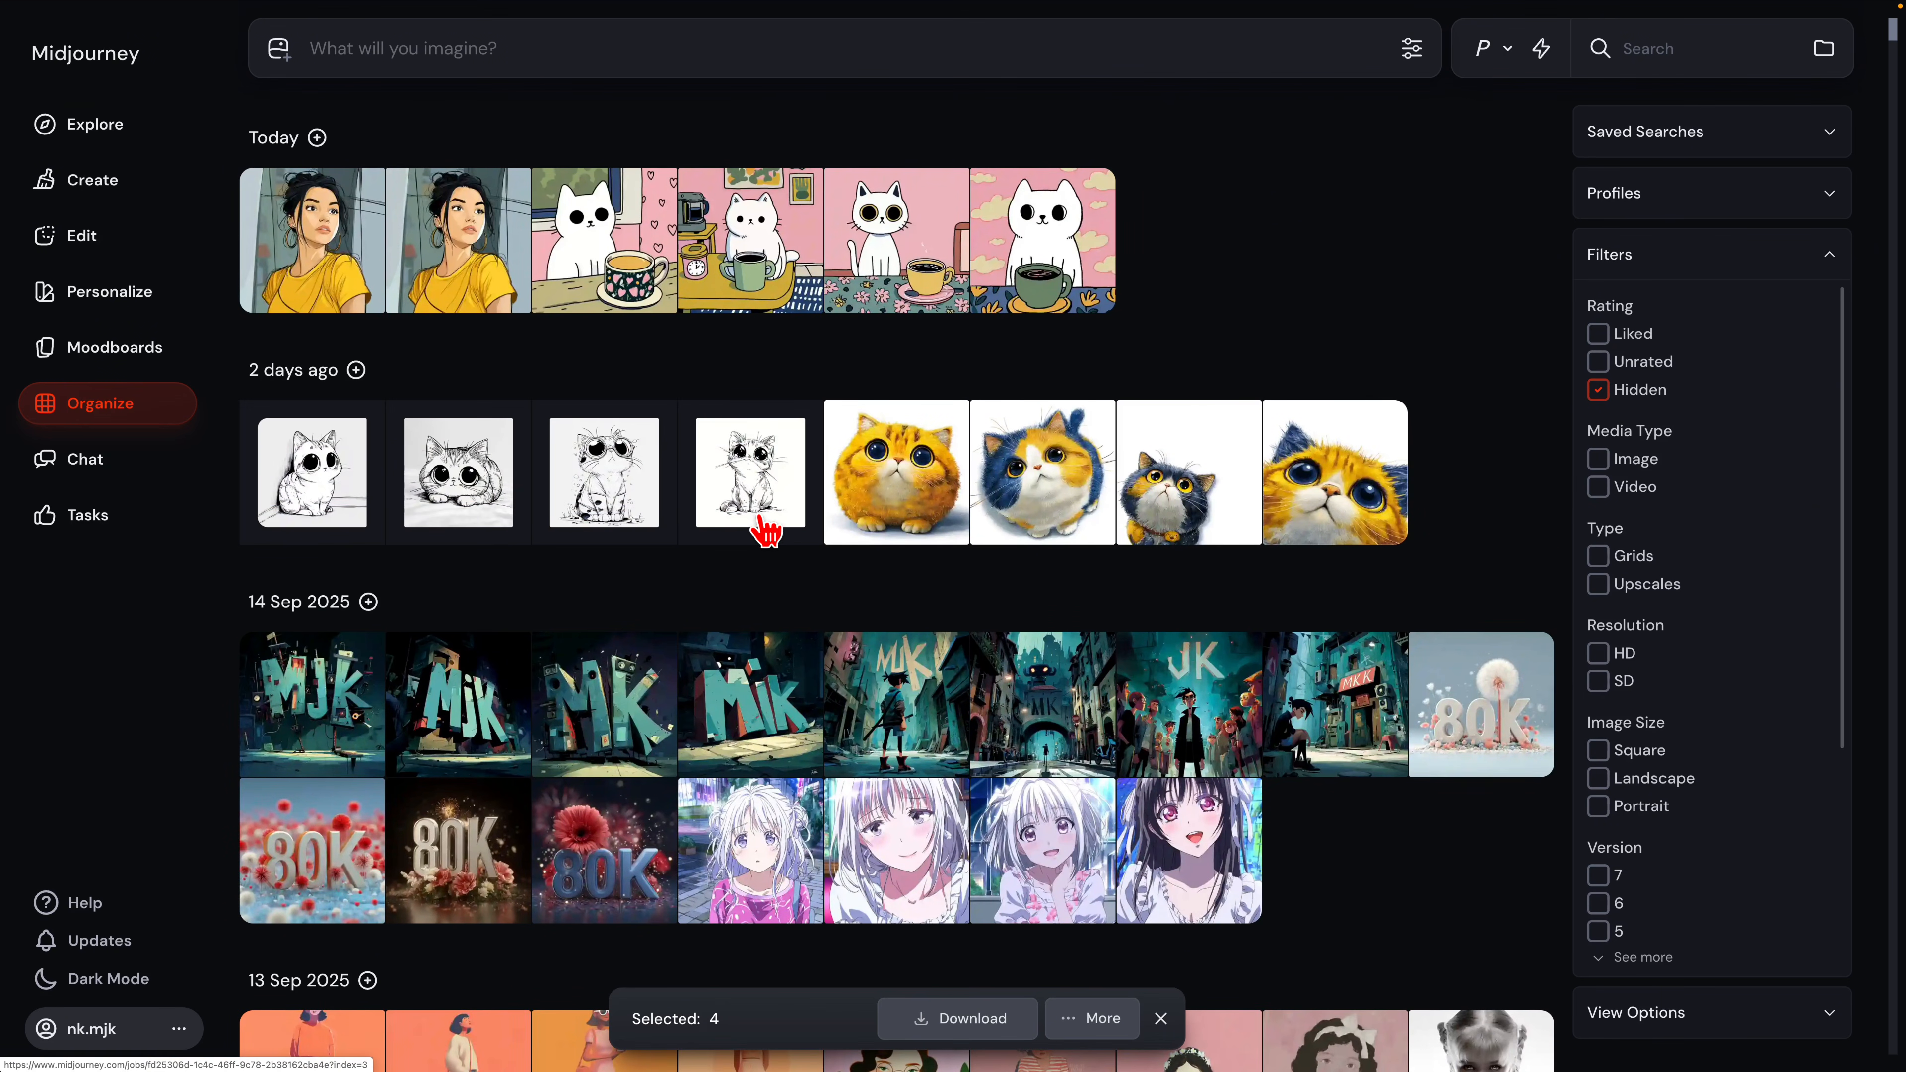
{"action": "left_click", "coordinate": [1103, 1021]}
{"action": "left_click", "coordinate": [1044, 849]}
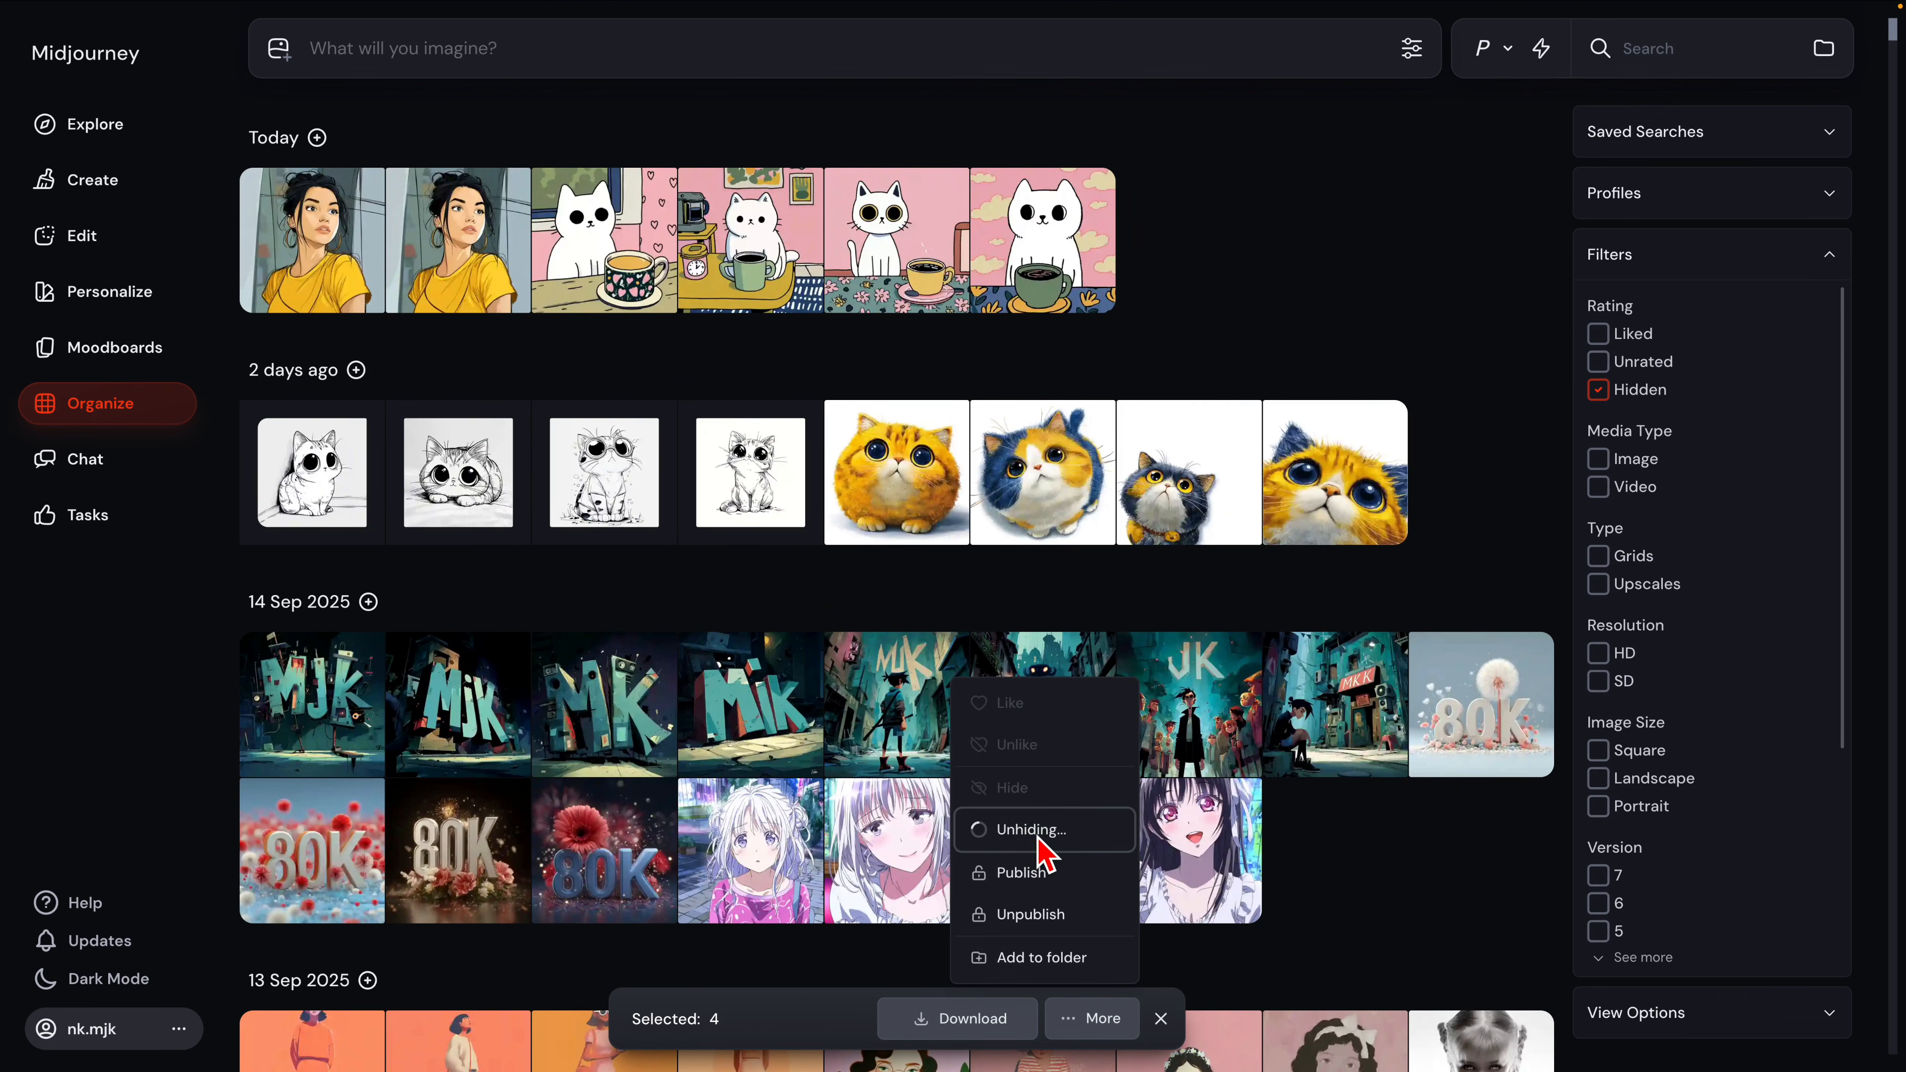
{"action": "left_click", "coordinate": [1599, 390]}
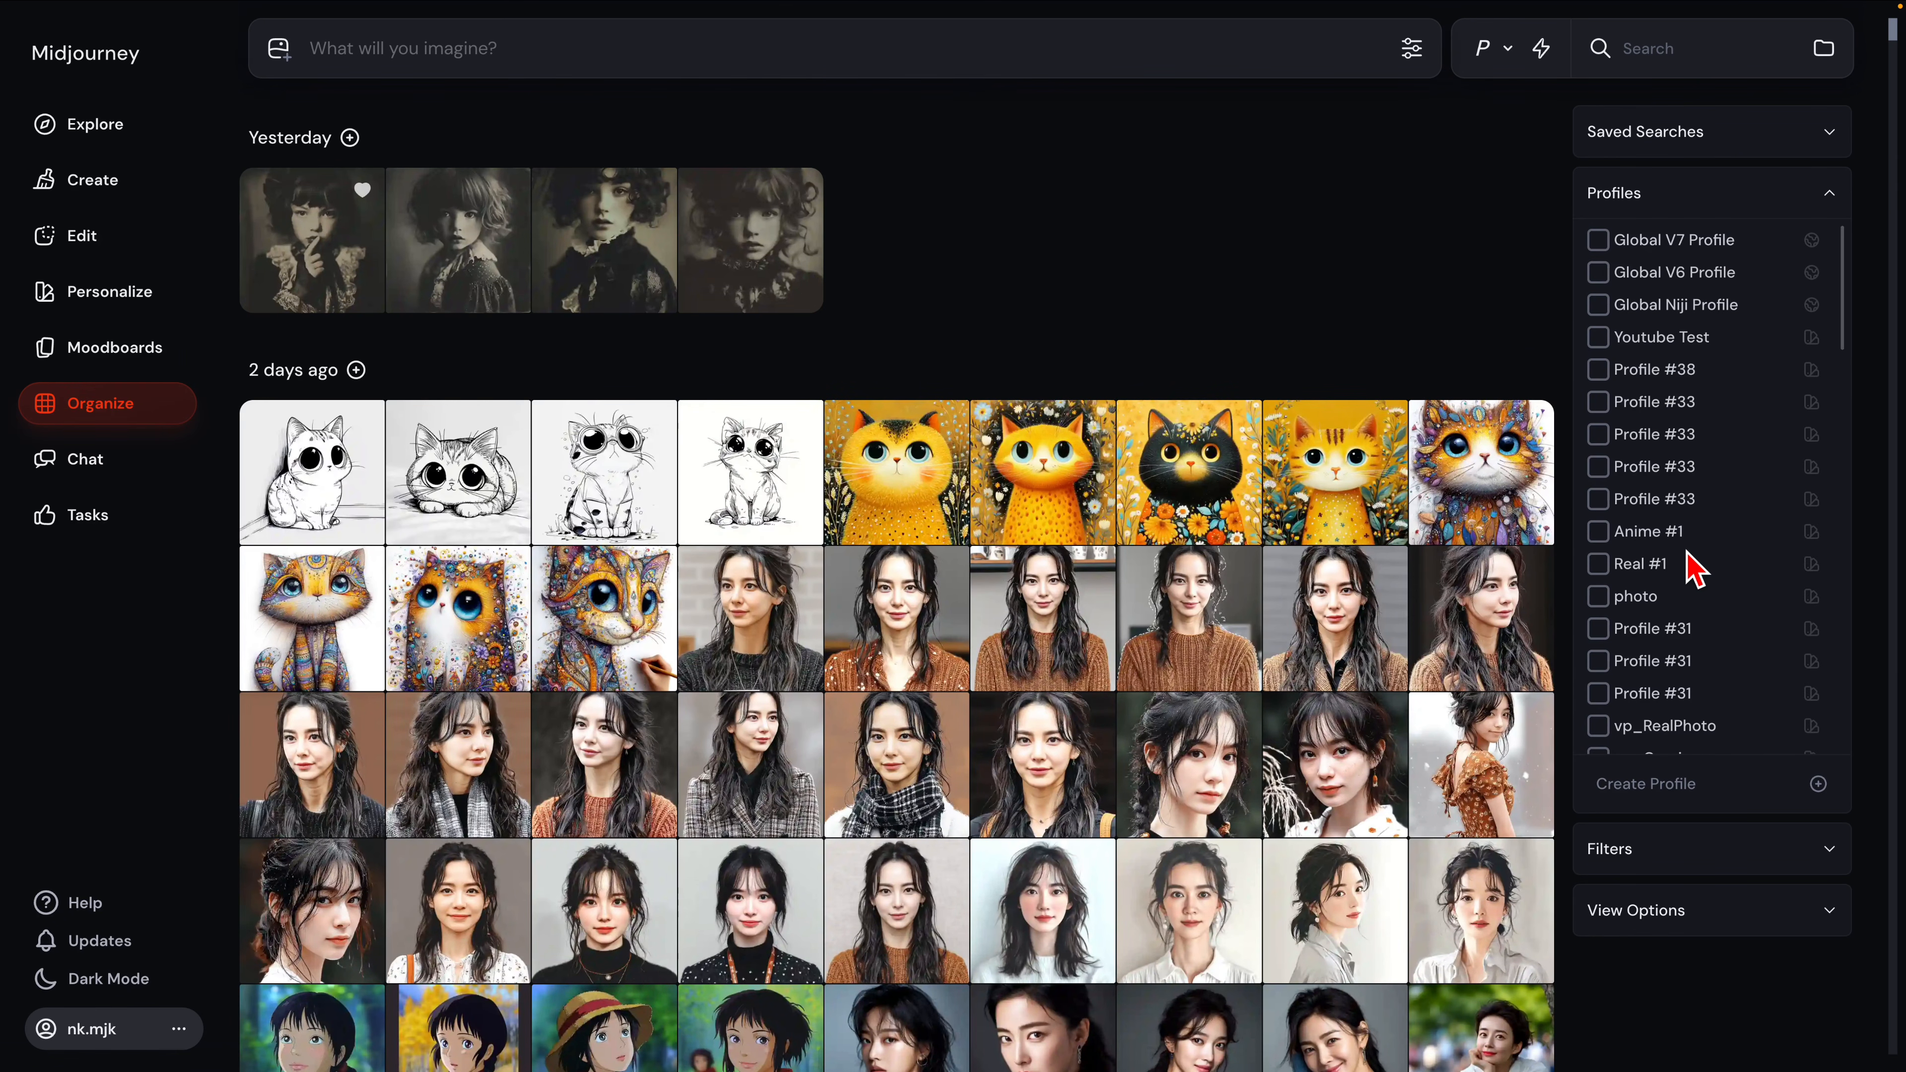
Step: Look through the list of profiles and moodboards and try the Global V7 Profile as a gallery filter
{"action": "scroll", "coordinate": [1695, 560], "scroll_direction": "down", "scroll_amount": 5}
{"action": "scroll", "coordinate": [1697, 563], "scroll_direction": "down", "scroll_amount": 10}
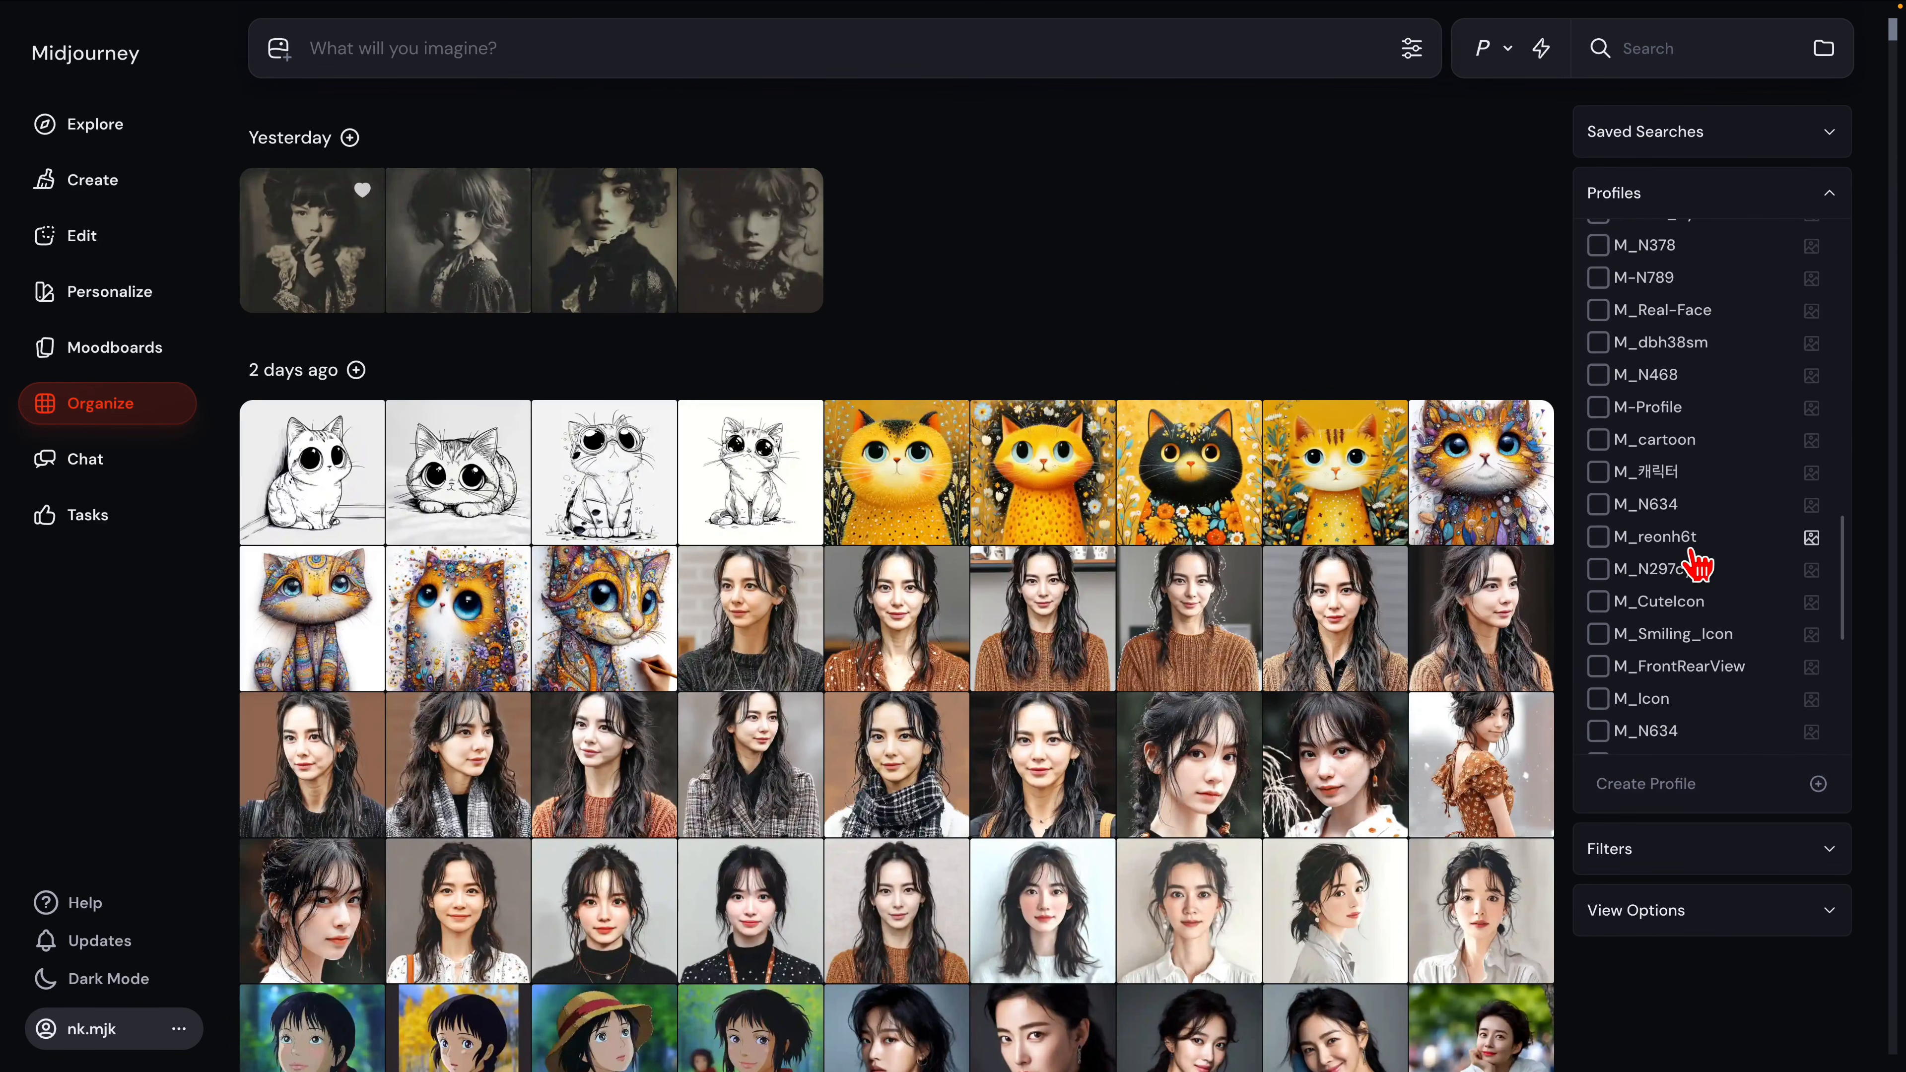
{"action": "scroll", "coordinate": [1666, 556], "scroll_direction": "up", "scroll_amount": 15}
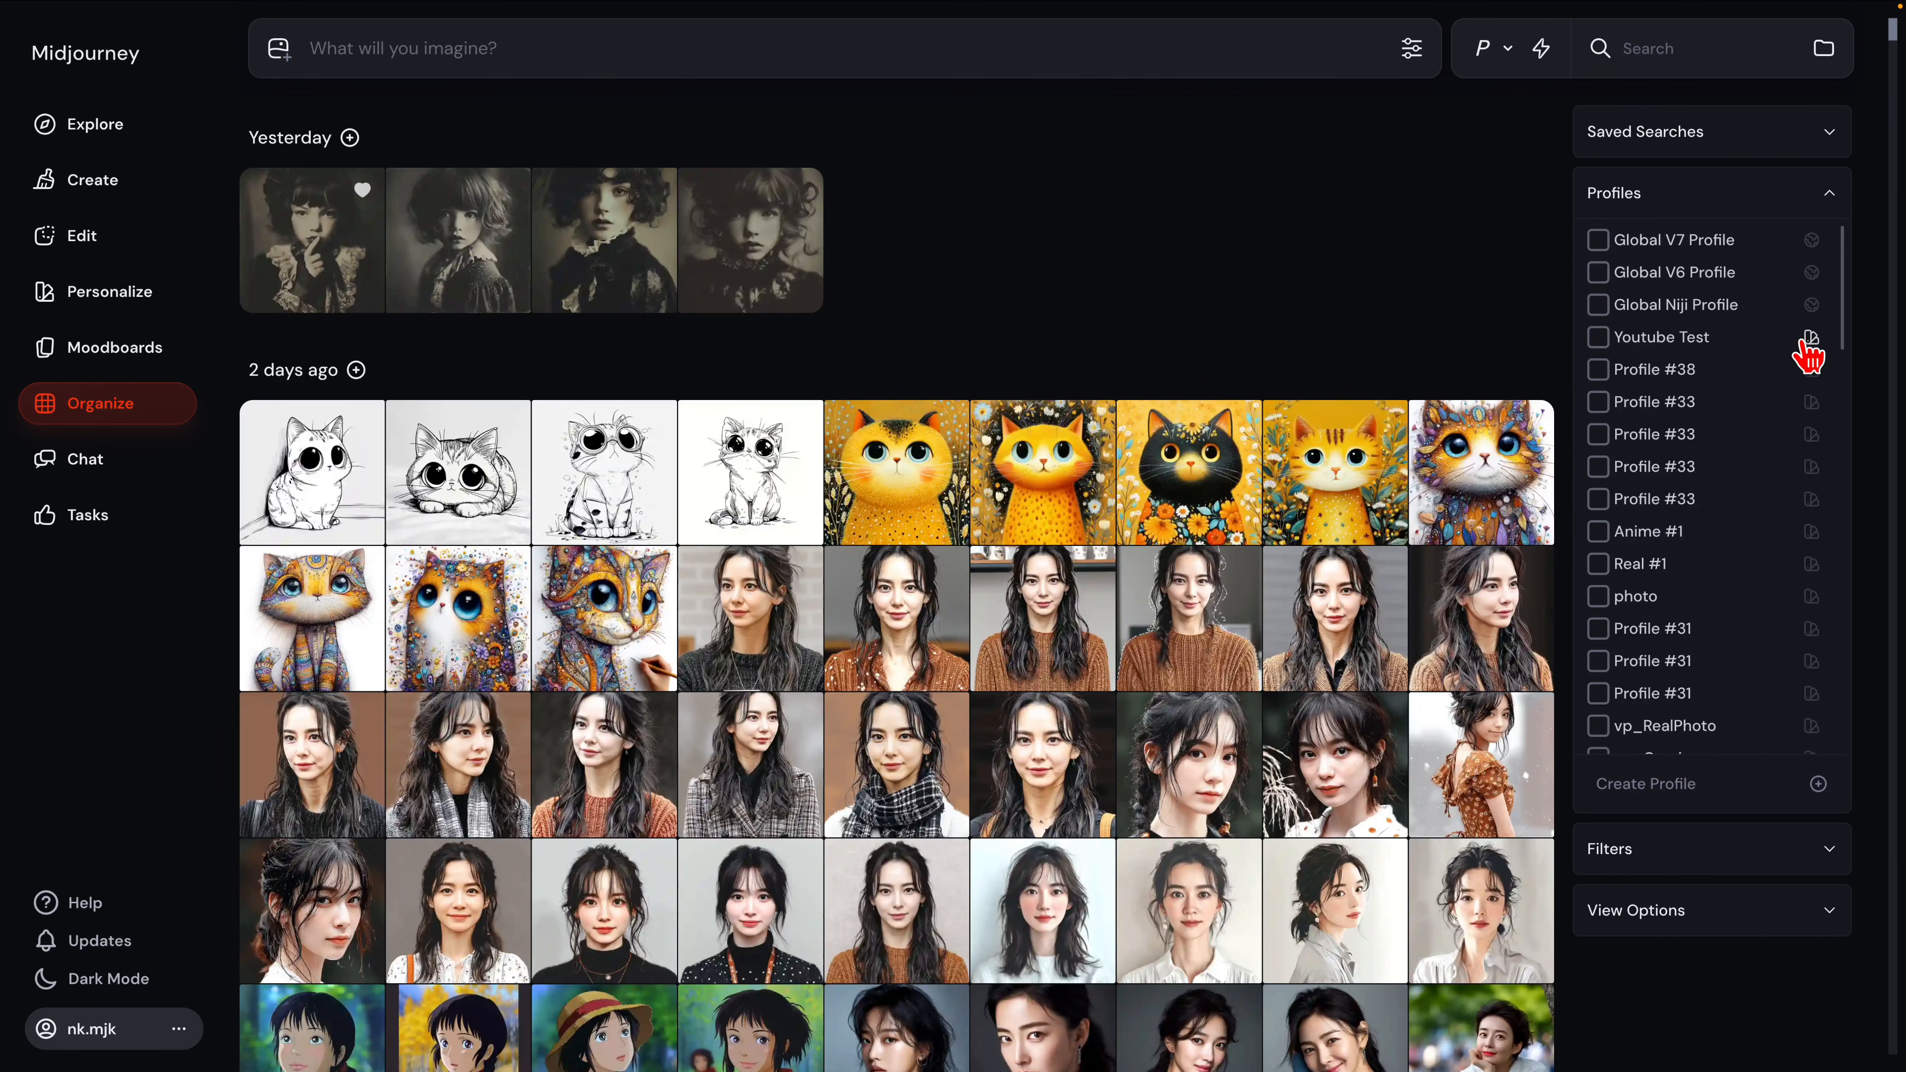
{"action": "scroll", "coordinate": [1816, 420], "scroll_direction": "down", "scroll_amount": 10}
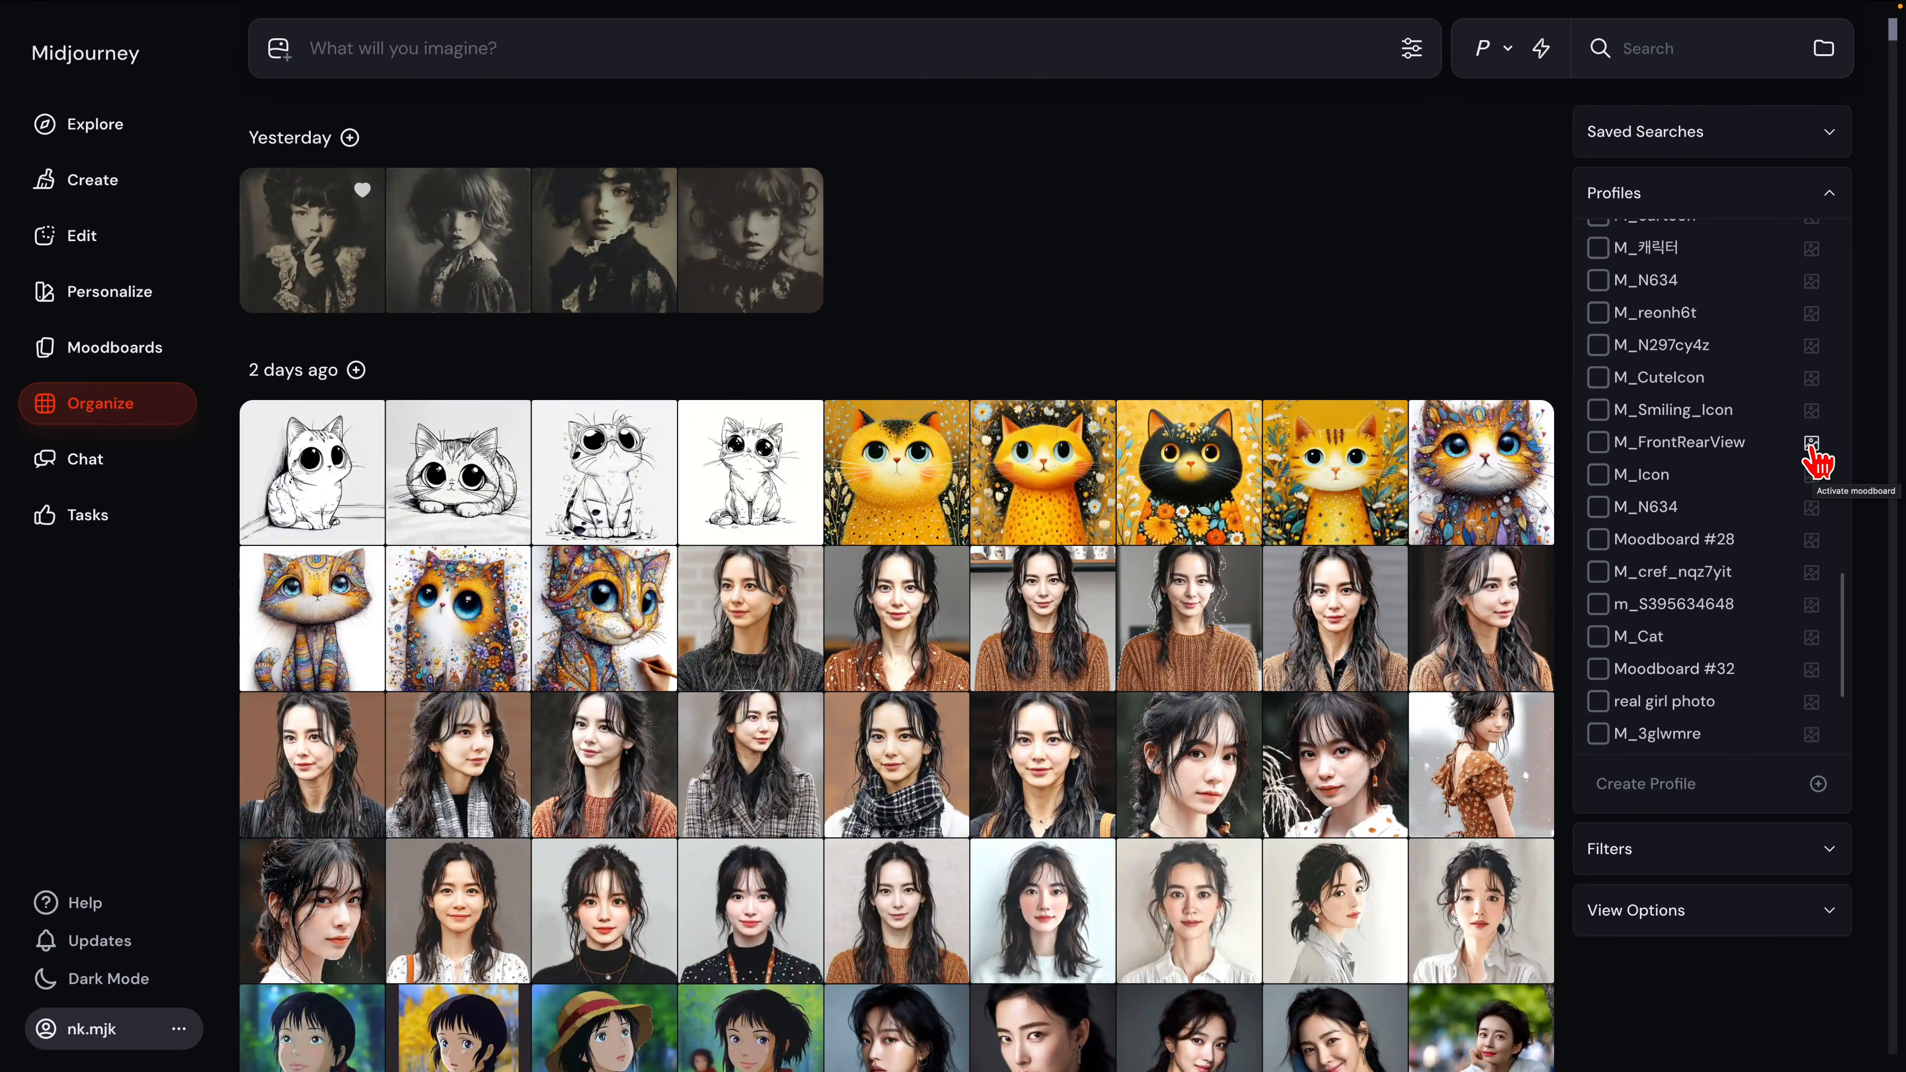
{"action": "scroll", "coordinate": [1681, 360], "scroll_direction": "up", "scroll_amount": 10}
{"action": "left_click", "coordinate": [1598, 240]}
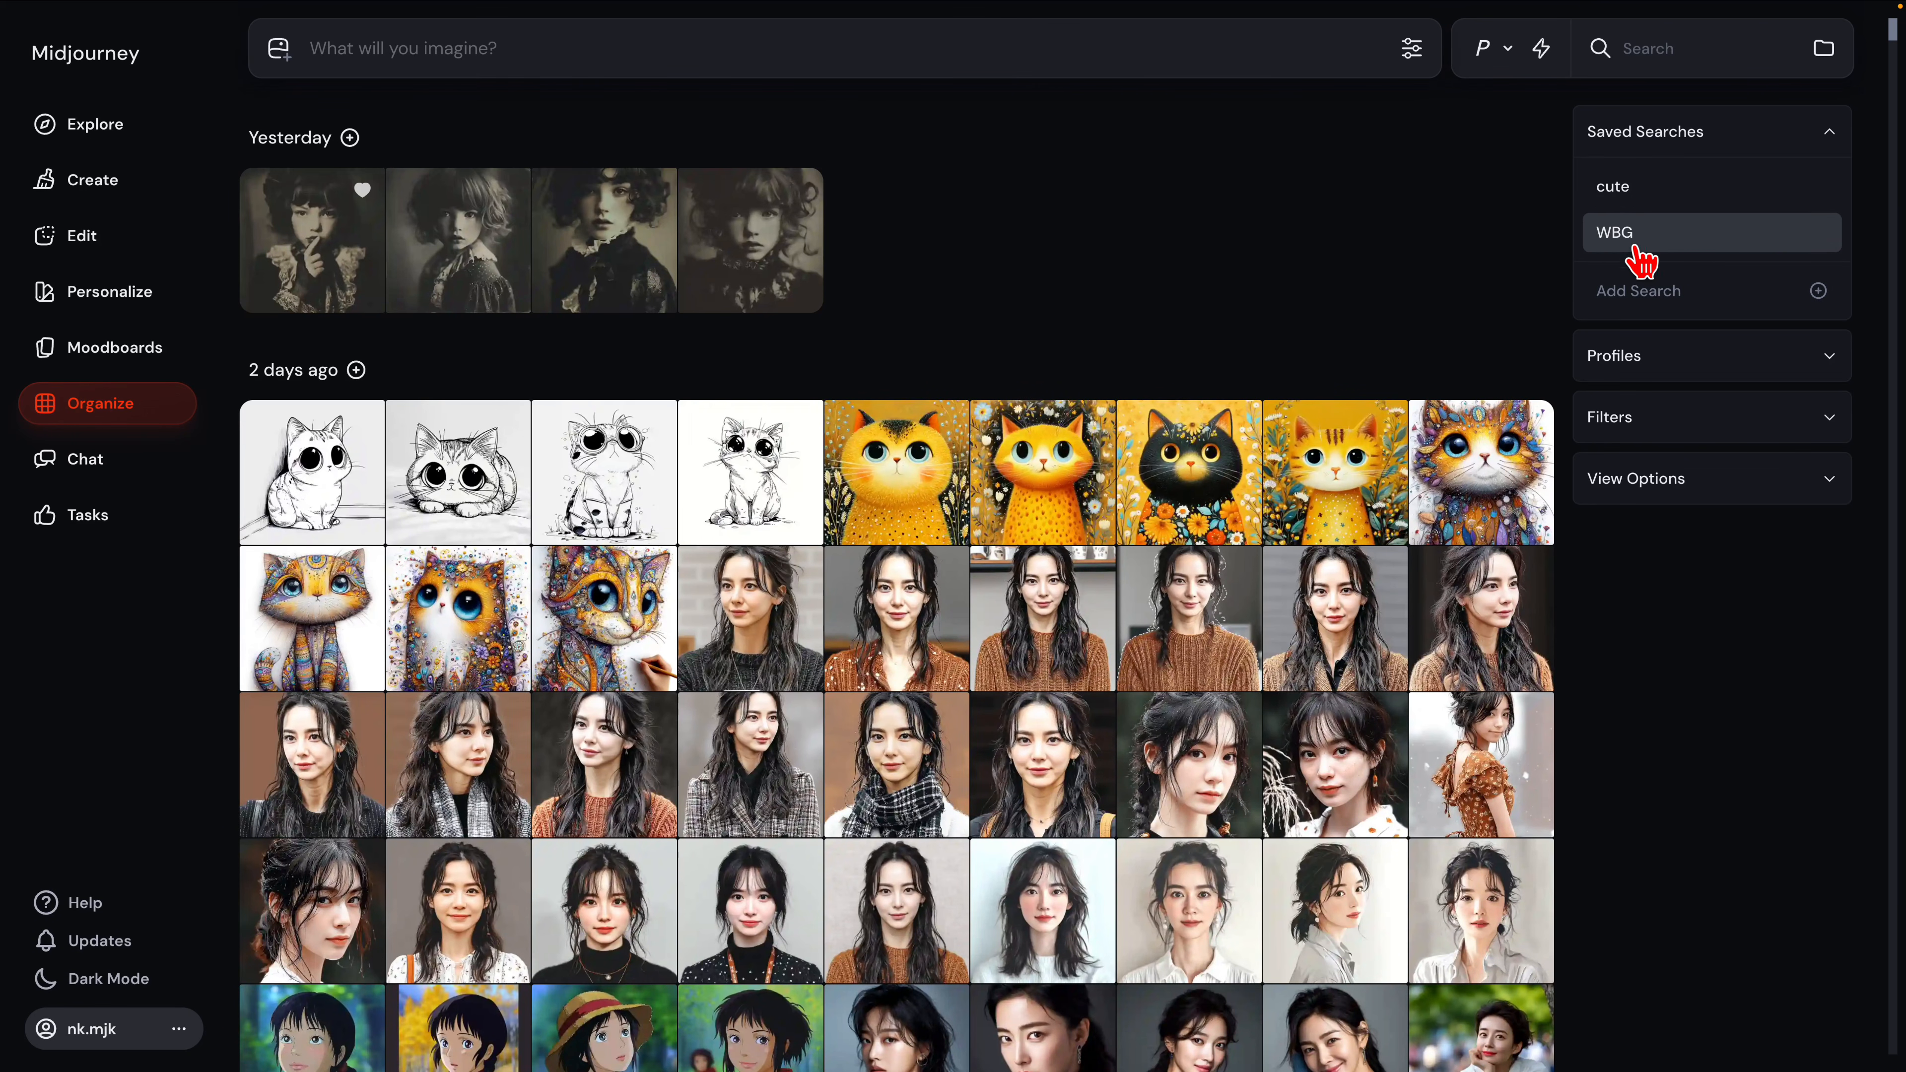
Step: Show the images of the WBG saved search and inspect its title and search terms
{"action": "left_click", "coordinate": [1623, 252]}
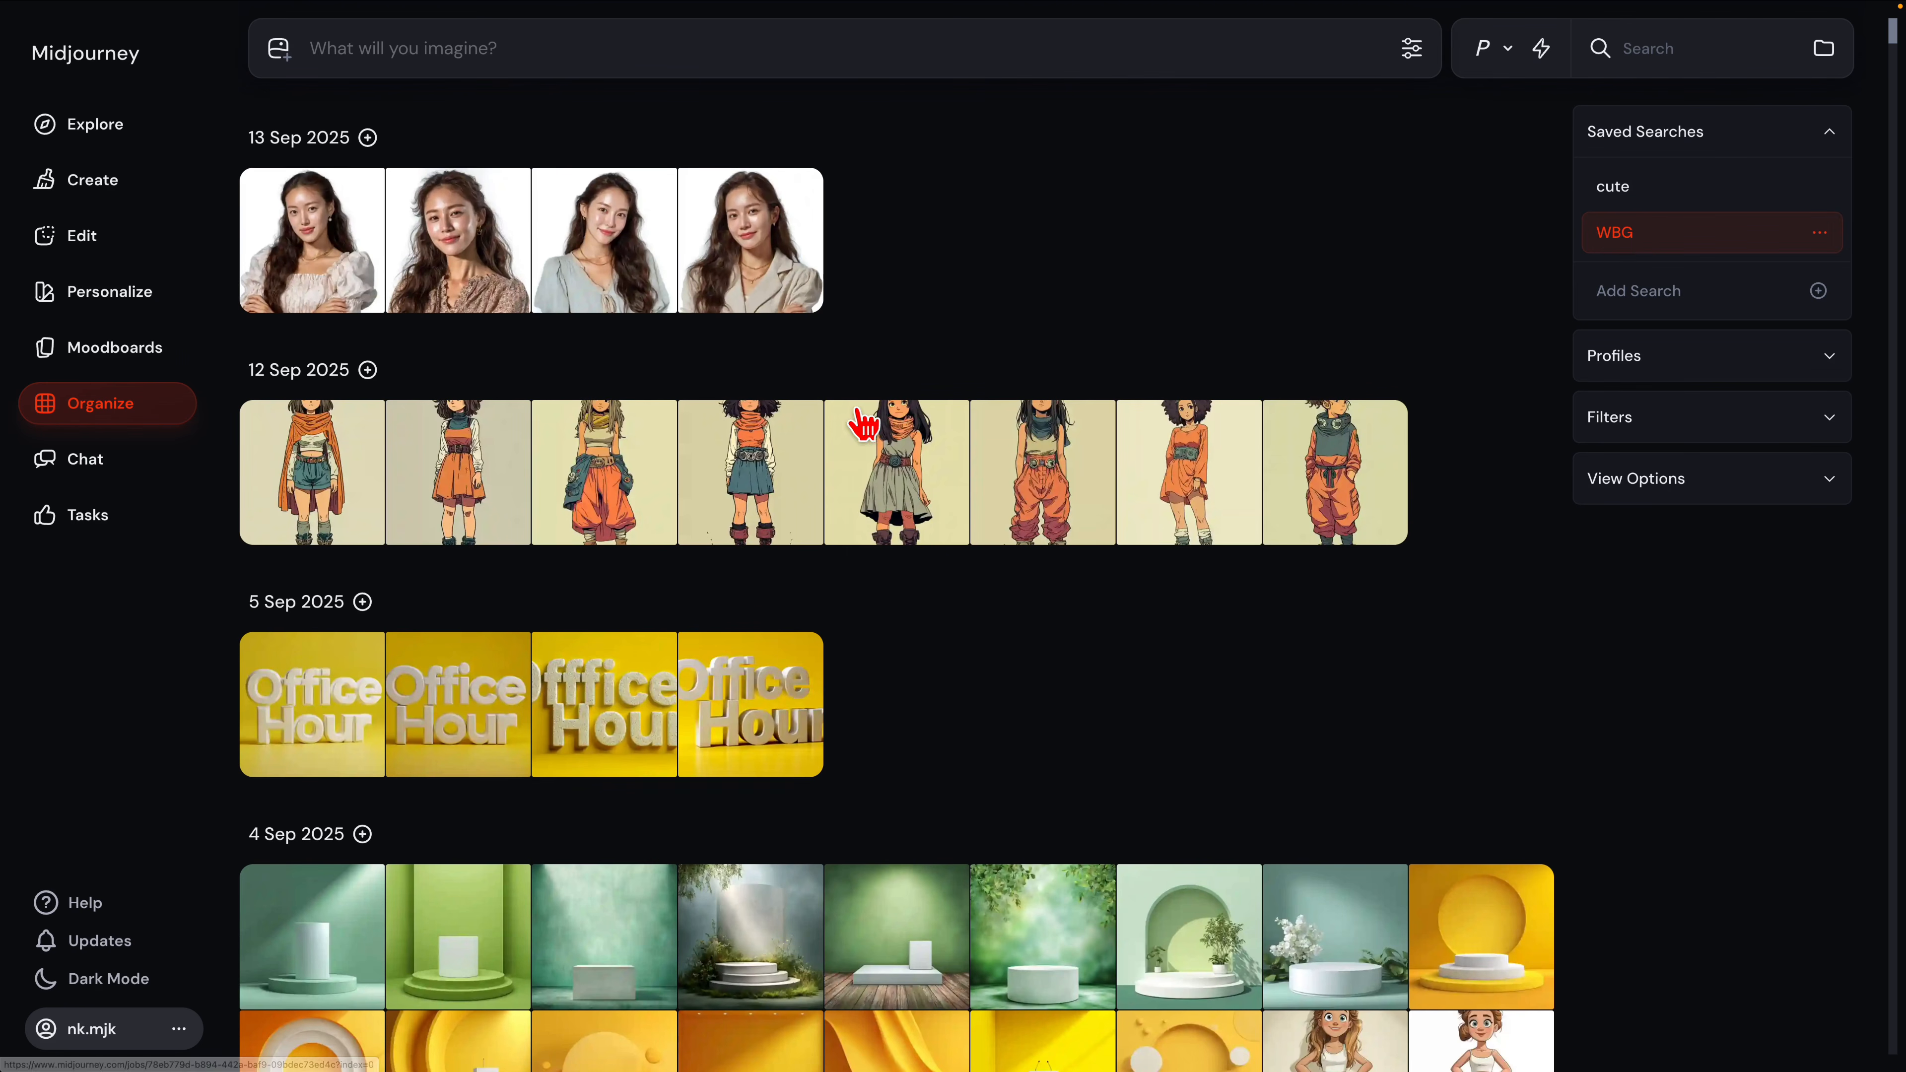
{"action": "left_click", "coordinate": [1820, 233]}
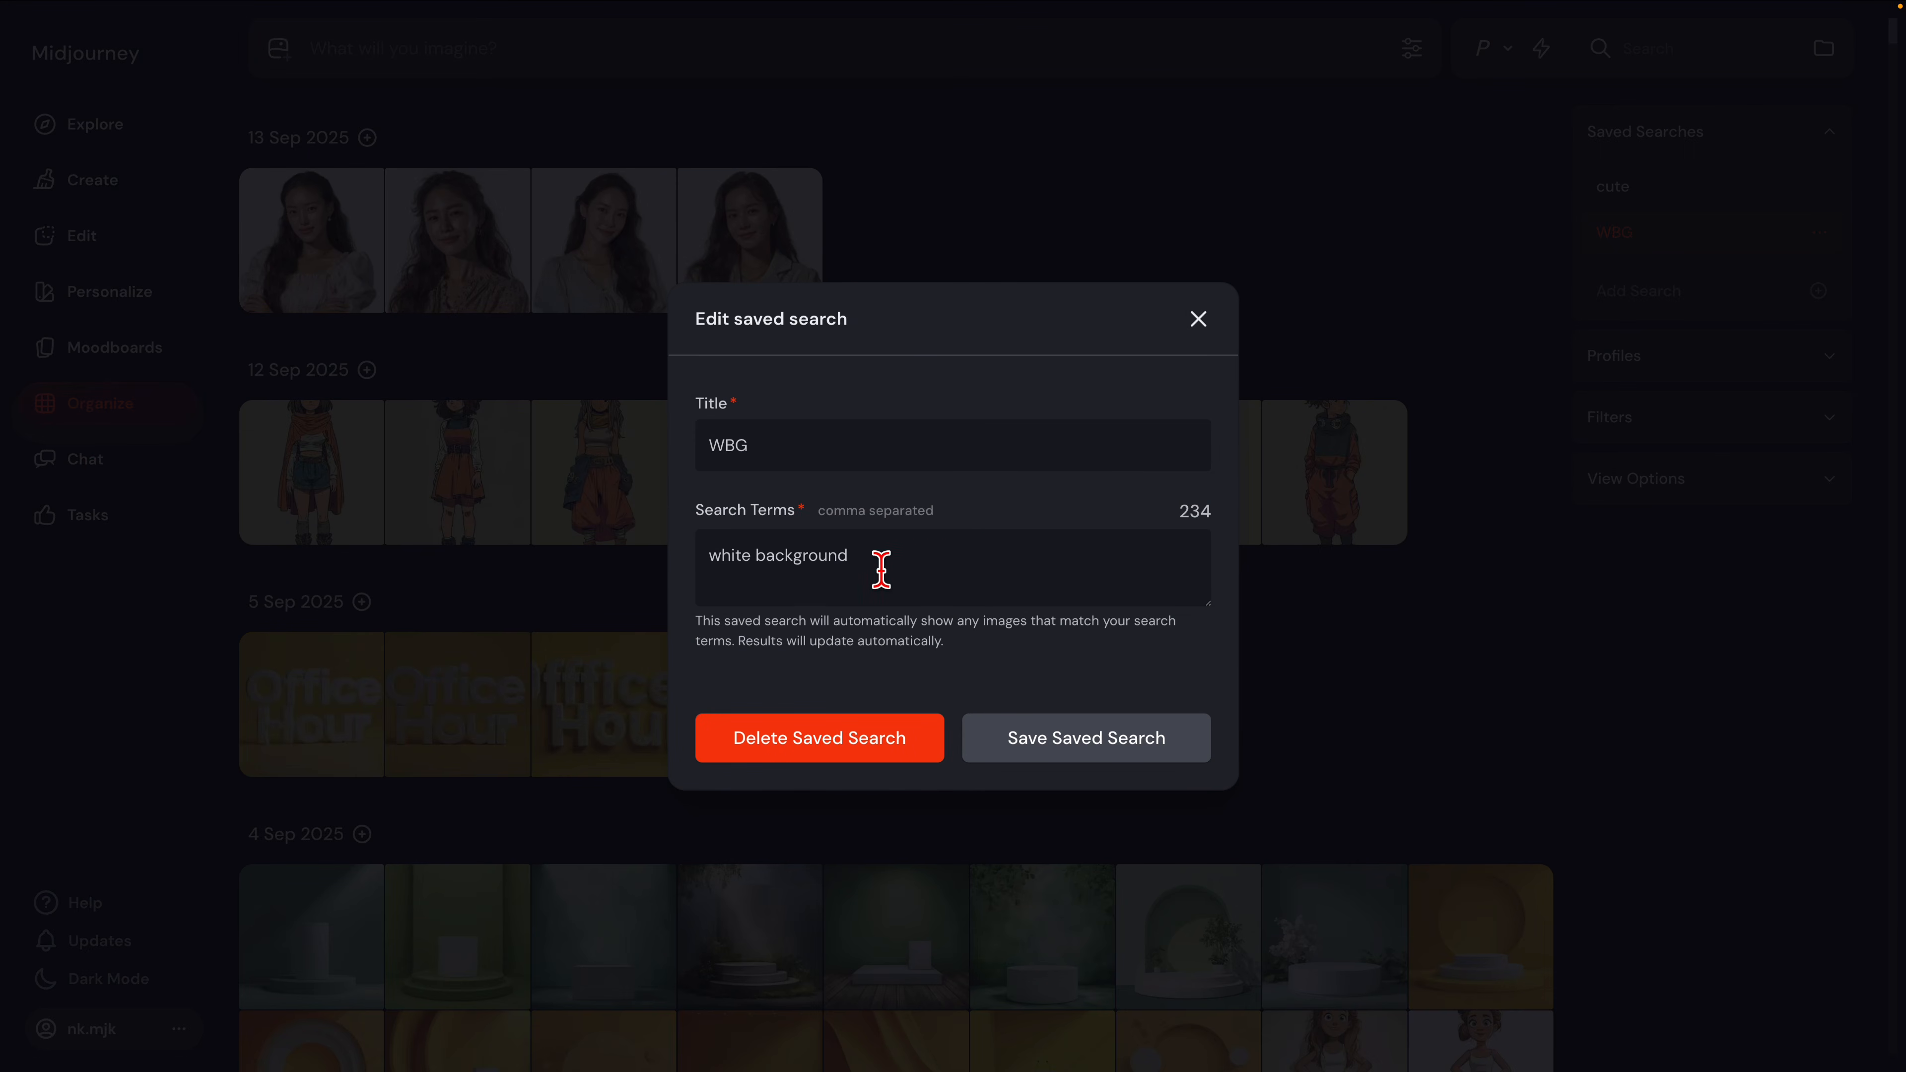
{"action": "left_click_drag", "start_coordinate": [771, 445], "coordinate": [688, 459]}
{"action": "left_click_drag", "start_coordinate": [928, 557], "coordinate": [707, 559]}
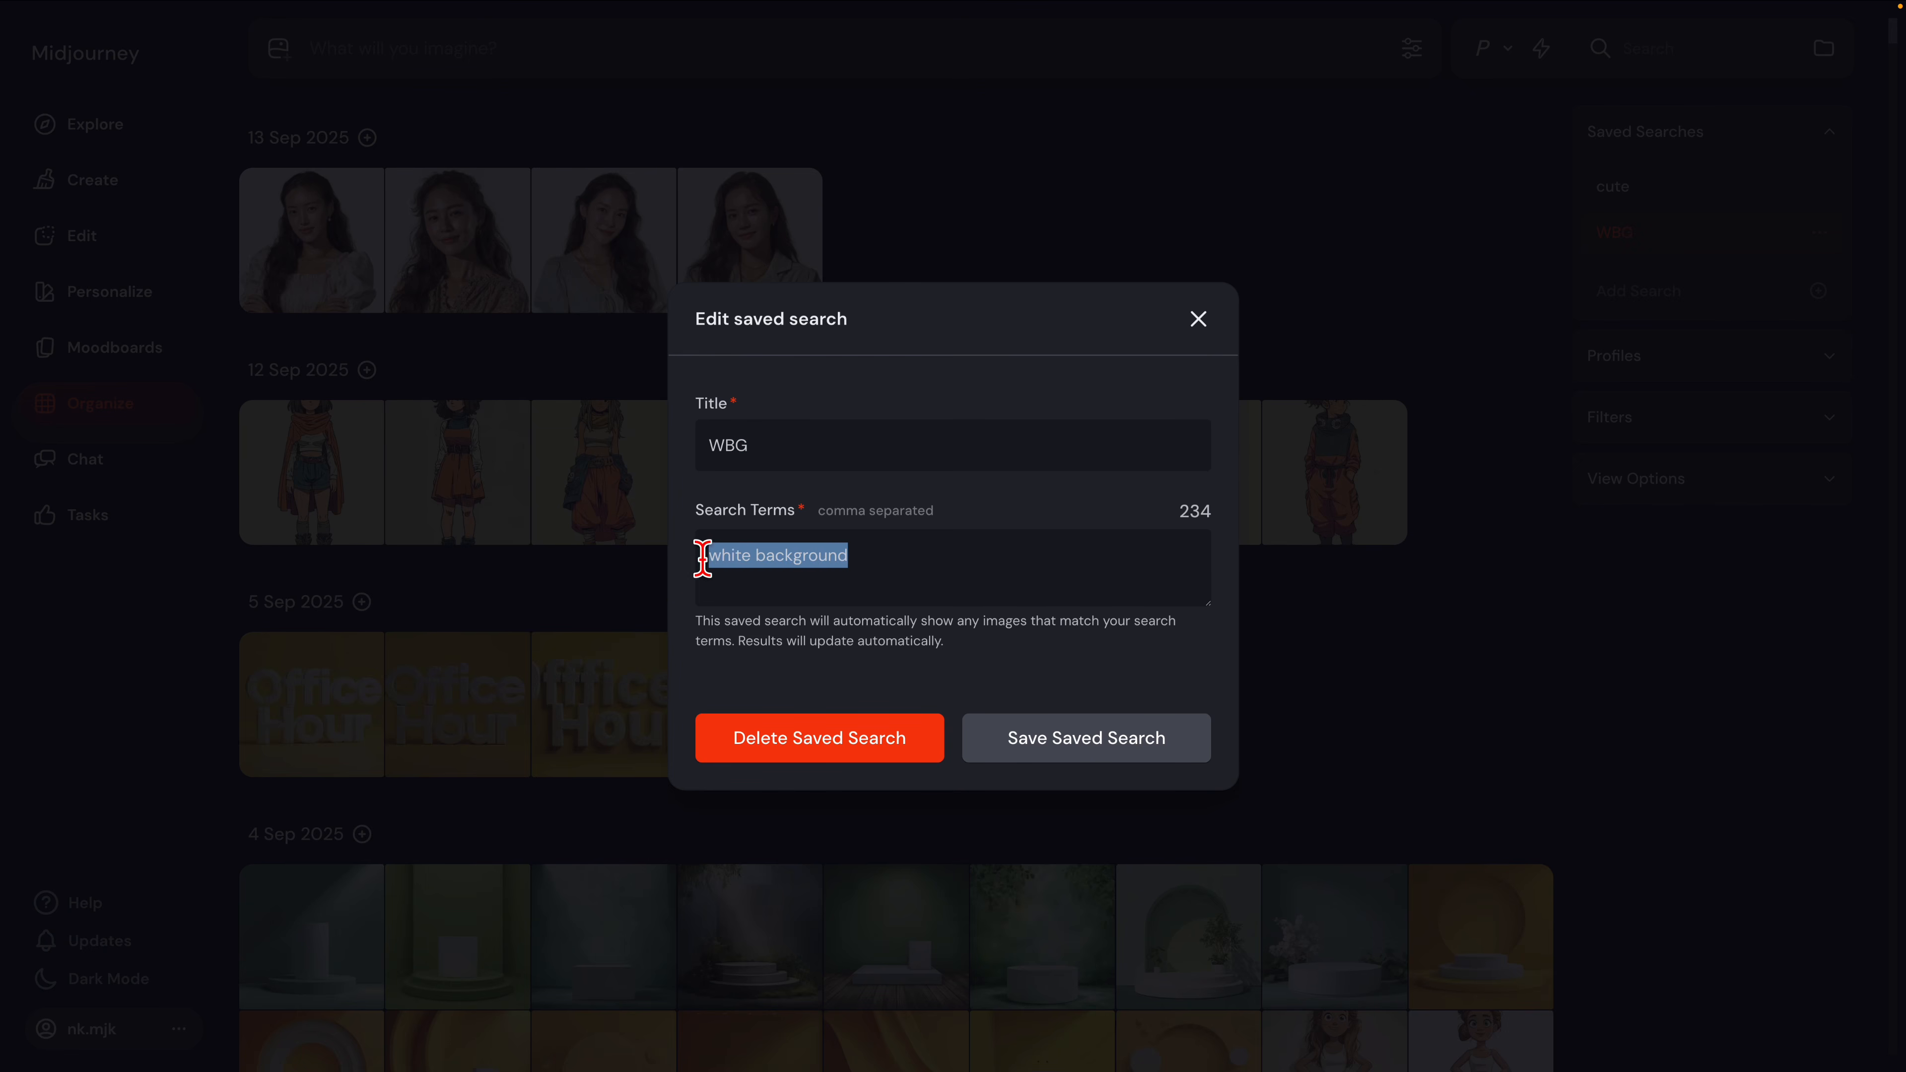
{"action": "left_click", "coordinate": [876, 567]}
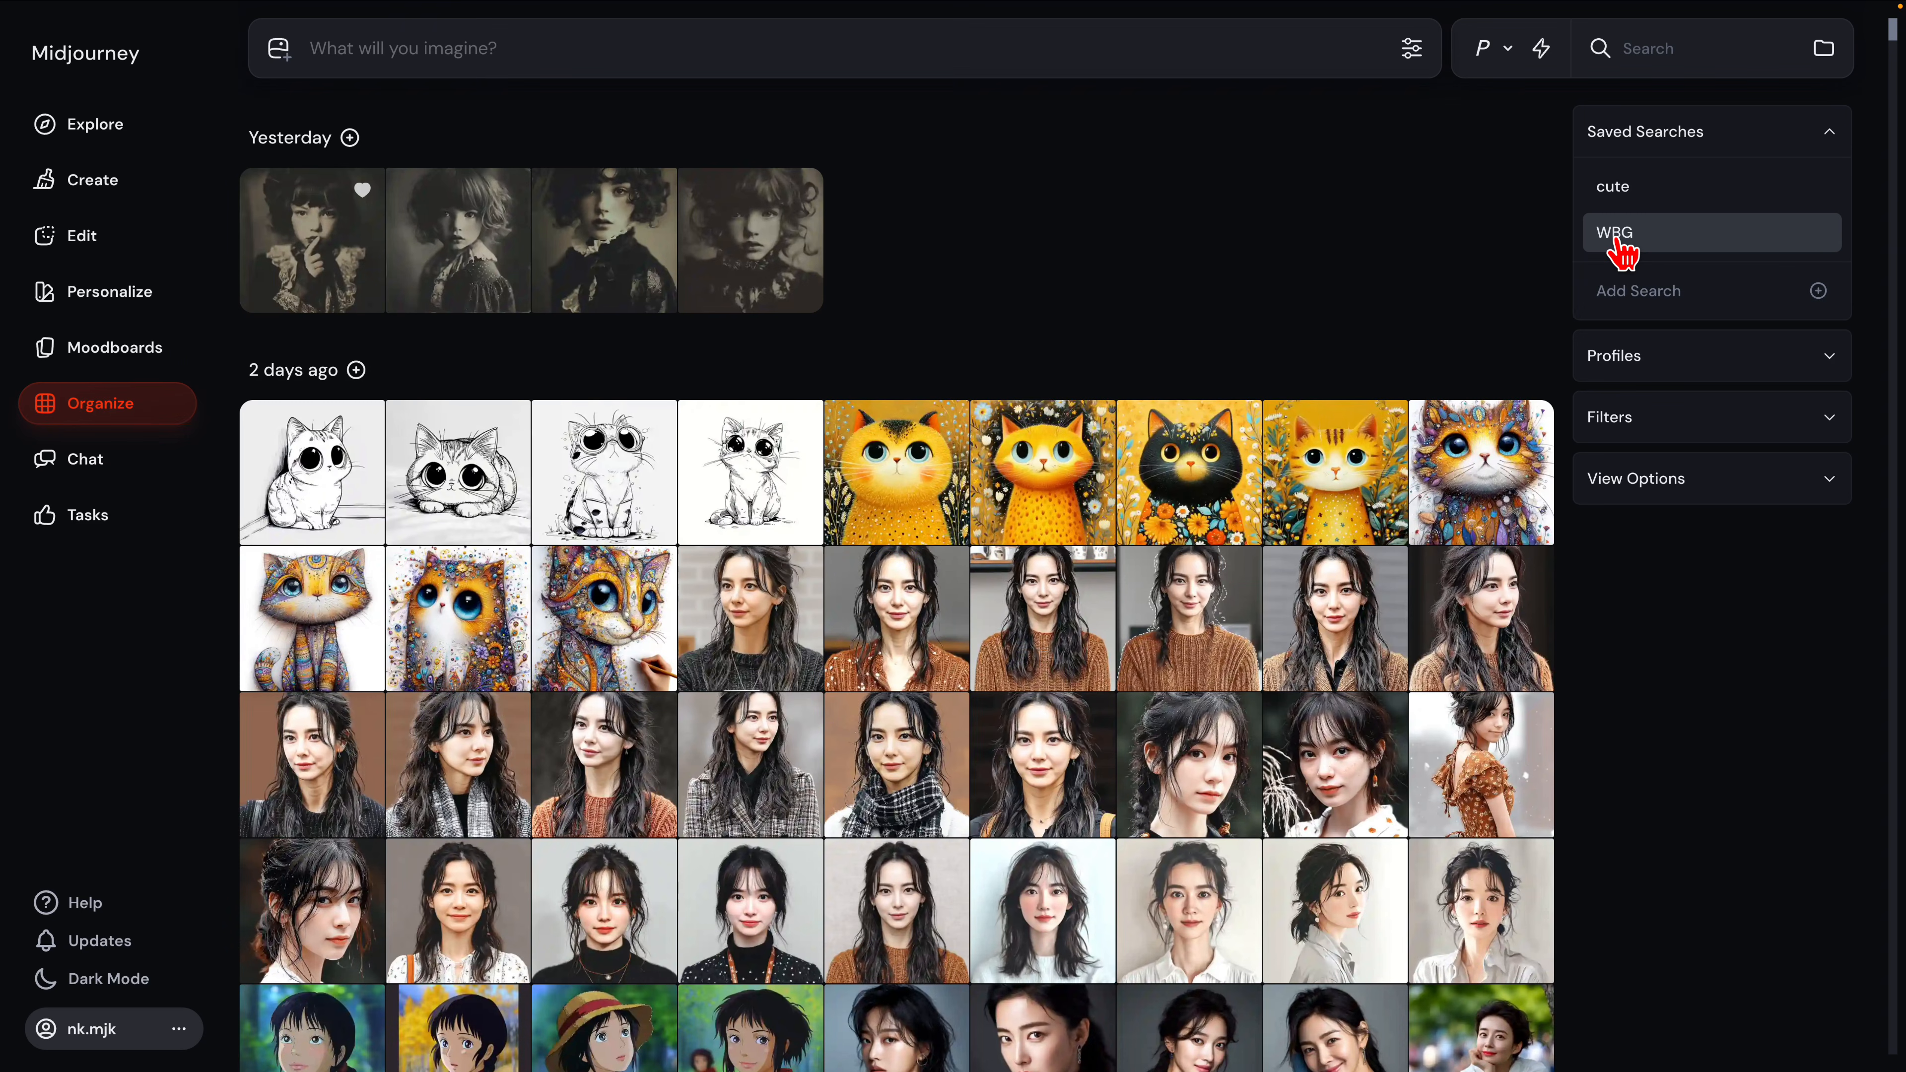
Step: Apply the WBG and cute saved searches in turn, check the search terms of cute, and clear the search
{"action": "left_click", "coordinate": [1625, 252]}
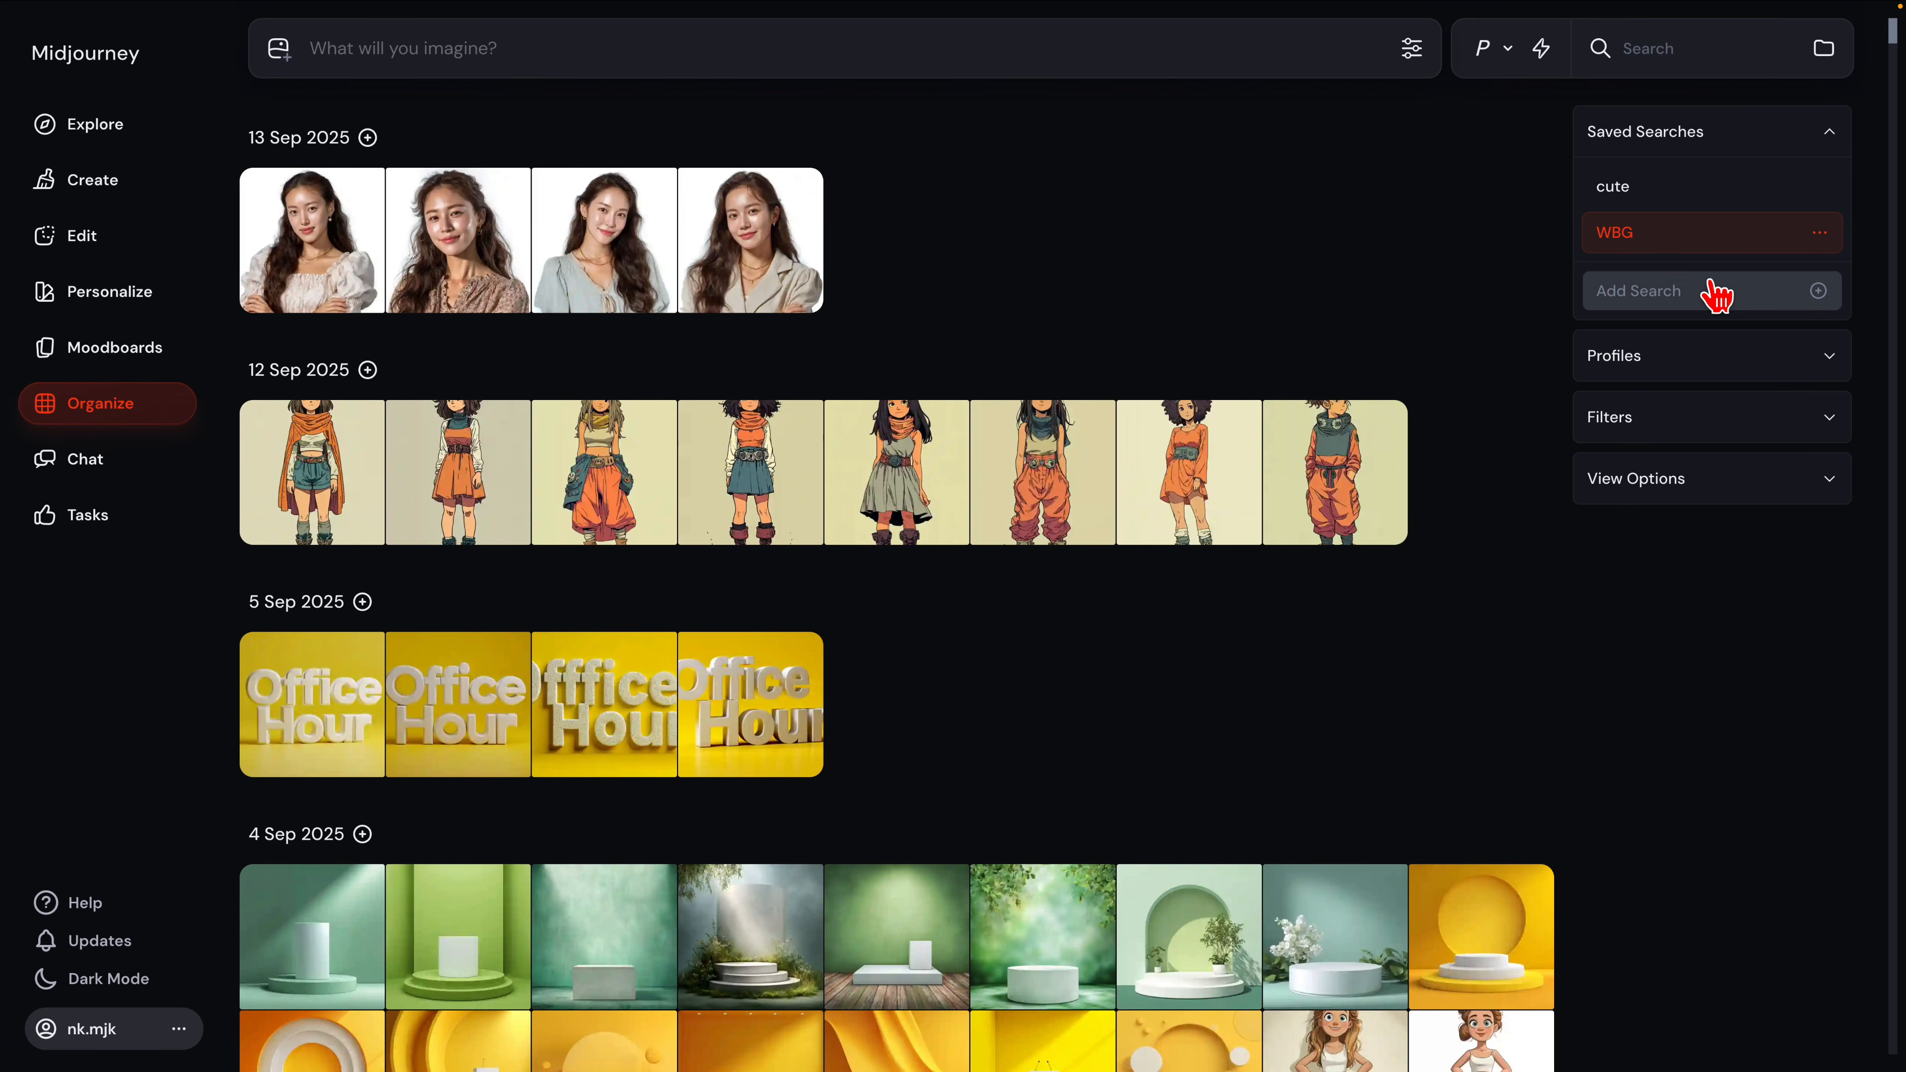
{"action": "left_click", "coordinate": [1621, 187]}
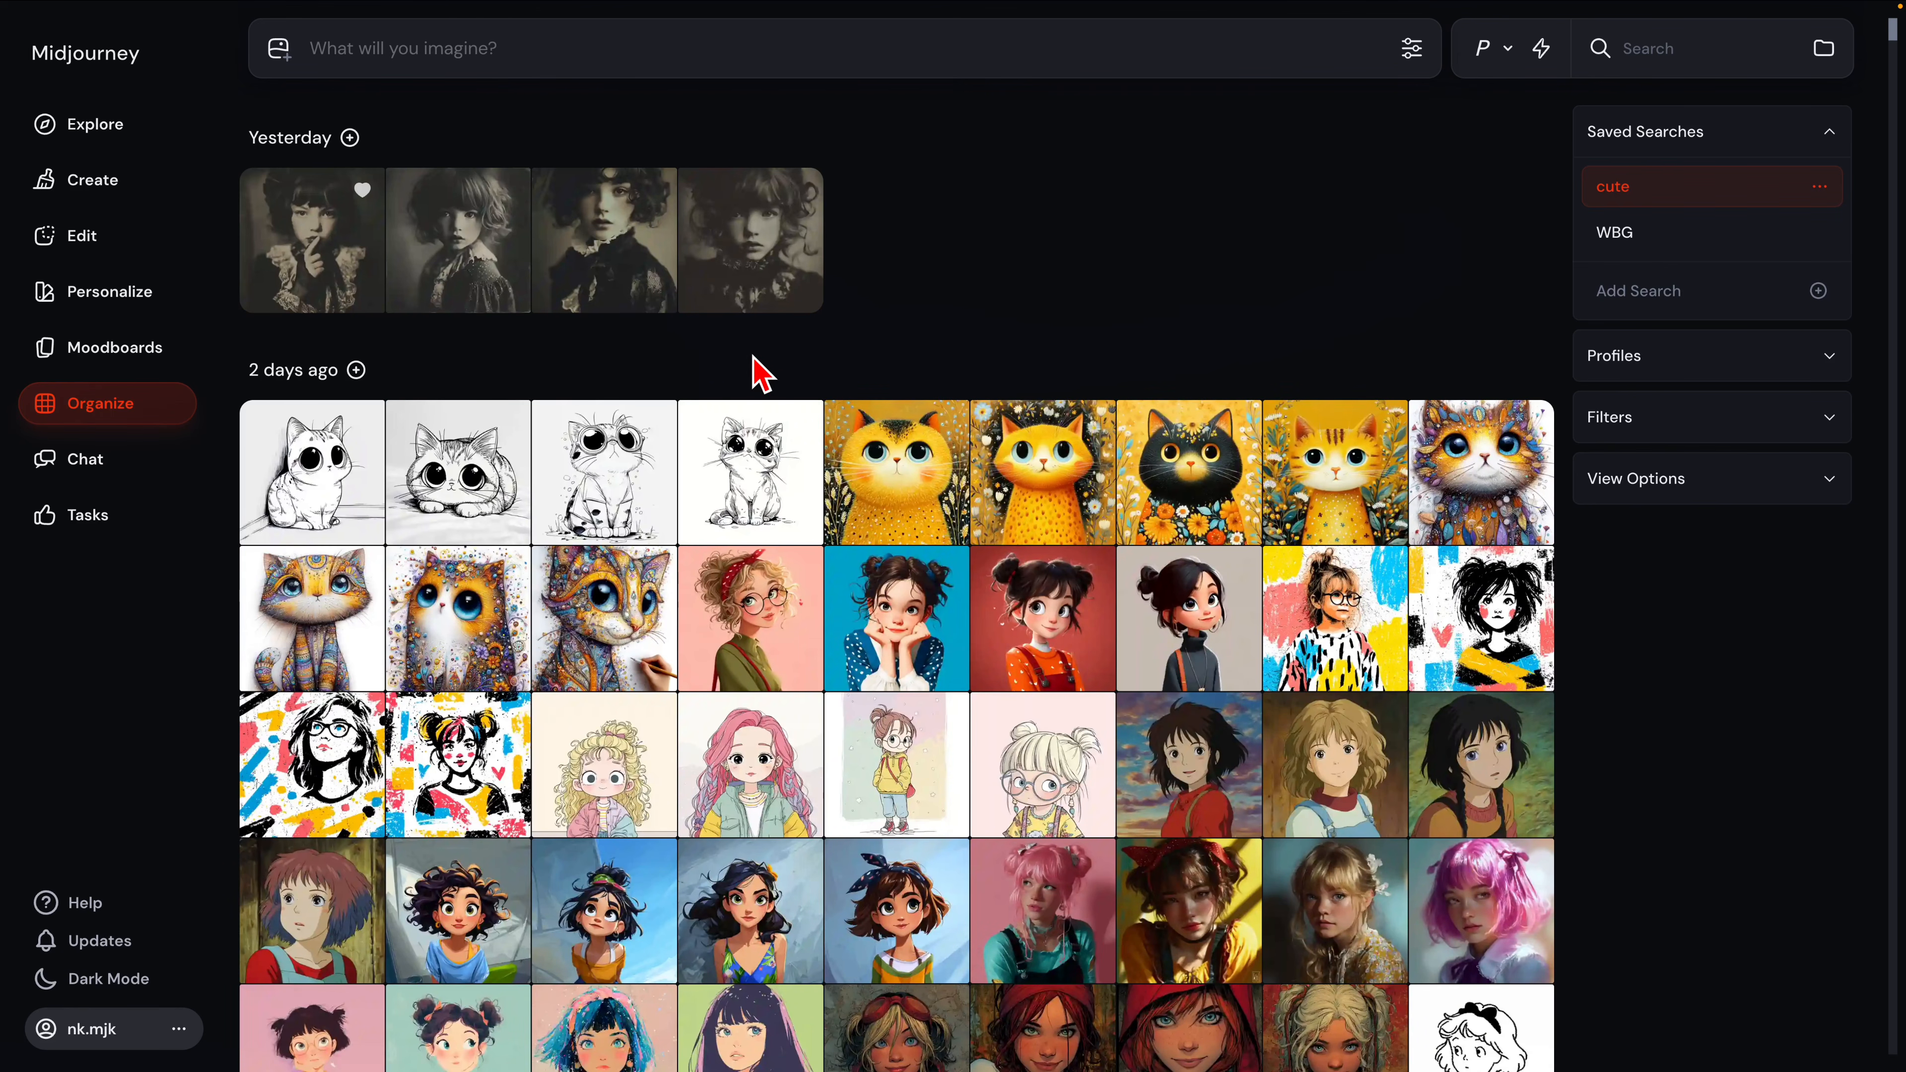
{"action": "left_click", "coordinate": [1819, 188]}
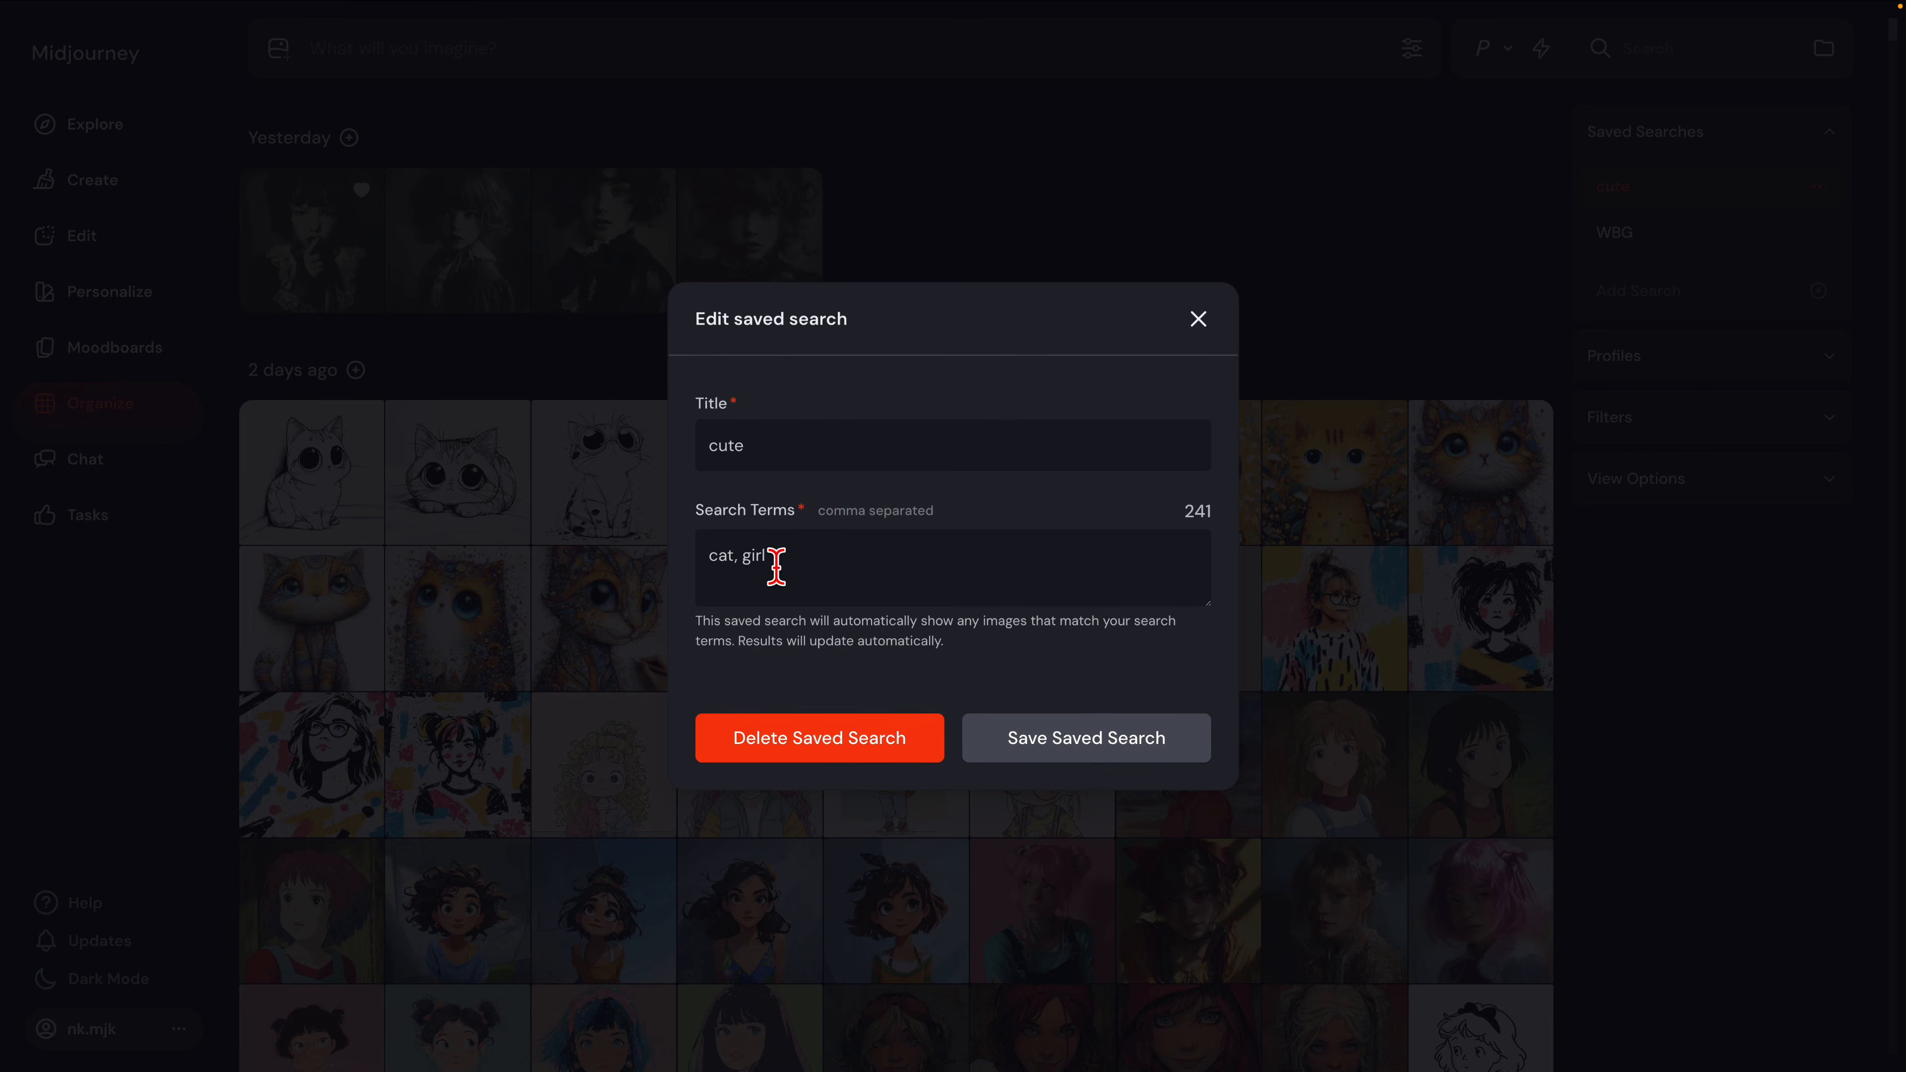
{"action": "left_click", "coordinate": [758, 556]}
{"action": "left_click", "coordinate": [1098, 743]}
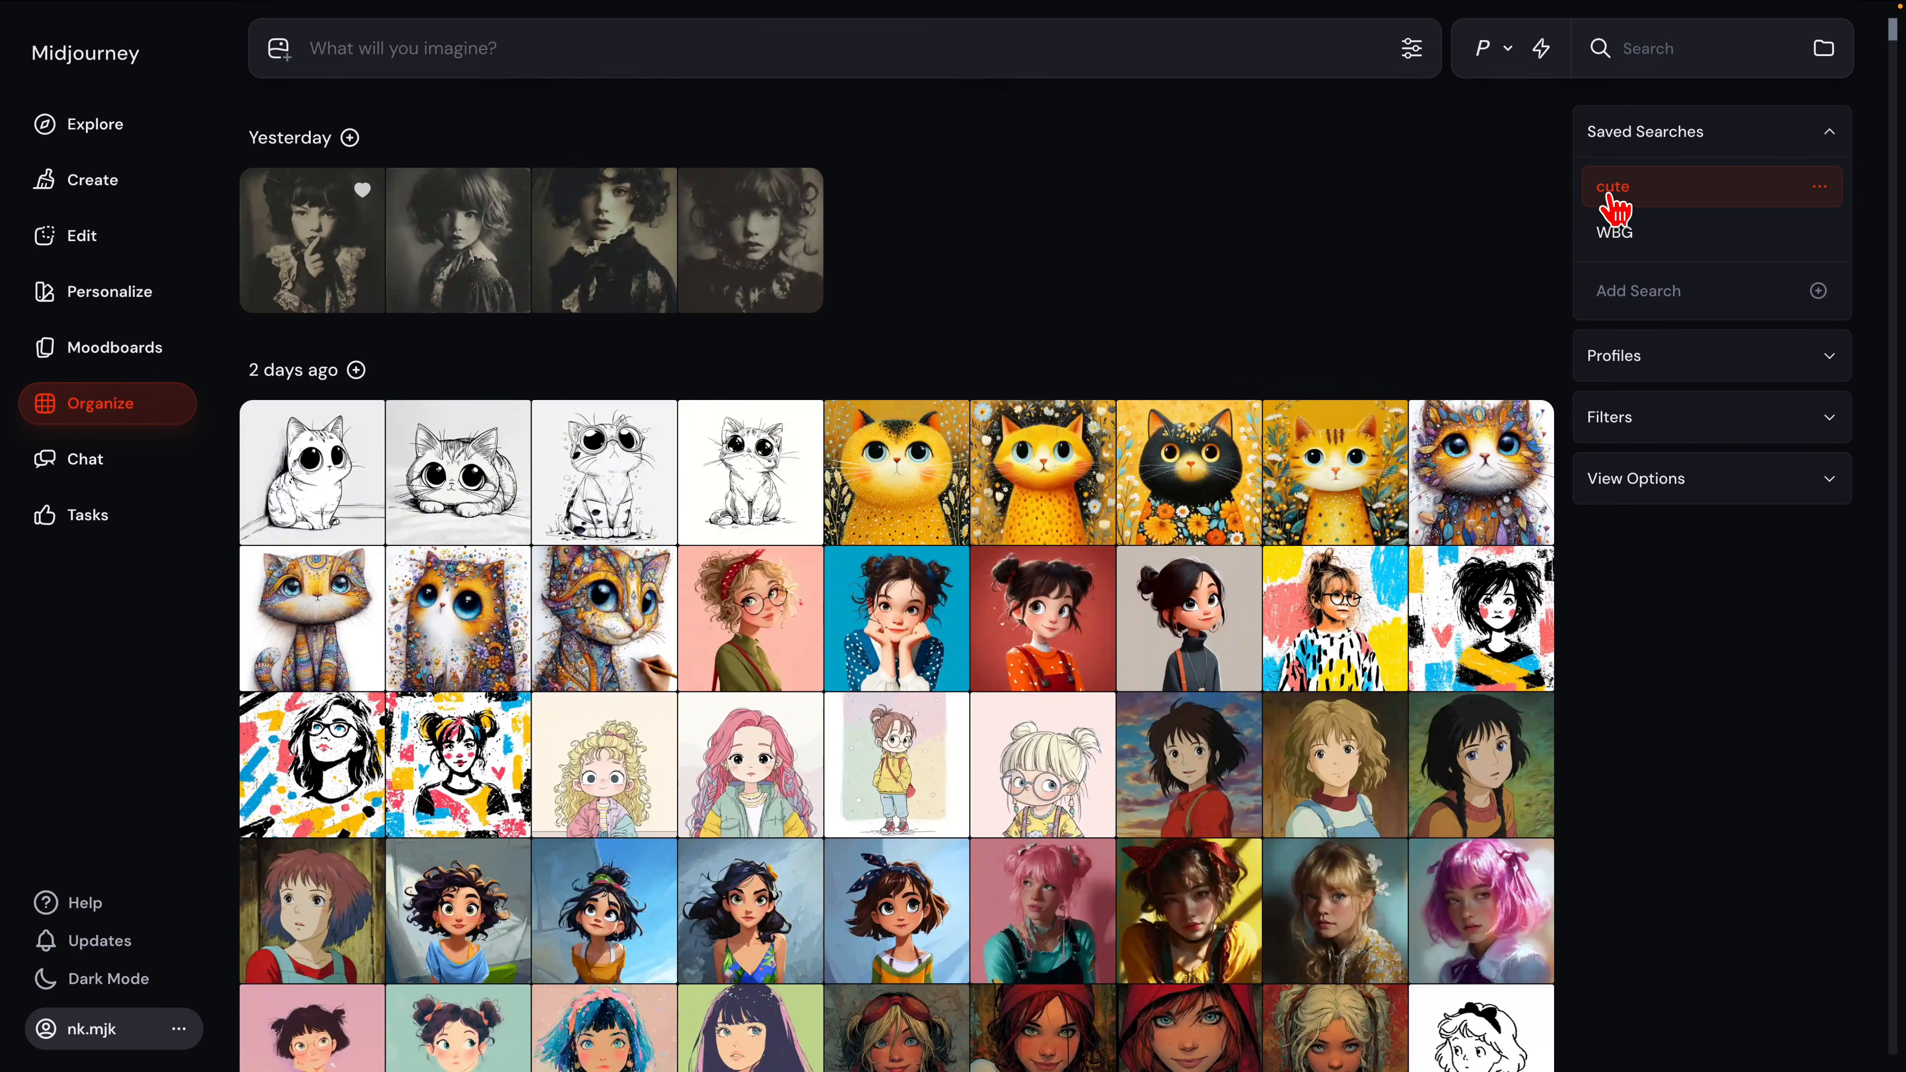
{"action": "left_click", "coordinate": [1626, 203]}
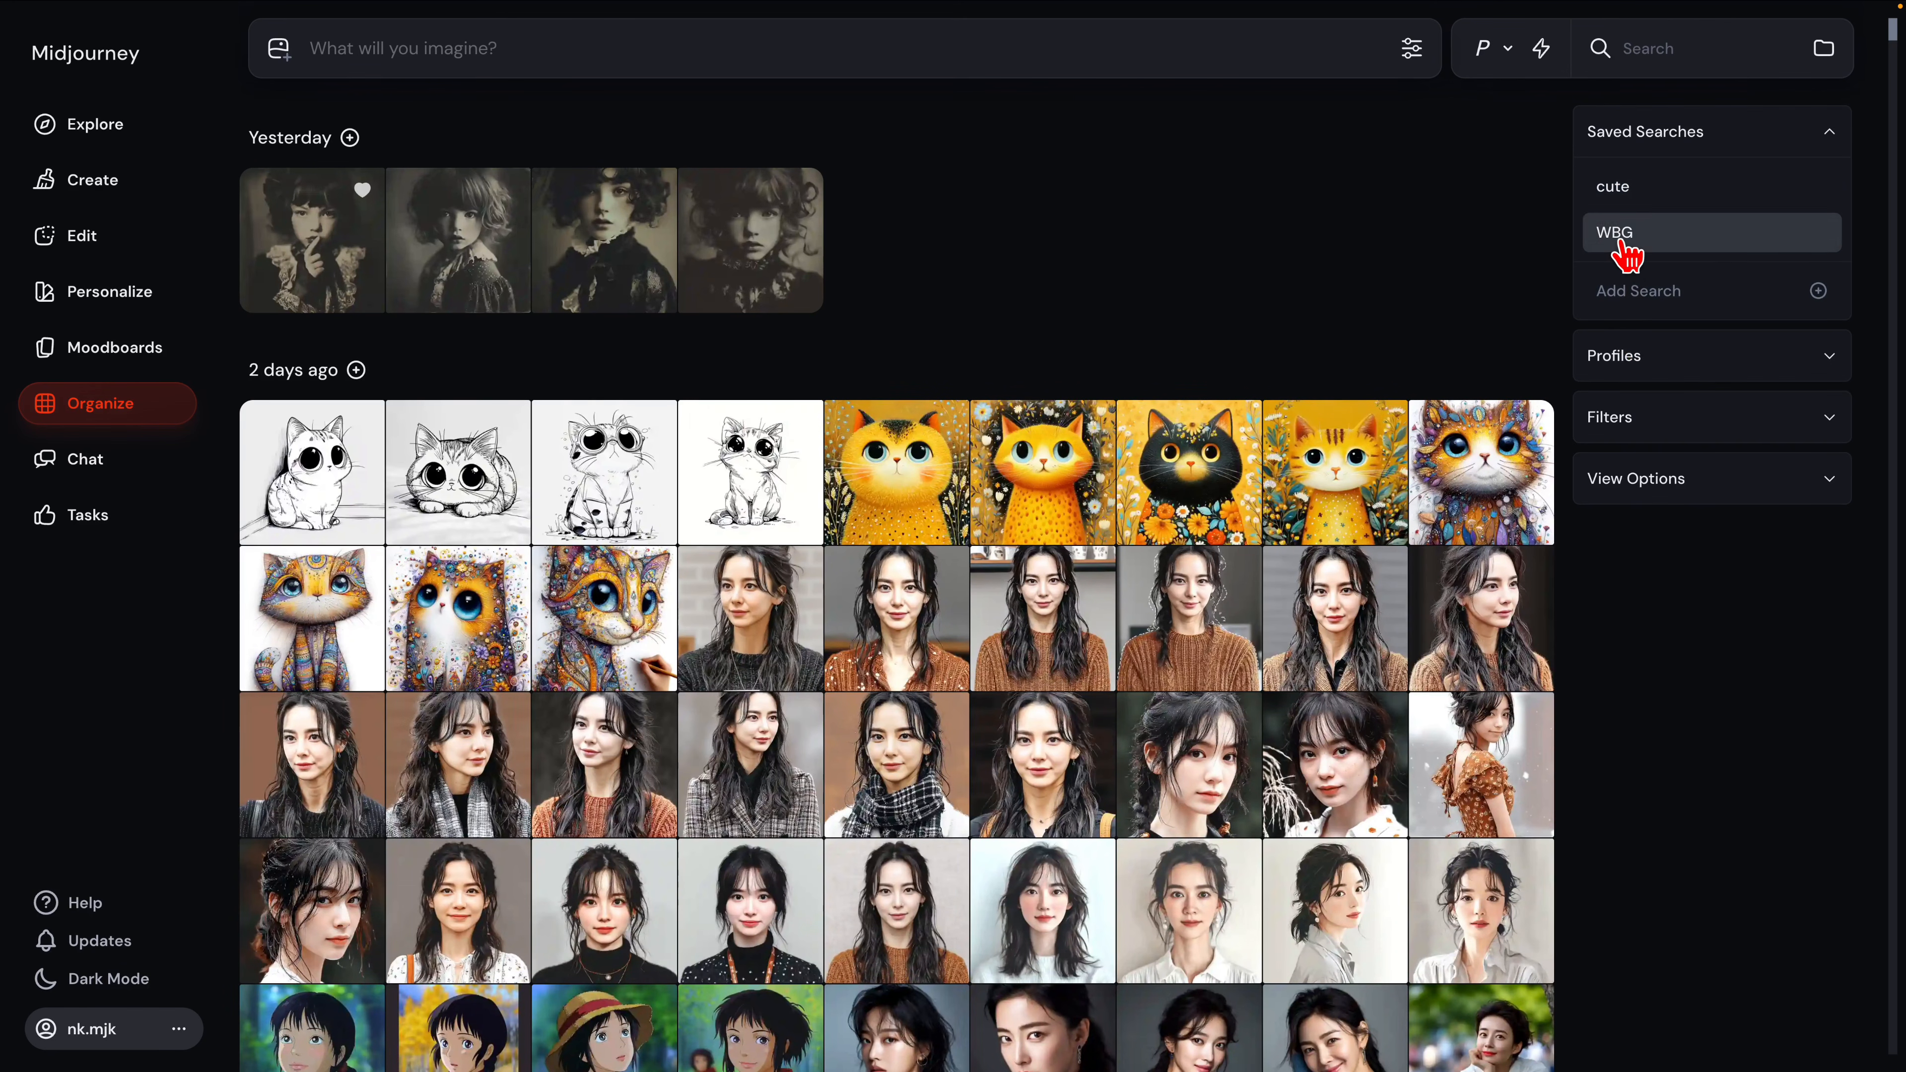
Step: Show the folders and create two new folders named Test1 and Test2 outside any group
{"action": "left_click", "coordinate": [1828, 132]}
{"action": "left_click", "coordinate": [1827, 55]}
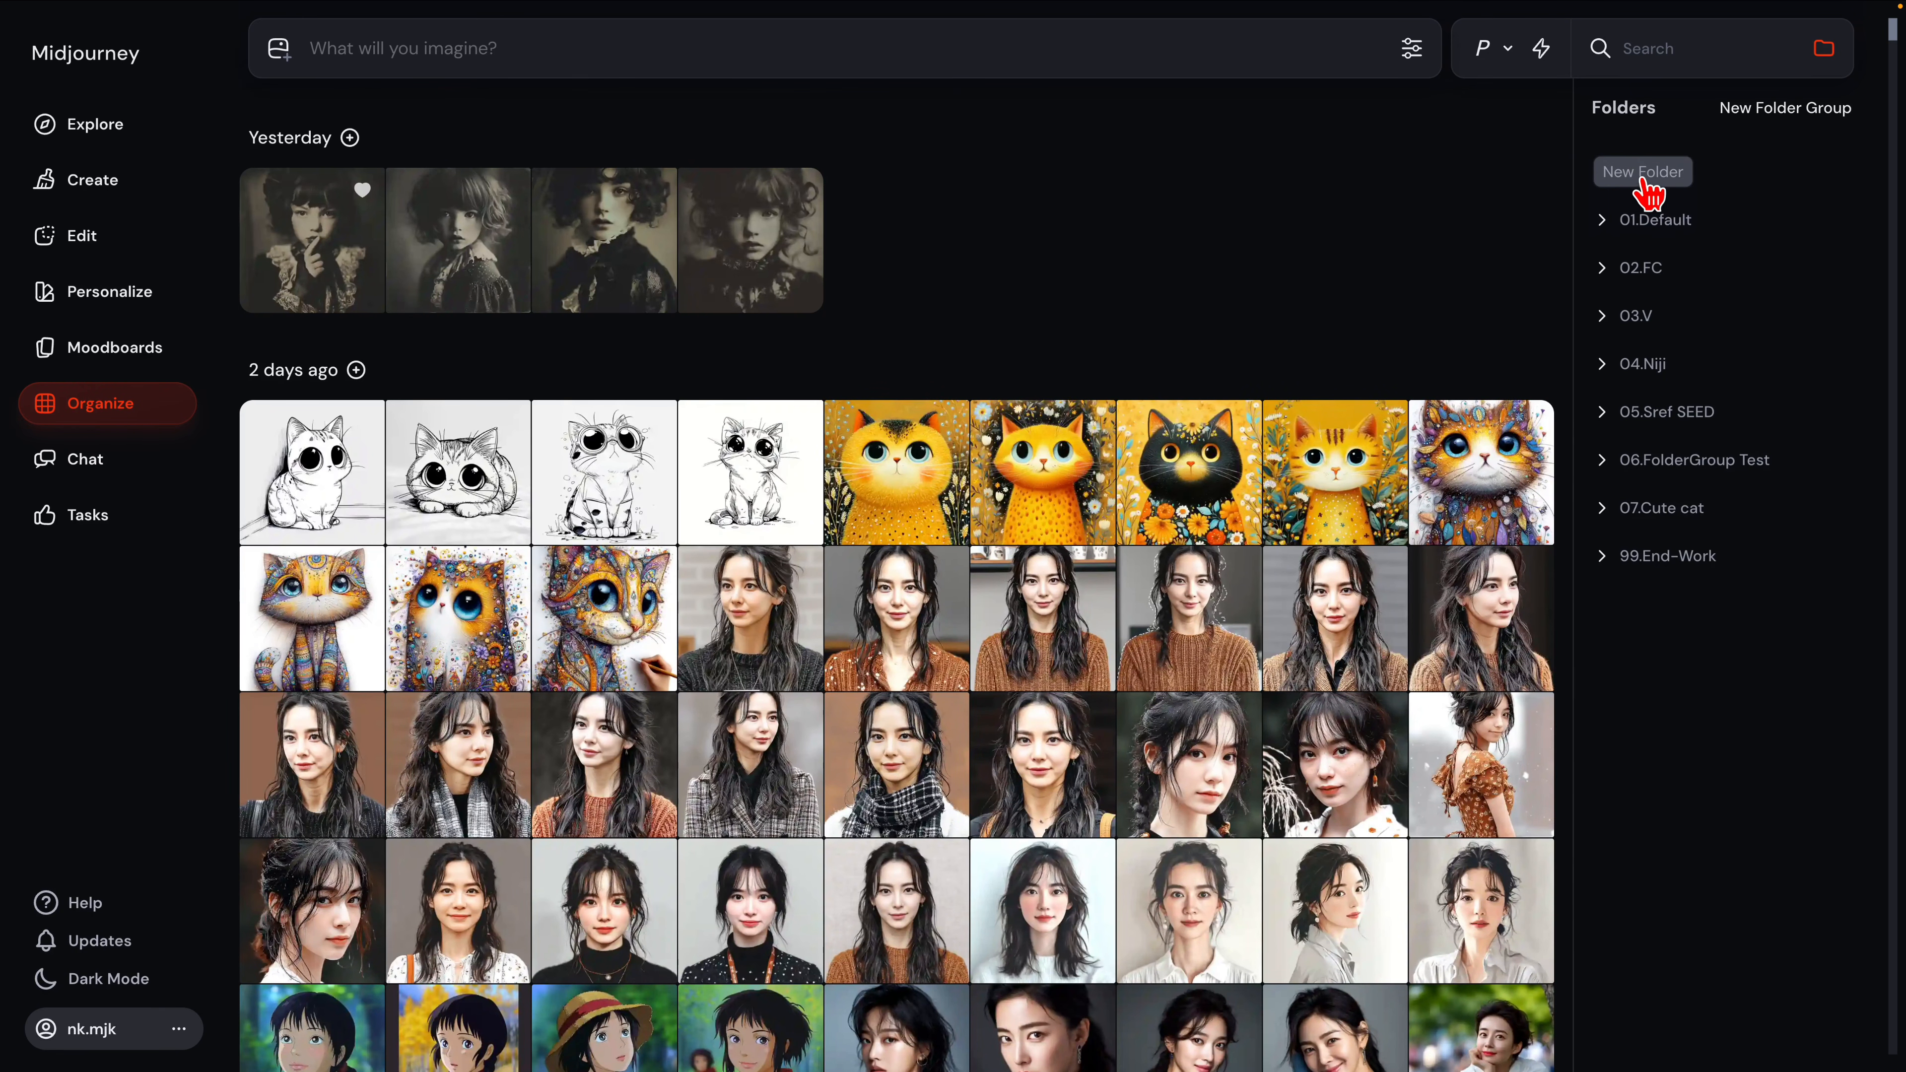
{"action": "left_click", "coordinate": [1643, 175]}
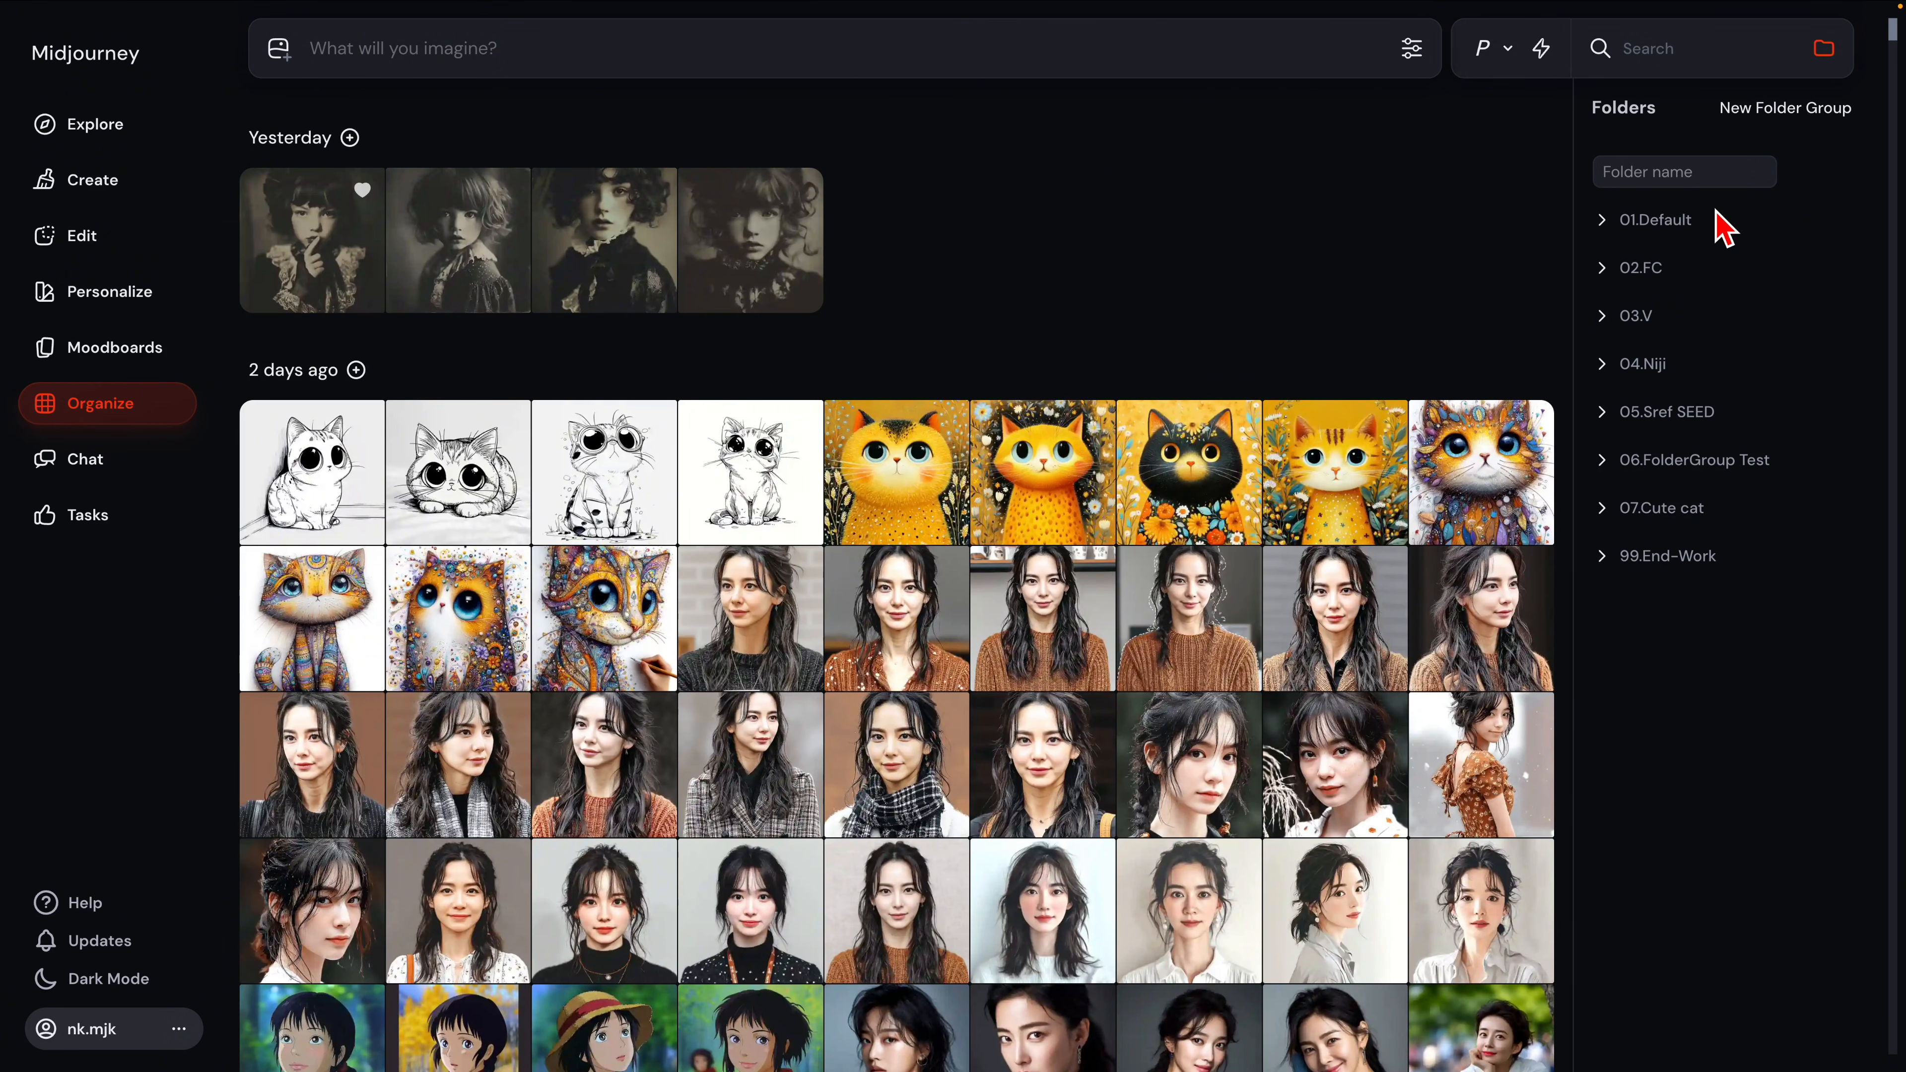
{"action": "type", "text": "Test1"}
{"action": "key", "text": "Return"}
{"action": "left_click", "coordinate": [1647, 213]}
{"action": "type", "text": "Test2"}
{"action": "key", "text": "Return"}
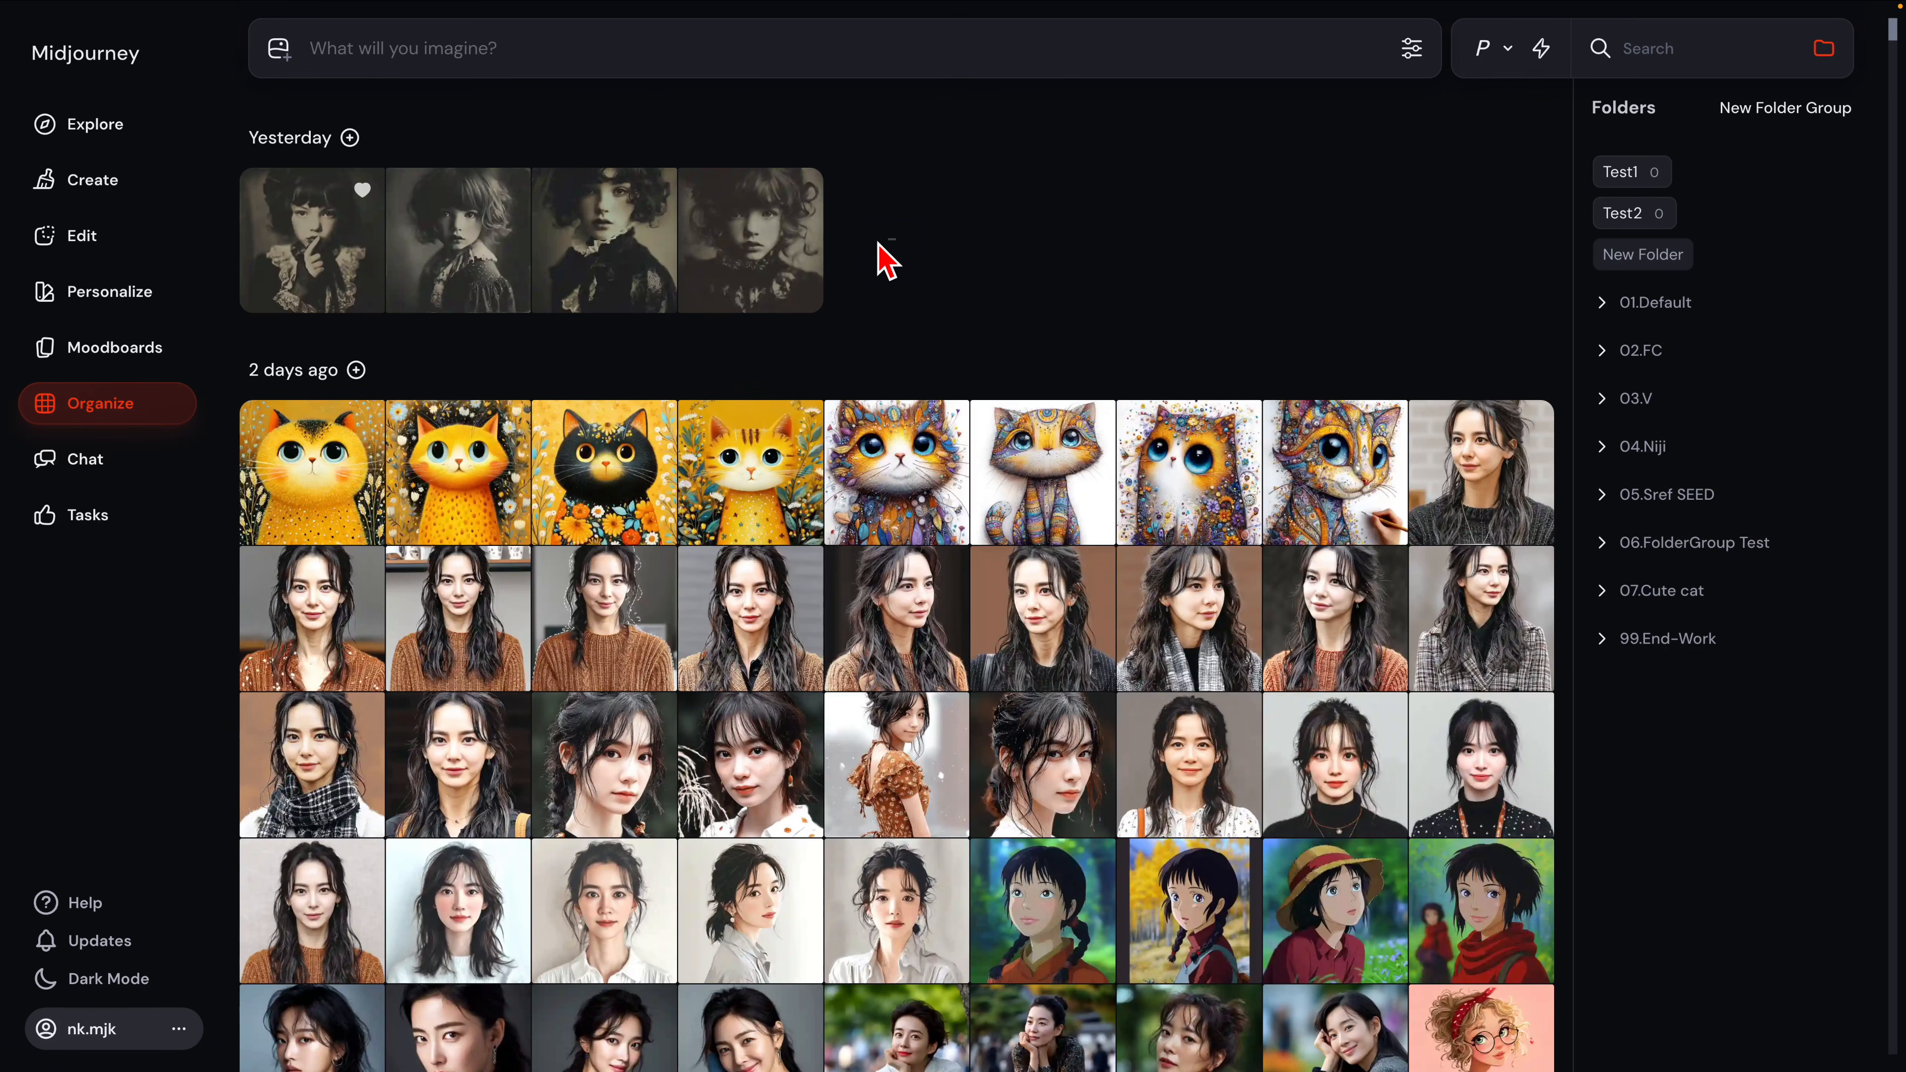
Step: Add yesterday's four images to the Test1 folder and the first two rows from 2 days ago to Test2
{"action": "left_click_drag", "start_coordinate": [893, 259], "coordinate": [331, 229]}
{"action": "left_click_drag", "start_coordinate": [727, 255], "coordinate": [1632, 174]}
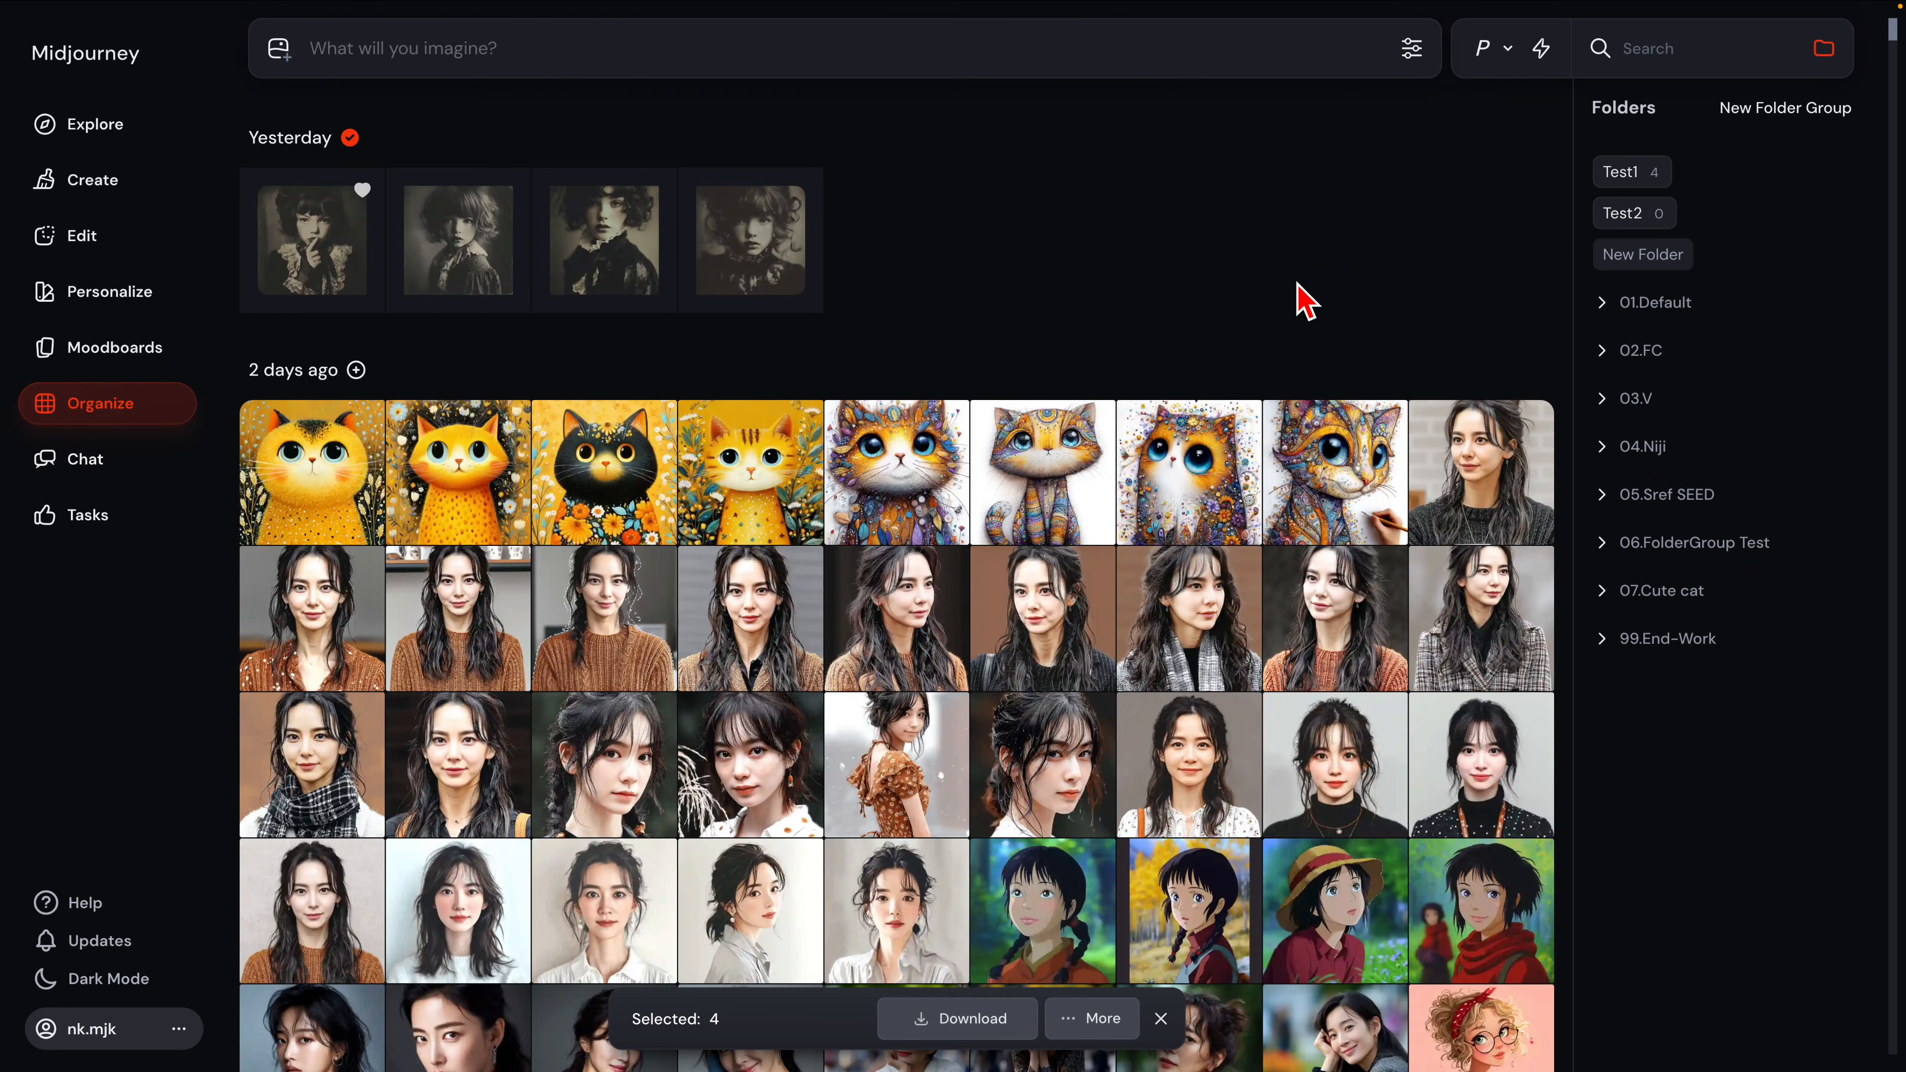
{"action": "left_click", "coordinate": [938, 365]}
{"action": "left_click_drag", "start_coordinate": [214, 436], "coordinate": [1463, 630]}
{"action": "left_click_drag", "start_coordinate": [1476, 469], "coordinate": [1630, 221]}
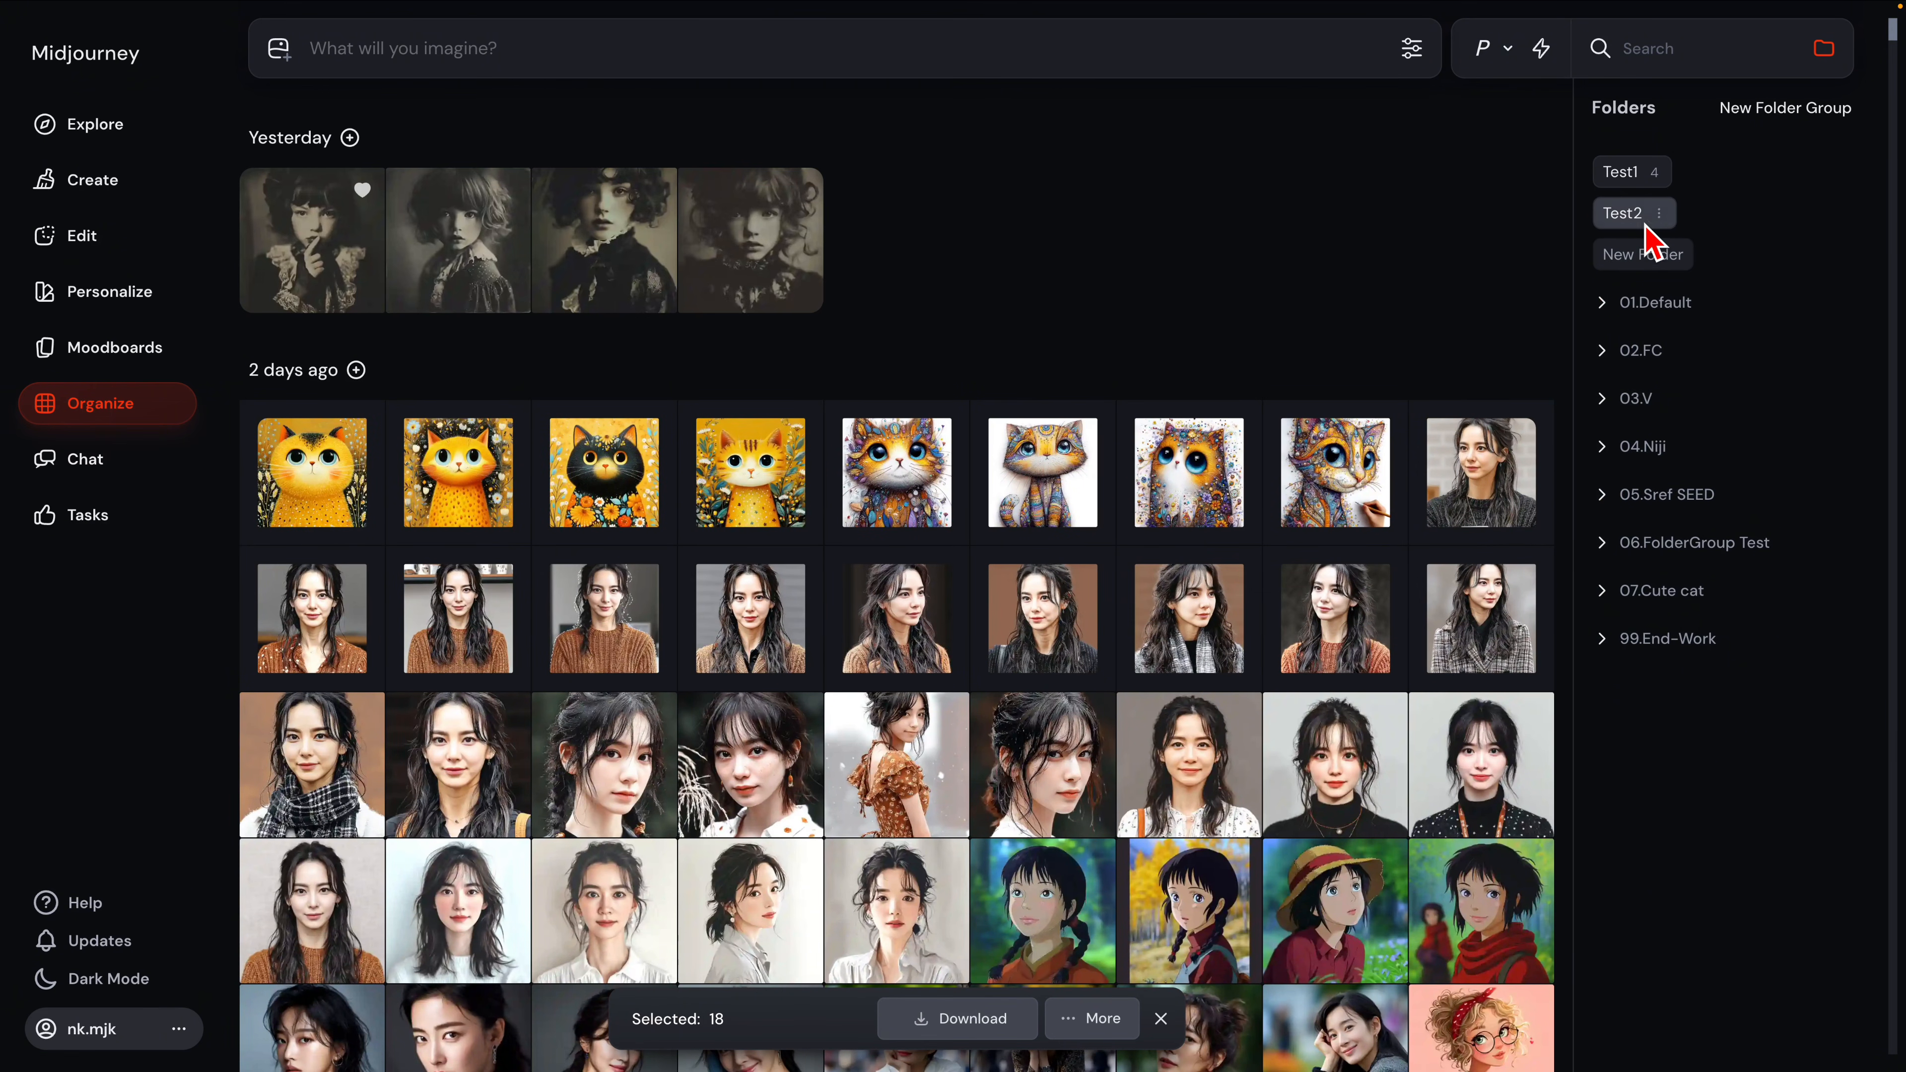
{"action": "left_click", "coordinate": [1415, 327]}
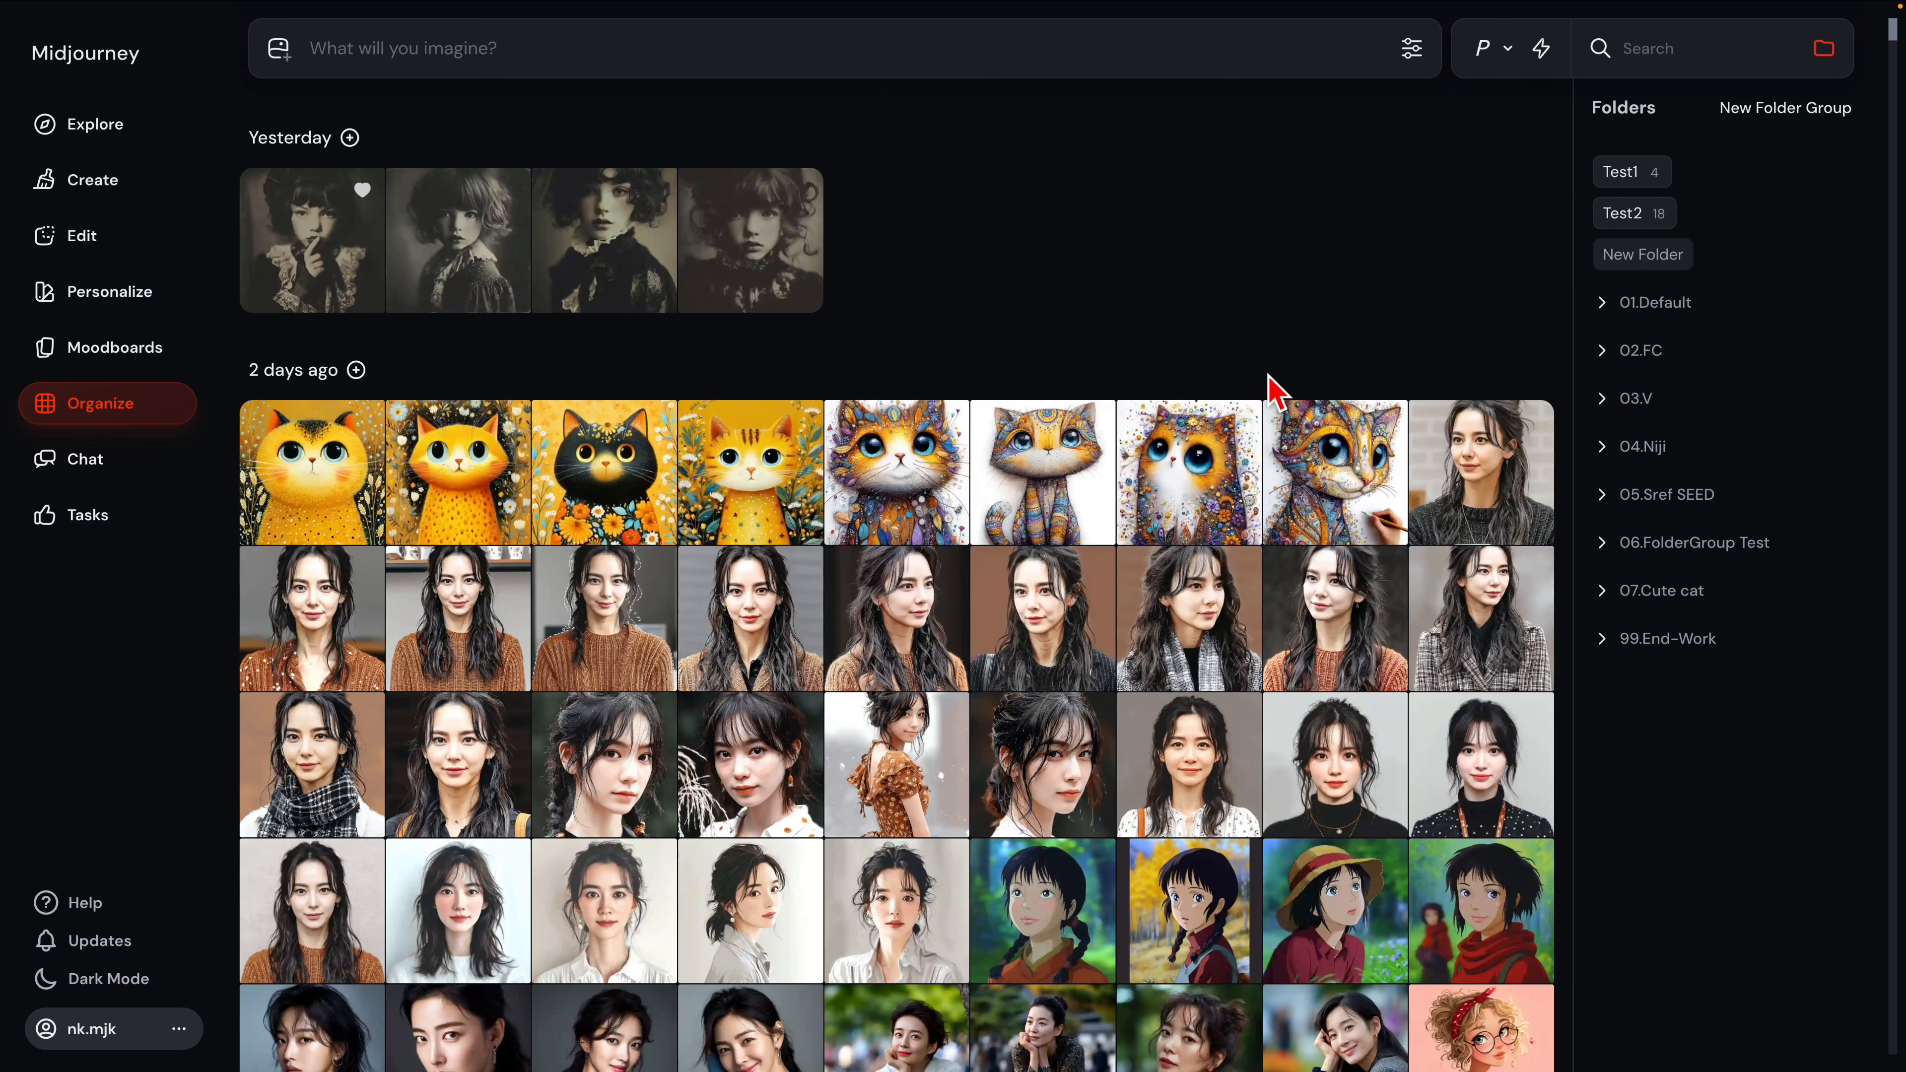
Step: Select the nine images in the third row from 2 days ago and add them to the Test1 folder
{"action": "left_click_drag", "start_coordinate": [194, 758], "coordinate": [1414, 779]}
{"action": "left_click", "coordinate": [1104, 1029]}
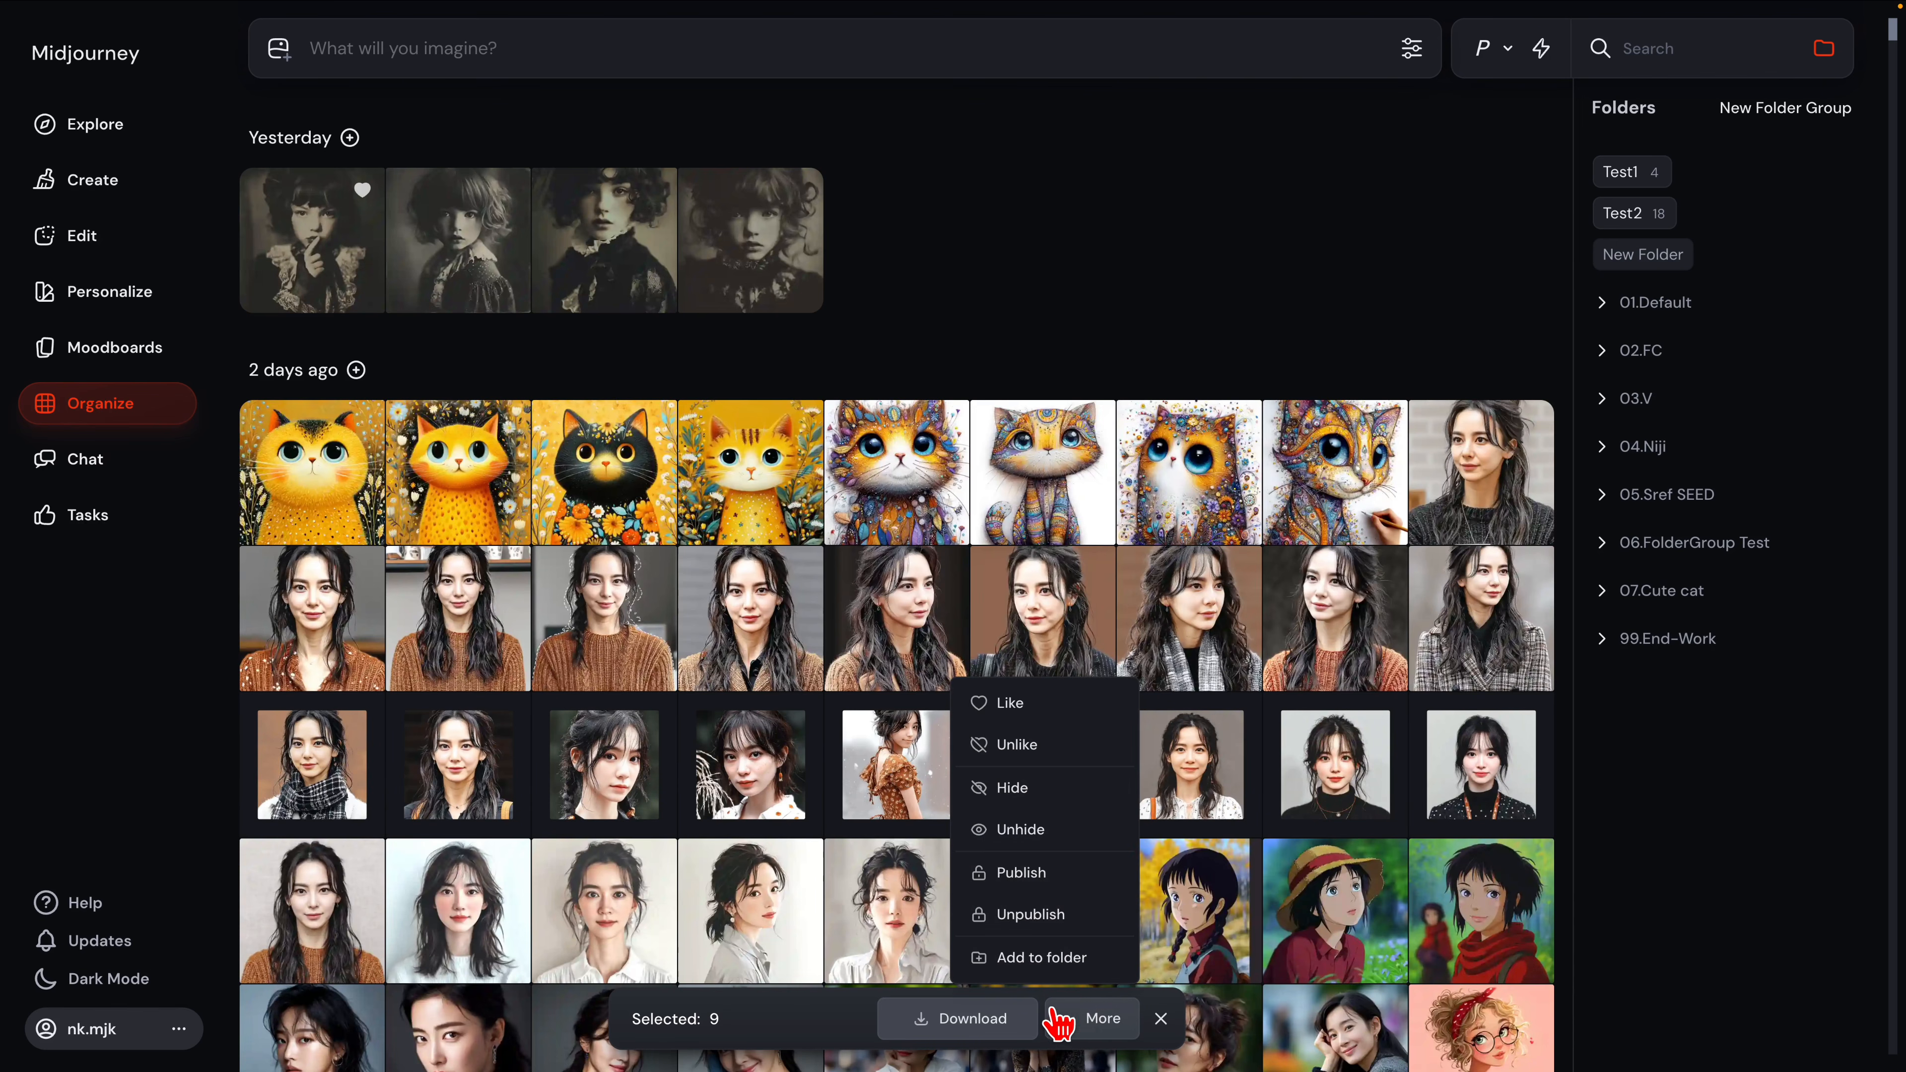
{"action": "left_click", "coordinate": [1073, 975]}
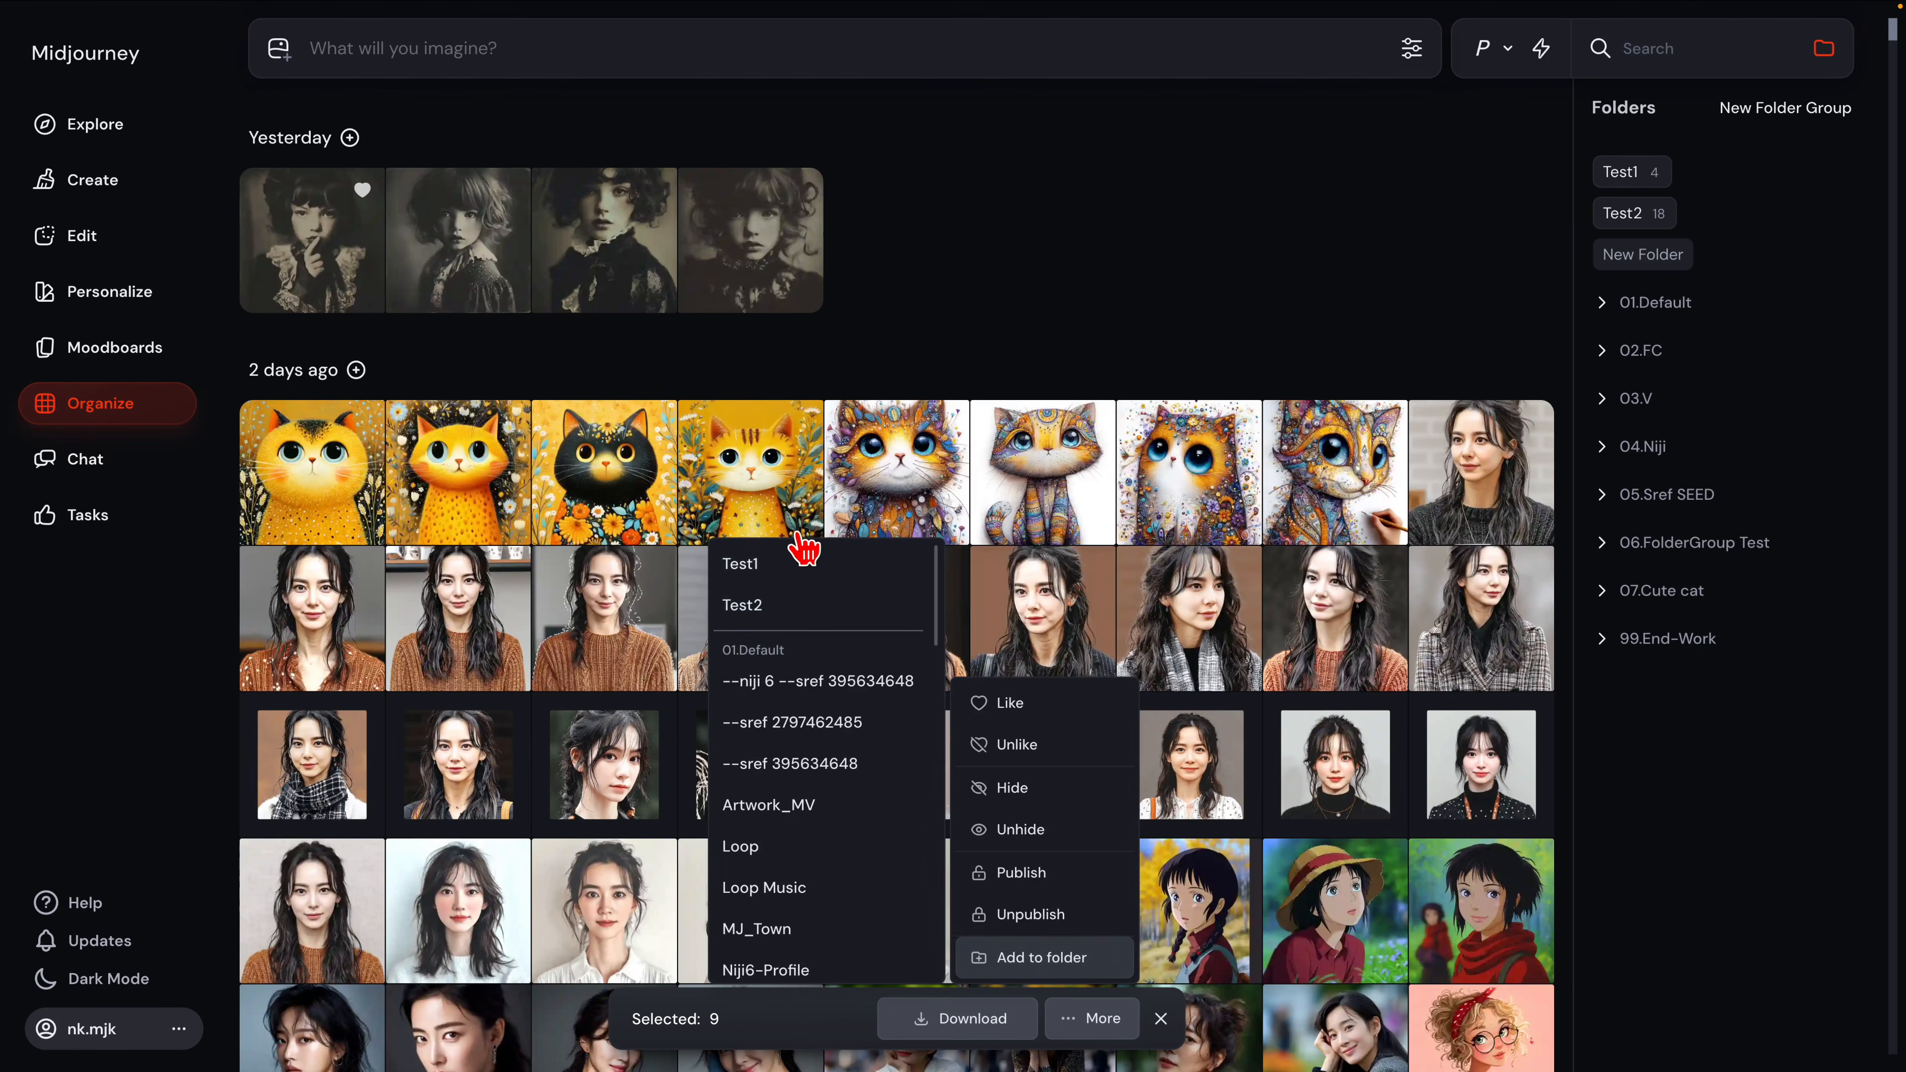
{"action": "left_click", "coordinate": [745, 578]}
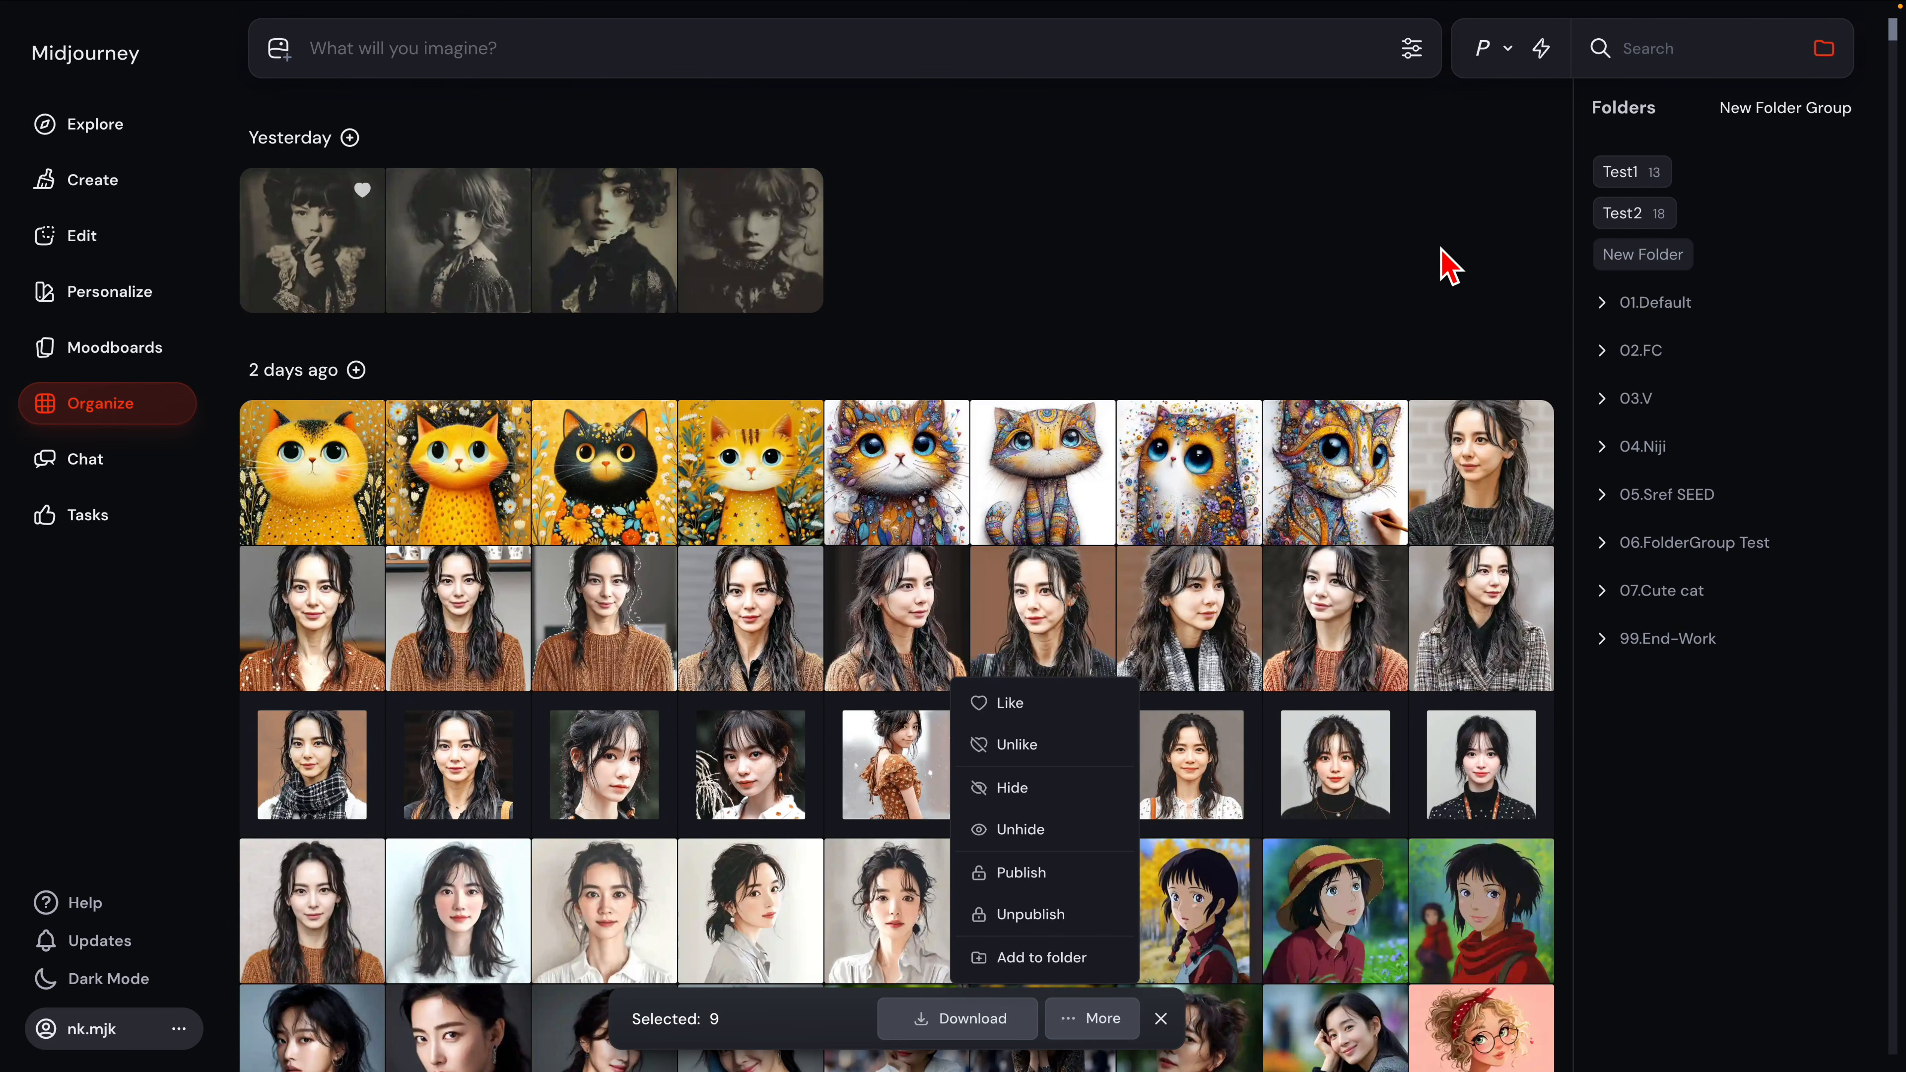
Step: Look over the options available for the Test1 folder and clear the image selection
{"action": "left_click", "coordinate": [1656, 177]}
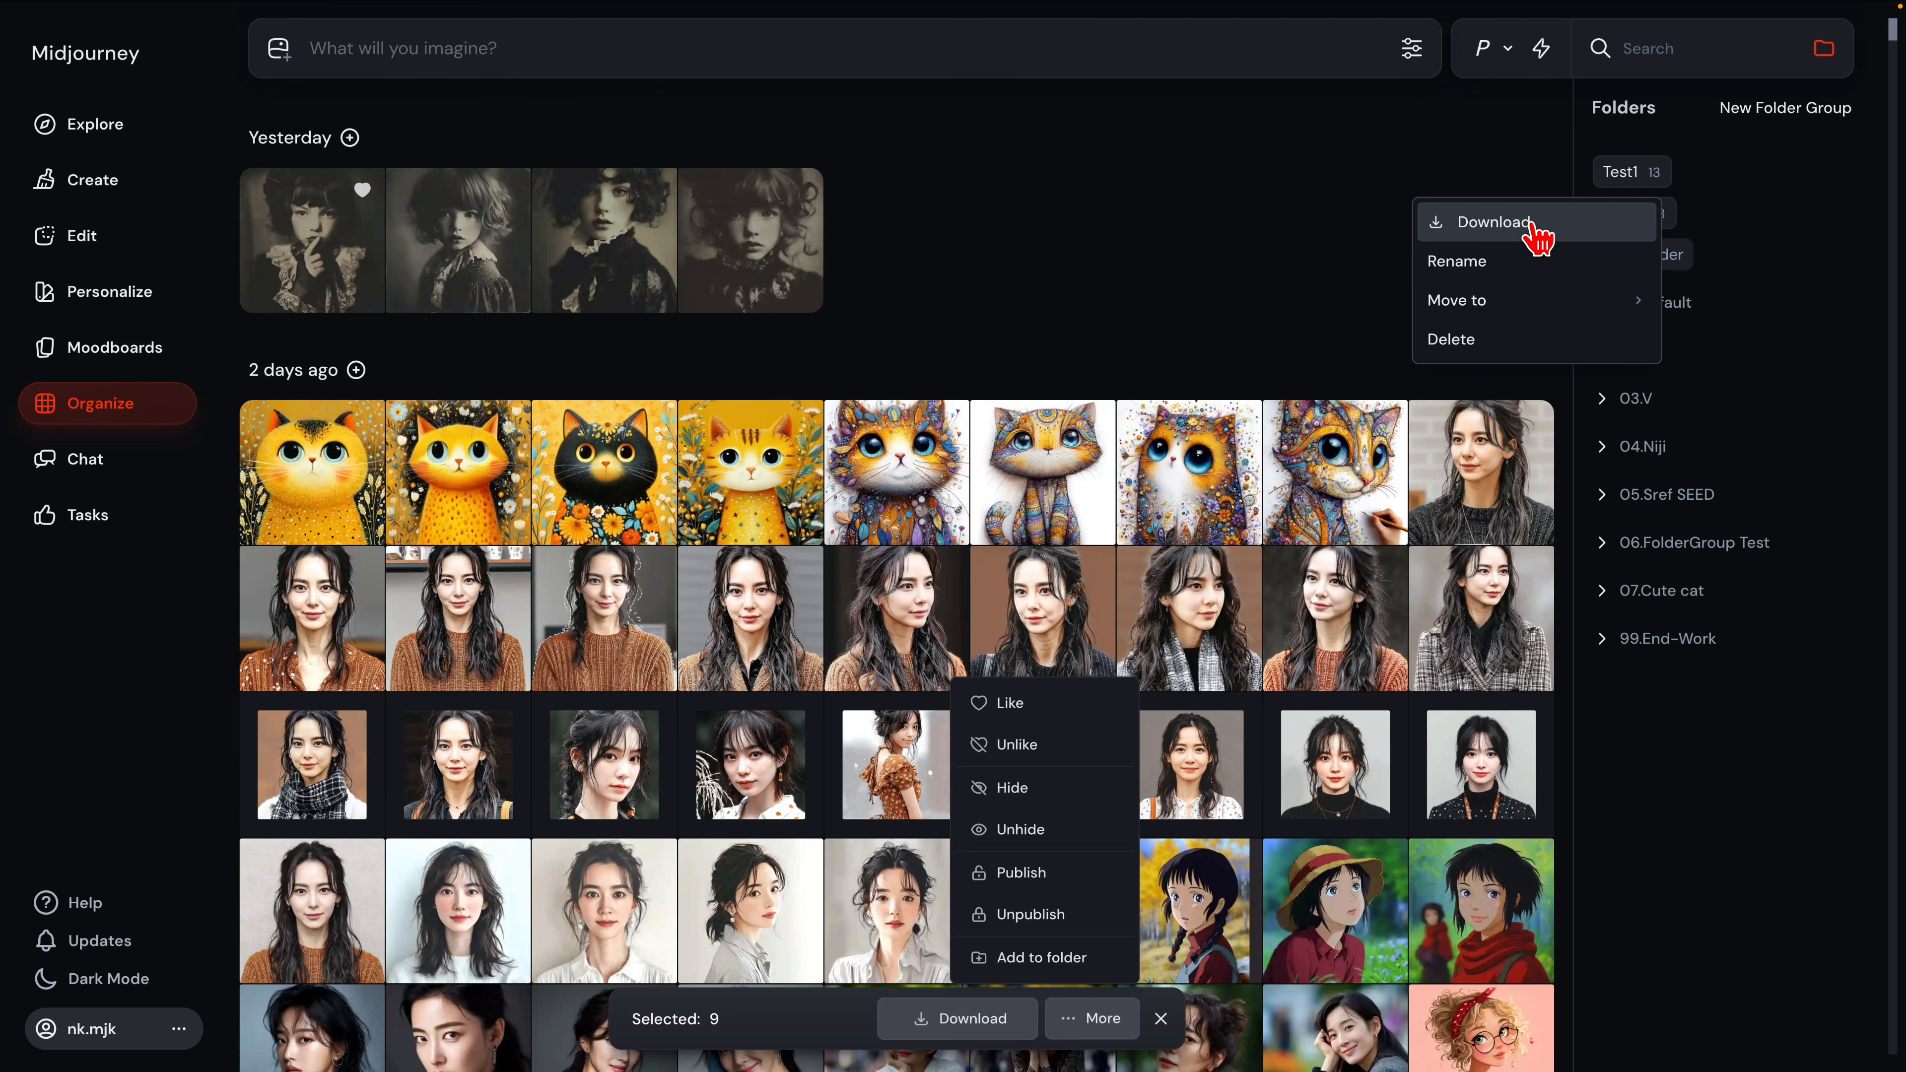
{"action": "left_click", "coordinate": [1510, 312]}
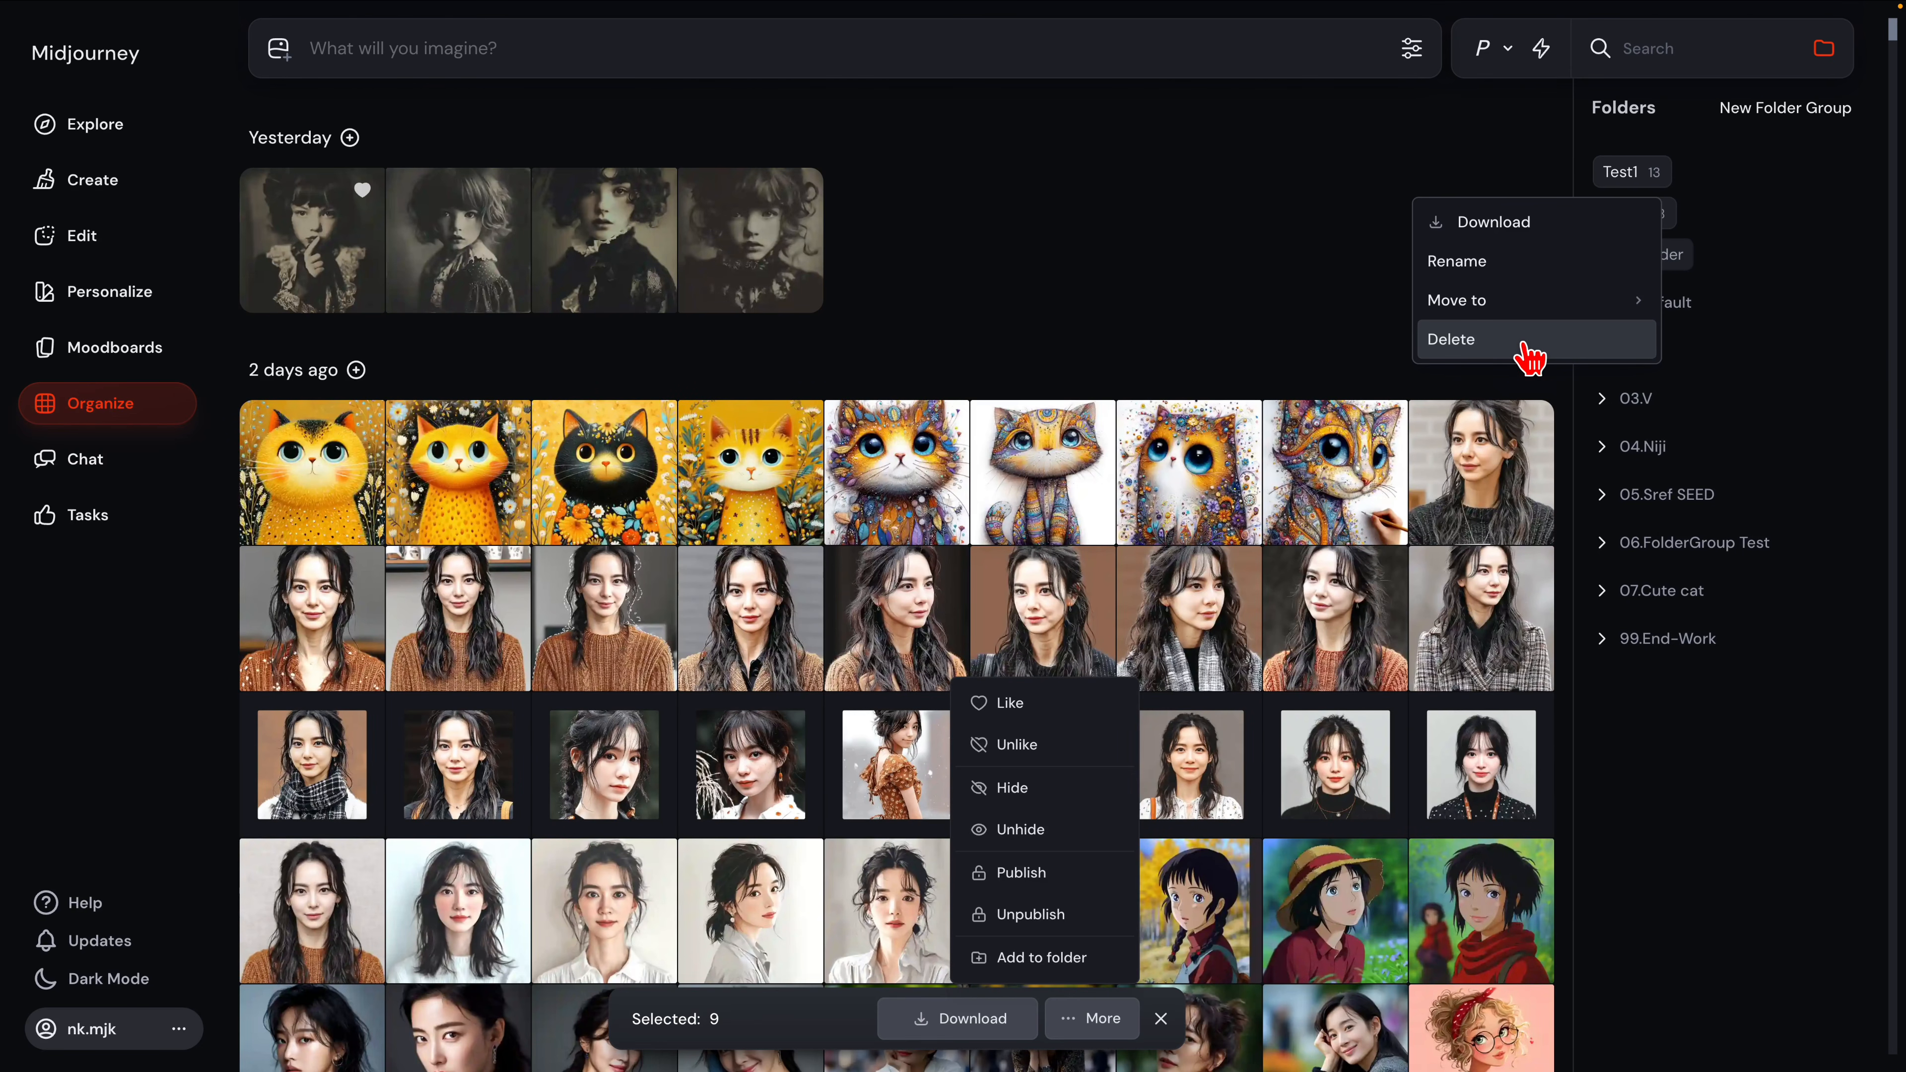
{"action": "left_click", "coordinate": [1249, 316]}
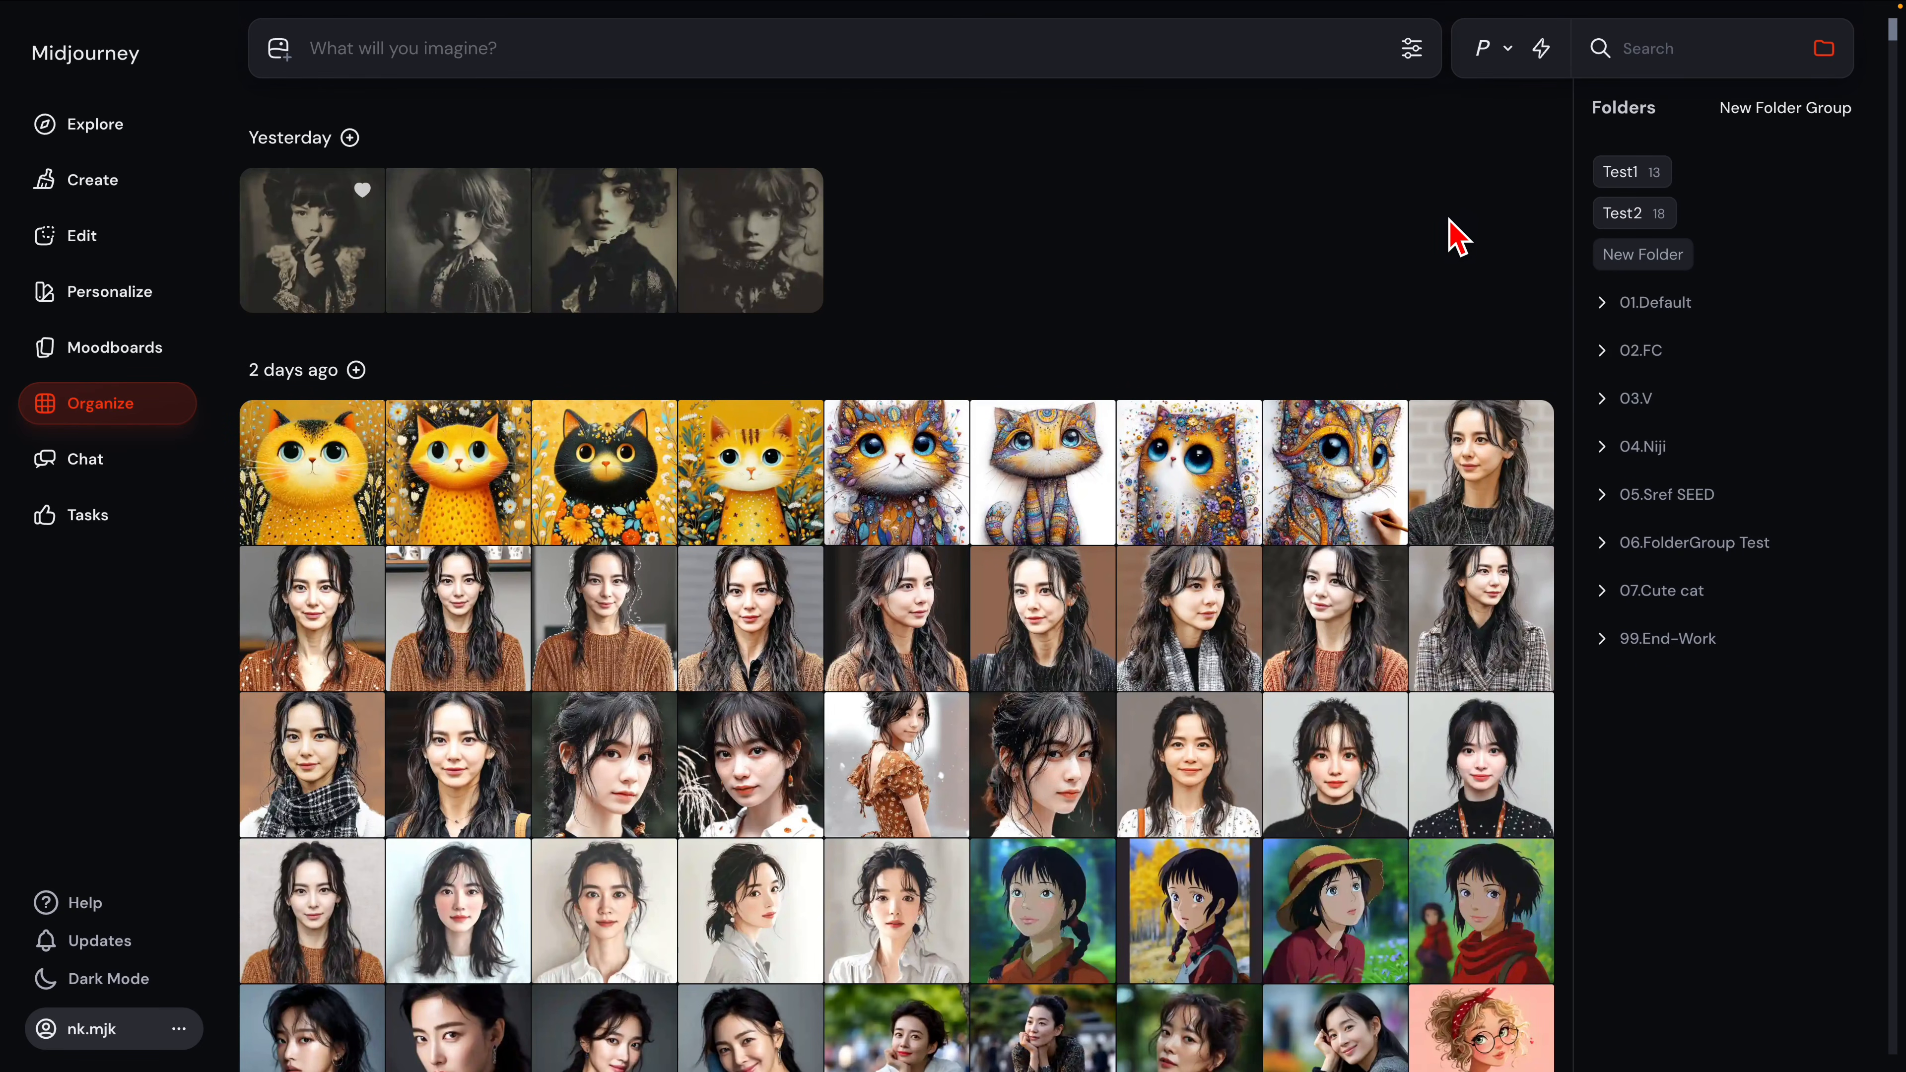
Step: Show only the images in the Test1 folder and return to the full gallery
{"action": "left_click", "coordinate": [1628, 180]}
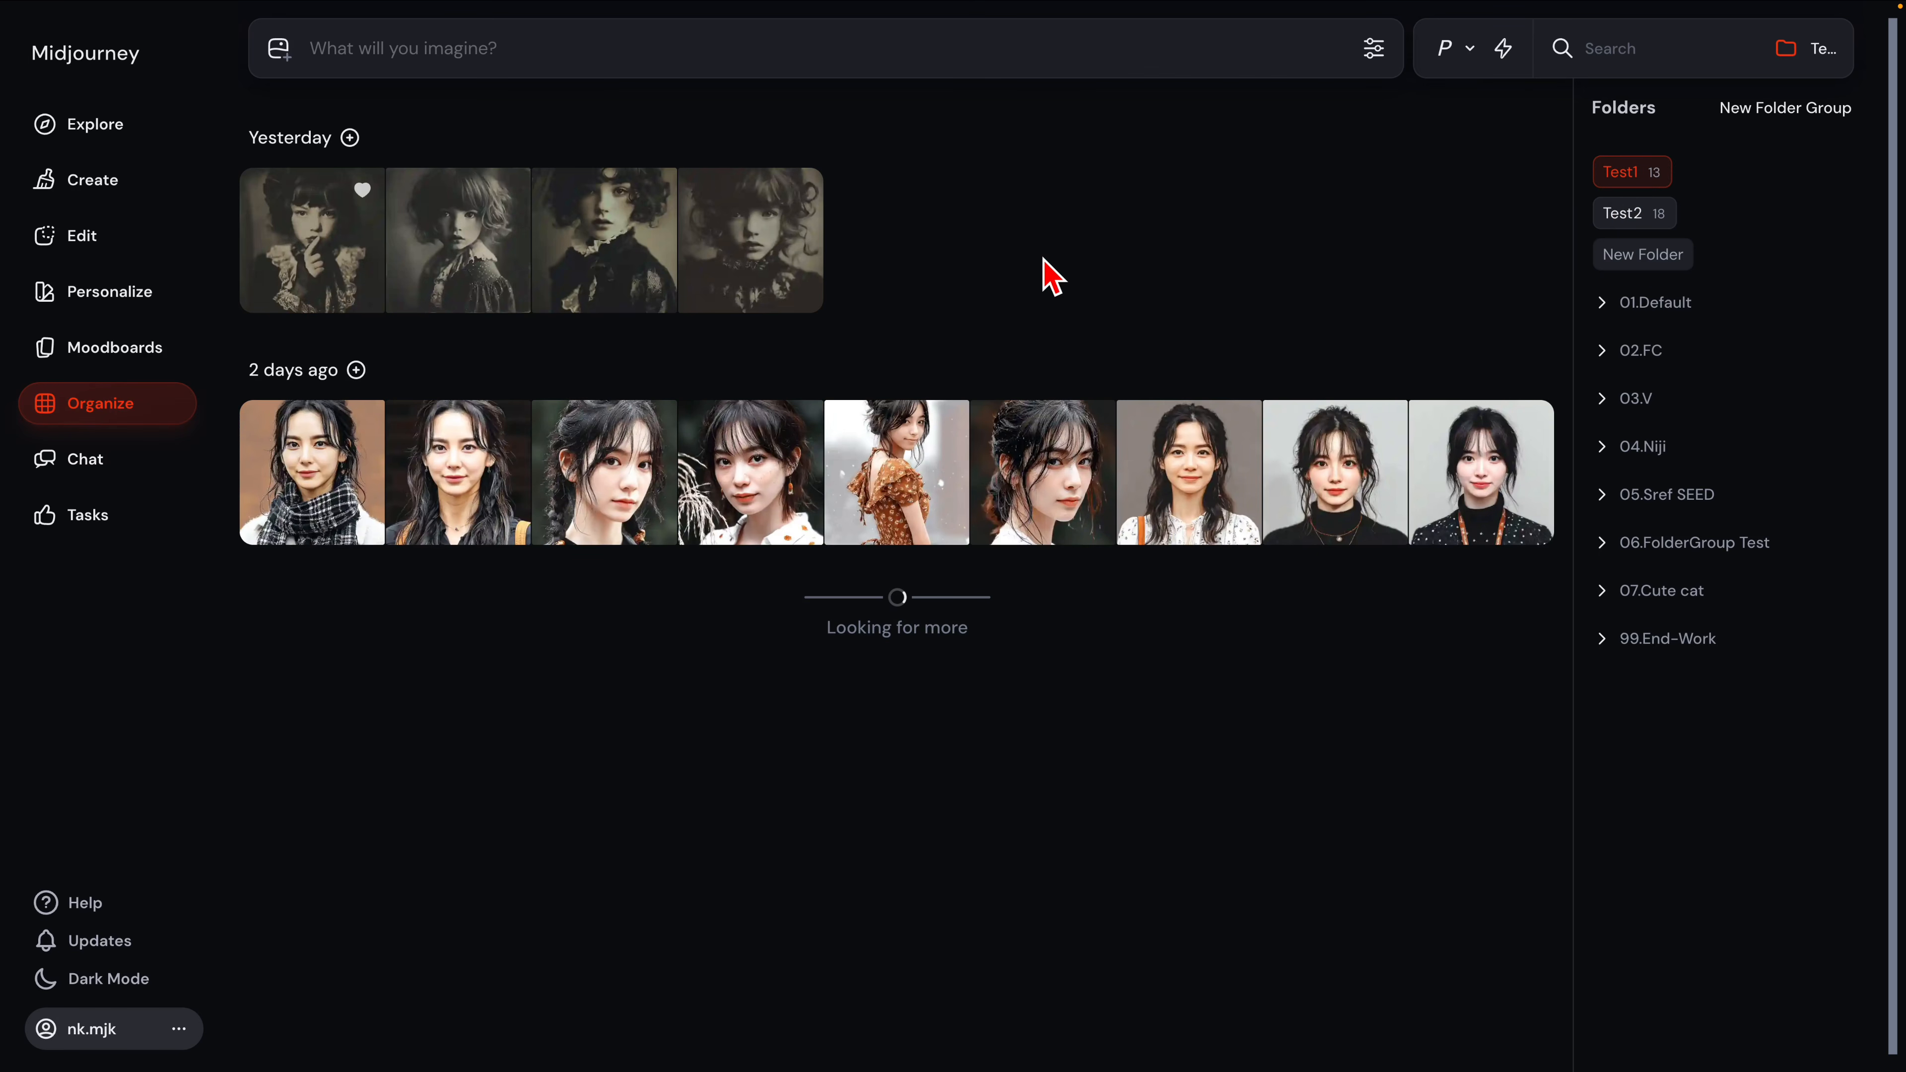
{"action": "left_click", "coordinate": [1629, 180]}
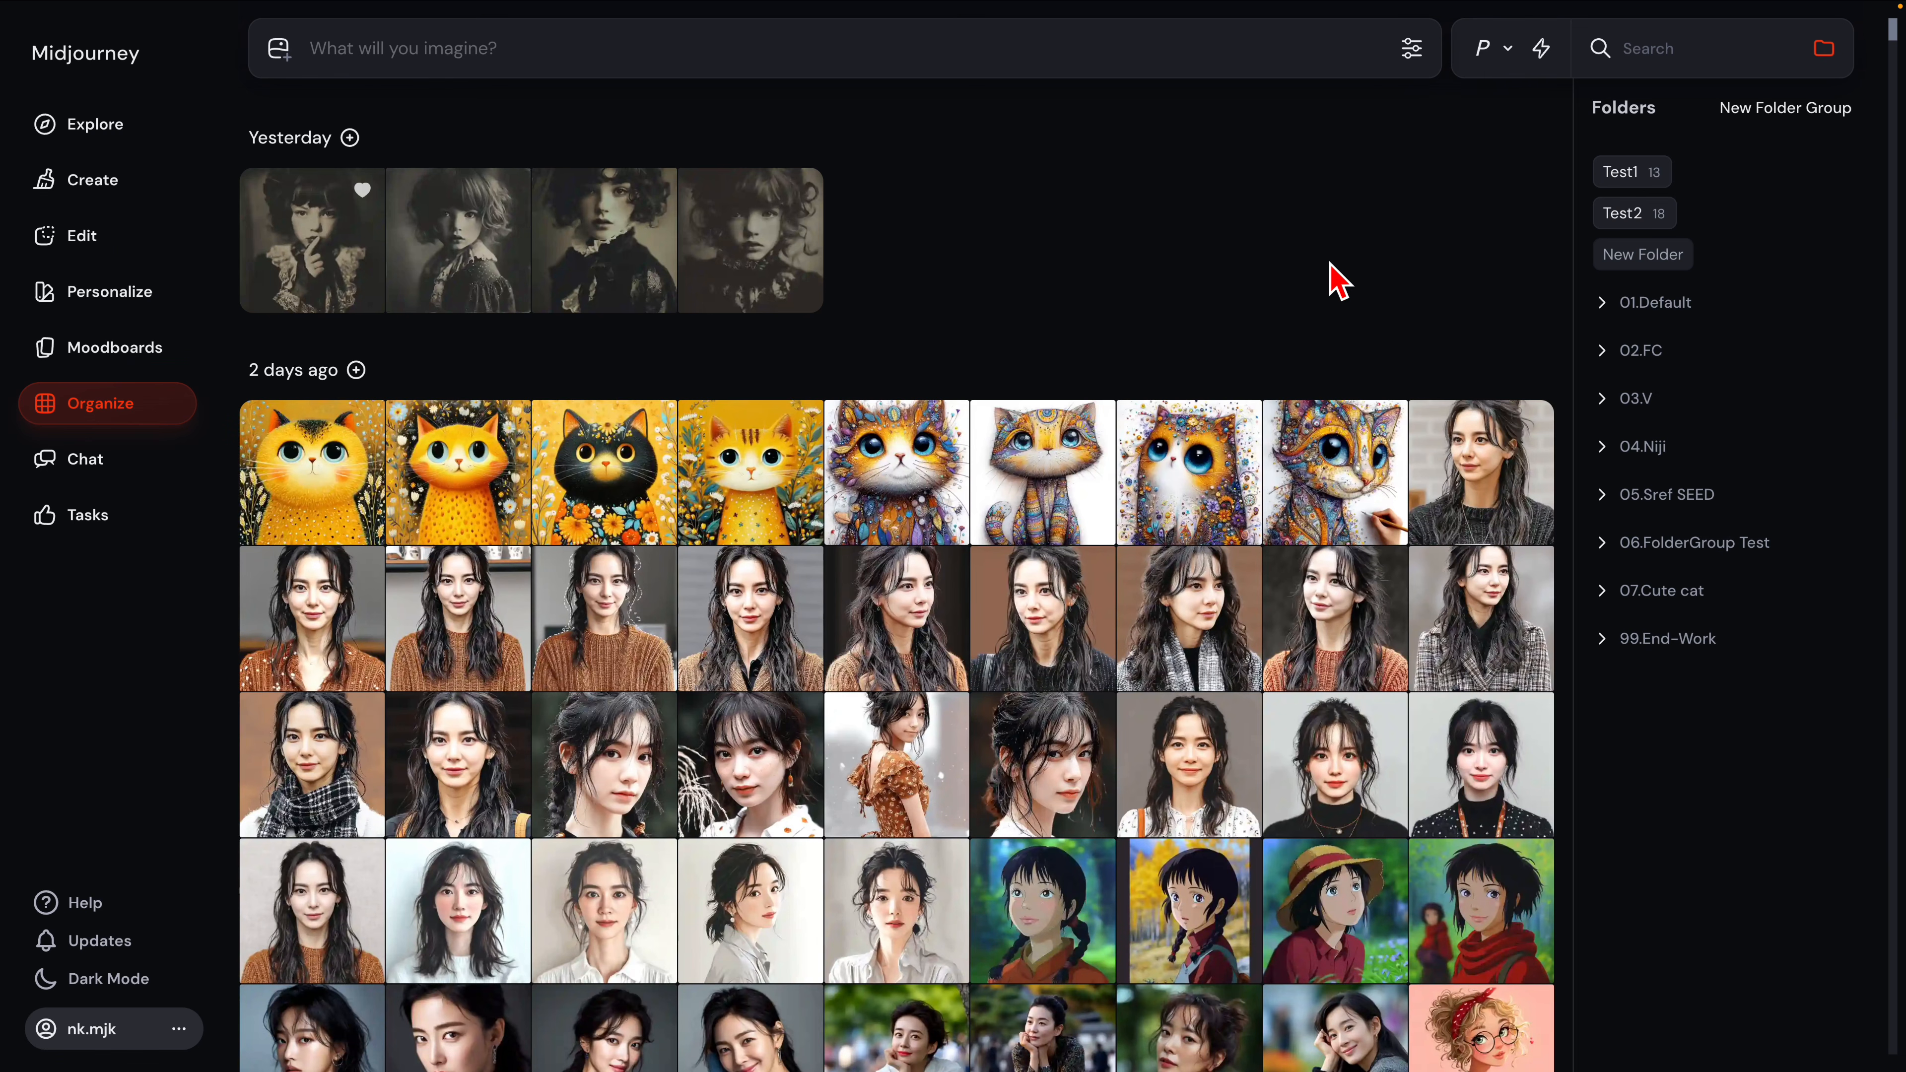
{"action": "left_click", "coordinate": [1636, 180]}
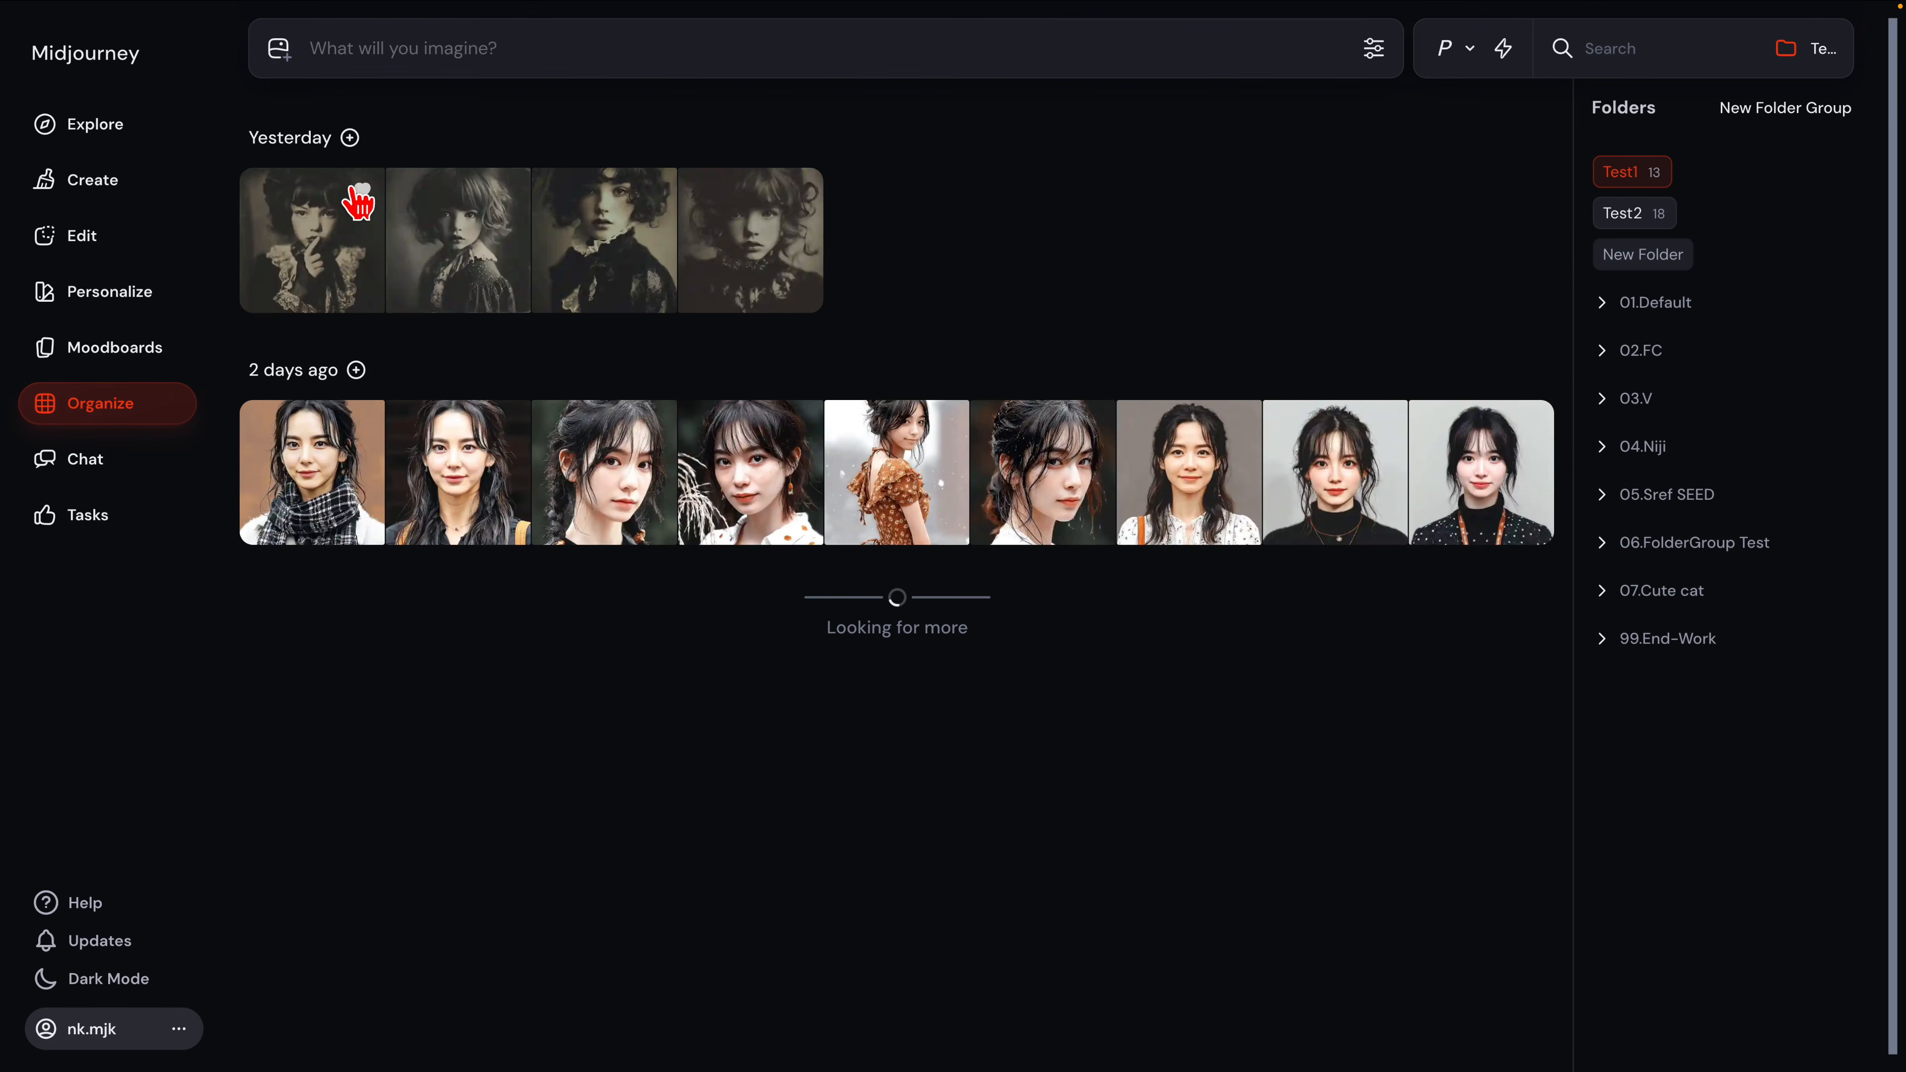
{"action": "left_click", "coordinate": [1630, 176]}
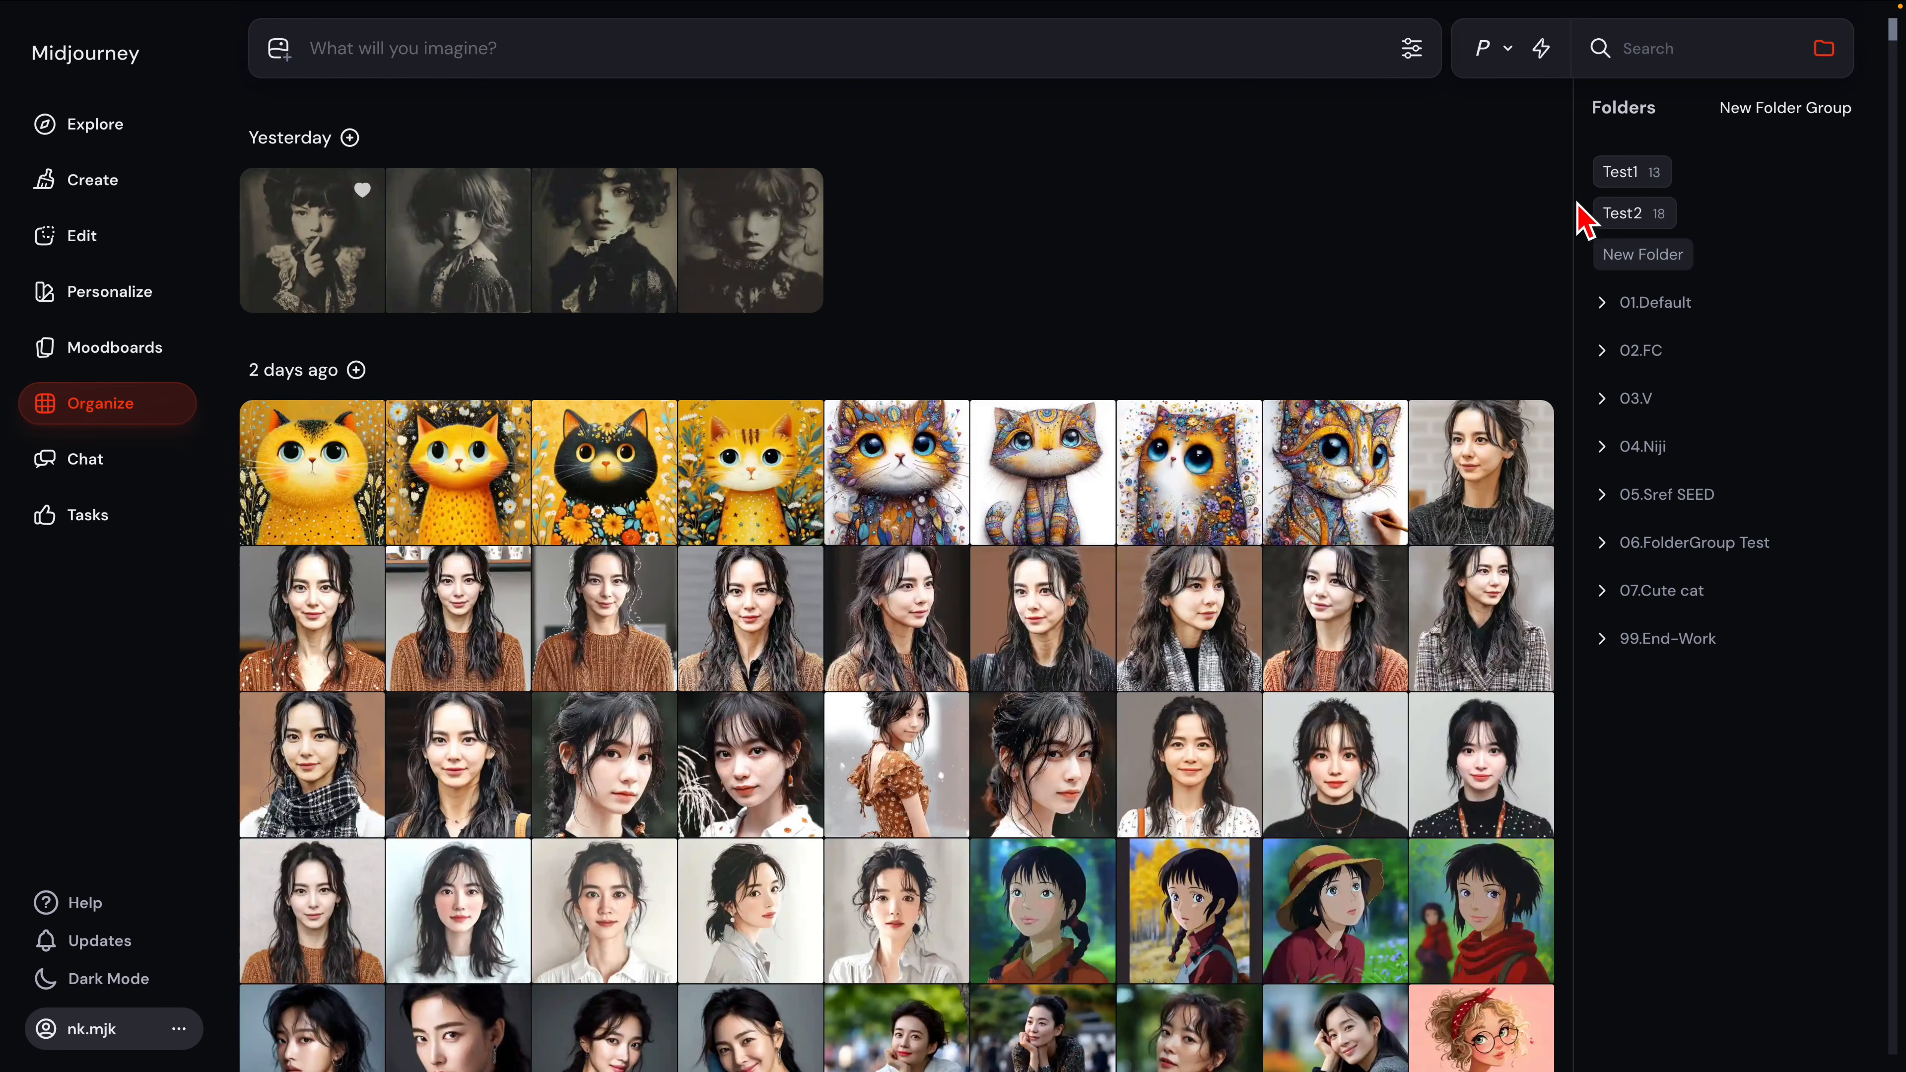
Step: Add the eight cat images from 2 days ago to Test1 and open the first multicoloured cat image
{"action": "left_click_drag", "start_coordinate": [221, 417], "coordinate": [1635, 178]}
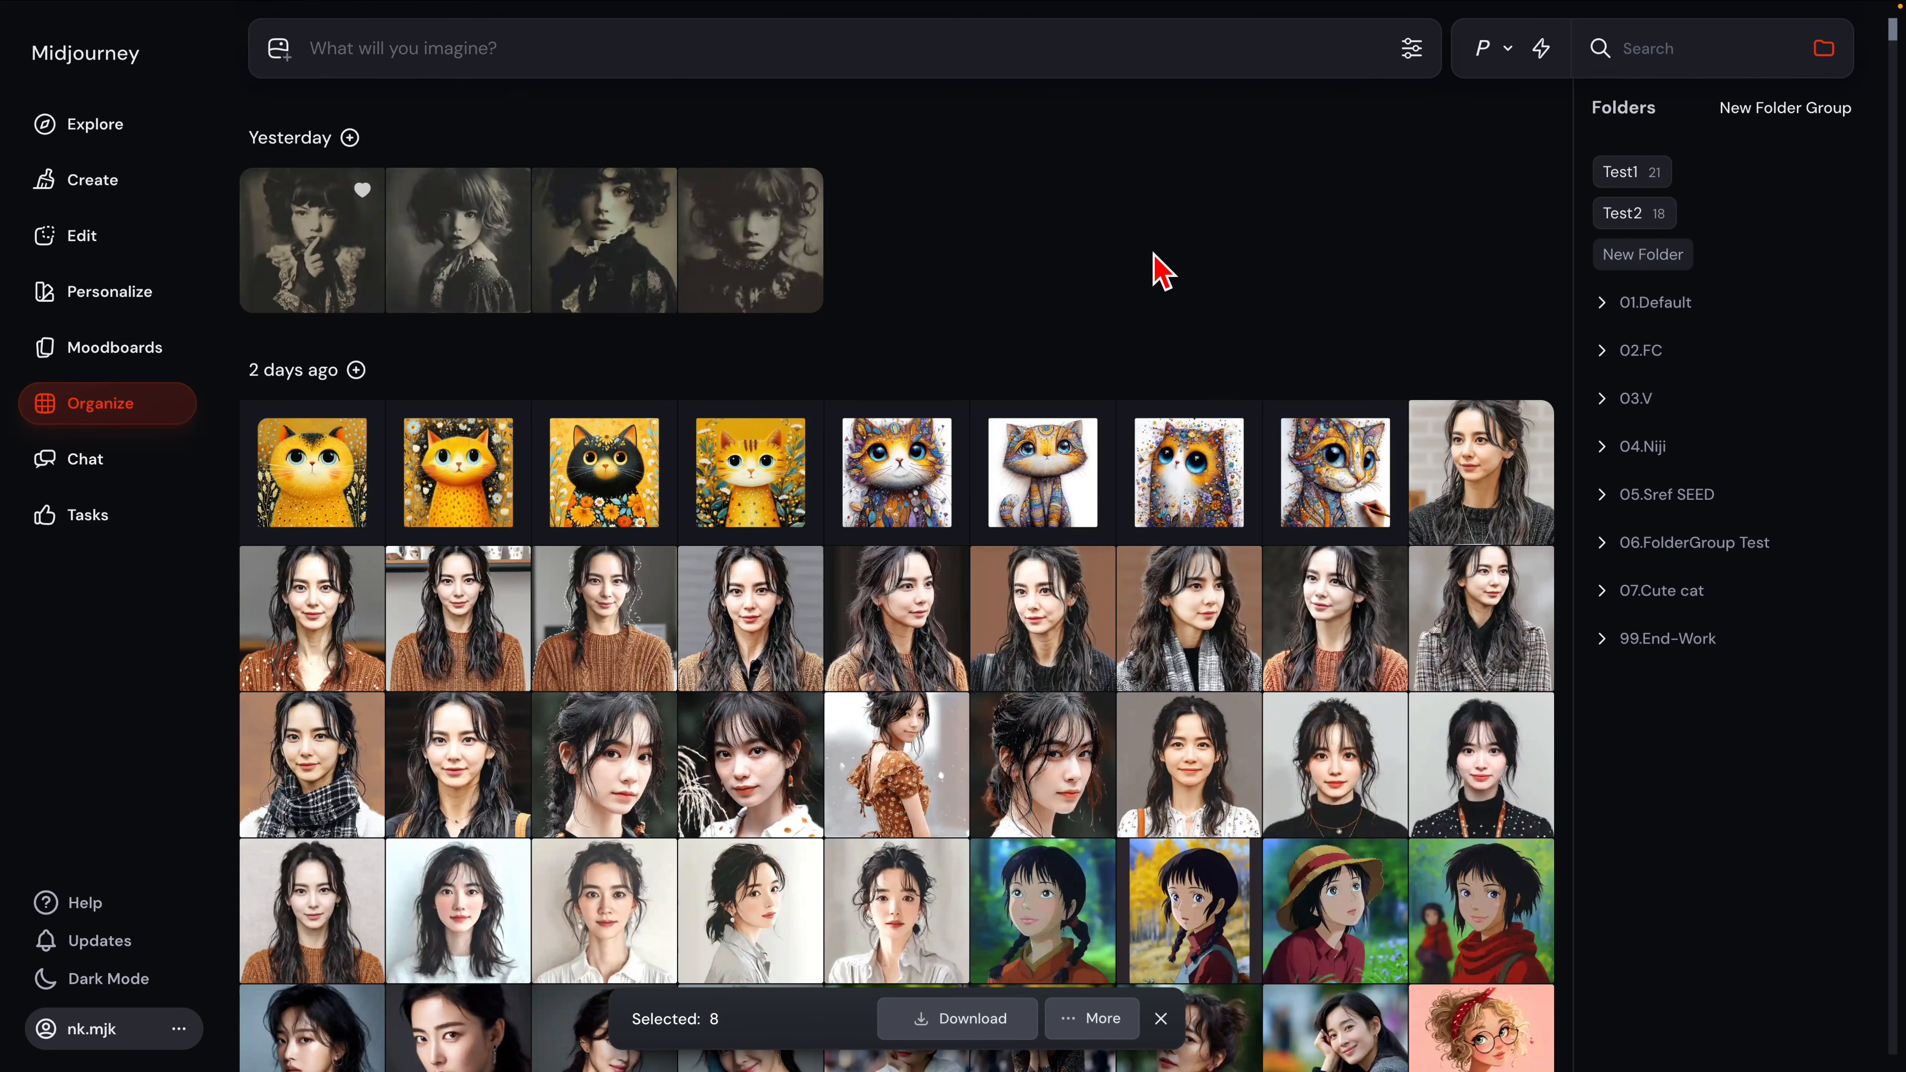
{"action": "left_click", "coordinate": [921, 499]}
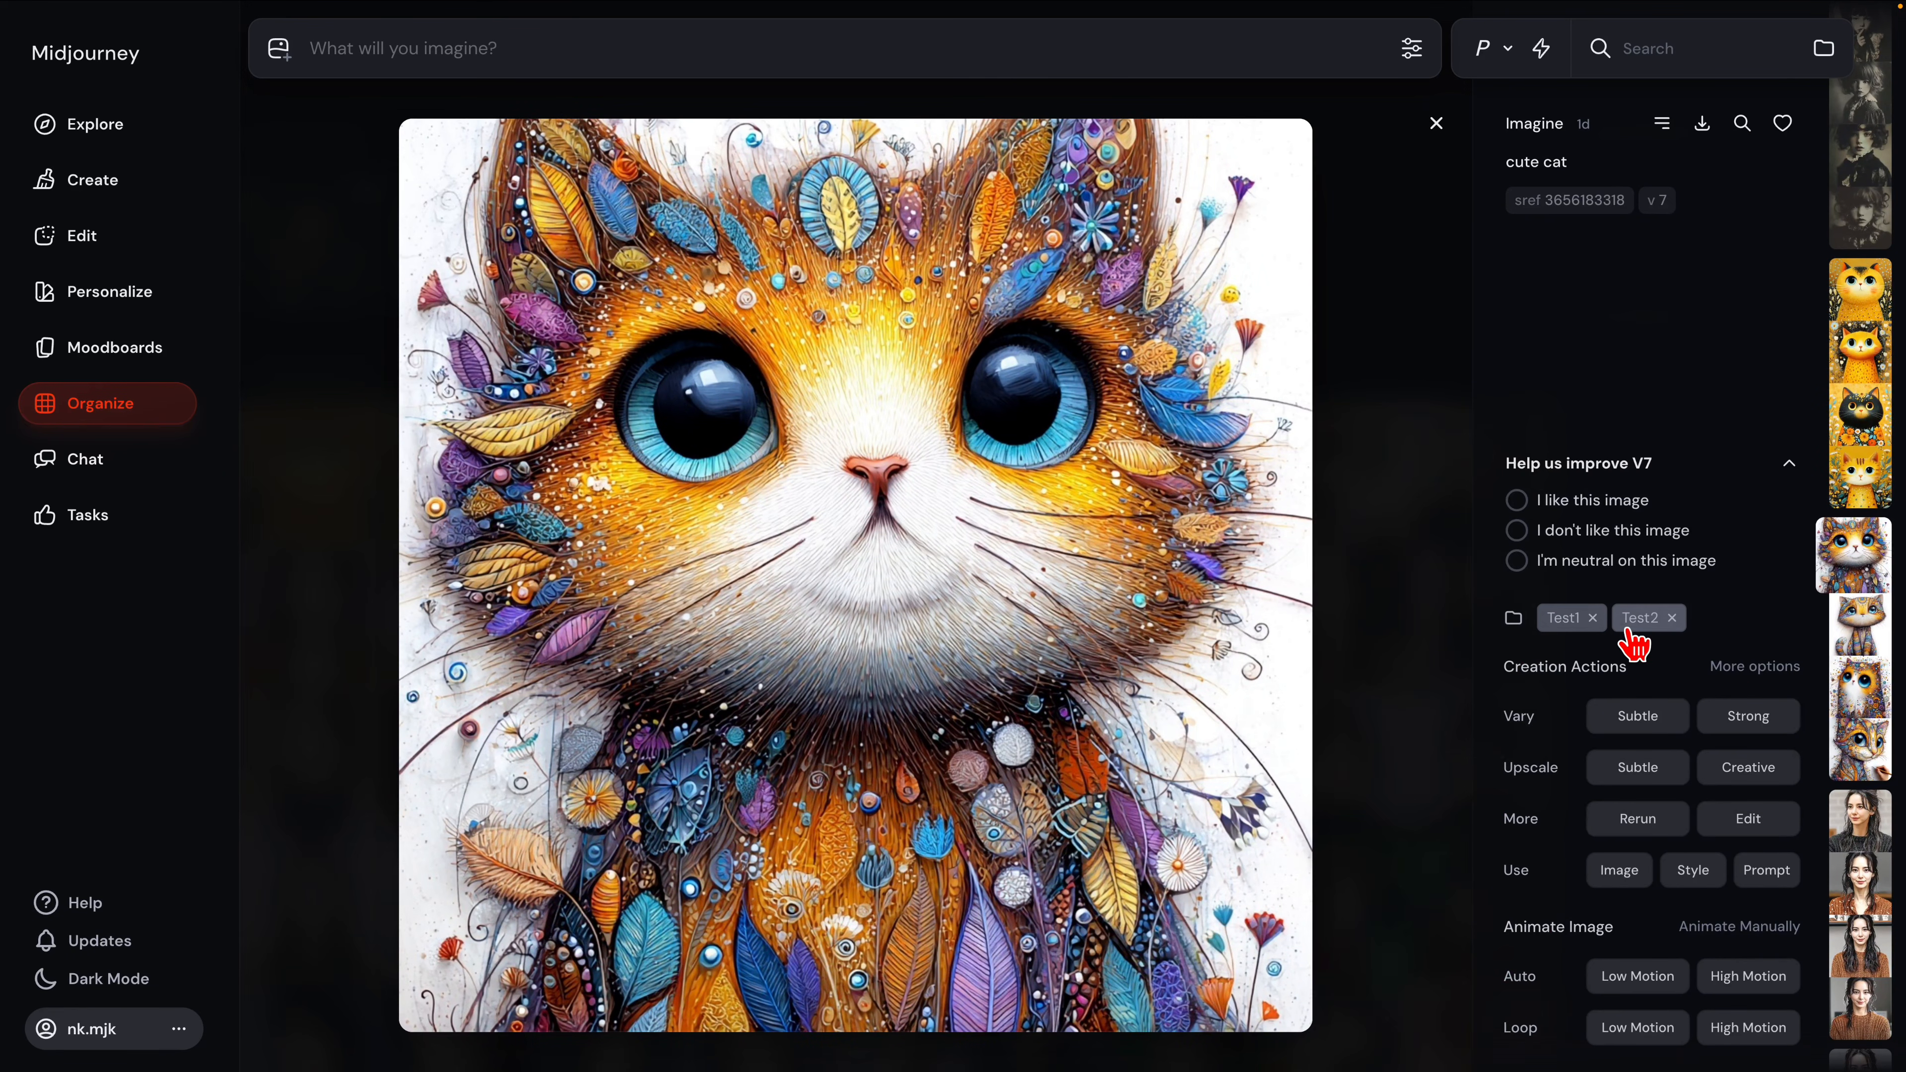
Step: Add the opened cat image to the Loop folder, remove it from Loop, and return to the gallery
{"action": "left_click", "coordinate": [1521, 627]}
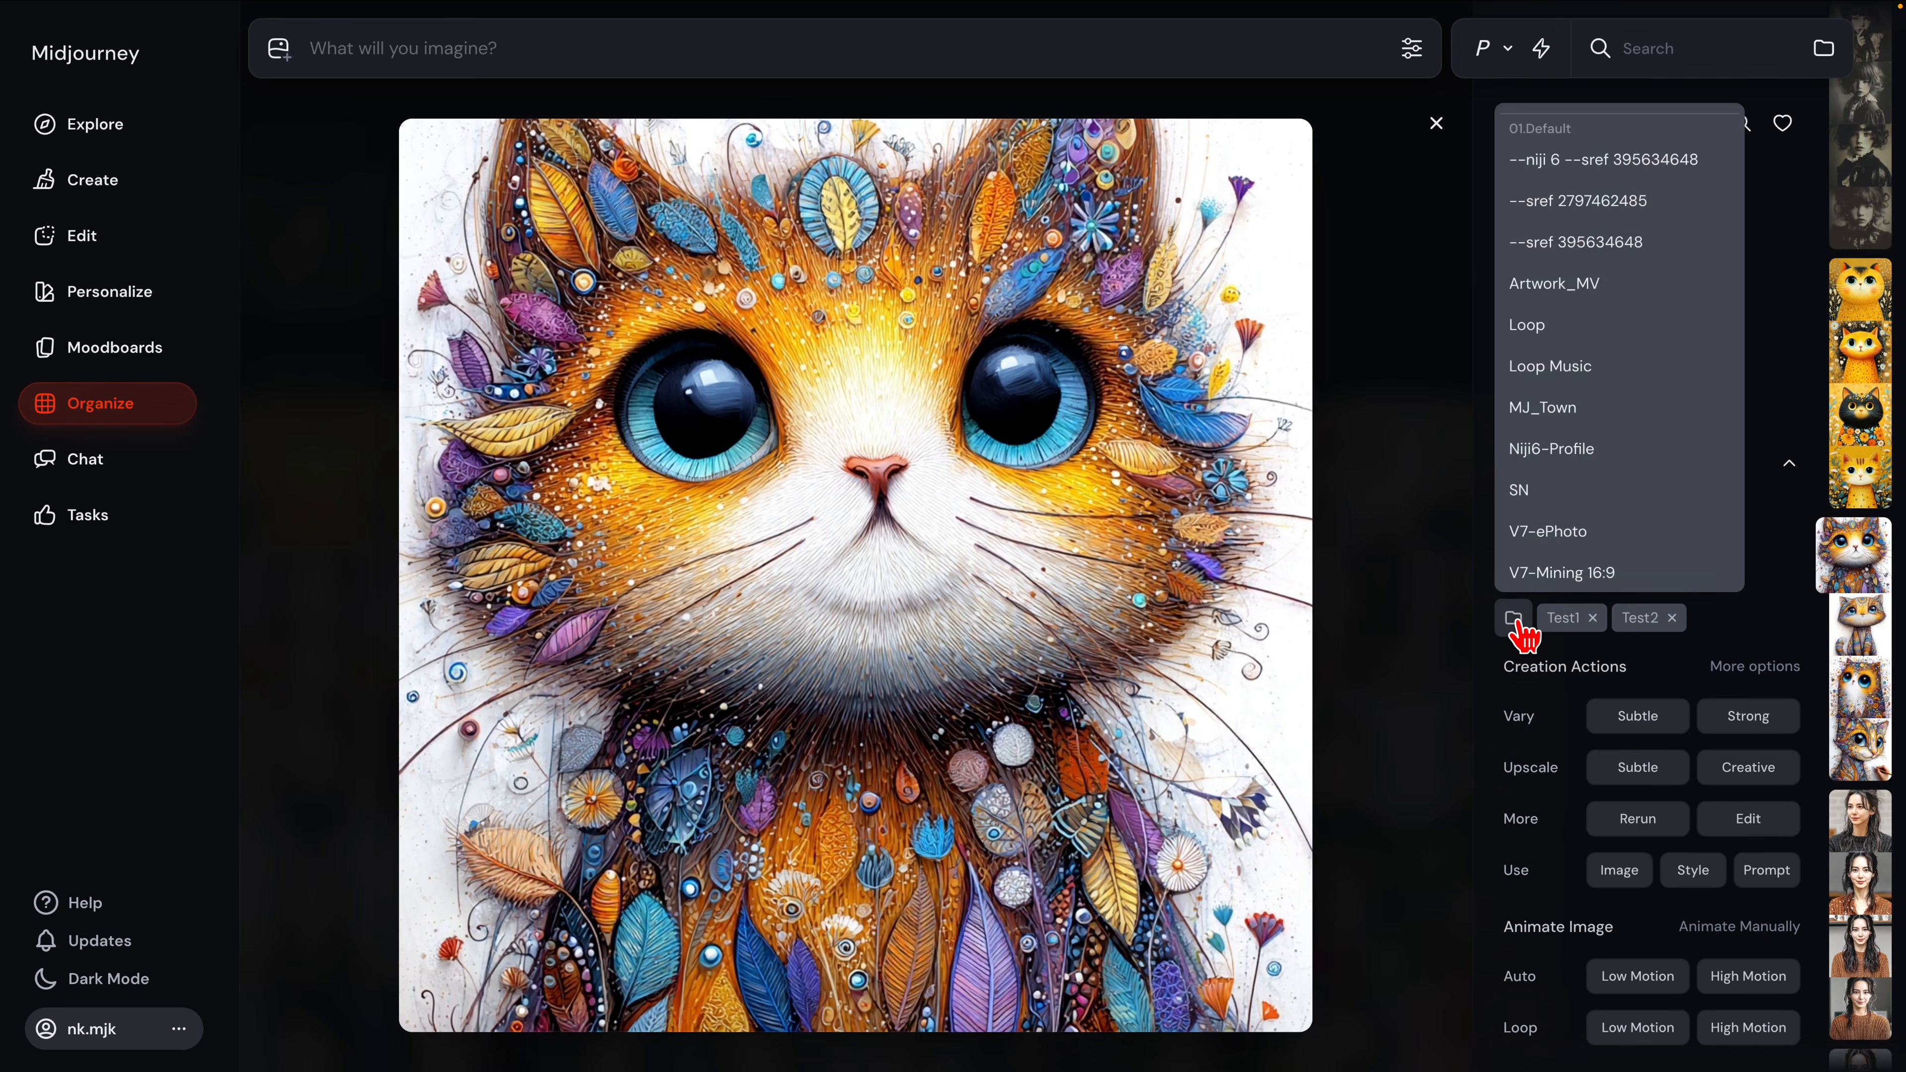
{"action": "left_click", "coordinate": [1571, 334]}
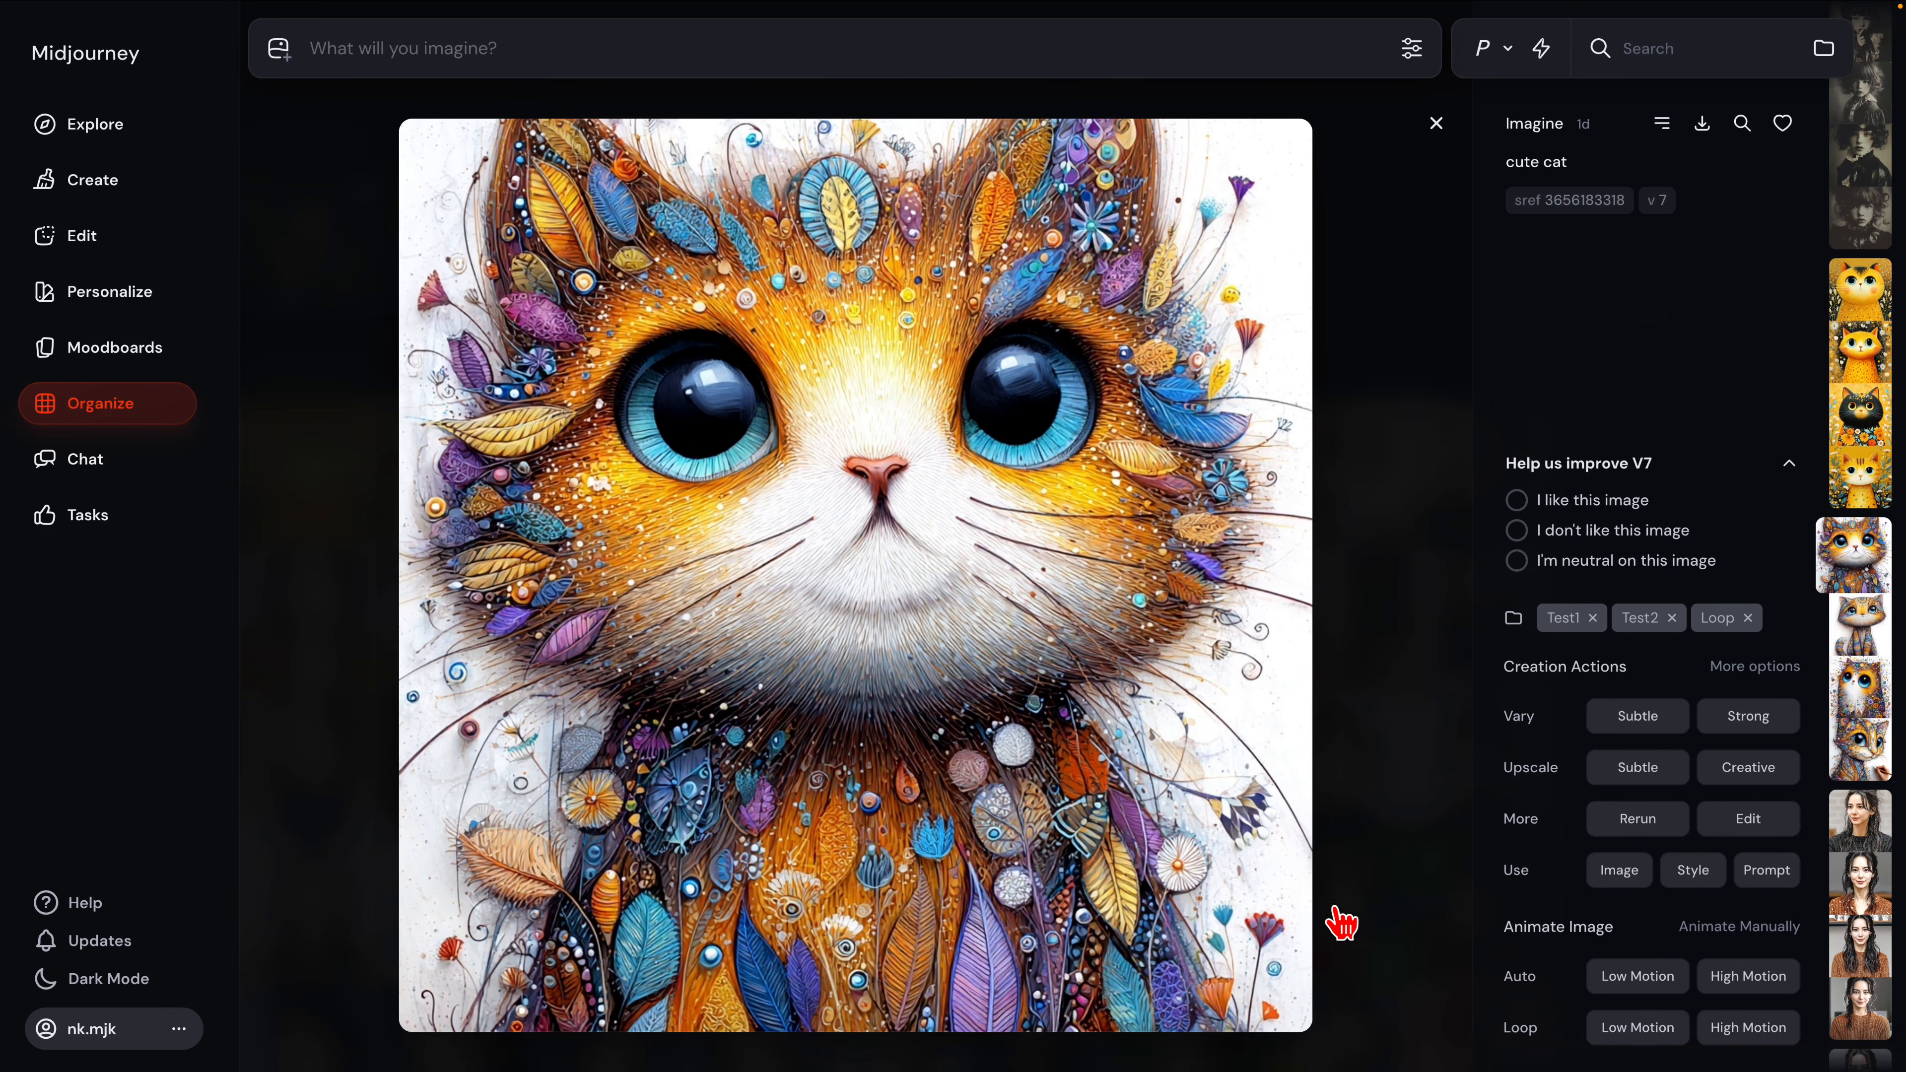
{"action": "left_click", "coordinate": [1747, 617]}
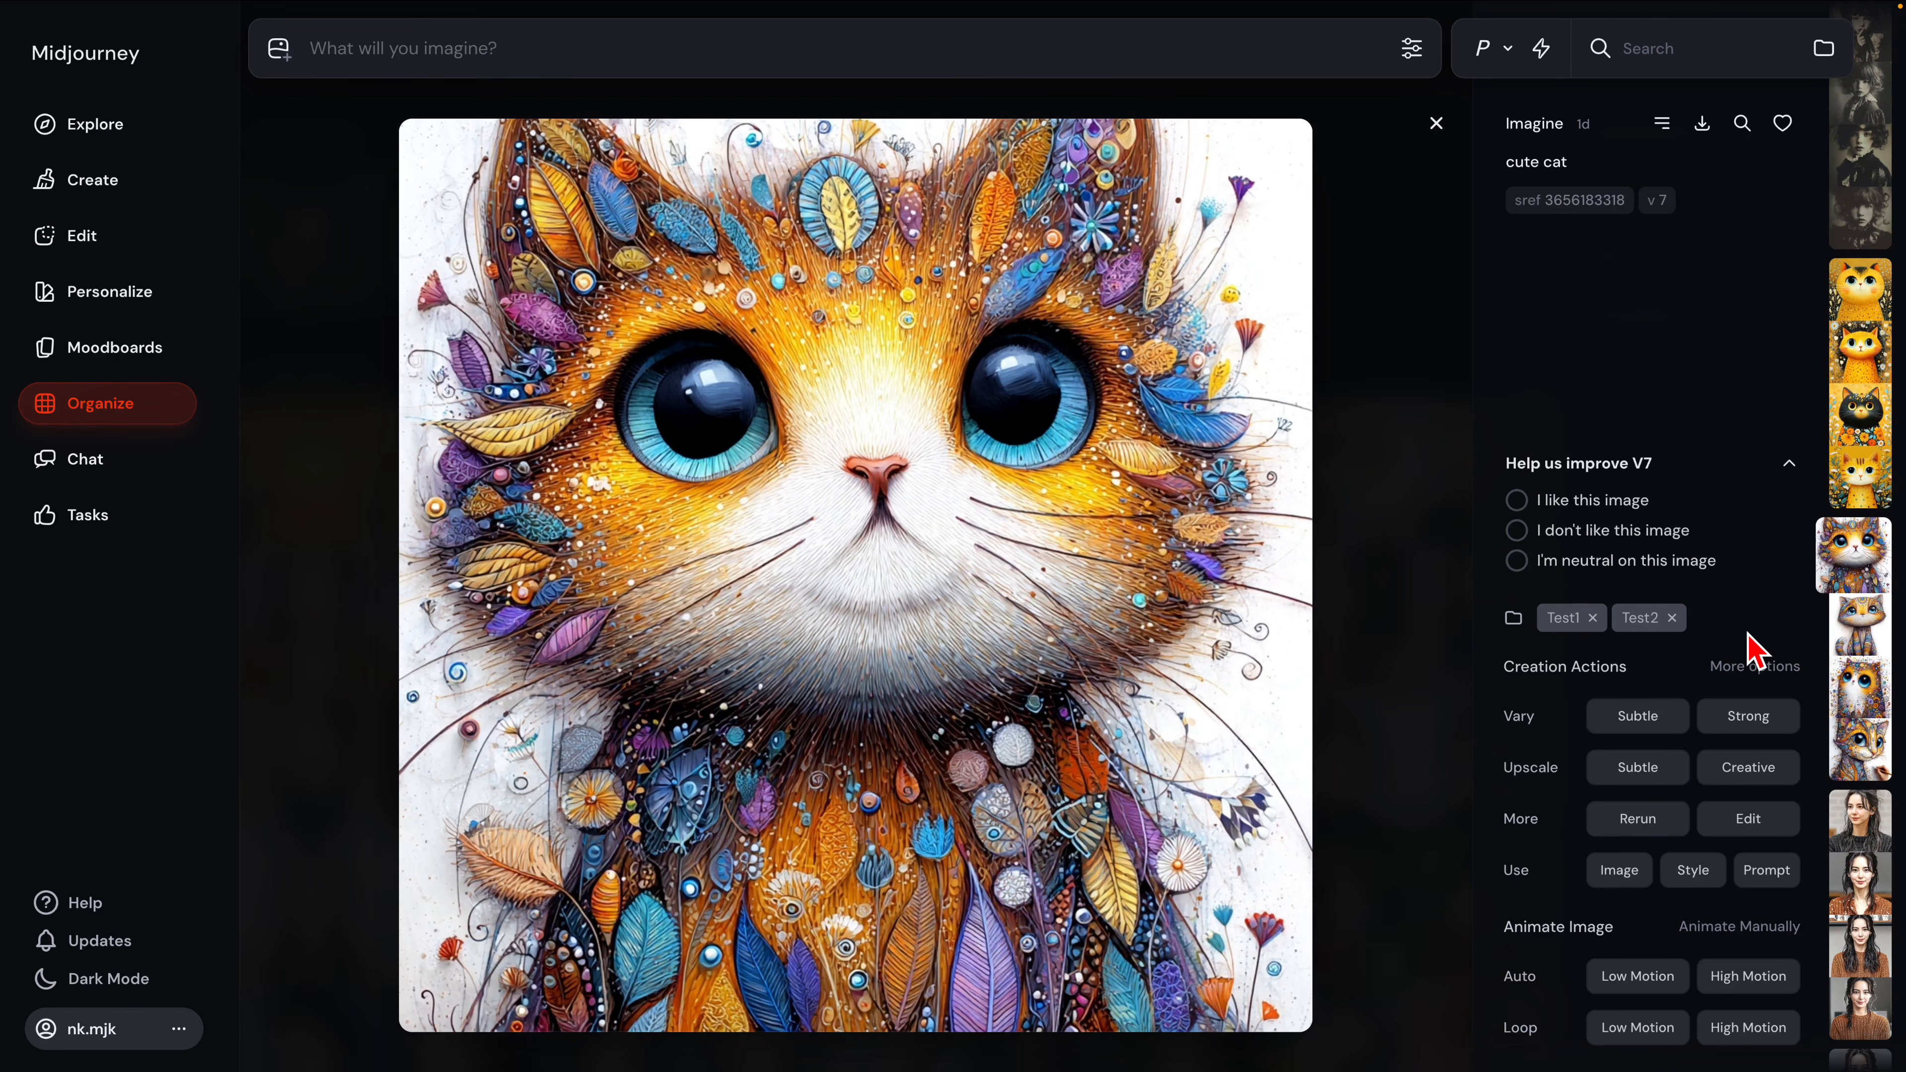
{"action": "key", "text": "Escape"}
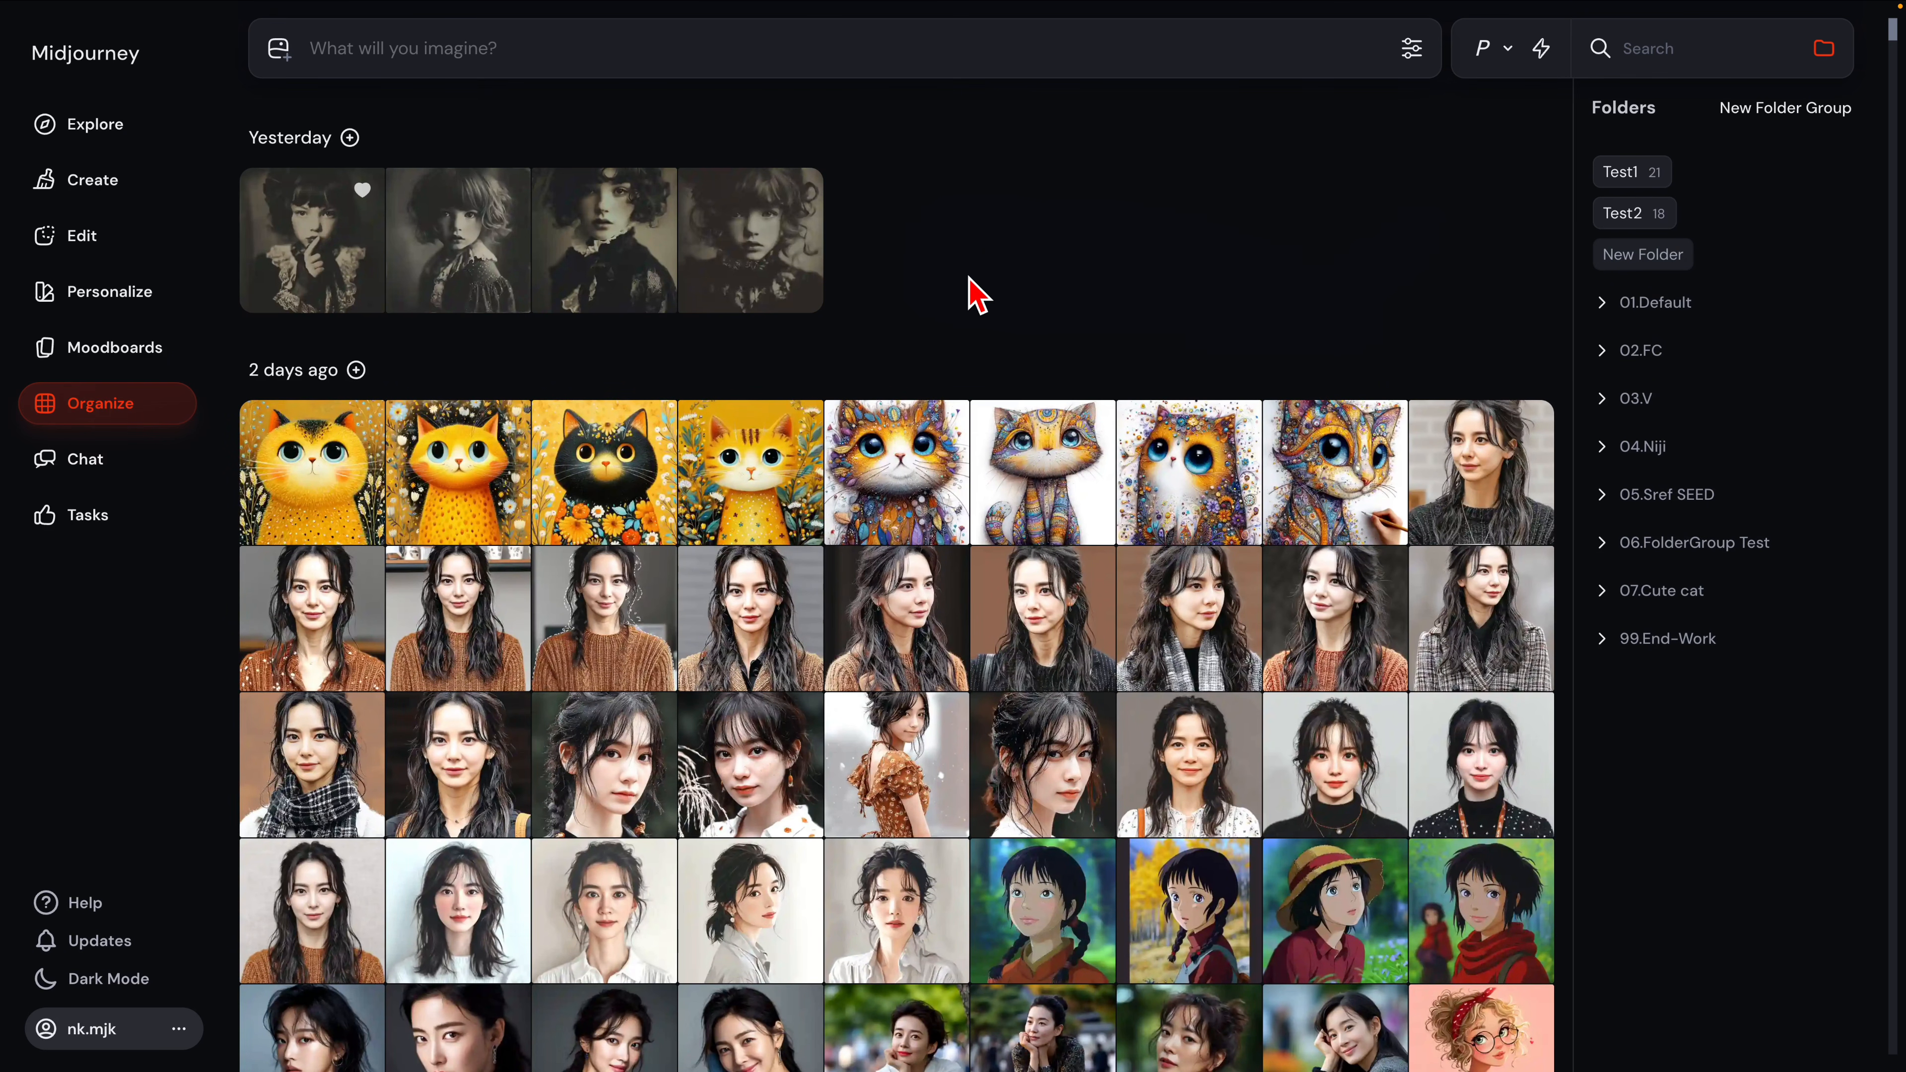
Step: Delete the Test1 folder and confirm the deletion
{"action": "left_click", "coordinate": [1662, 212]}
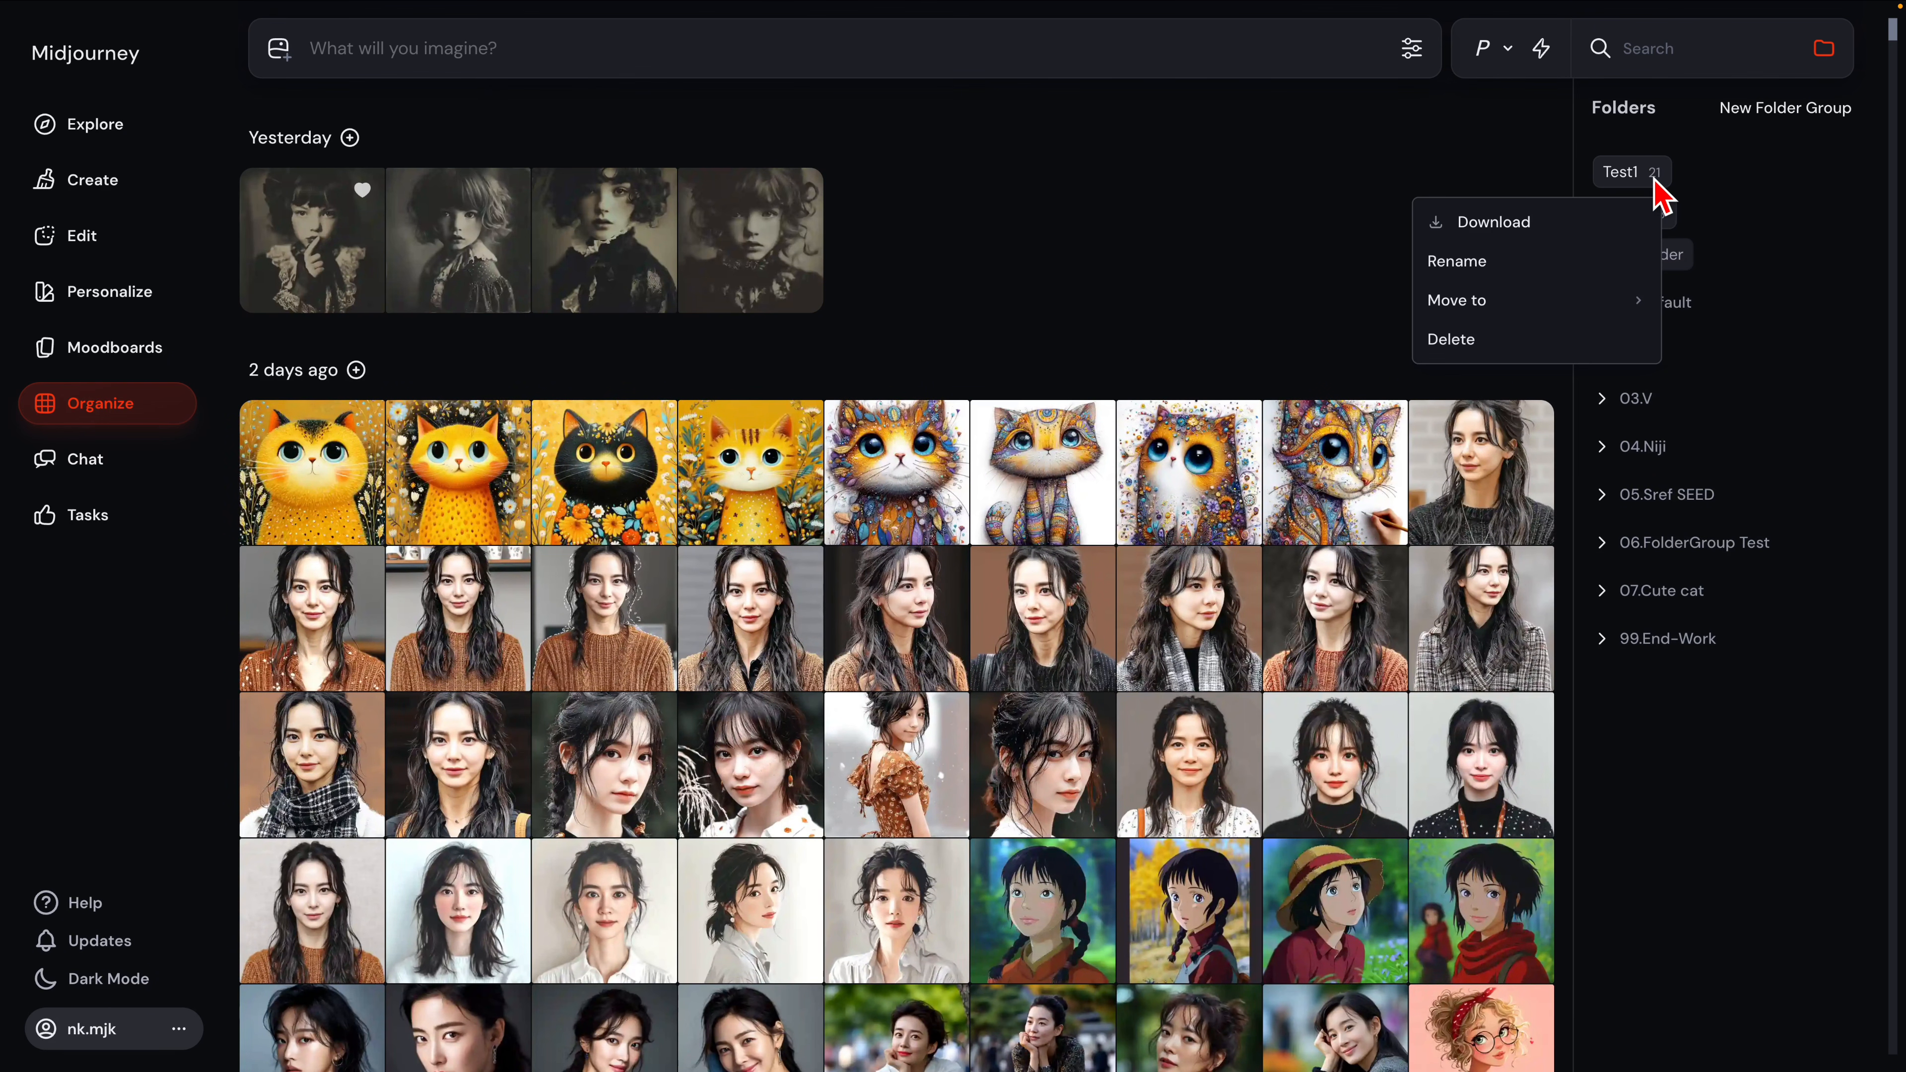
{"action": "left_click", "coordinate": [1539, 353]}
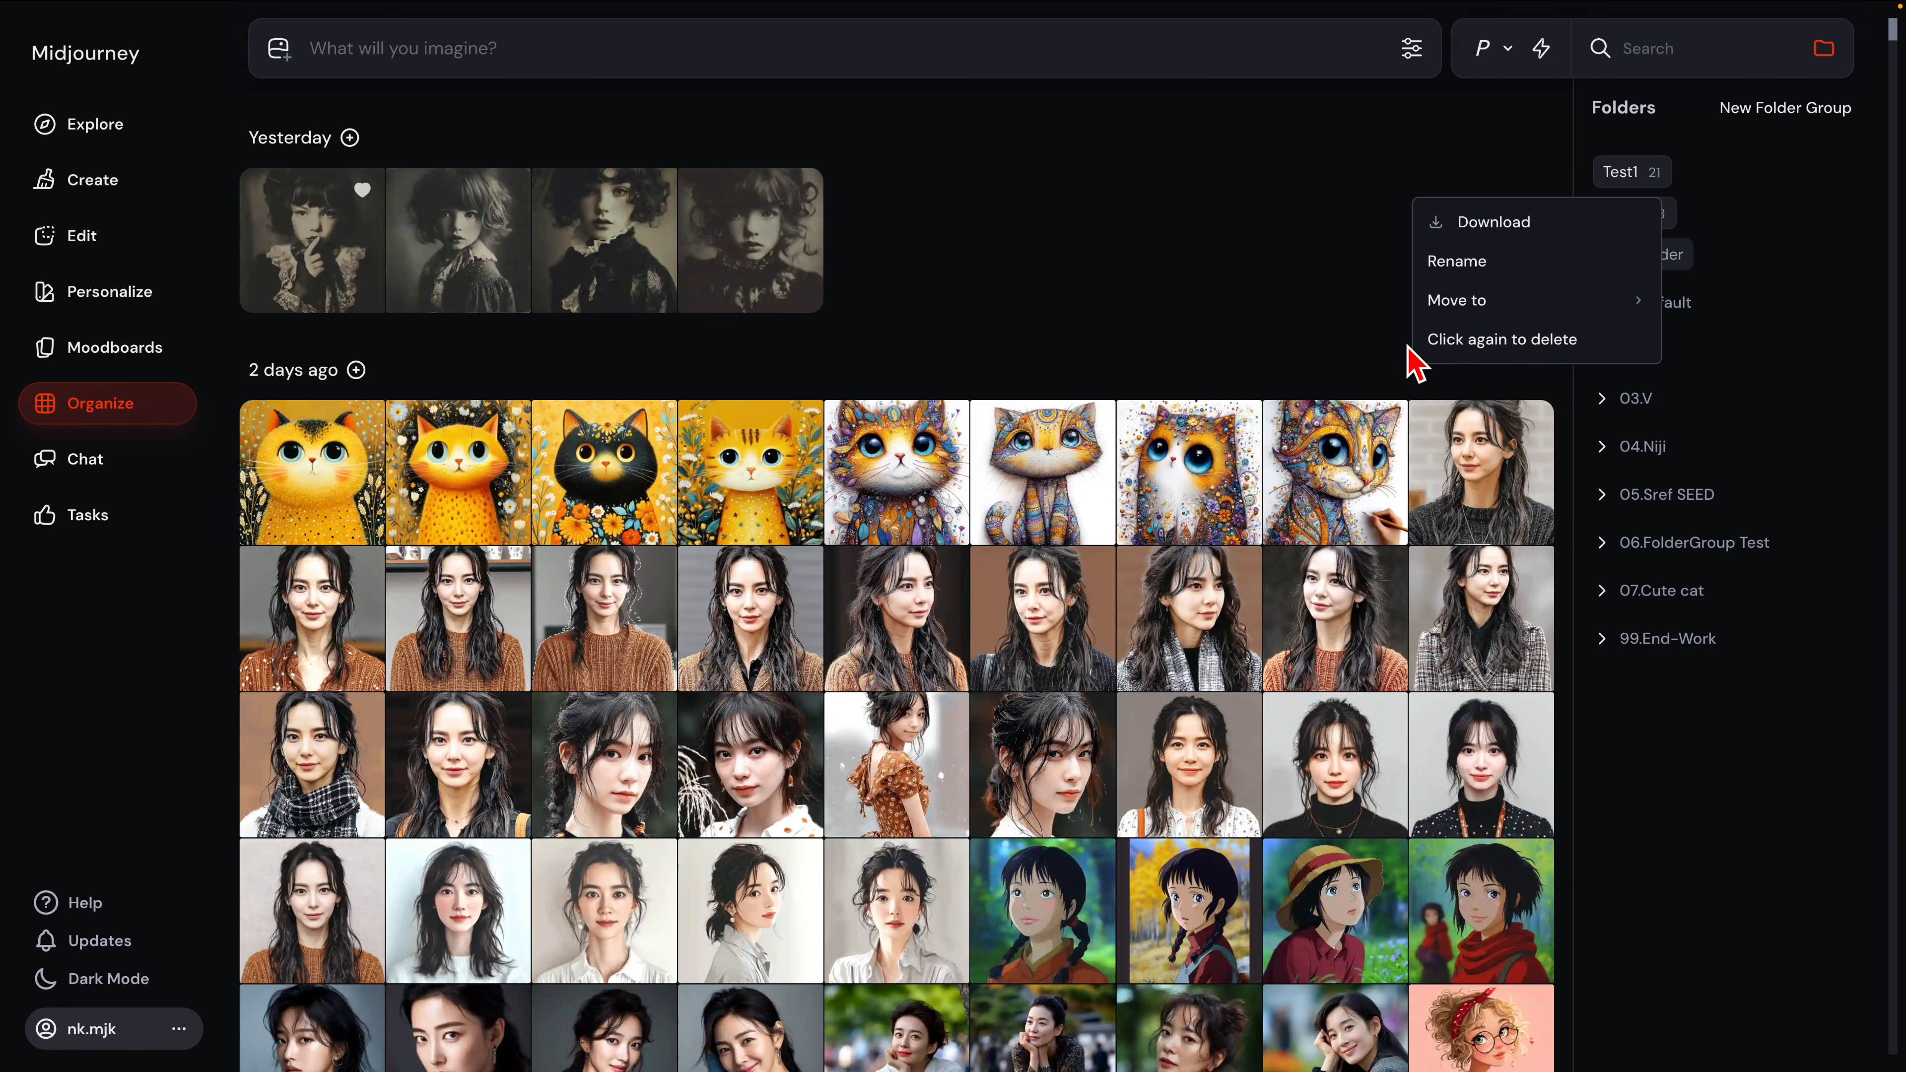
{"action": "left_click", "coordinate": [1548, 351]}
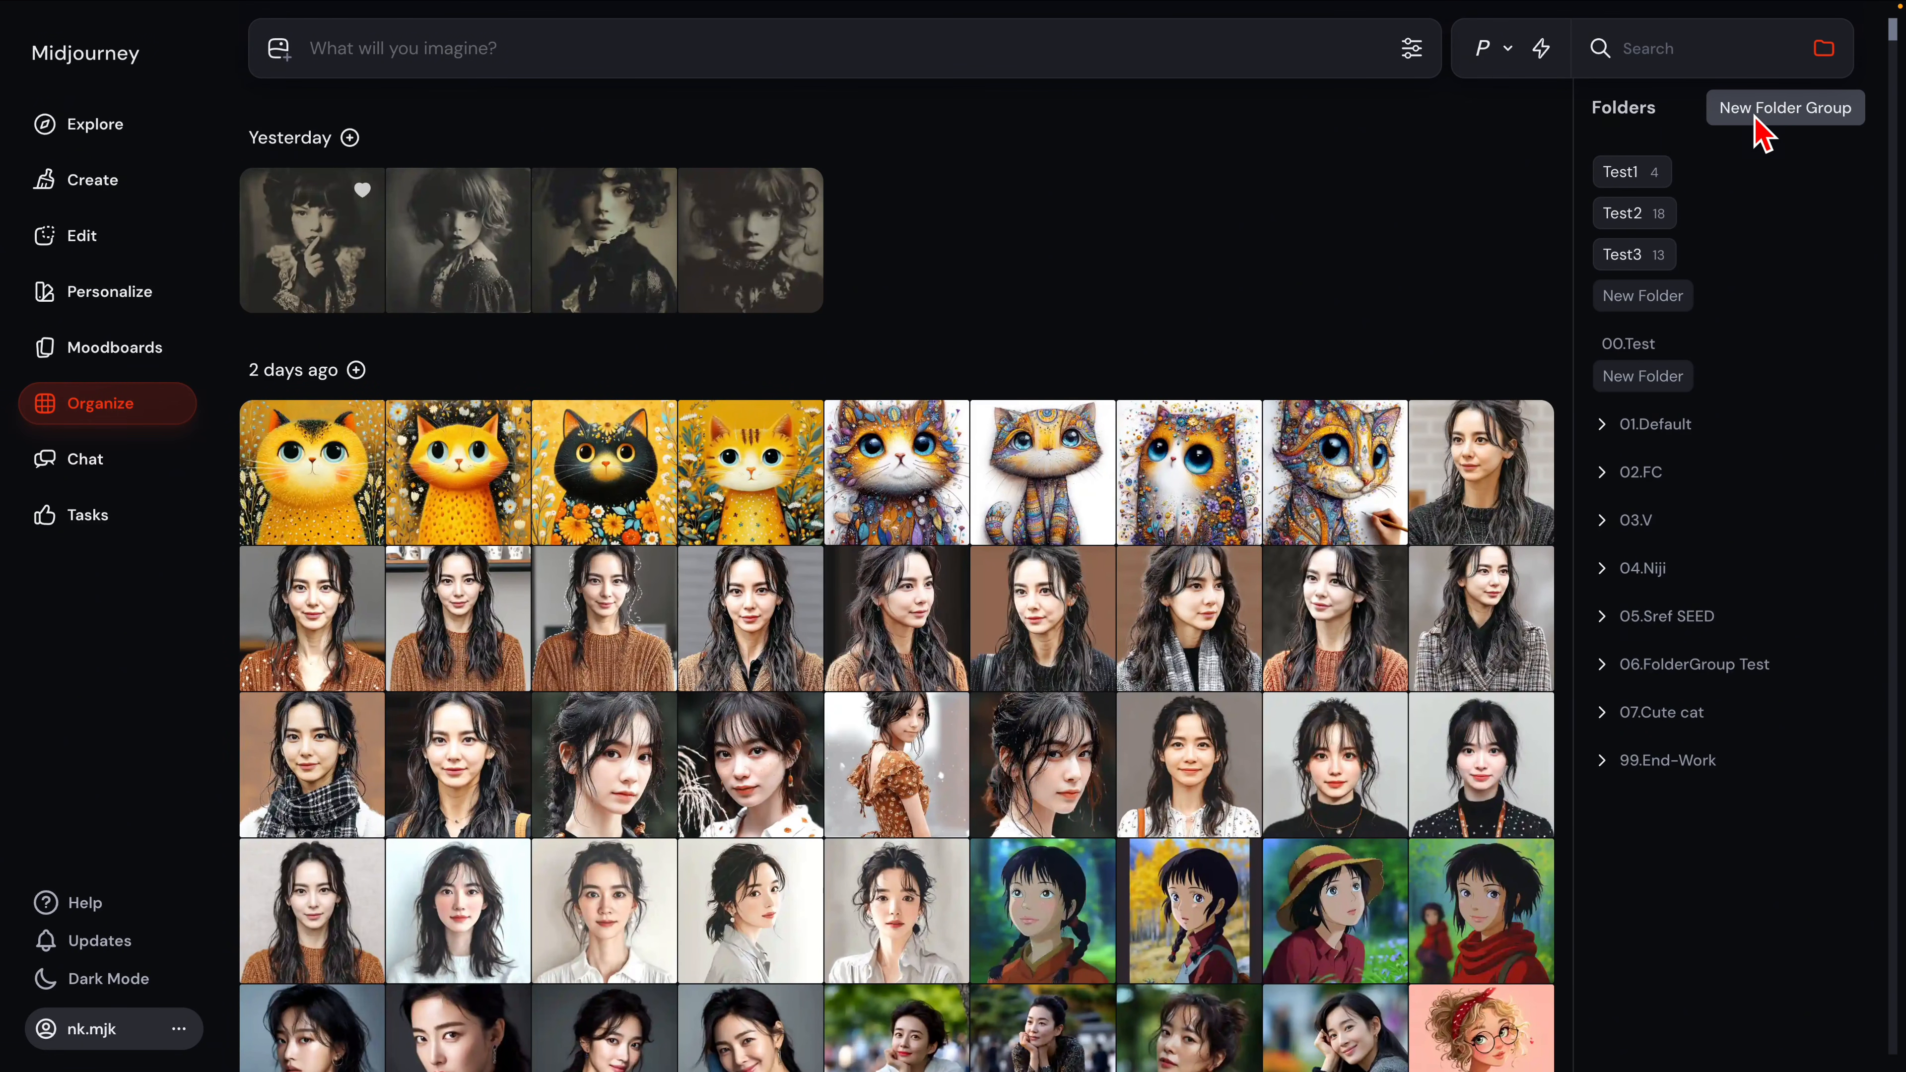
Step: Start a new folder group and discard it without giving it a name
{"action": "left_click", "coordinate": [1756, 114]}
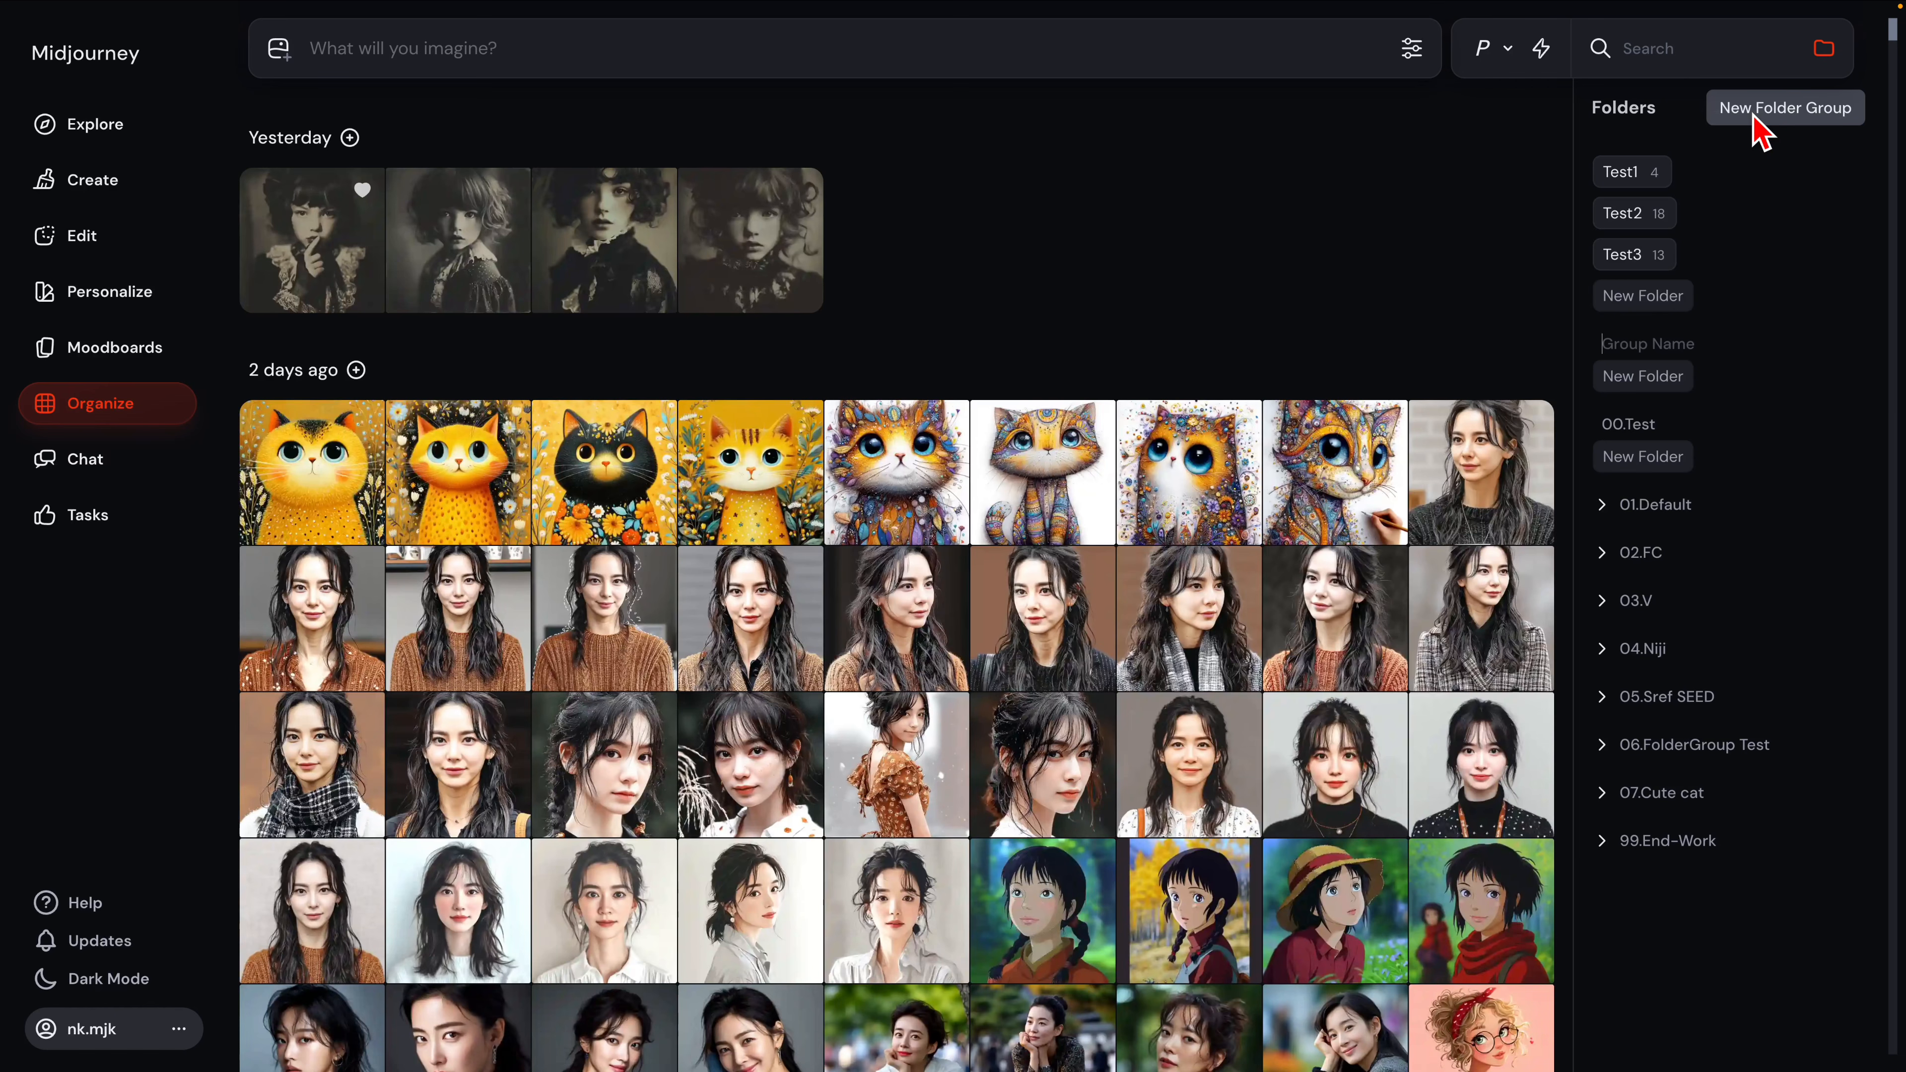
{"action": "left_click", "coordinate": [1677, 343]}
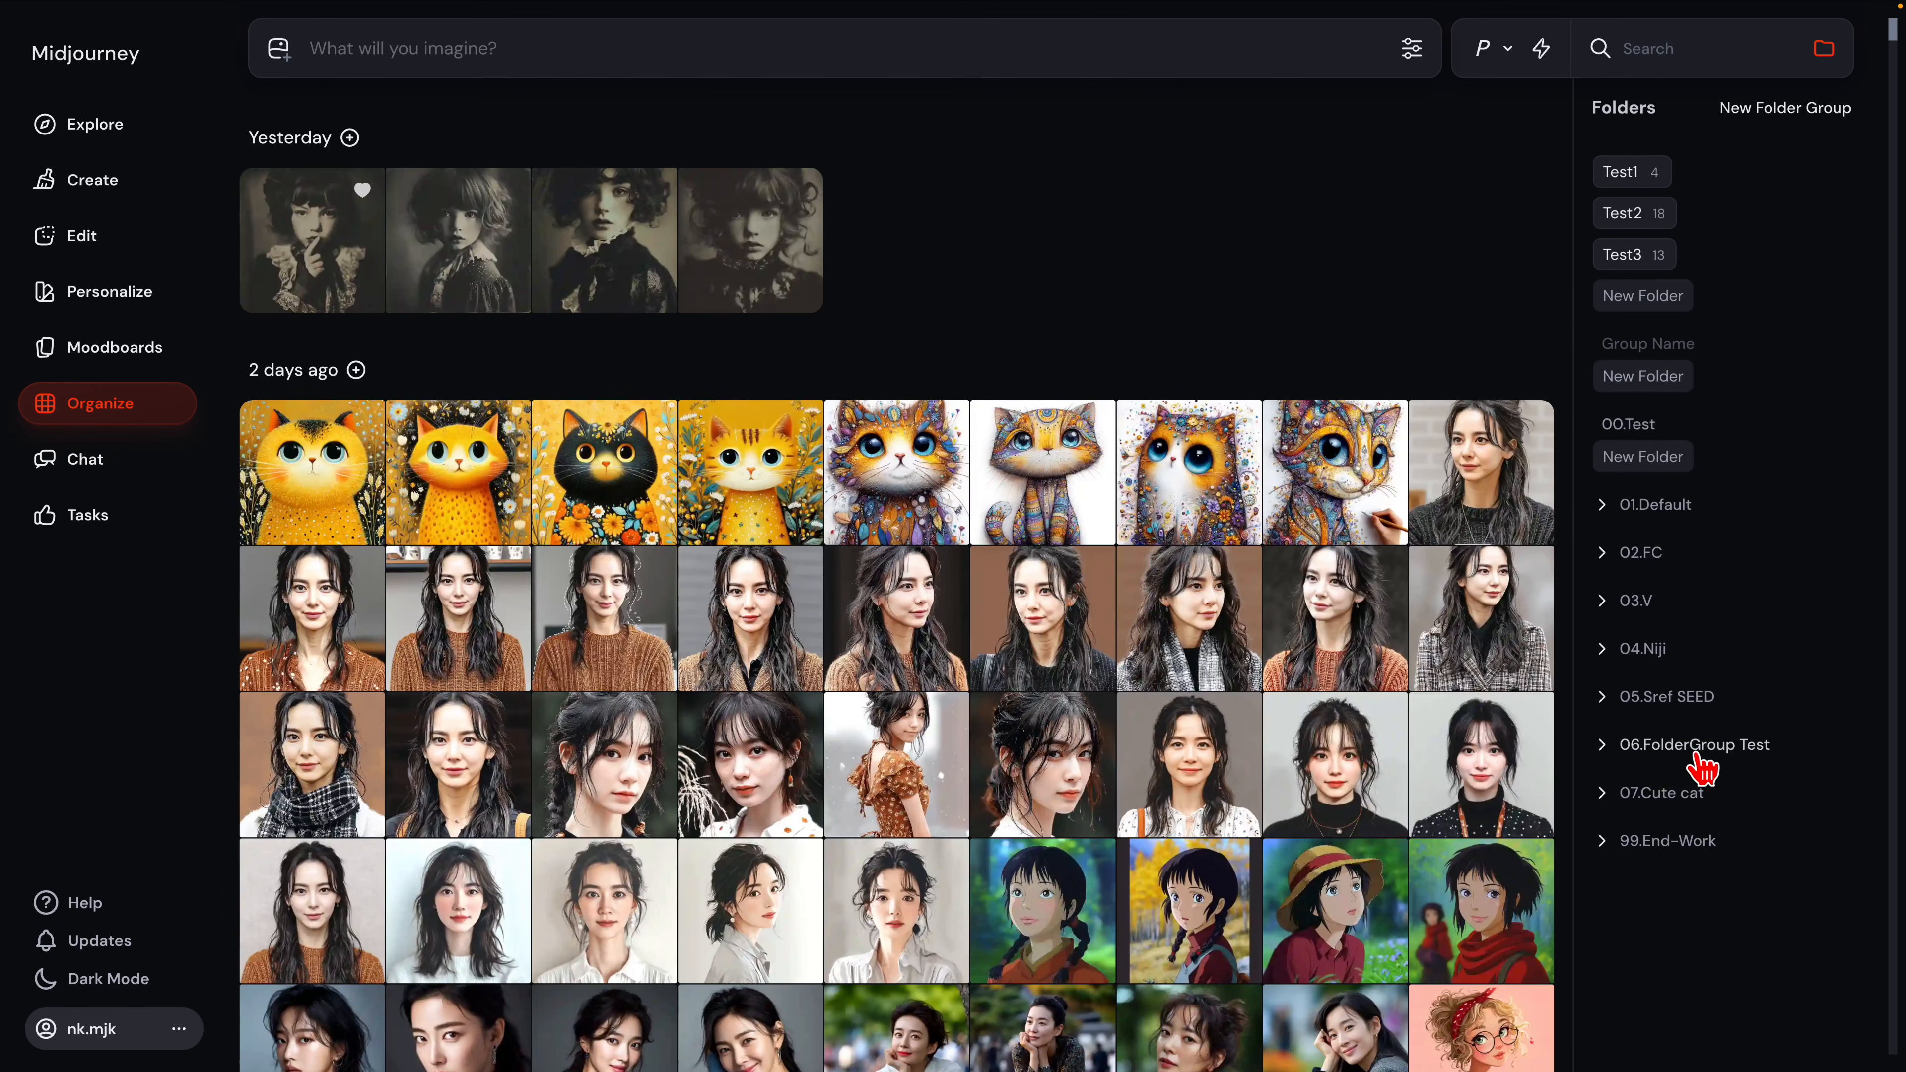
{"action": "left_click", "coordinate": [1718, 364]}
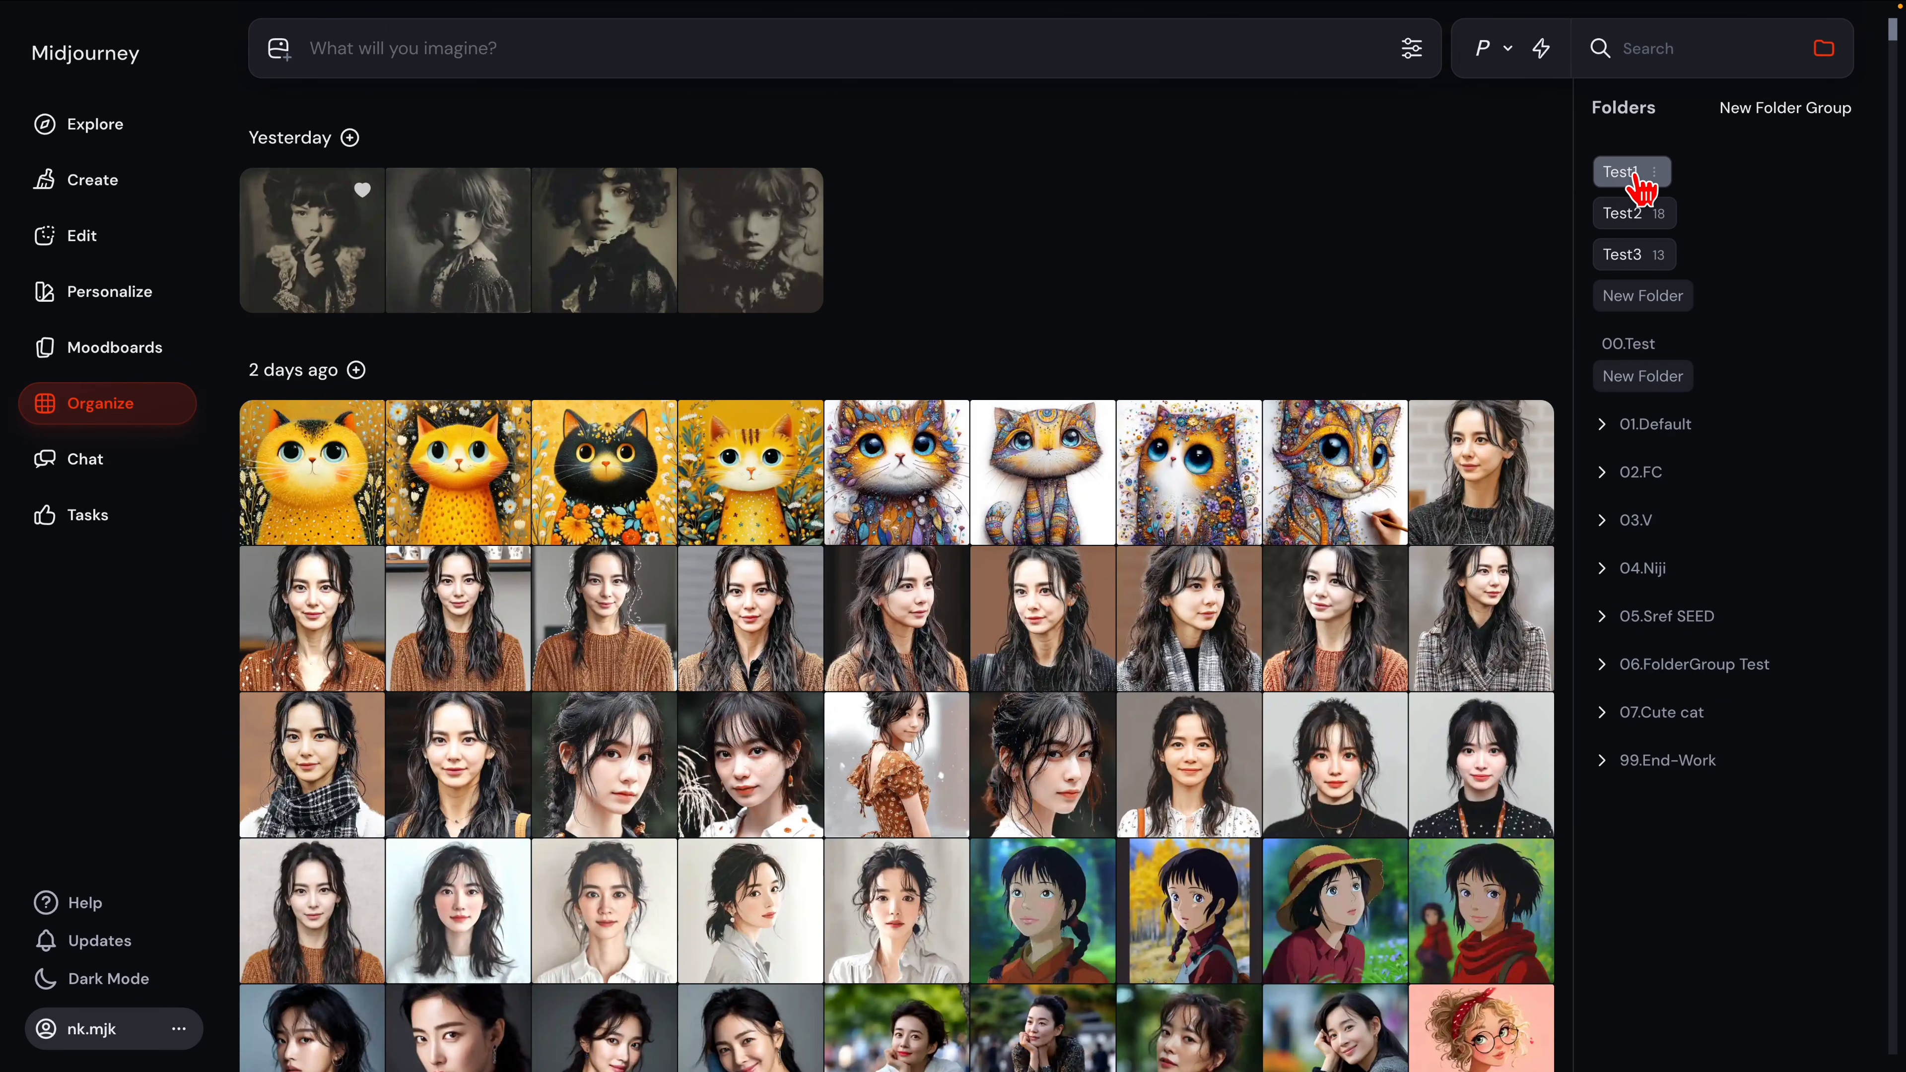
Step: Move the Test1 and Test2 folders into the 00.Test group and try moving Test3 there as well
{"action": "left_click_drag", "start_coordinate": [1640, 184], "coordinate": [1715, 383]}
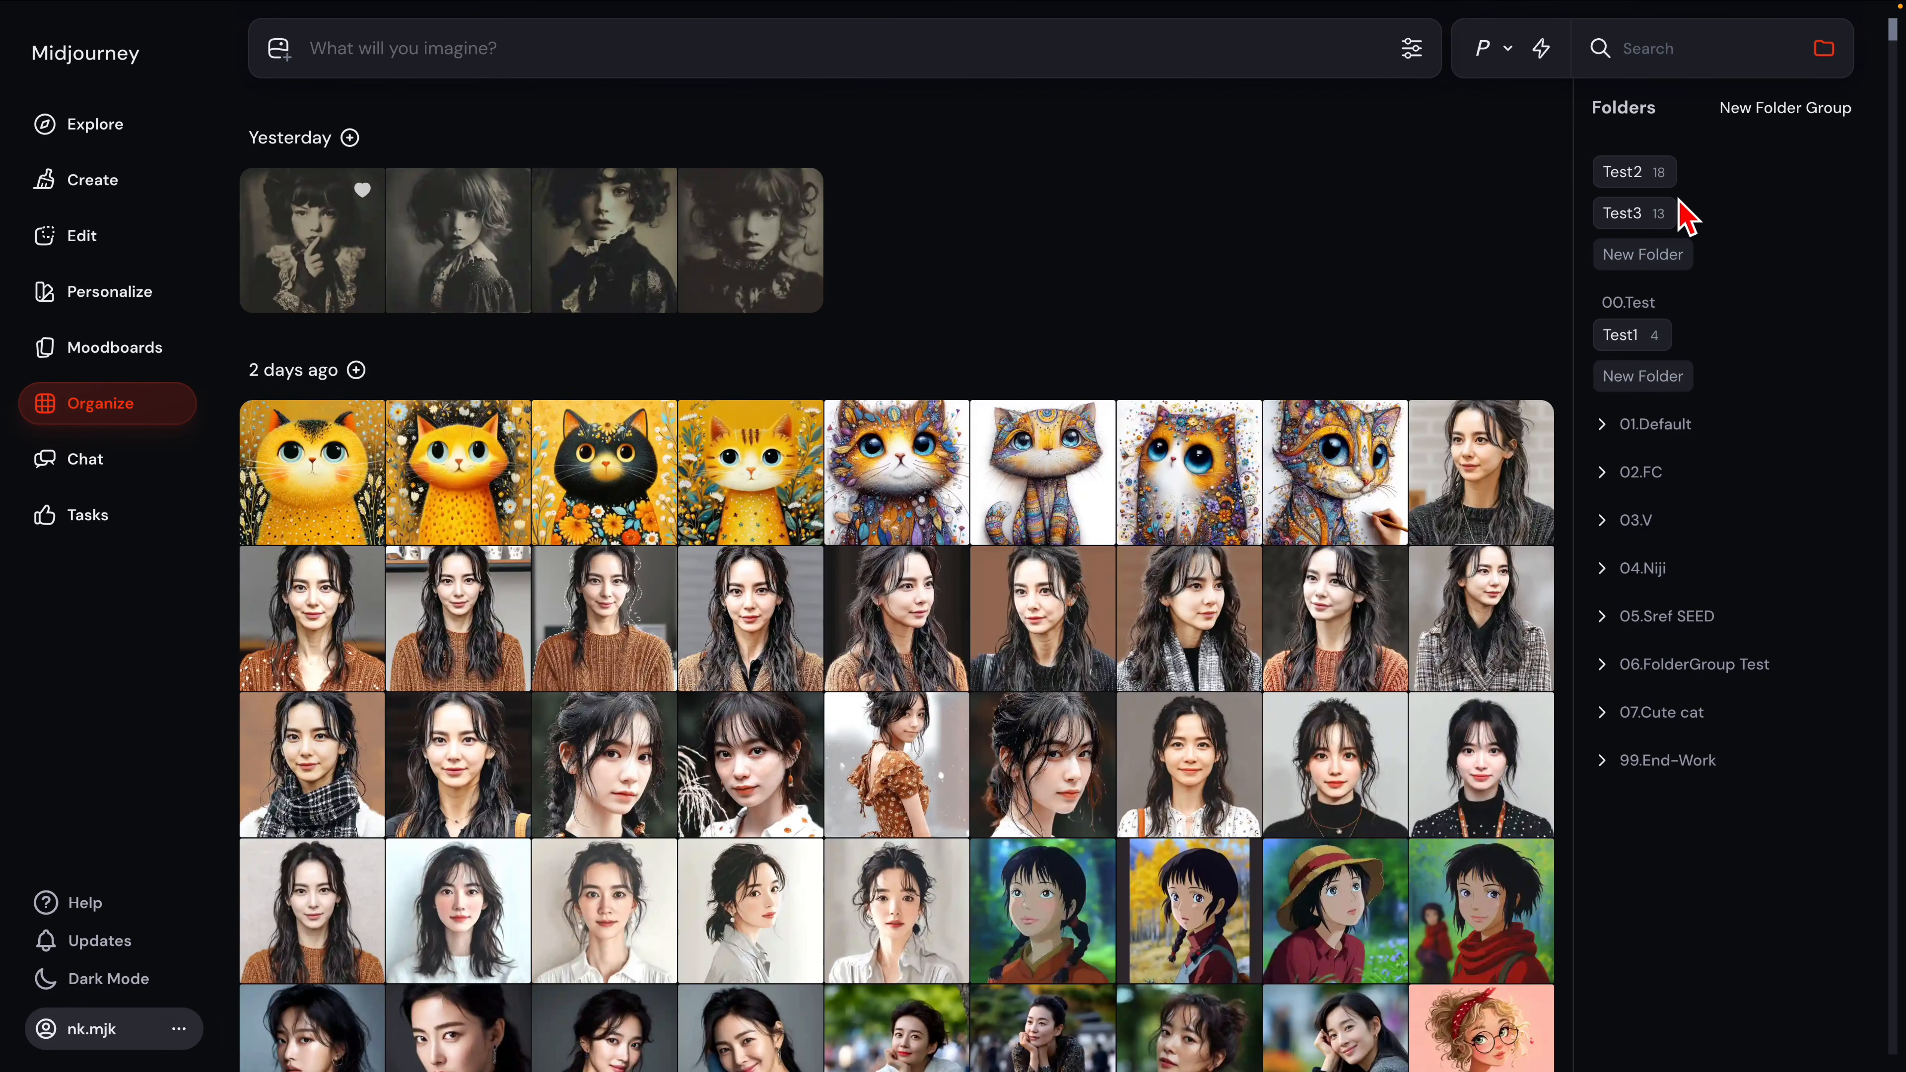
{"action": "left_click", "coordinate": [1659, 174]}
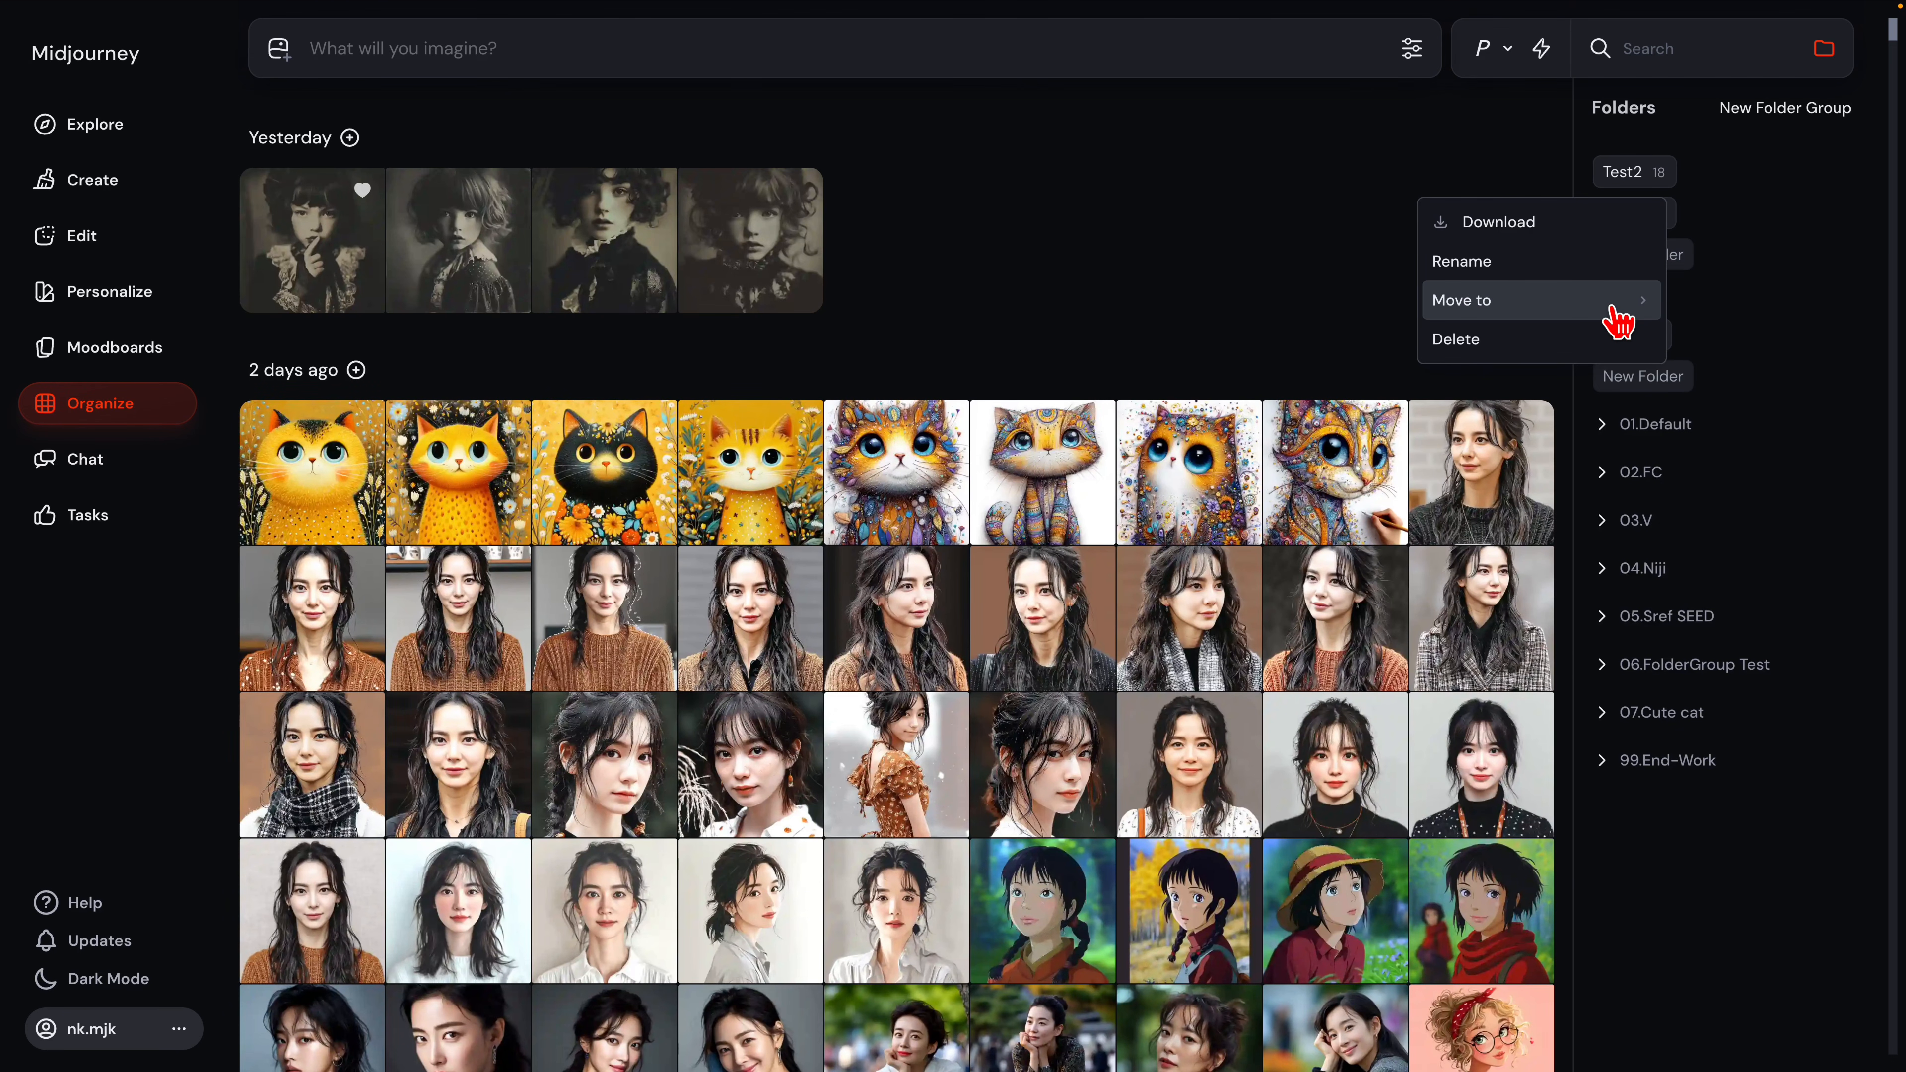
{"action": "mouse_move", "coordinate": [1618, 321]}
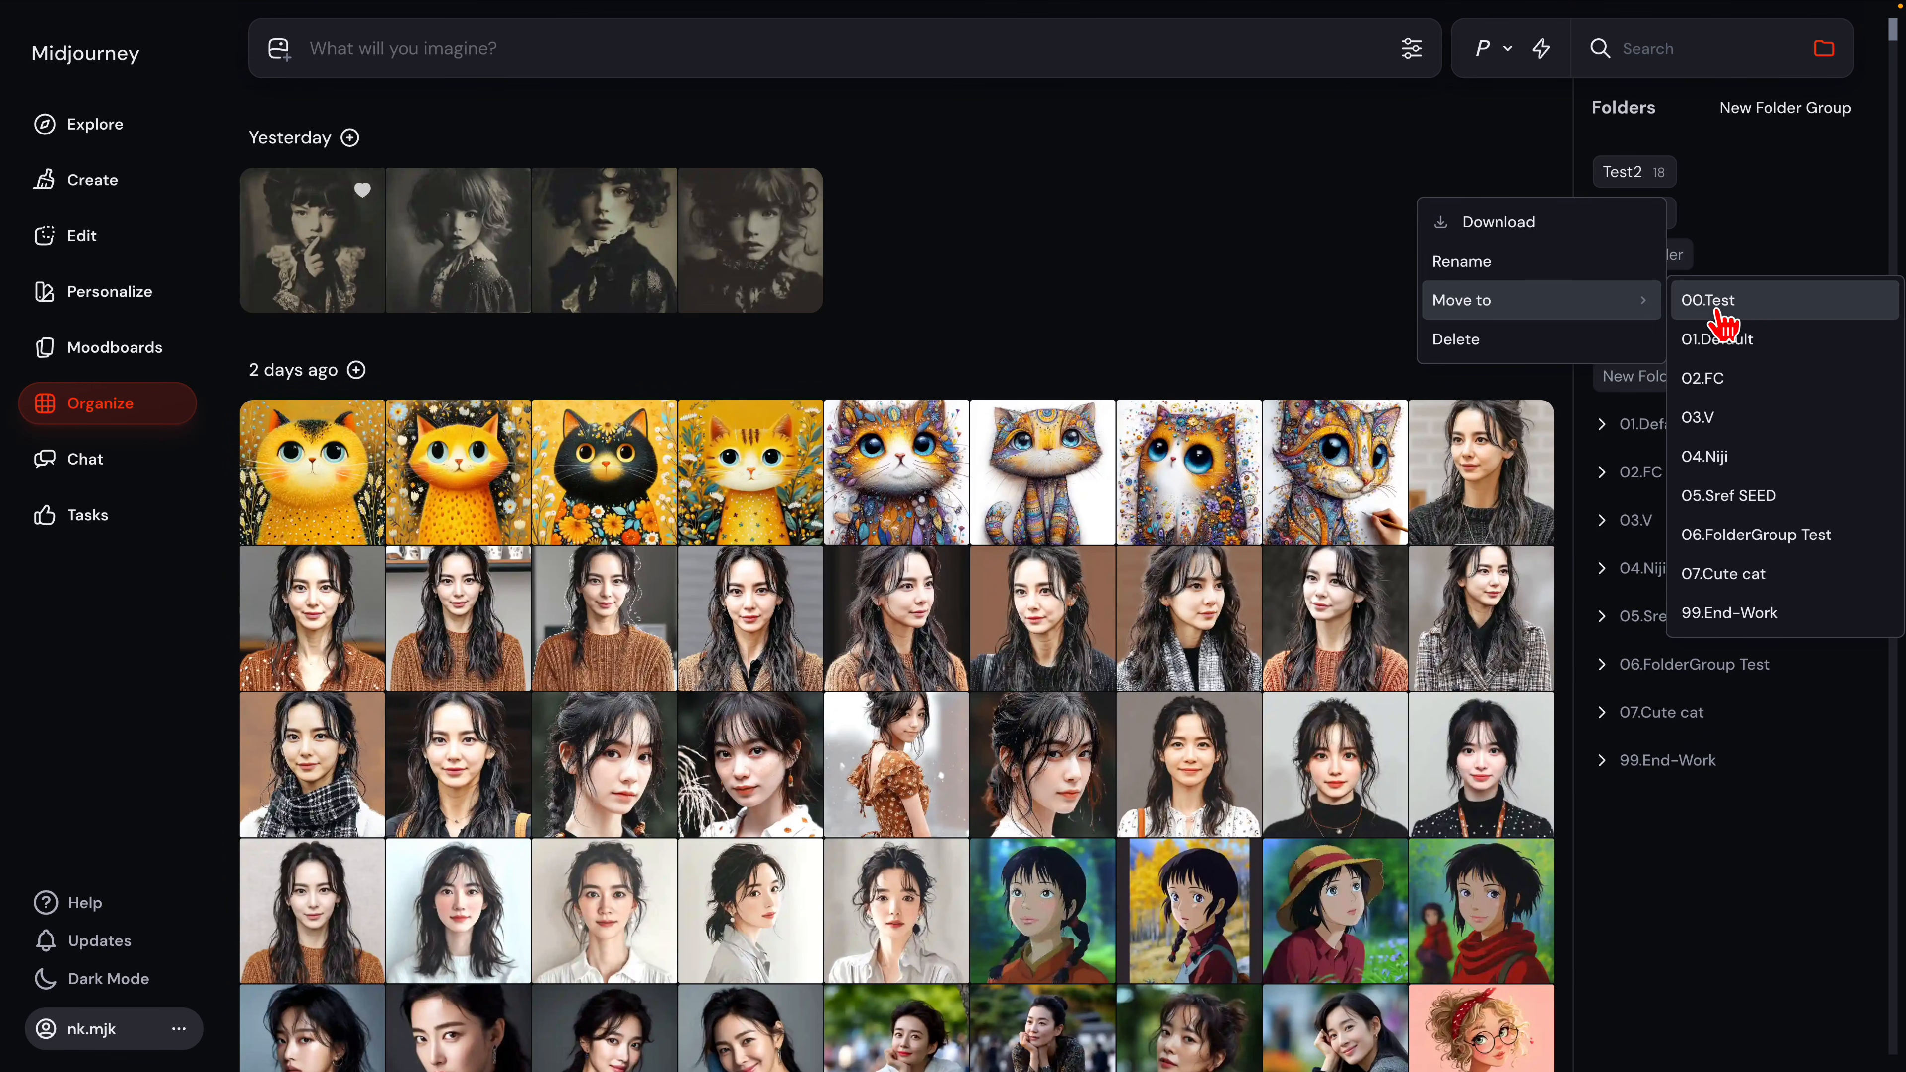
{"action": "left_click", "coordinate": [1723, 323]}
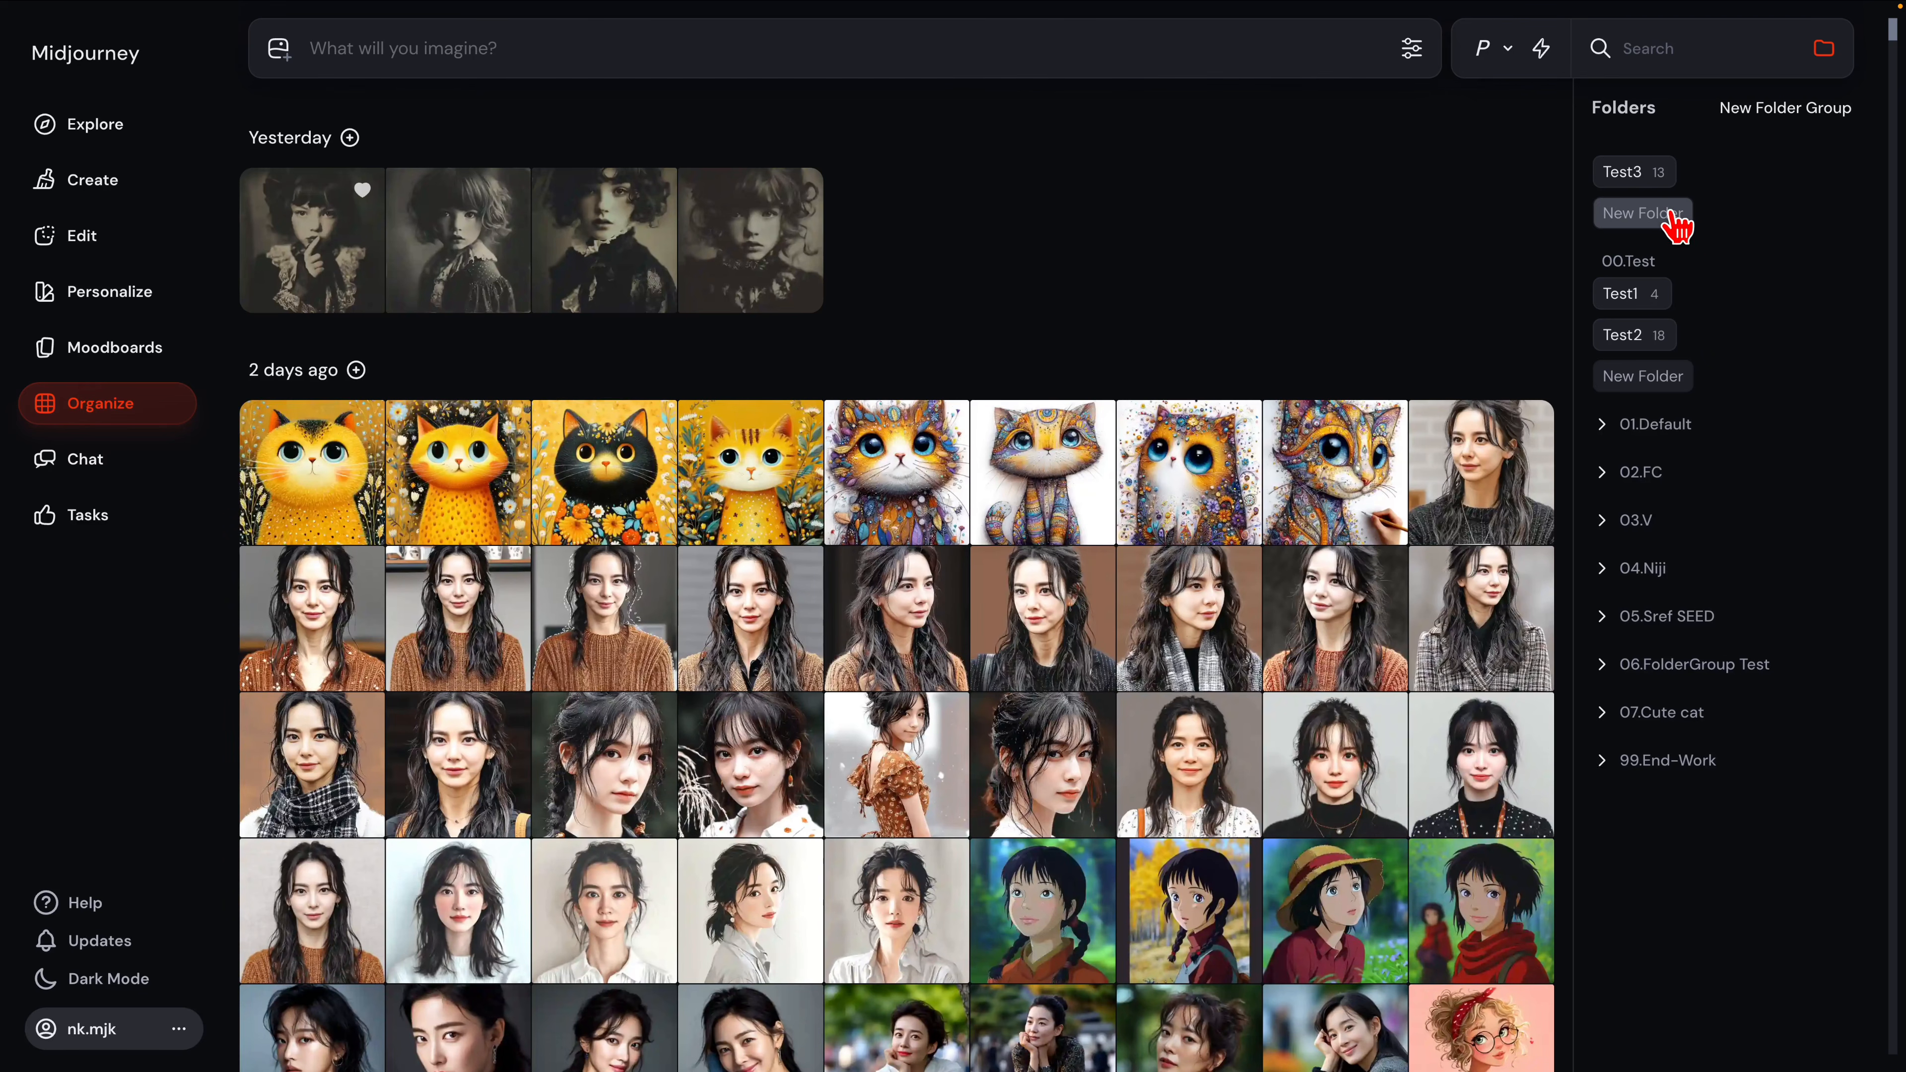
{"action": "left_click_drag", "start_coordinate": [1642, 178], "coordinate": [1782, 349]}
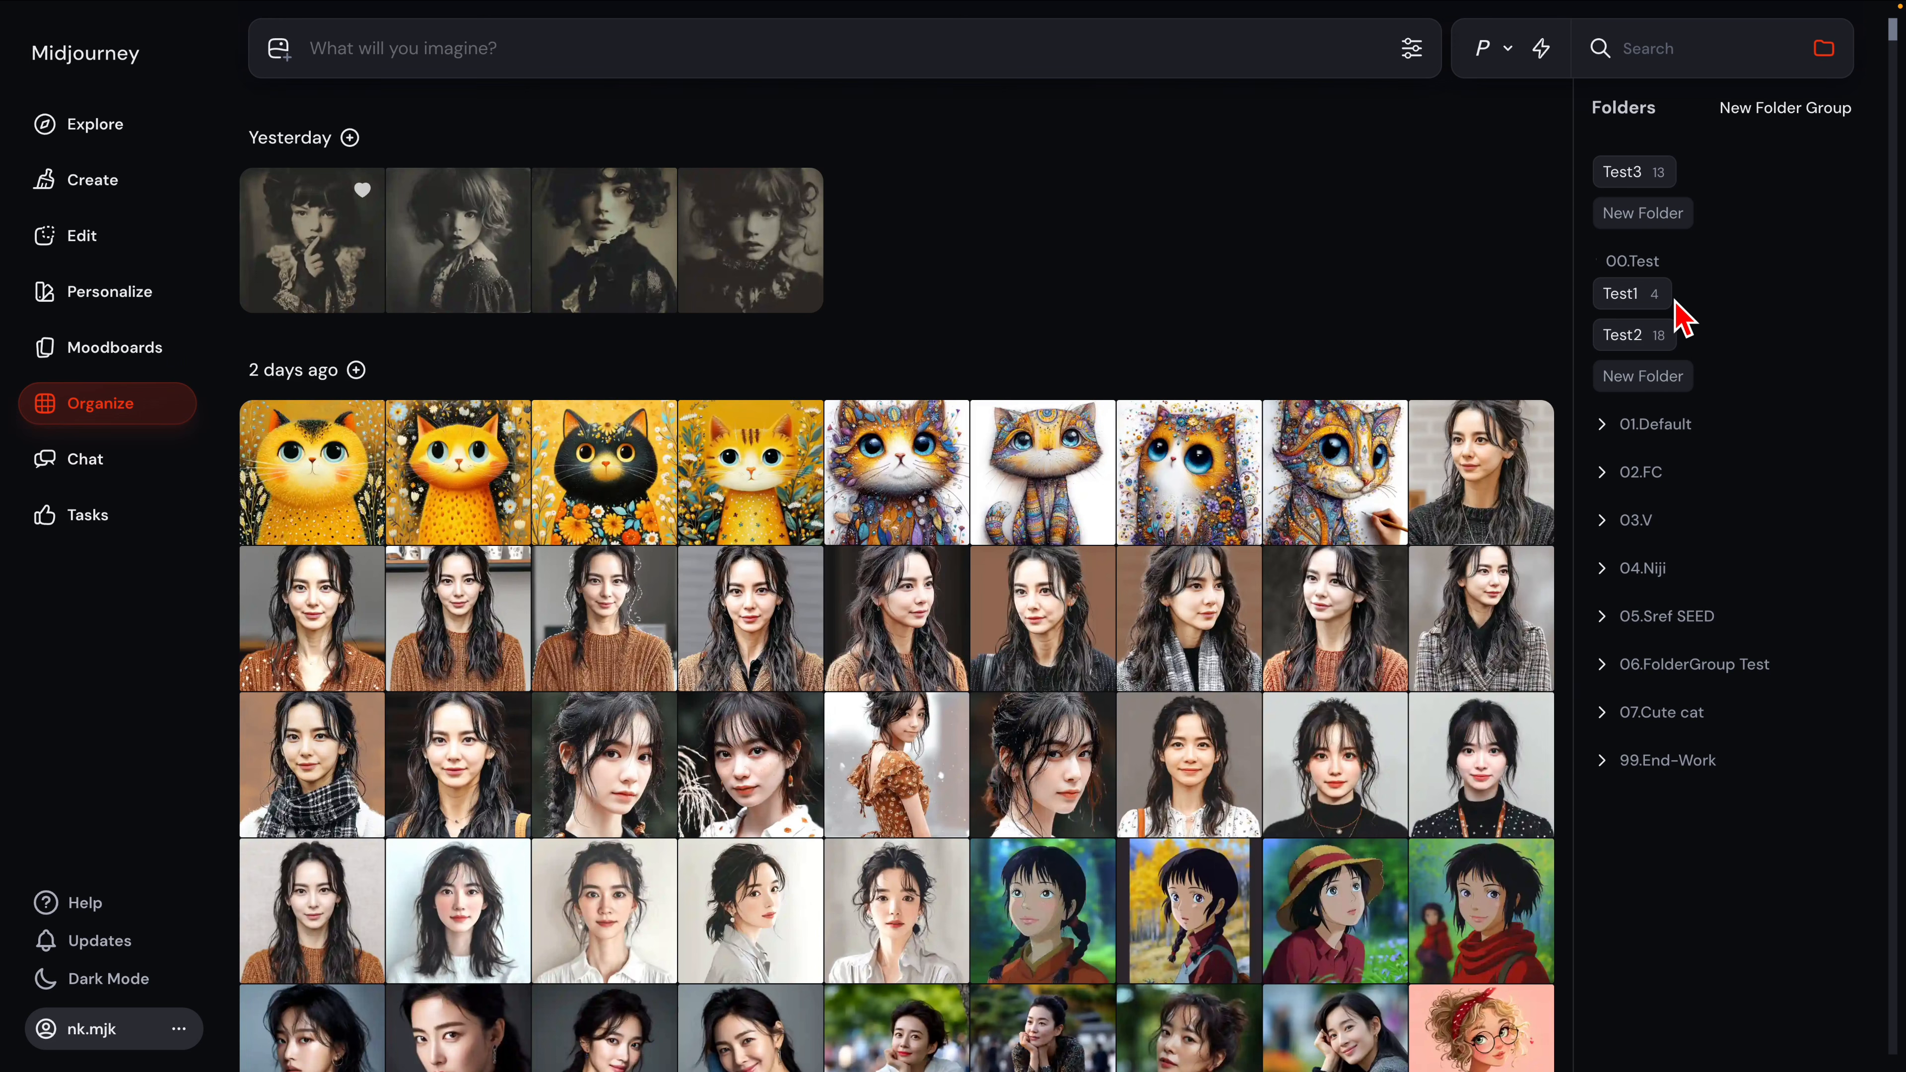
Step: Move the Test1 and Test2 folders out of the 00.Test group to No Group, and briefly view the 01.Default group's folders
{"action": "left_click", "coordinate": [1657, 299]}
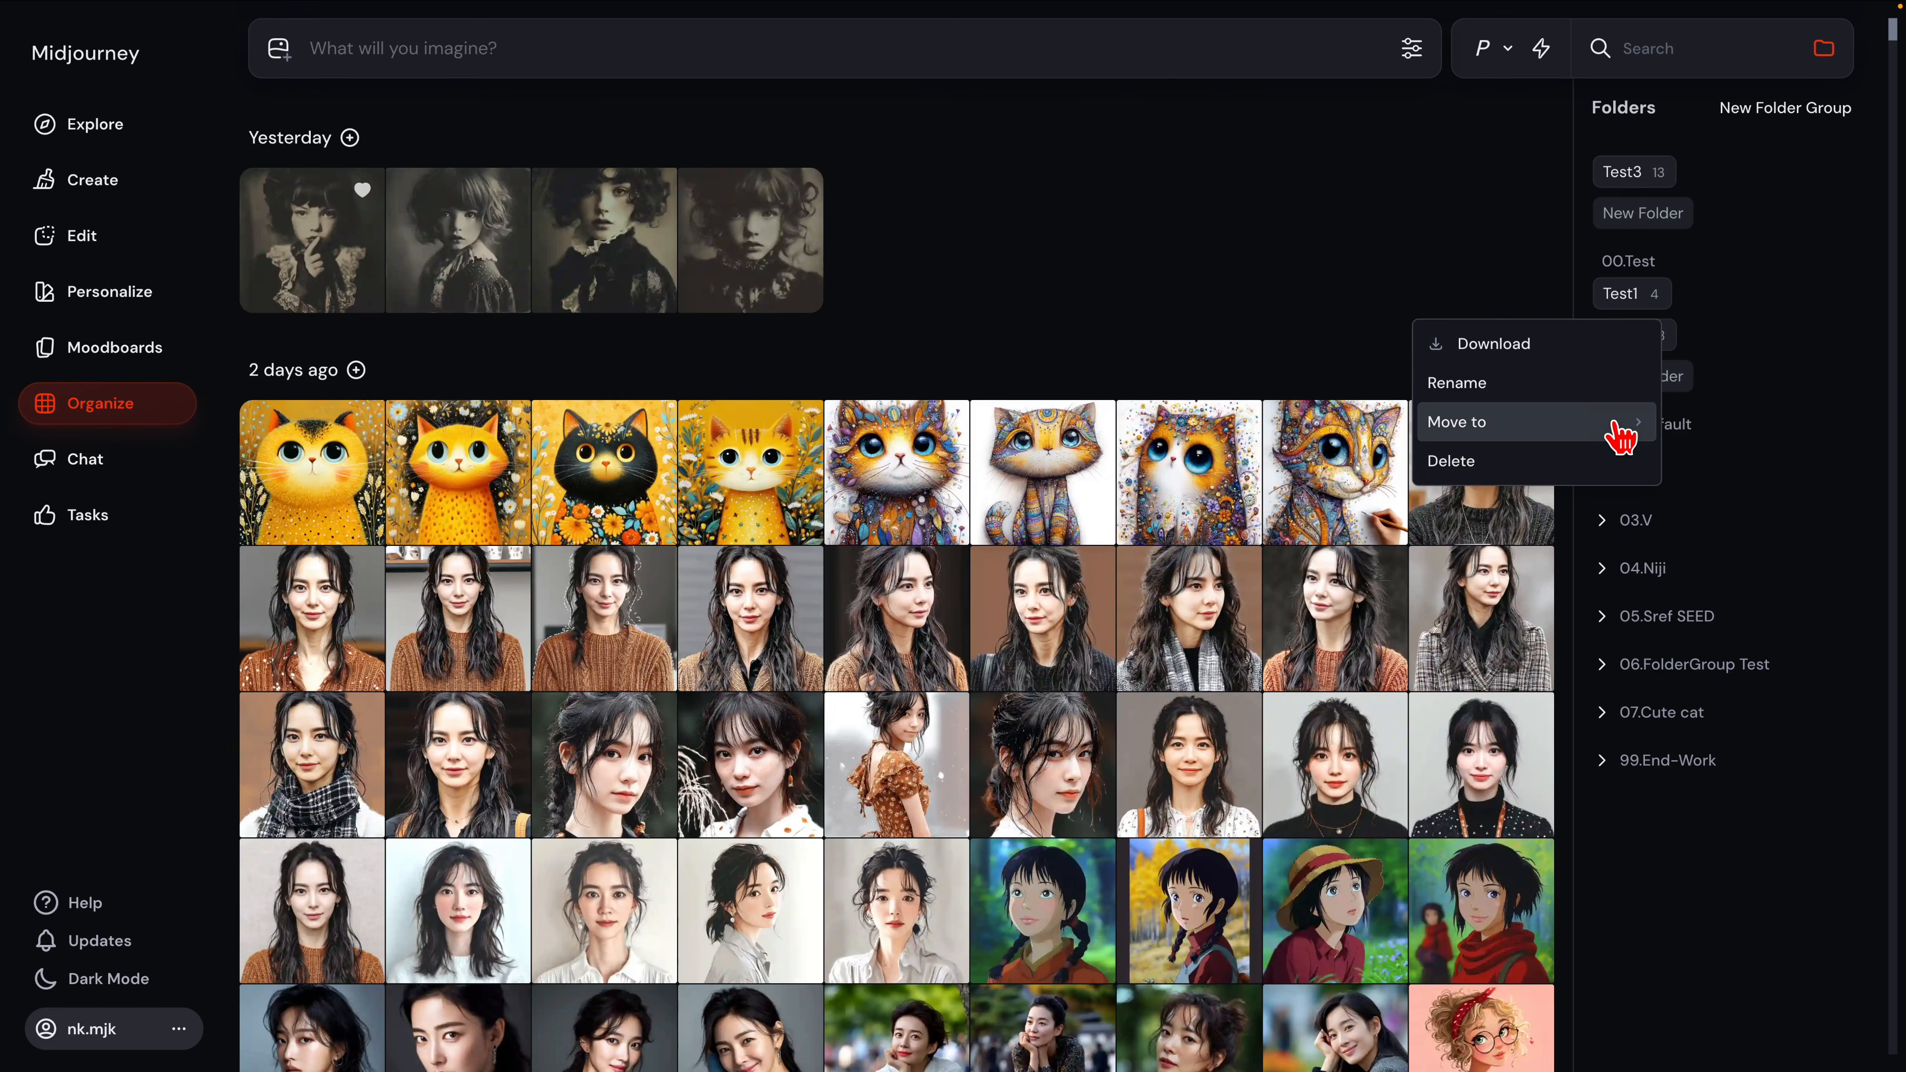
{"action": "mouse_move", "coordinate": [1624, 426]}
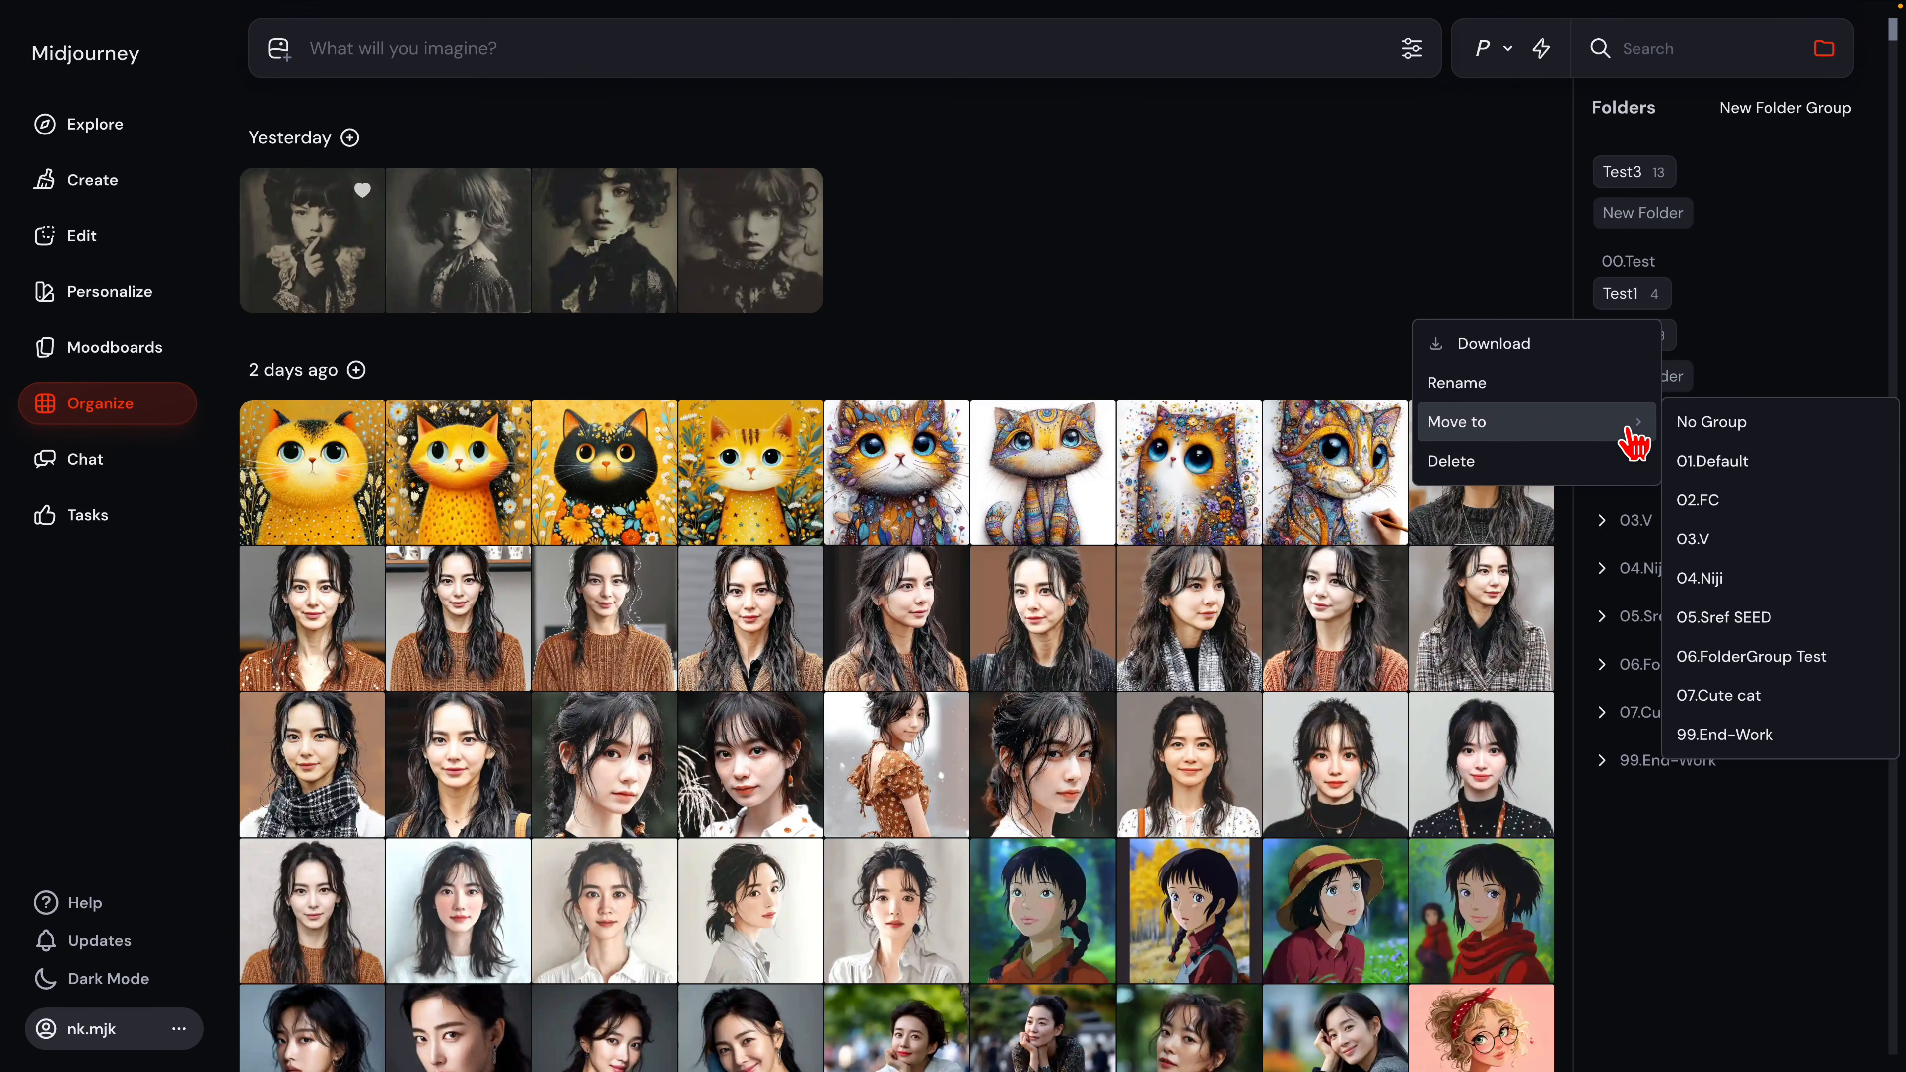
{"action": "left_click", "coordinate": [1711, 435]}
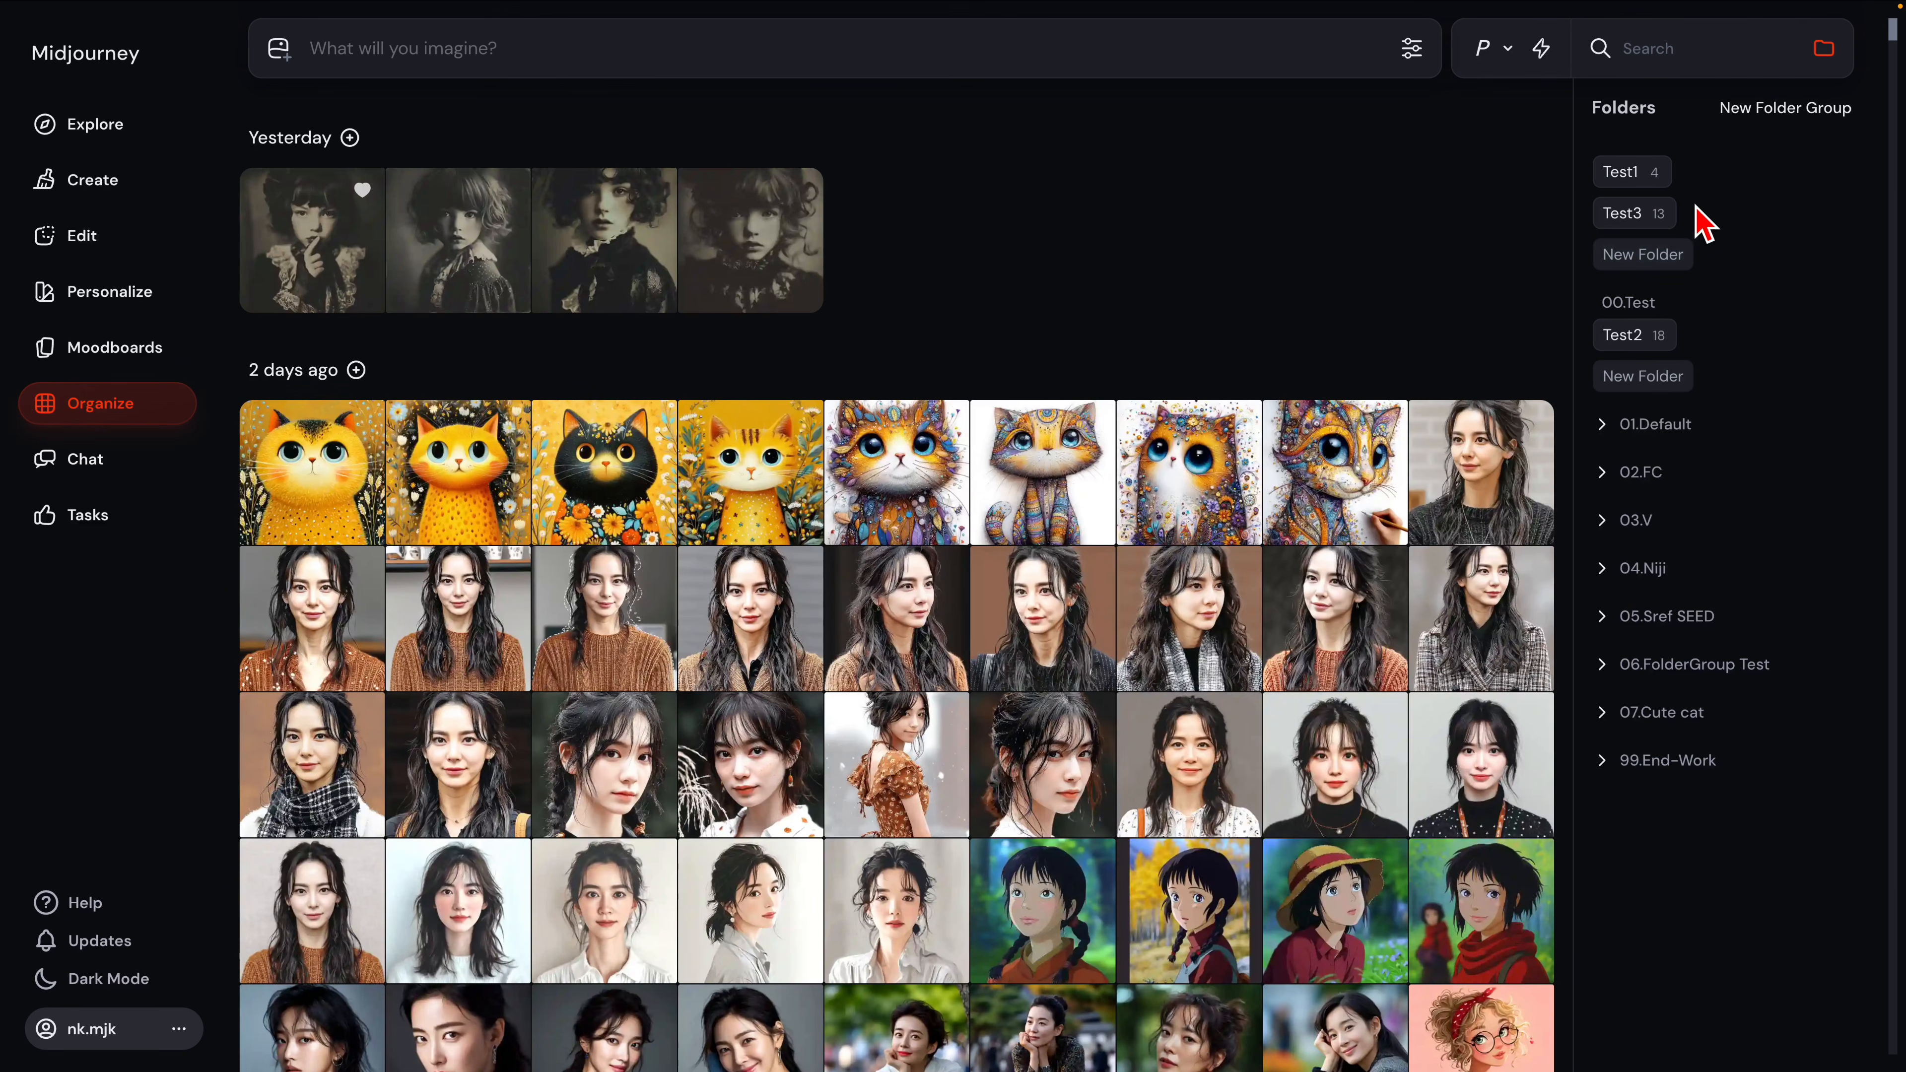
{"action": "mouse_move", "coordinate": [1642, 348]}
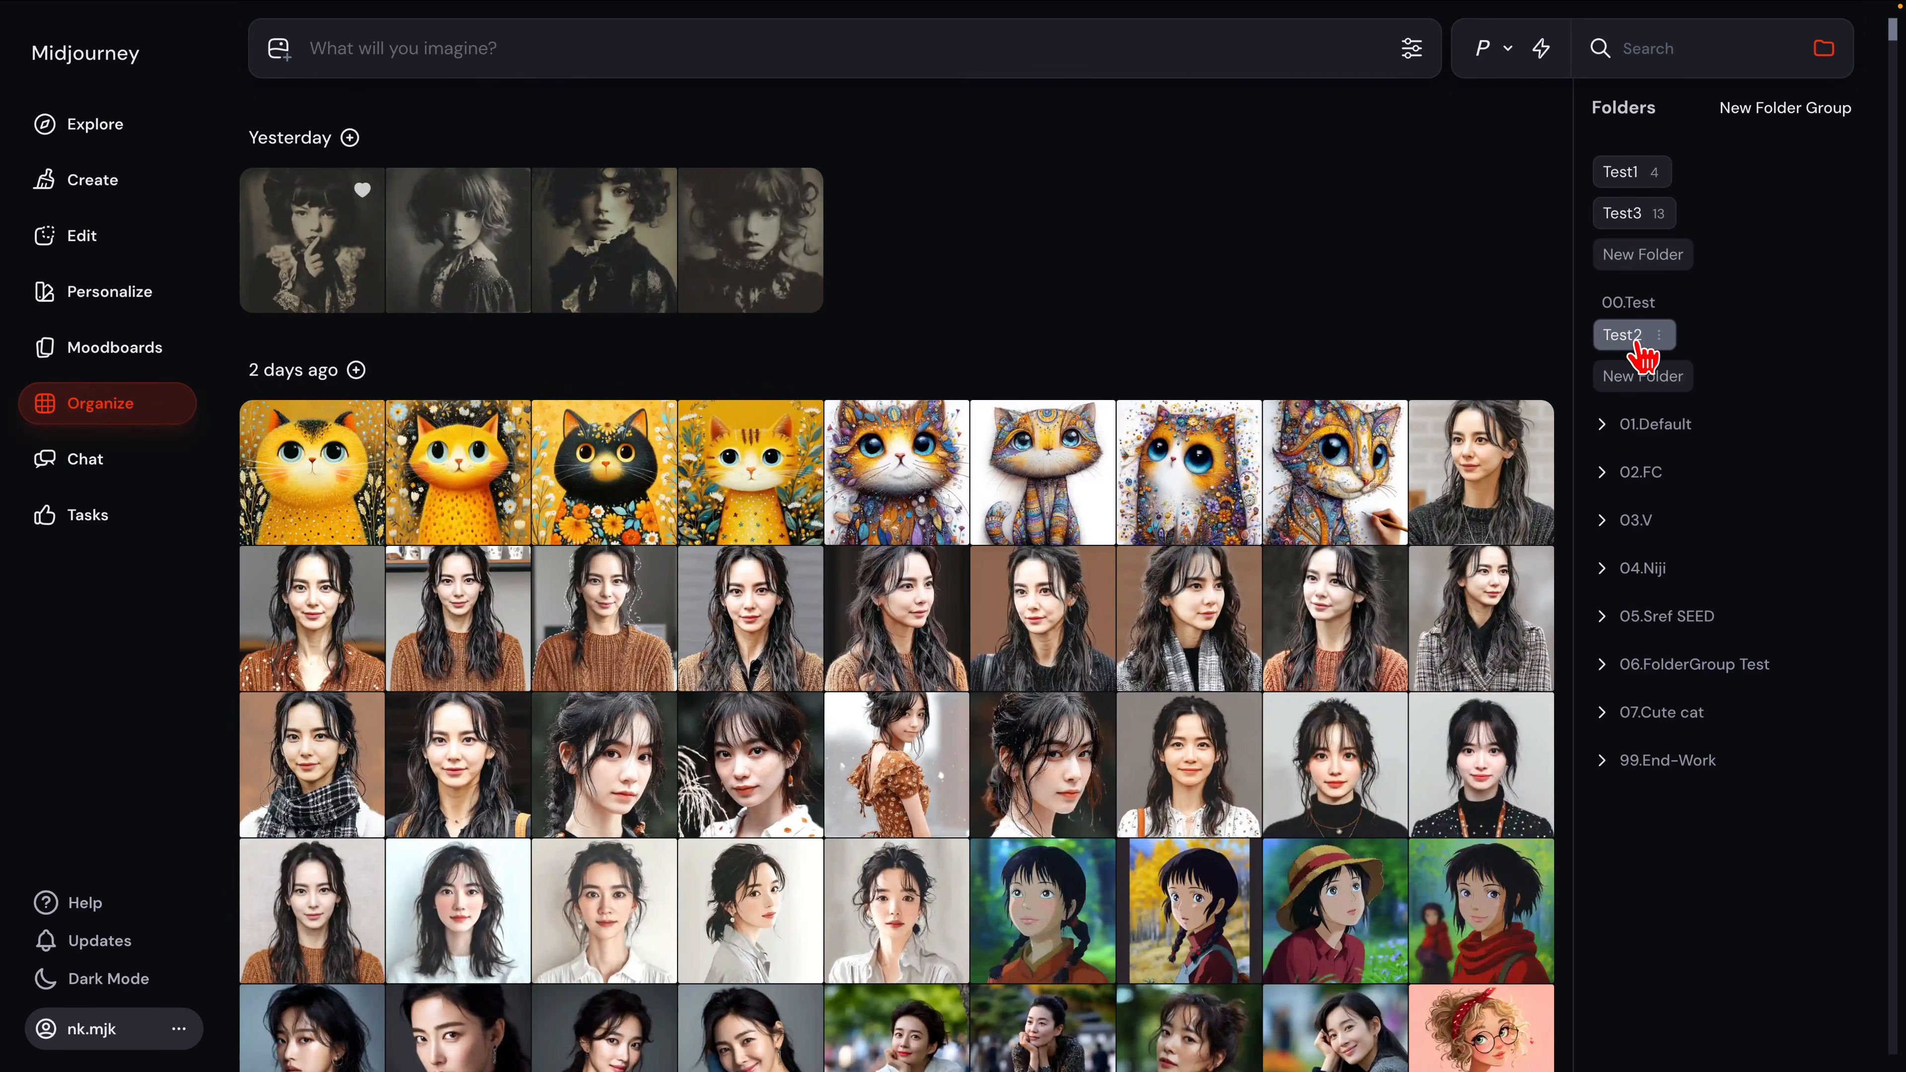
{"action": "left_click_drag", "start_coordinate": [1635, 341], "coordinate": [1727, 180]}
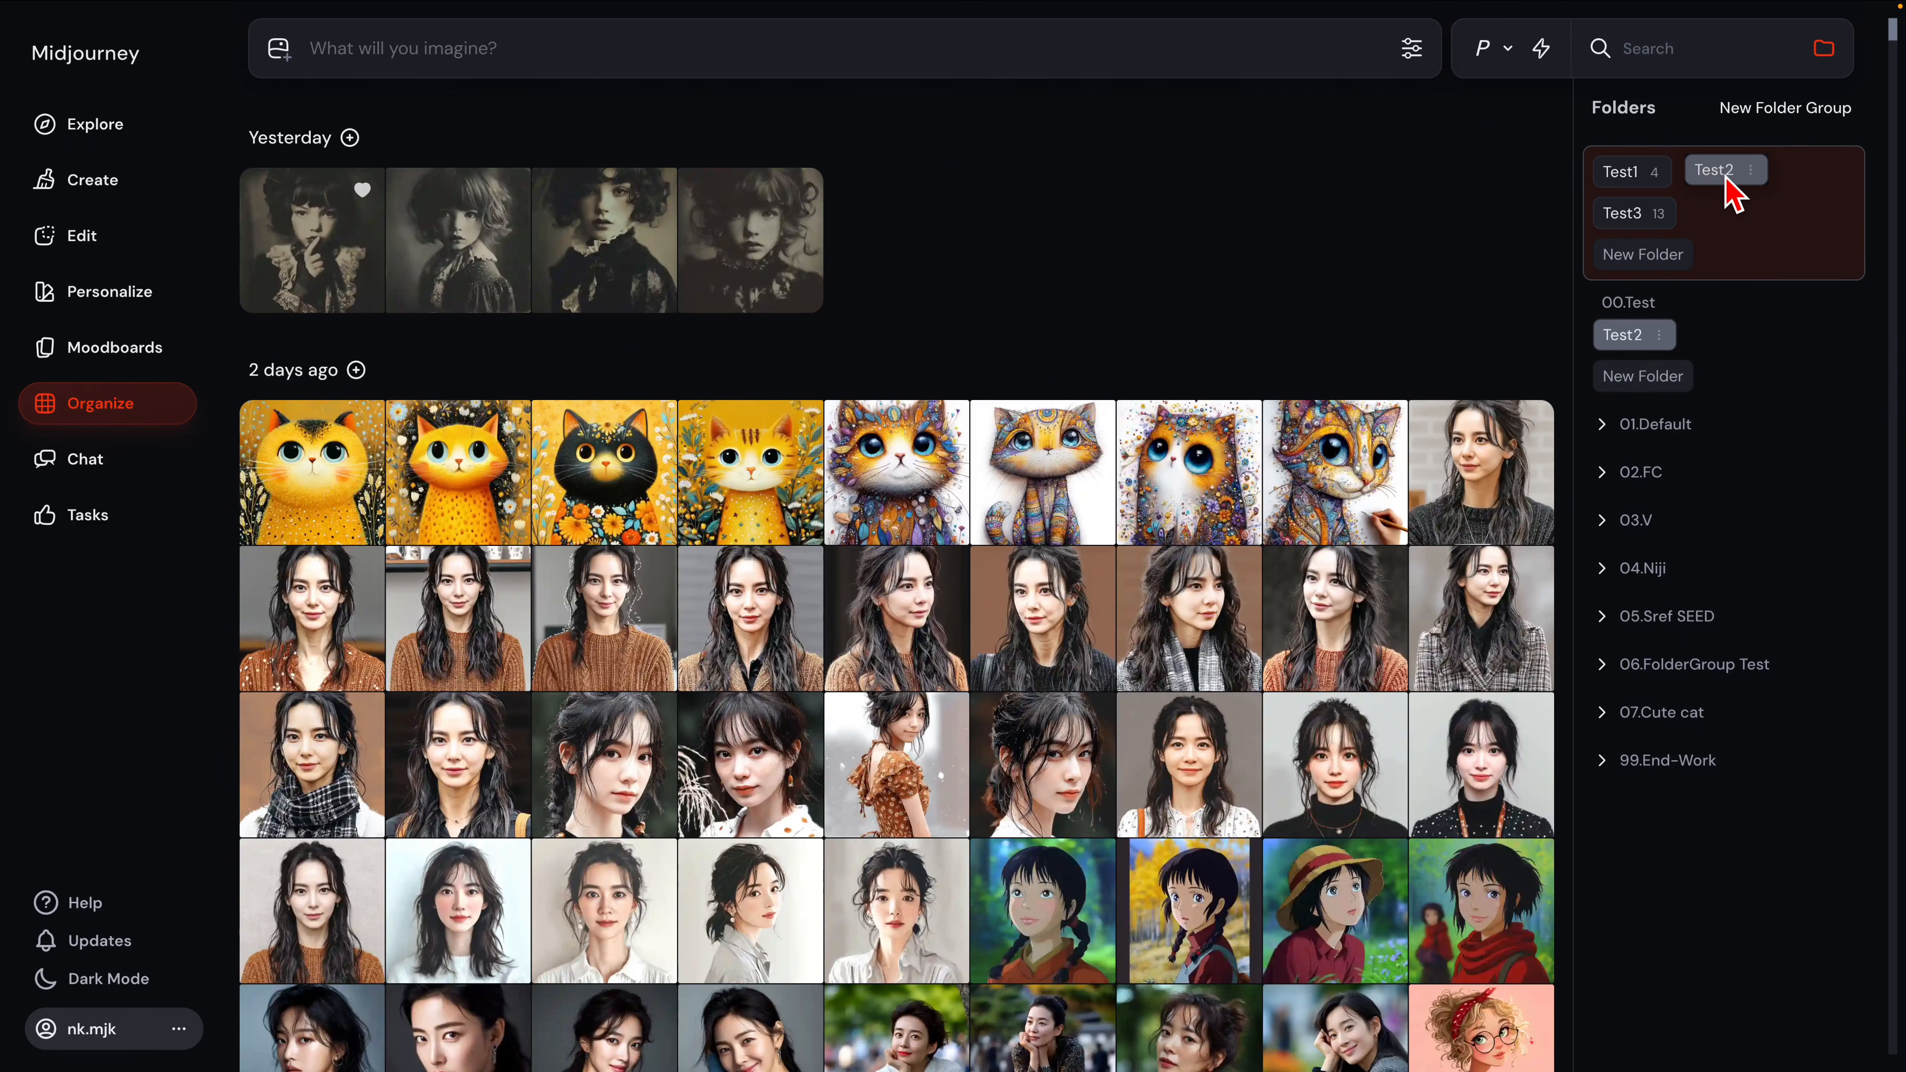
{"action": "left_click_drag", "start_coordinate": [1733, 195], "coordinate": [1730, 189]}
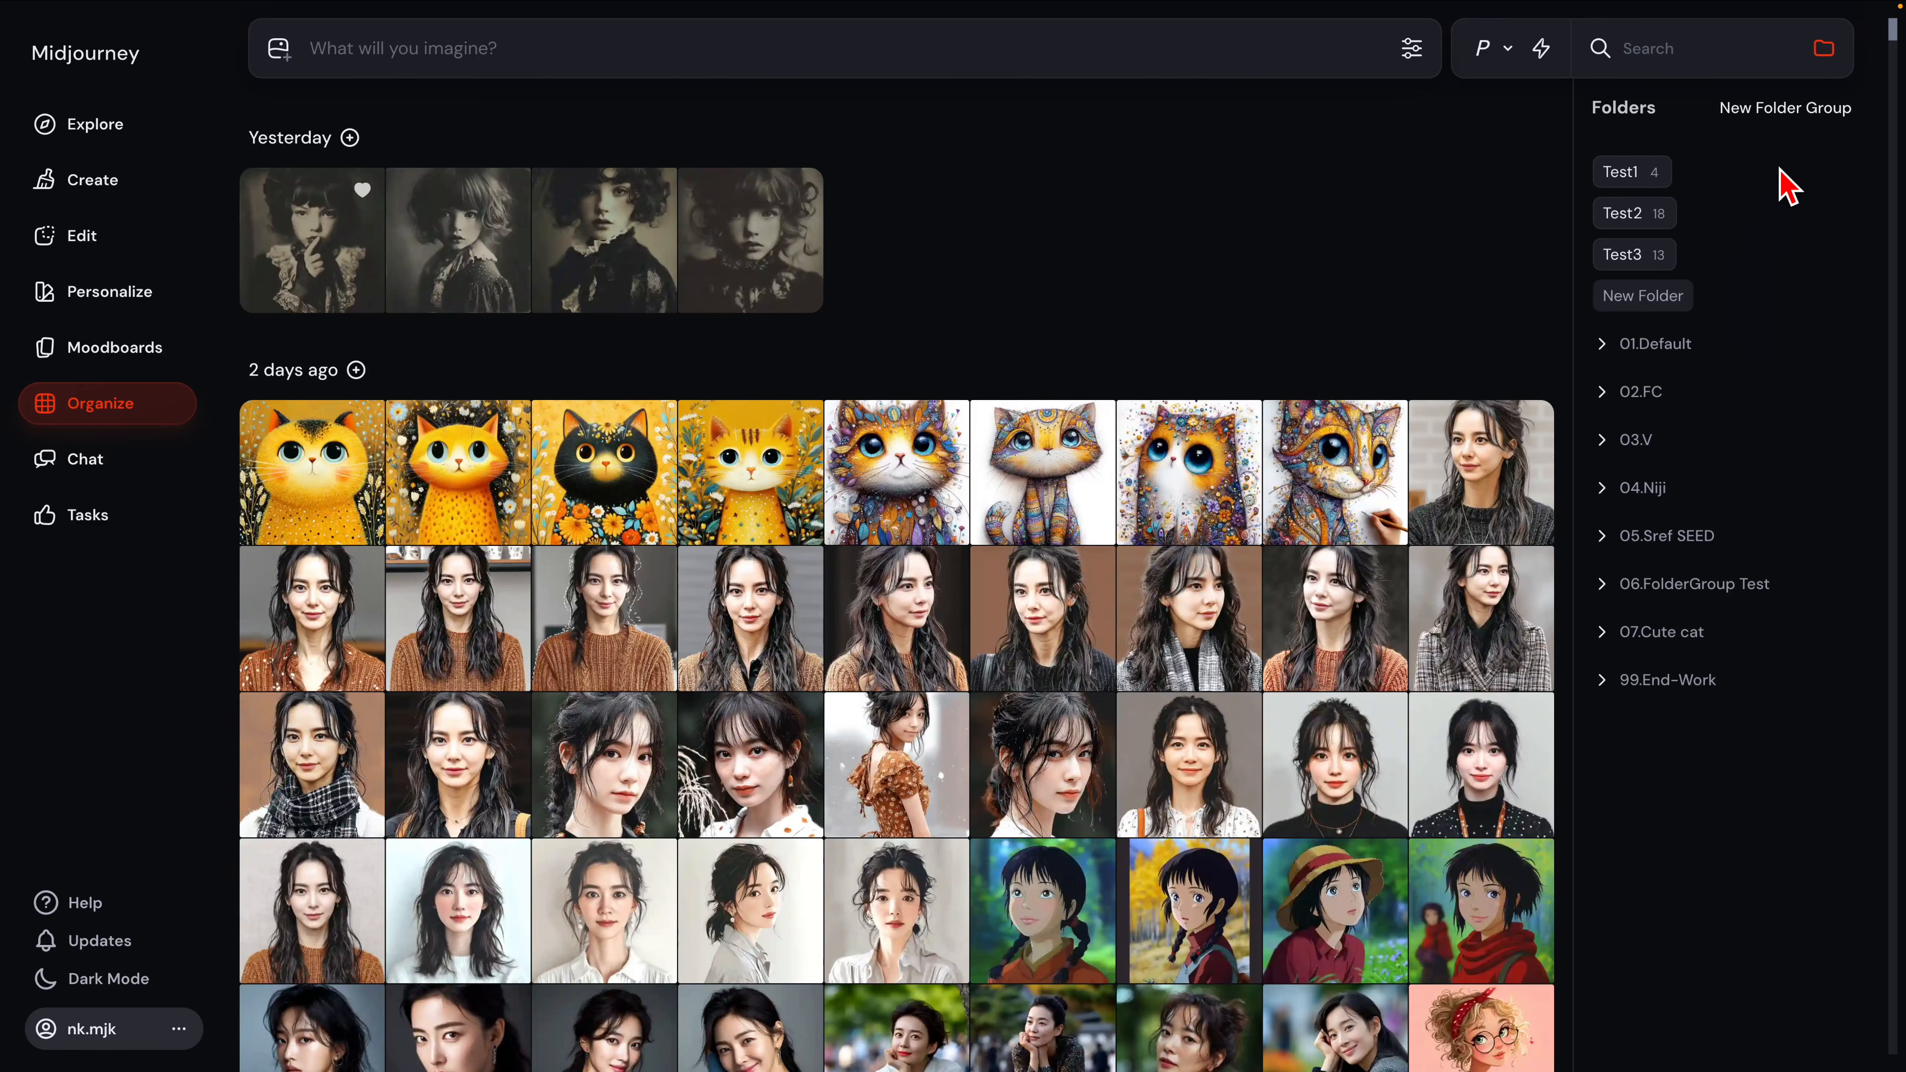
{"action": "left_click", "coordinate": [1604, 347]}
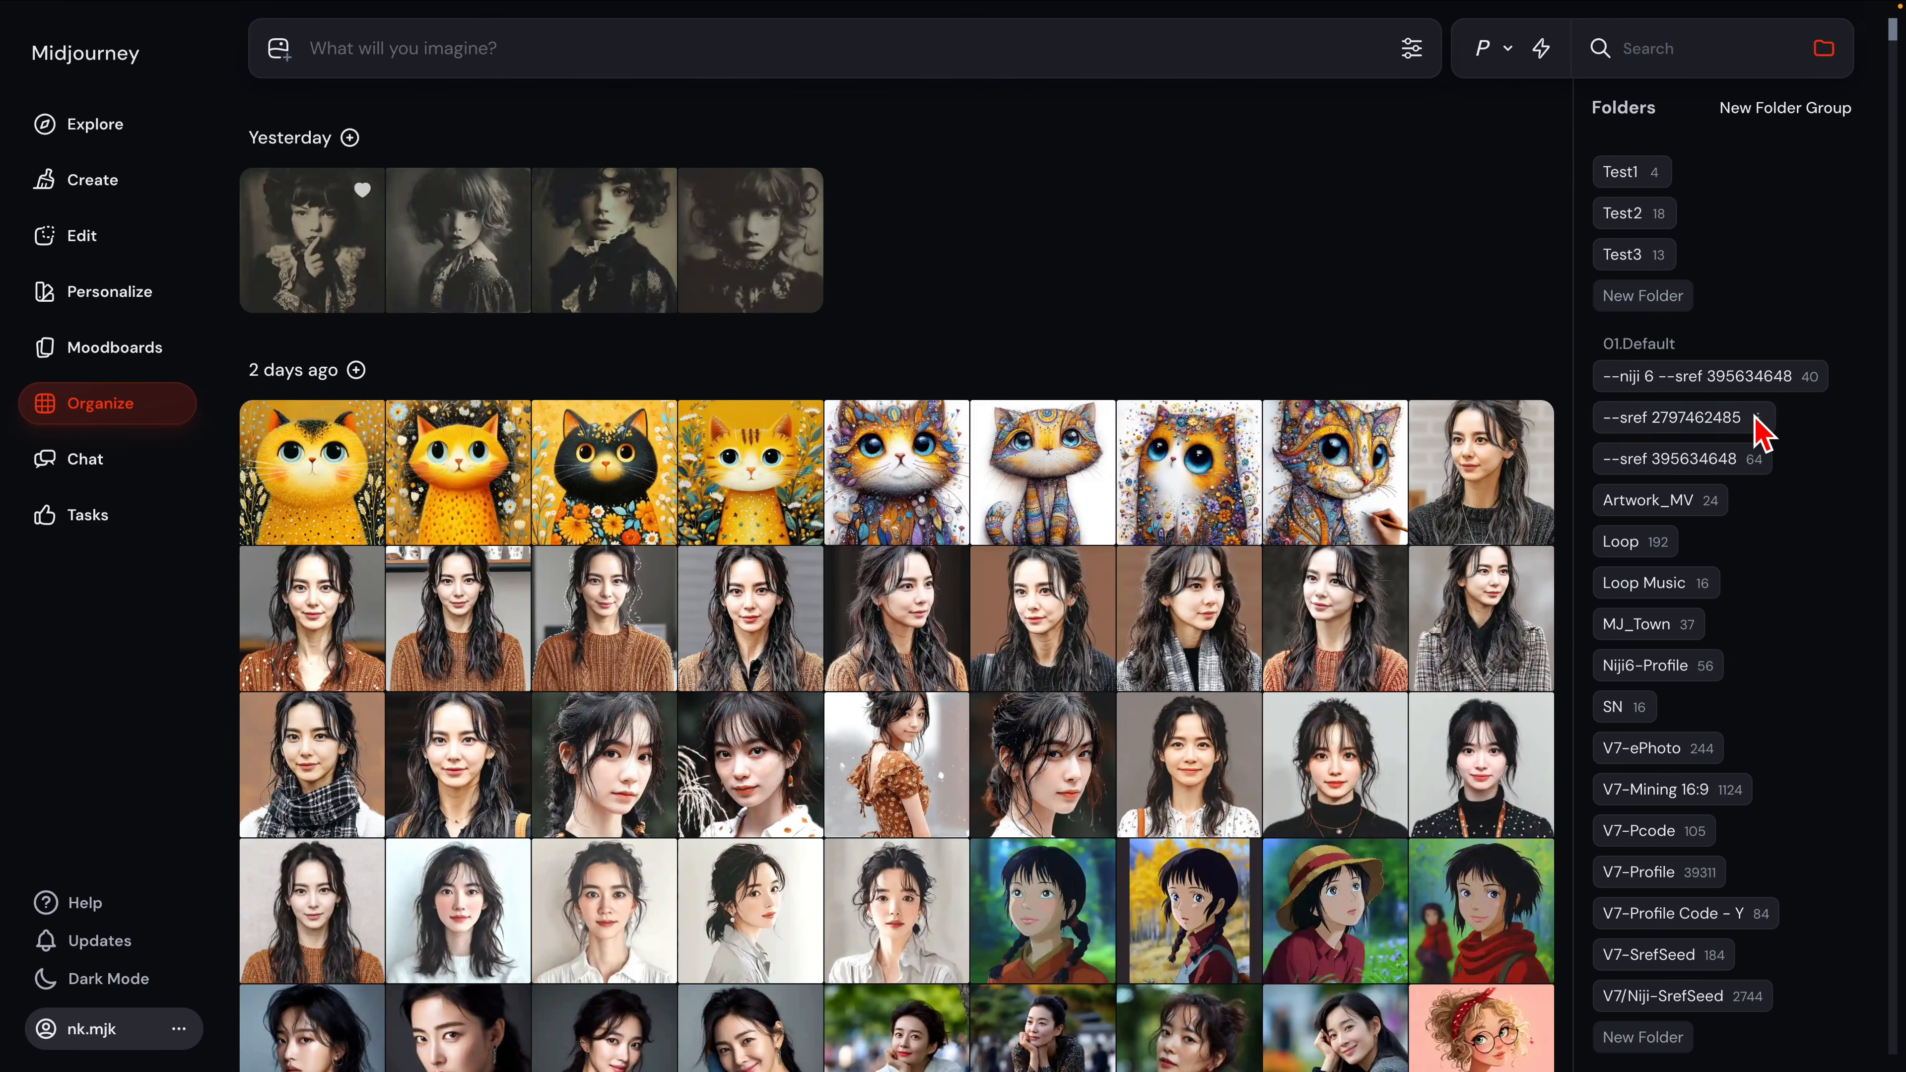
{"action": "left_click", "coordinate": [1592, 346]}
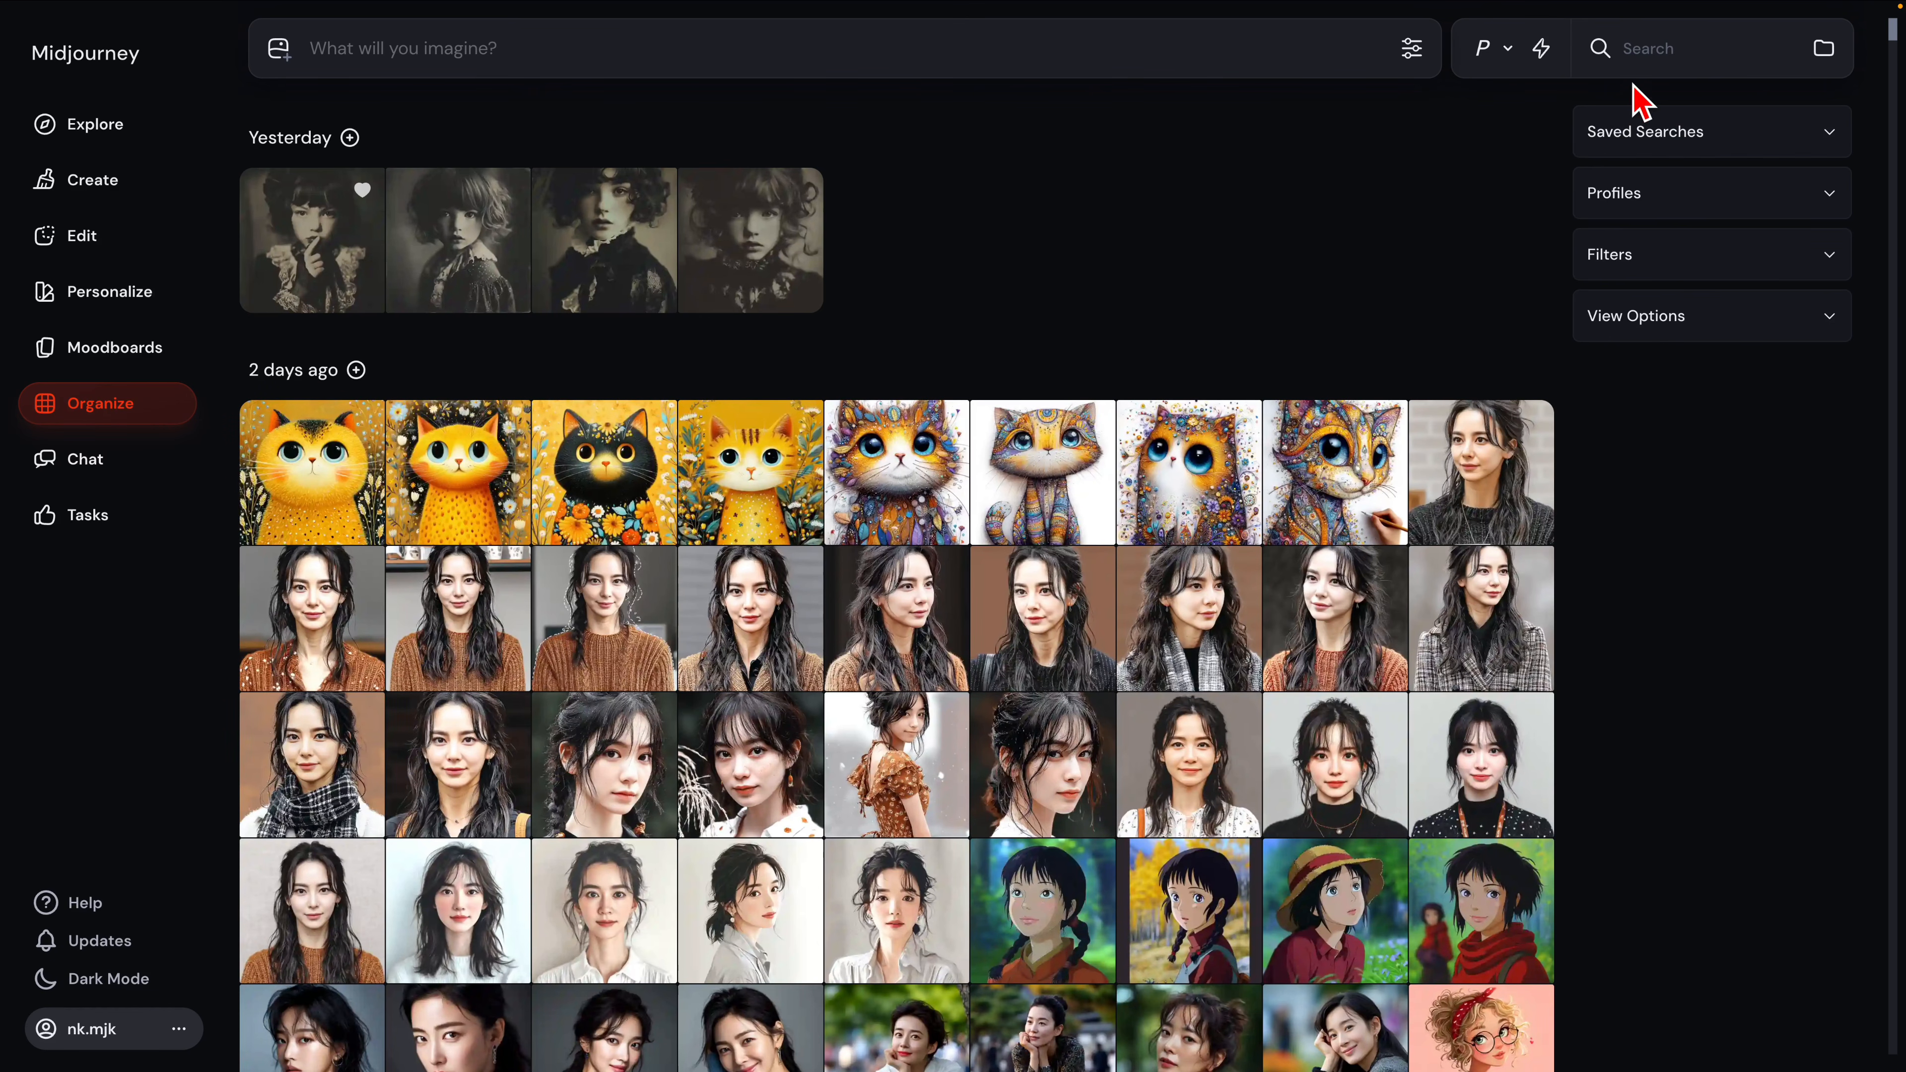
Step: Search the generated images for "cute cat" and clear the search
{"action": "left_click", "coordinate": [1650, 50]}
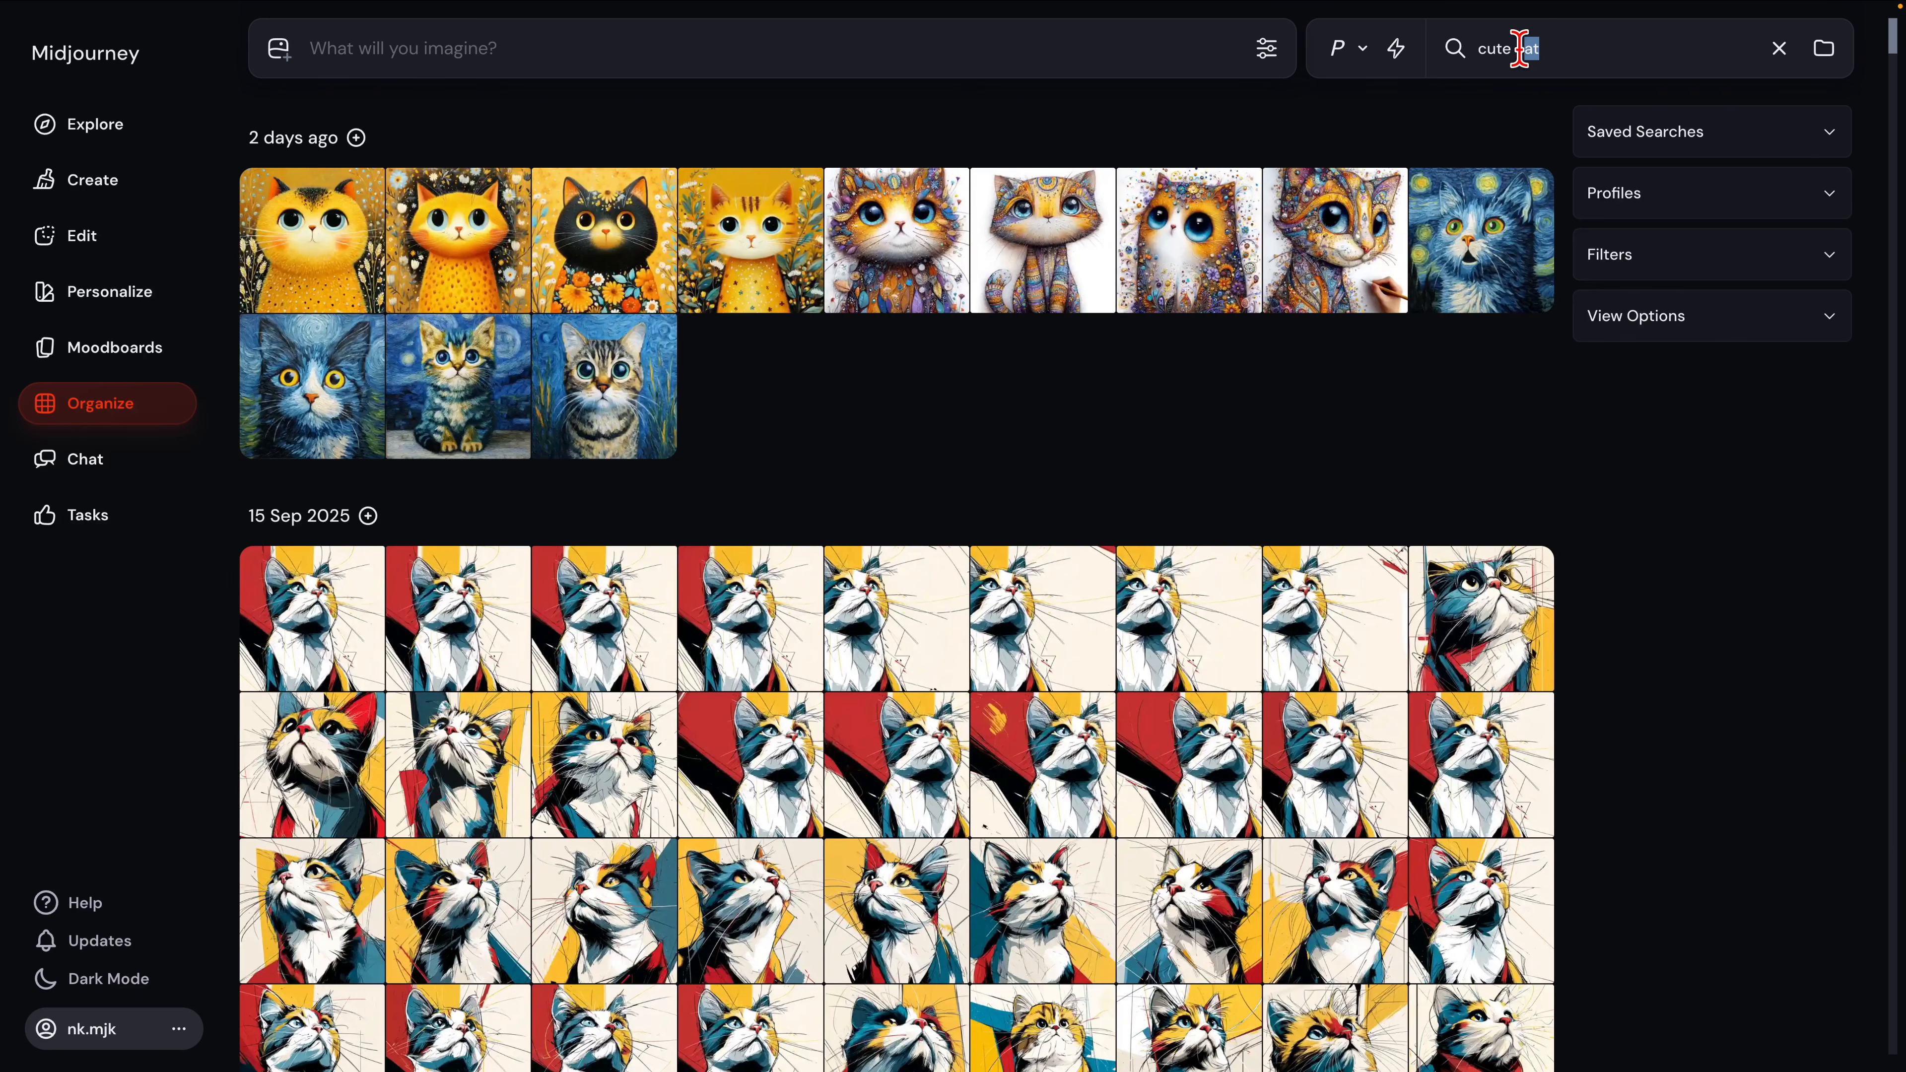
{"action": "left_click_drag", "start_coordinate": [1542, 49], "coordinate": [1472, 56]}
{"action": "left_click", "coordinate": [1499, 86]}
{"action": "left_click", "coordinate": [1564, 71]}
{"action": "key", "text": "ctrl+a"}
{"action": "key", "text": "BackSpace"}
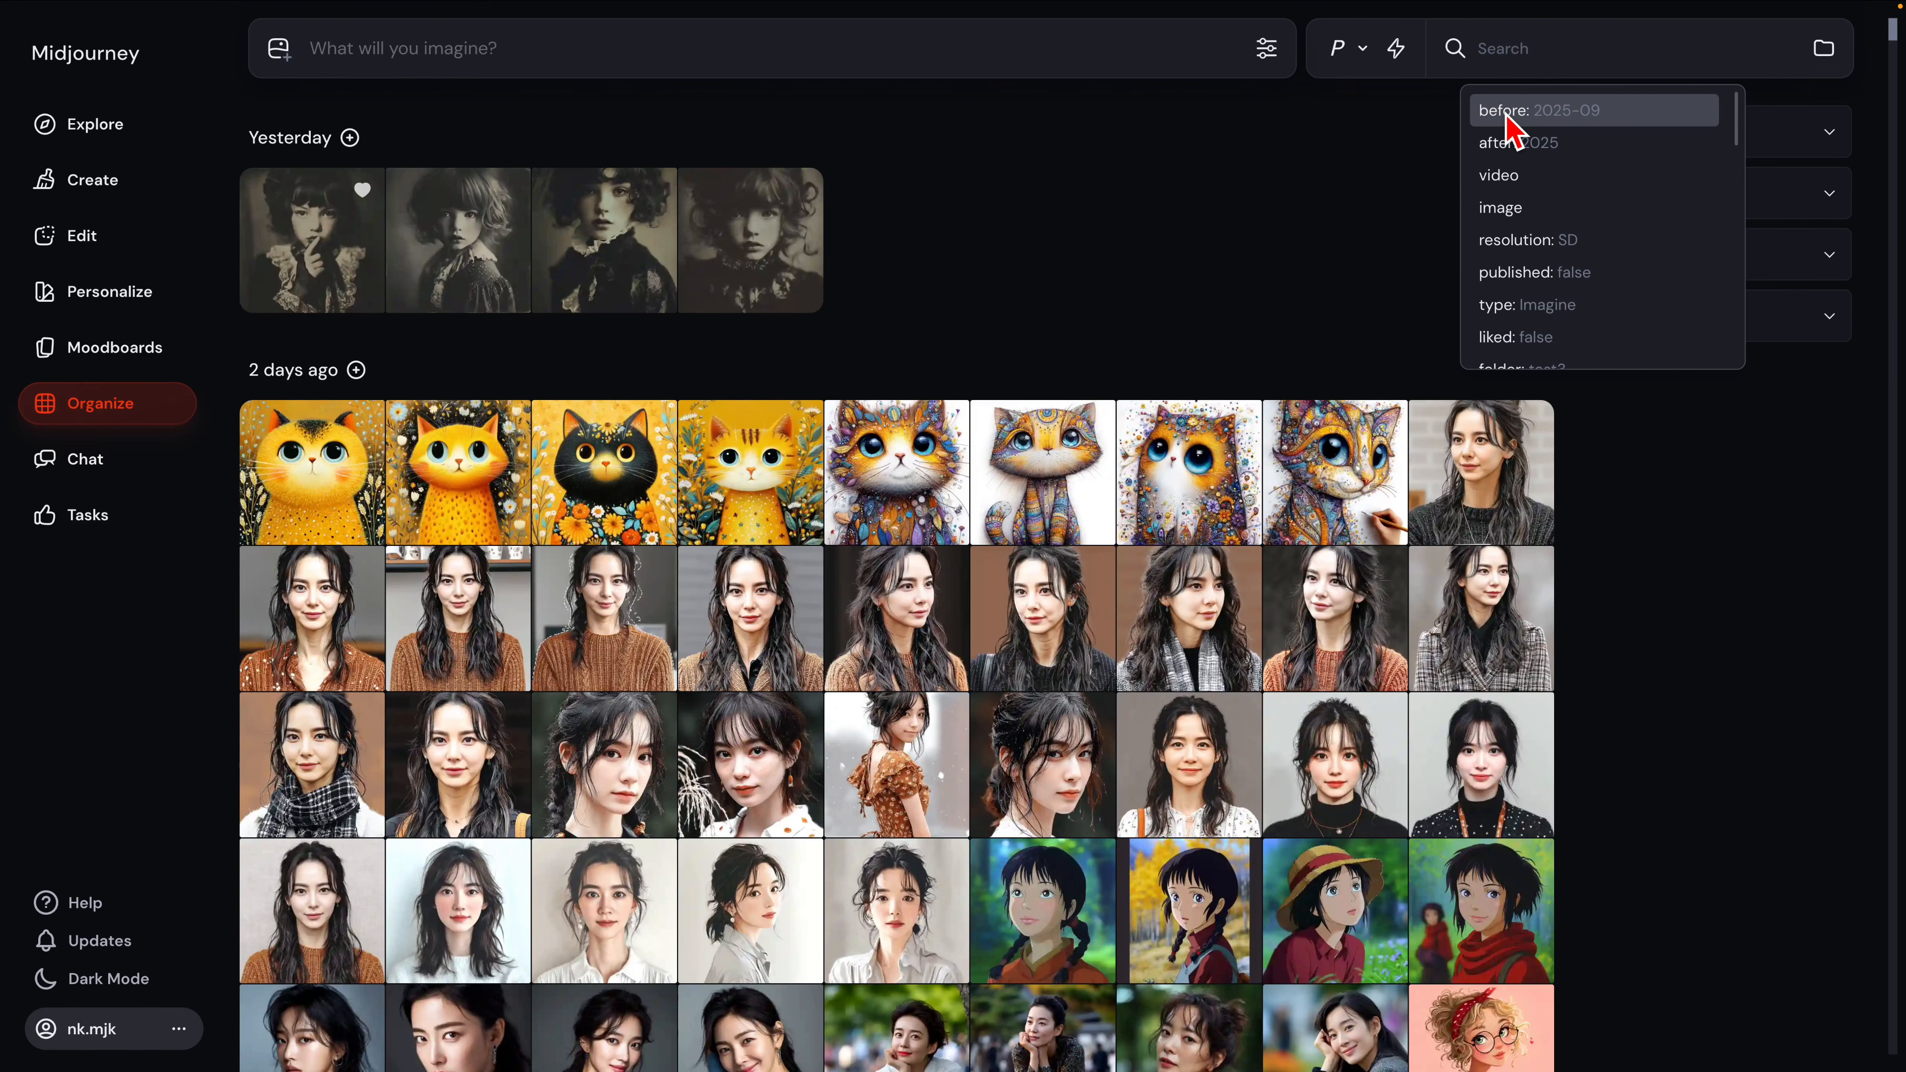
Step: Show images created before 2025-09, change the date condition to 2025-09-18, and remove it
{"action": "left_click", "coordinate": [1510, 120]}
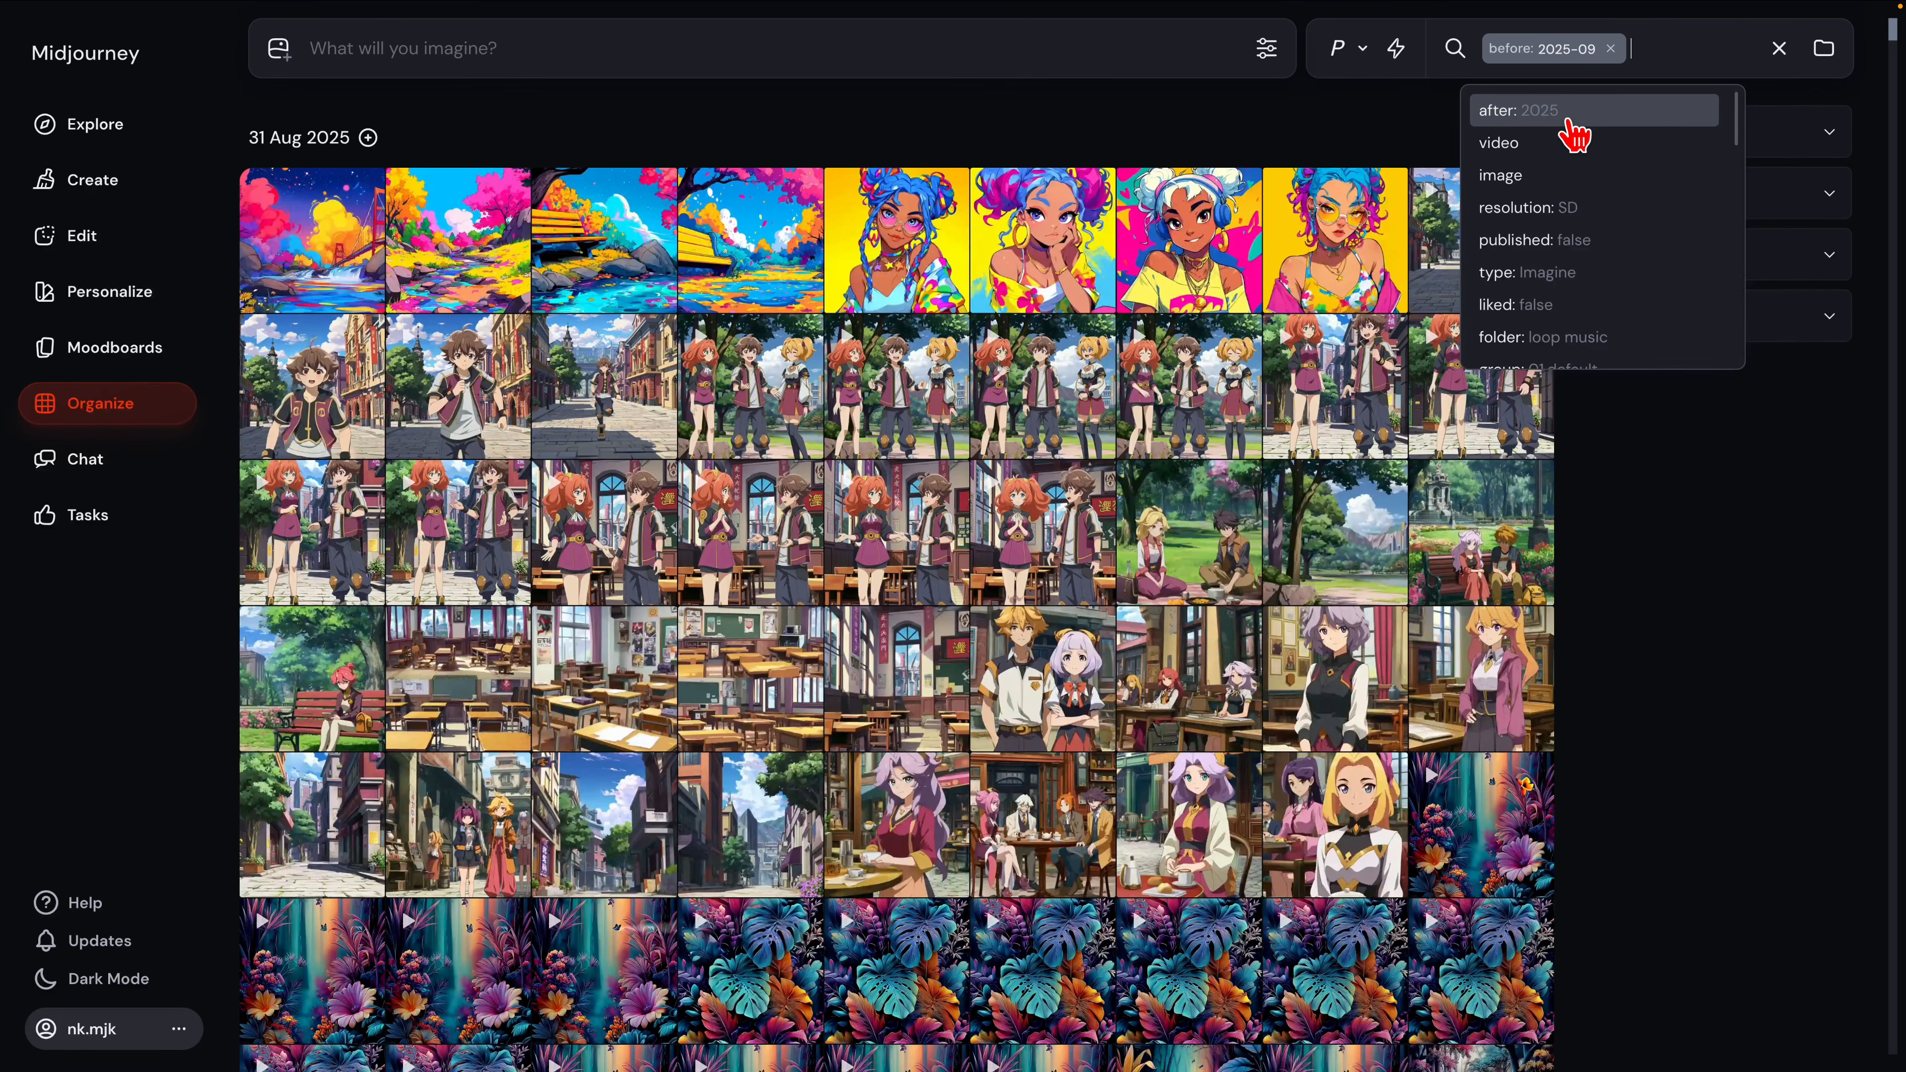
{"action": "left_click", "coordinate": [1594, 48]}
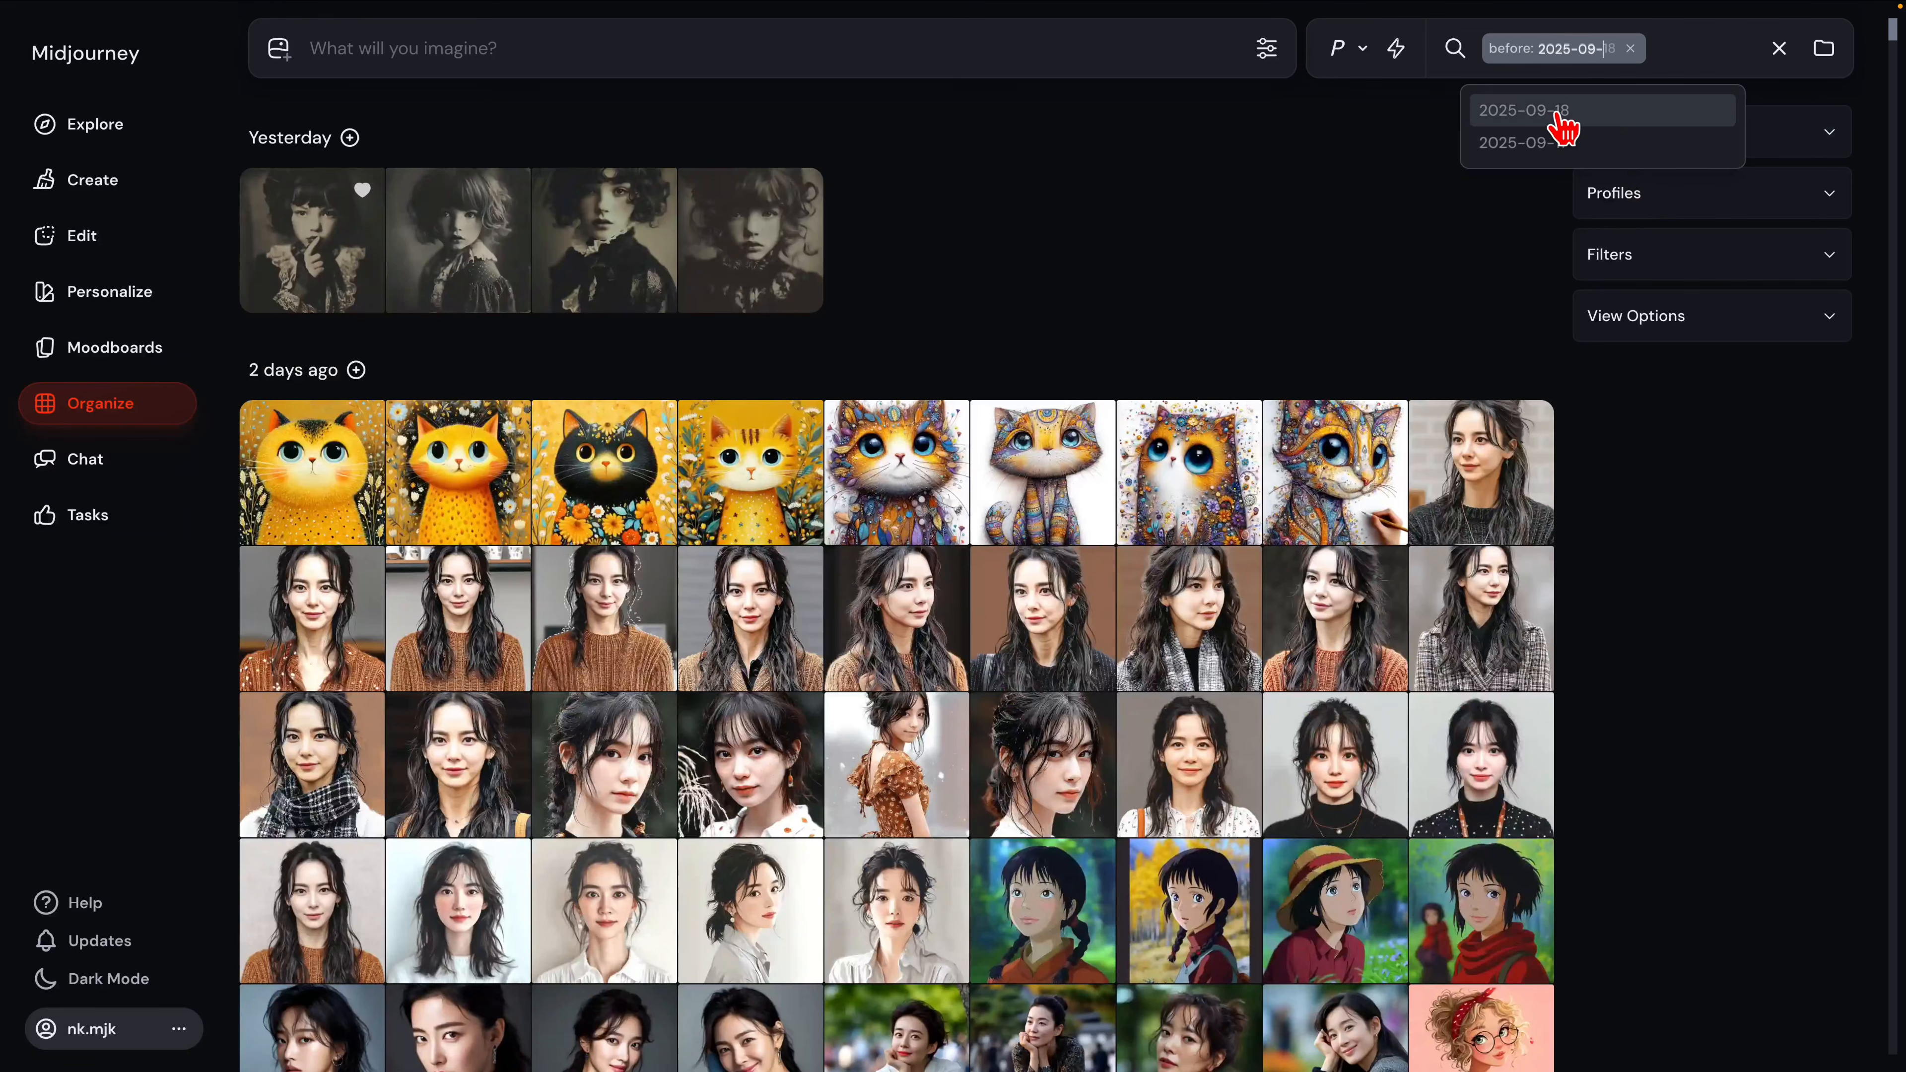
{"action": "left_click", "coordinate": [1551, 119]}
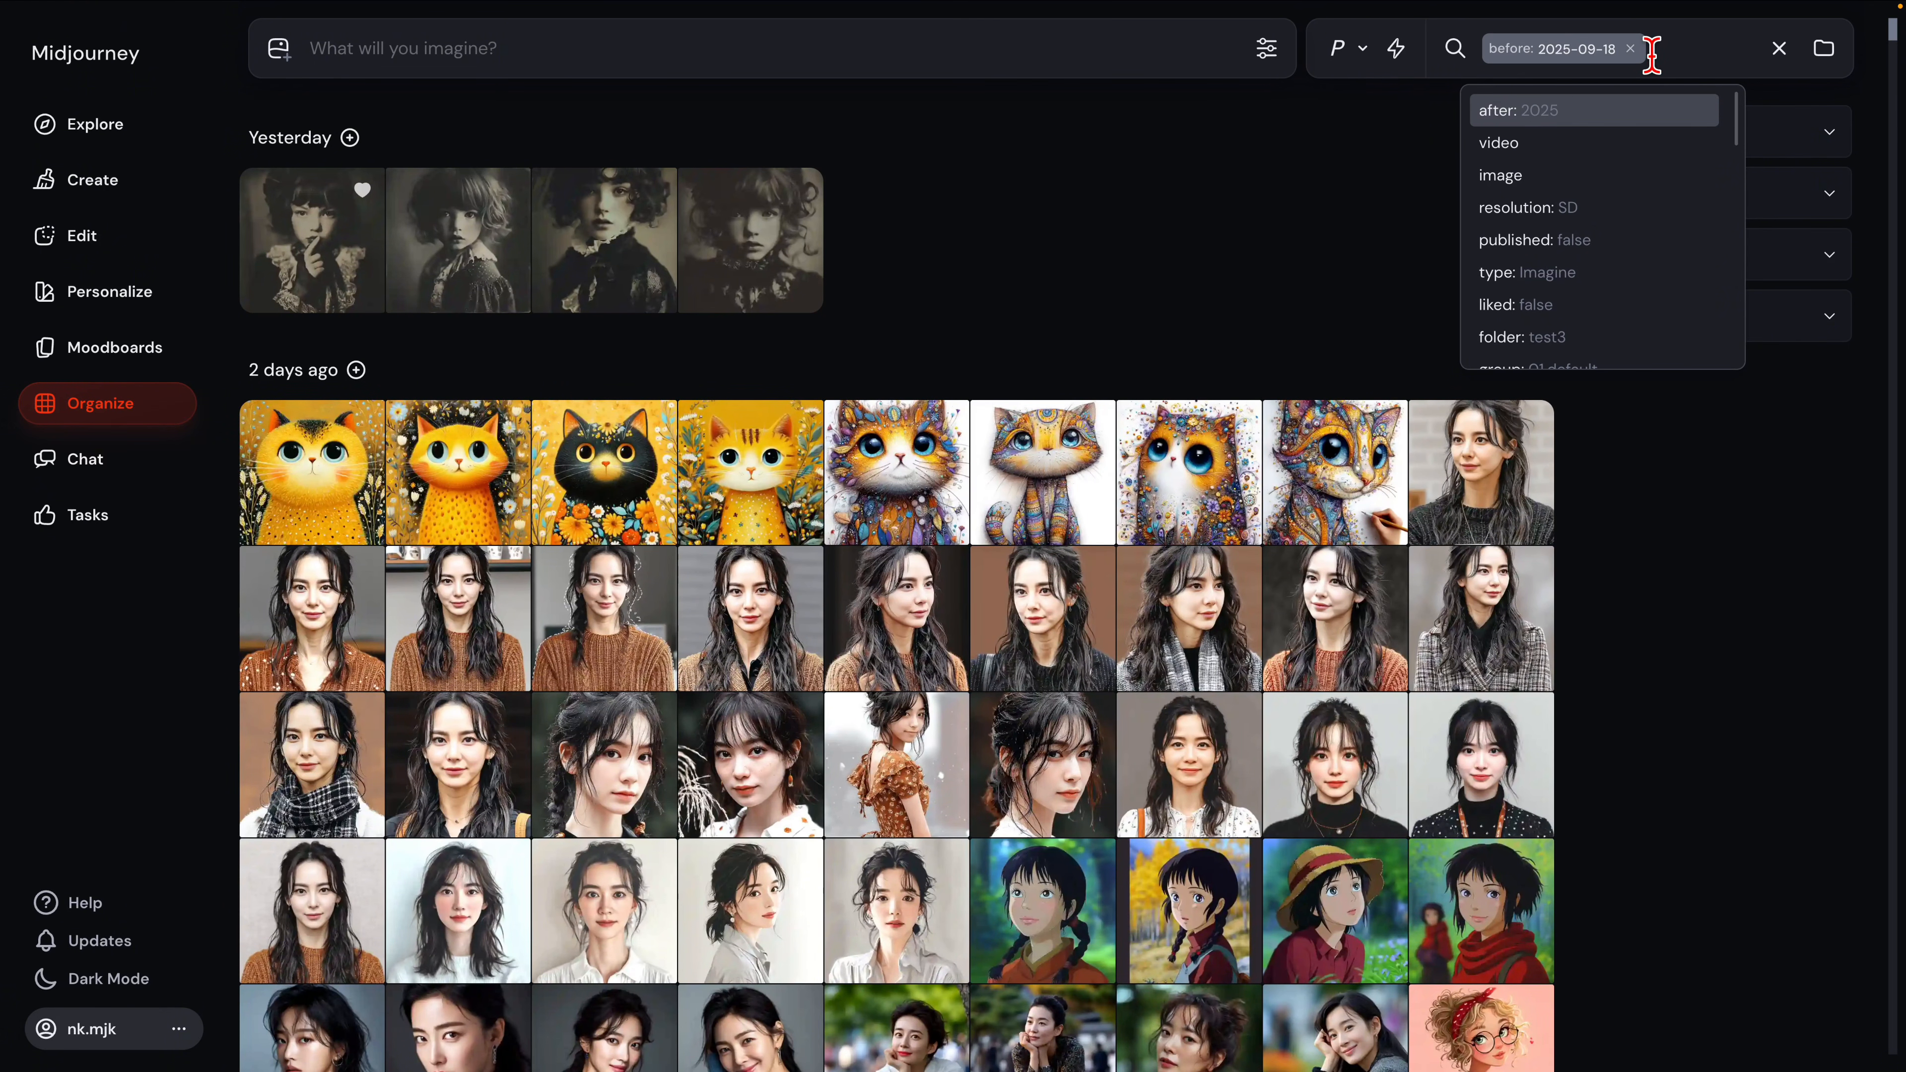
{"action": "left_click", "coordinate": [1632, 49]}
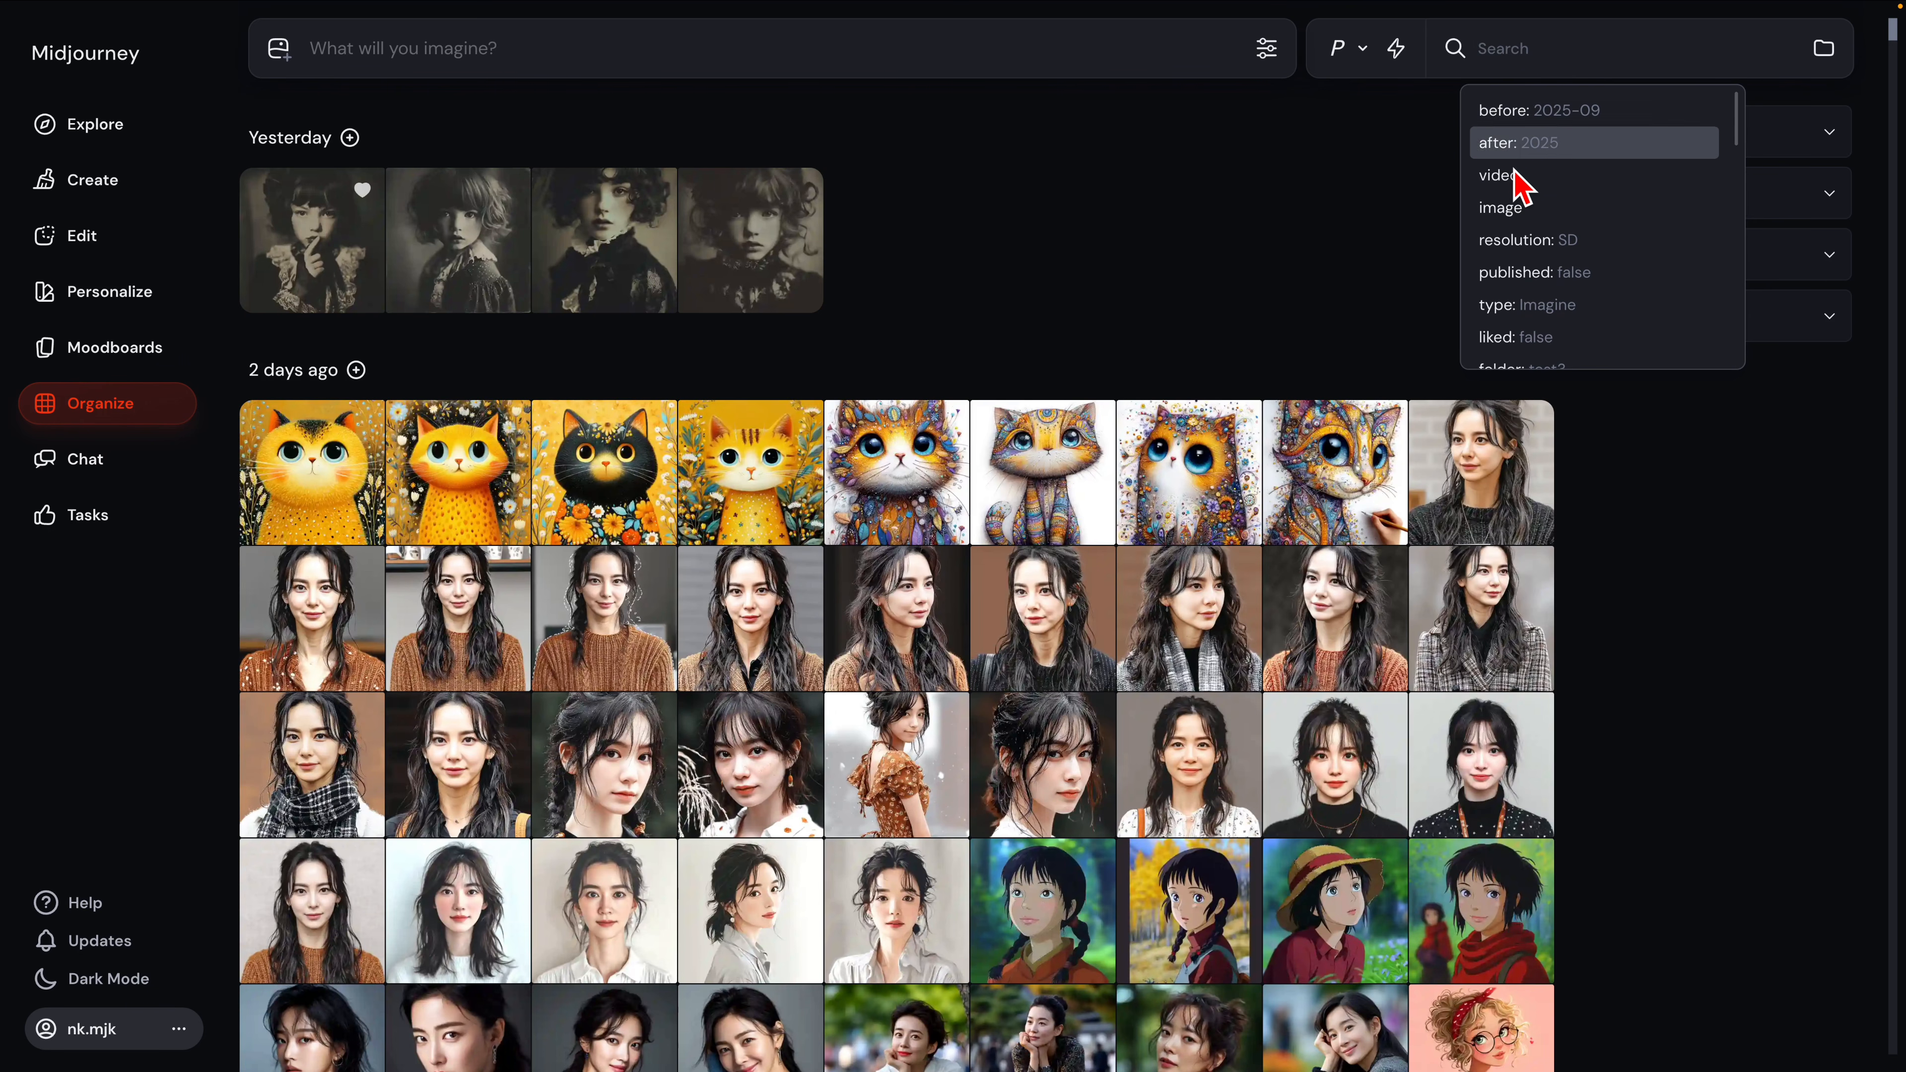
Step: Narrow the search to videos only, and replace that condition with images only
{"action": "left_click", "coordinate": [1507, 180]}
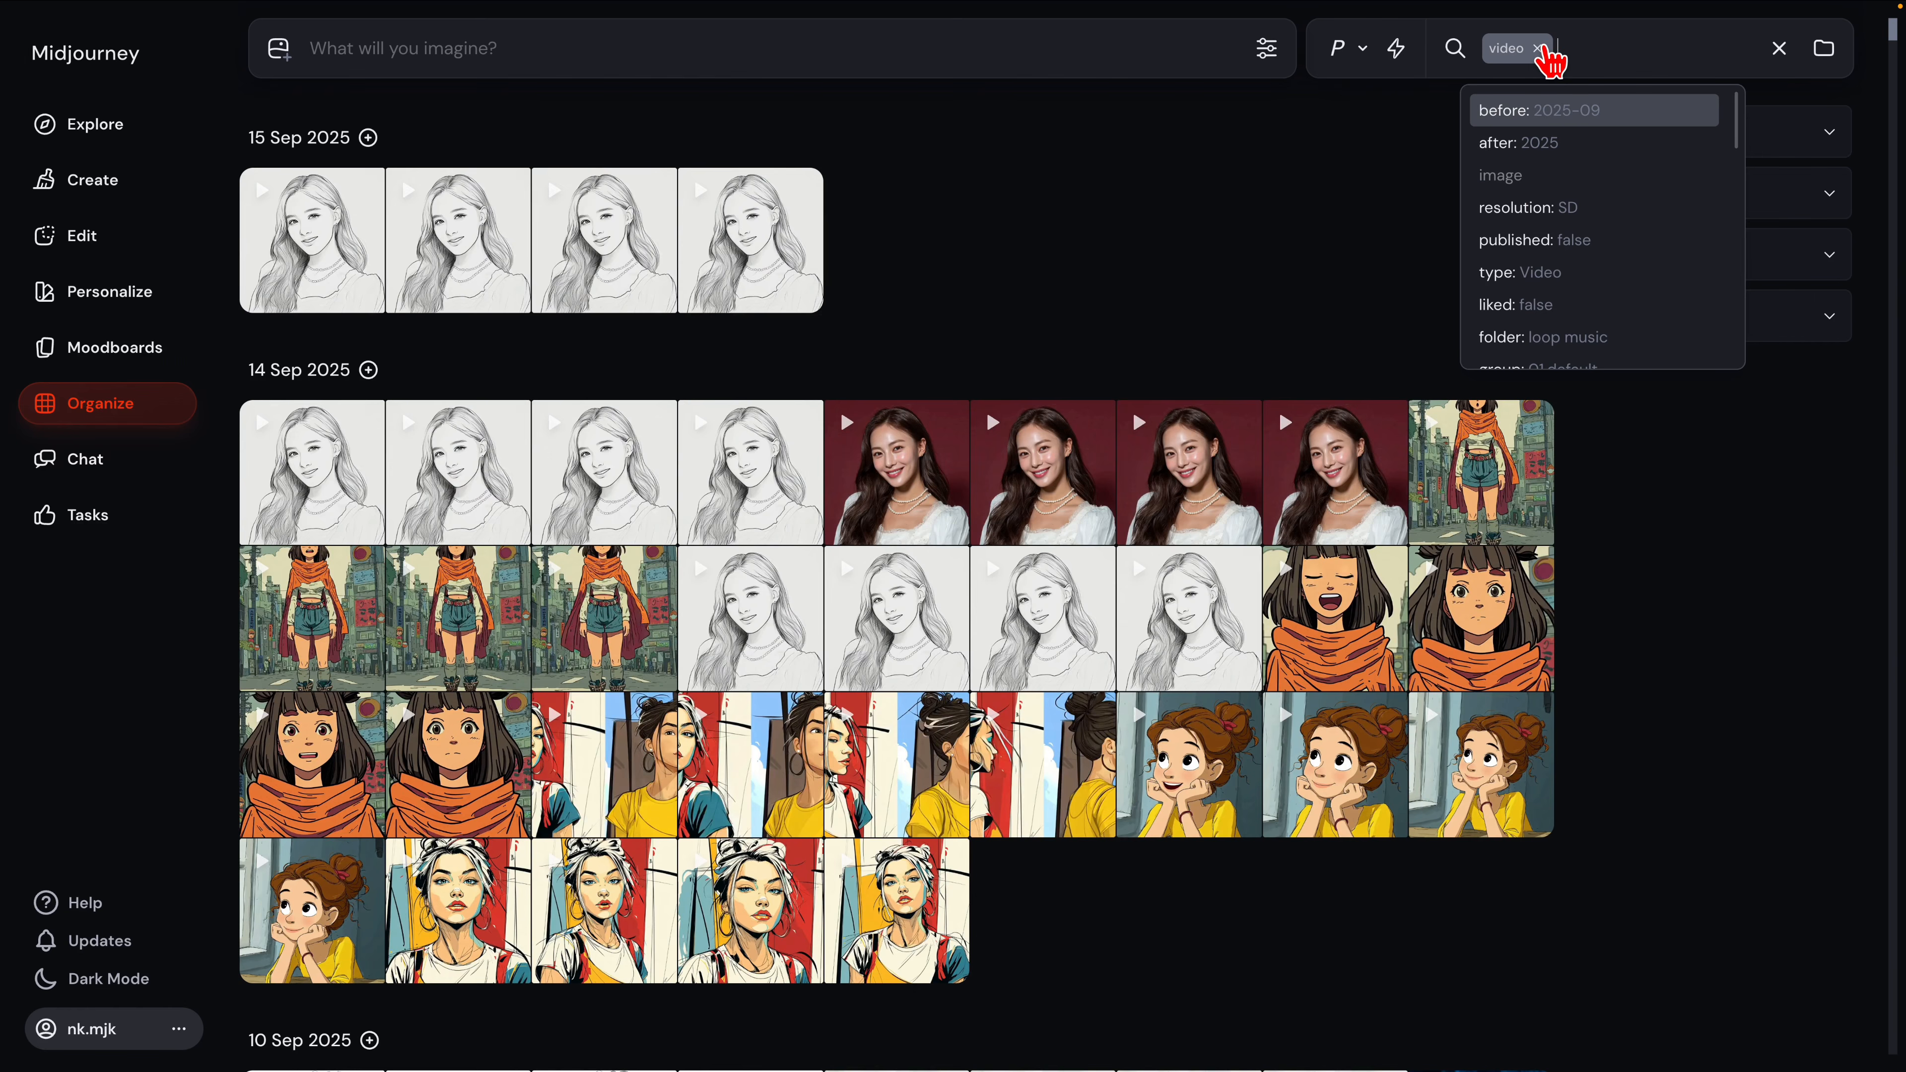
{"action": "left_click", "coordinate": [1538, 50]}
{"action": "left_click", "coordinate": [1508, 218]}
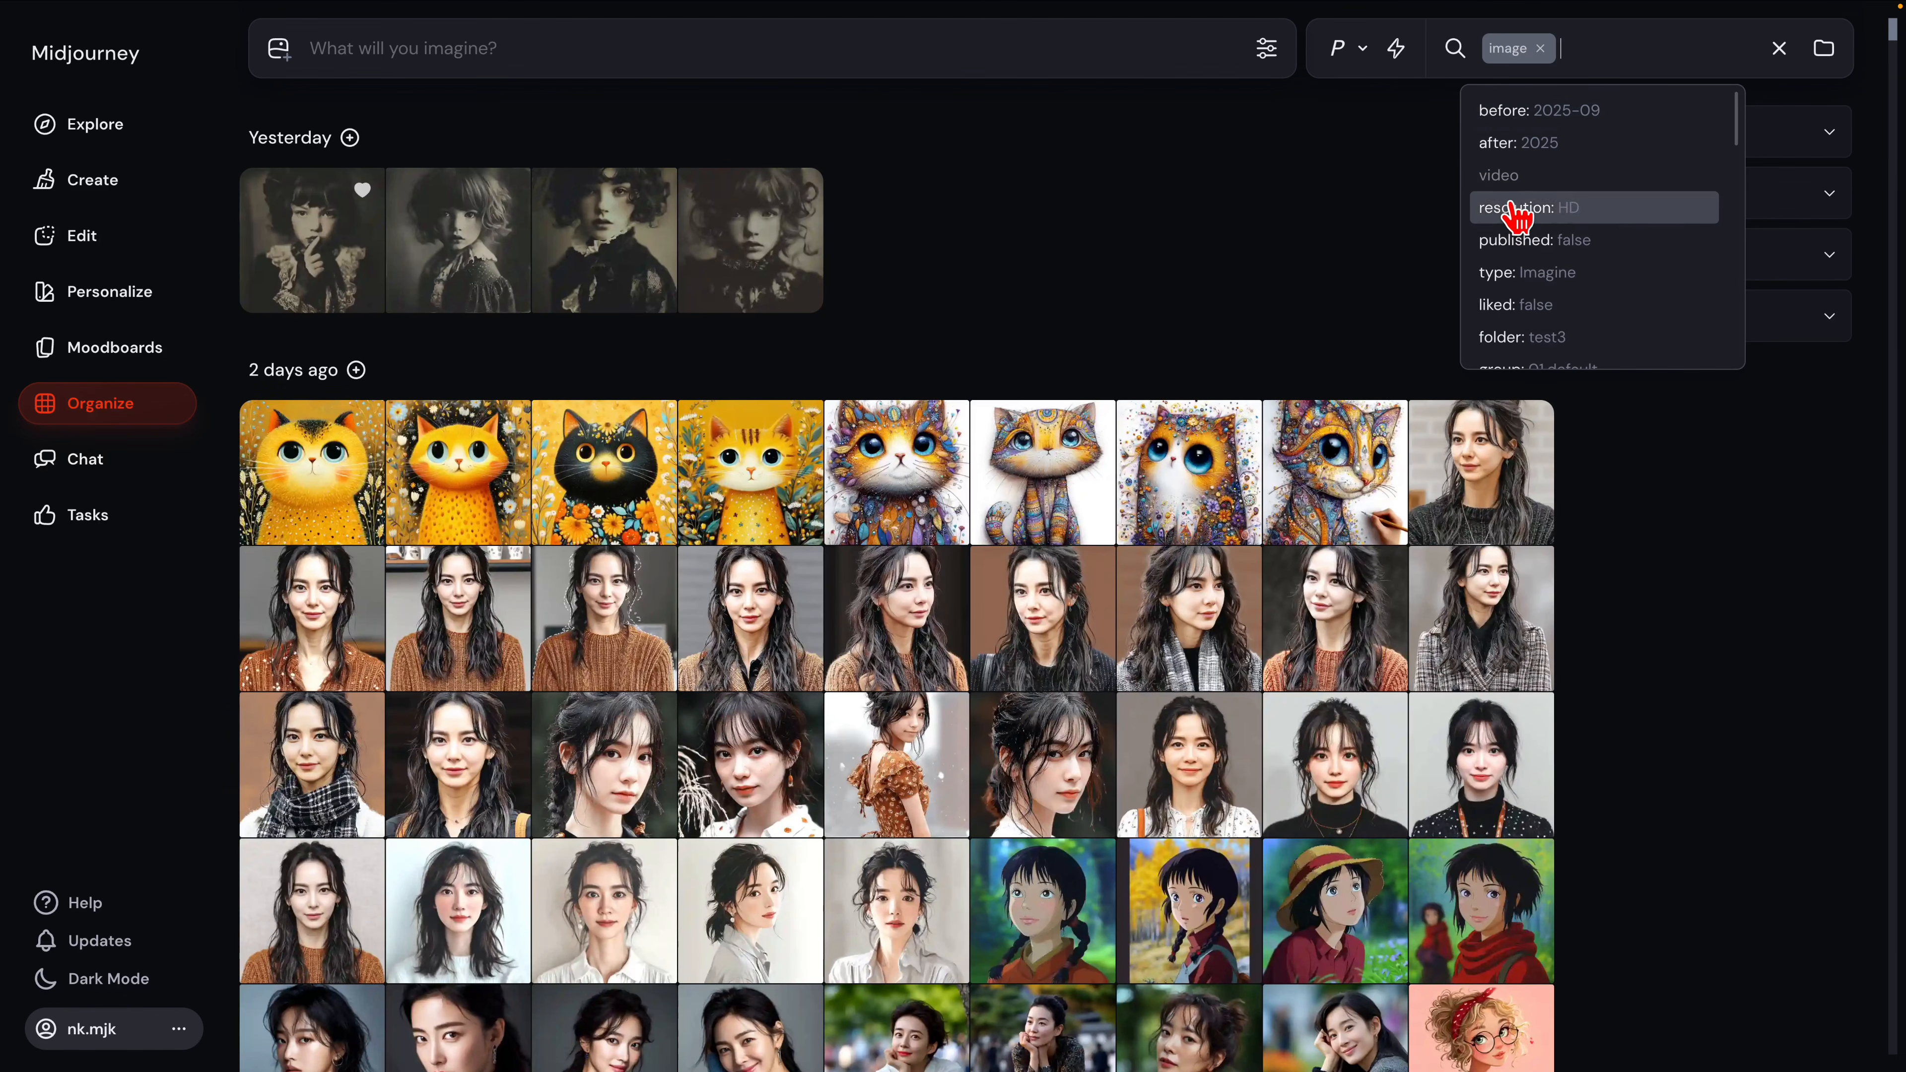
Step: View the filter options, combine the image condition with a "cute cat" text search, and clear the whole search
{"action": "left_click", "coordinate": [1651, 263]}
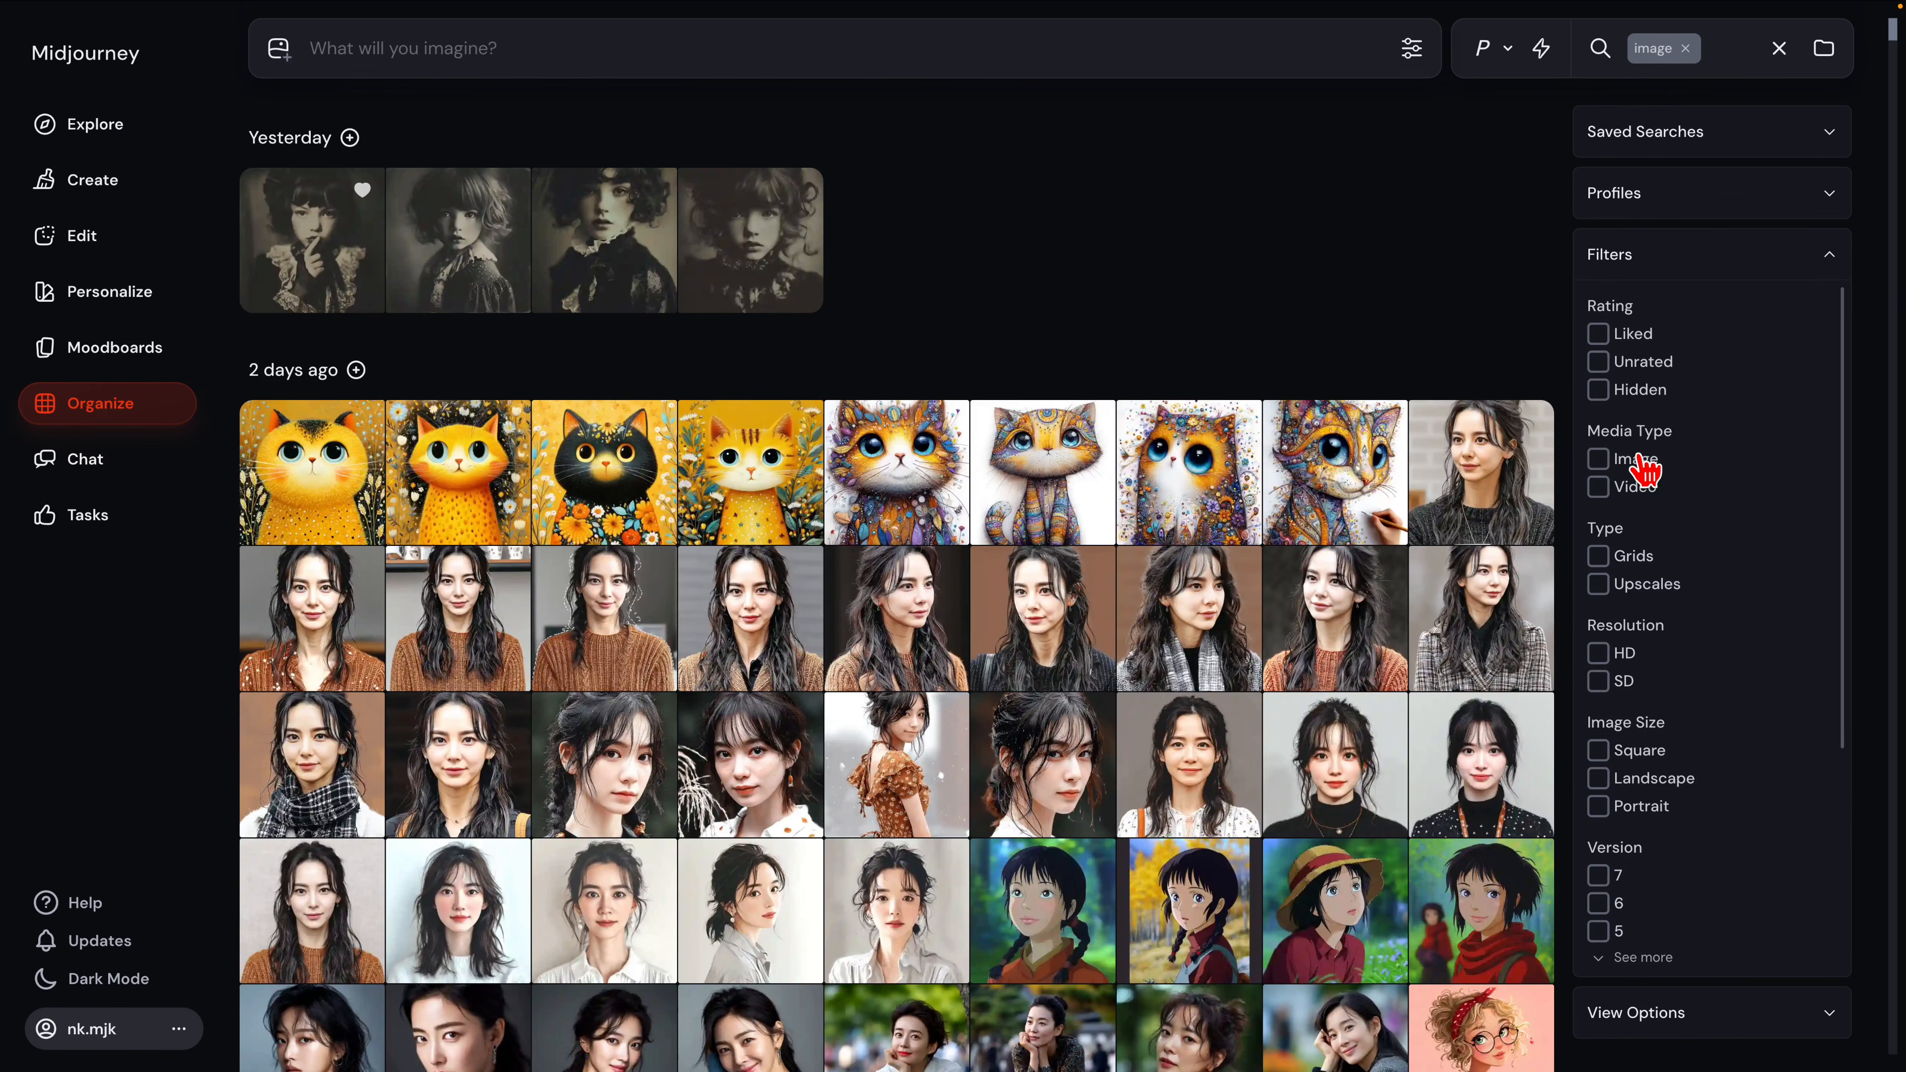
{"action": "left_click", "coordinate": [1714, 50]}
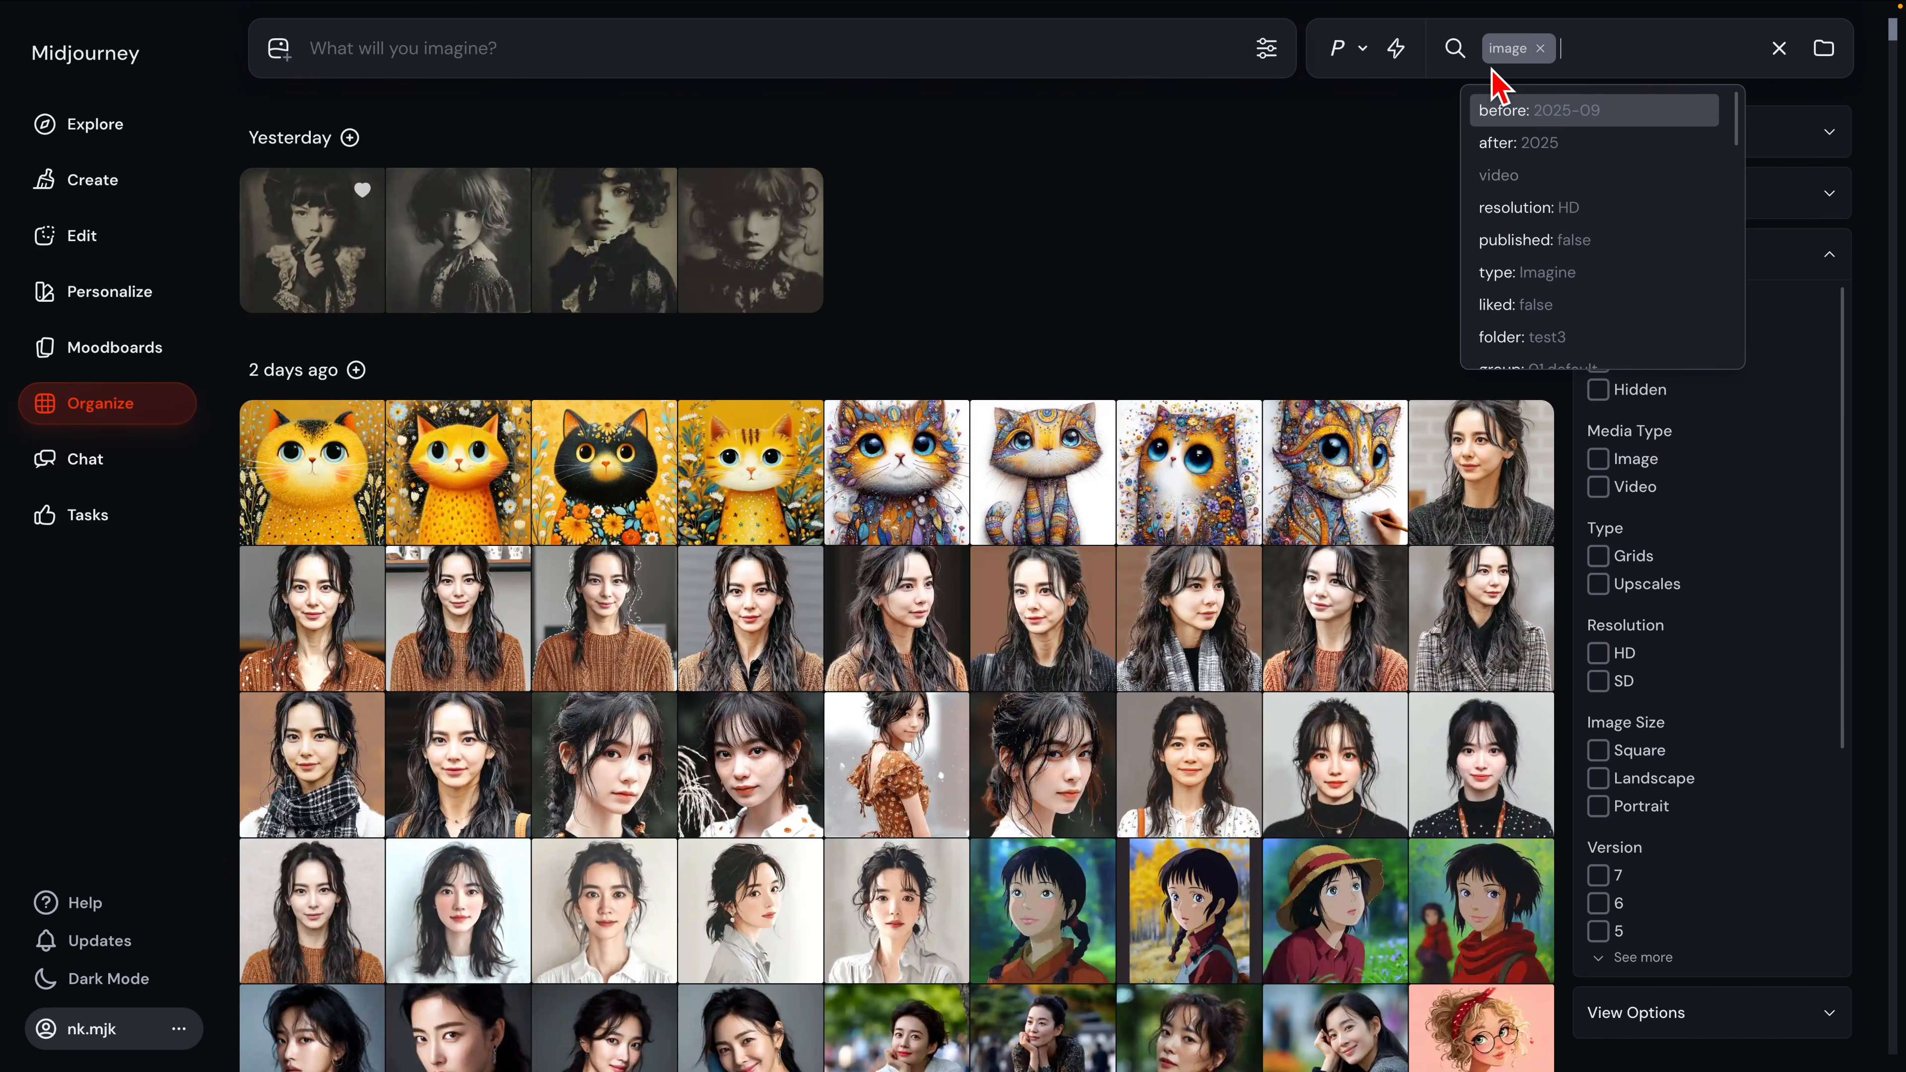
{"action": "type", "text": "cute cat"}
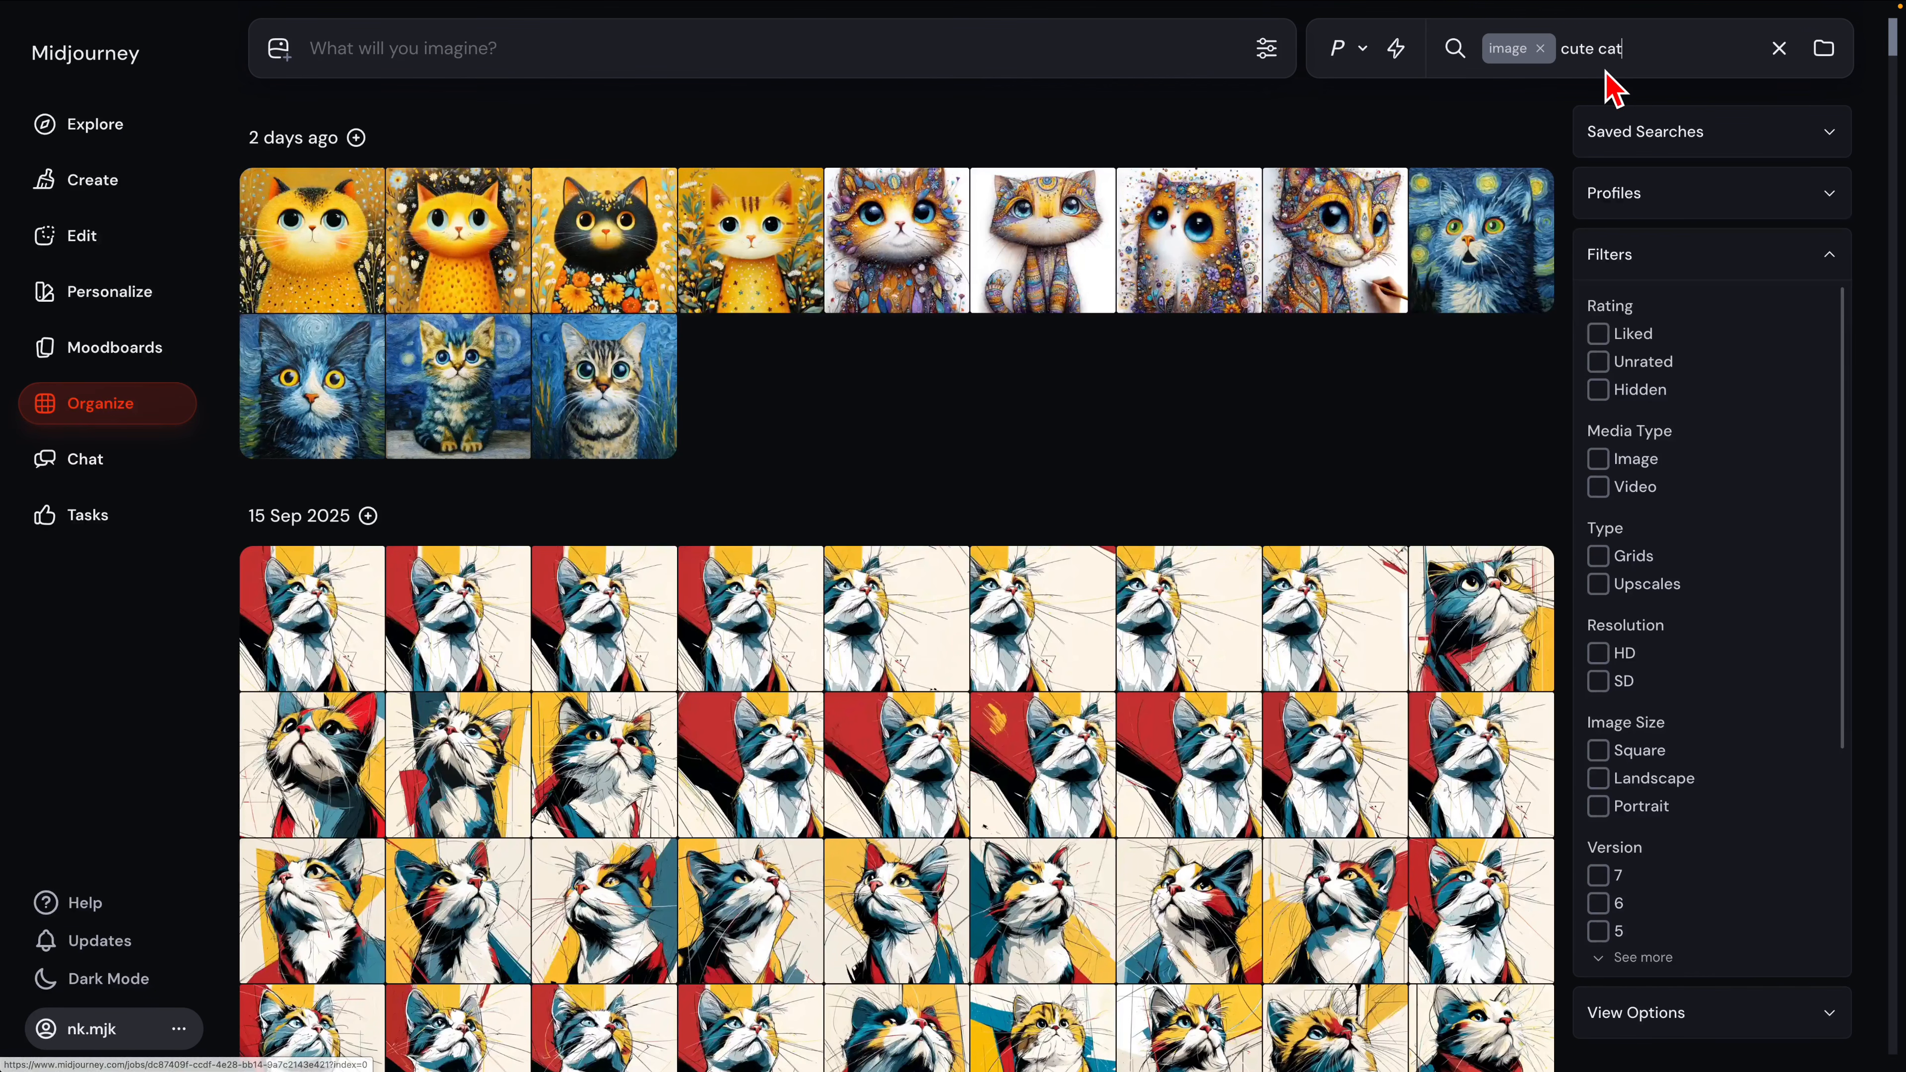
{"action": "left_click_drag", "start_coordinate": [1569, 49], "coordinate": [1644, 49]}
{"action": "left_click", "coordinate": [1644, 49]}
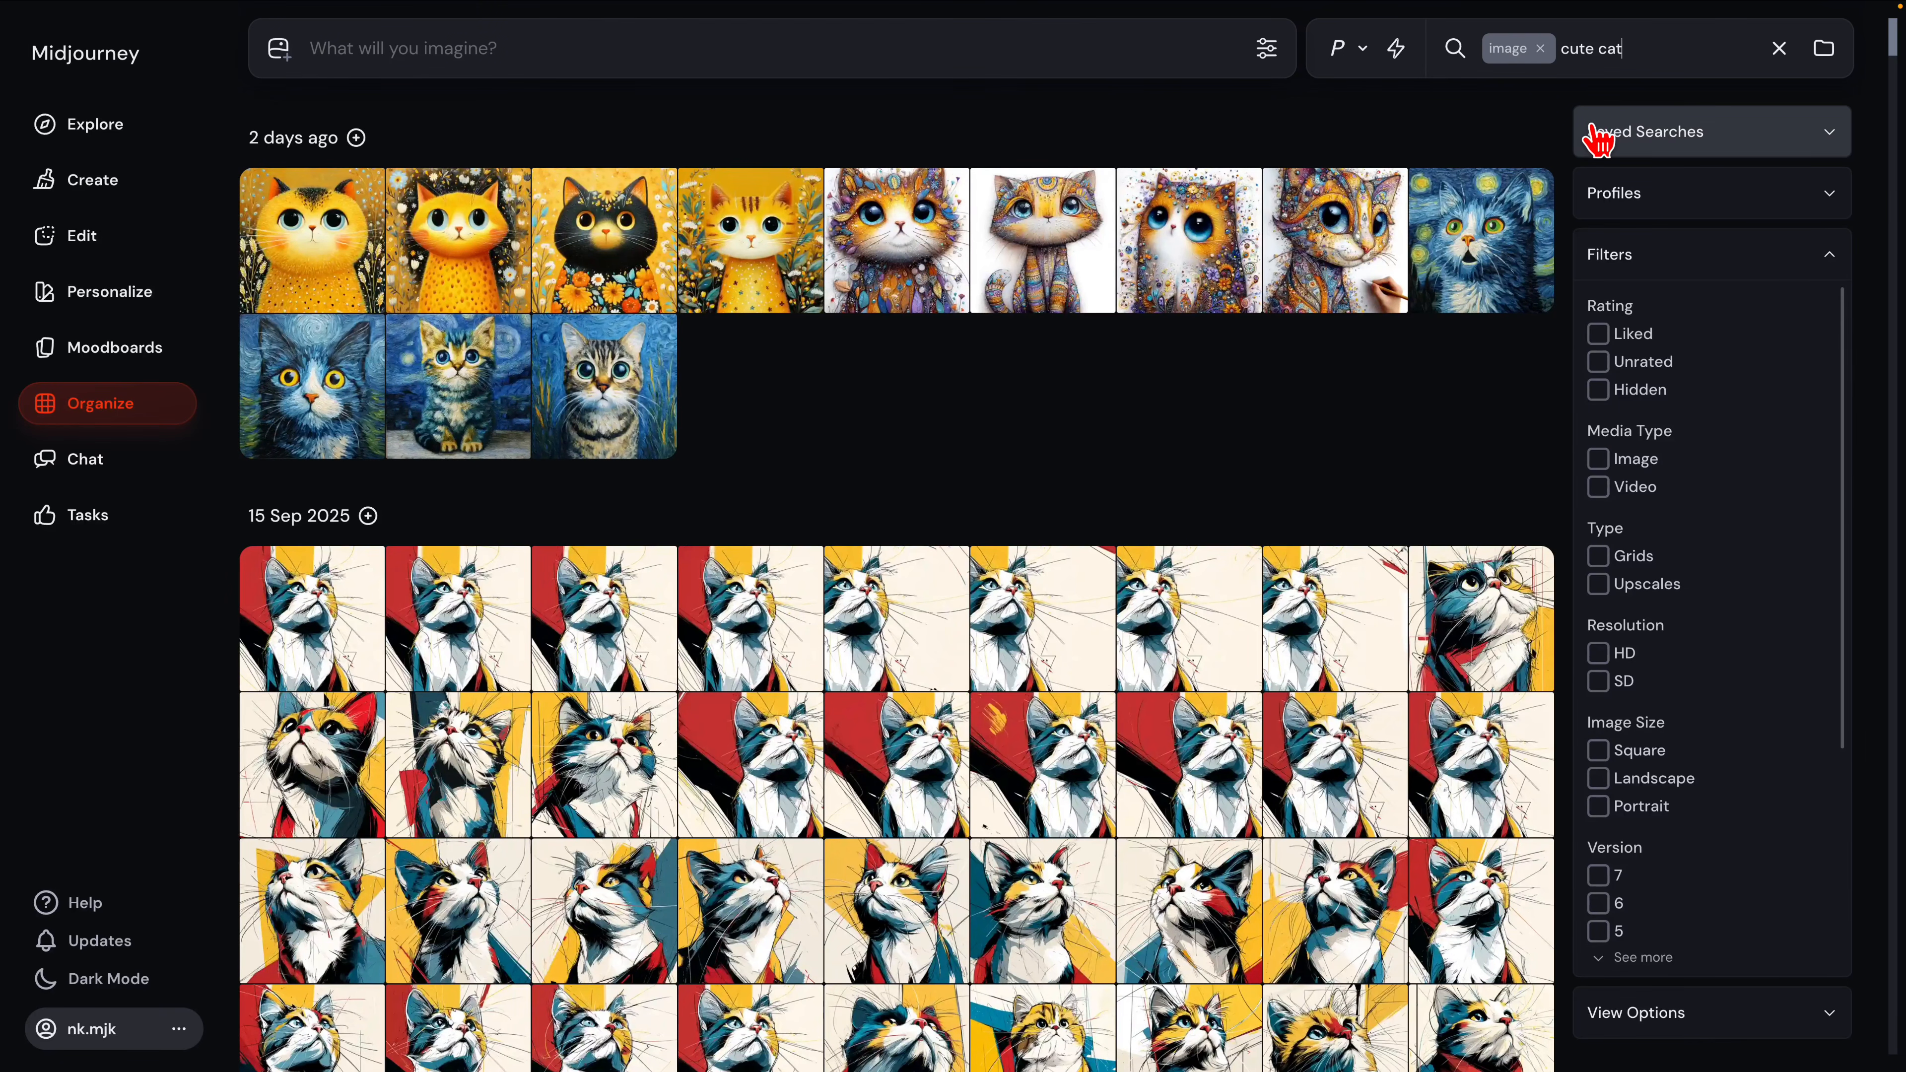
{"action": "key", "text": "ctrl+a"}
{"action": "key", "text": "BackSpace"}
{"action": "scroll", "coordinate": [1583, 247], "scroll_direction": "down", "scroll_amount": 5}
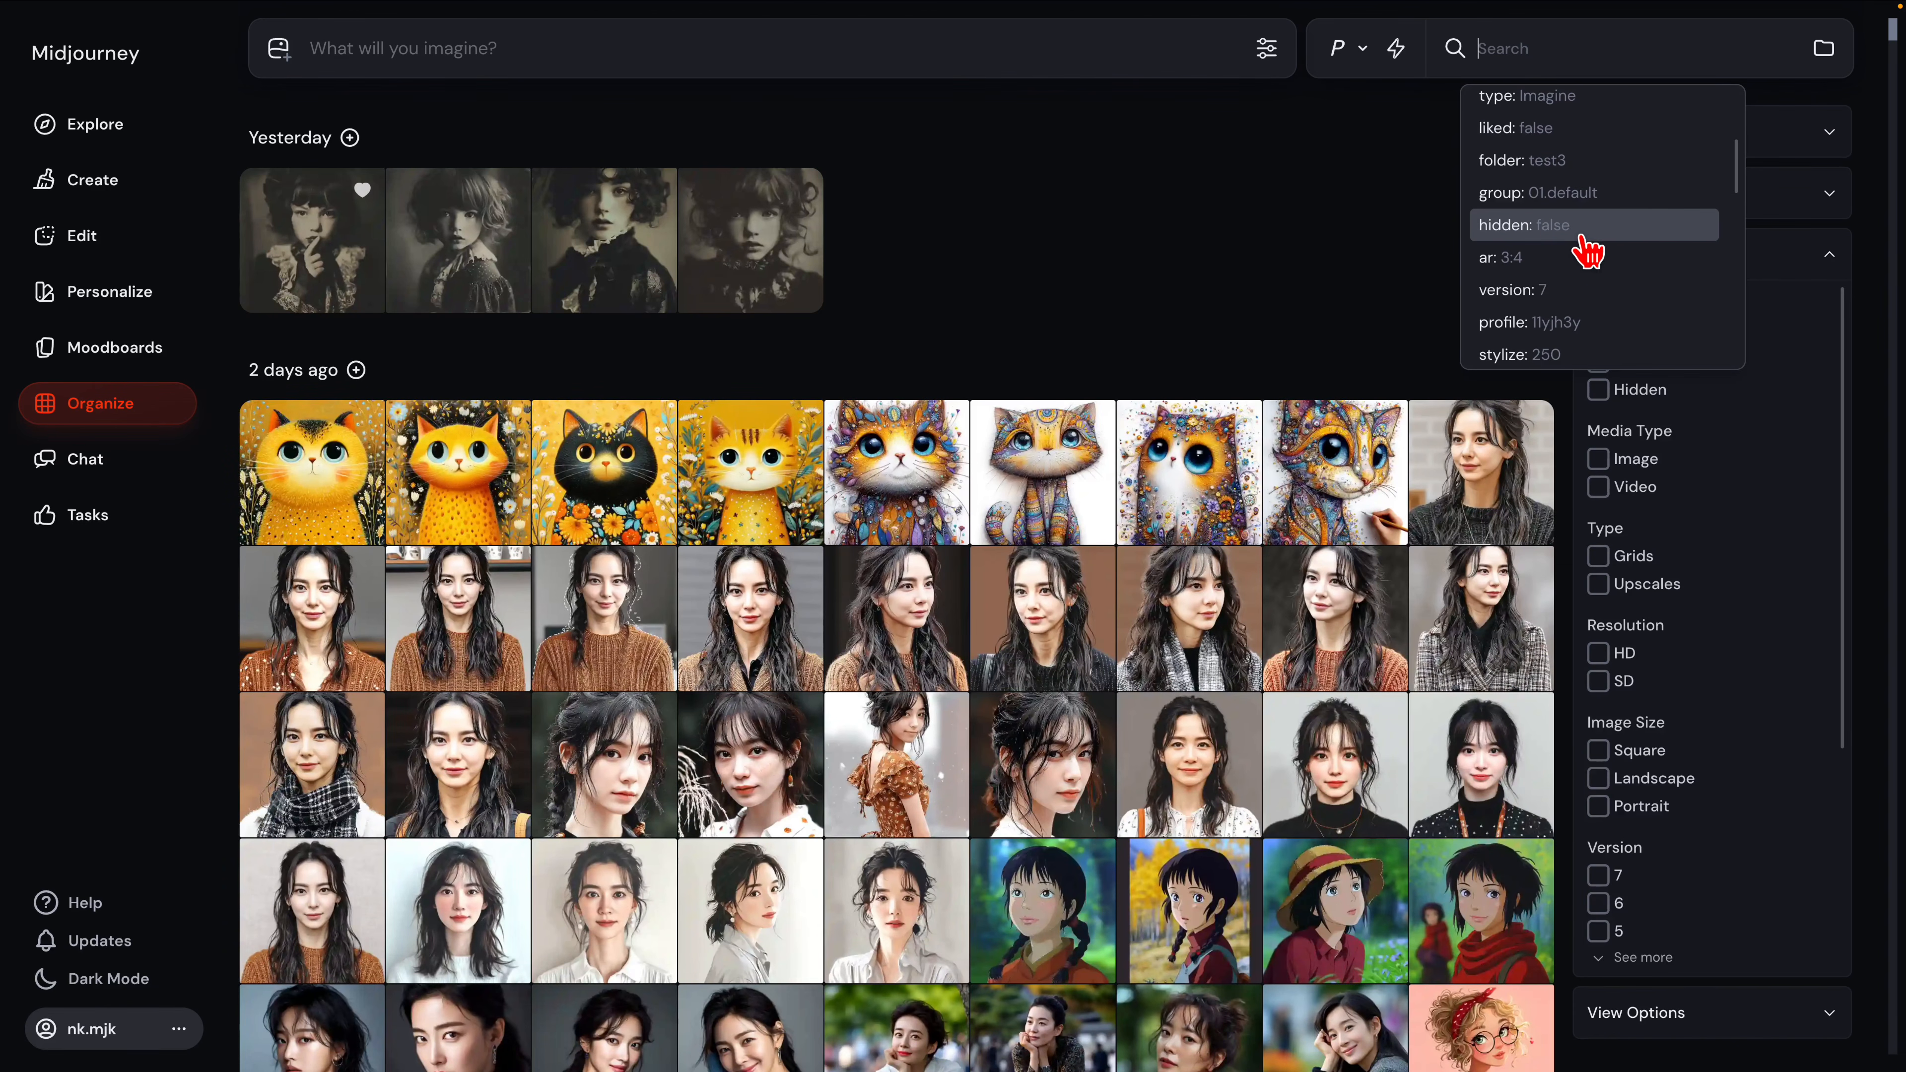
{"action": "scroll", "coordinate": [1586, 252], "scroll_direction": "down", "scroll_amount": 5}
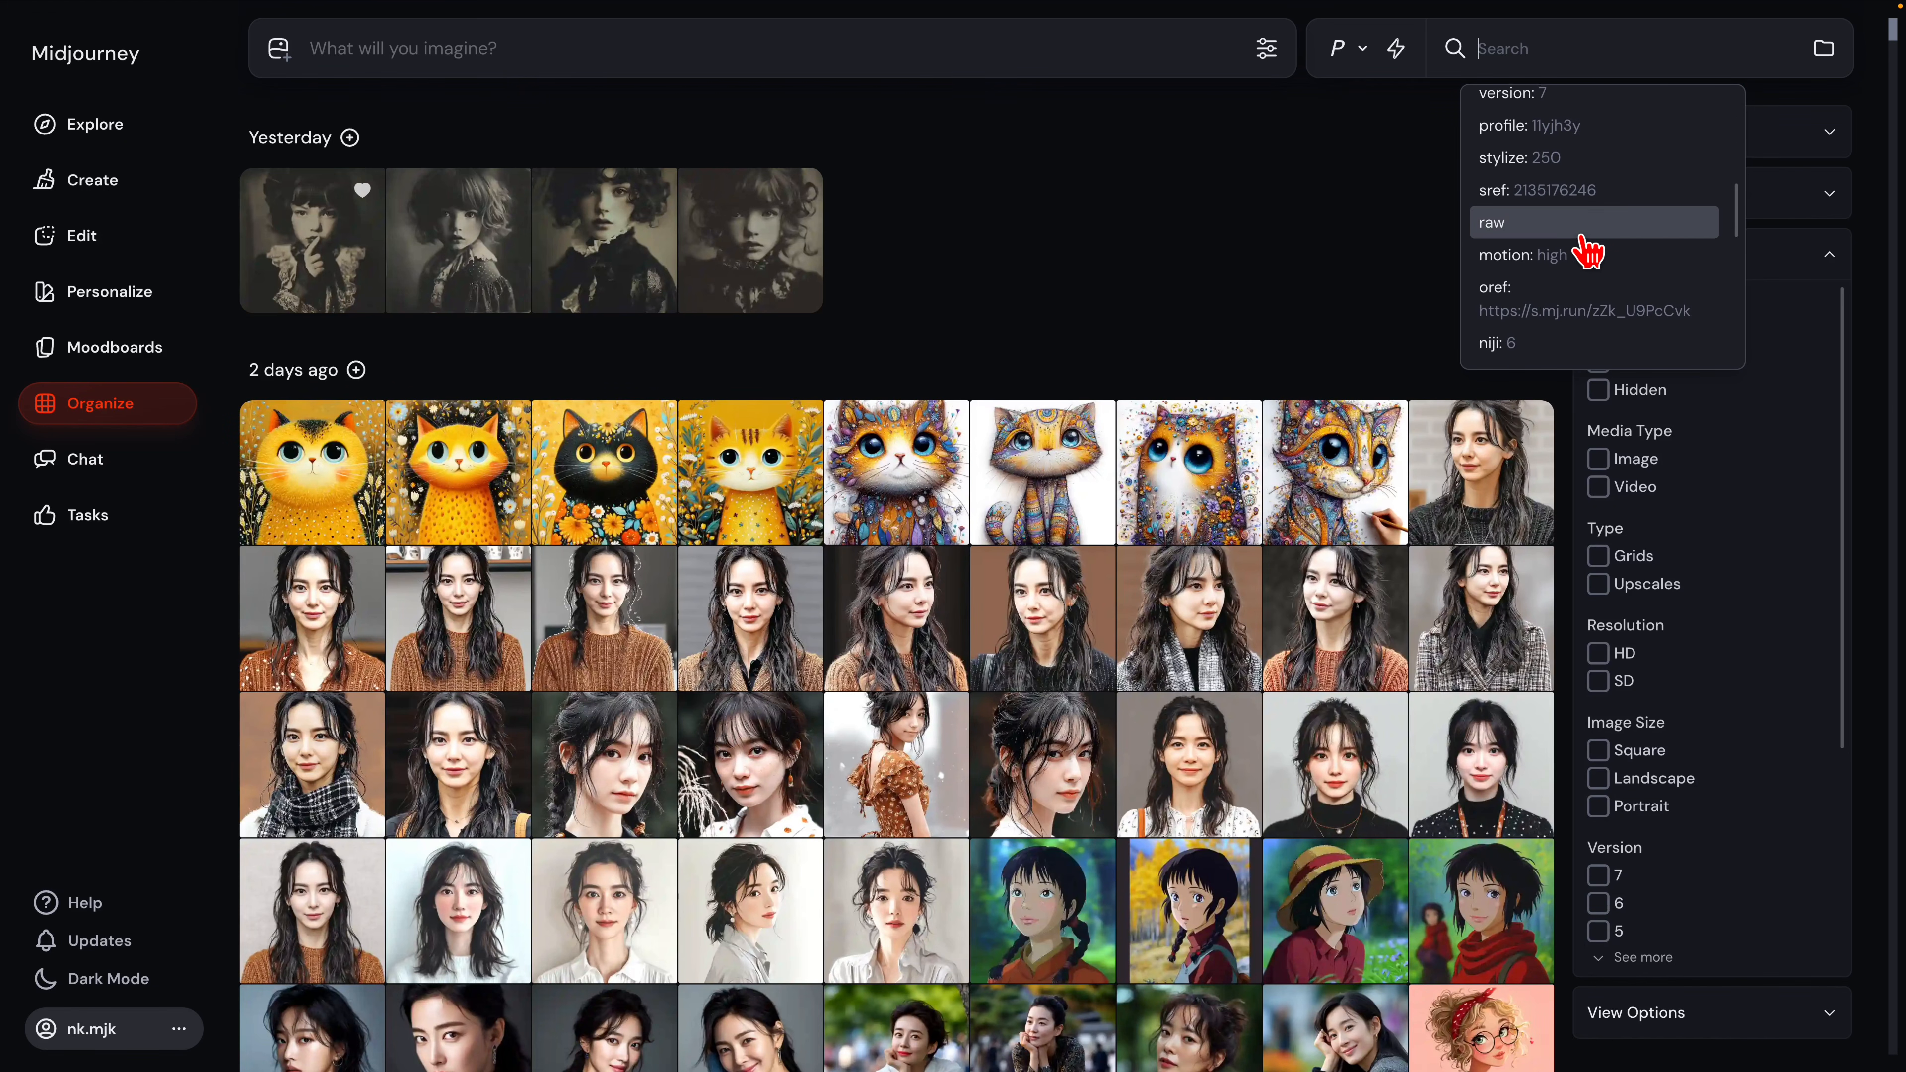
{"action": "scroll", "coordinate": [1584, 248], "scroll_direction": "up", "scroll_amount": 3}
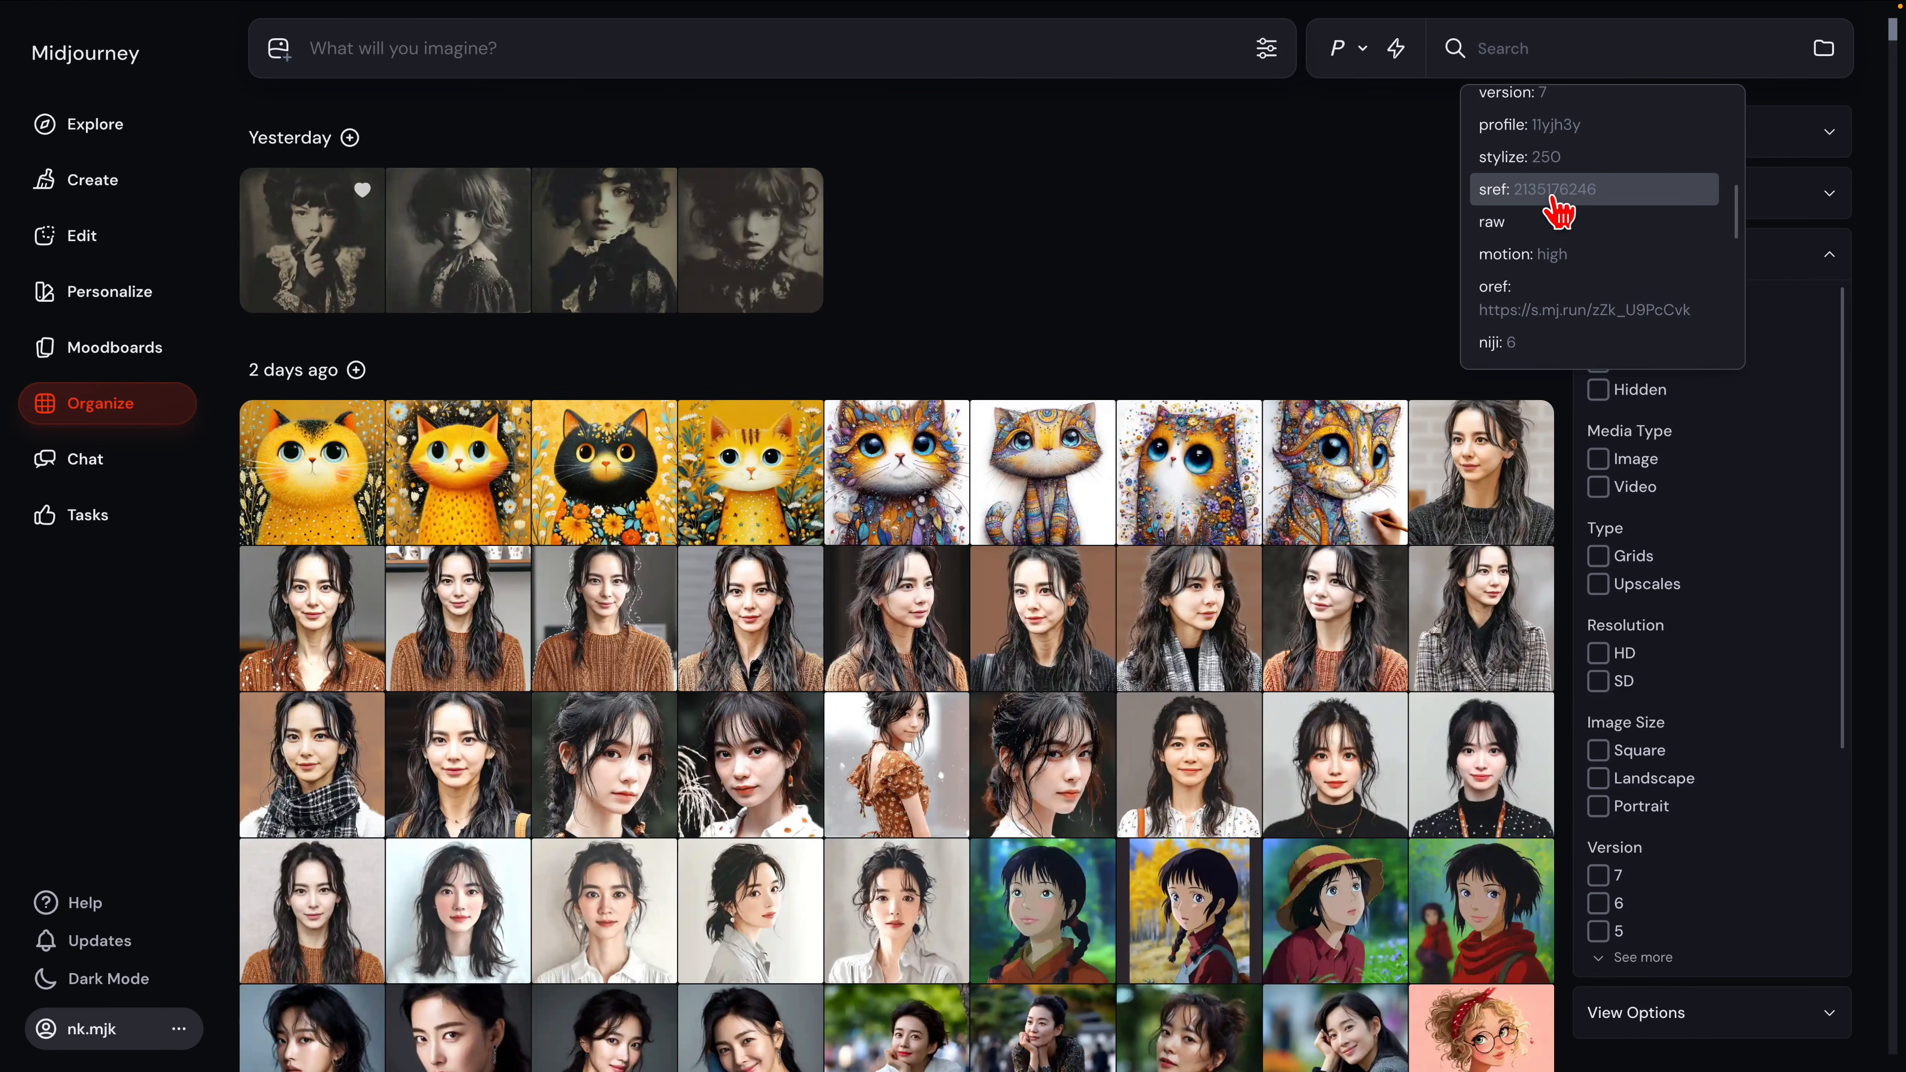
{"action": "left_click", "coordinate": [1555, 199]}
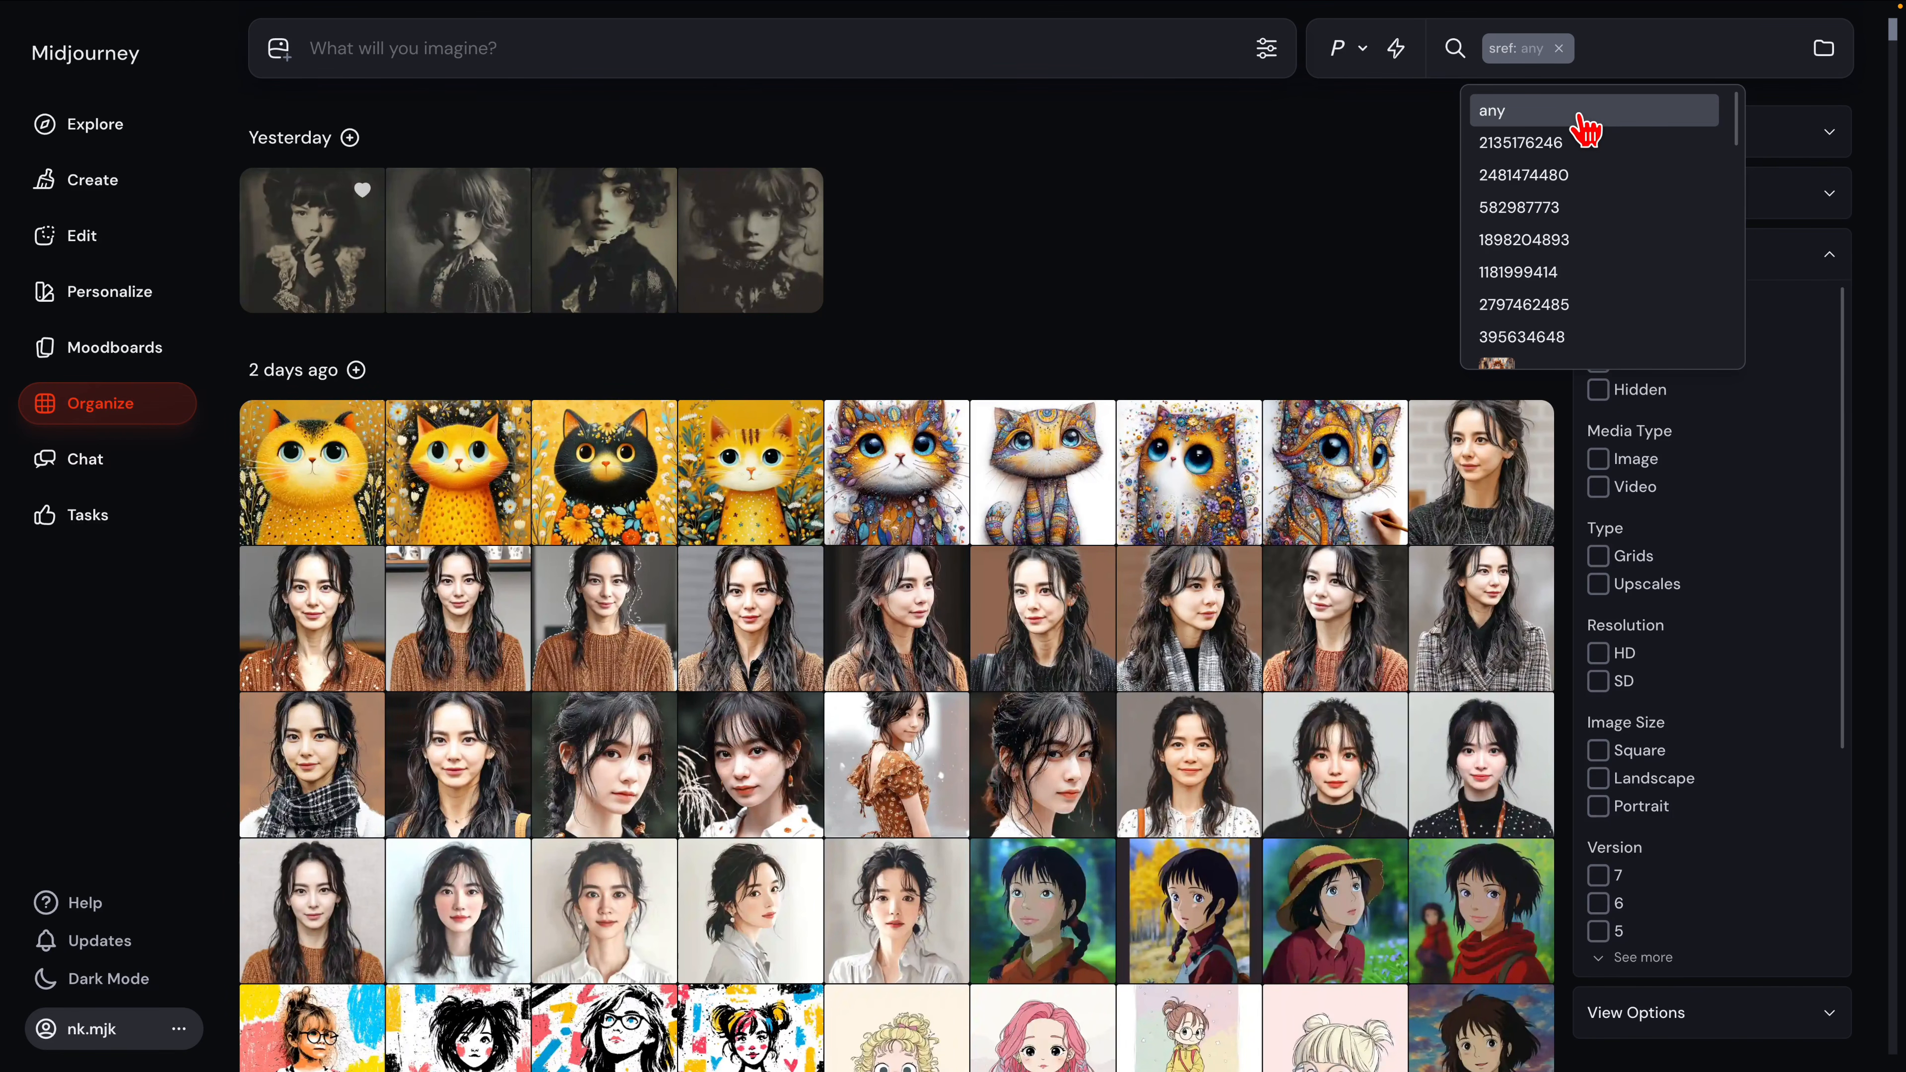
{"action": "left_click", "coordinate": [1561, 144]}
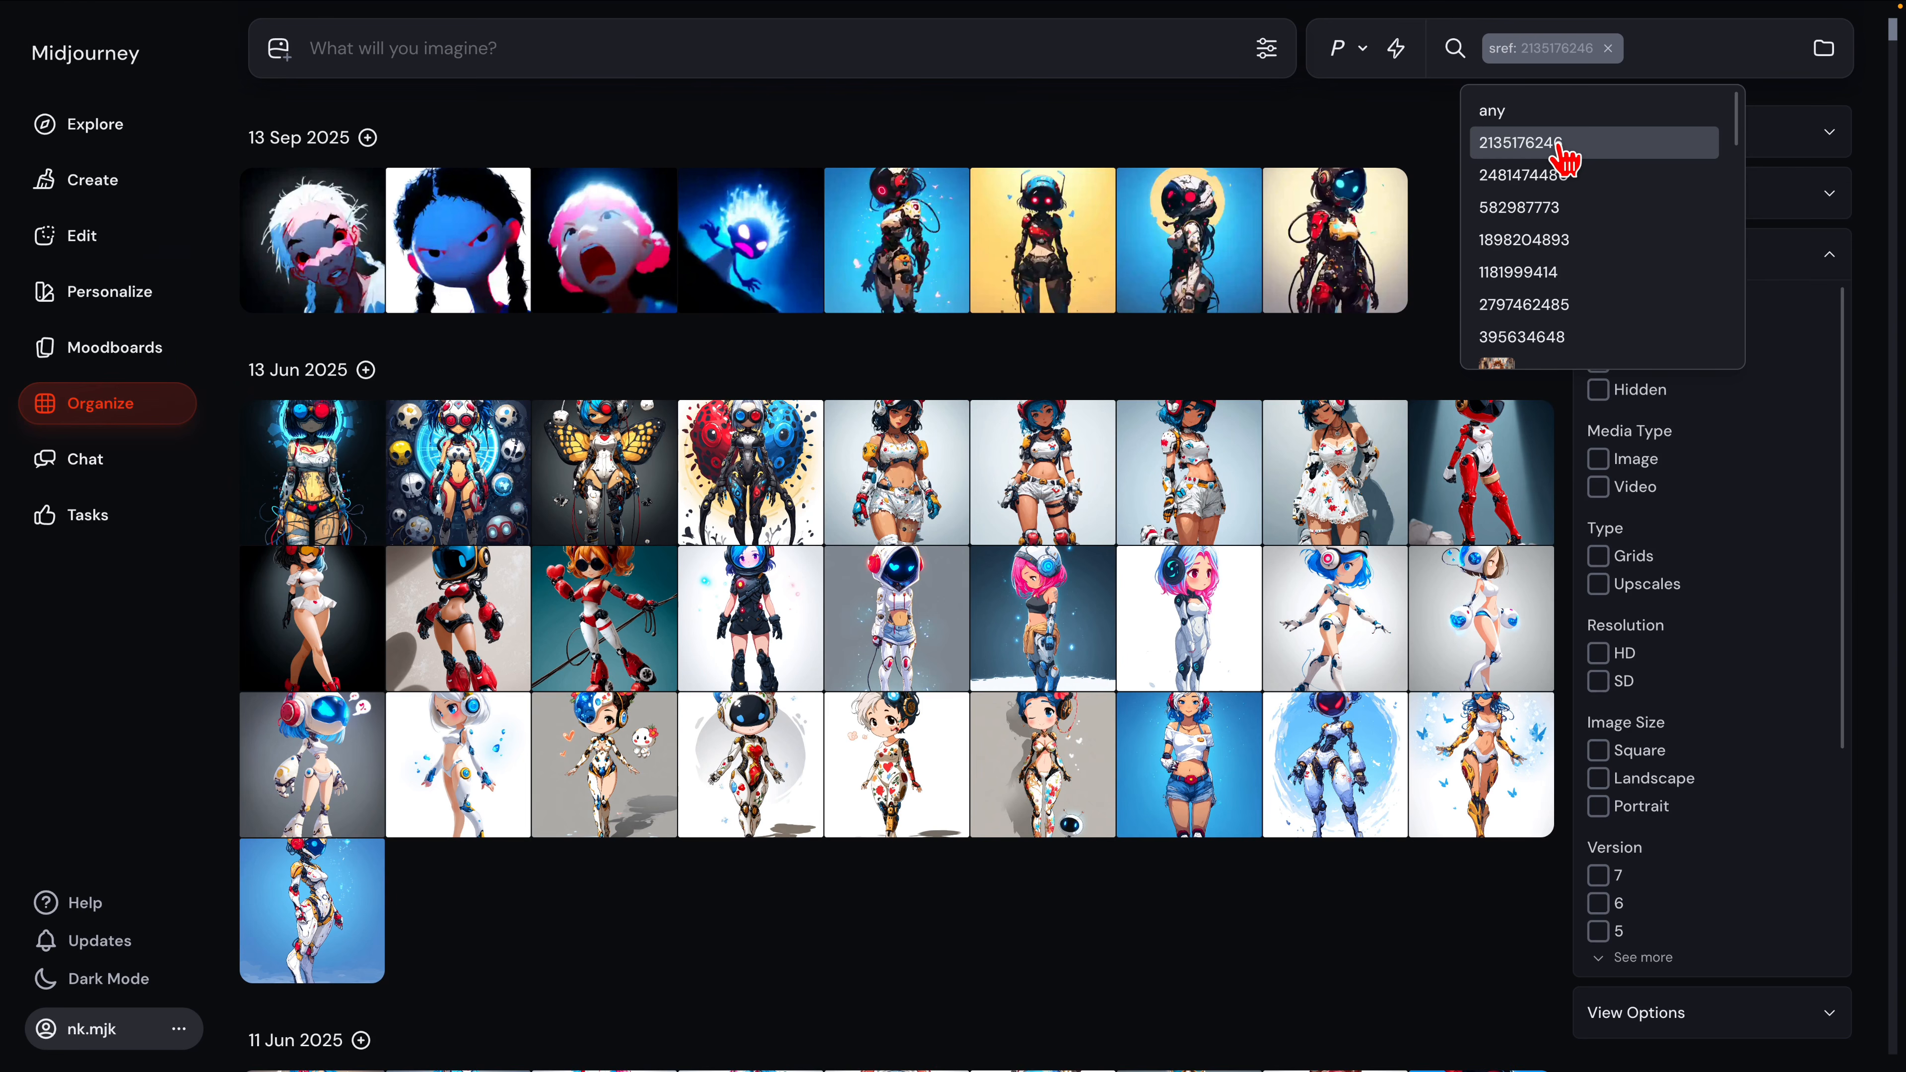
{"action": "left_click", "coordinate": [1561, 178]}
{"action": "left_click", "coordinate": [1558, 211]}
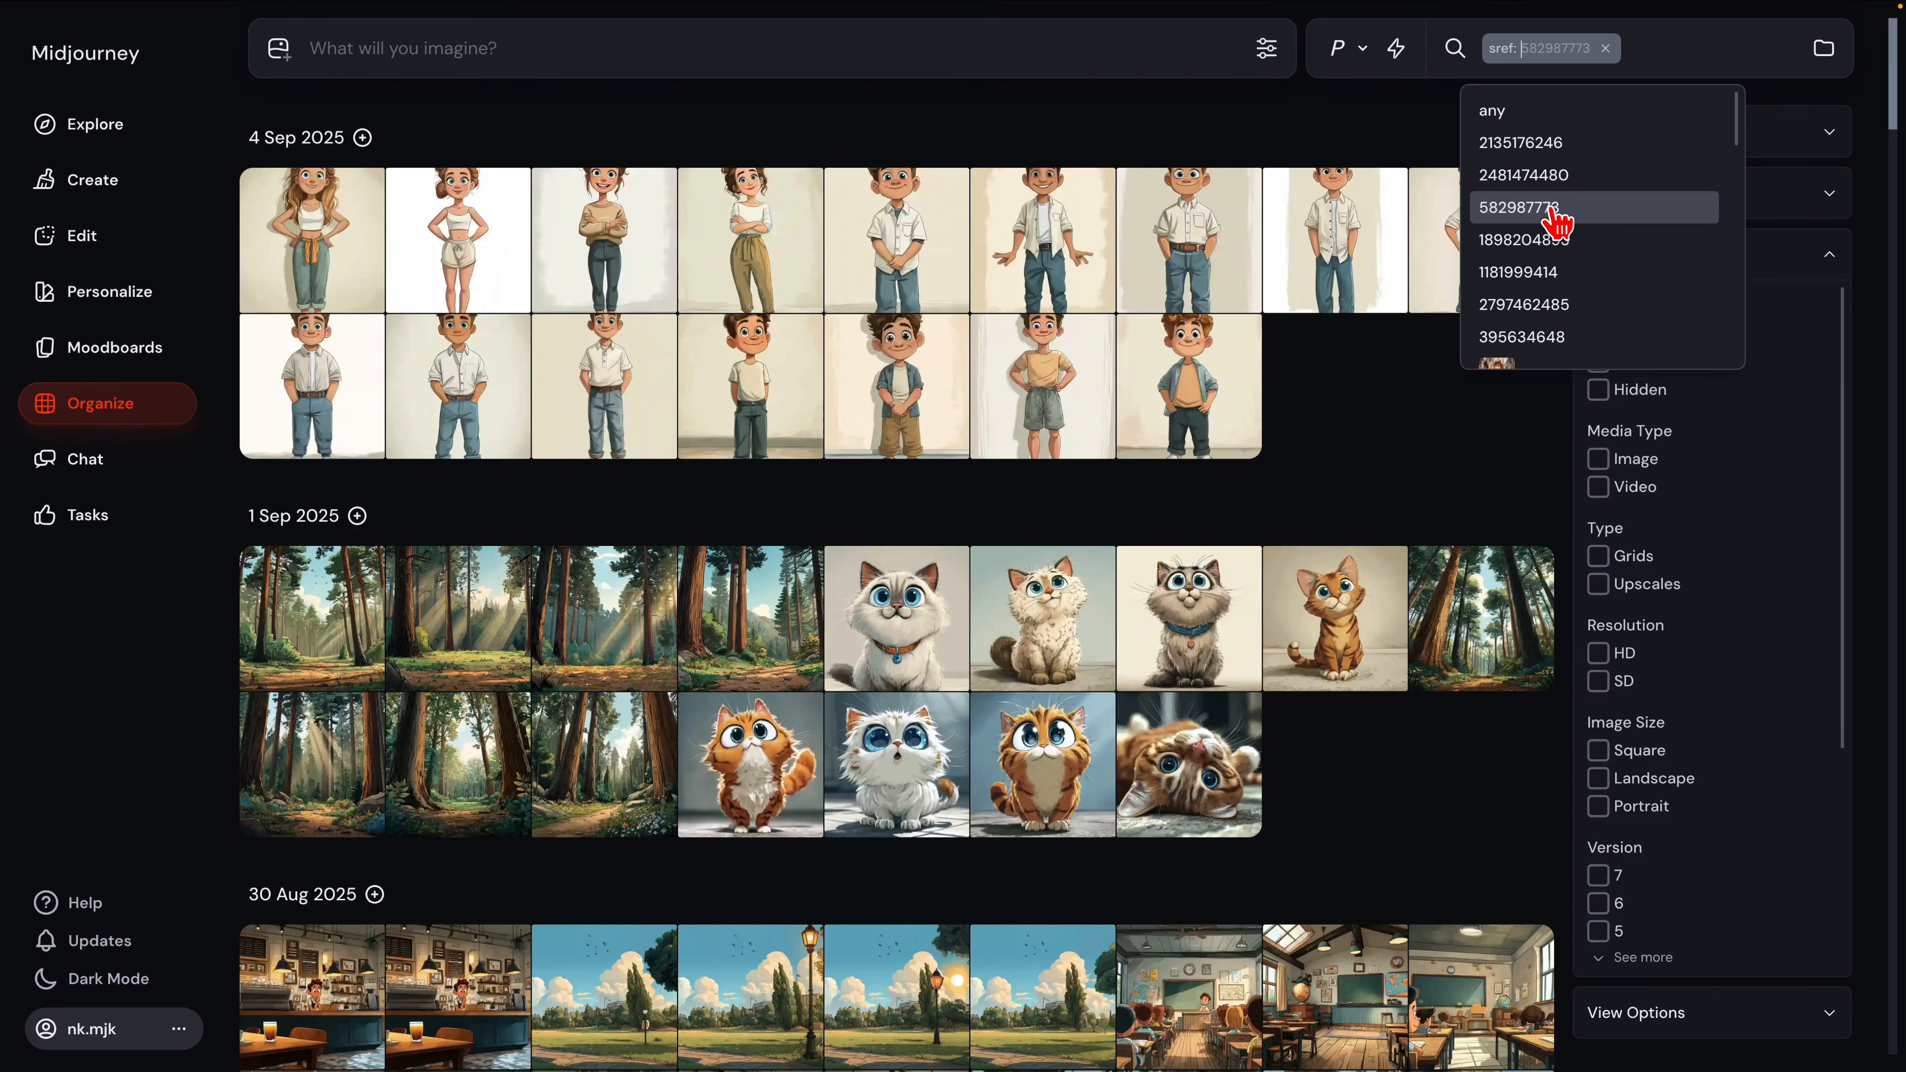
Step: Show images made with the cat image used as sref, and examine the other available search parameters with the search cleared
{"action": "scroll", "coordinate": [1561, 225], "scroll_direction": "down", "scroll_amount": 3}
{"action": "left_click", "coordinate": [1568, 180]}
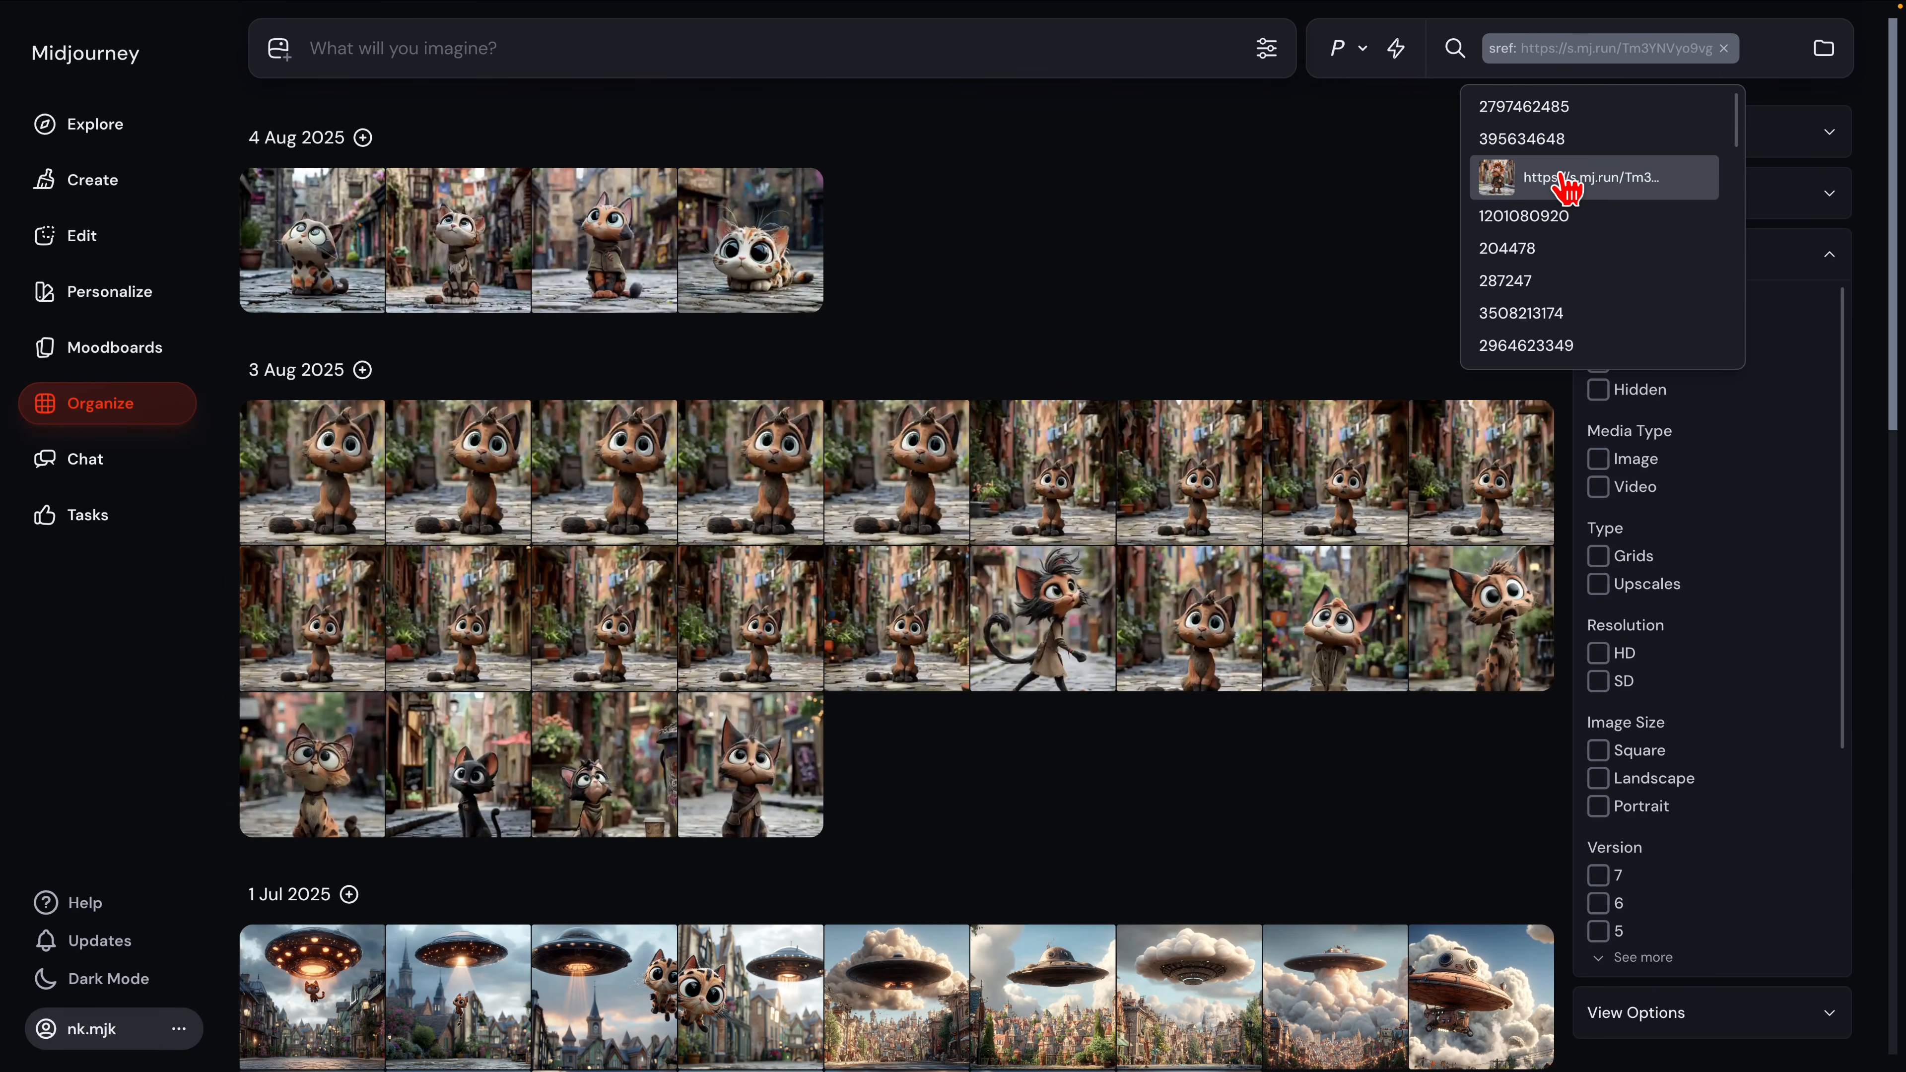
{"action": "left_click", "coordinate": [1565, 180]}
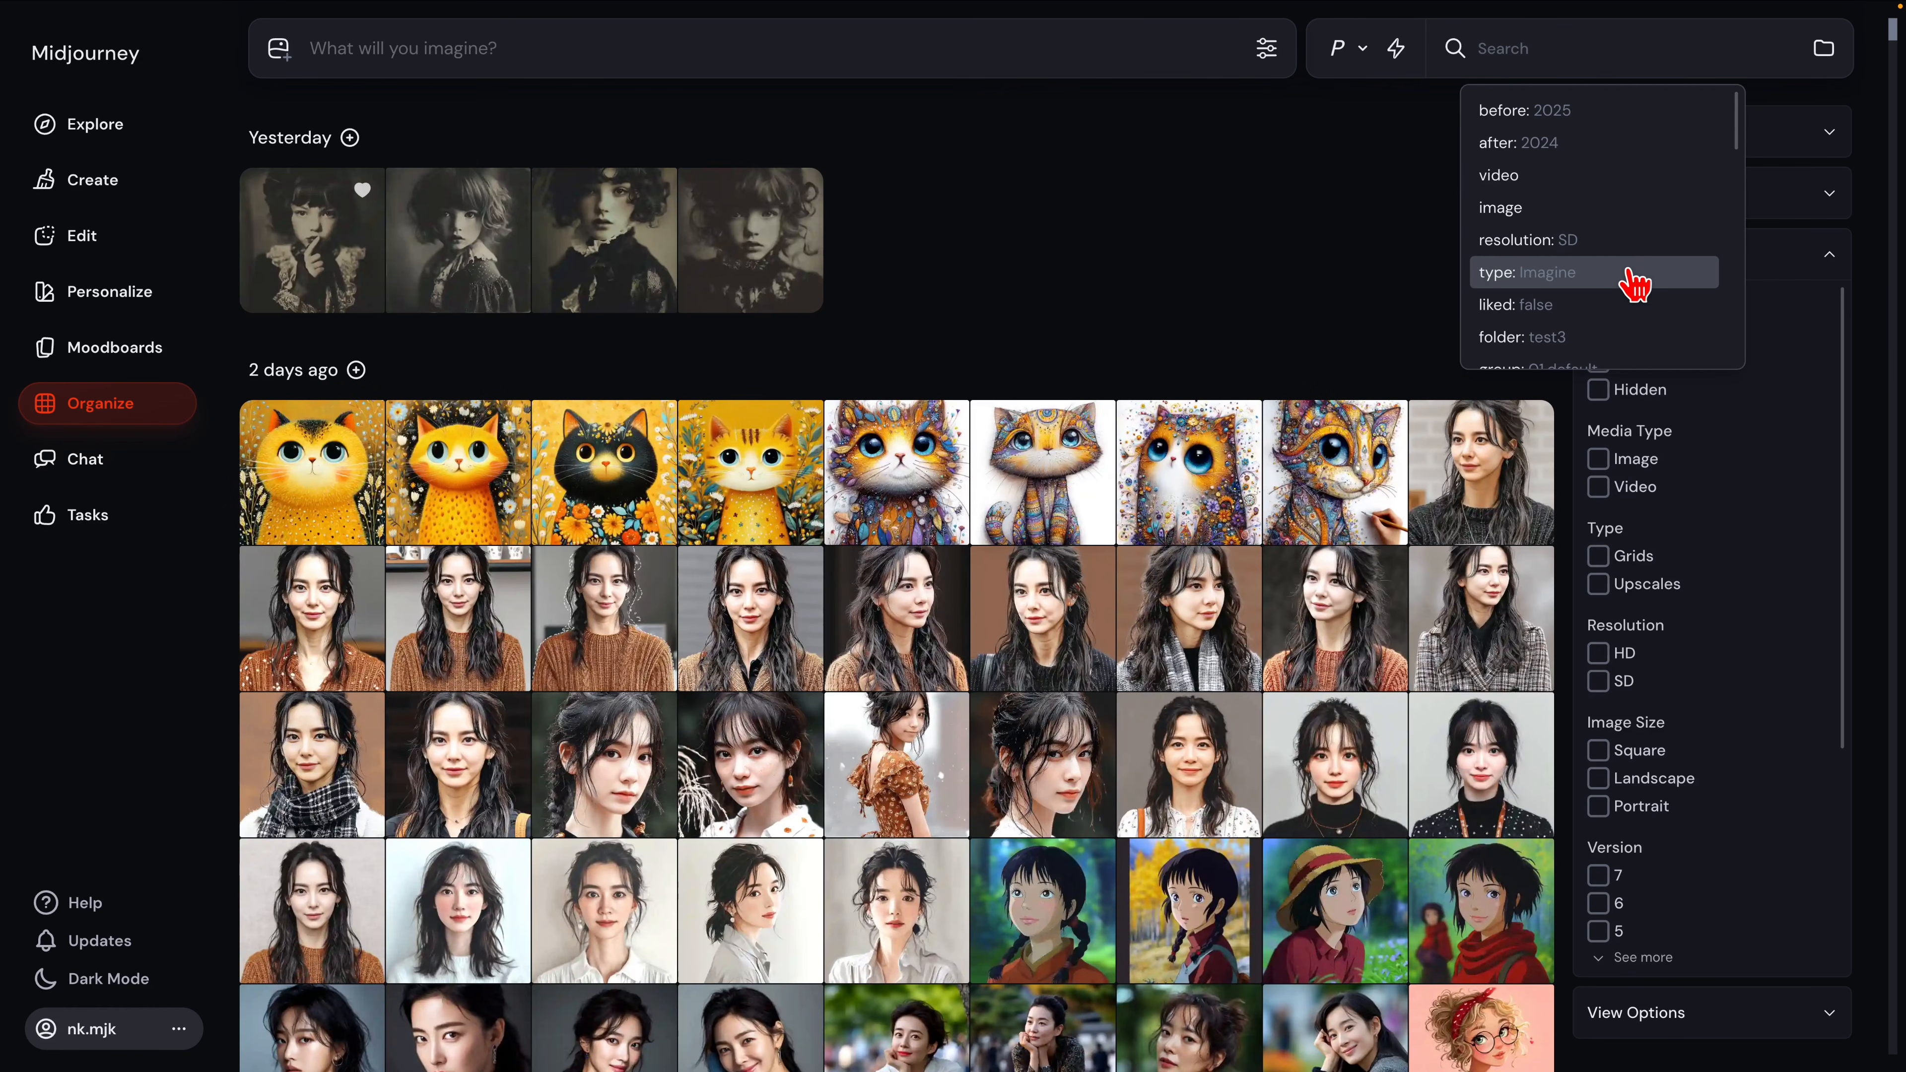
{"action": "scroll", "coordinate": [1634, 284], "scroll_direction": "down", "scroll_amount": 2}
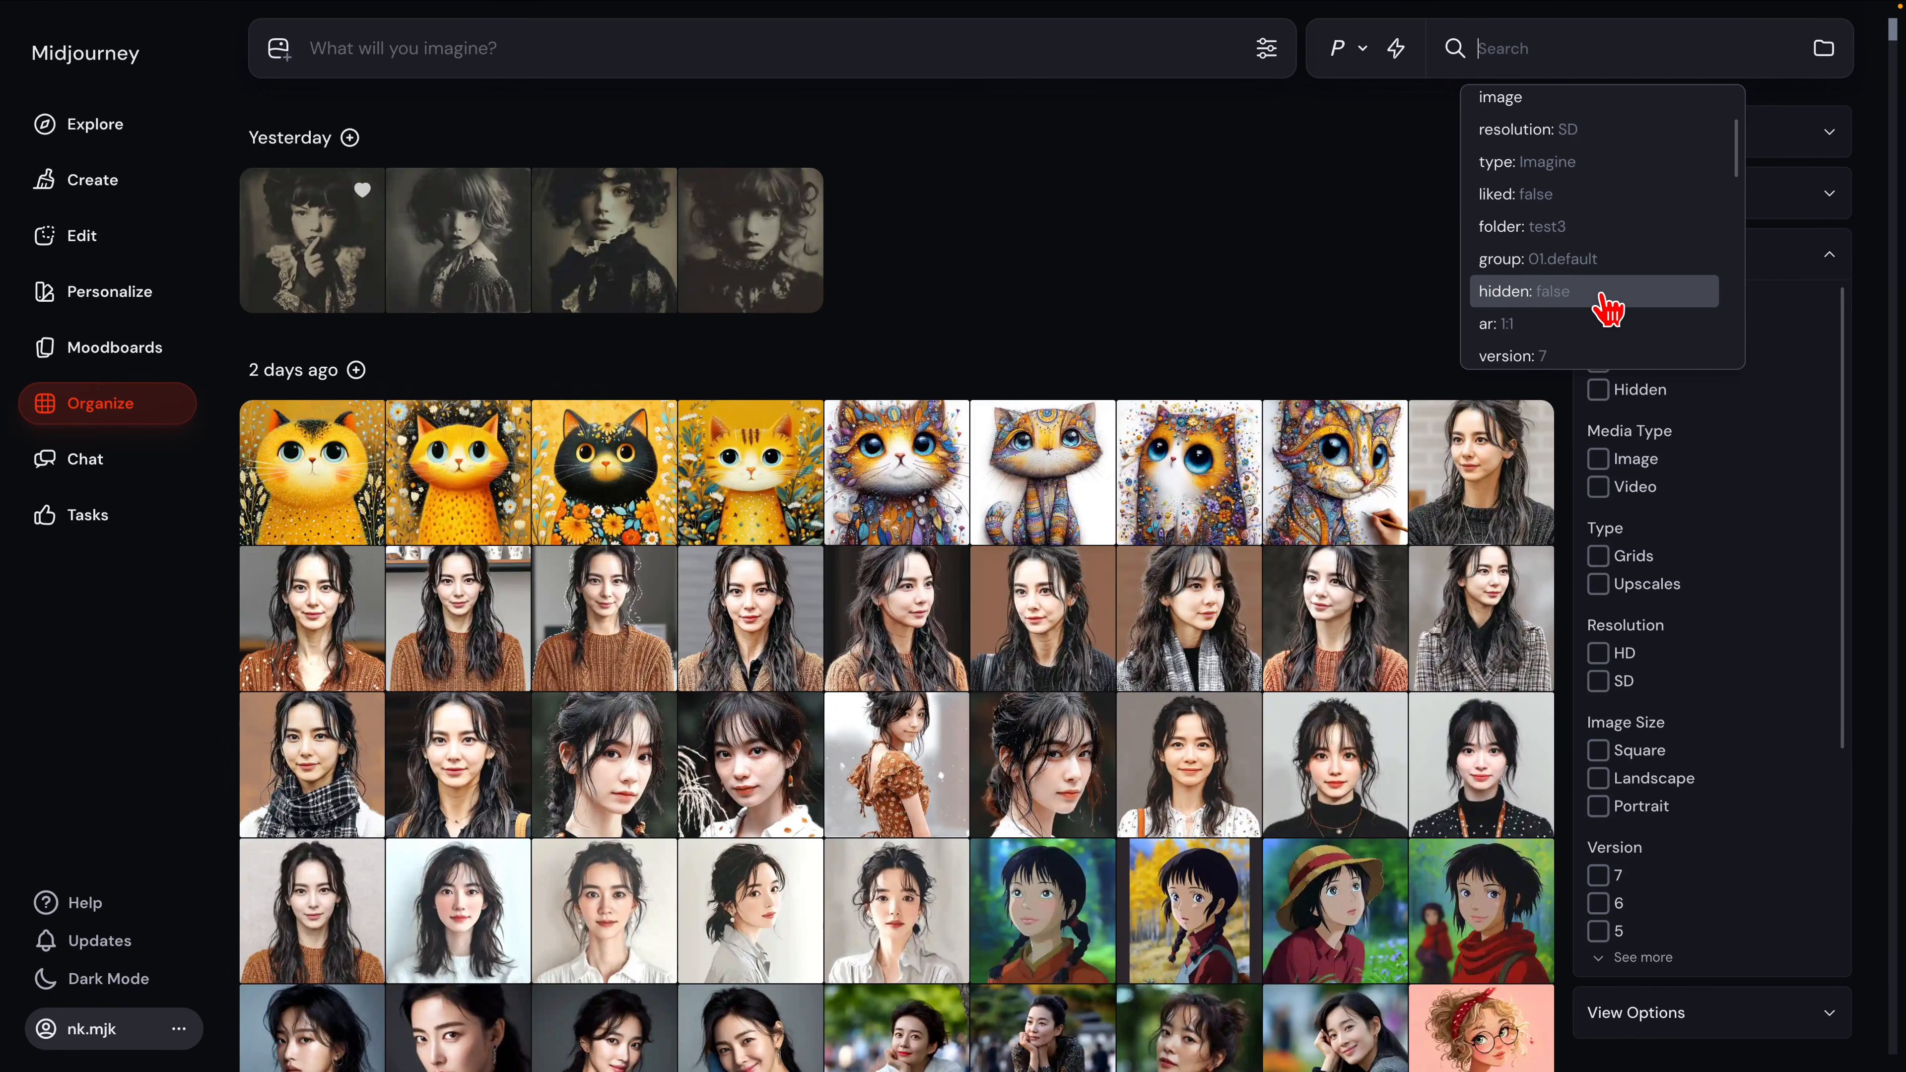
{"action": "scroll", "coordinate": [1606, 307], "scroll_direction": "down", "scroll_amount": 3}
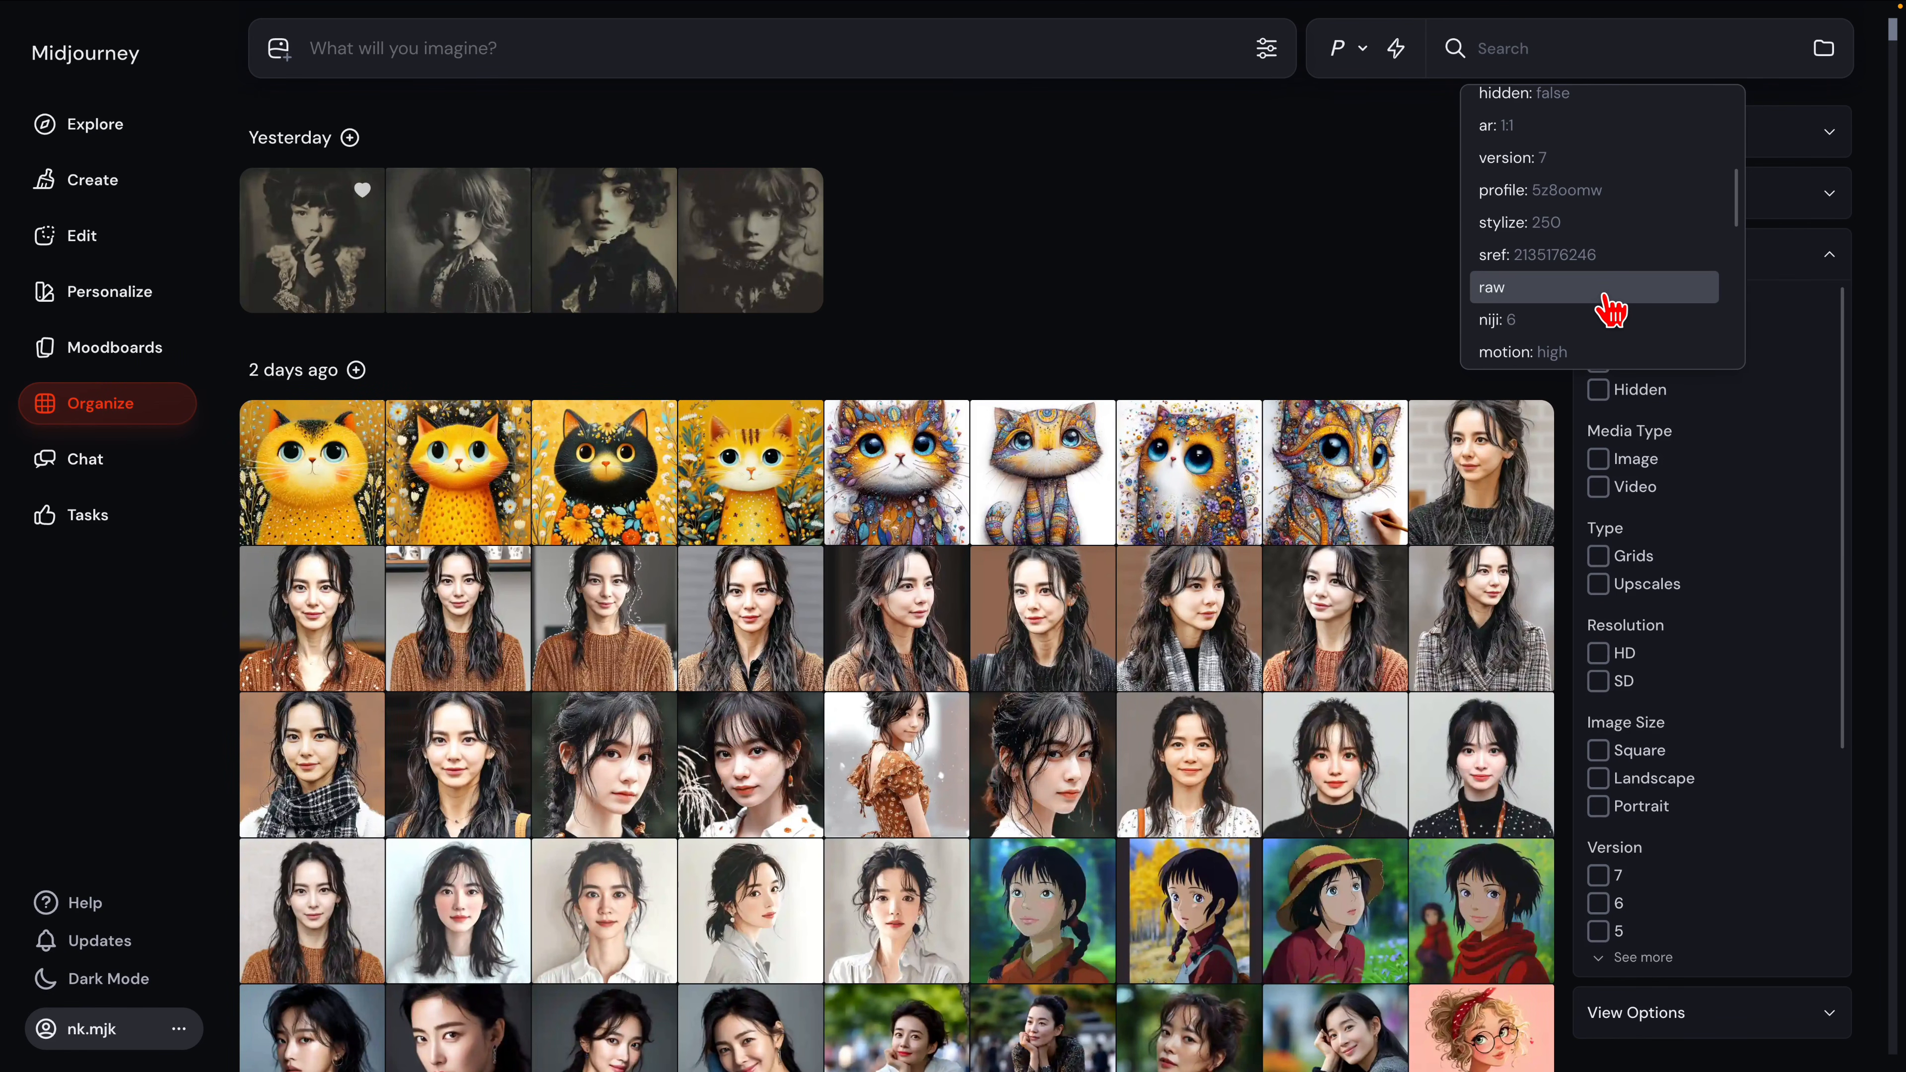
{"action": "scroll", "coordinate": [1613, 310], "scroll_direction": "down", "scroll_amount": 1}
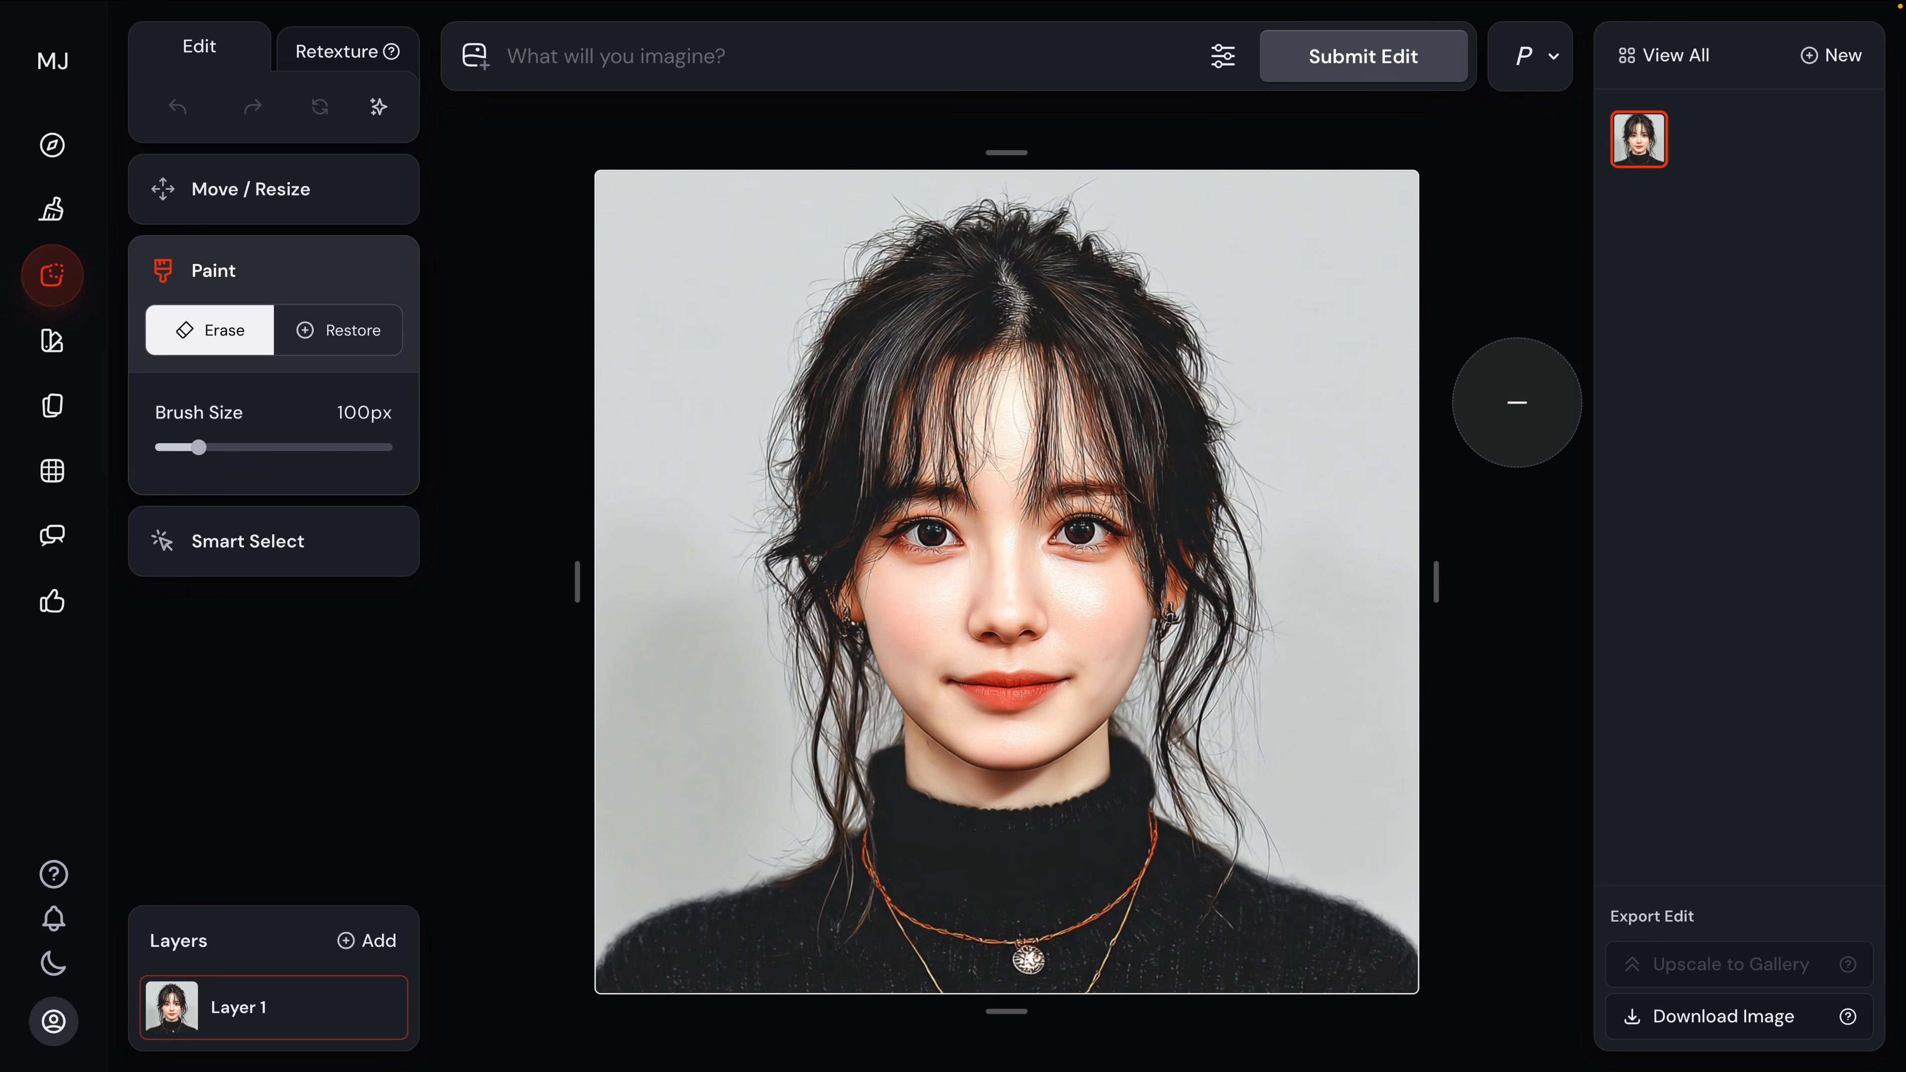
Step: Activate Smart Select for the portrait in the image editor and switch from Edit to Retexture mode
{"action": "left_click", "coordinate": [291, 198]}
{"action": "left_click", "coordinate": [267, 542]}
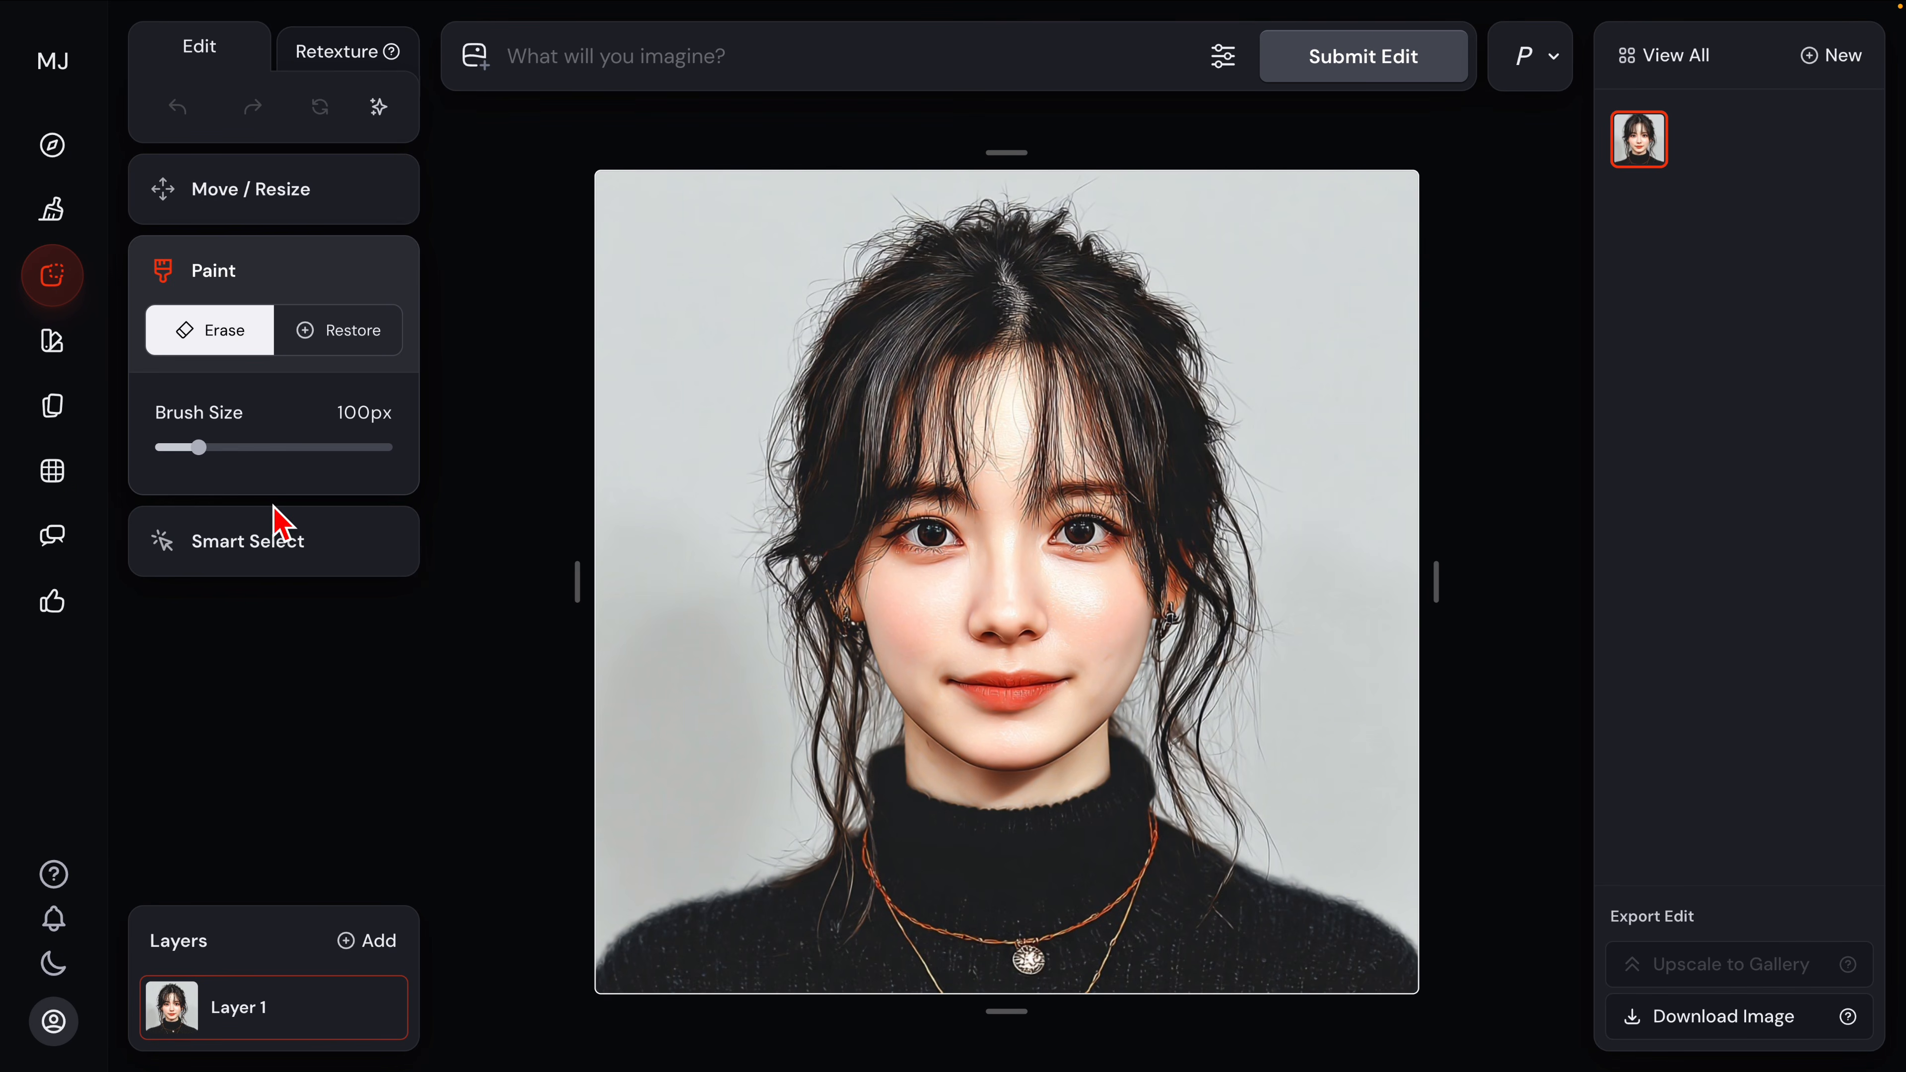
{"action": "left_click", "coordinate": [274, 559]}
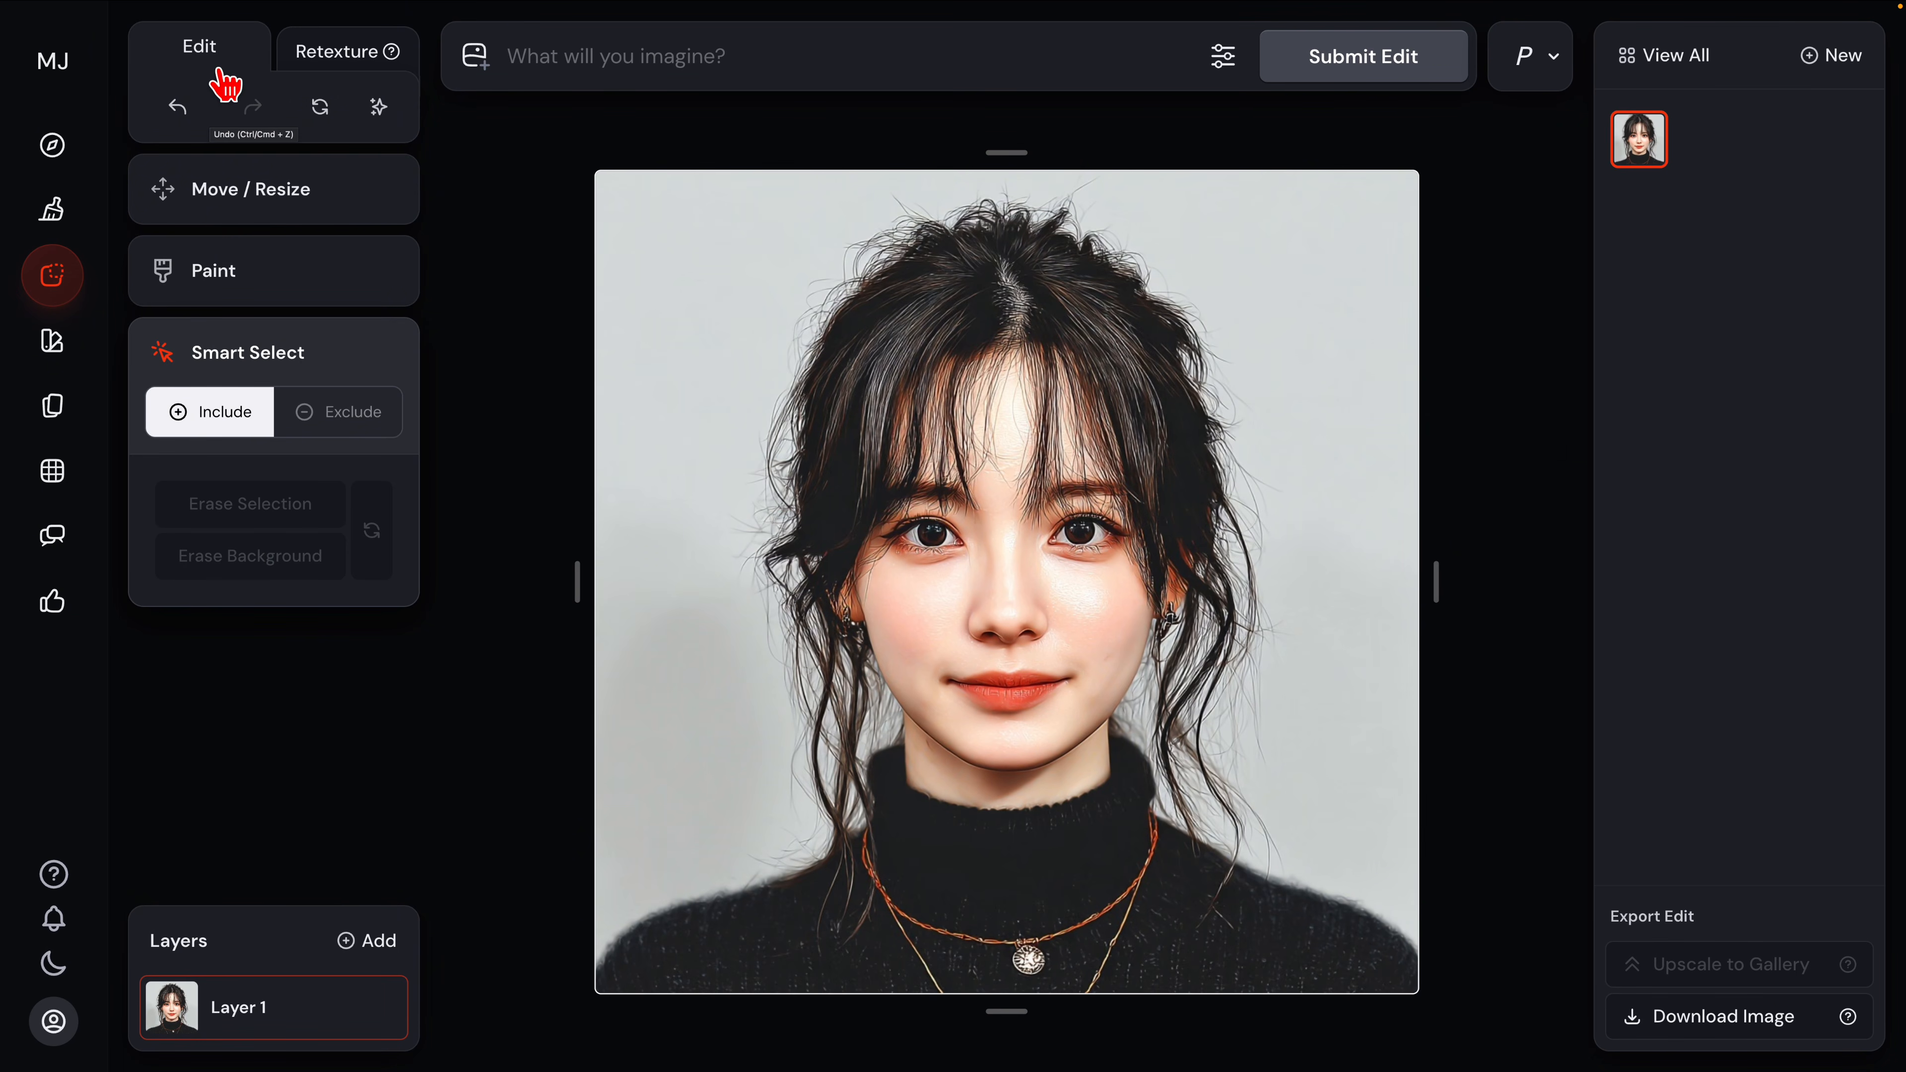
{"action": "left_click", "coordinate": [339, 57]}
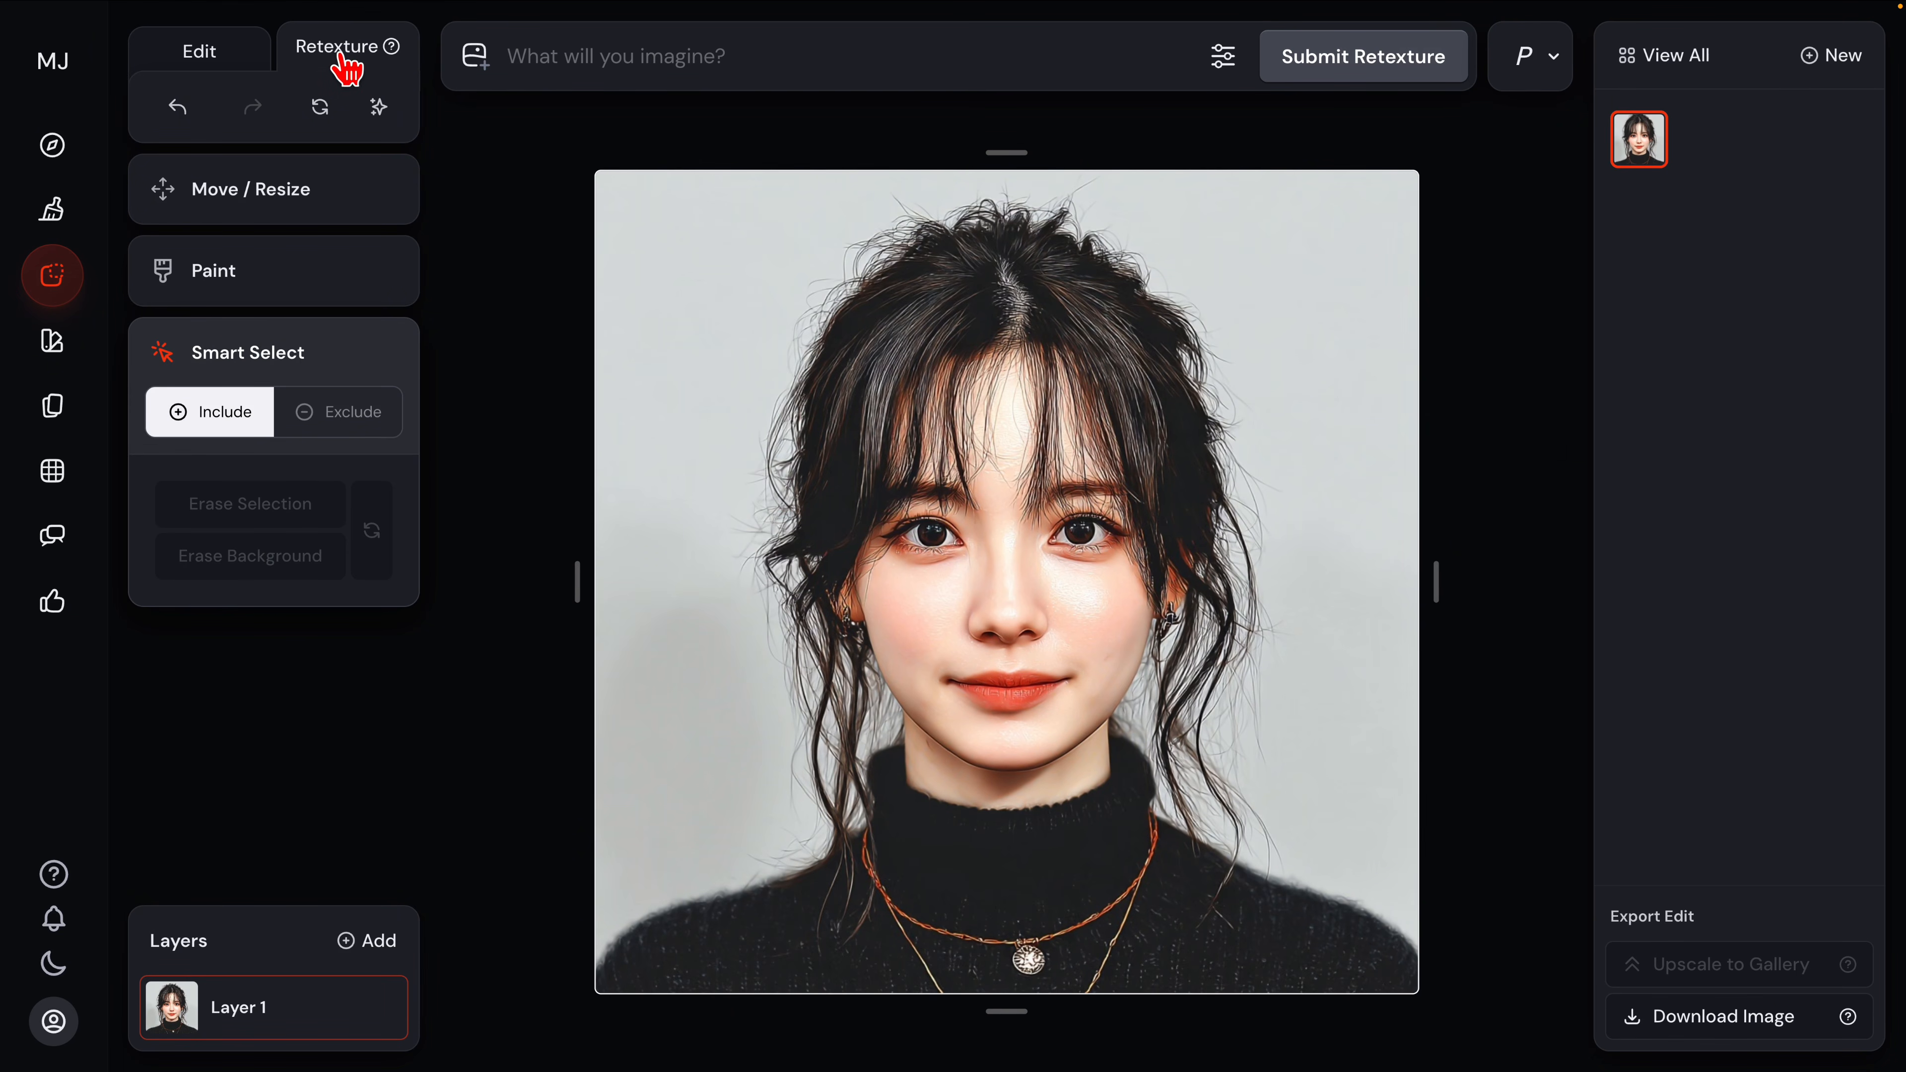
{"action": "left_click", "coordinate": [224, 59]}
{"action": "left_click", "coordinate": [347, 60]}
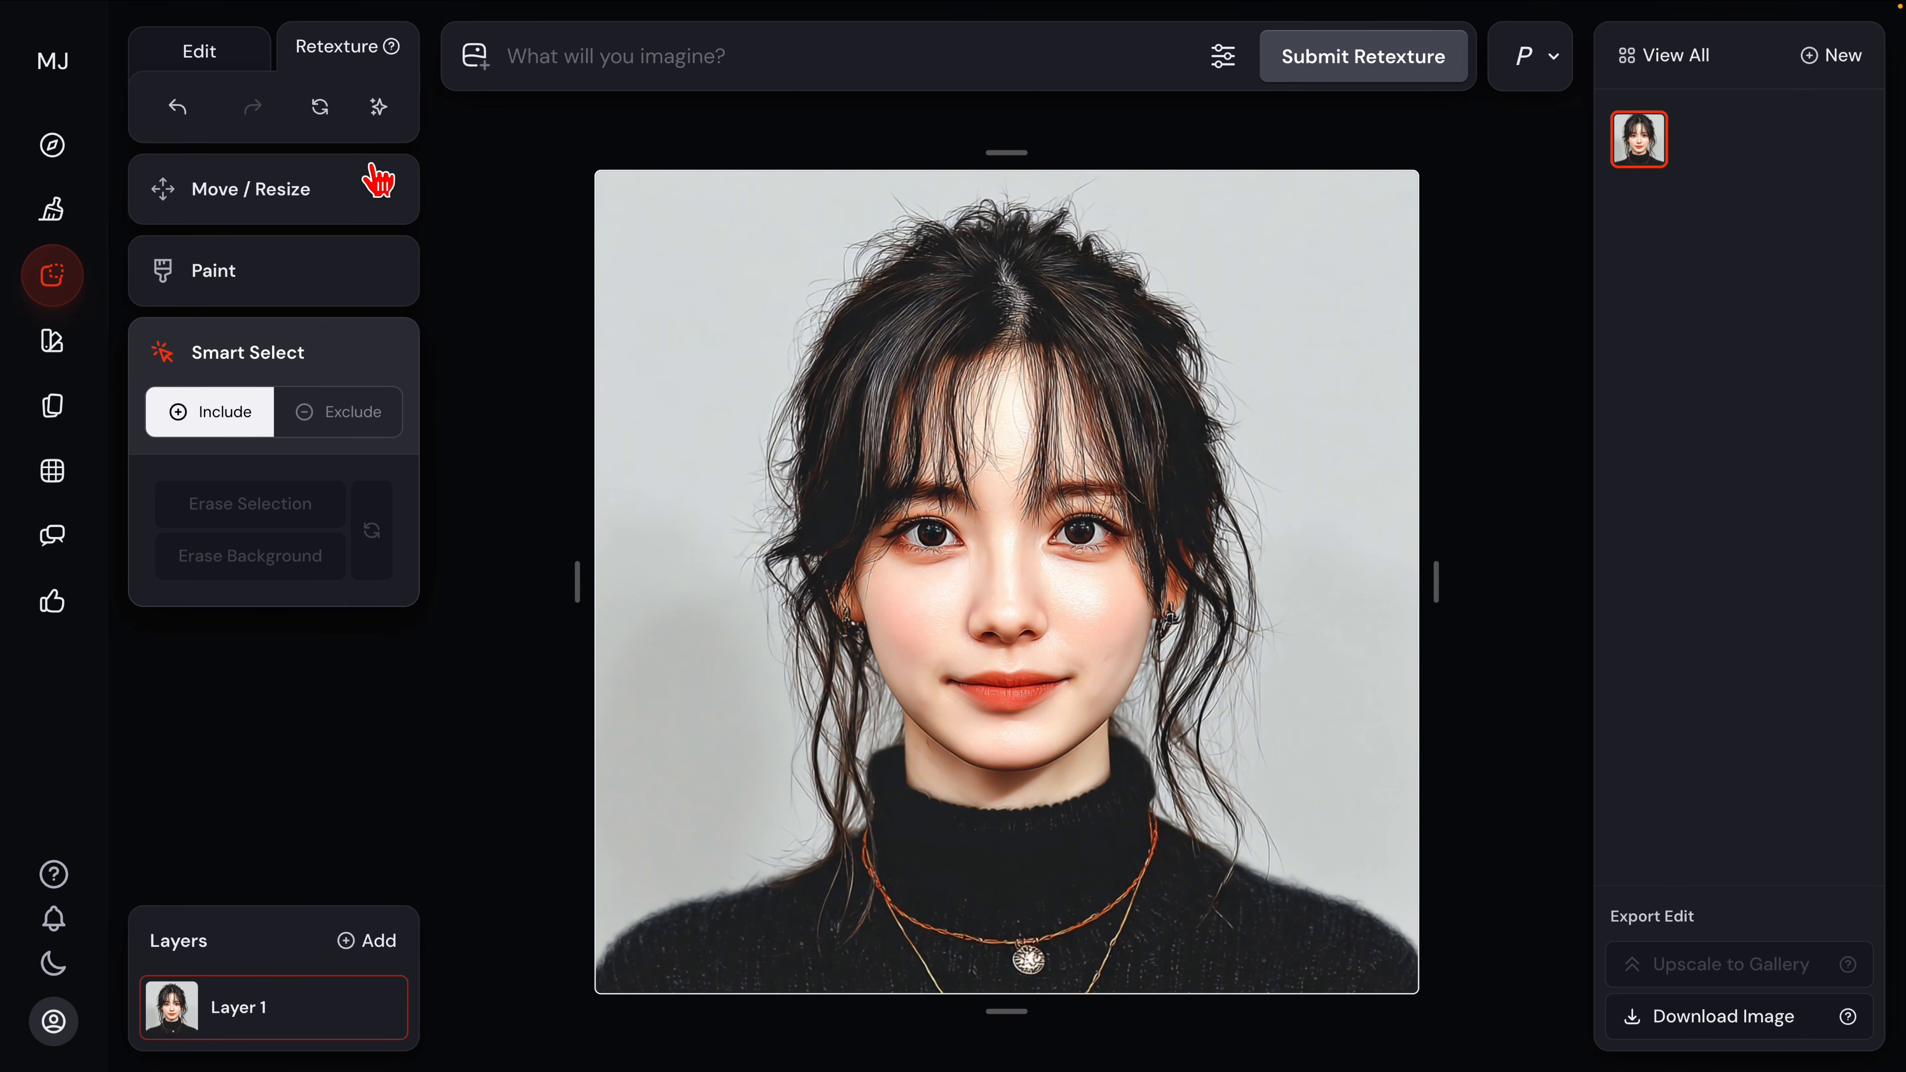
Step: Return to Edit mode, generate a suggested prompt from the portrait, and clear that prompt
{"action": "left_click", "coordinate": [201, 51]}
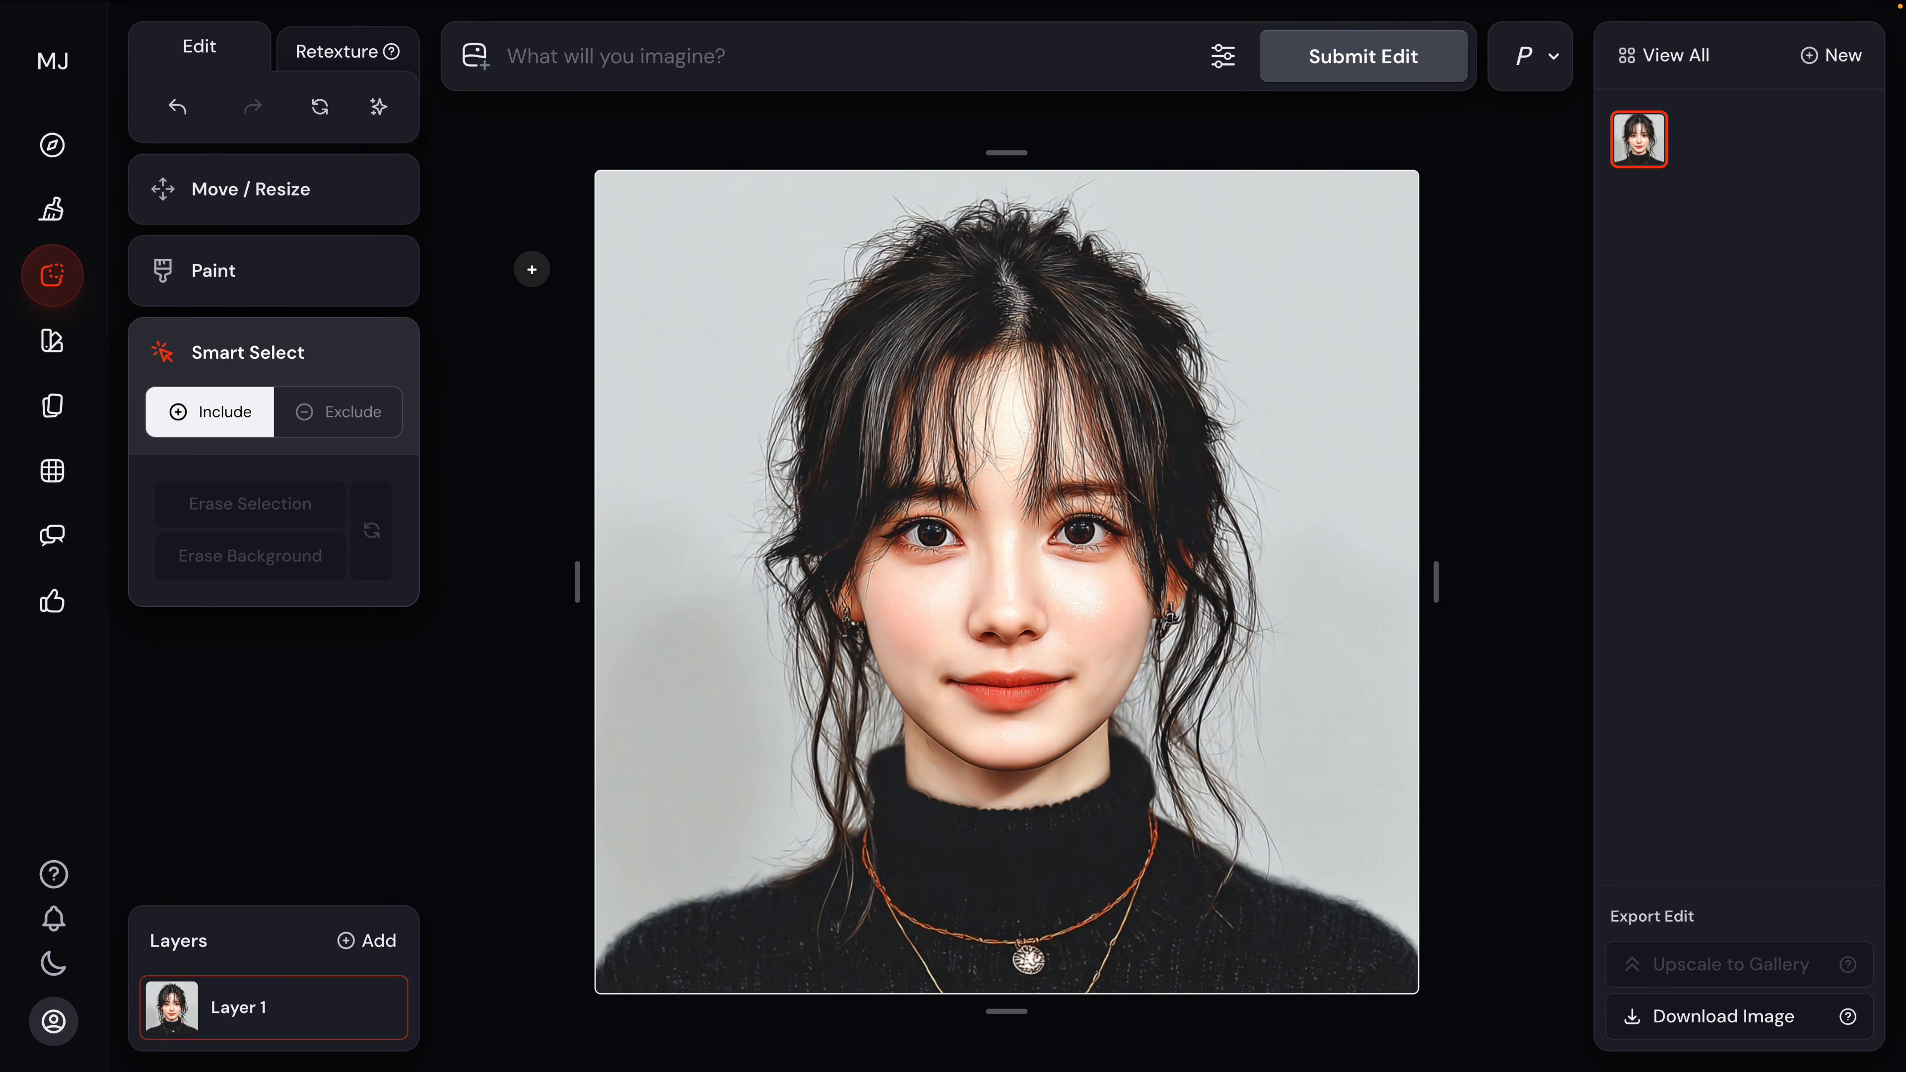
{"action": "left_click", "coordinate": [379, 109]}
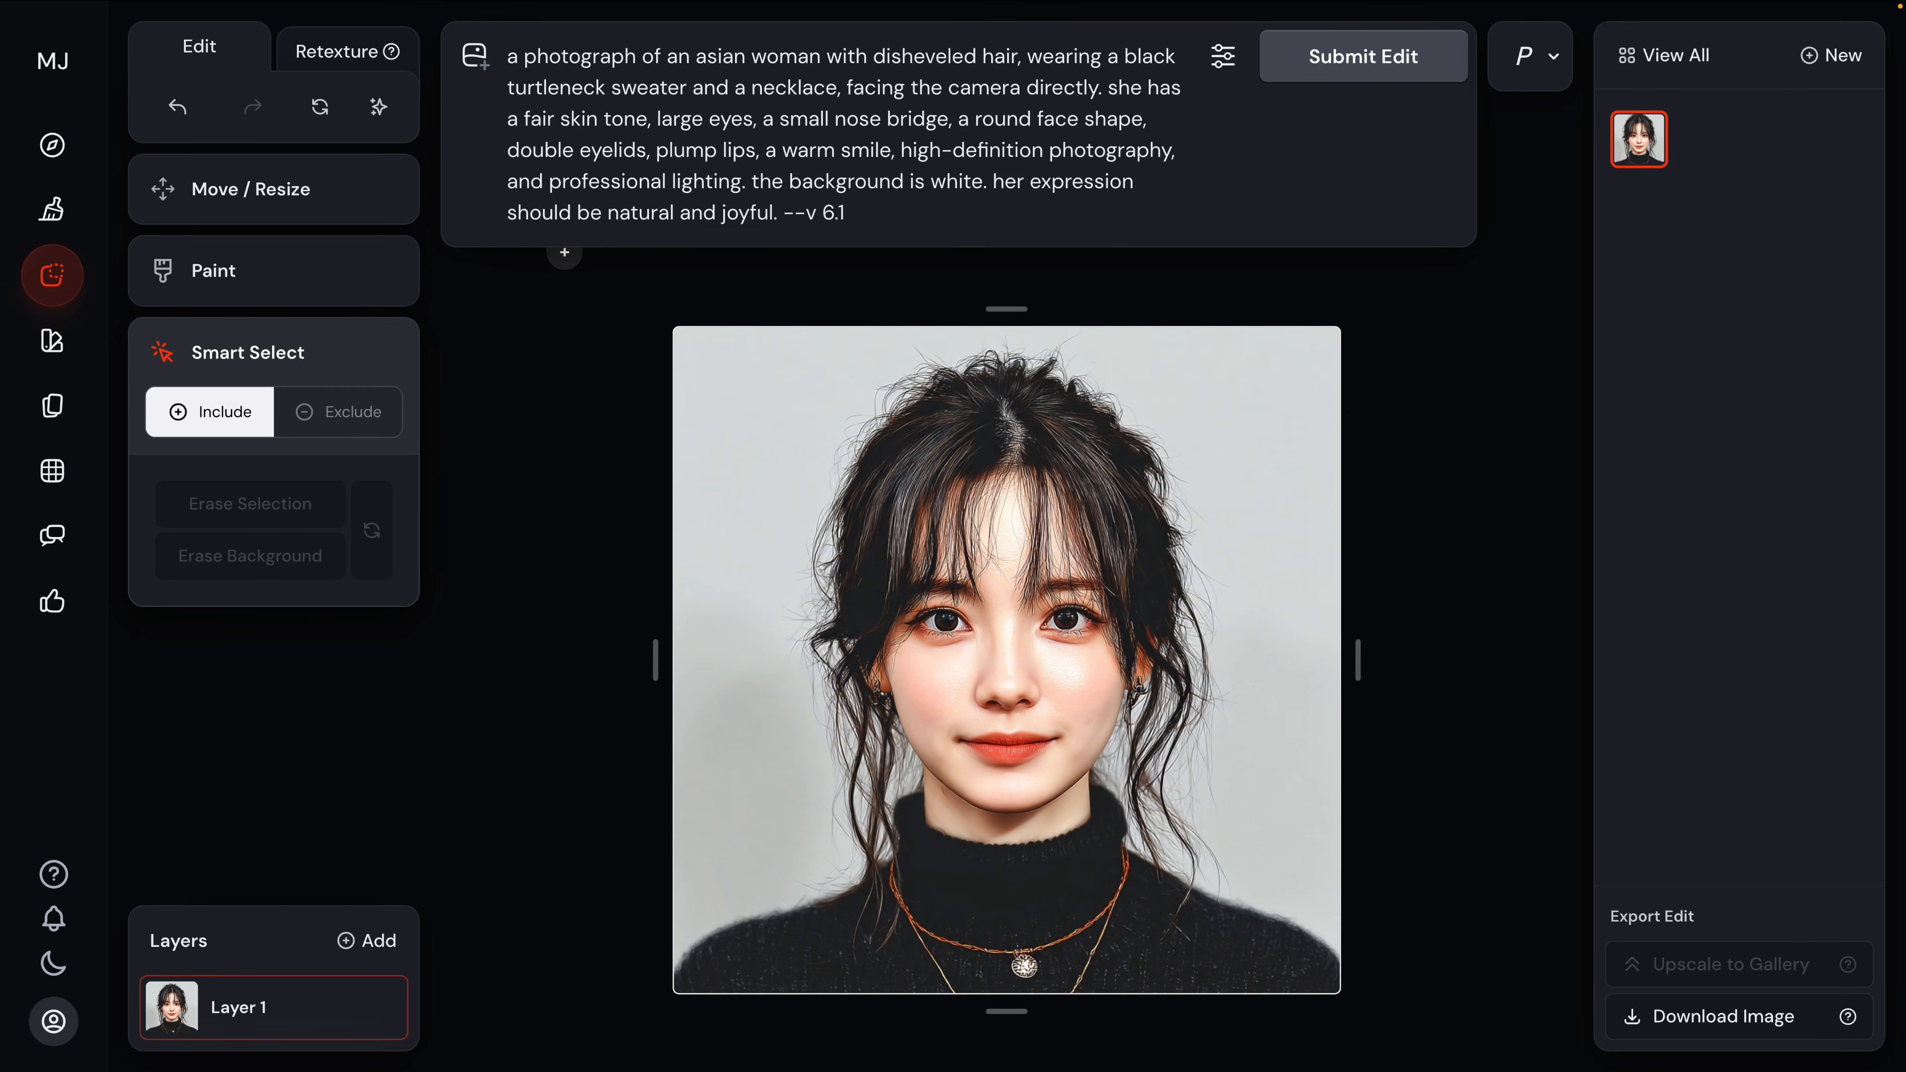
{"action": "left_click", "coordinate": [380, 109]}
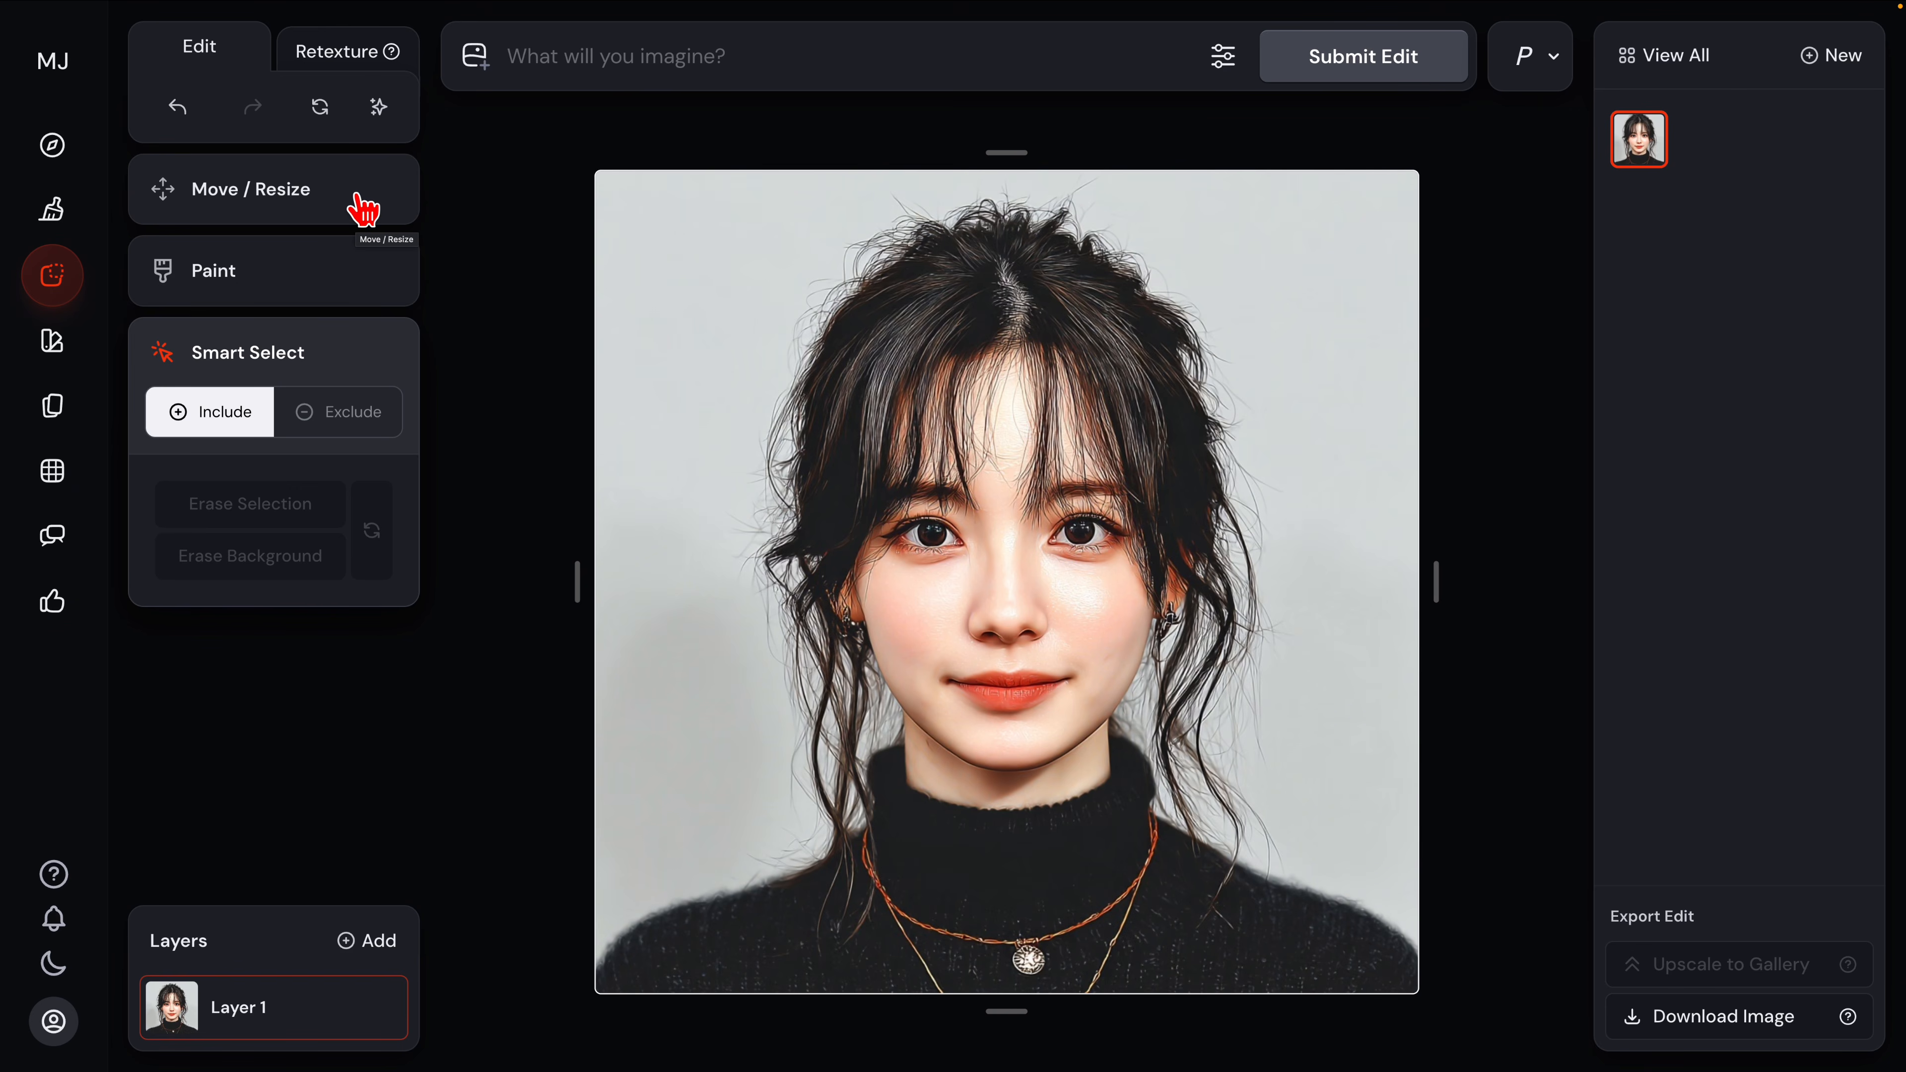
Step: Activate Move / Resize and try the portrait-format aspect ratios 3:4, 2:3, 9:16 and 1:2 on the canvas
{"action": "left_click", "coordinate": [364, 211]}
{"action": "left_click_drag", "start_coordinate": [384, 300], "coordinate": [425, 337]}
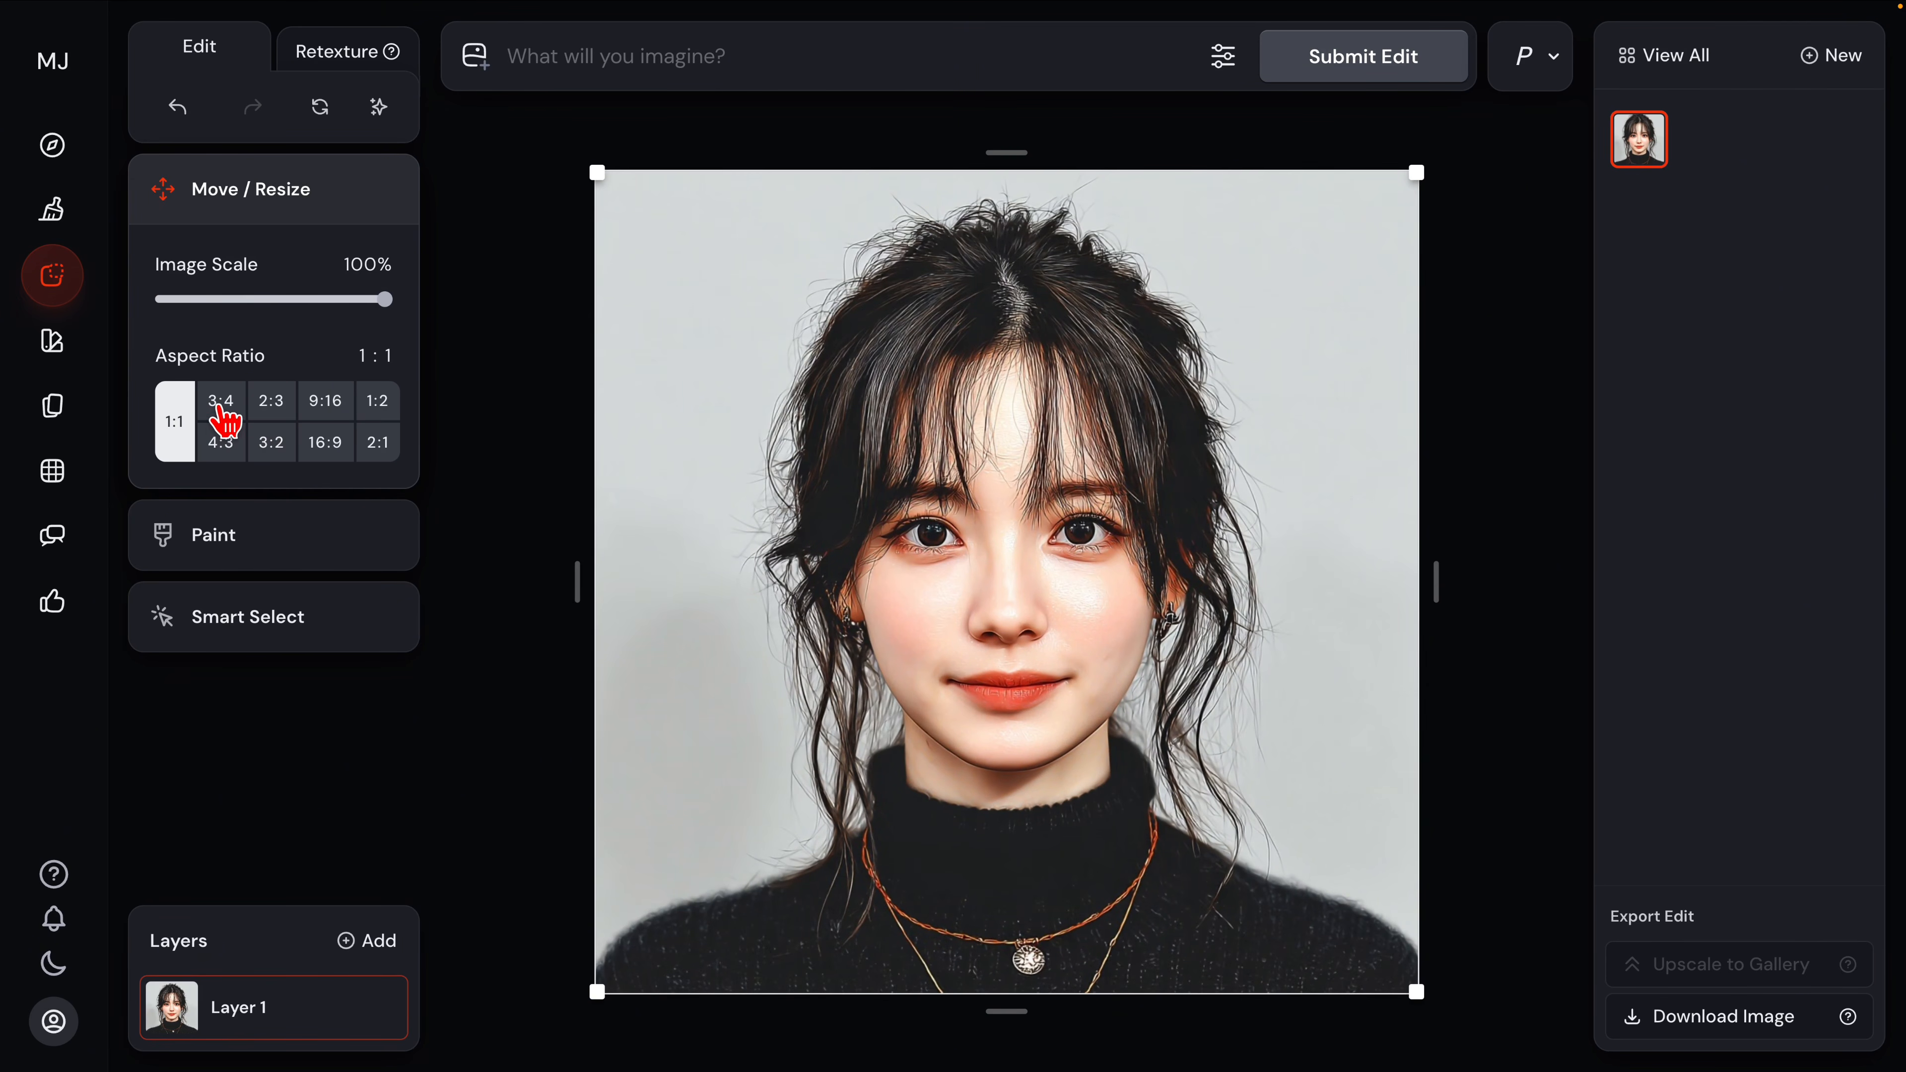
{"action": "left_click", "coordinate": [224, 417]}
{"action": "left_click", "coordinate": [272, 413]}
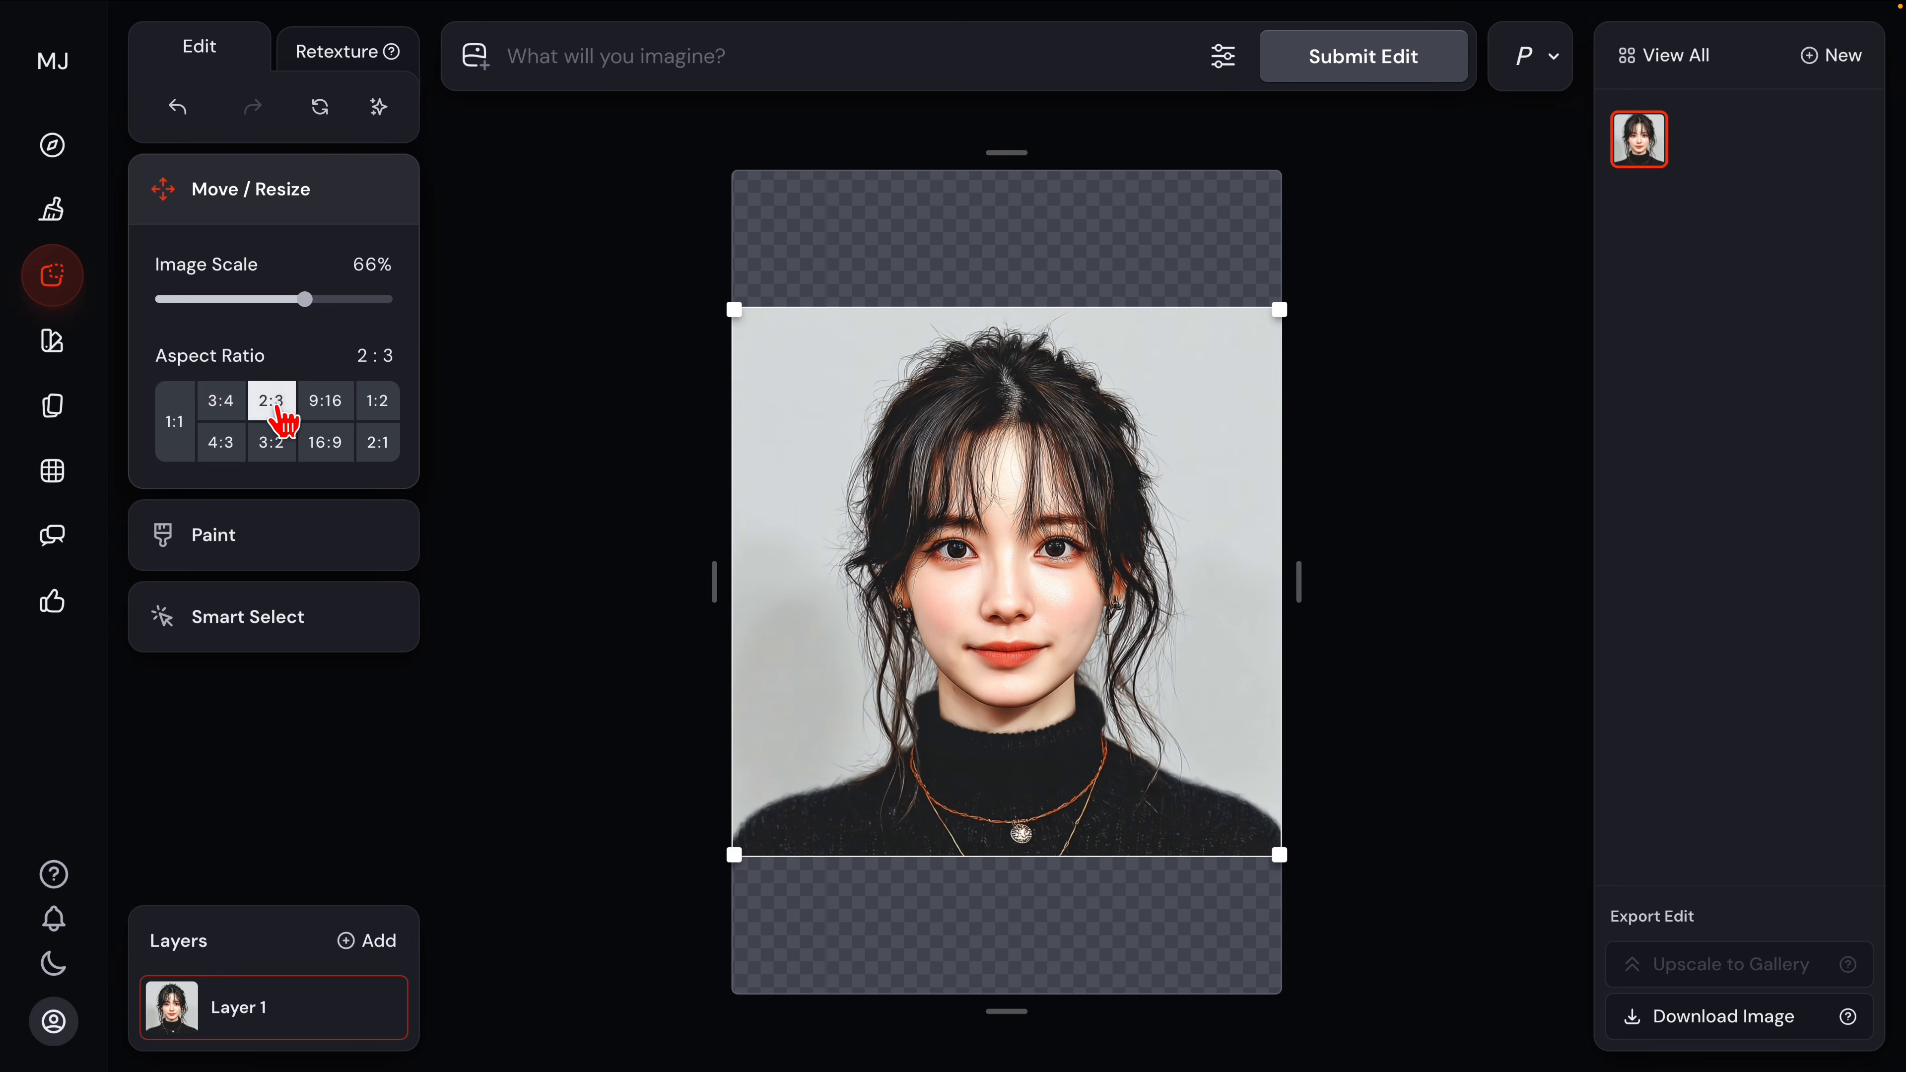
{"action": "left_click", "coordinate": [345, 420]}
{"action": "left_click", "coordinate": [376, 409]}
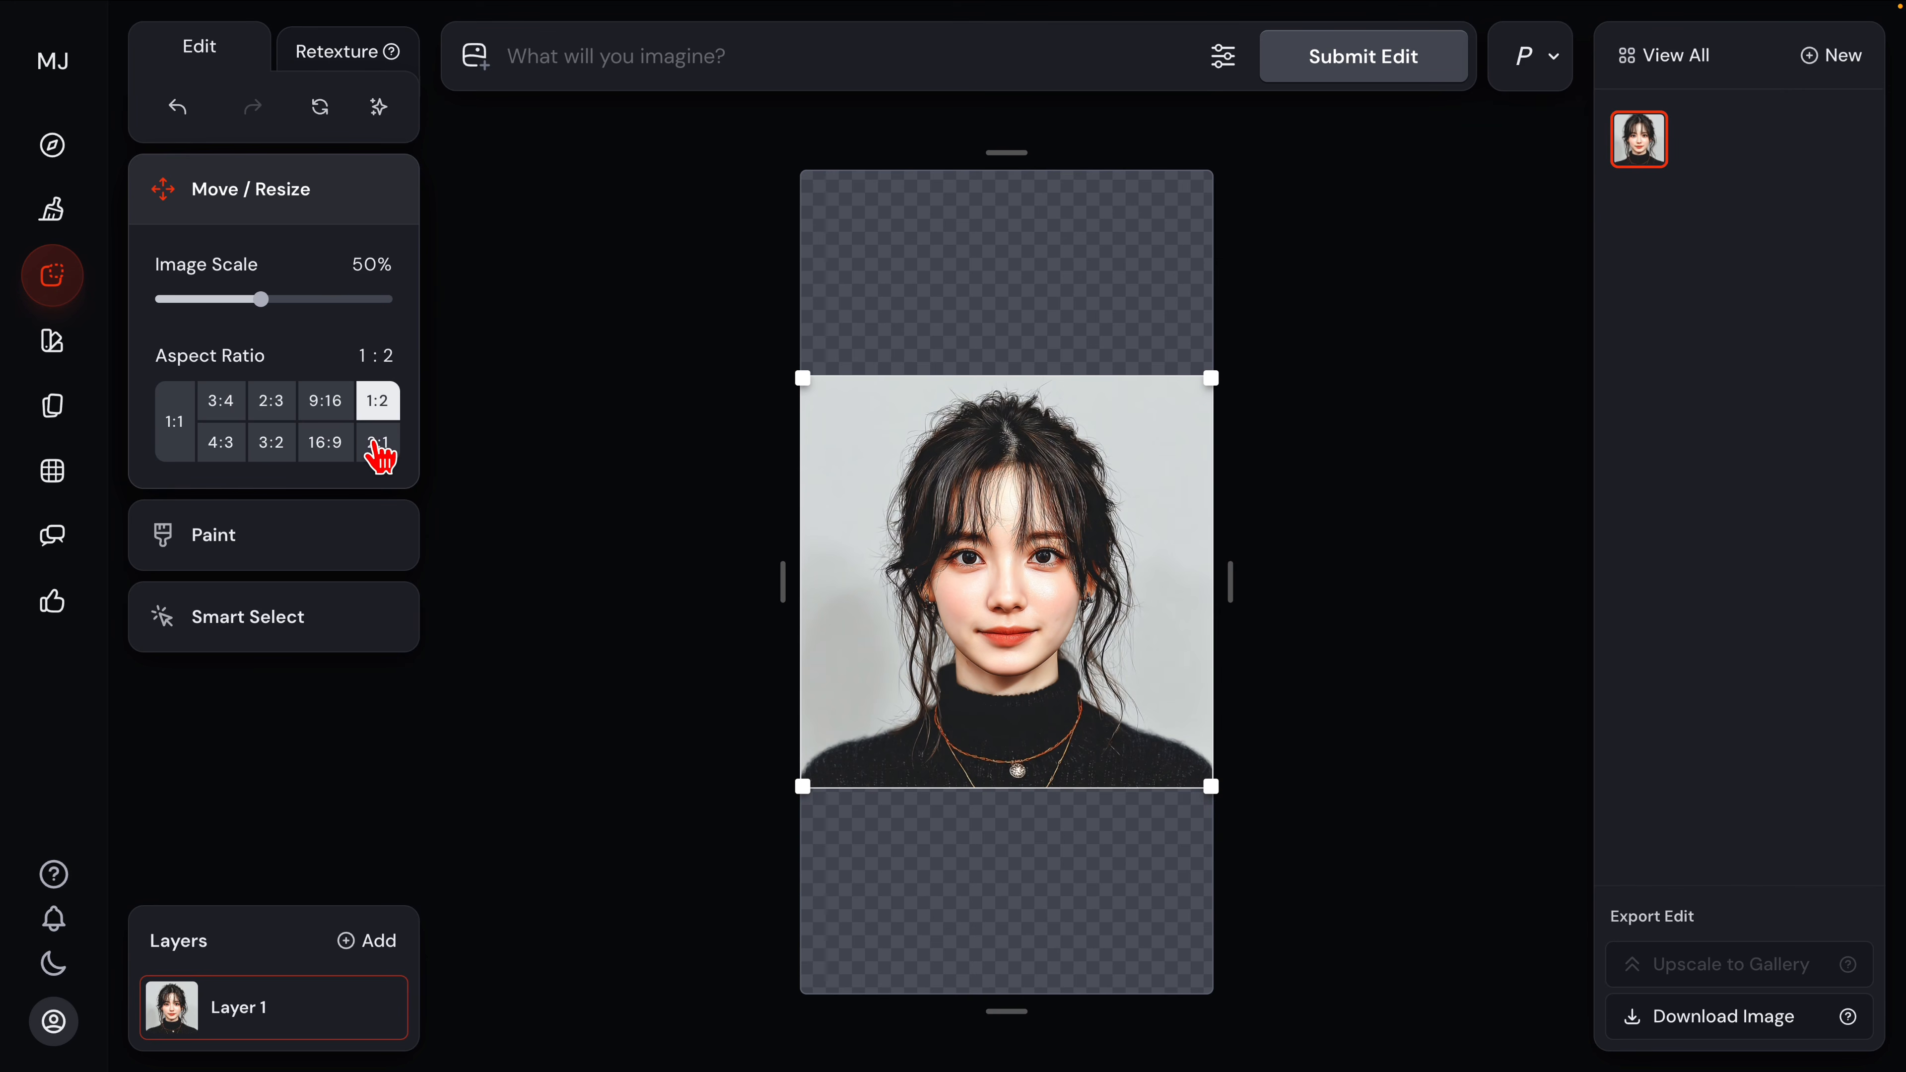
Step: Try the landscape aspect ratios 2:1, 16:9, 3:2 and 4:3 on the canvas and return it to 3:4
{"action": "left_click", "coordinate": [377, 444]}
{"action": "left_click", "coordinate": [338, 455]}
{"action": "left_click", "coordinate": [271, 450]}
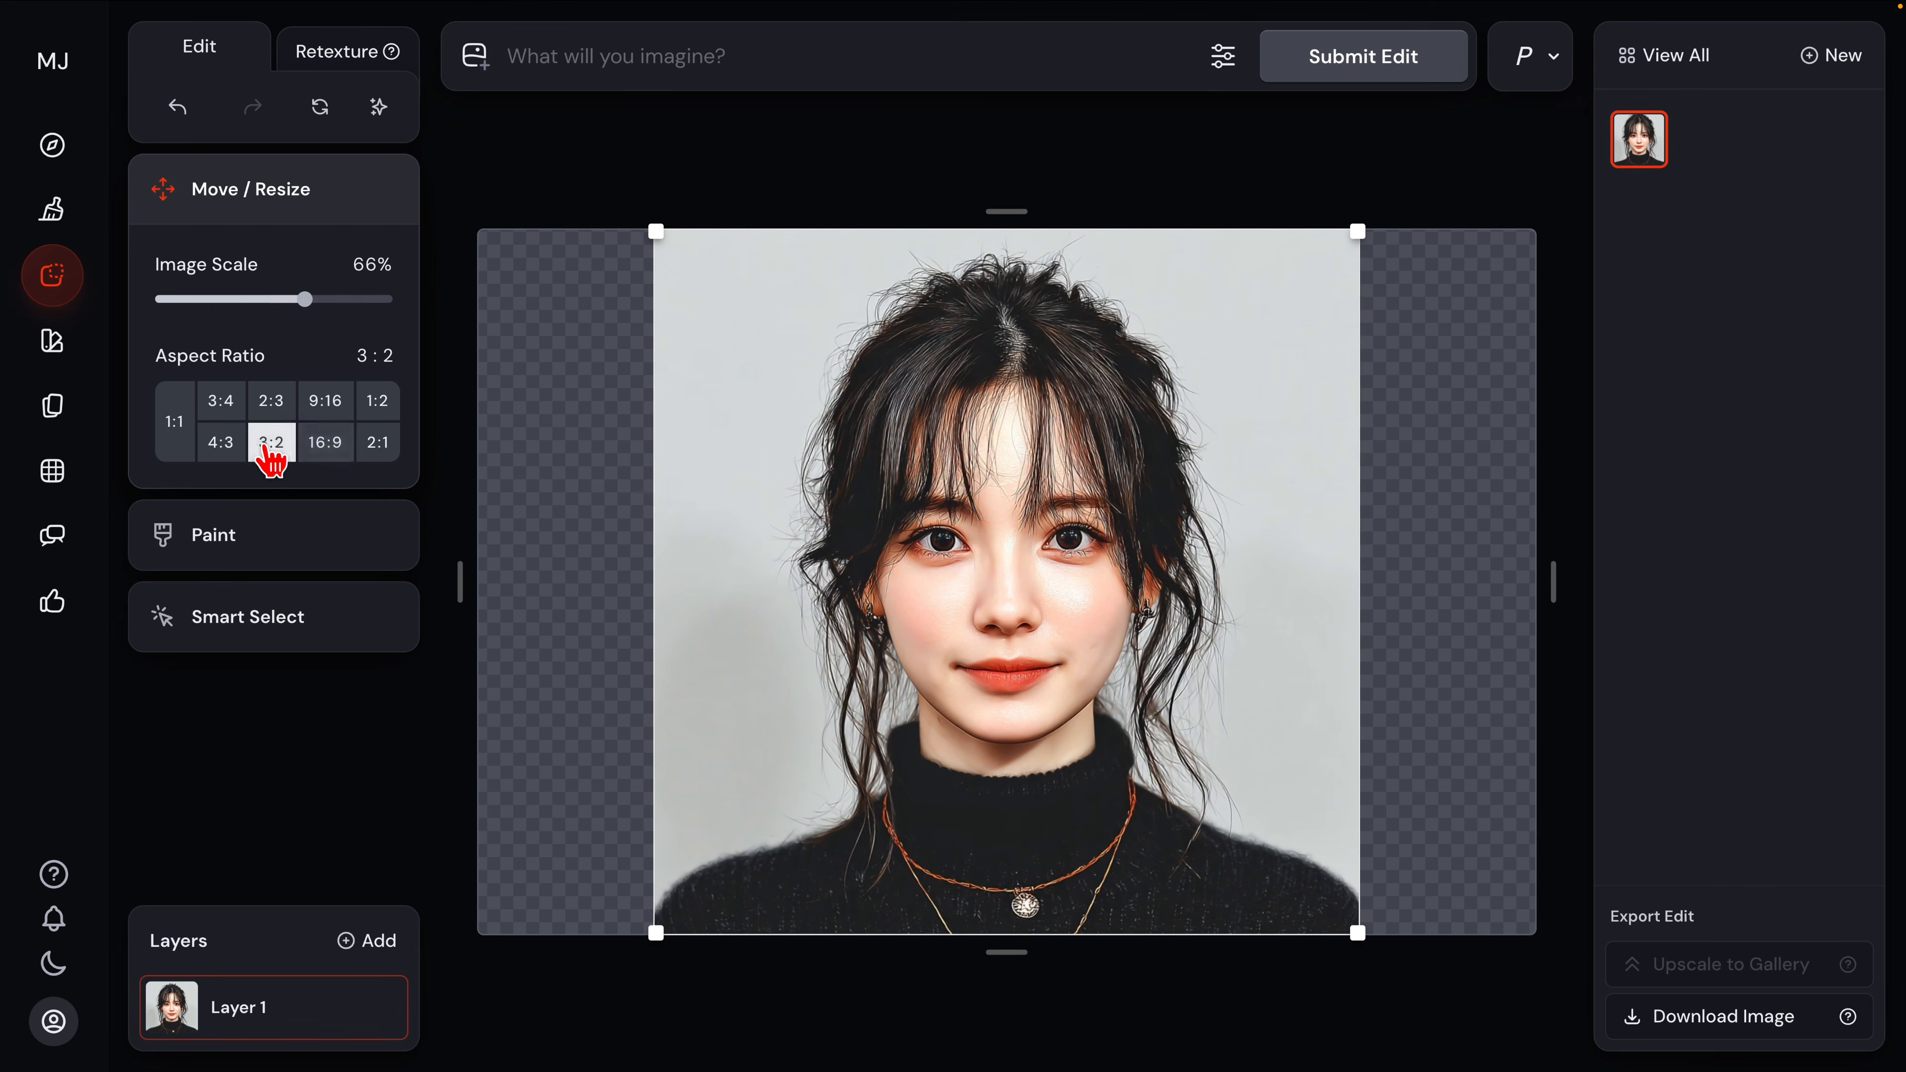
{"action": "left_click", "coordinate": [224, 447]}
{"action": "left_click", "coordinate": [221, 406]}
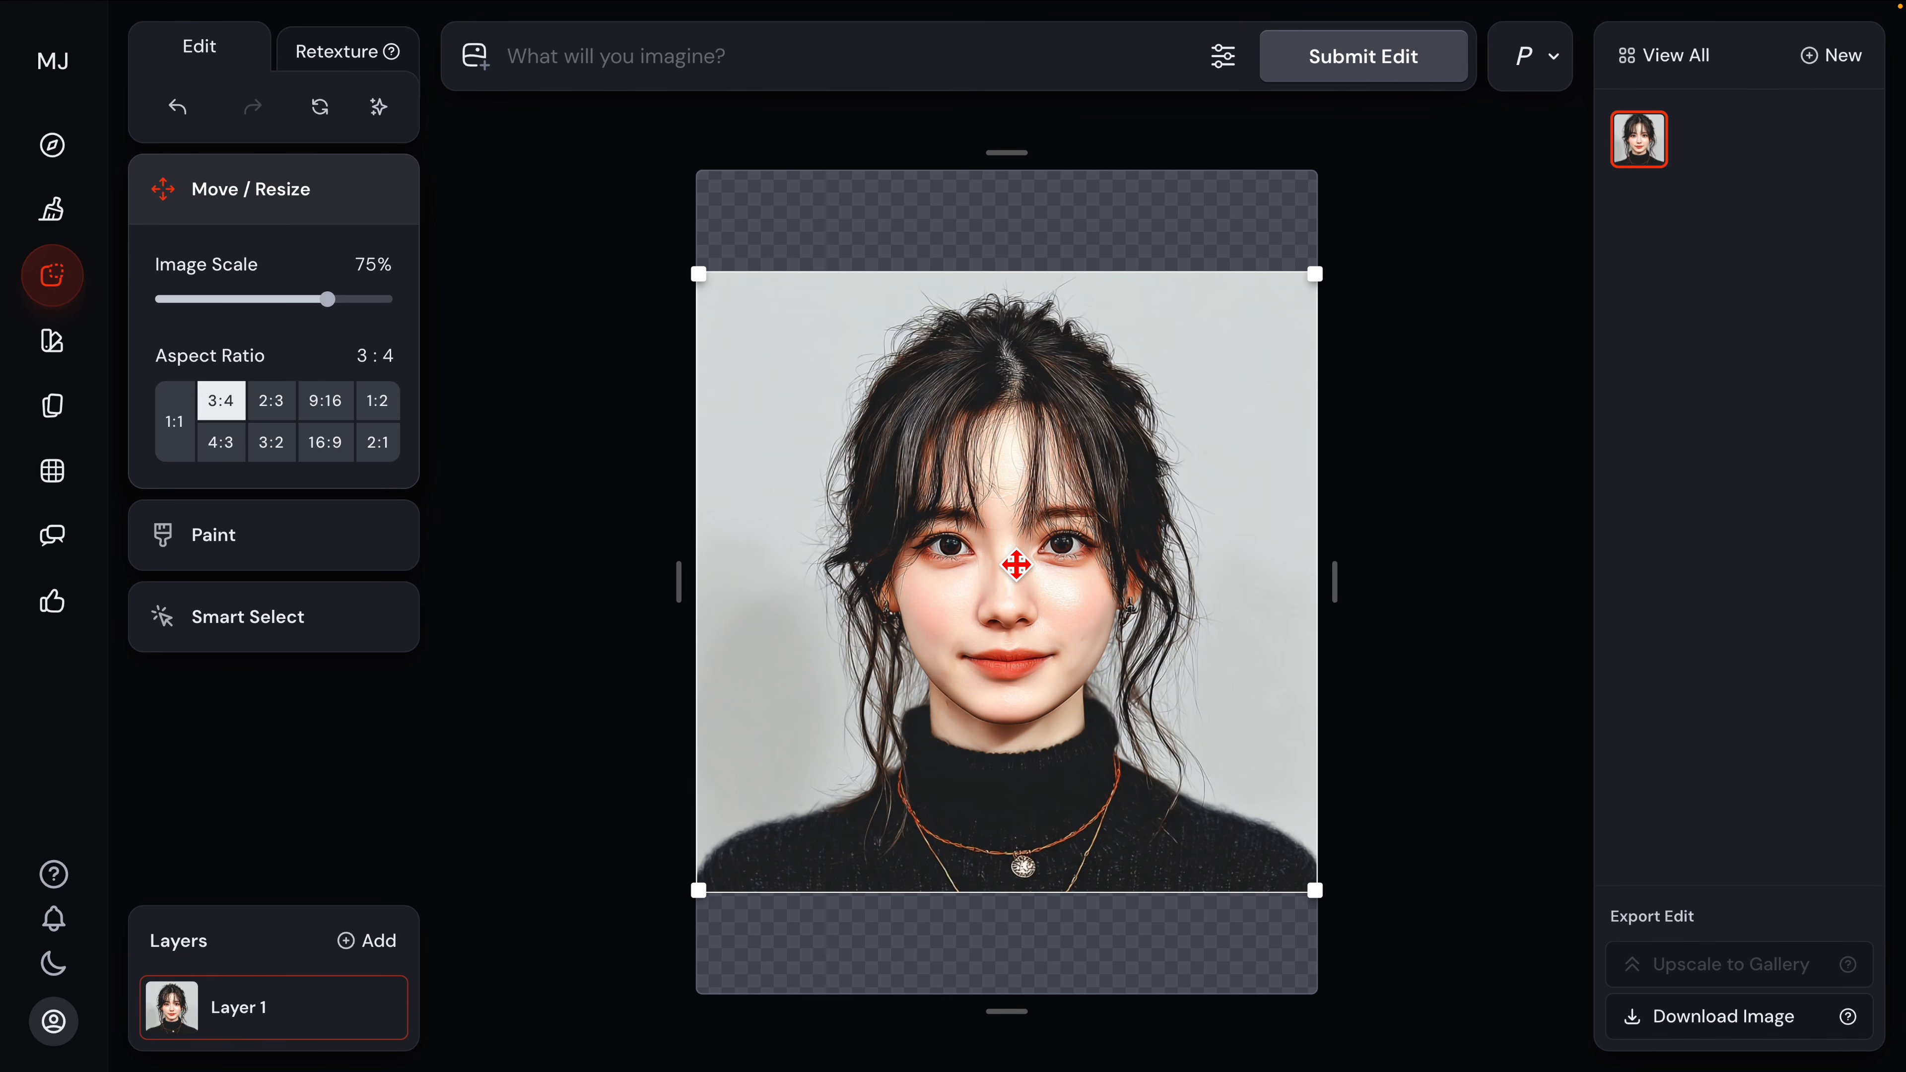
Step: Shrink the portrait to 35% scale, centre it horizontally on the canvas, and enlarge it to 44%
{"action": "mouse_move", "coordinate": [1017, 568]}
{"action": "left_mouse_down"}
{"action": "mouse_move", "coordinate": [1017, 432]}
{"action": "mouse_move", "coordinate": [1029, 681]}
{"action": "mouse_move", "coordinate": [1078, 601]}
{"action": "mouse_move", "coordinate": [979, 558]}
{"action": "mouse_move", "coordinate": [1008, 558]}
{"action": "mouse_move", "coordinate": [1014, 495]}
{"action": "mouse_move", "coordinate": [1013, 576]}
{"action": "left_mouse_up"}
{"action": "left_click_drag", "start_coordinate": [1309, 279], "coordinate": [983, 604]}
{"action": "left_click_drag", "start_coordinate": [878, 673], "coordinate": [987, 527]}
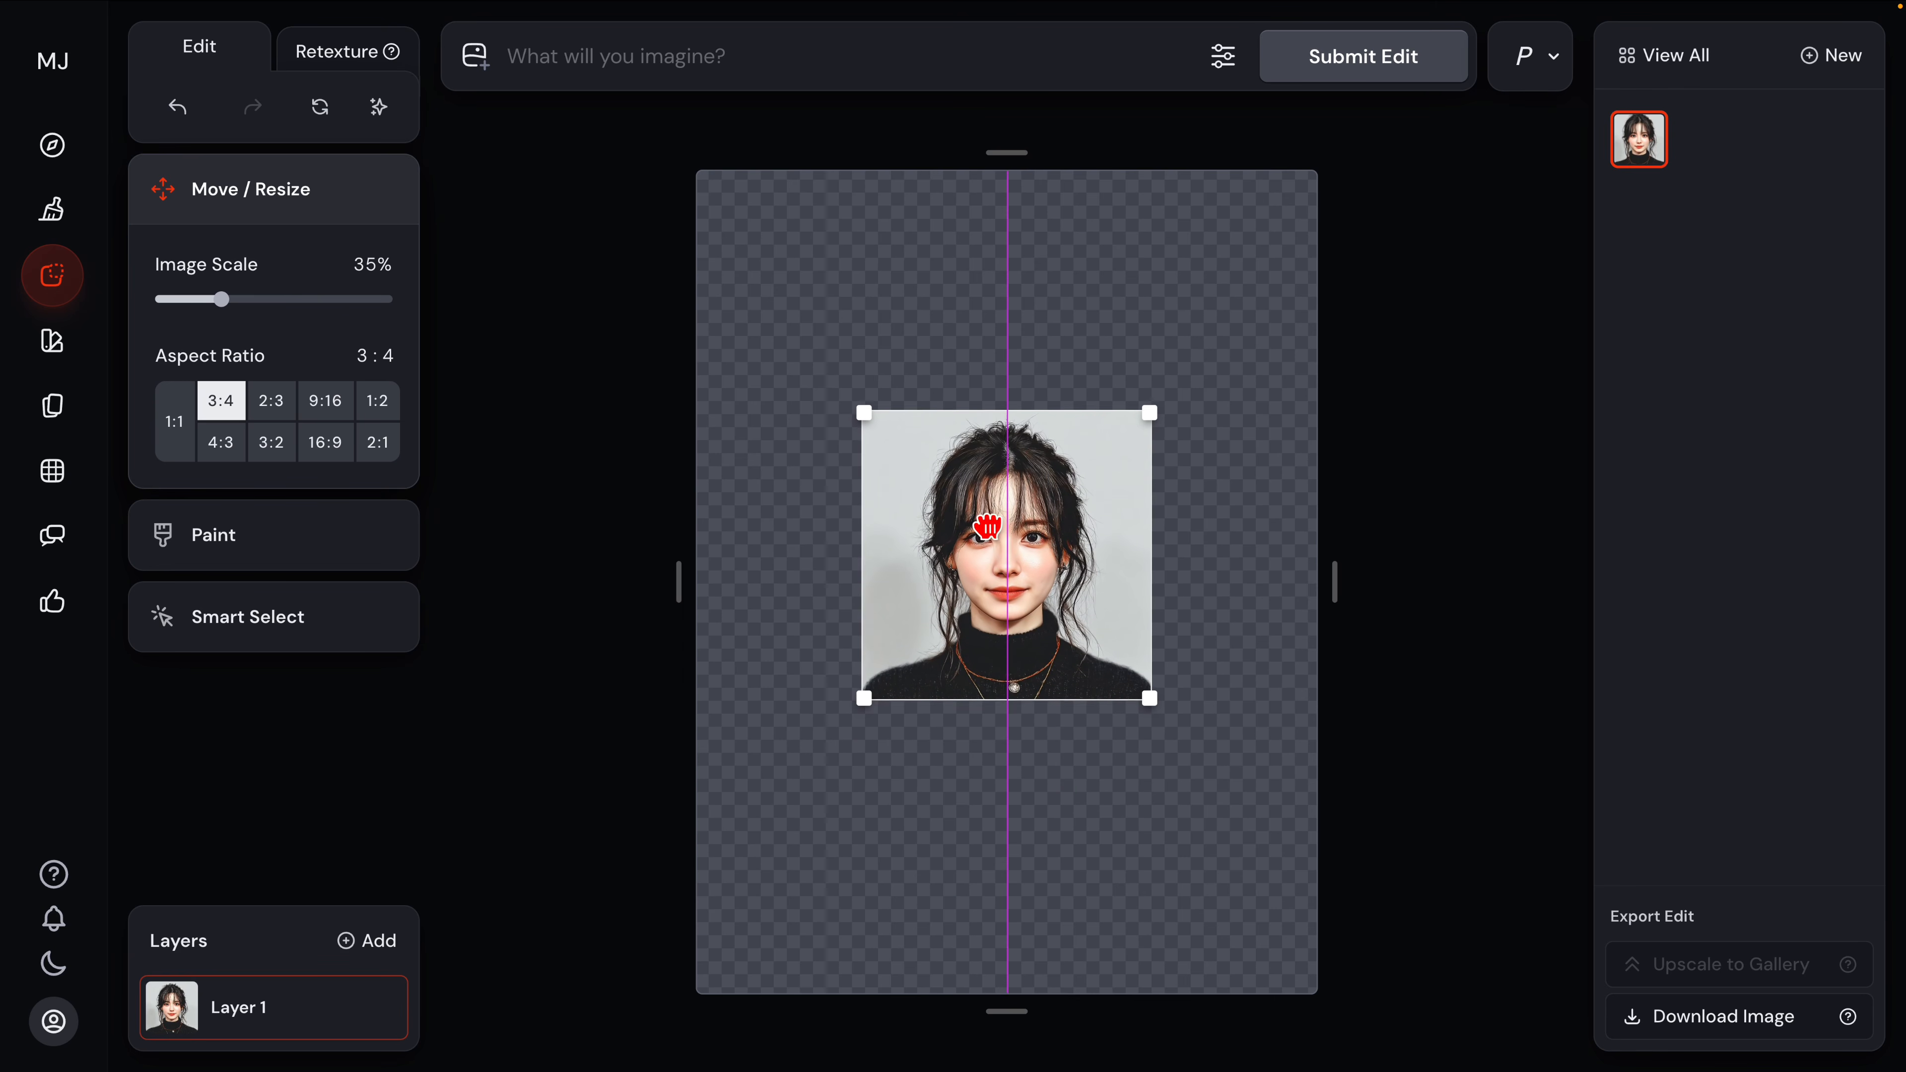
{"action": "left_click_drag", "start_coordinate": [863, 415], "coordinate": [826, 340]}
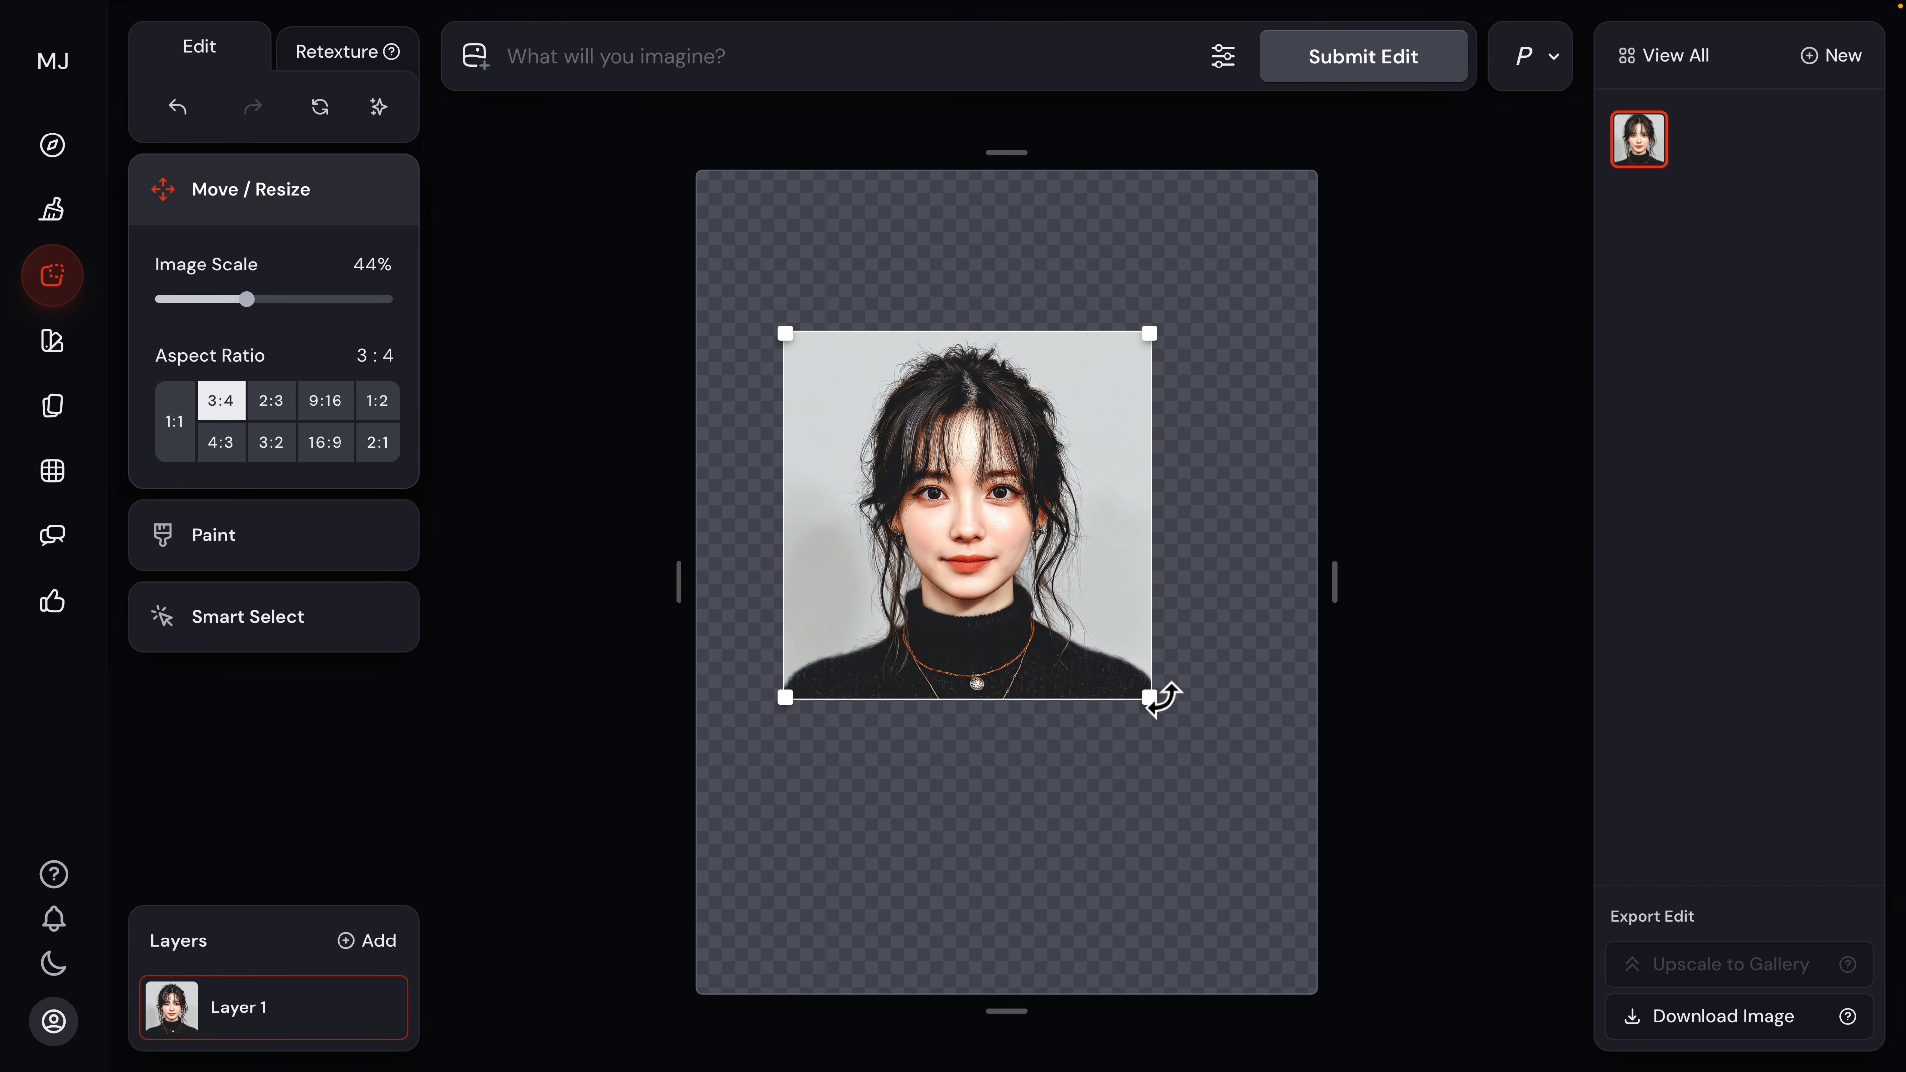
{"action": "mouse_move", "coordinate": [1157, 702]}
{"action": "left_mouse_down"}
{"action": "mouse_move", "coordinate": [1019, 759]}
{"action": "mouse_move", "coordinate": [1184, 473]}
{"action": "mouse_move", "coordinate": [1216, 467]}
{"action": "mouse_move", "coordinate": [1051, 775]}
{"action": "mouse_move", "coordinate": [1161, 659]}
{"action": "mouse_move", "coordinate": [1131, 711]}
{"action": "mouse_move", "coordinate": [1142, 696]}
{"action": "left_mouse_up"}
Step: Change the canvas width freely to a 269:308 ratio and bring the portrait back onto it at 75% scale
{"action": "left_click_drag", "start_coordinate": [1334, 587], "coordinate": [378, 561]}
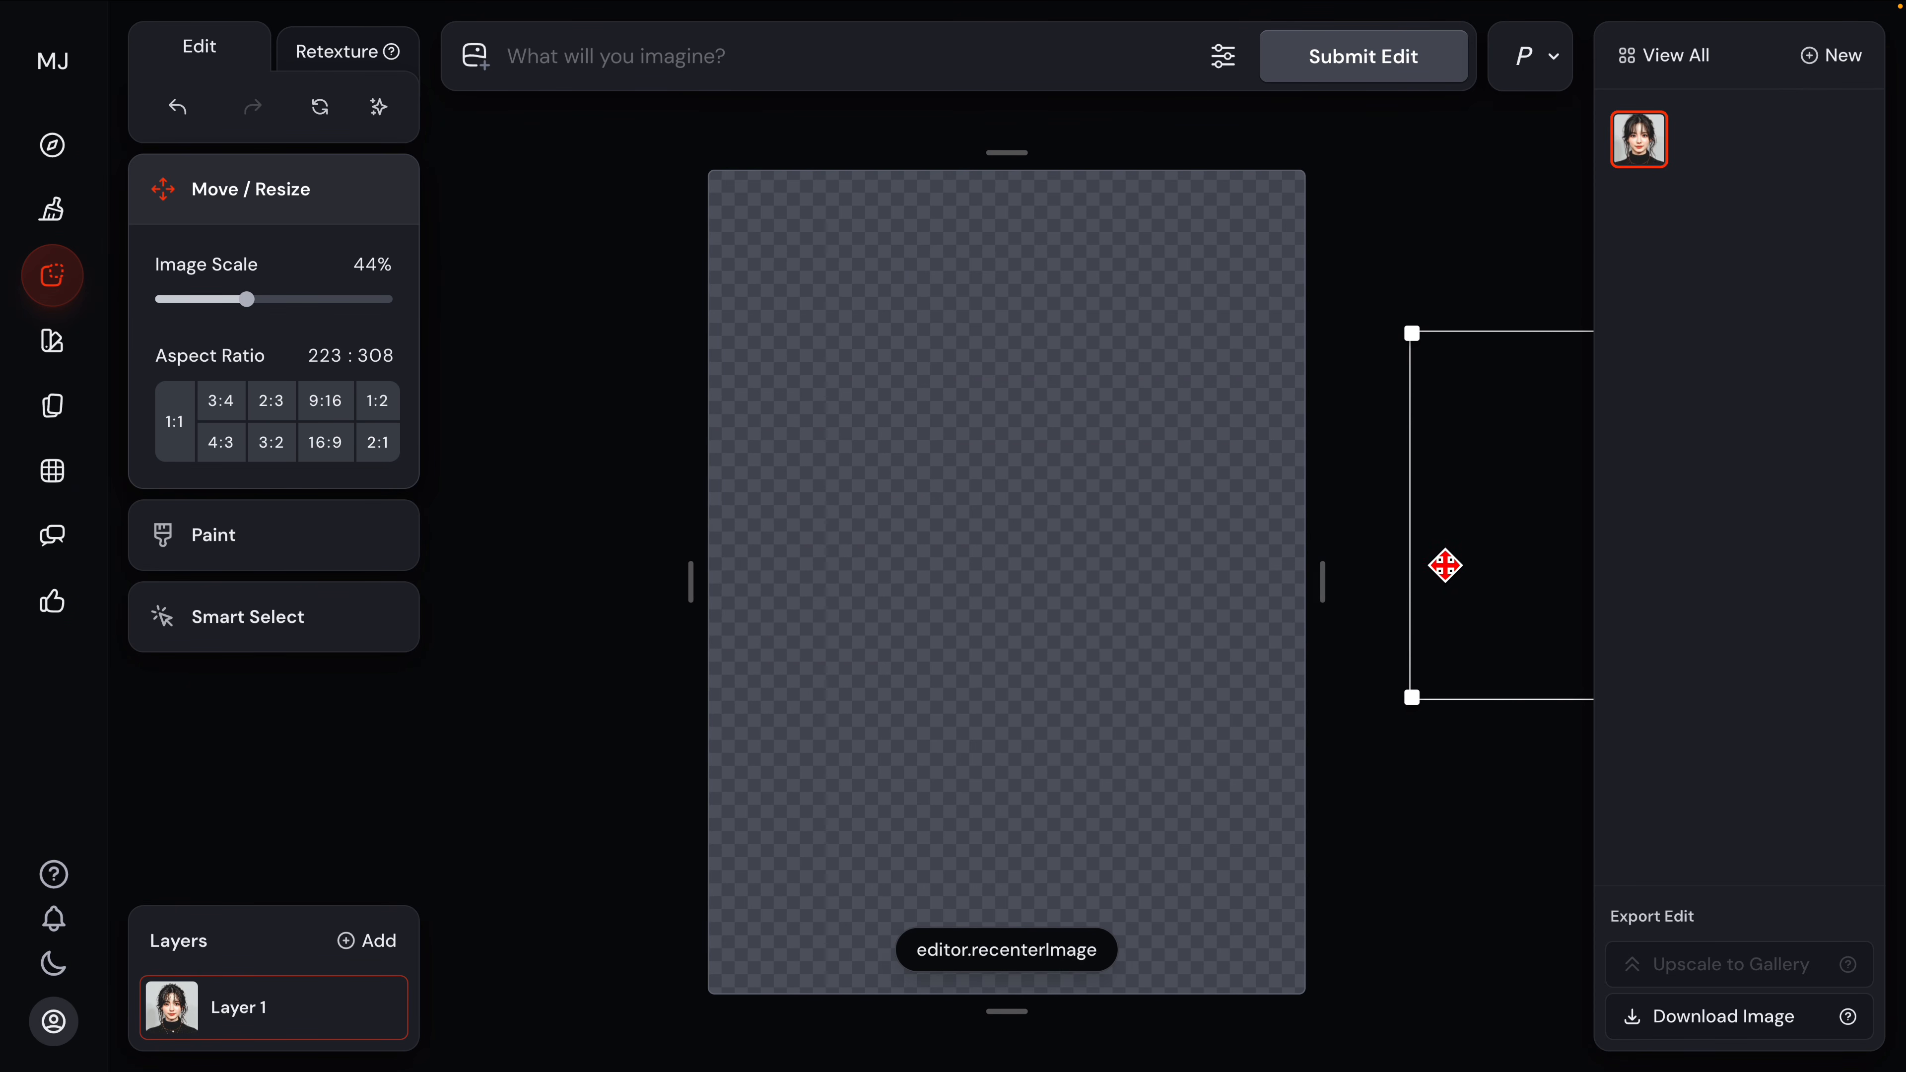
{"action": "left_click_drag", "start_coordinate": [1503, 526], "coordinate": [918, 593]}
{"action": "scroll", "coordinate": [918, 593], "scroll_direction": "up", "scroll_amount": 5}
{"action": "left_click_drag", "start_coordinate": [1322, 582], "coordinate": [1389, 608]}
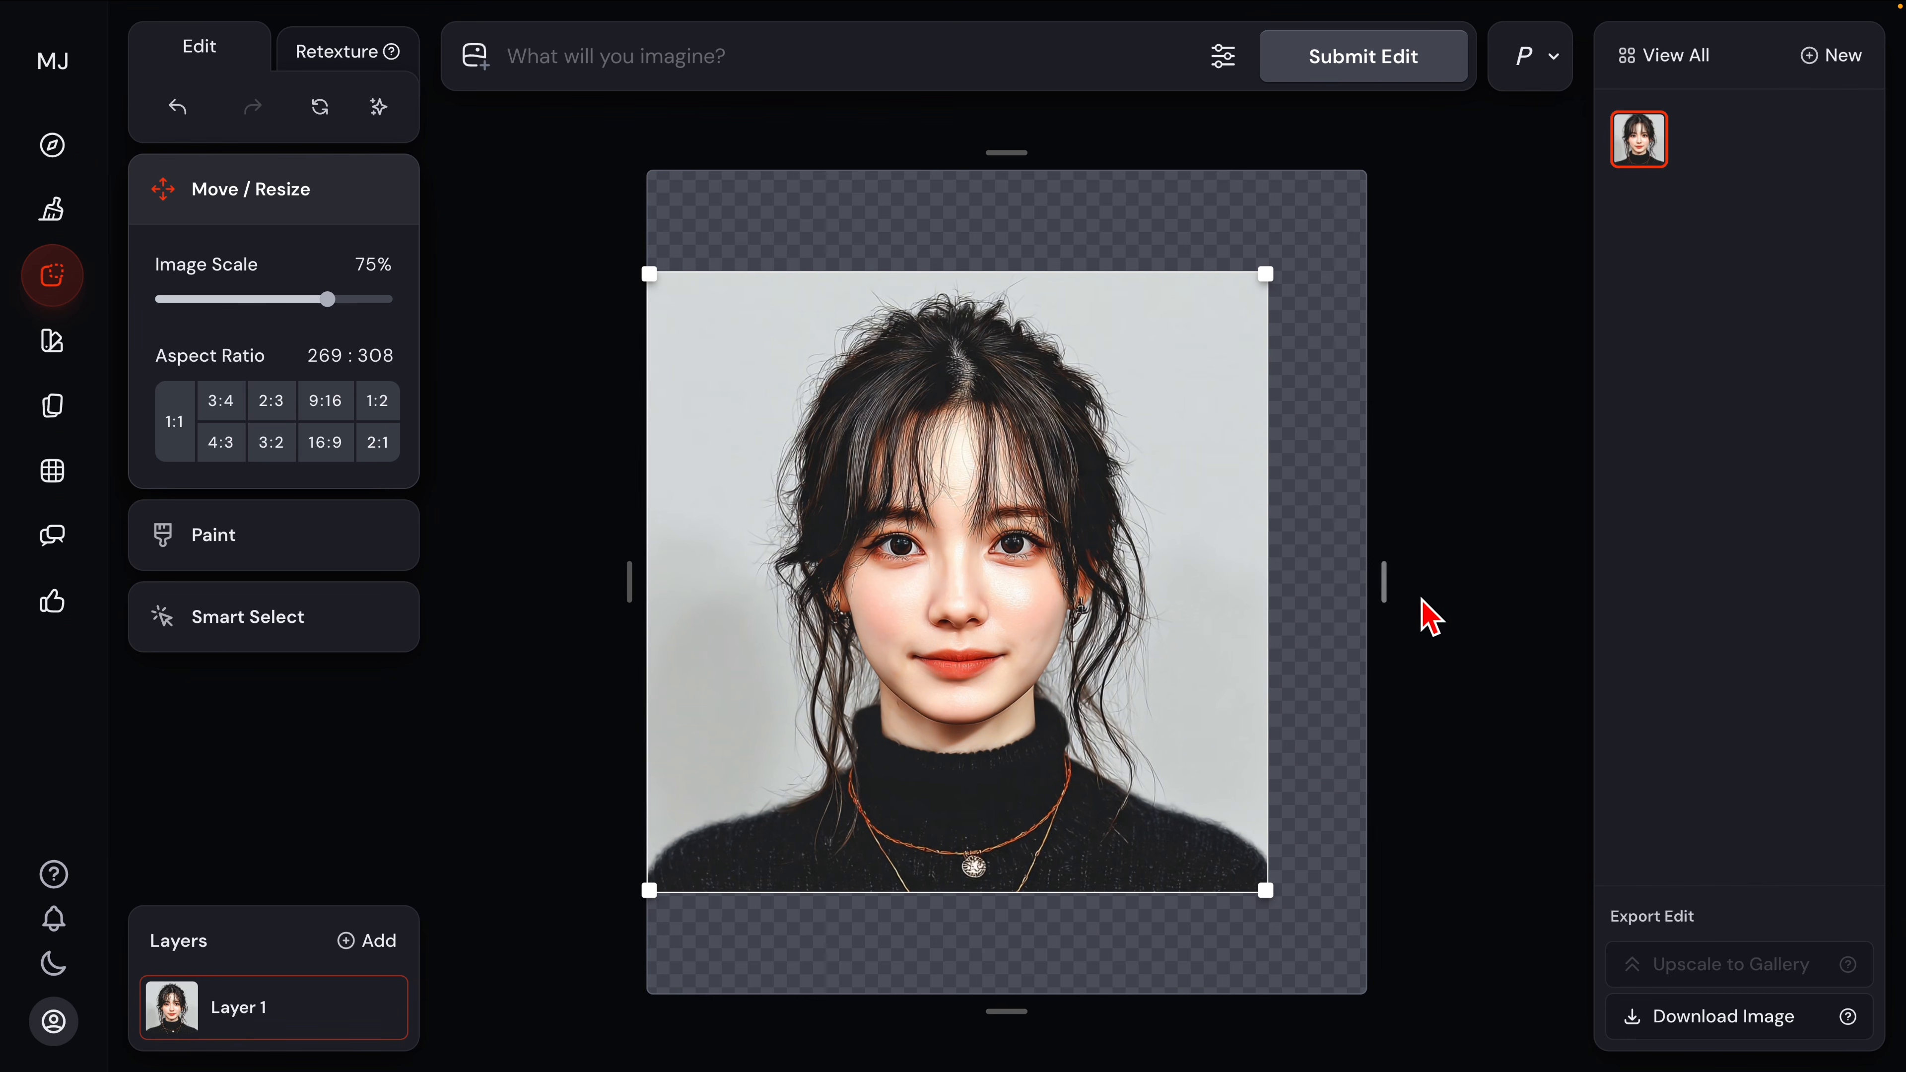
Step: Reshape the canvas freely from its edges to a wide 287:178 ratio, with the portrait at 21% scale
{"action": "left_click_drag", "start_coordinate": [639, 566], "coordinate": [562, 568]}
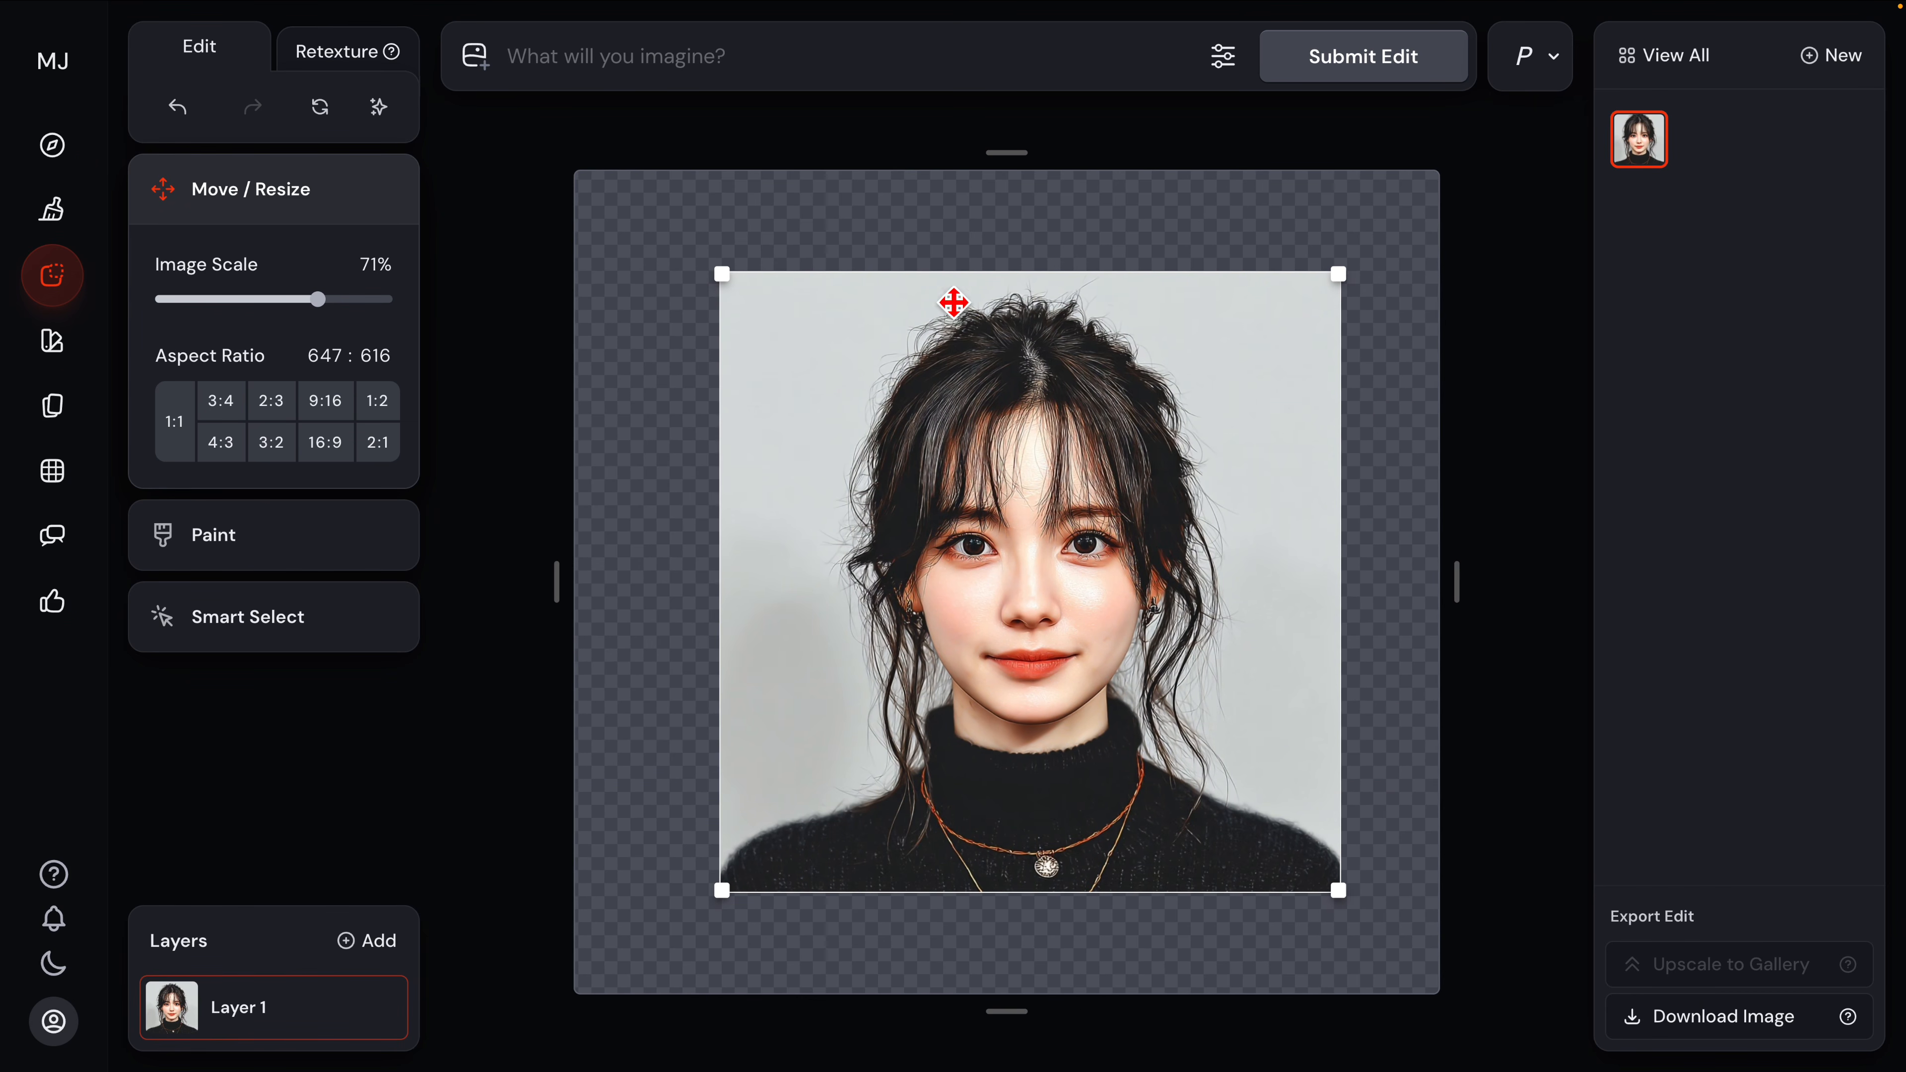
{"action": "mouse_move", "coordinate": [1006, 154]}
{"action": "left_mouse_down"}
{"action": "mouse_move", "coordinate": [1004, 221]}
{"action": "mouse_move", "coordinate": [1005, 145]}
{"action": "left_mouse_up"}
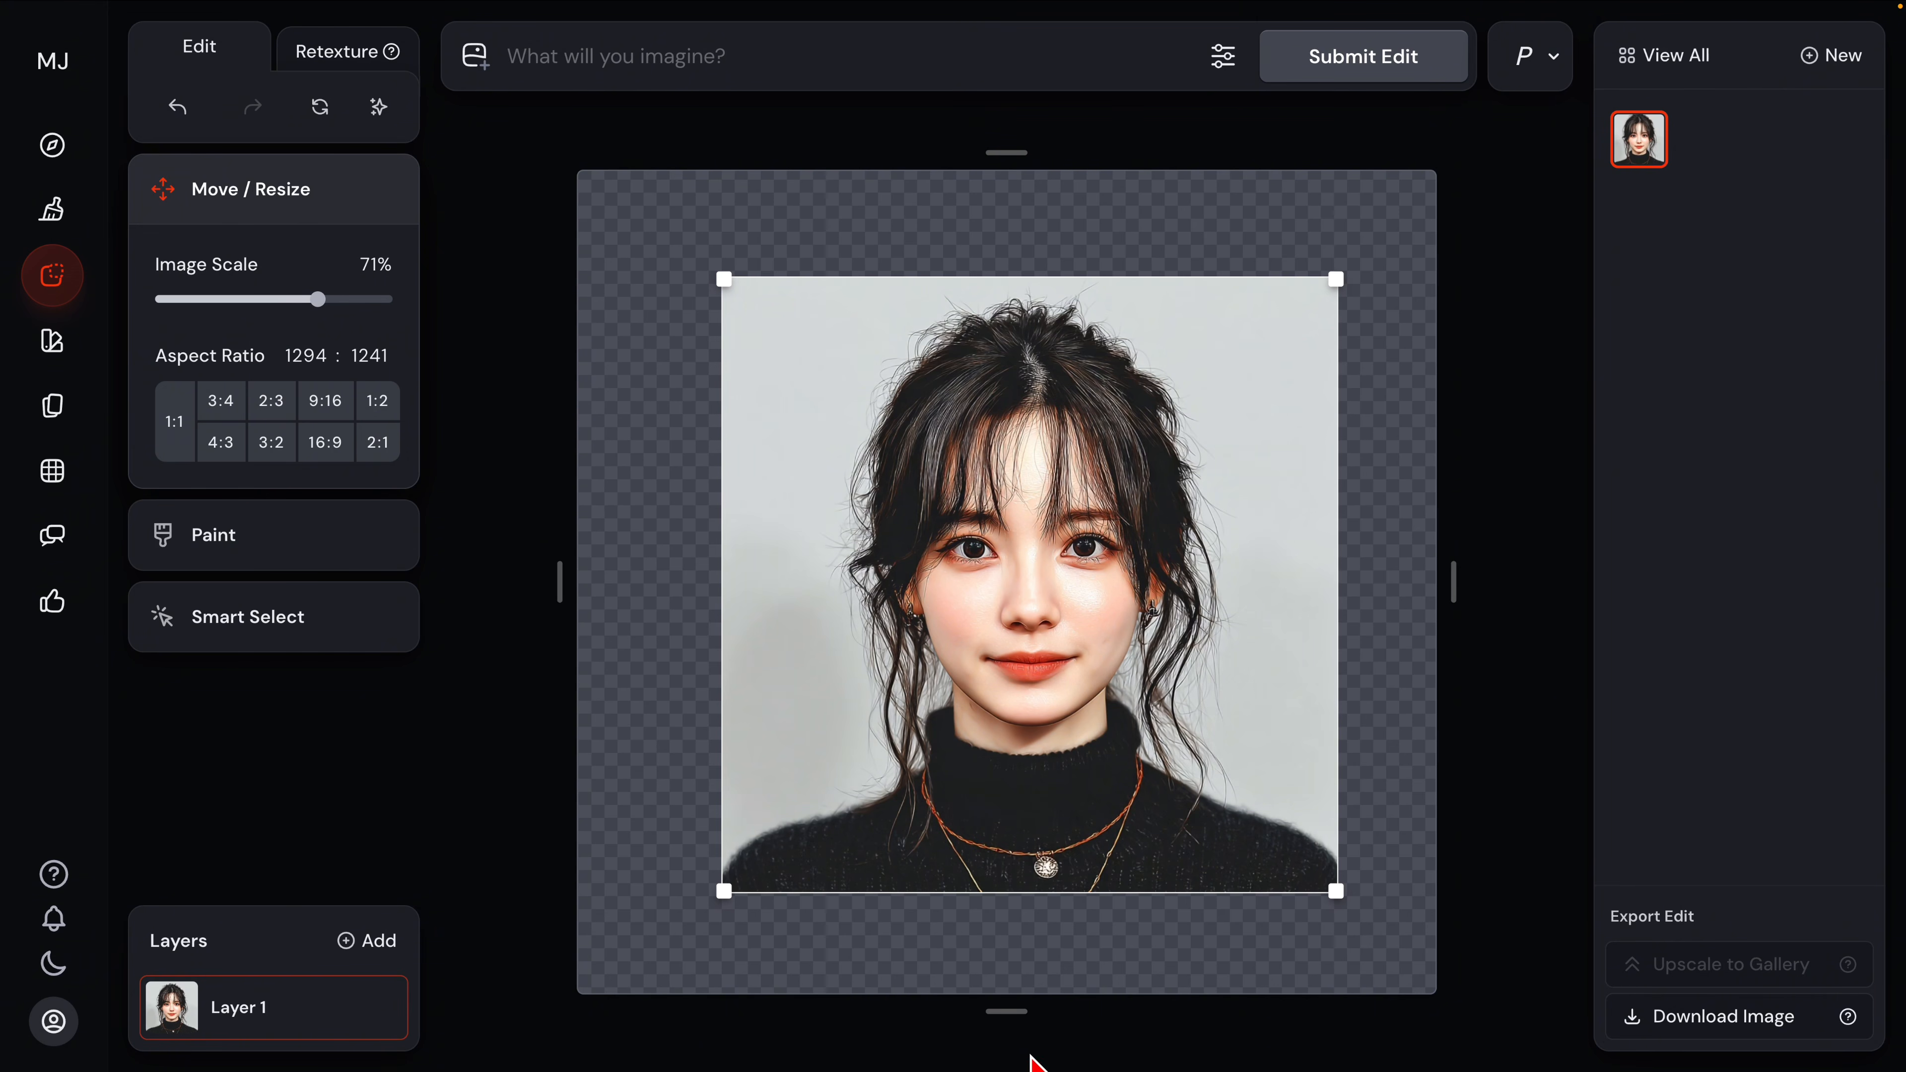
{"action": "mouse_move", "coordinate": [1006, 1015]}
{"action": "left_mouse_down"}
{"action": "mouse_move", "coordinate": [1021, 830]}
{"action": "mouse_move", "coordinate": [1022, 1014]}
{"action": "left_mouse_up"}
{"action": "left_click_drag", "start_coordinate": [1456, 569], "coordinate": [826, 639]}
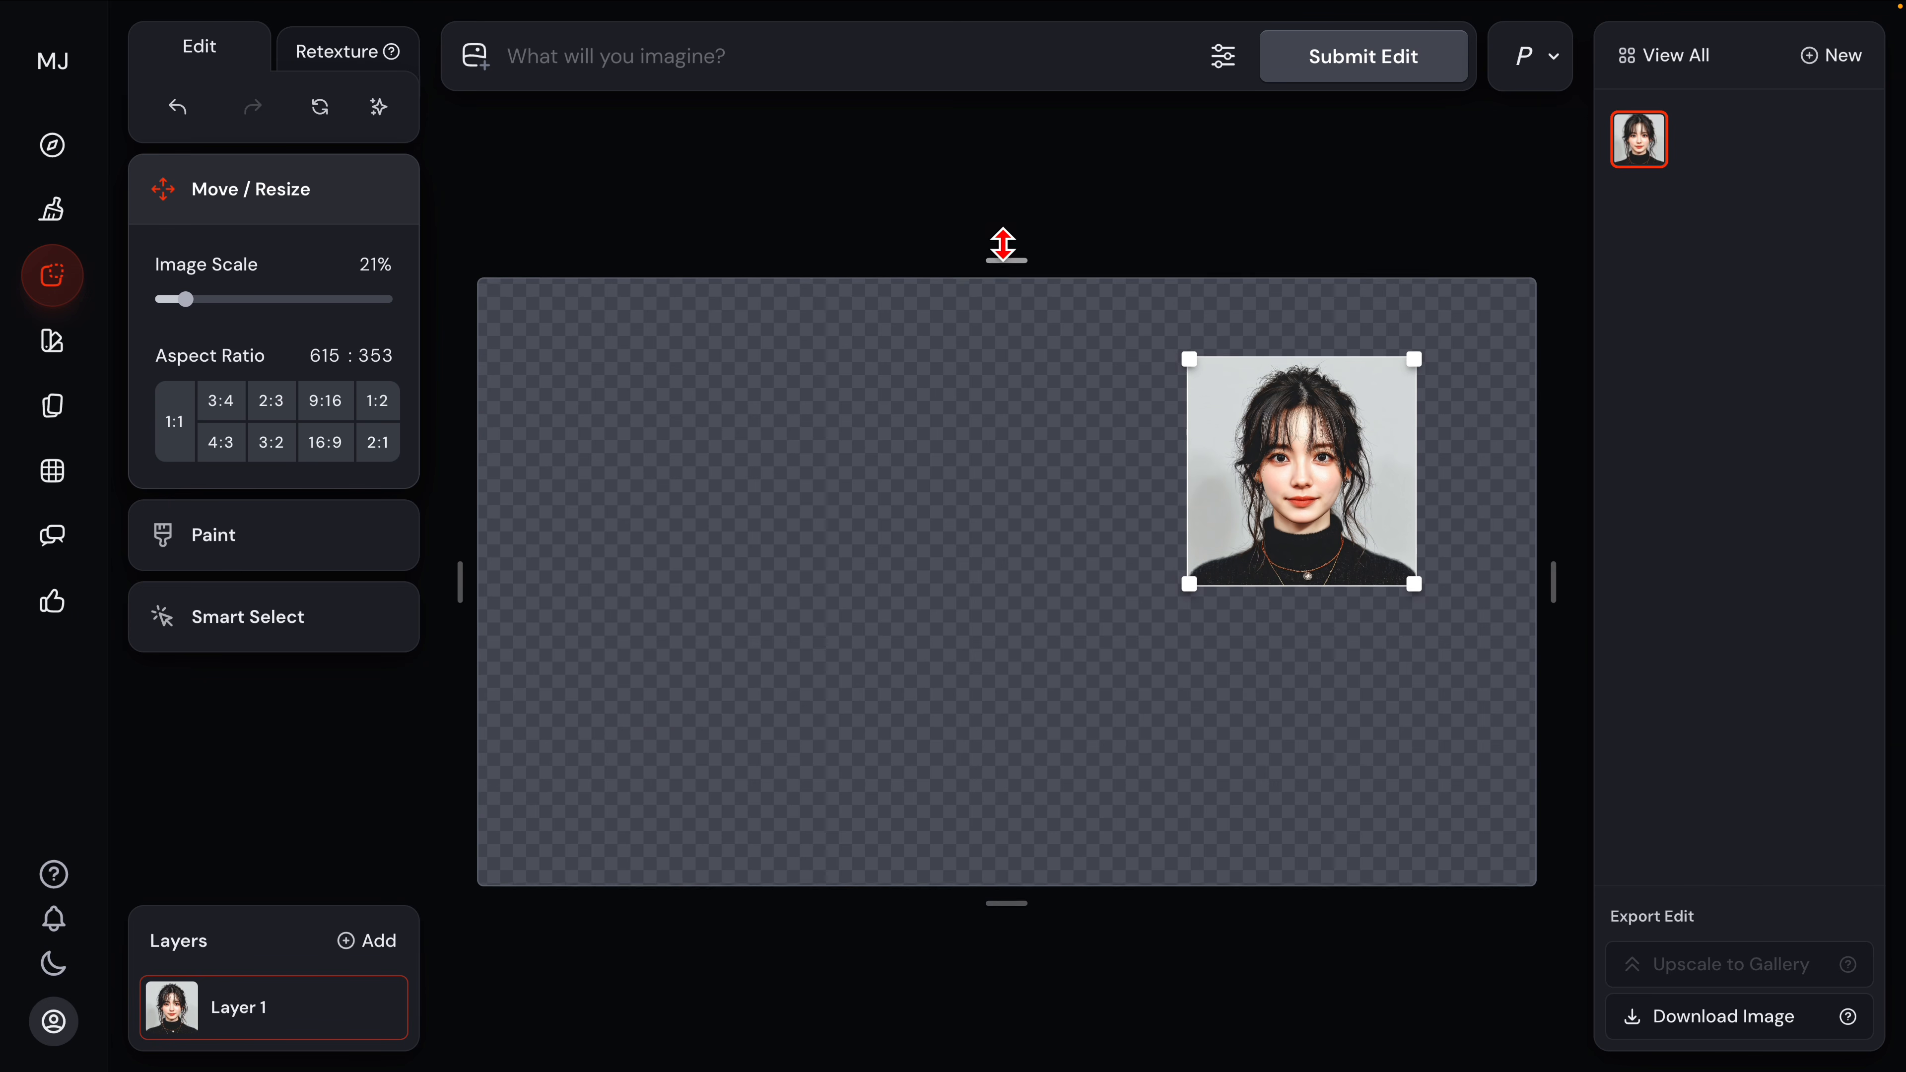
{"action": "left_click_drag", "start_coordinate": [1004, 246], "coordinate": [1005, 204]}
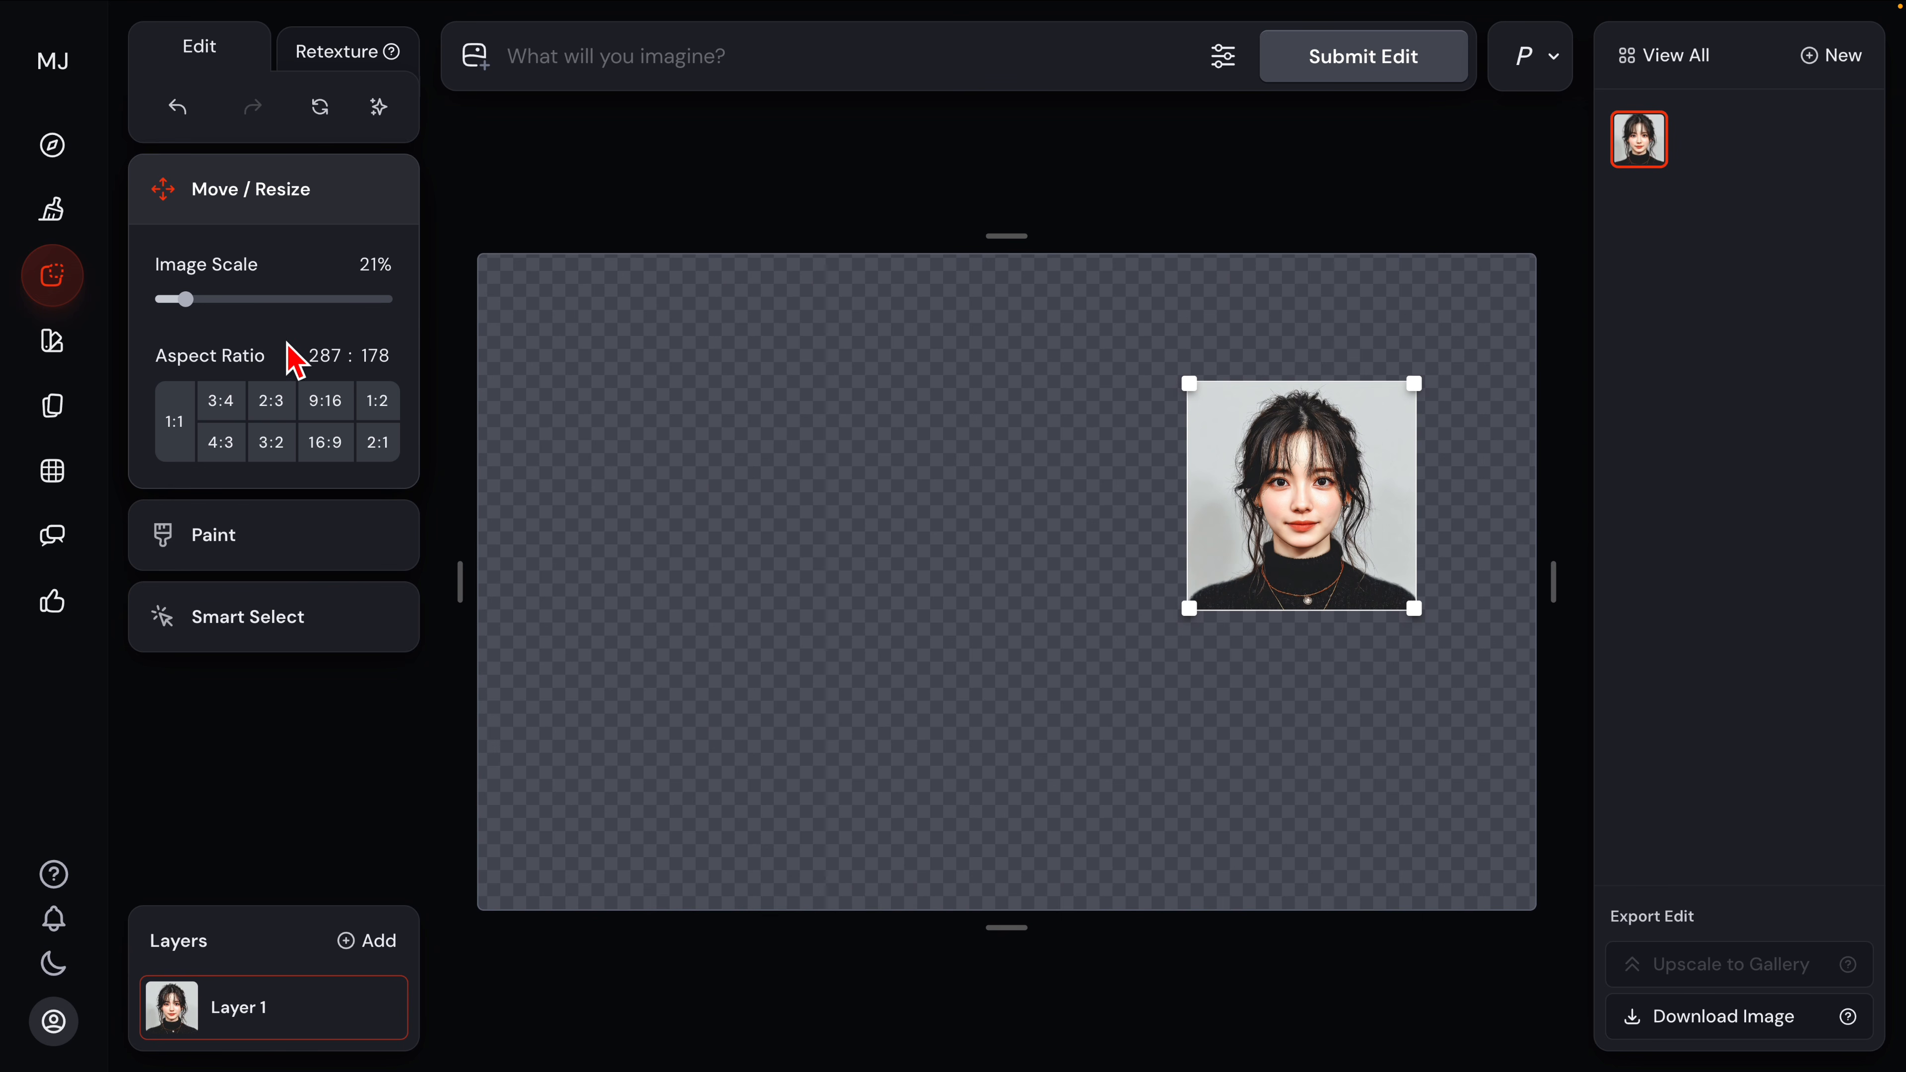
Step: Enter a custom canvas aspect ratio of 5:3 and move the portrait back into the frame
{"action": "left_click", "coordinate": [323, 356]}
{"action": "type", "text": "5"}
{"action": "left_click", "coordinate": [375, 356]}
{"action": "type", "text": "3"}
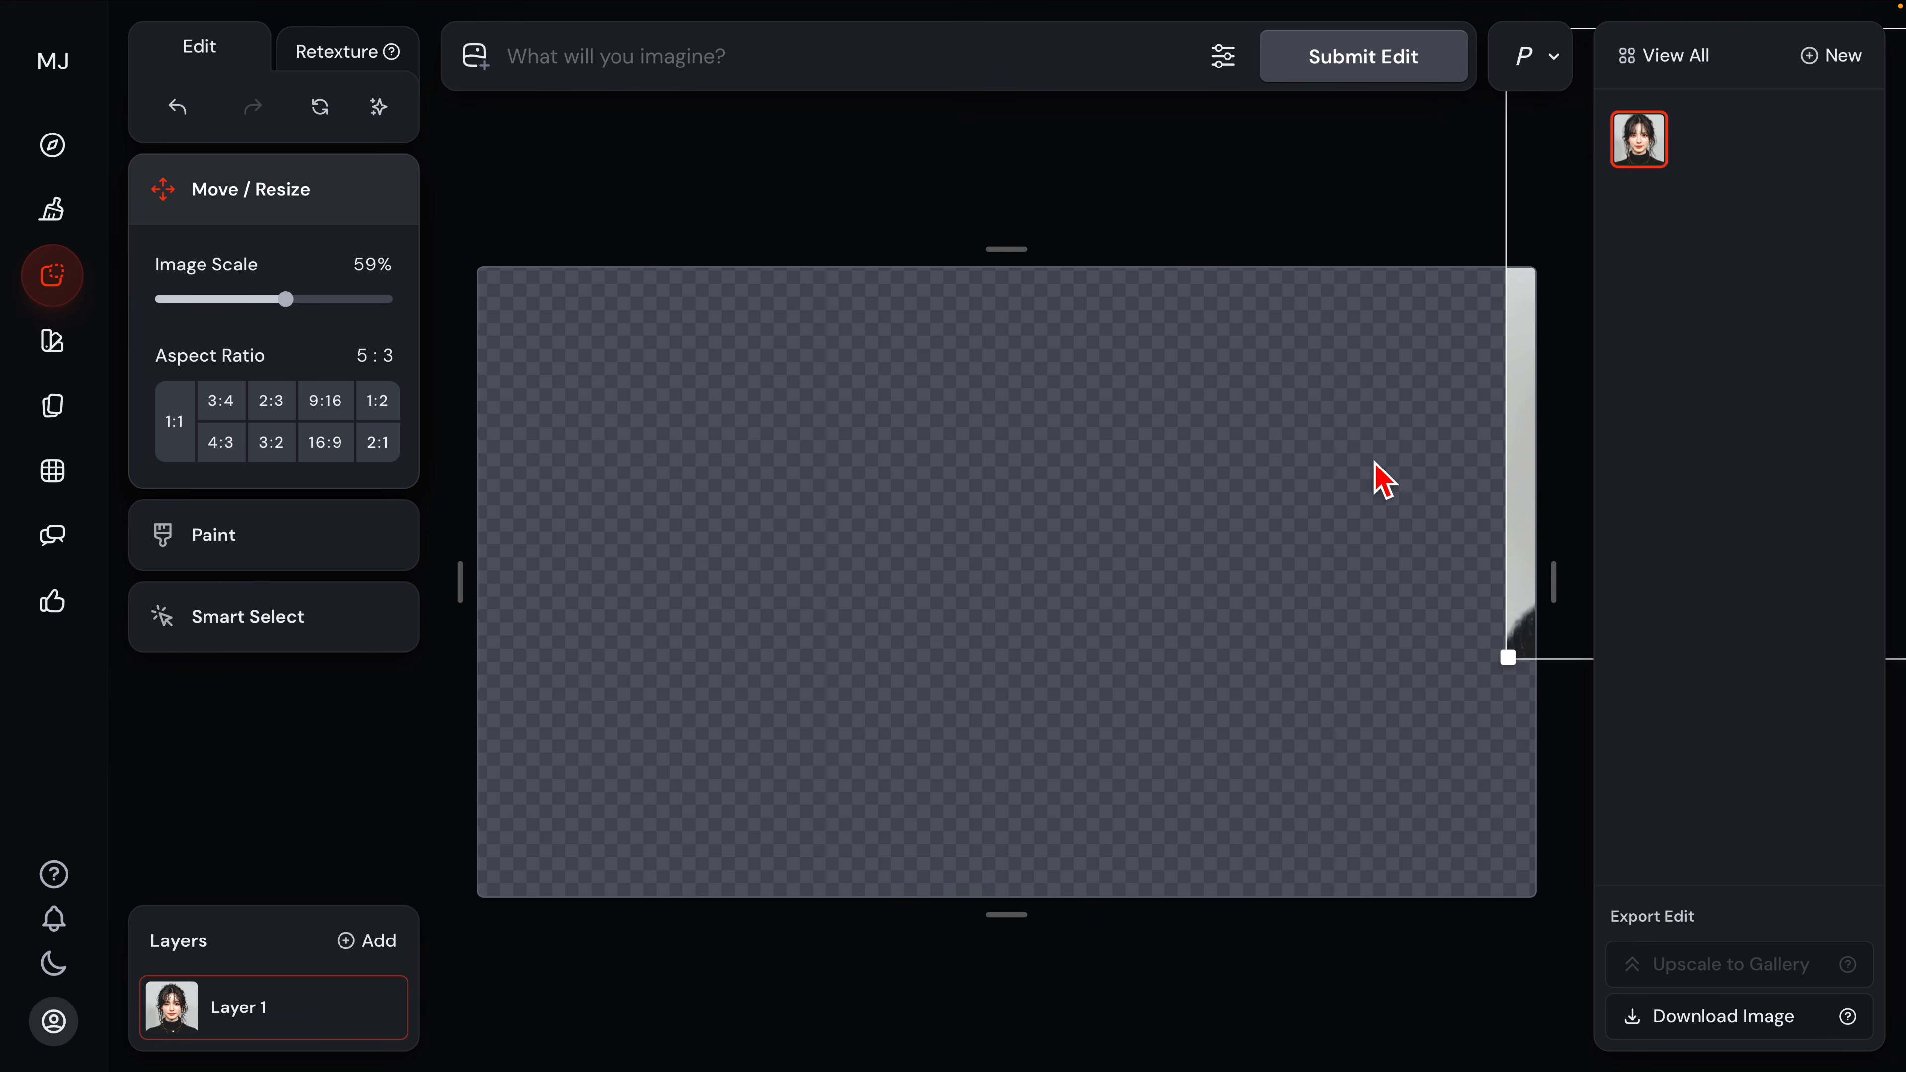
{"action": "left_click_drag", "start_coordinate": [1512, 472], "coordinate": [719, 710]}
Step: Compare the preset canvas aspect ratios 16:9, 1:2, 2:3, 3:4 and 4:3 around the portrait
{"action": "left_click", "coordinate": [325, 447]}
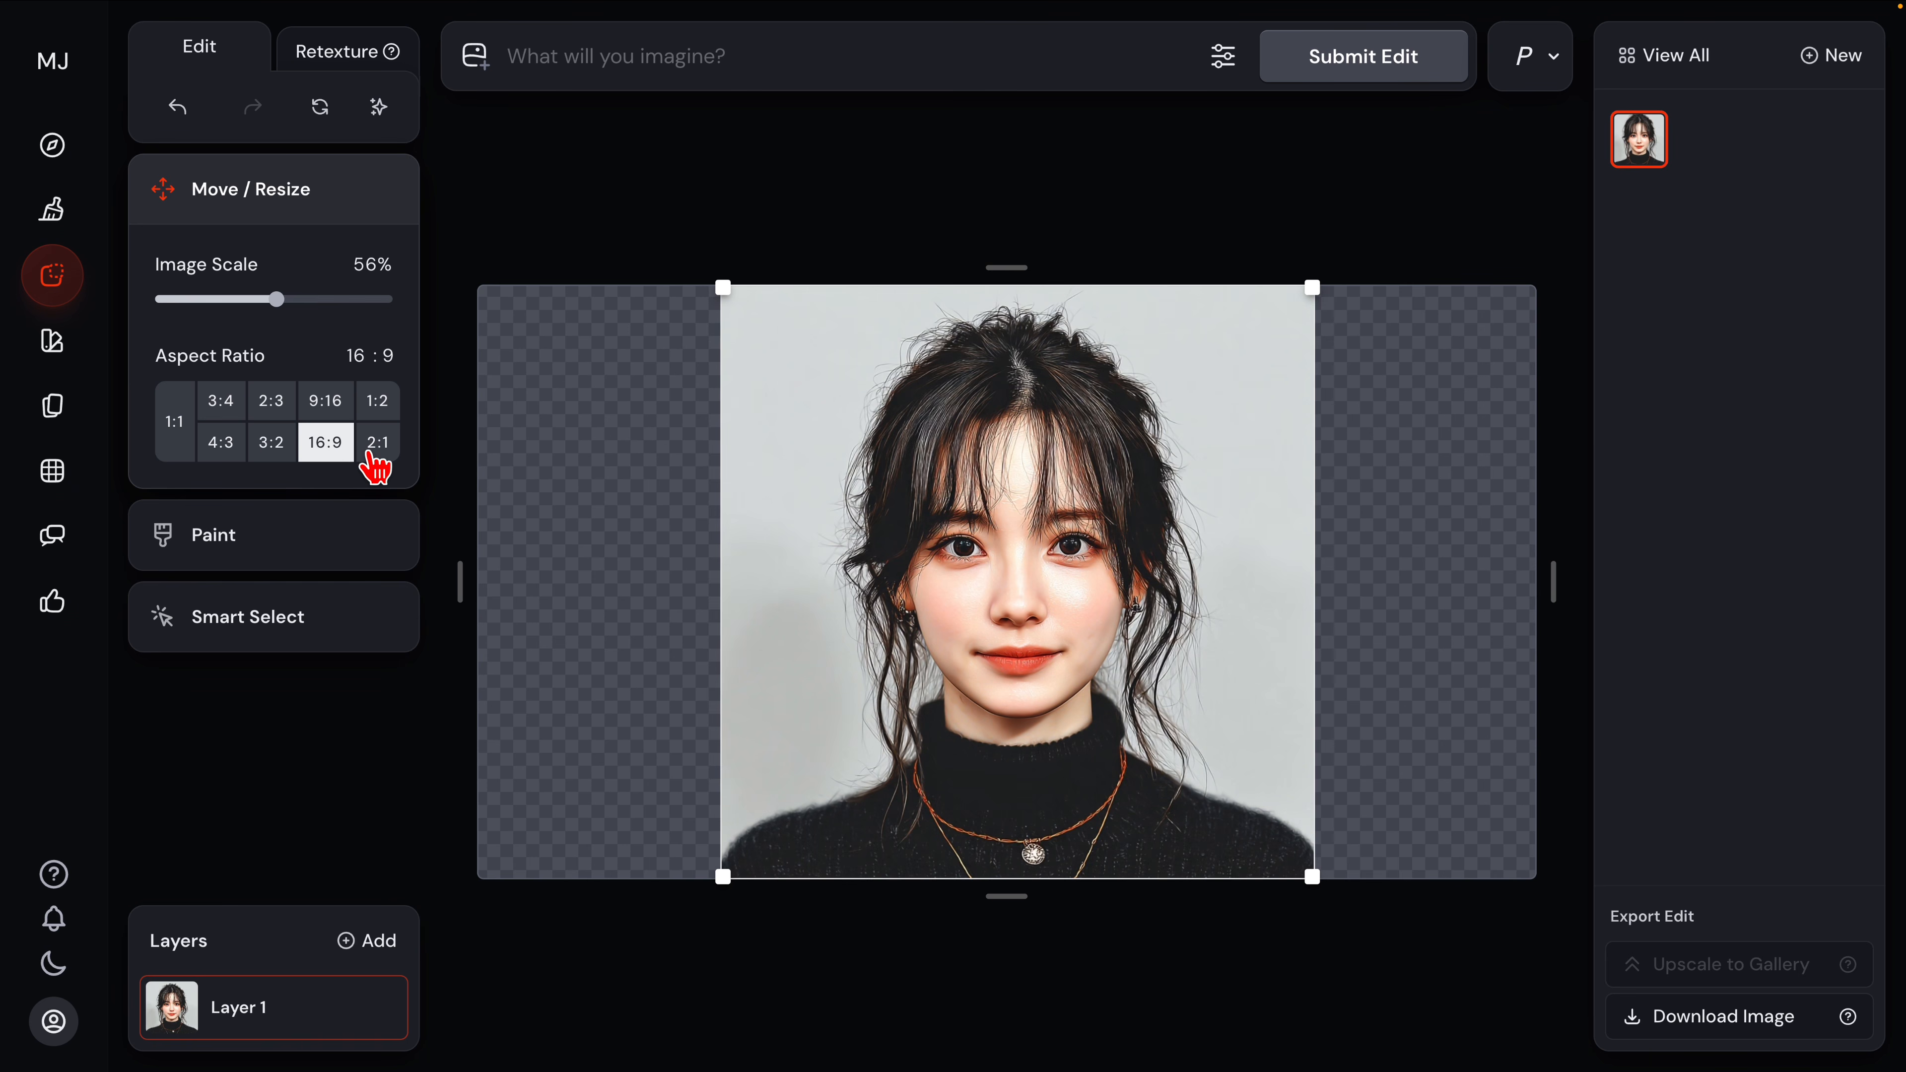
{"action": "left_click", "coordinate": [375, 405]}
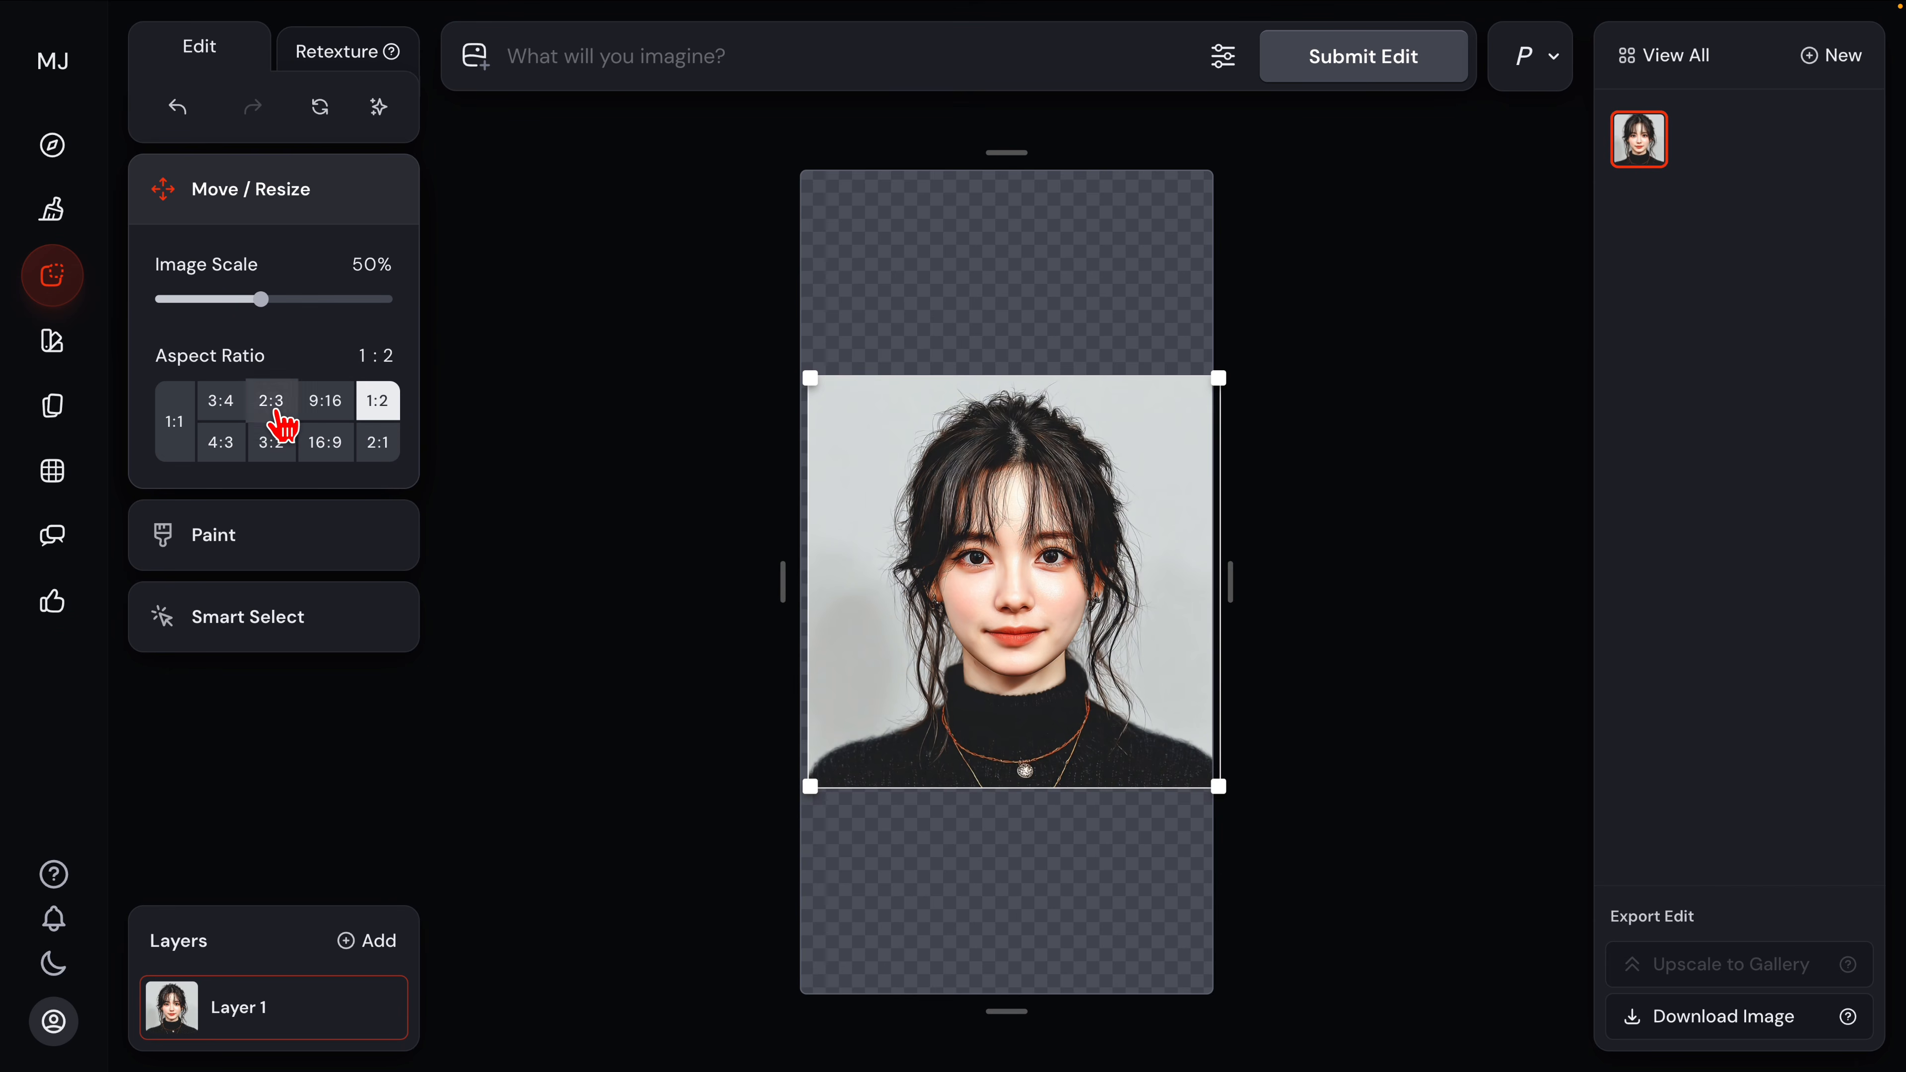
{"action": "left_click", "coordinate": [272, 406]}
{"action": "left_click", "coordinate": [221, 409]}
{"action": "left_click", "coordinate": [221, 451]}
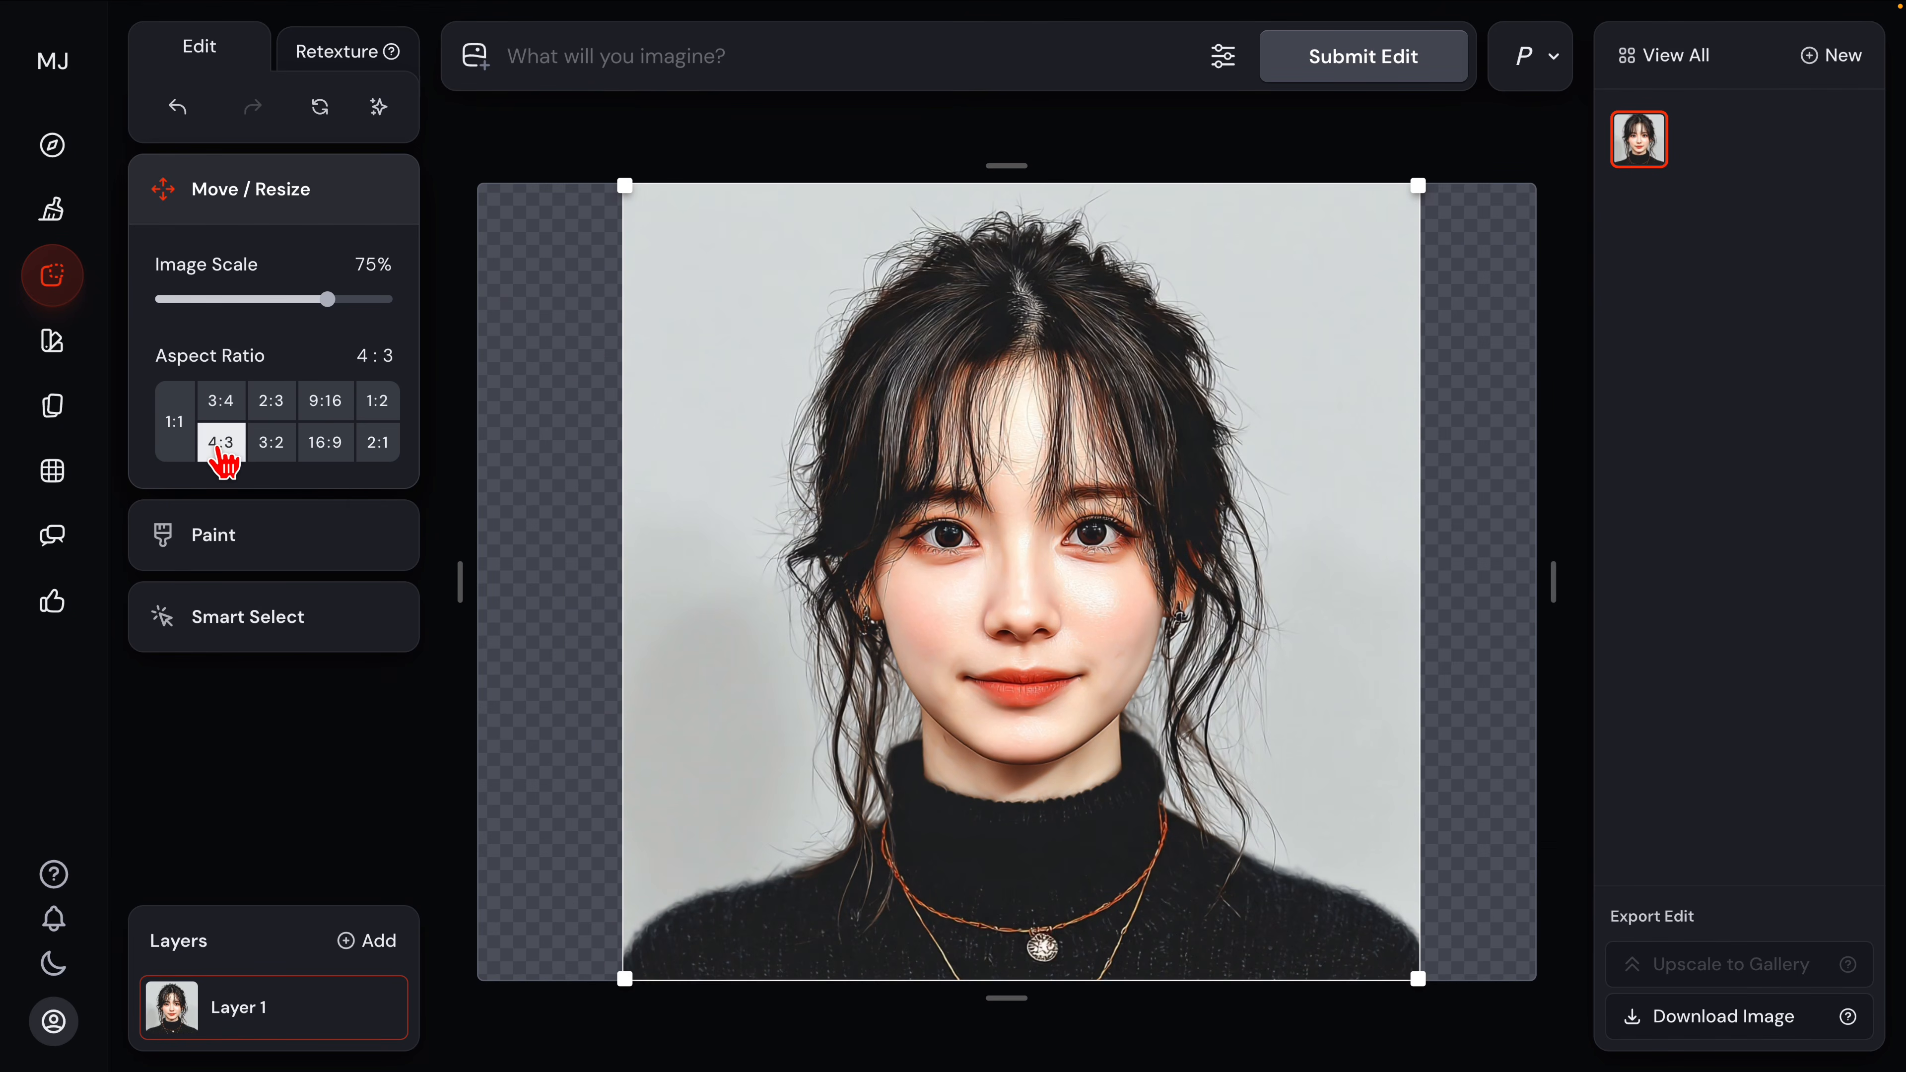
Step: Erase the woman's hair, forehead and eyes with the 100 px Paint brush and restore the erased area
{"action": "left_click", "coordinate": [365, 526]}
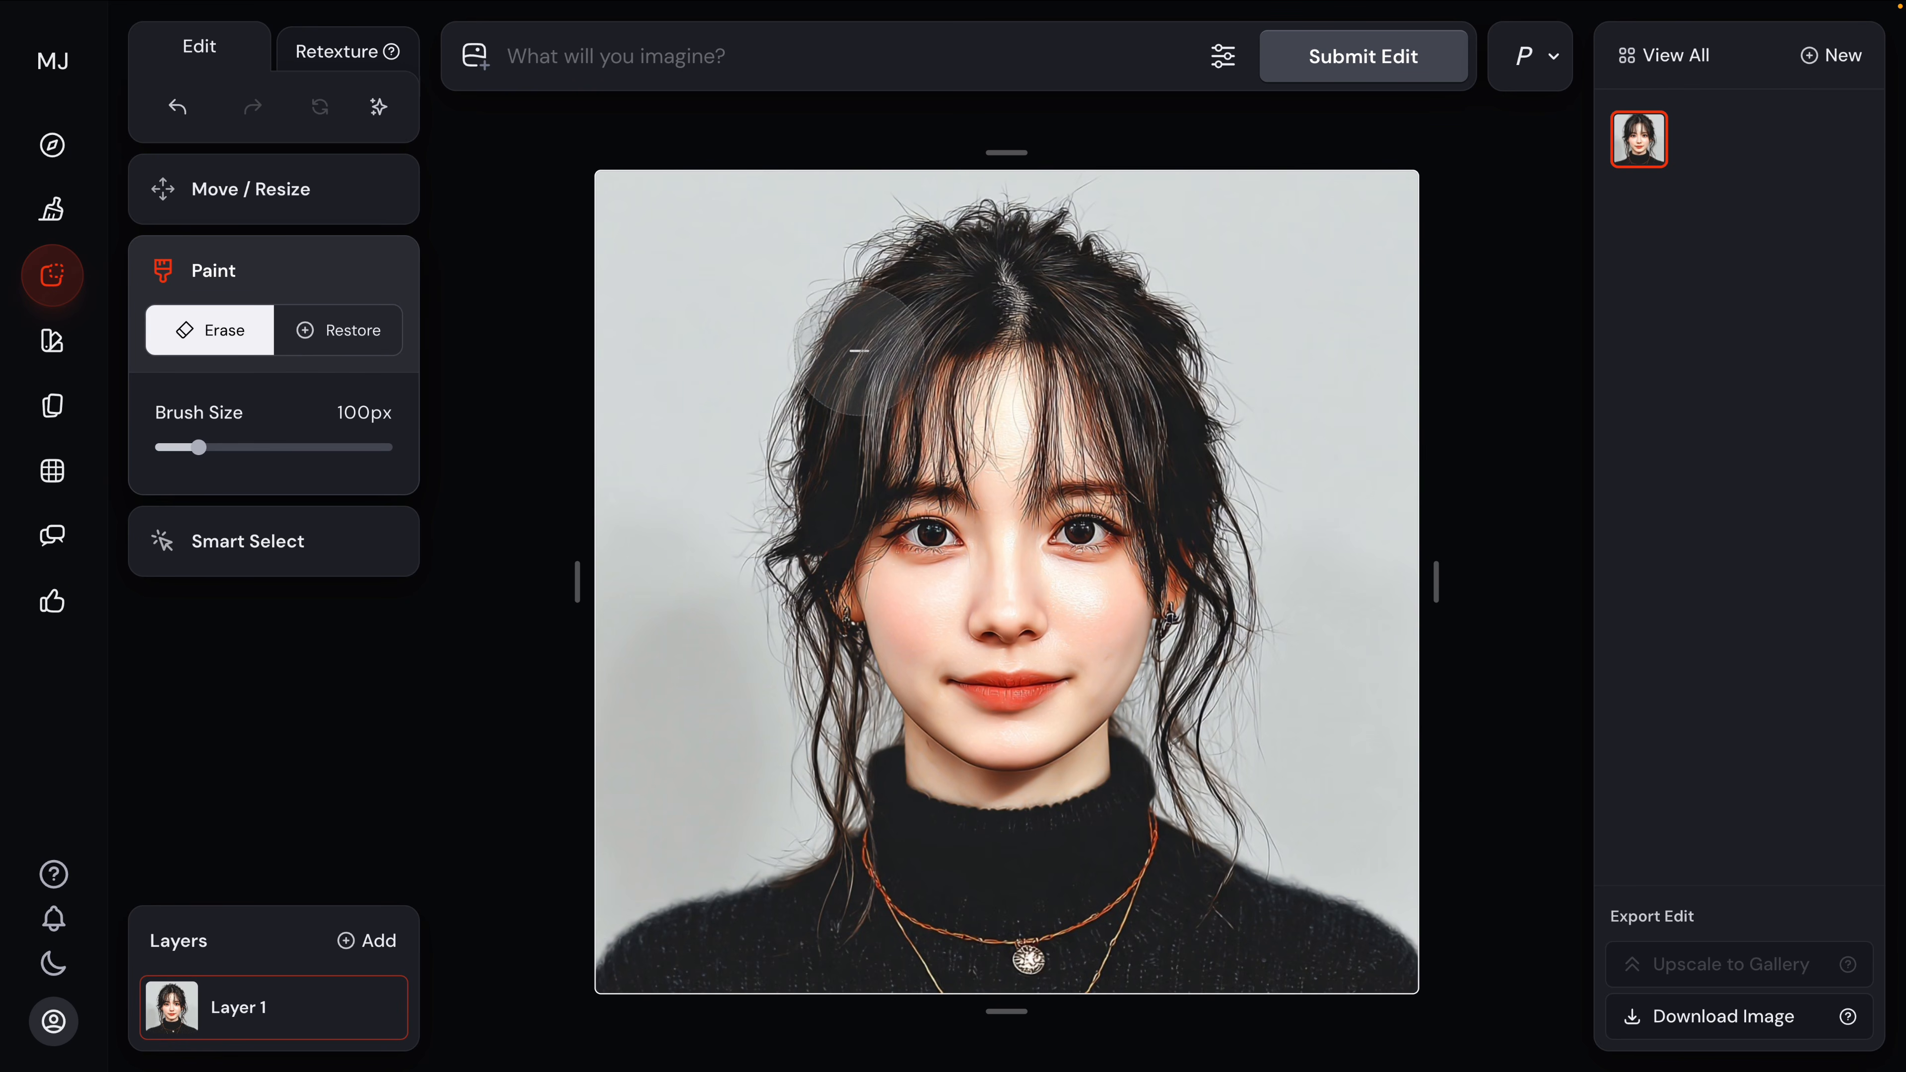
{"action": "mouse_move", "coordinate": [825, 375]}
{"action": "left_mouse_down"}
{"action": "mouse_move", "coordinate": [851, 408]}
{"action": "mouse_move", "coordinate": [876, 298]}
{"action": "mouse_move", "coordinate": [840, 419]}
{"action": "mouse_move", "coordinate": [918, 285]}
{"action": "mouse_move", "coordinate": [1104, 434]}
{"action": "mouse_move", "coordinate": [1114, 309]}
{"action": "mouse_move", "coordinate": [1033, 433]}
{"action": "mouse_move", "coordinate": [1073, 454]}
{"action": "mouse_move", "coordinate": [870, 483]}
{"action": "mouse_move", "coordinate": [827, 545]}
{"action": "mouse_move", "coordinate": [976, 502]}
{"action": "mouse_move", "coordinate": [1174, 552]}
{"action": "mouse_move", "coordinate": [1187, 431]}
{"action": "mouse_move", "coordinate": [1096, 250]}
{"action": "mouse_move", "coordinate": [885, 268]}
{"action": "mouse_move", "coordinate": [801, 390]}
{"action": "mouse_move", "coordinate": [846, 542]}
{"action": "mouse_move", "coordinate": [878, 484]}
{"action": "mouse_move", "coordinate": [1032, 439]}
{"action": "left_mouse_up"}
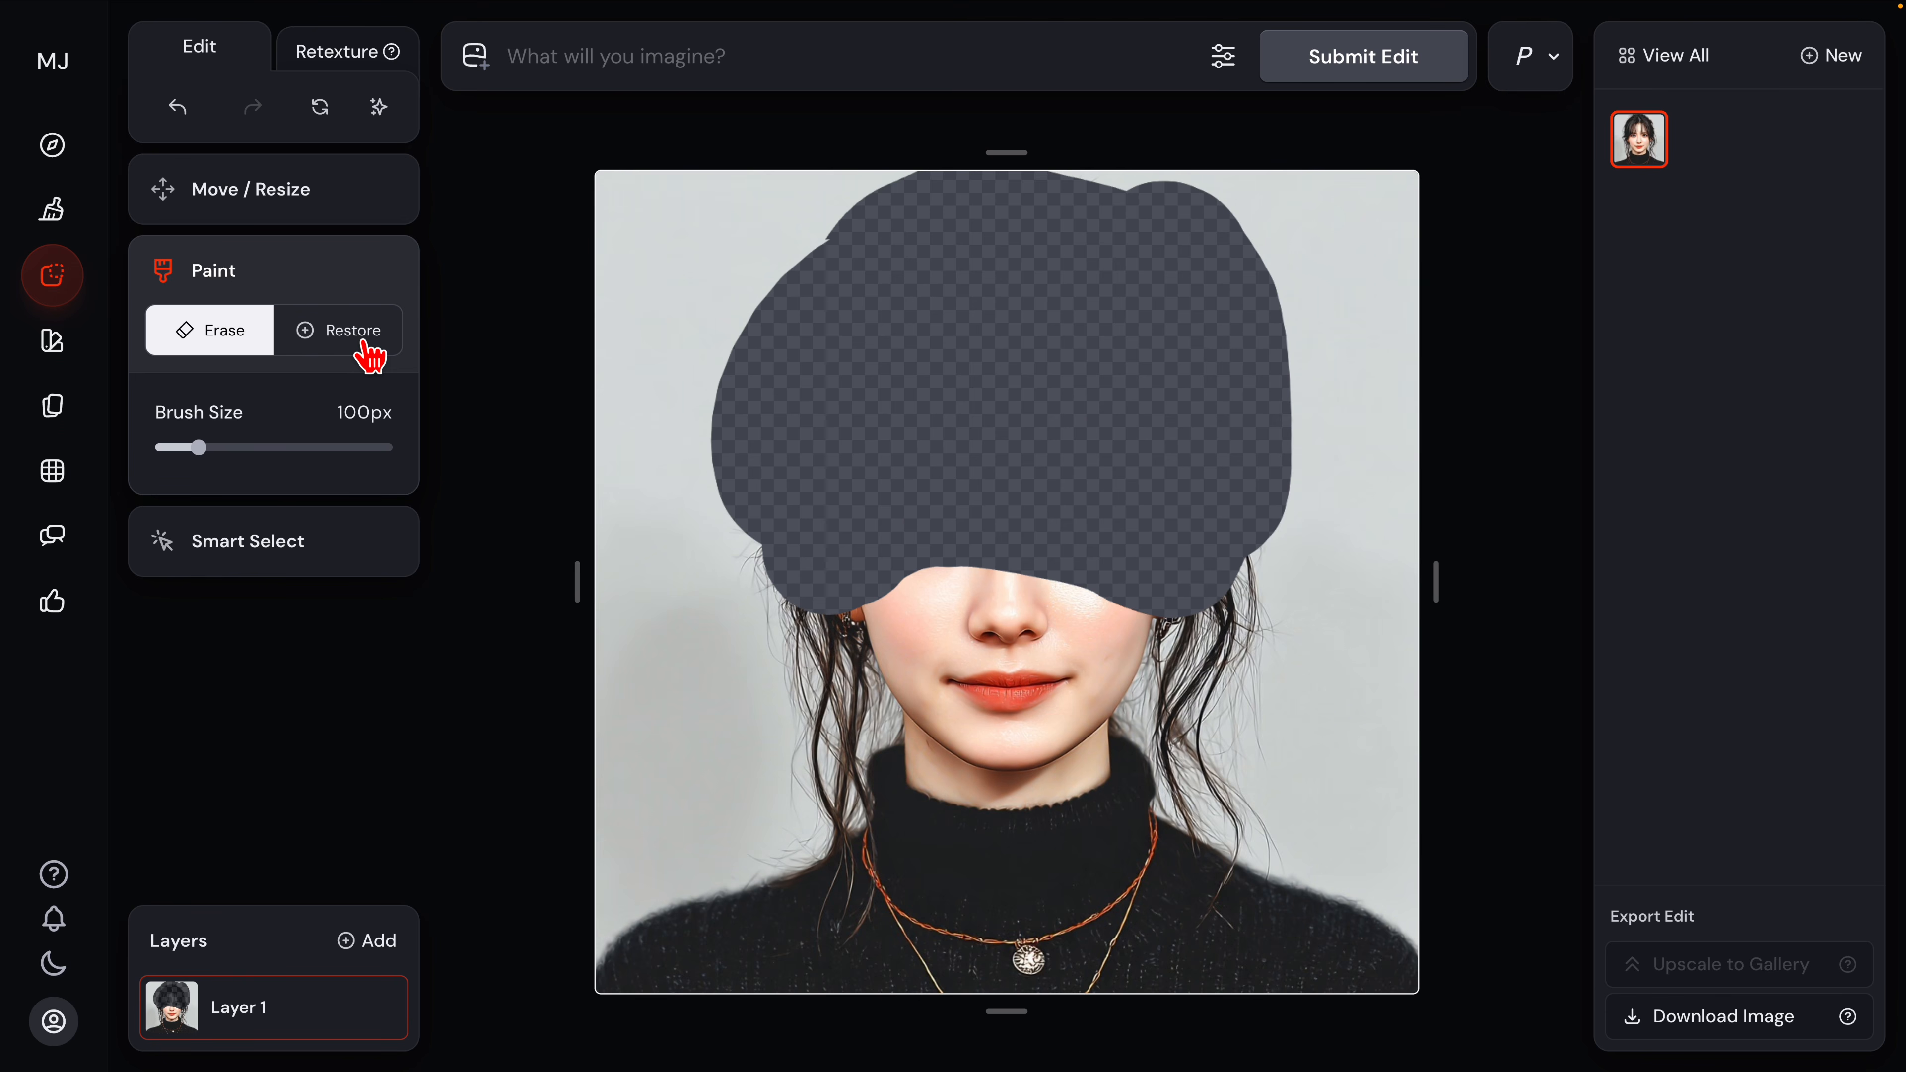
{"action": "left_click", "coordinate": [370, 356]}
{"action": "mouse_move", "coordinate": [719, 413]}
{"action": "left_mouse_down"}
{"action": "mouse_move", "coordinate": [1256, 406]}
{"action": "mouse_move", "coordinate": [1273, 522]}
{"action": "mouse_move", "coordinate": [753, 509]}
{"action": "mouse_move", "coordinate": [787, 571]}
{"action": "mouse_move", "coordinate": [1239, 580]}
{"action": "mouse_move", "coordinate": [1288, 373]}
{"action": "mouse_move", "coordinate": [1086, 341]}
{"action": "mouse_move", "coordinate": [721, 346]}
{"action": "left_mouse_up"}
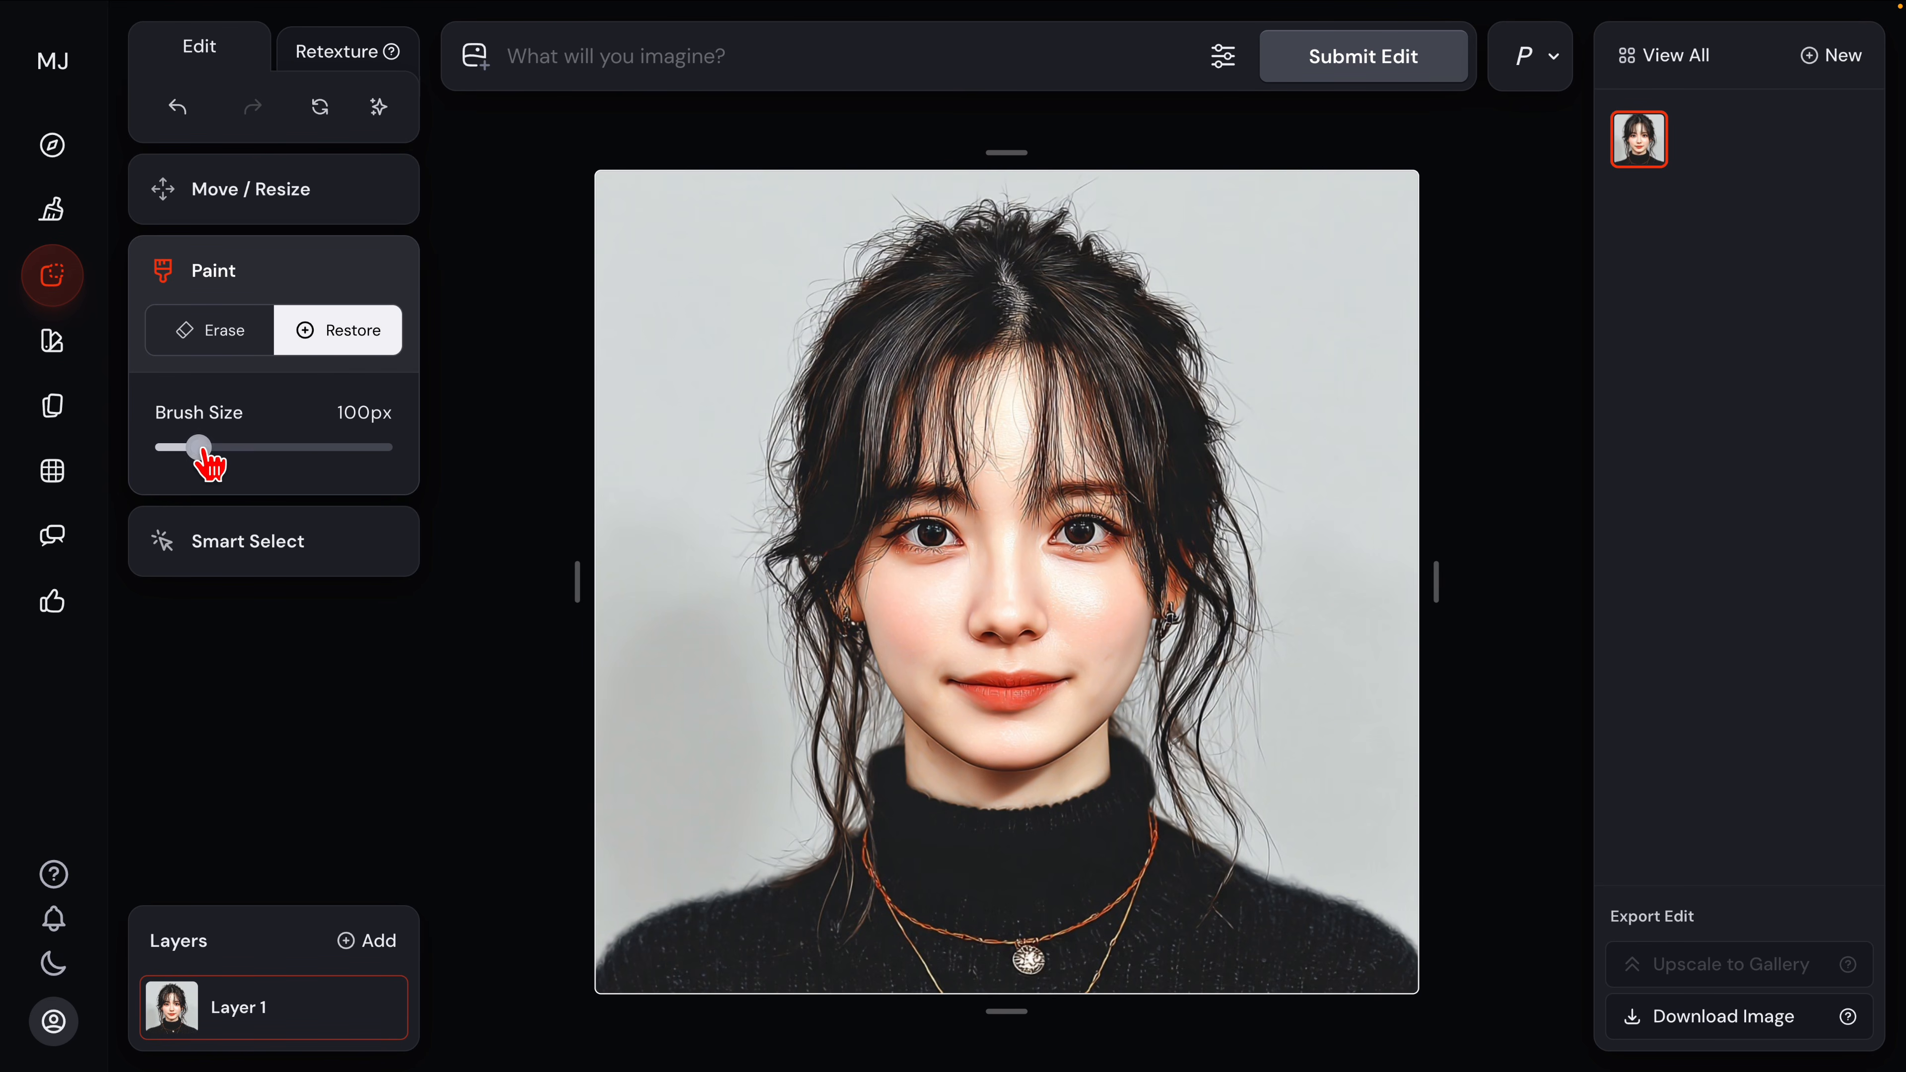
Step: Try a brush size of 225 px and reduce the brush to 115 px
{"action": "left_click_drag", "start_coordinate": [199, 446], "coordinate": [260, 454]}
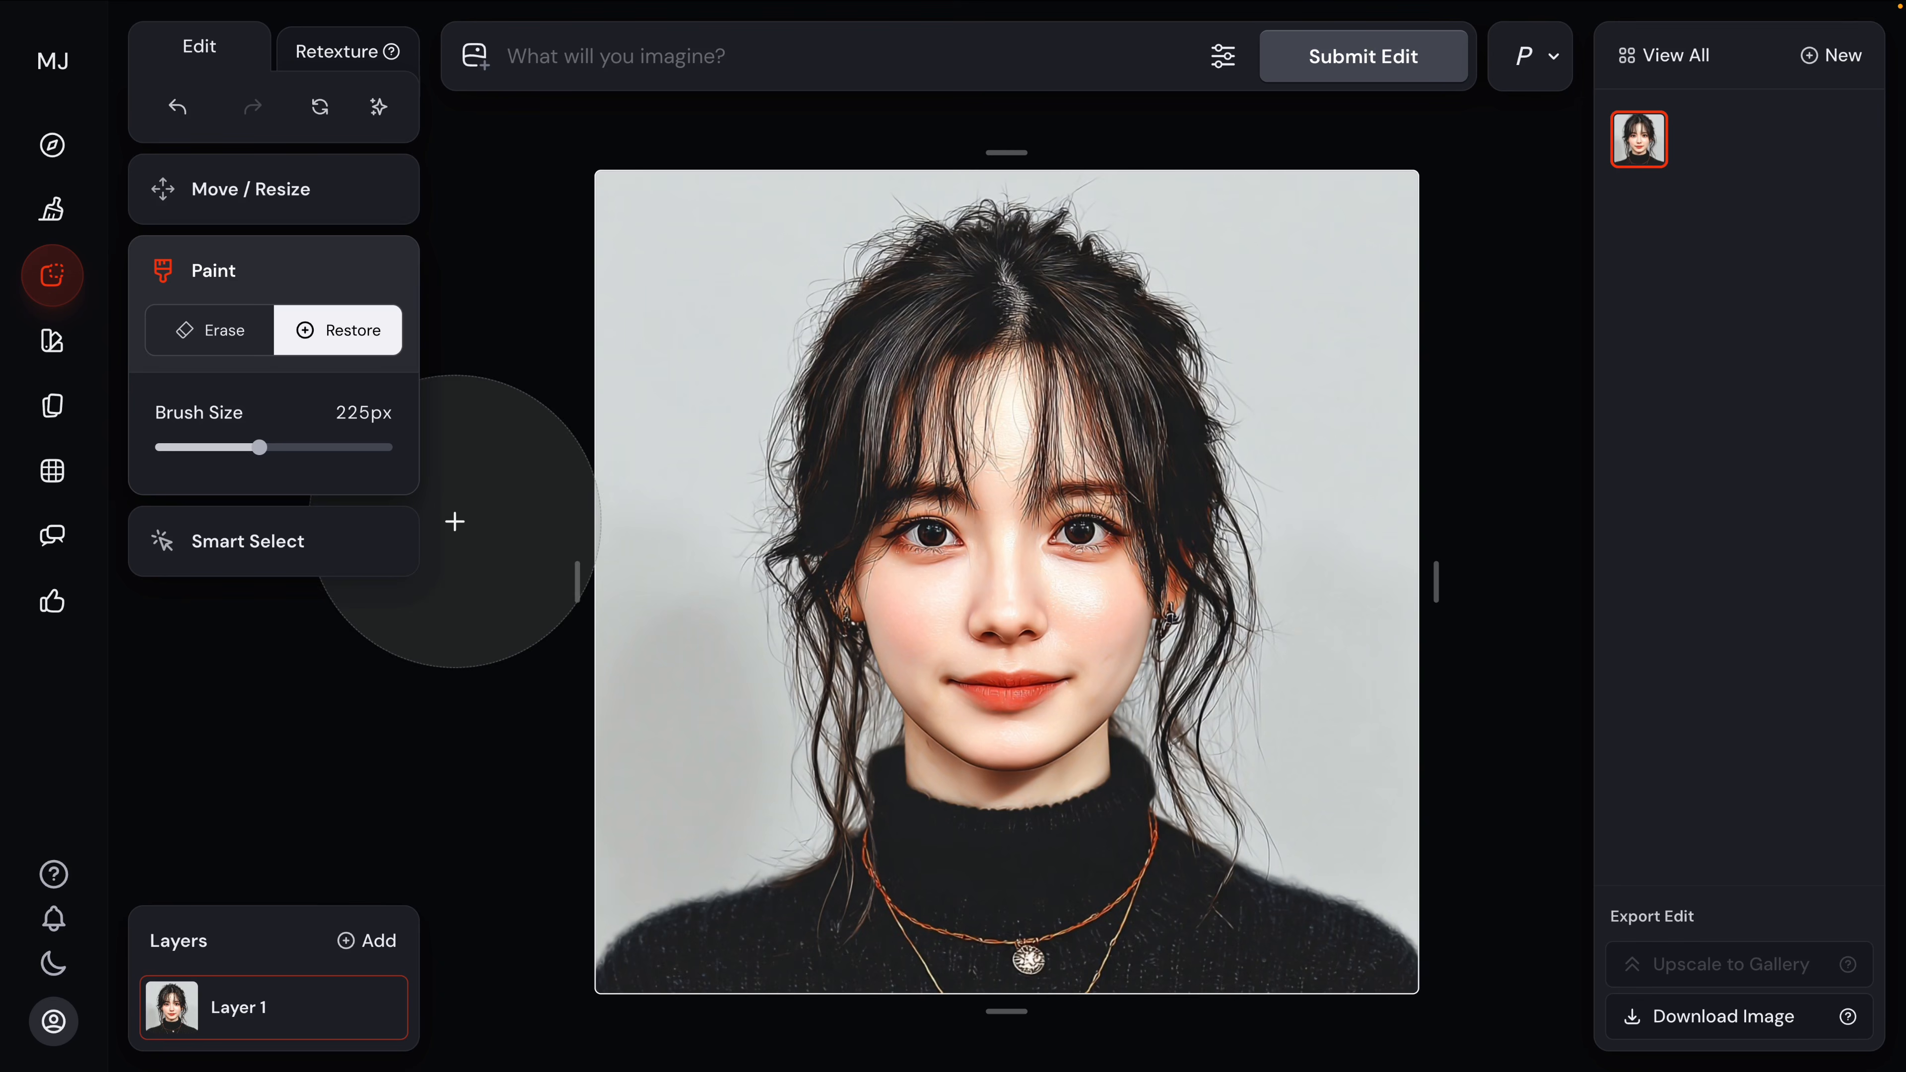
{"action": "mouse_move", "coordinate": [259, 451]}
{"action": "left_mouse_down"}
{"action": "mouse_move", "coordinate": [353, 450]}
{"action": "mouse_move", "coordinate": [142, 448]}
{"action": "mouse_move", "coordinate": [374, 457]}
{"action": "mouse_move", "coordinate": [222, 468]}
{"action": "left_mouse_up"}
Step: Use Smart Select to include the plain grey backdrop behind the woman in the selection
{"action": "left_click", "coordinate": [248, 541]}
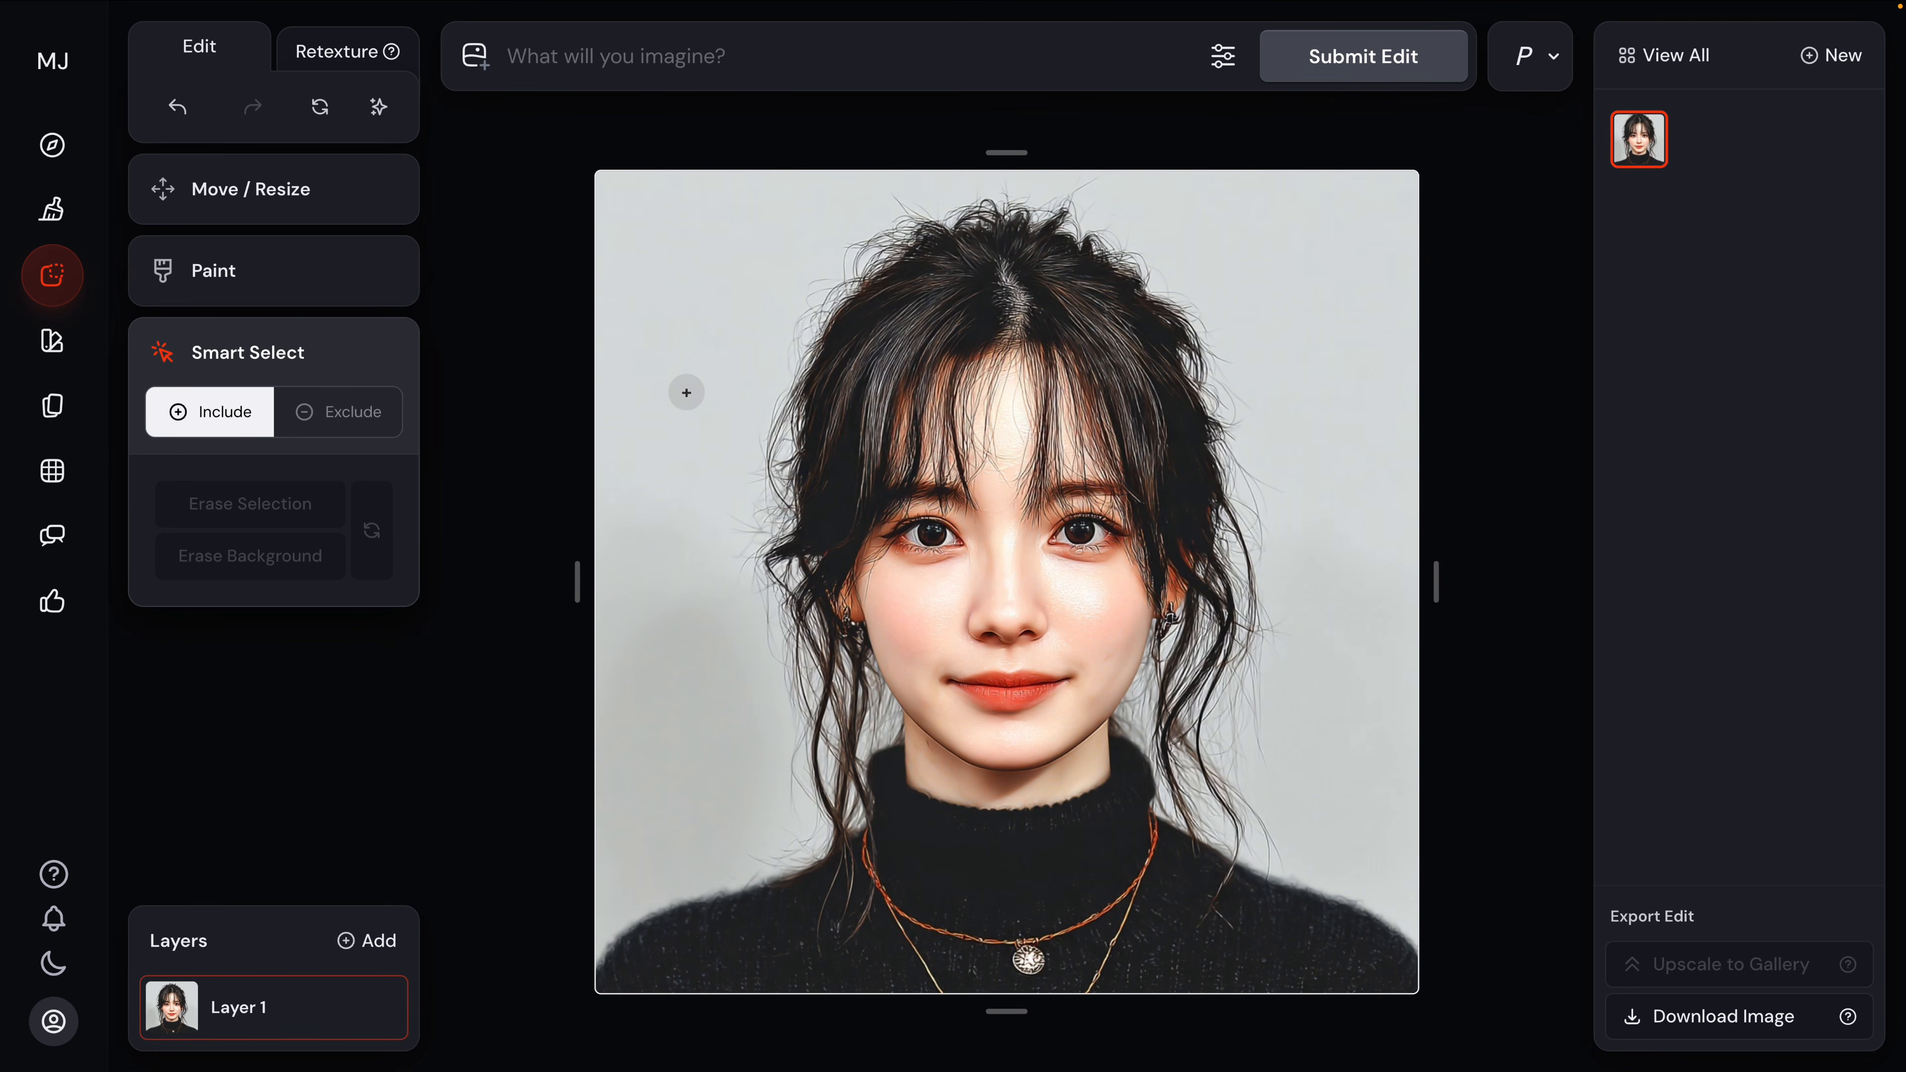
{"action": "left_click", "coordinate": [686, 392]}
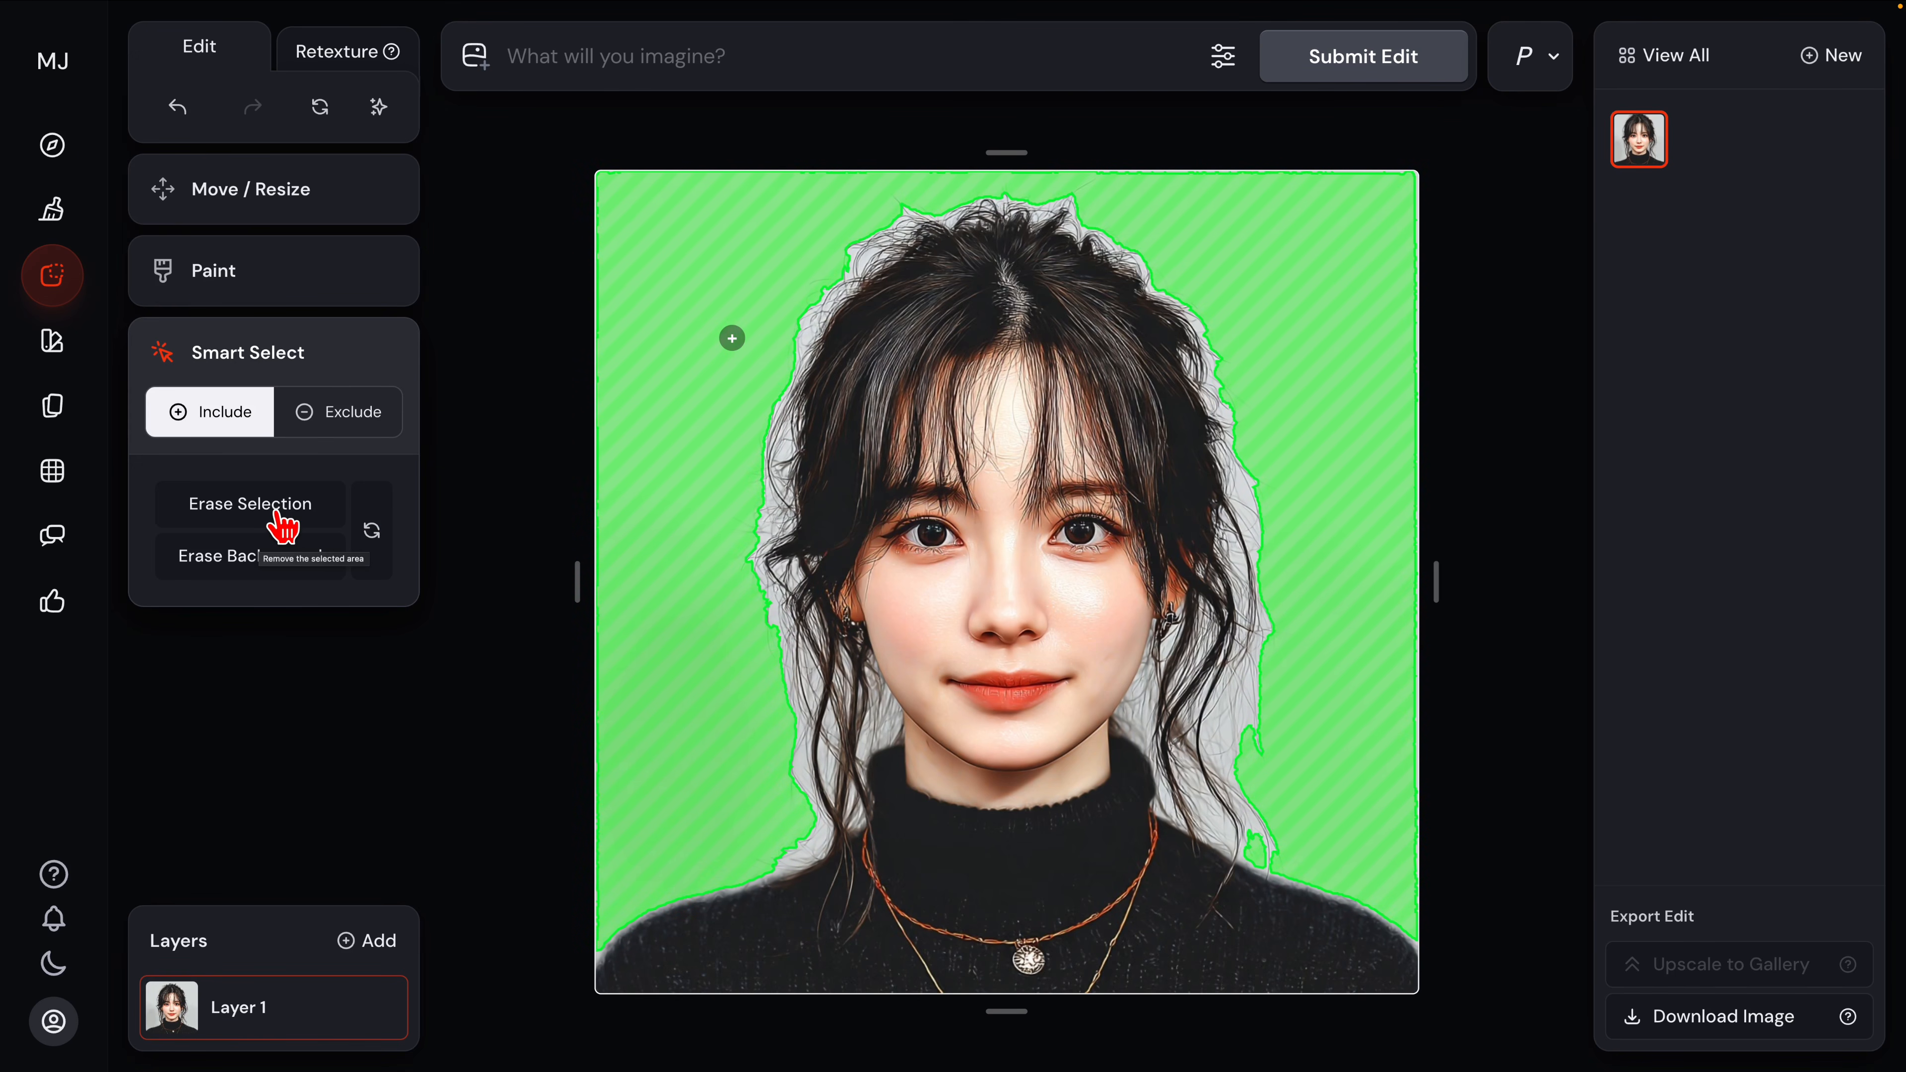
Step: Try Erase Selection and Erase Background on the selected backdrop, undoing each erasure
{"action": "left_click", "coordinate": [281, 525]}
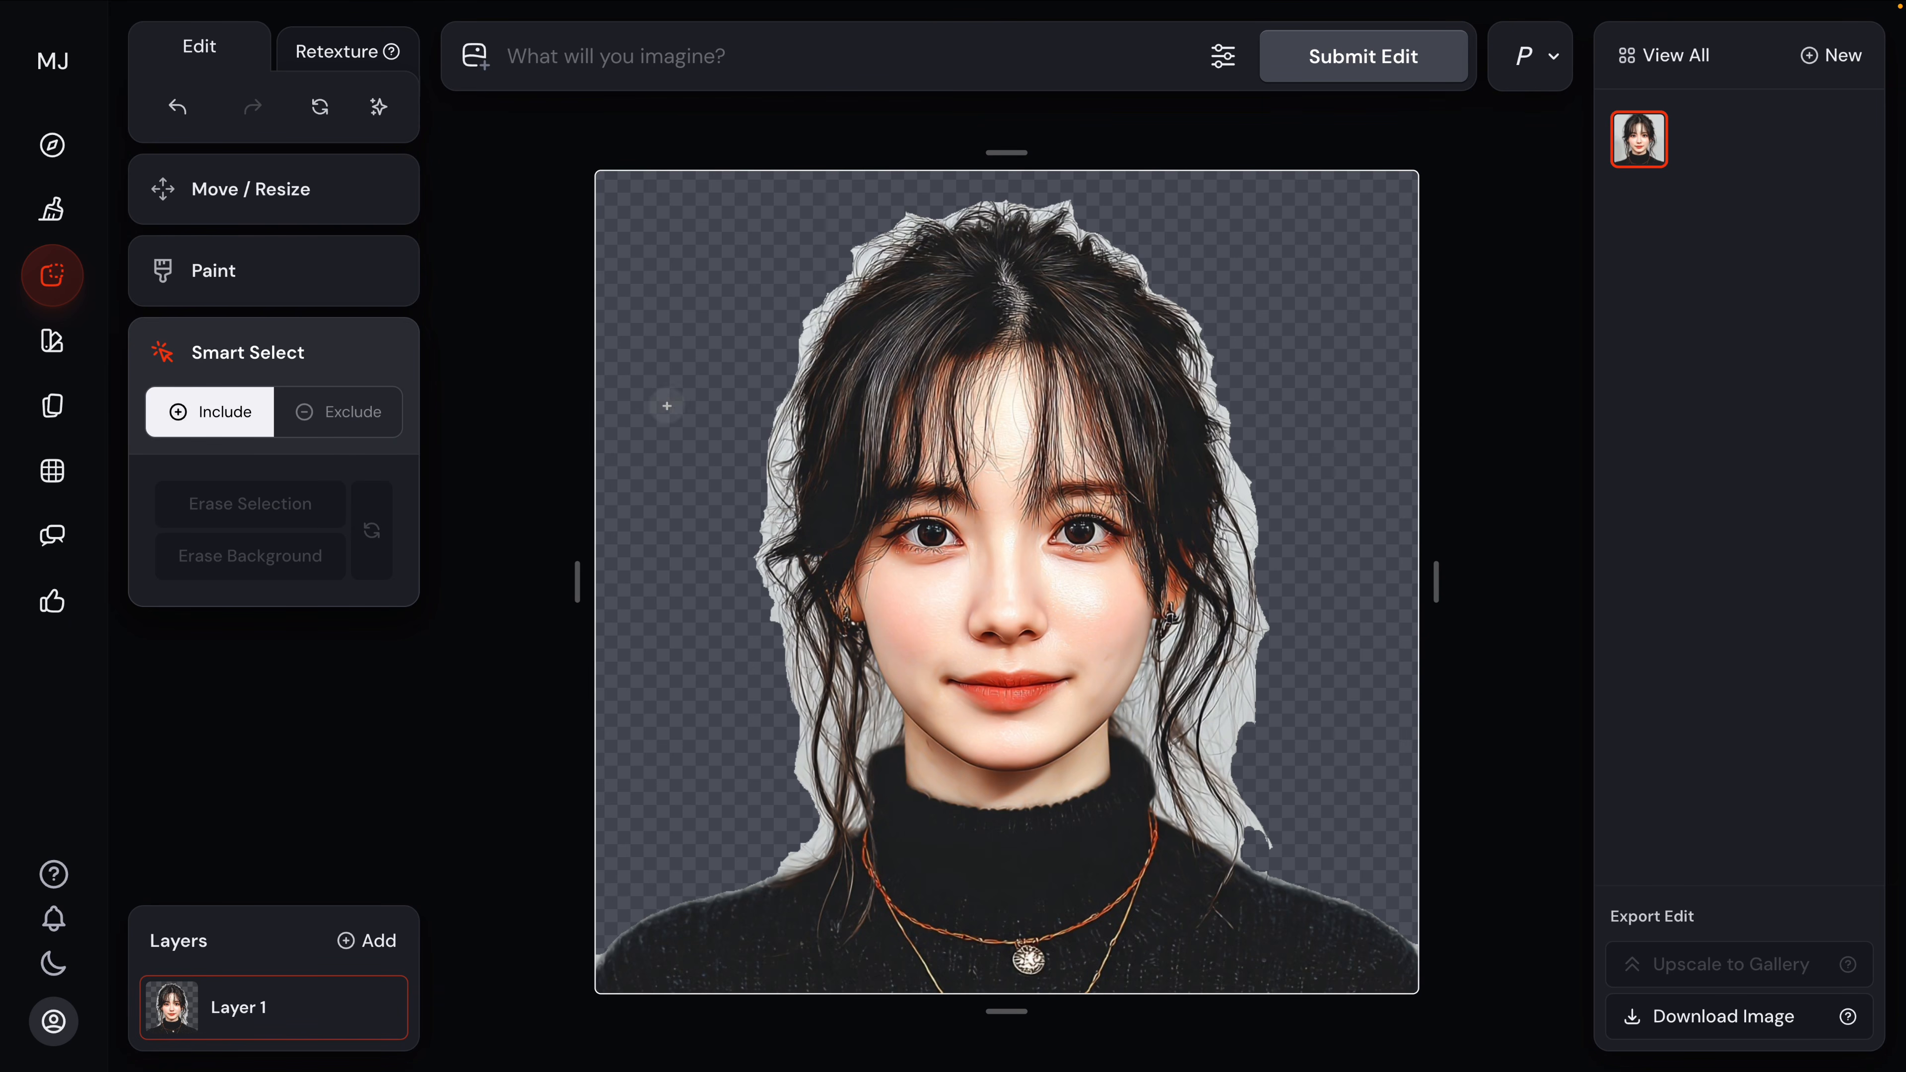
{"action": "key", "text": "ctrl+z"}
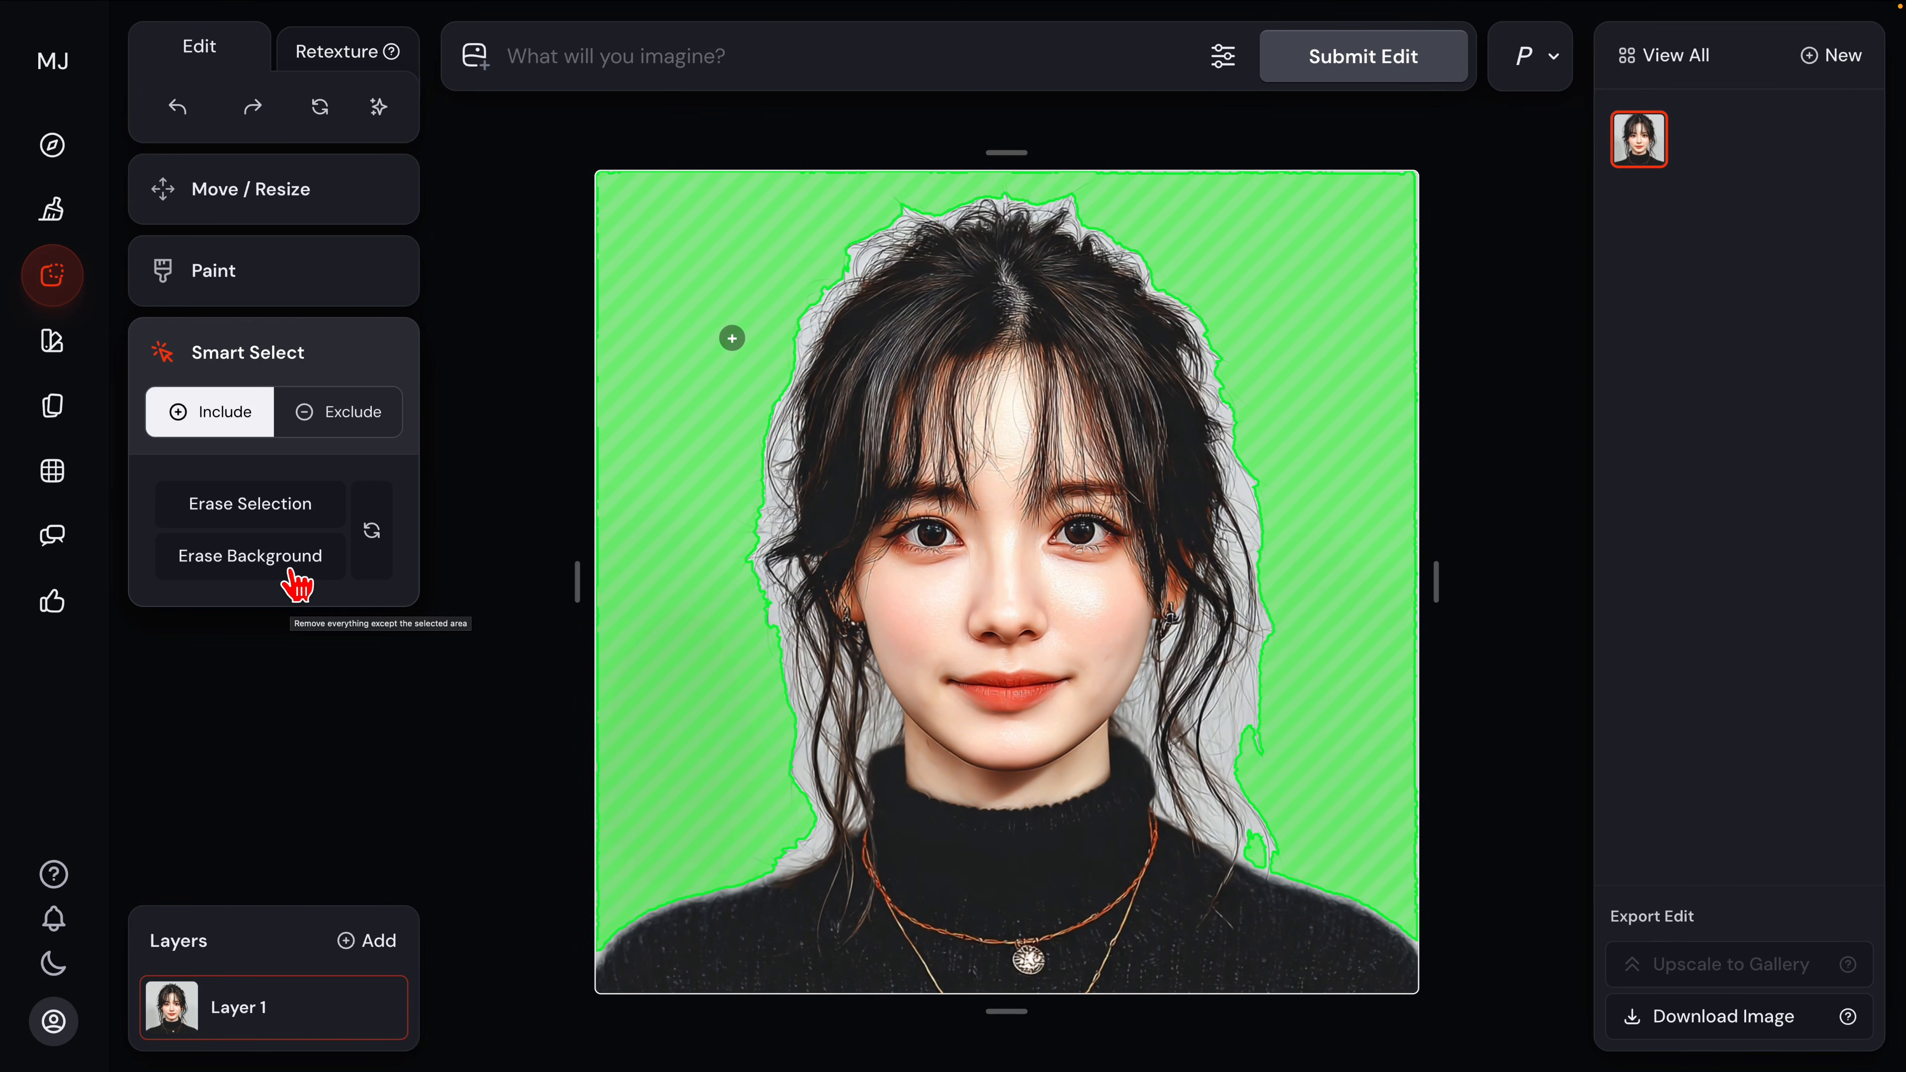
{"action": "left_click", "coordinate": [293, 574]}
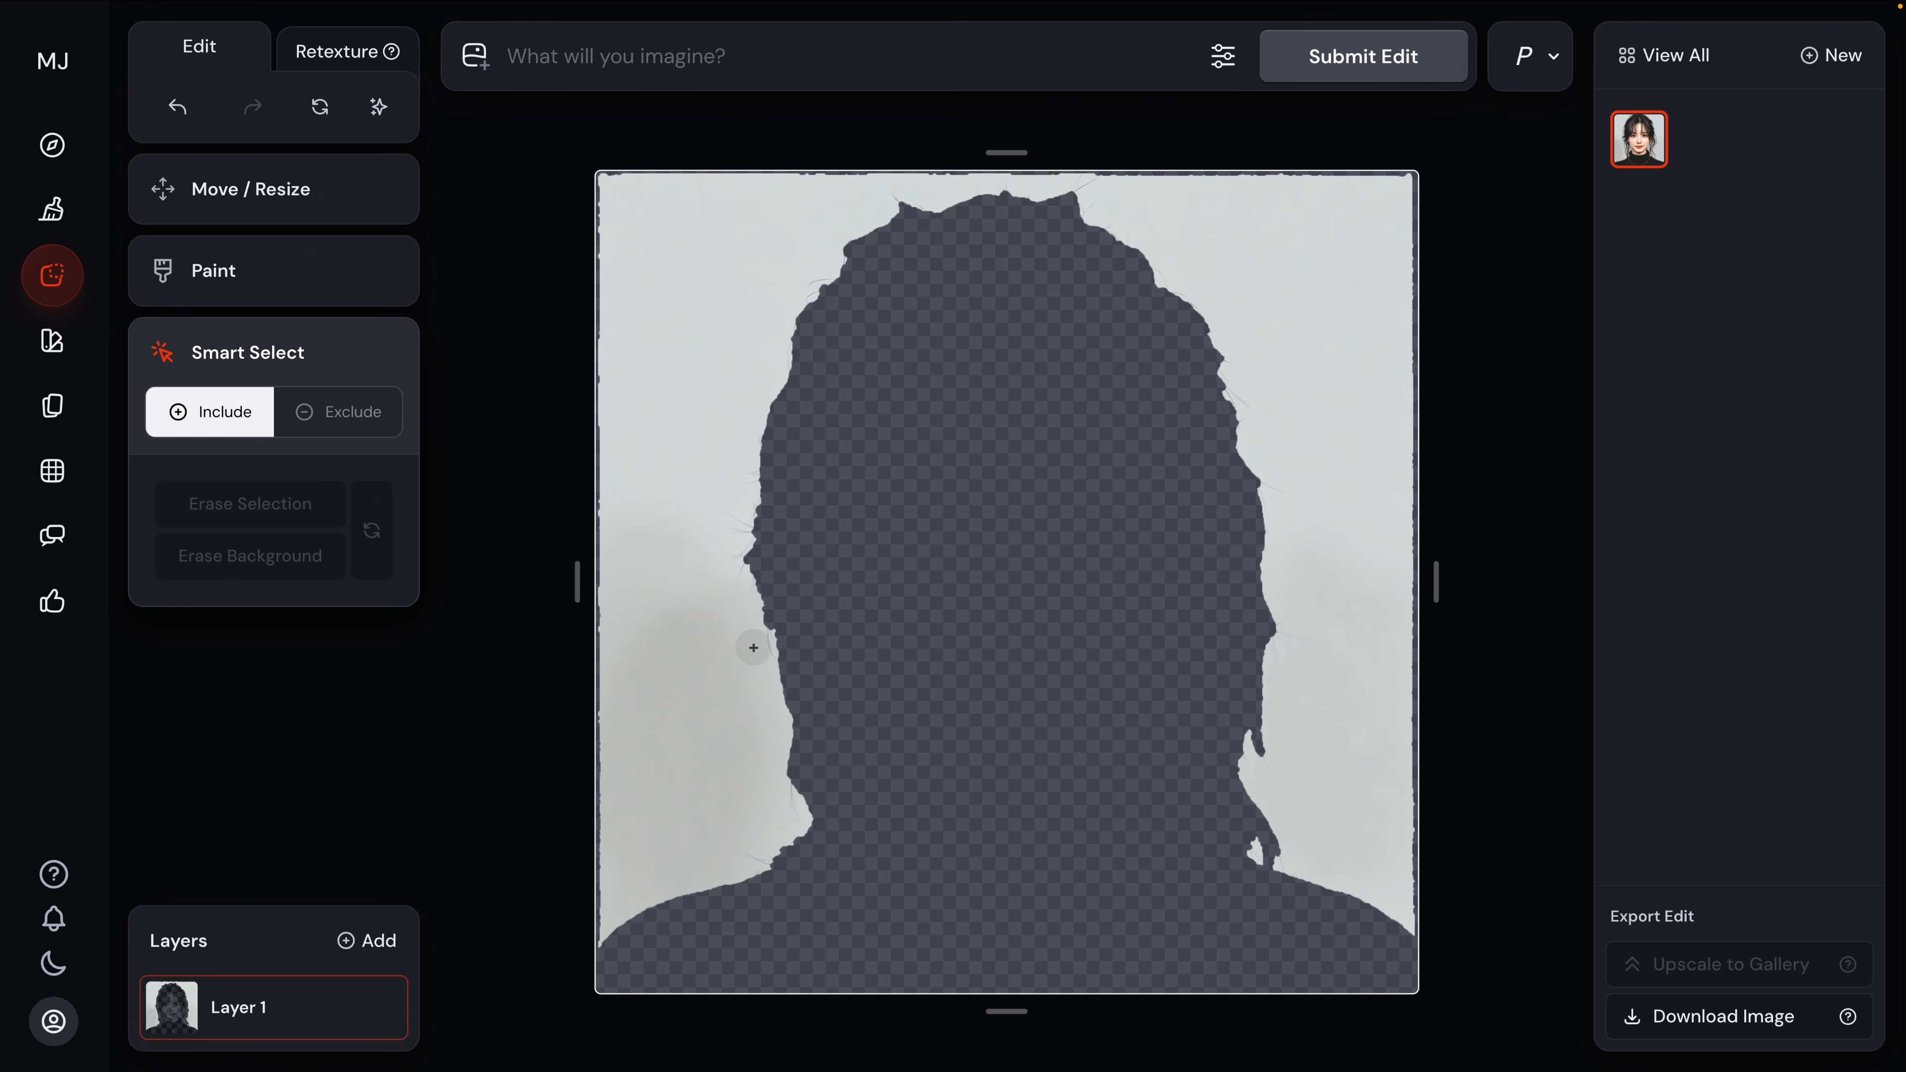
{"action": "key", "text": "ctrl+z"}
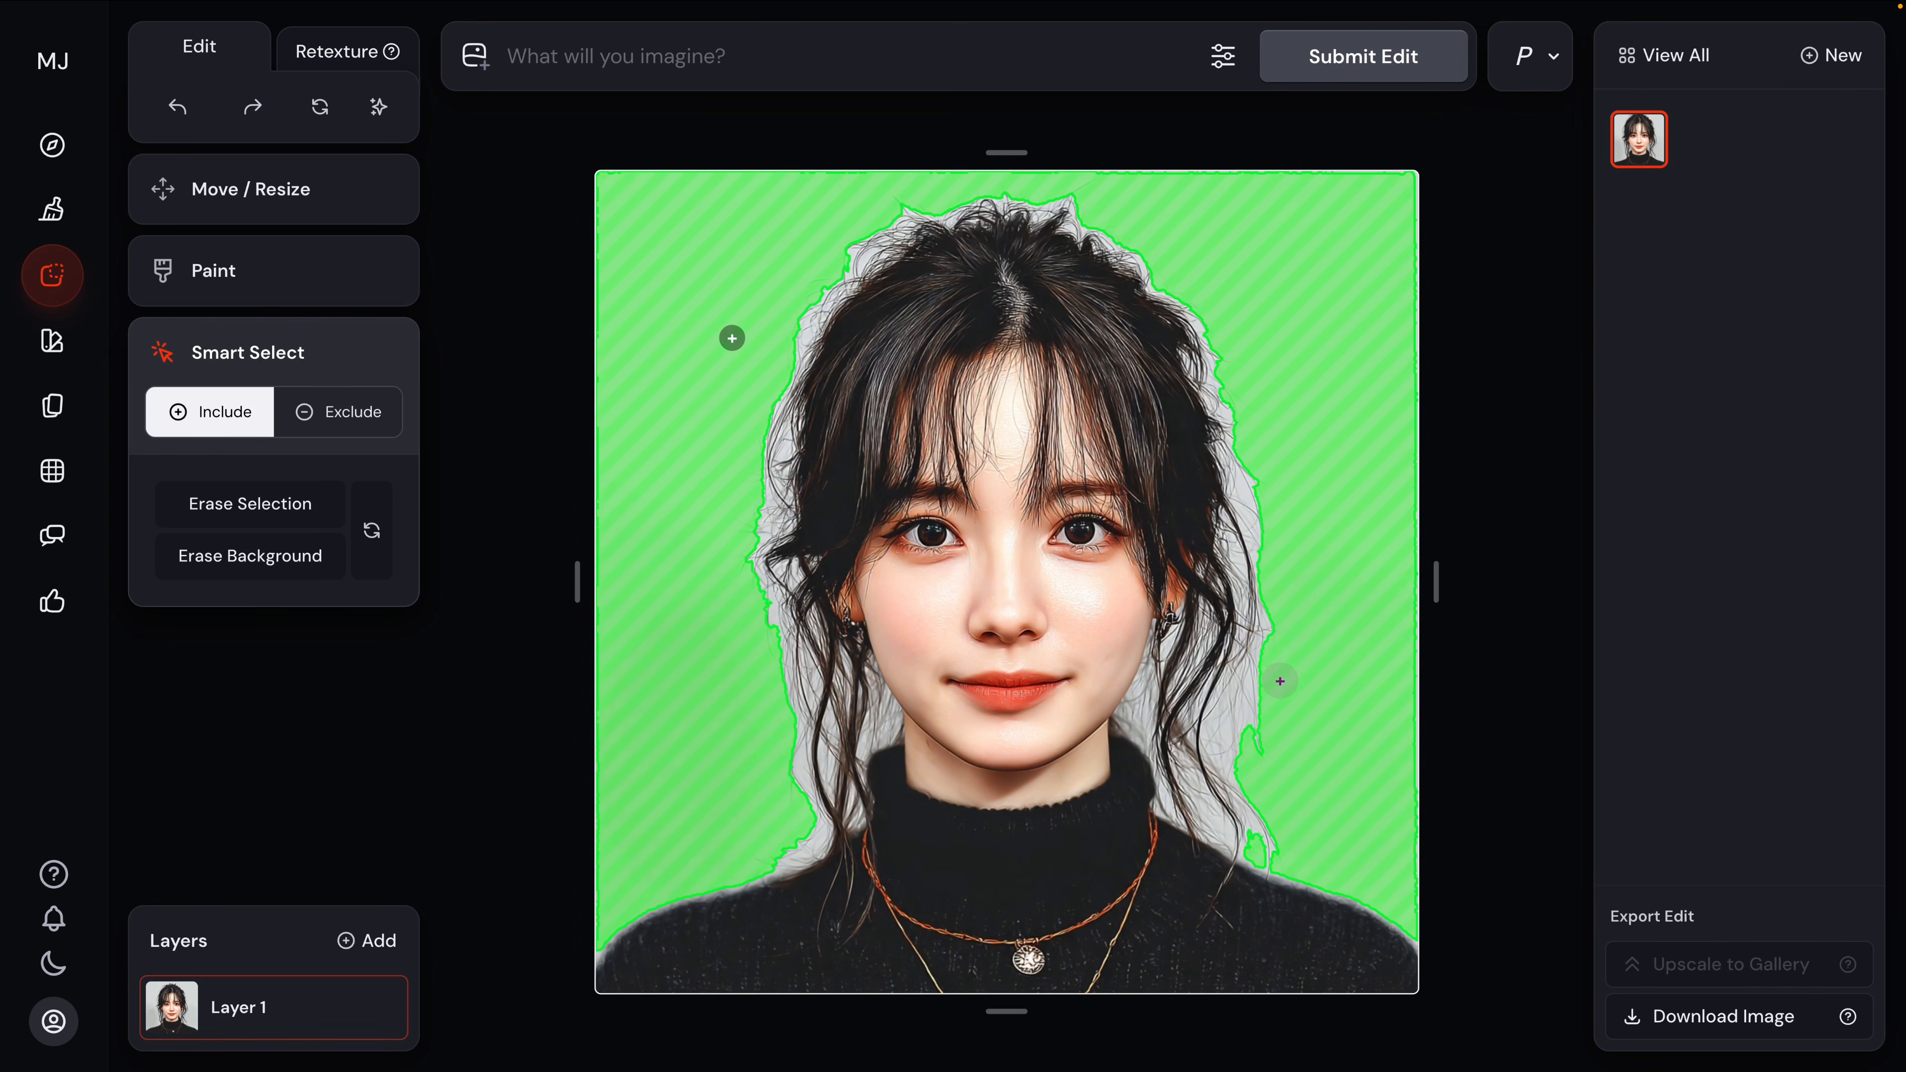
Step: Exclude the woman's face from the smart selection and erase the selected backdrop
{"action": "left_click", "coordinate": [360, 415]}
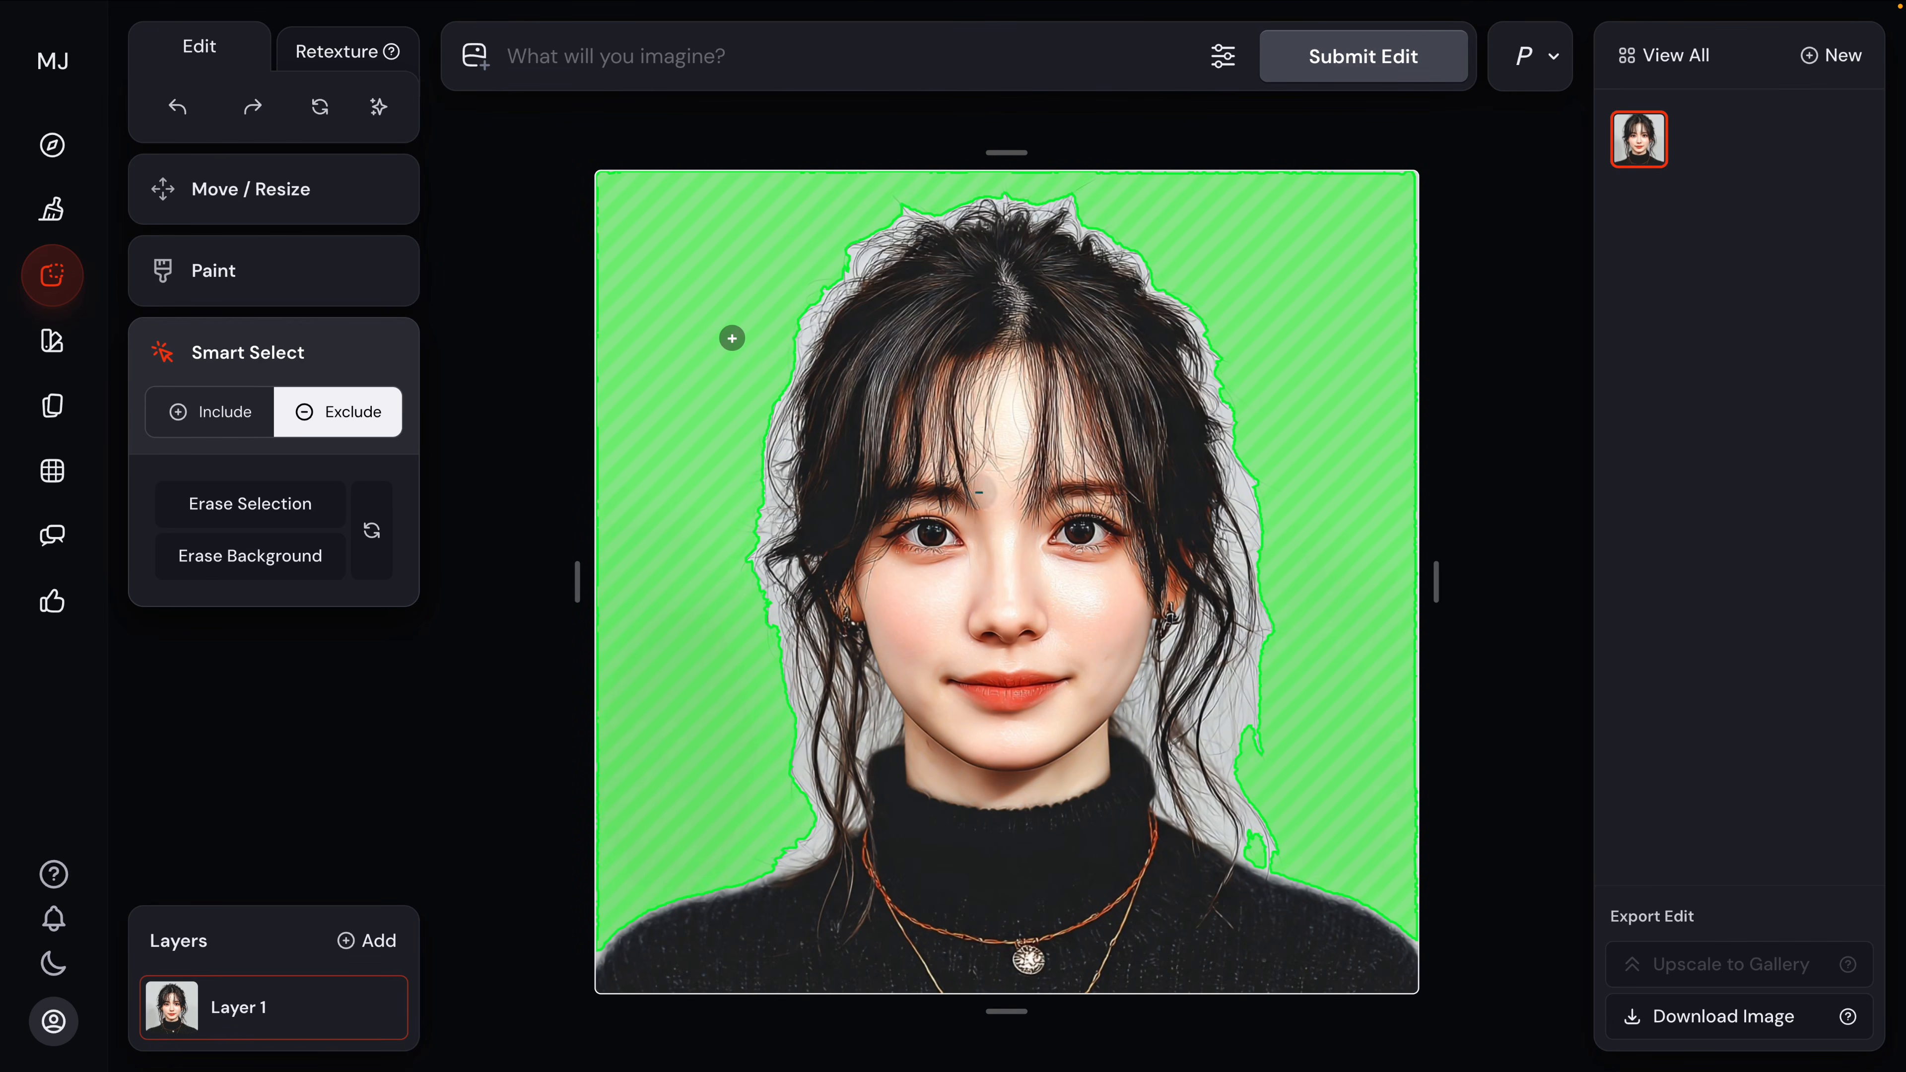
{"action": "left_click", "coordinate": [1017, 558]}
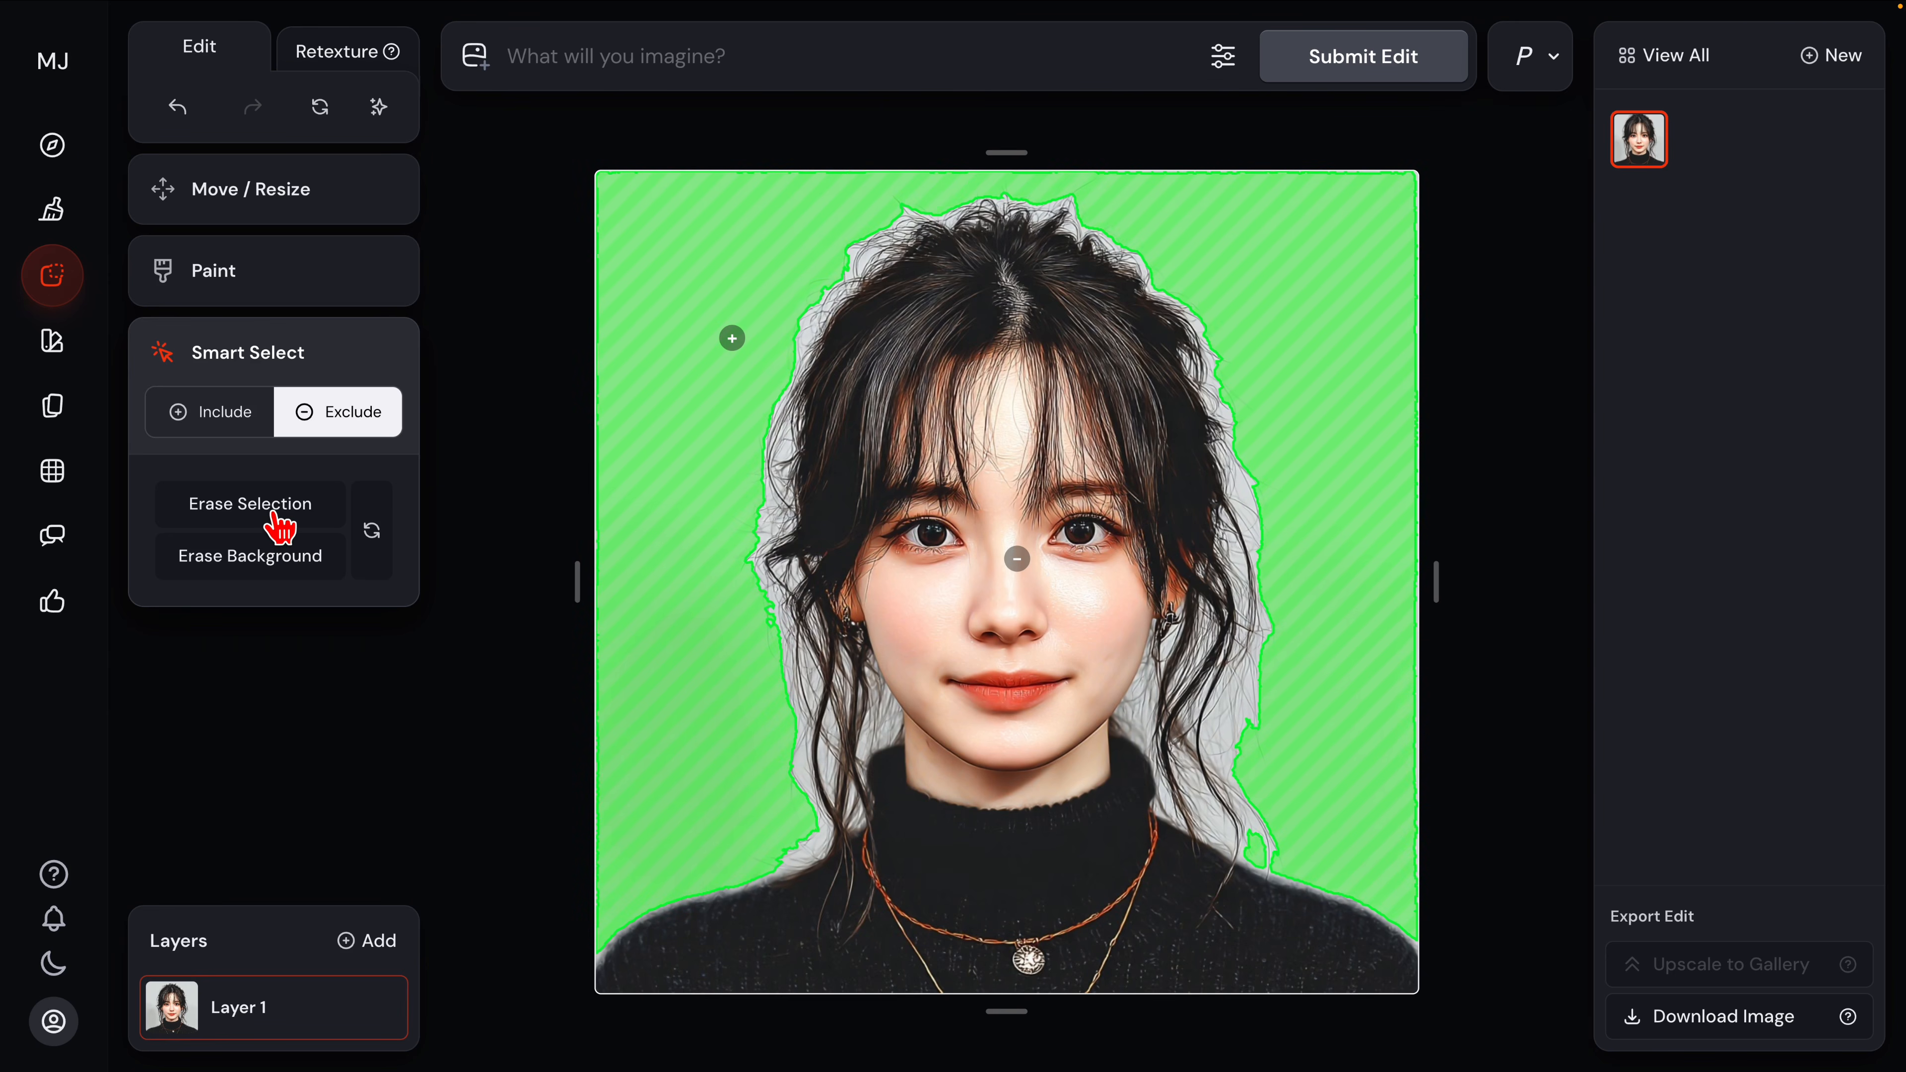
{"action": "left_click", "coordinate": [279, 524]}
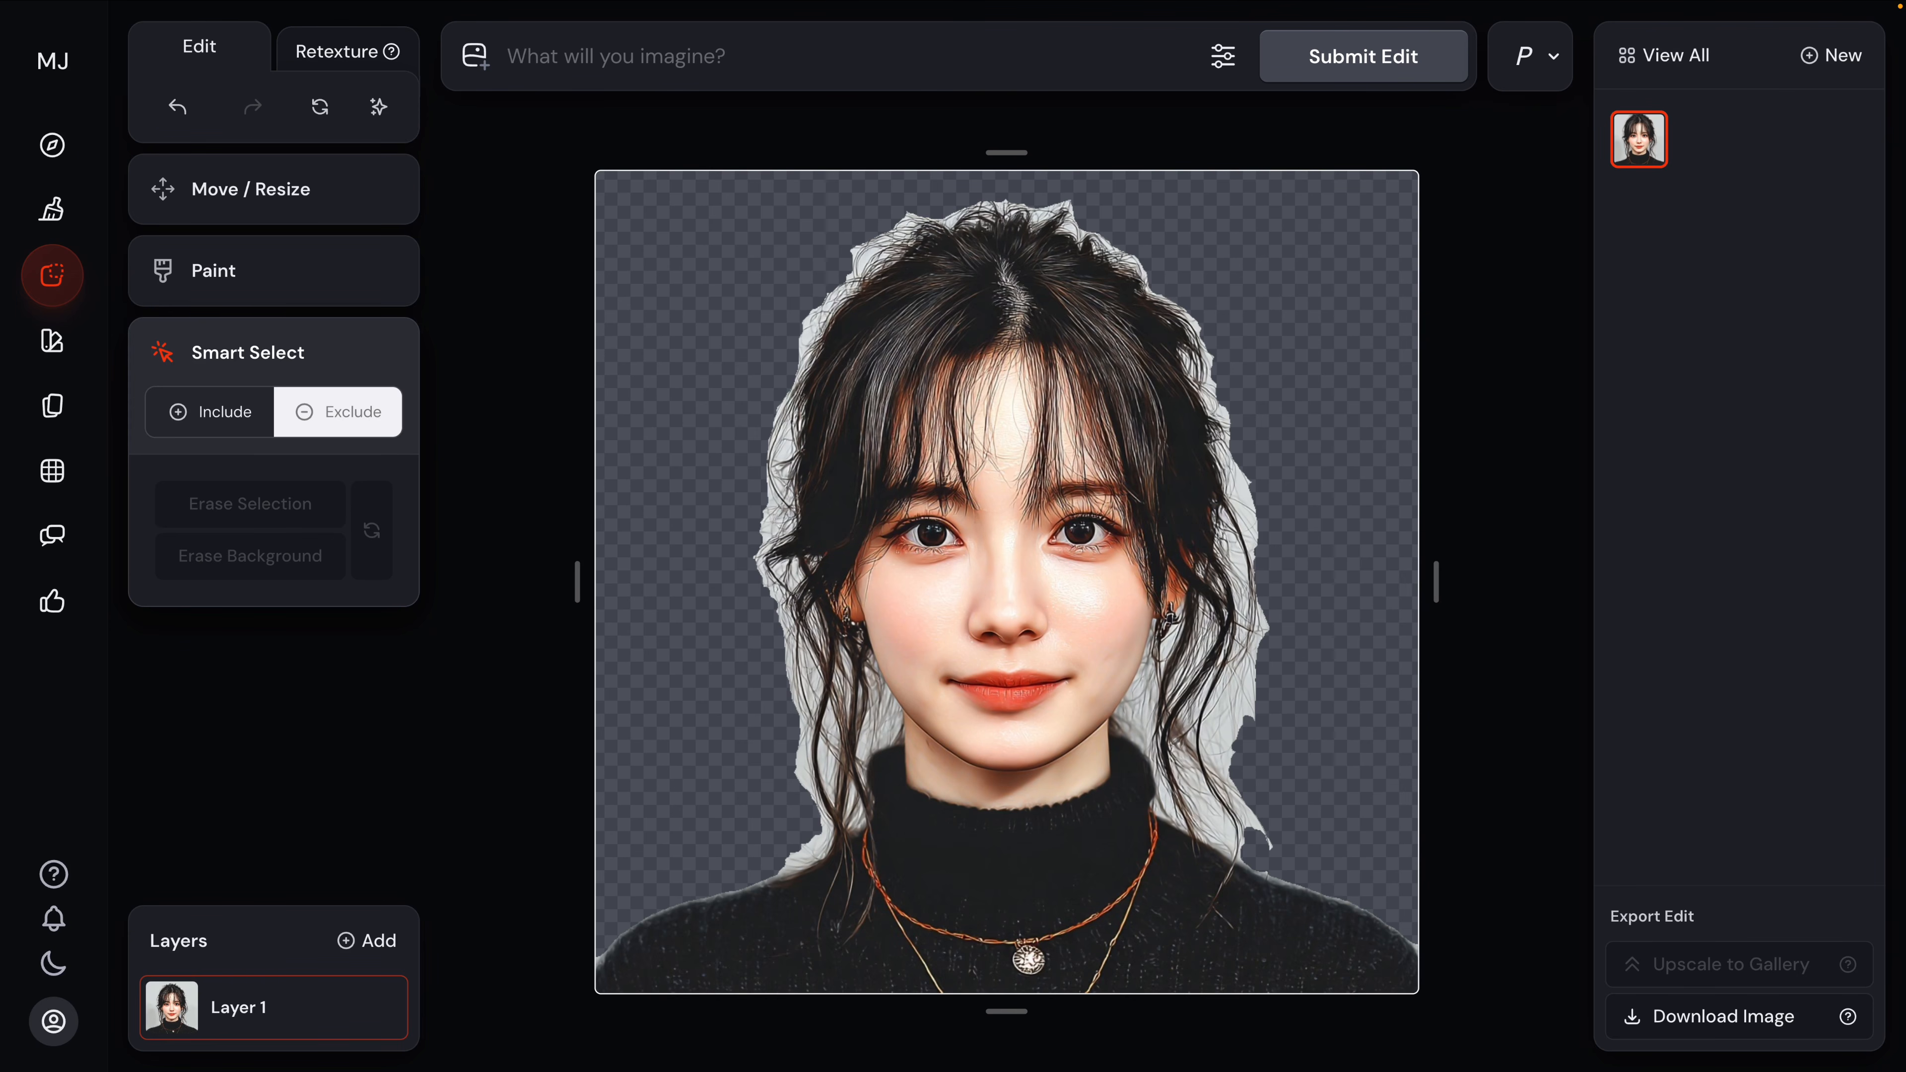
Step: Restore the backdrop along the left side of the hair and shoulder with the 115 px brush, and switch the brush to Erase
{"action": "left_click", "coordinate": [280, 276]}
{"action": "left_click", "coordinate": [332, 346]}
{"action": "mouse_move", "coordinate": [786, 431]}
{"action": "left_mouse_down"}
{"action": "mouse_move", "coordinate": [766, 406]}
{"action": "mouse_move", "coordinate": [783, 847]}
{"action": "mouse_move", "coordinate": [638, 934]}
{"action": "left_mouse_up"}
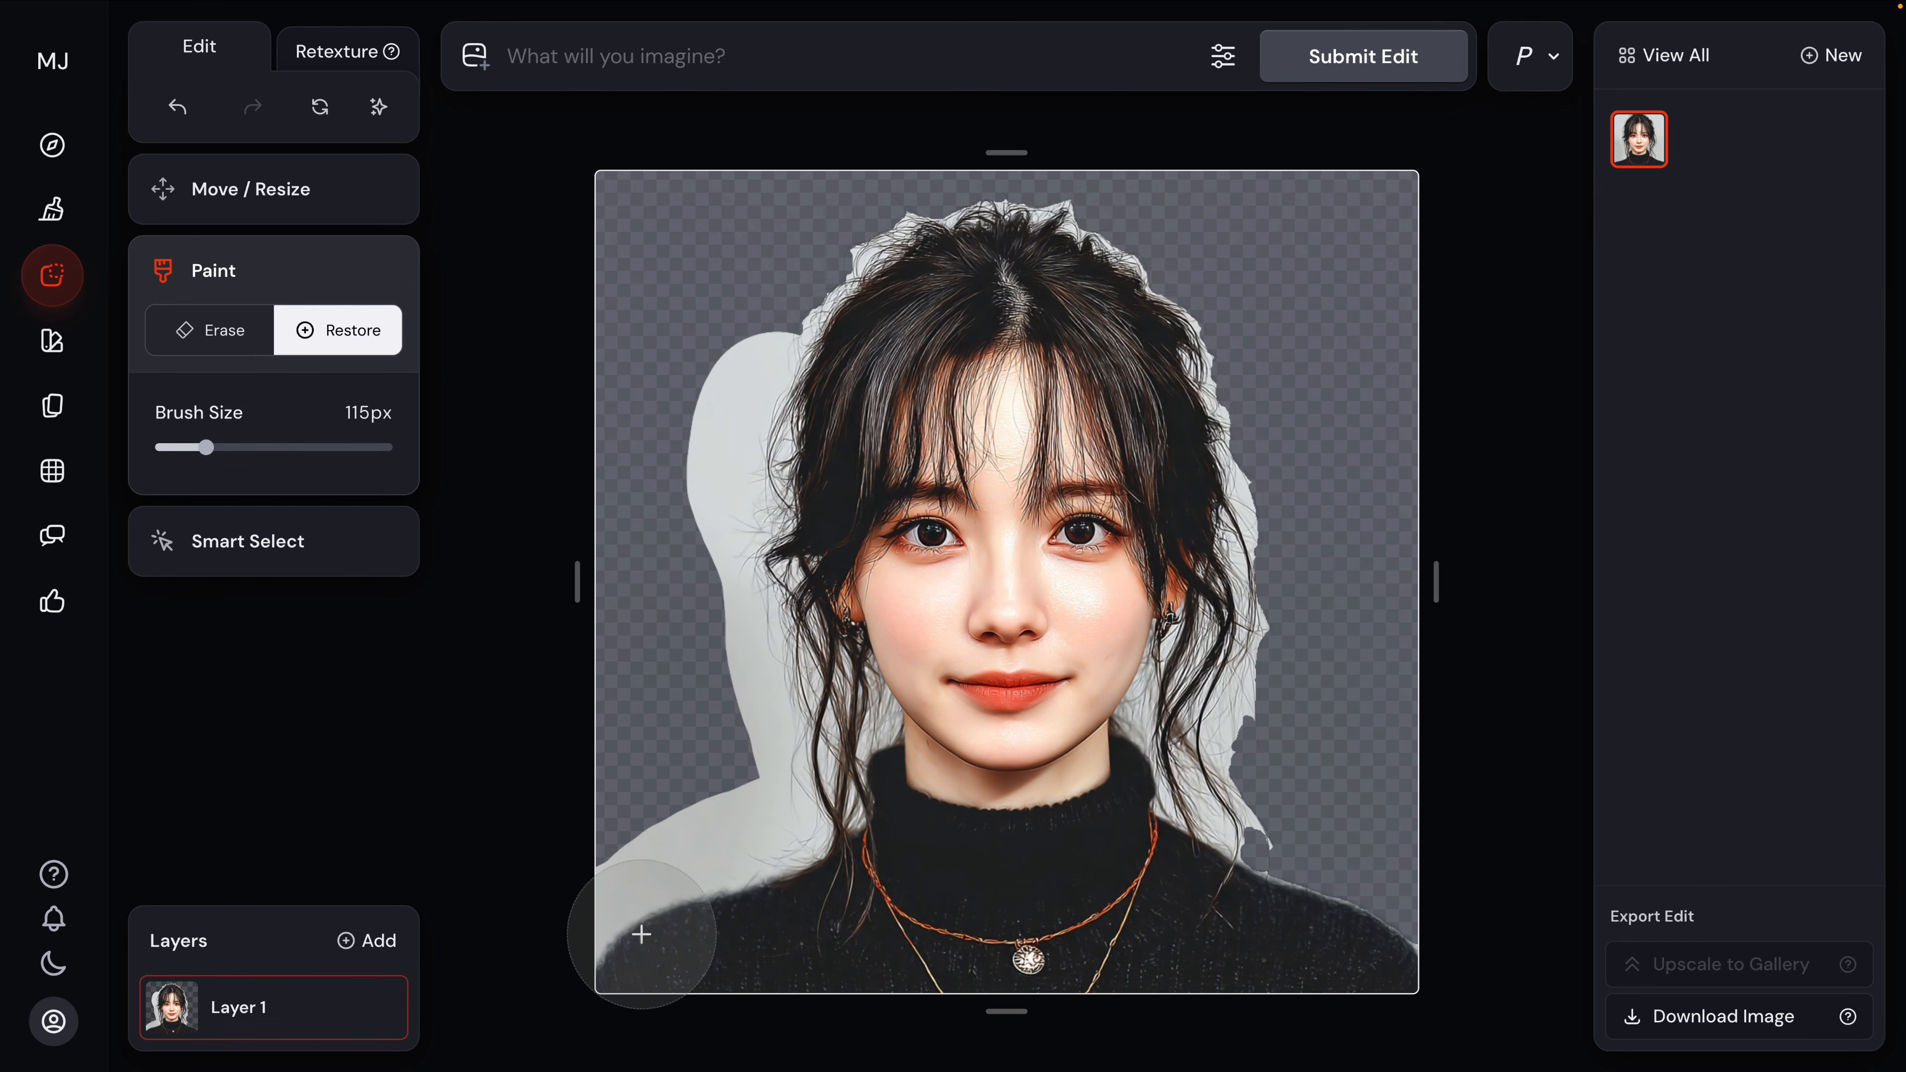
{"action": "left_click", "coordinate": [222, 340]}
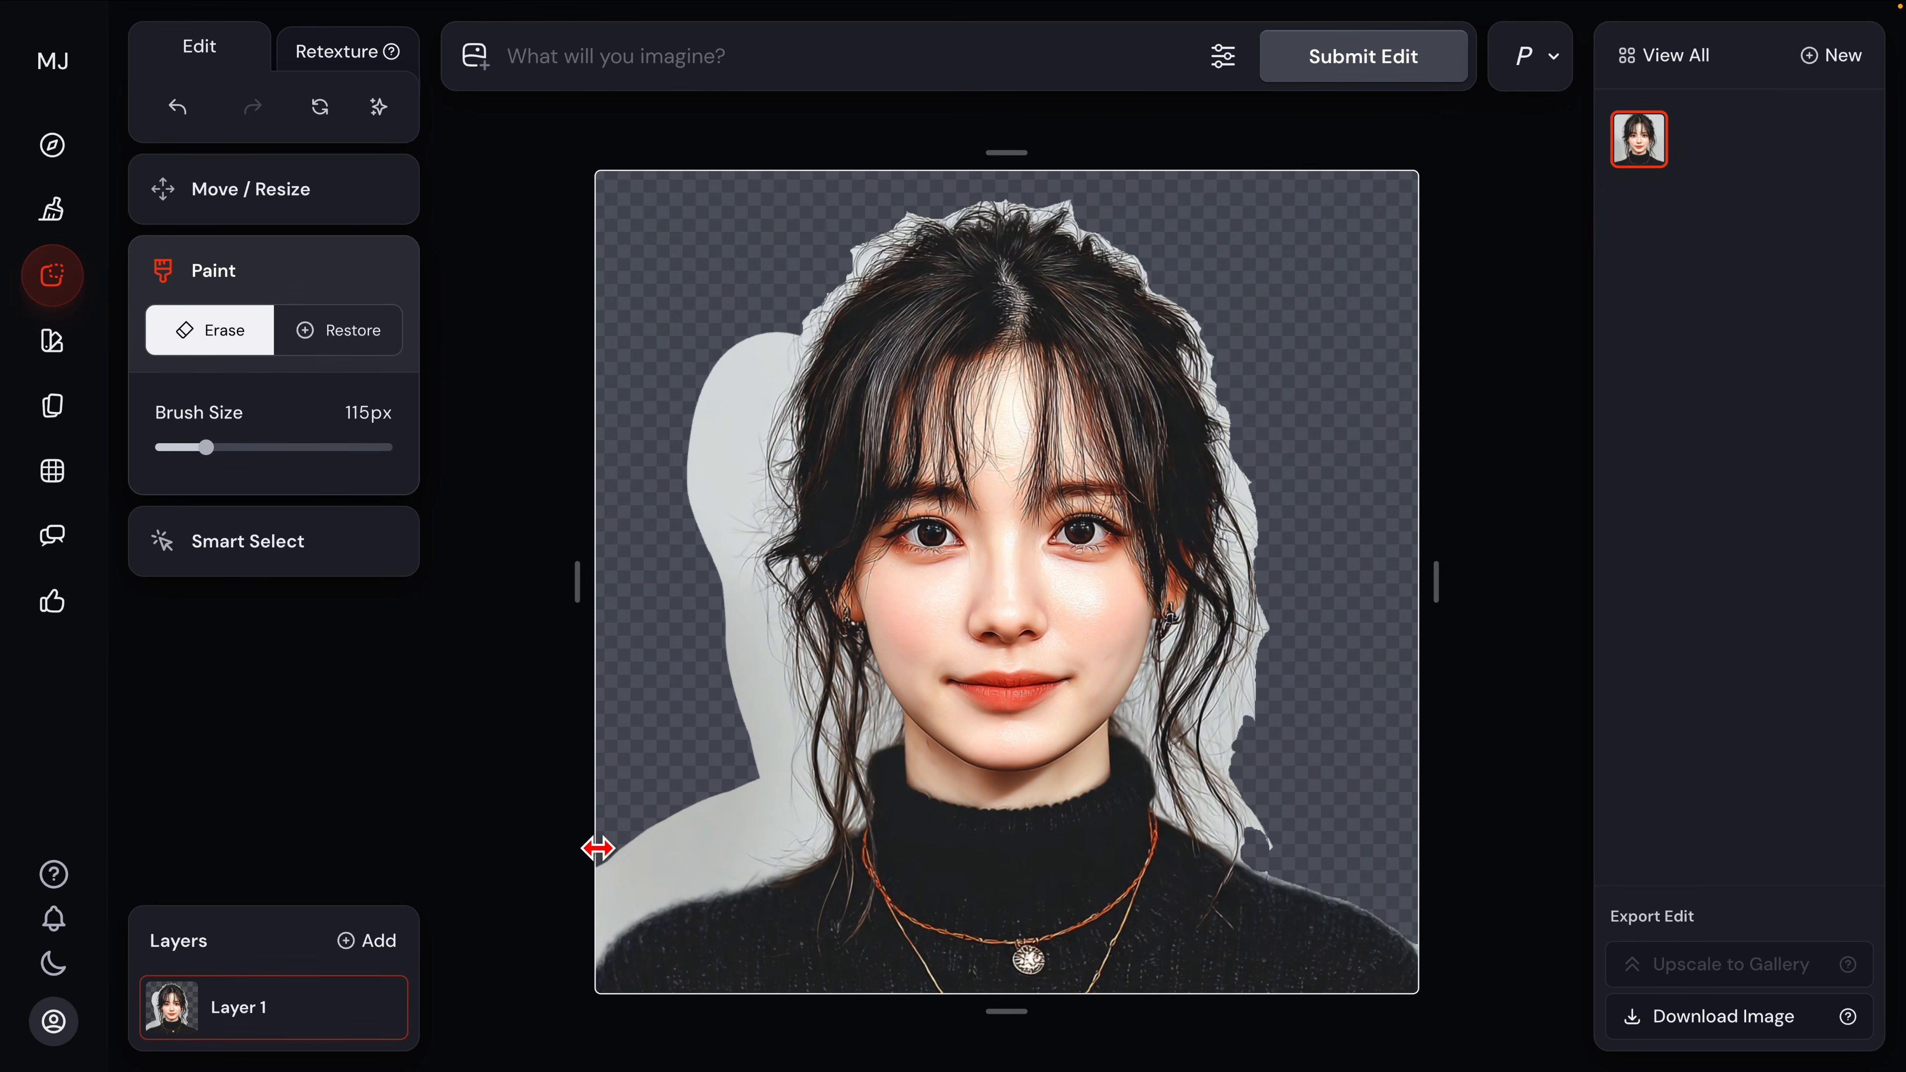
Step: Erase the leftover backdrop around the woman's hair and shoulders with the 115 px brush, and reset the image
{"action": "mouse_move", "coordinate": [574, 864]}
{"action": "left_mouse_down"}
{"action": "mouse_move", "coordinate": [781, 800]}
{"action": "mouse_move", "coordinate": [820, 754]}
{"action": "mouse_move", "coordinate": [824, 723]}
{"action": "mouse_move", "coordinate": [737, 622]}
{"action": "mouse_move", "coordinate": [738, 431]}
{"action": "mouse_move", "coordinate": [800, 278]}
{"action": "mouse_move", "coordinate": [957, 213]}
{"action": "mouse_move", "coordinate": [1146, 223]}
{"action": "mouse_move", "coordinate": [1203, 263]}
{"action": "mouse_move", "coordinate": [1239, 319]}
{"action": "mouse_move", "coordinate": [1286, 523]}
{"action": "mouse_move", "coordinate": [1280, 627]}
{"action": "mouse_move", "coordinate": [1210, 669]}
{"action": "mouse_move", "coordinate": [1191, 725]}
{"action": "mouse_move", "coordinate": [1234, 796]}
{"action": "mouse_move", "coordinate": [1386, 853]}
{"action": "mouse_move", "coordinate": [1417, 885]}
{"action": "left_mouse_up"}
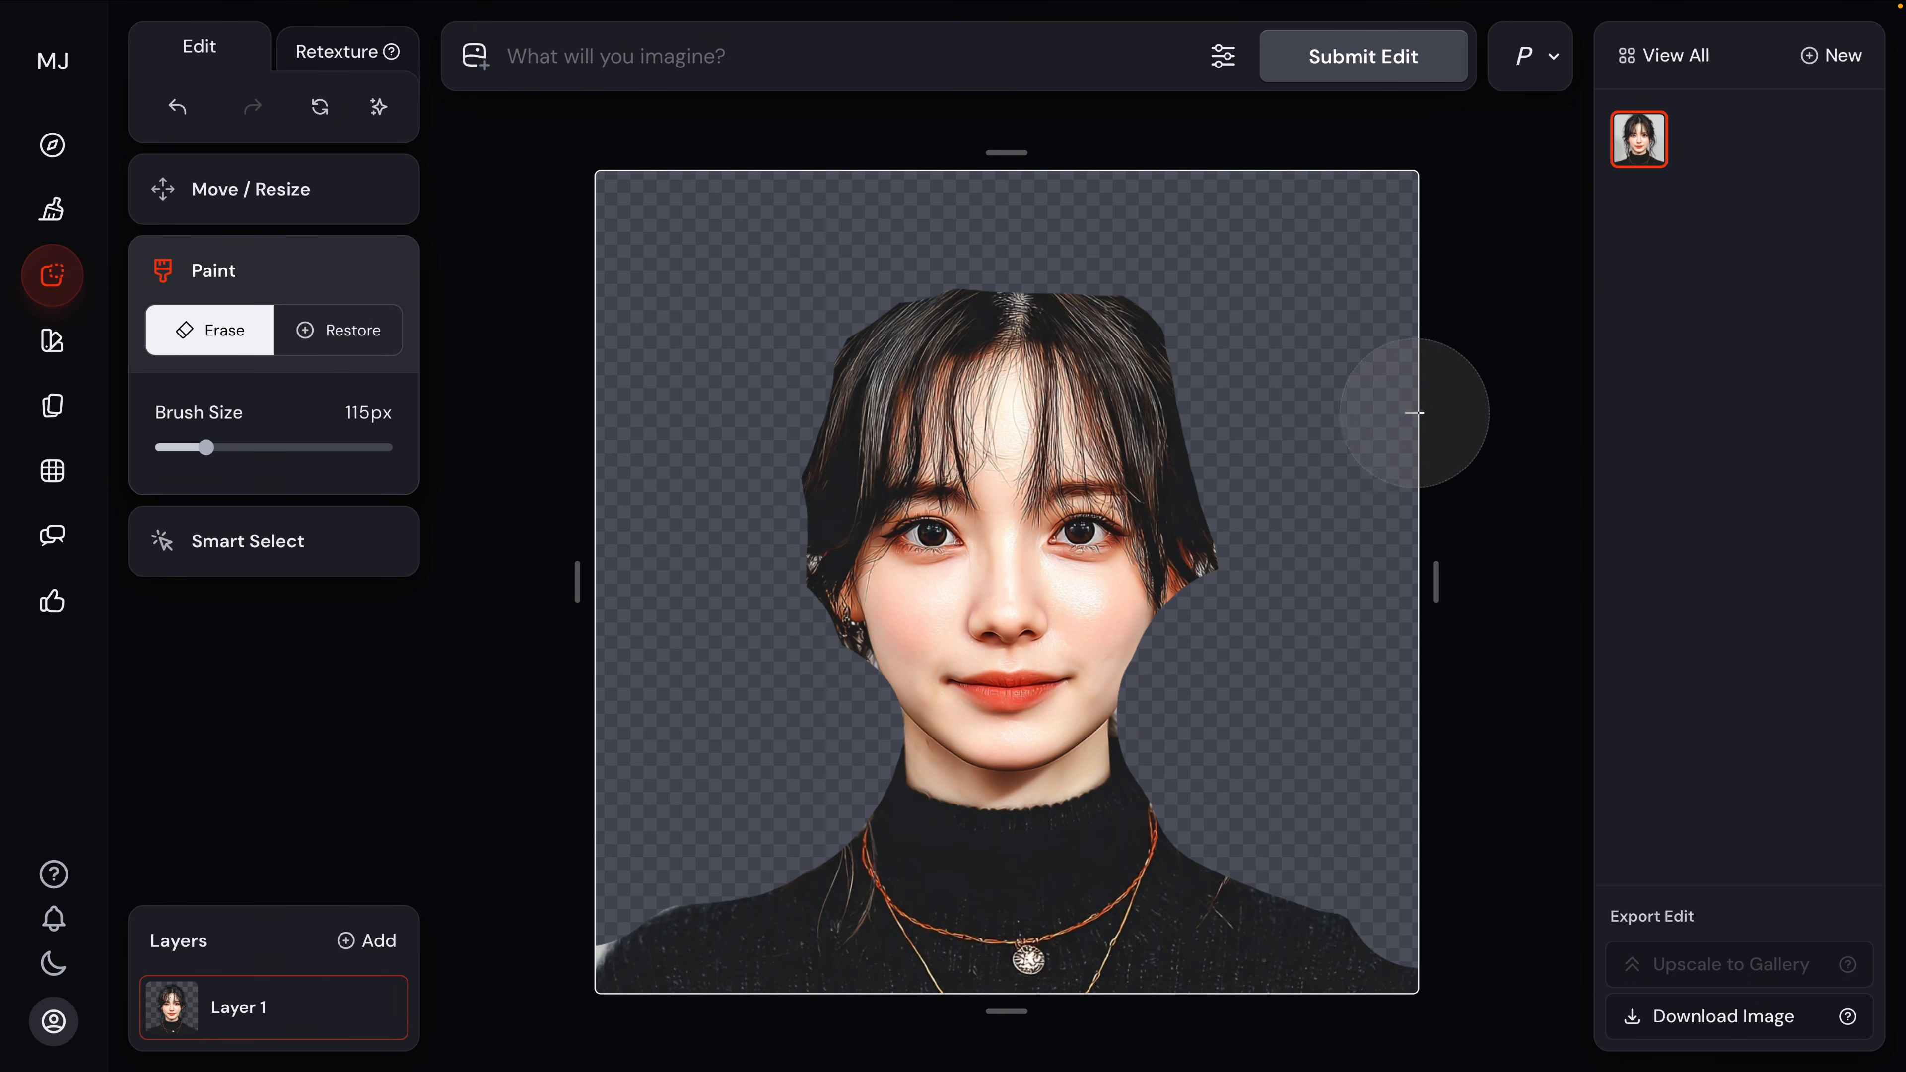
{"action": "mouse_move", "coordinate": [612, 640]}
{"action": "left_mouse_down"}
{"action": "mouse_move", "coordinate": [615, 891]}
{"action": "mouse_move", "coordinate": [608, 834]}
{"action": "left_mouse_up"}
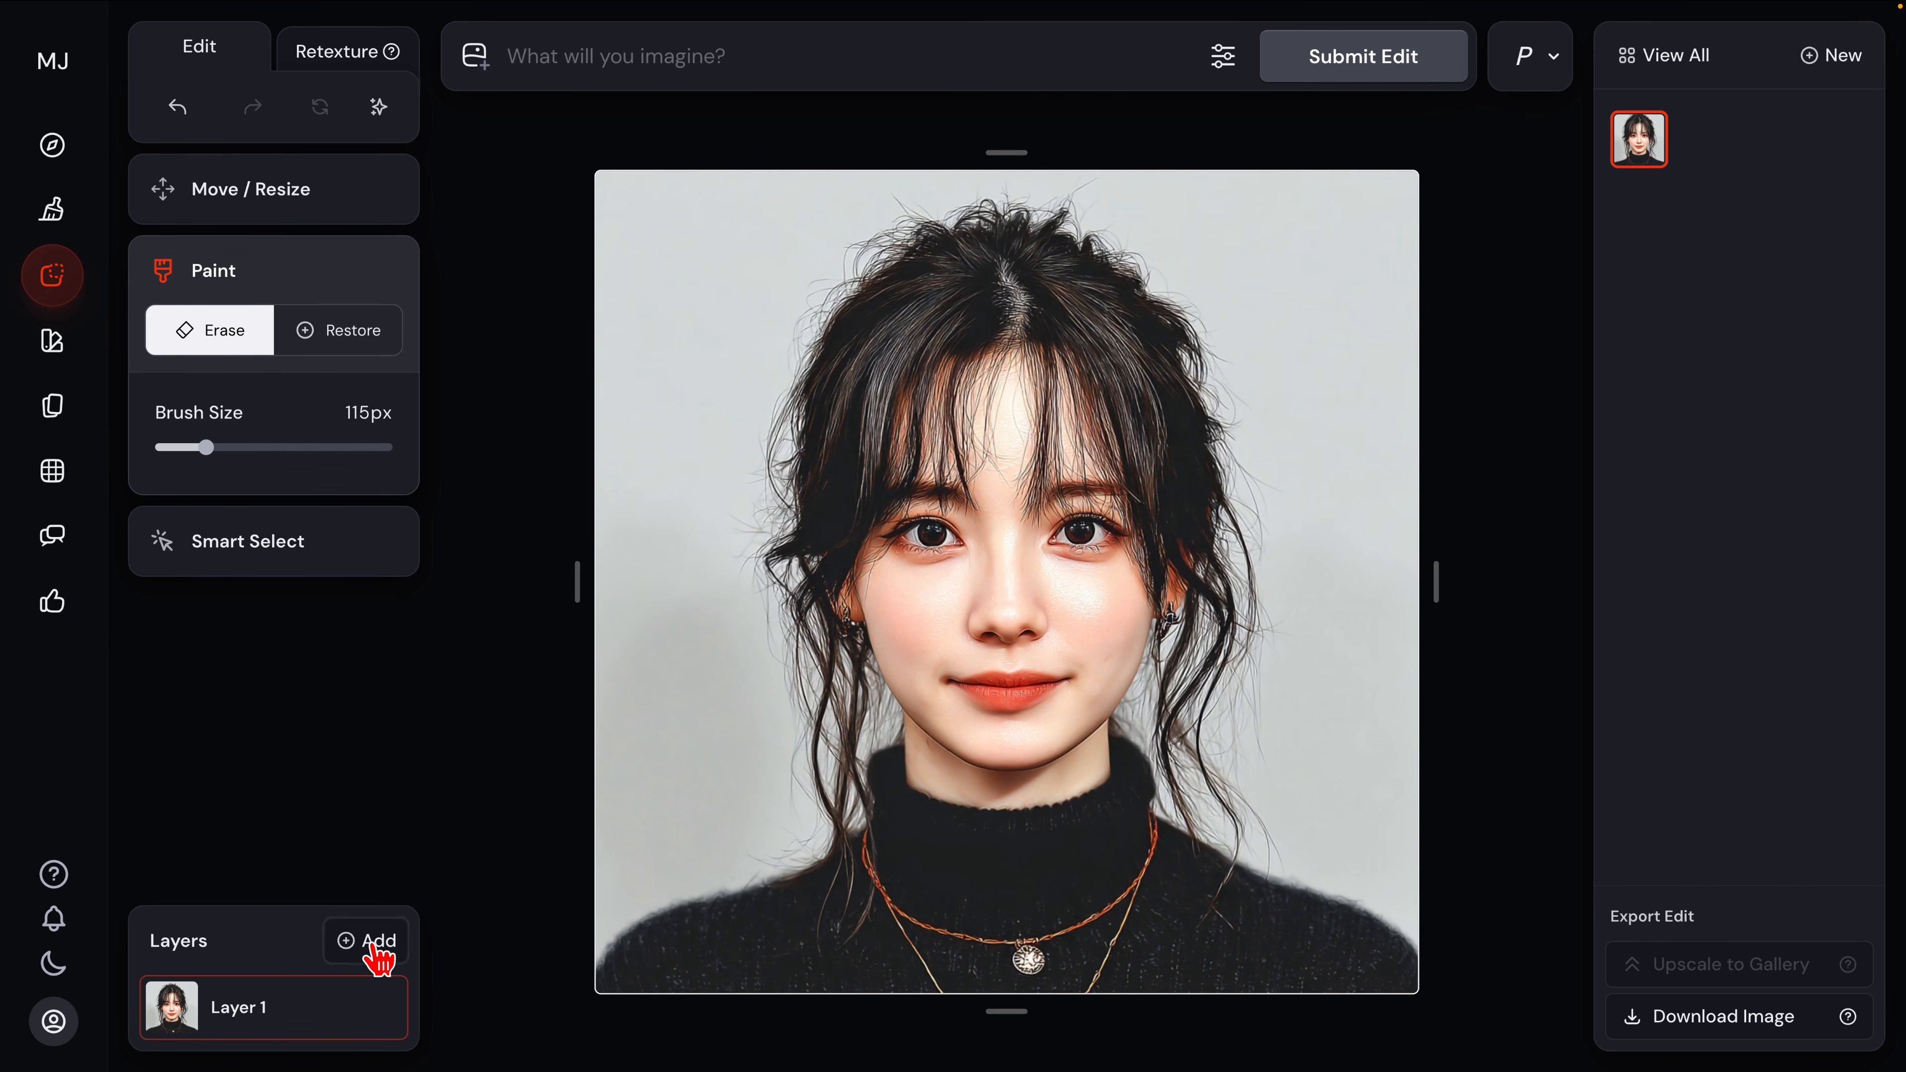
Step: Add the cat drawing from a file as a new layer above the portrait and make it the active layer
{"action": "left_click", "coordinate": [374, 947]}
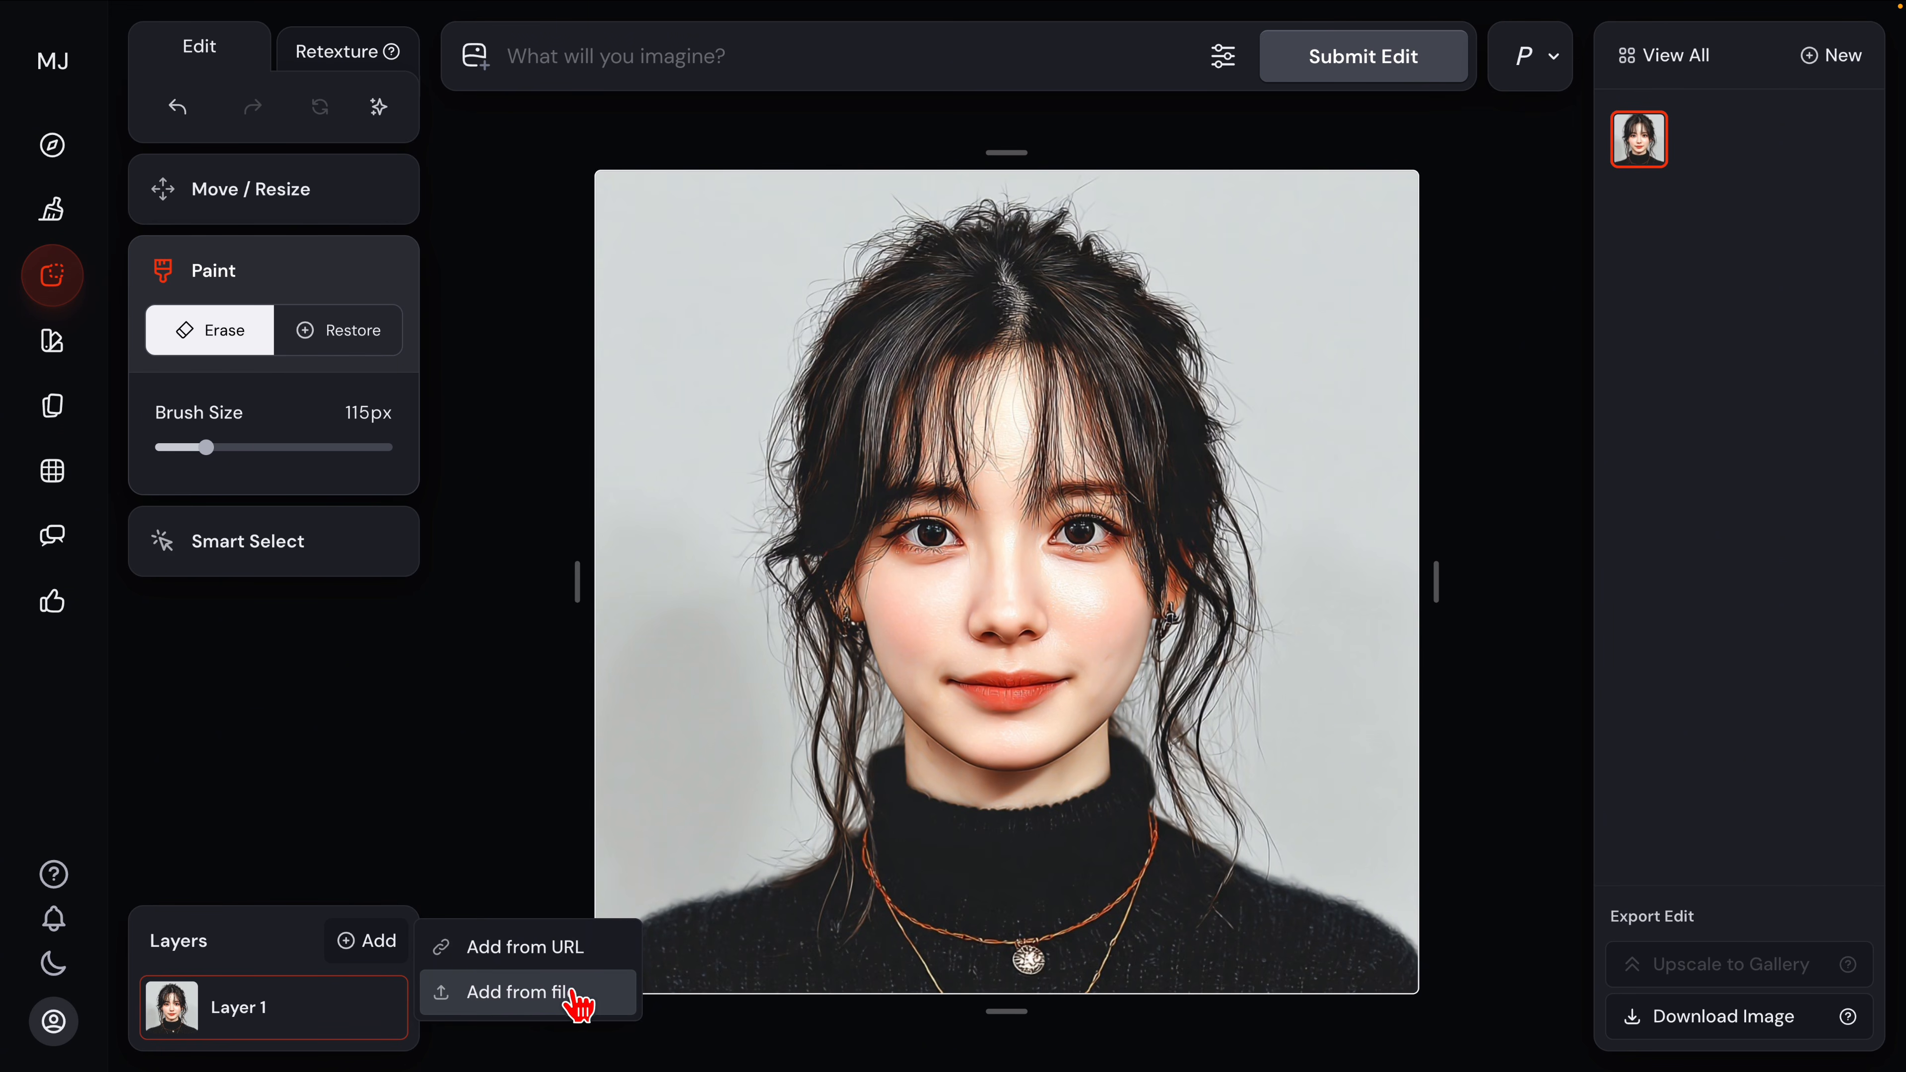
{"action": "left_click_drag", "start_coordinate": [545, 999], "coordinate": [252, 968]}
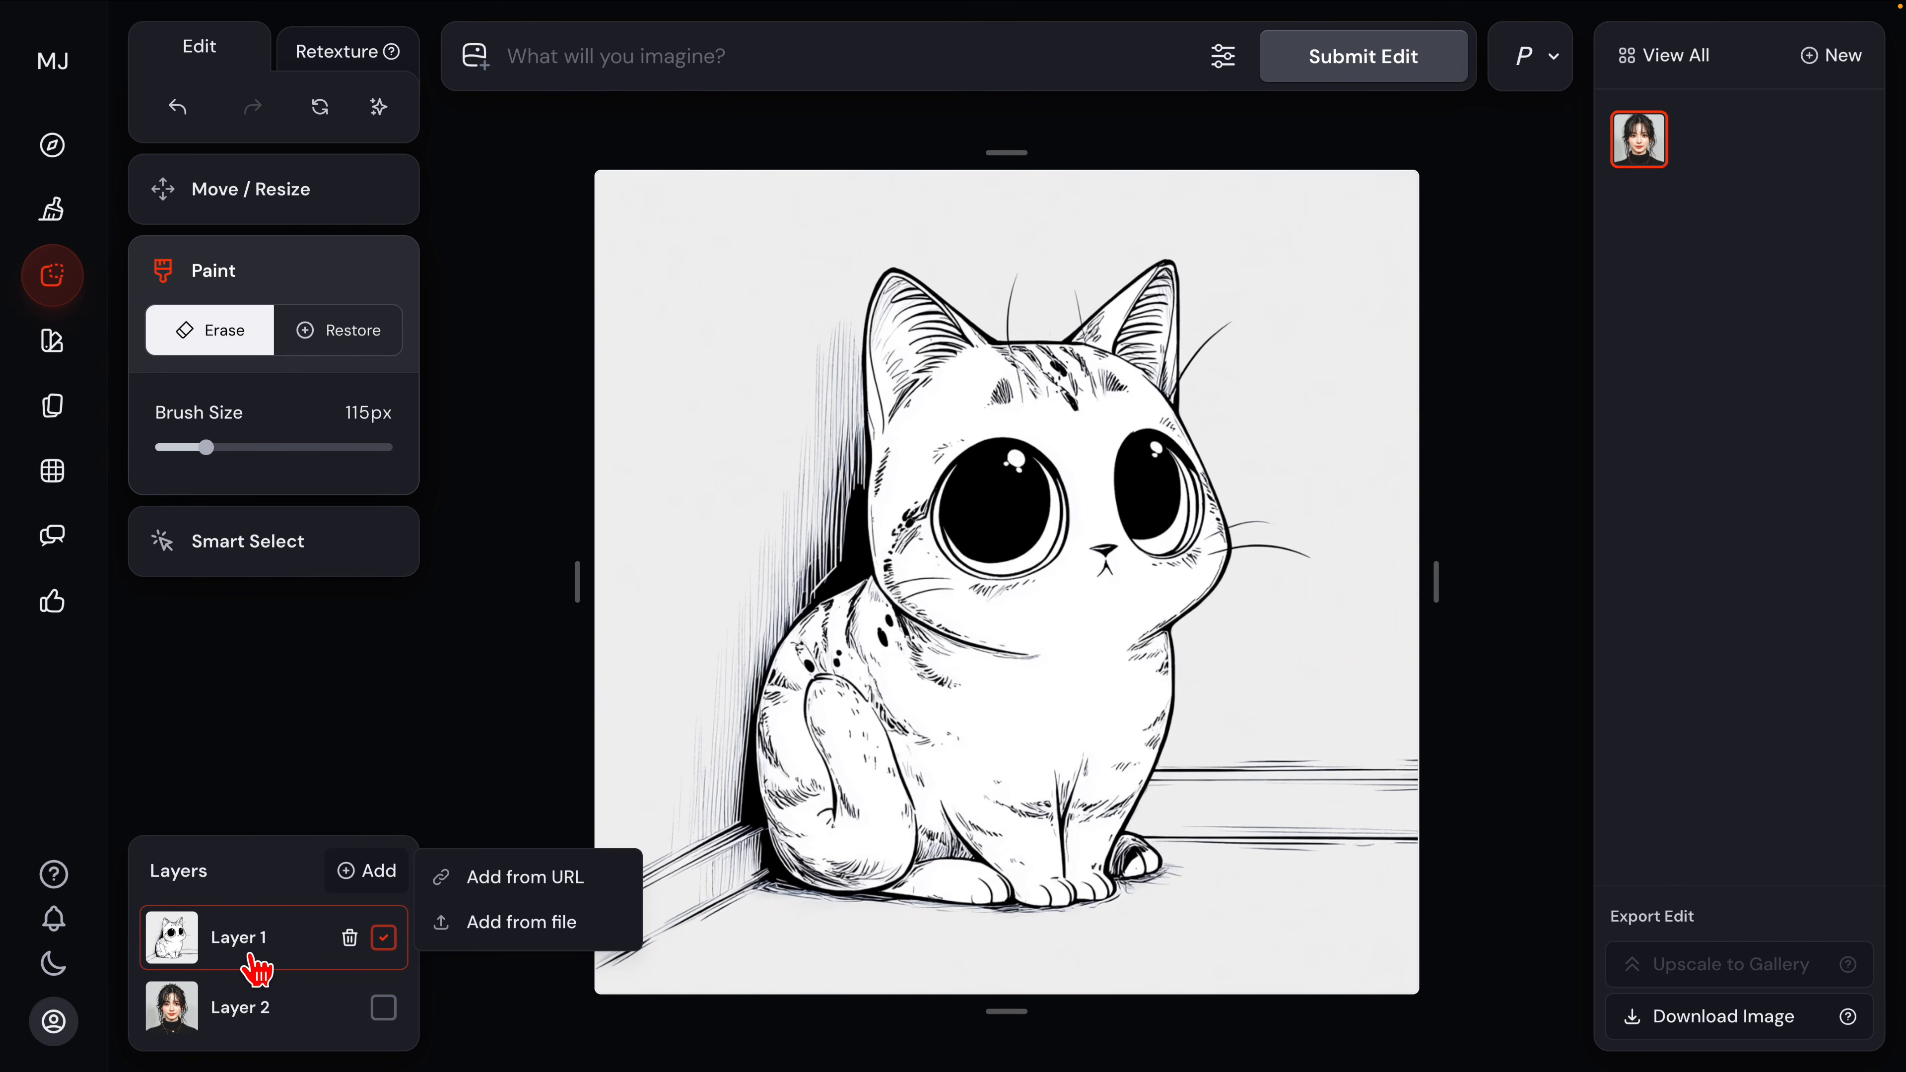
{"action": "left_click", "coordinate": [285, 955]}
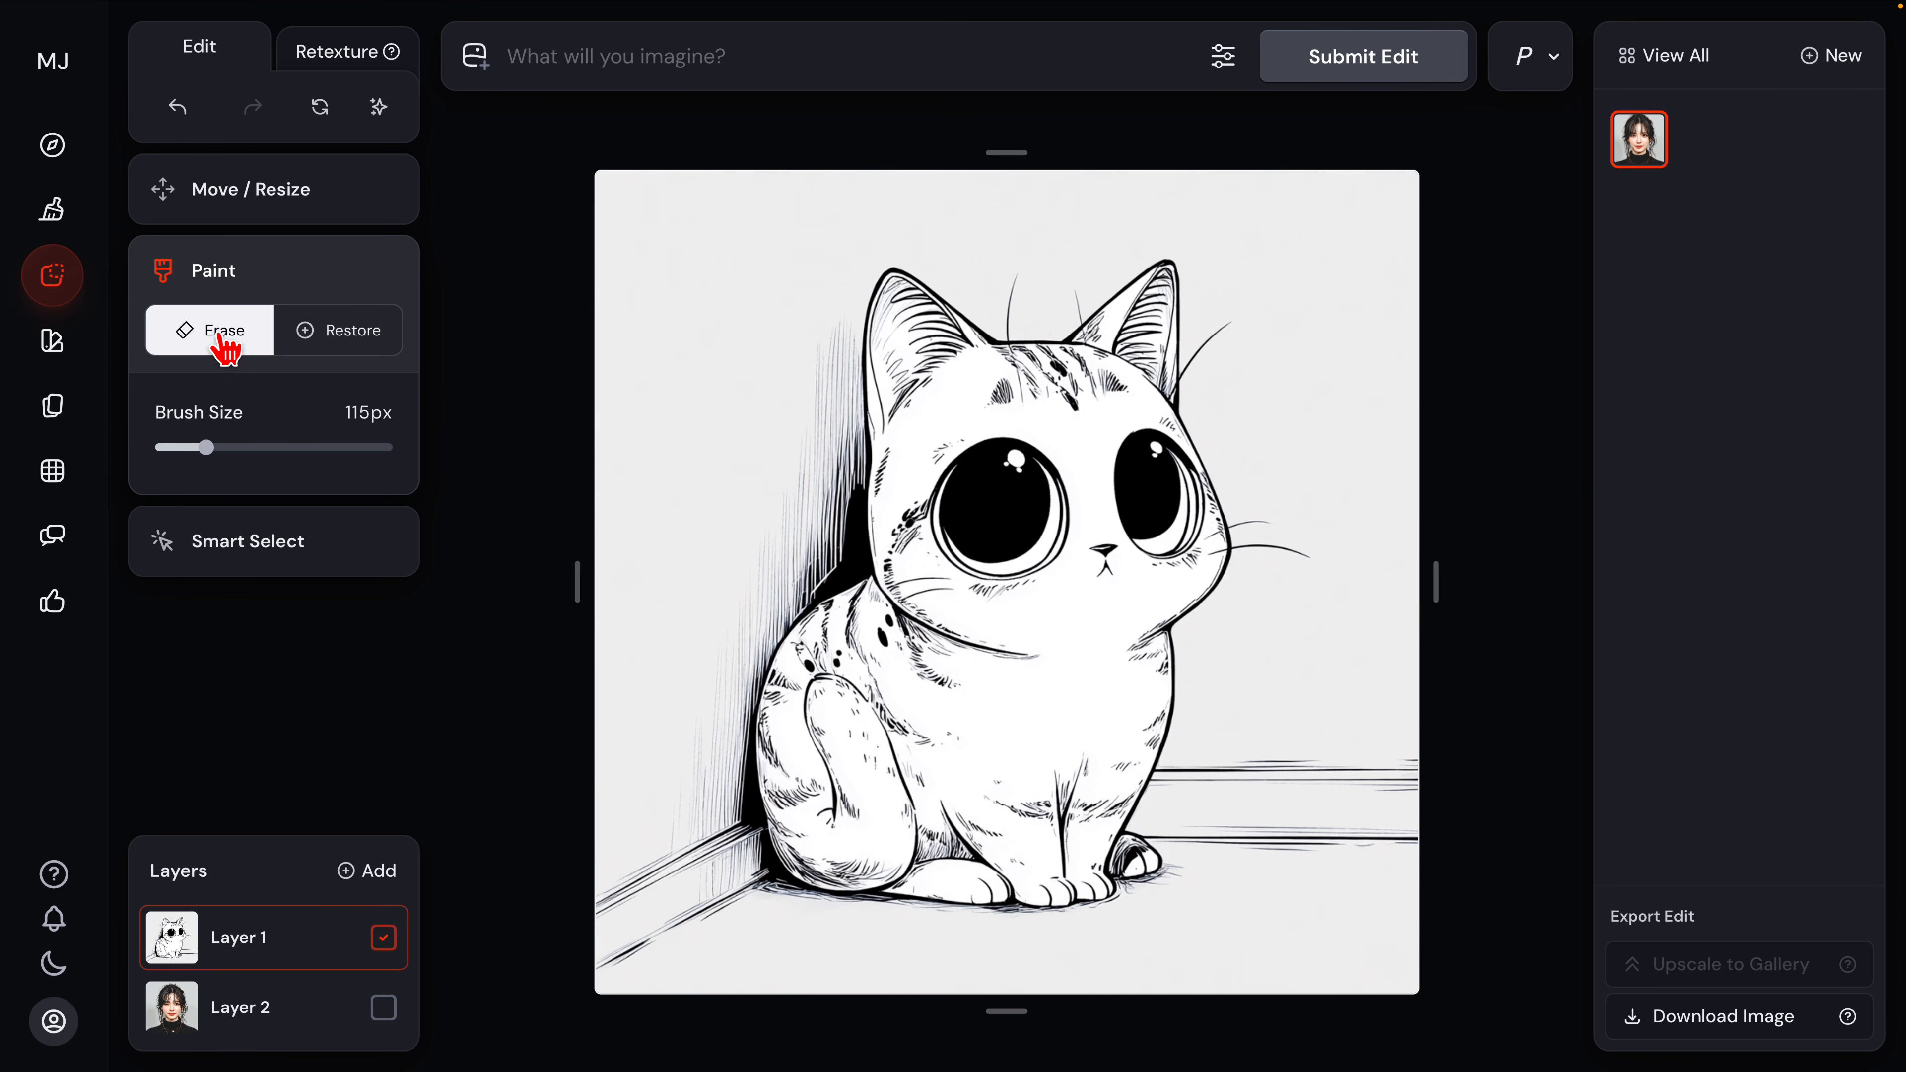
Step: Erase the cat's head on Layer 1 with the 115 px brush to uncover the woman's face beneath
{"action": "left_click", "coordinate": [1054, 479]}
{"action": "left_click", "coordinate": [976, 541]}
{"action": "mouse_move", "coordinate": [976, 541]}
{"action": "left_mouse_down"}
{"action": "mouse_move", "coordinate": [1200, 466]}
{"action": "mouse_move", "coordinate": [901, 638]}
{"action": "mouse_move", "coordinate": [1186, 338]}
{"action": "mouse_move", "coordinate": [884, 432]}
{"action": "mouse_move", "coordinate": [1051, 676]}
{"action": "mouse_move", "coordinate": [1156, 323]}
{"action": "mouse_move", "coordinate": [1087, 316]}
{"action": "left_mouse_up"}
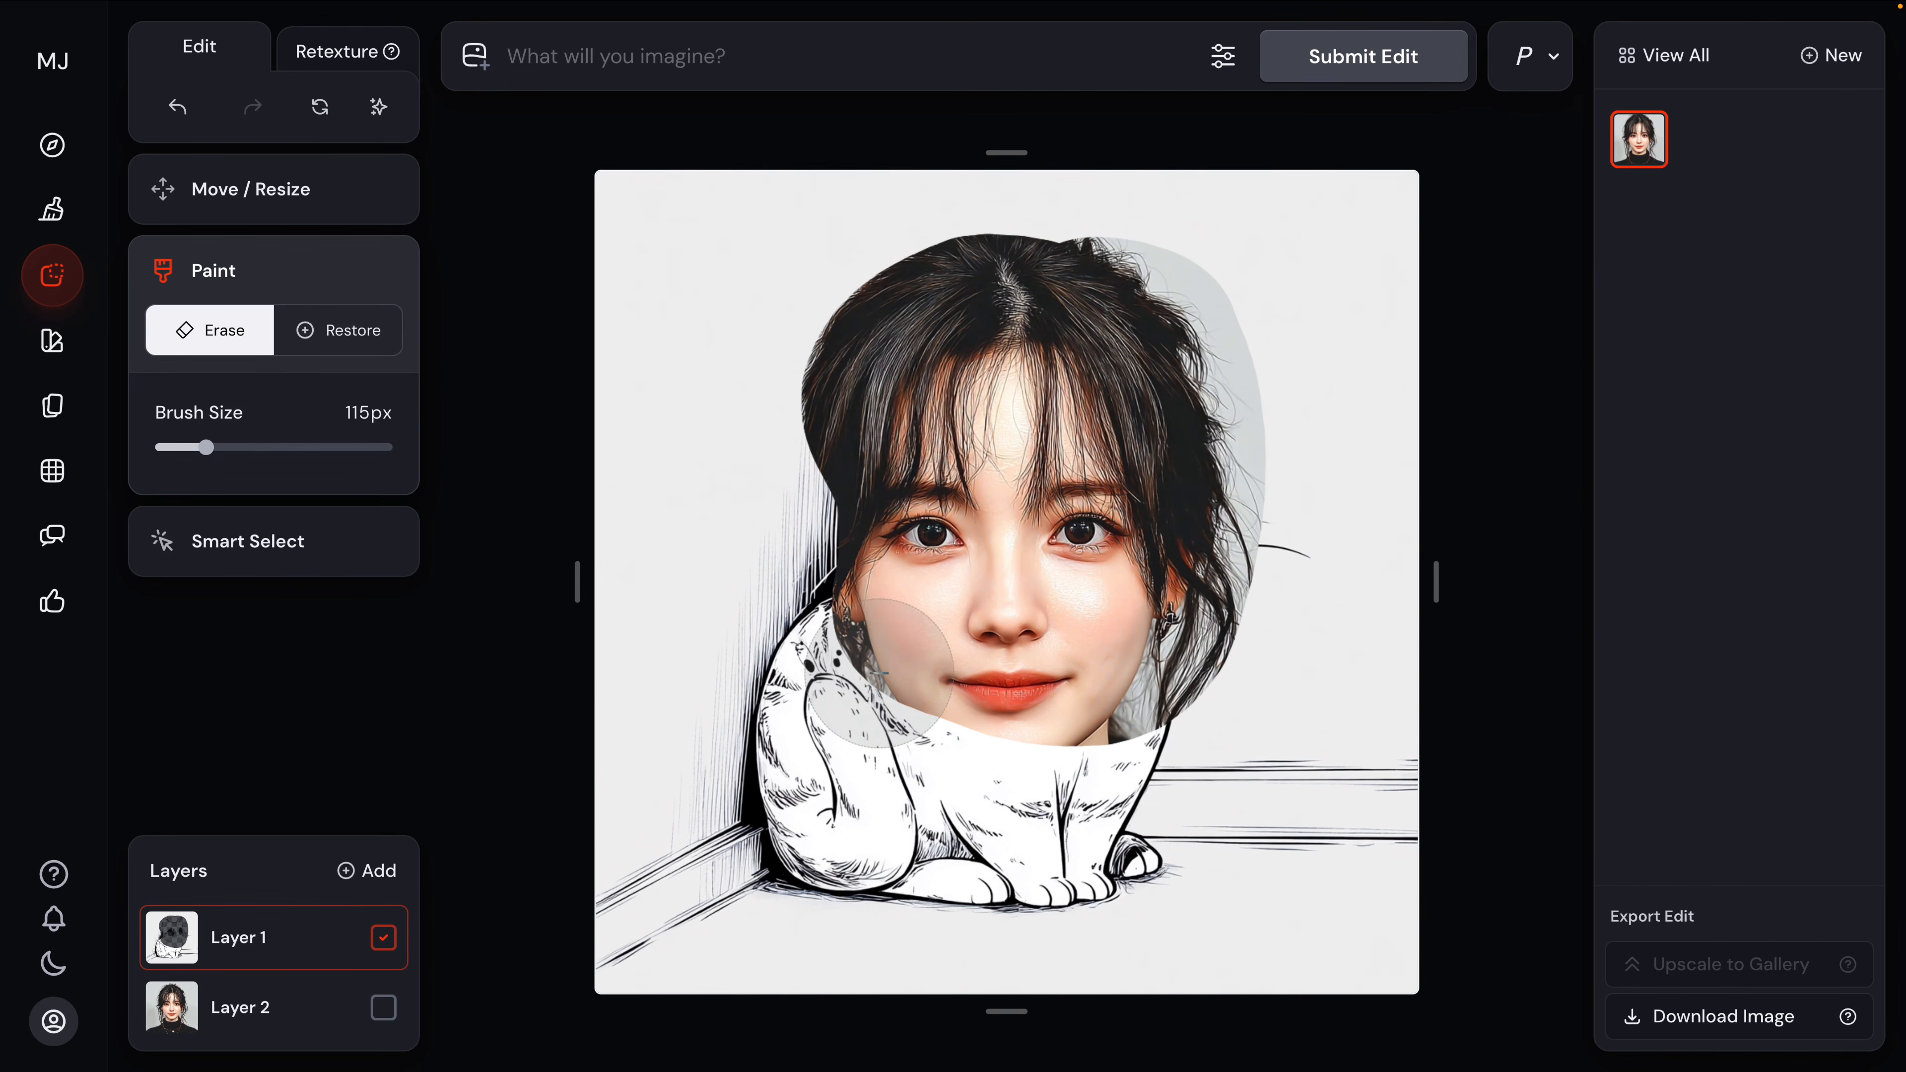
Step: Activate Layer 2 and erase the woman's face through the opening in the cat drawing, comparing the two layers
{"action": "left_click", "coordinate": [384, 1010]}
{"action": "mouse_move", "coordinate": [905, 634]}
{"action": "left_mouse_down"}
{"action": "mouse_move", "coordinate": [1080, 668]}
{"action": "mouse_move", "coordinate": [941, 639]}
{"action": "mouse_move", "coordinate": [1183, 609]}
{"action": "mouse_move", "coordinate": [906, 609]}
{"action": "mouse_move", "coordinate": [1076, 541]}
{"action": "mouse_move", "coordinate": [944, 500]}
{"action": "mouse_move", "coordinate": [884, 426]}
{"action": "mouse_move", "coordinate": [1149, 455]}
{"action": "left_mouse_up"}
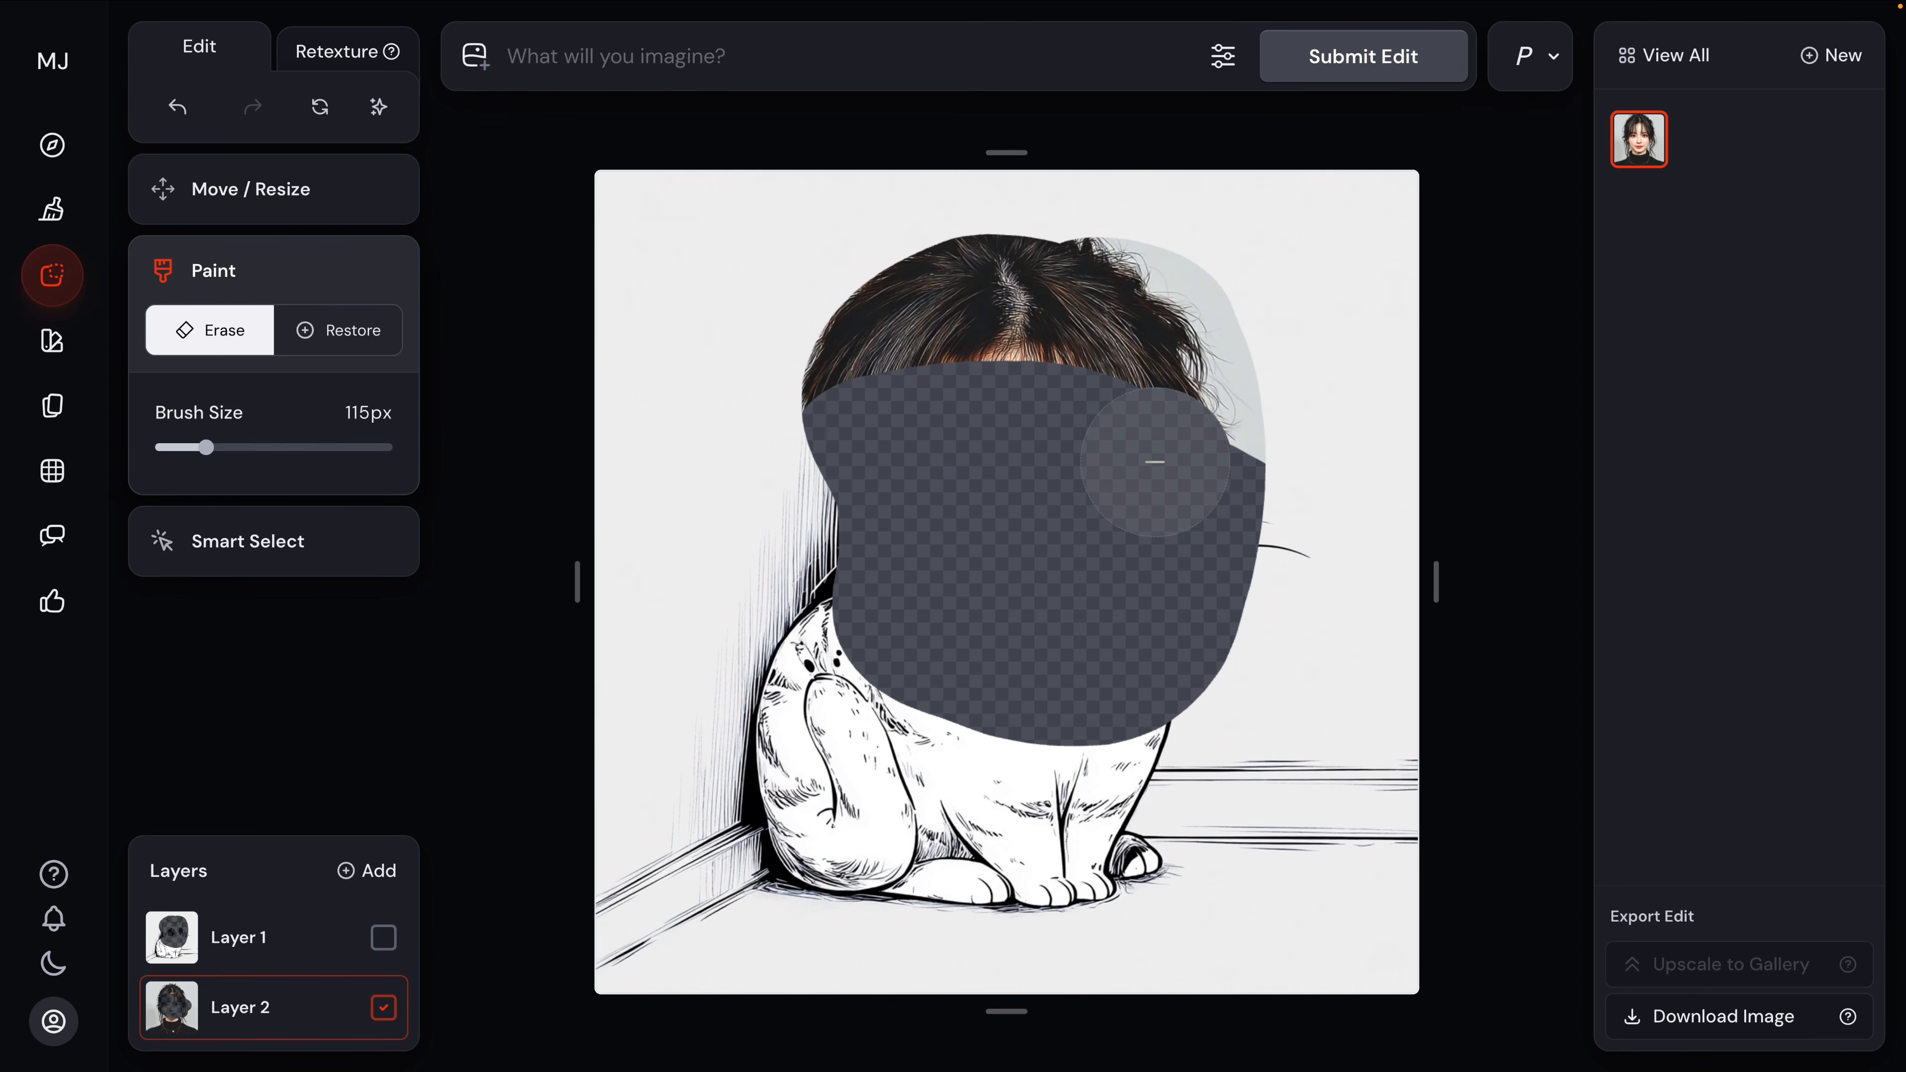
{"action": "left_click", "coordinate": [246, 939]}
{"action": "left_click_drag", "start_coordinate": [247, 946], "coordinate": [245, 1009]}
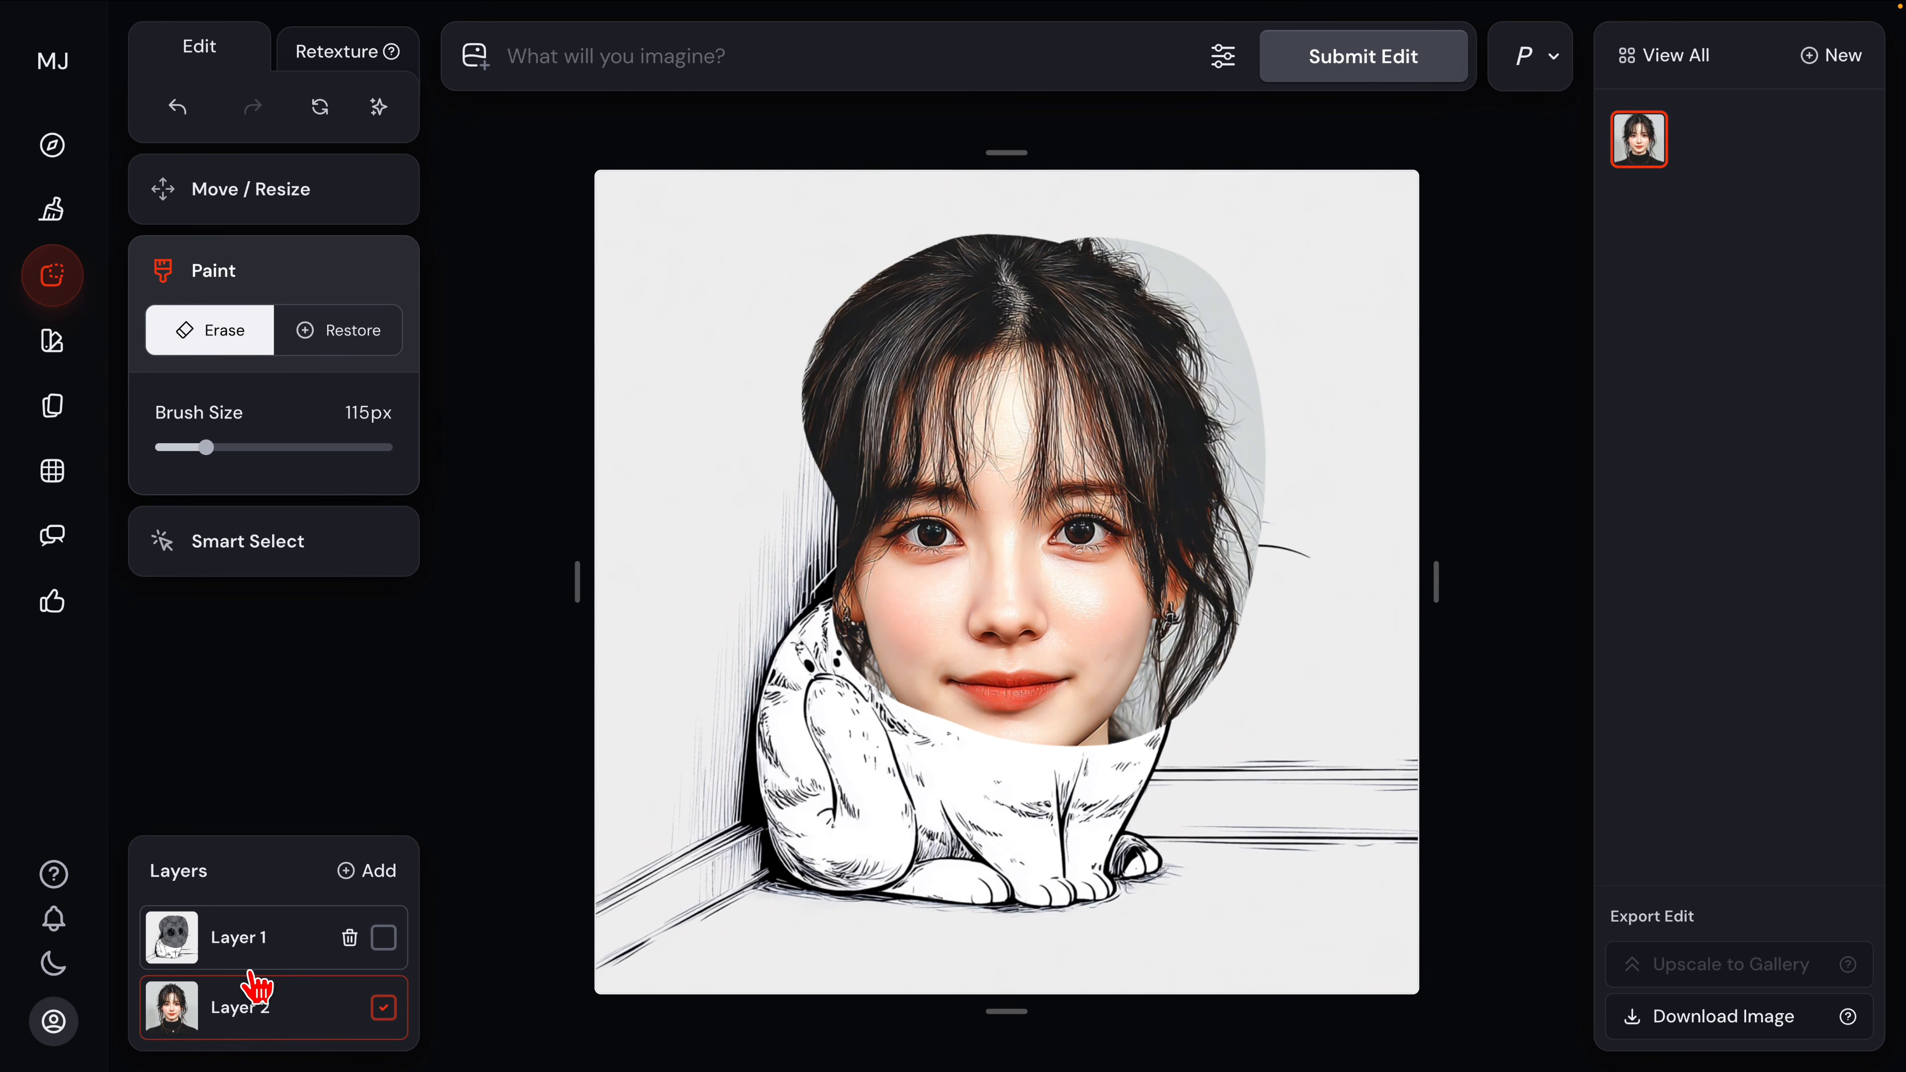
Step: Reset the erasures on Layer 2, and do the same for Layer 1
{"action": "left_click", "coordinate": [321, 109]}
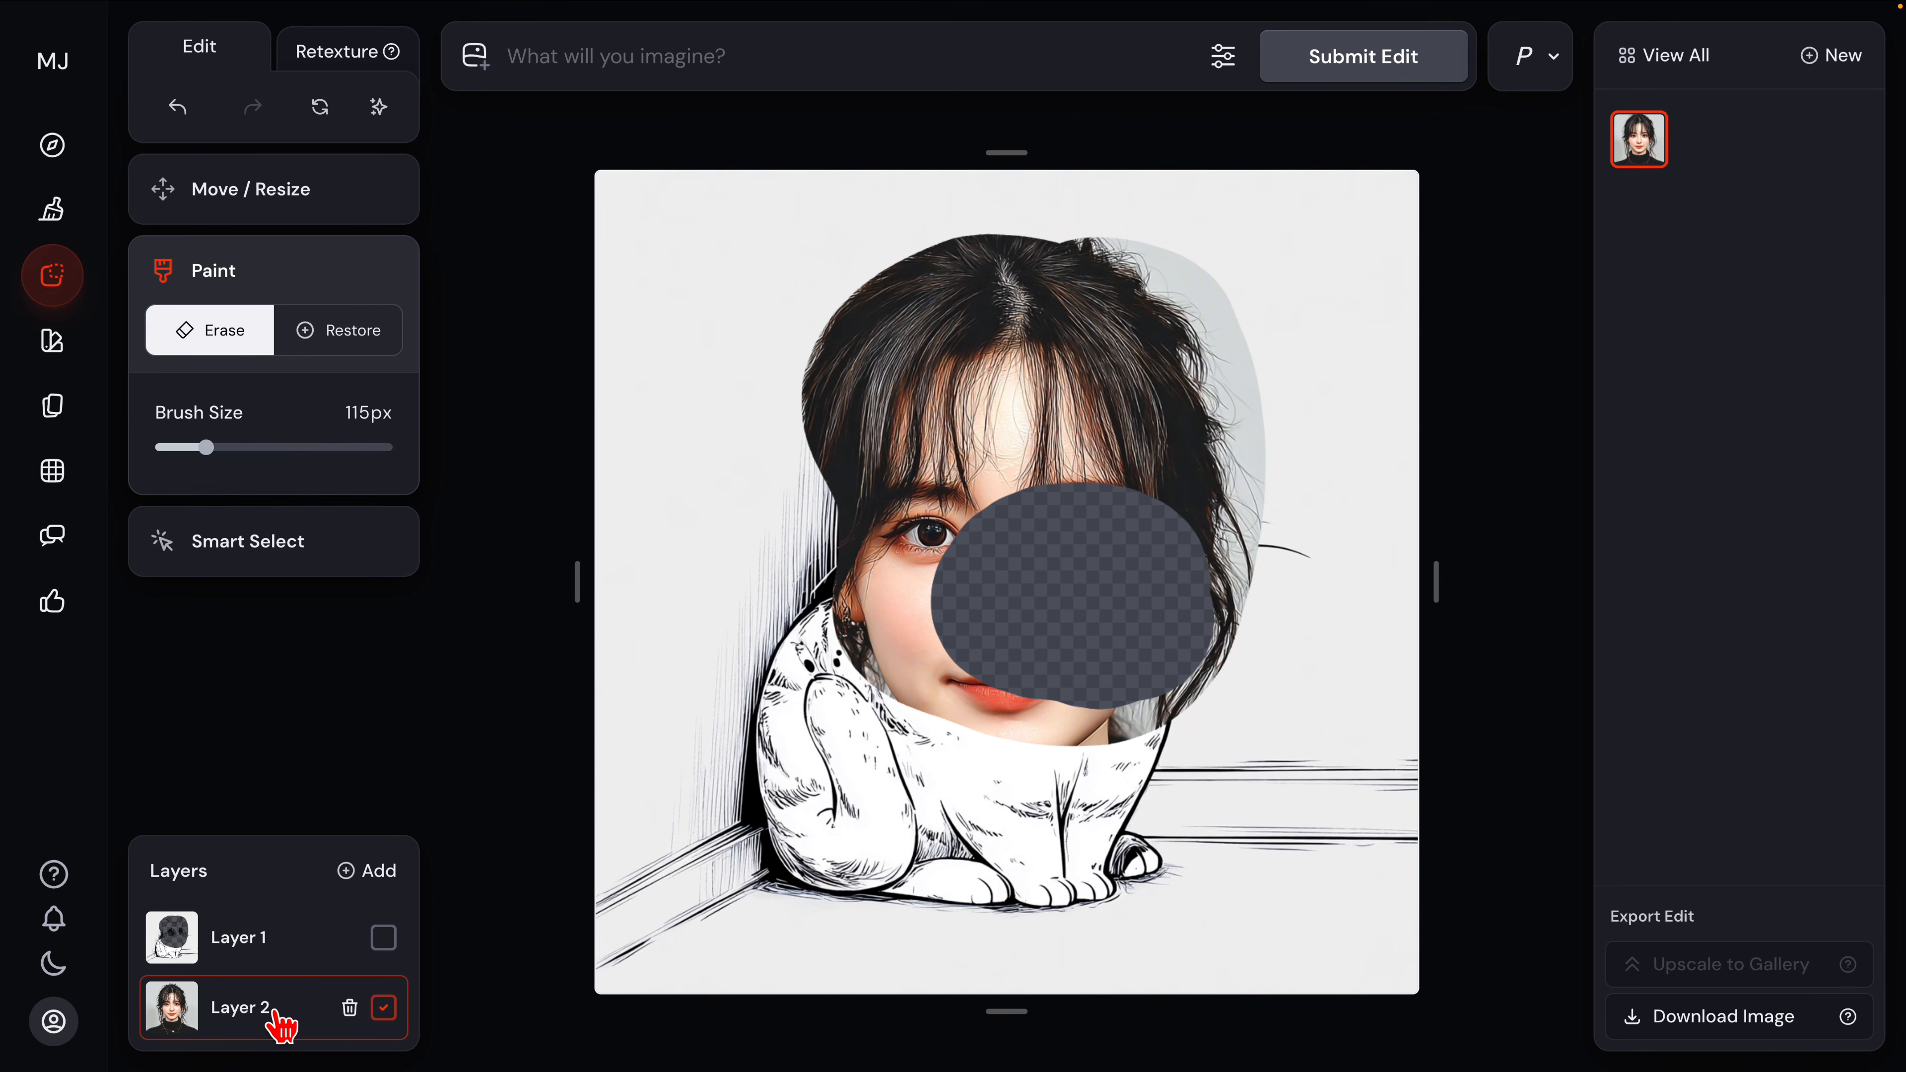
{"action": "left_click", "coordinate": [321, 108]}
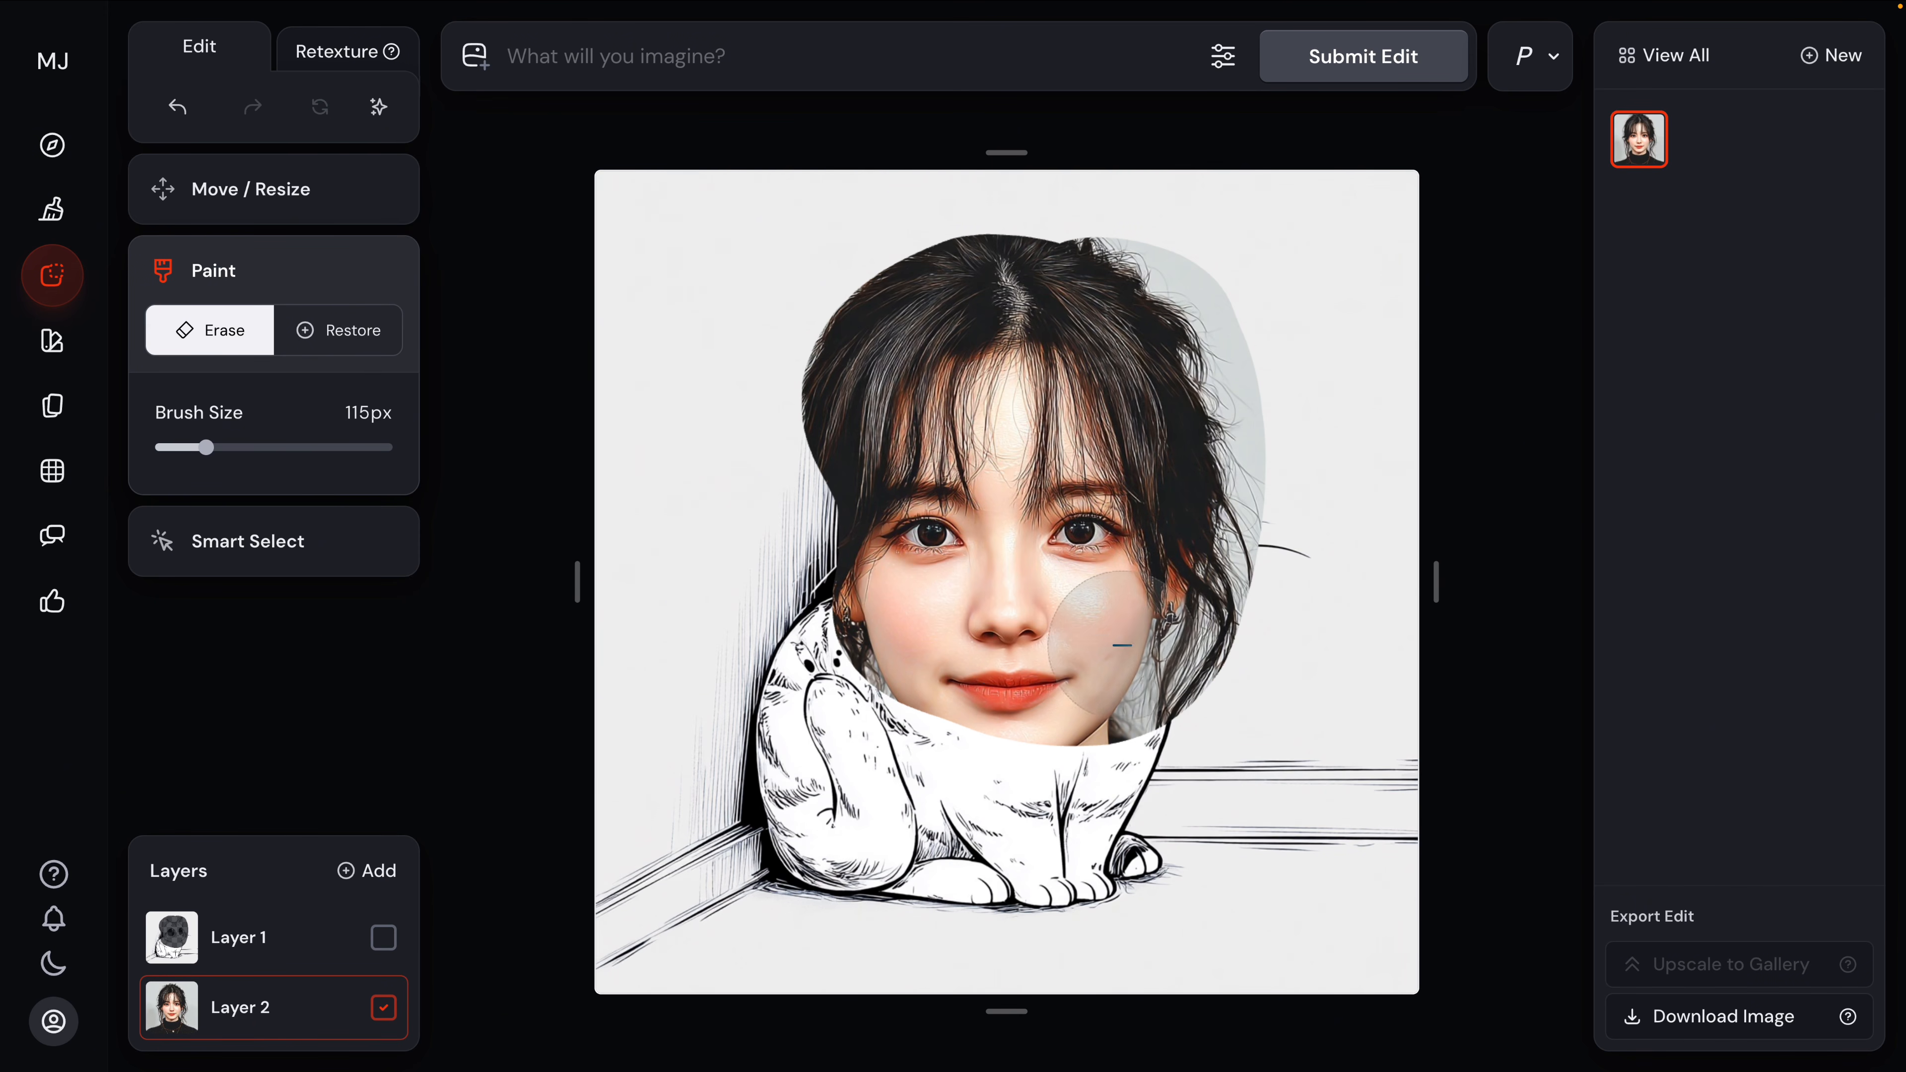
{"action": "left_click", "coordinate": [315, 940]}
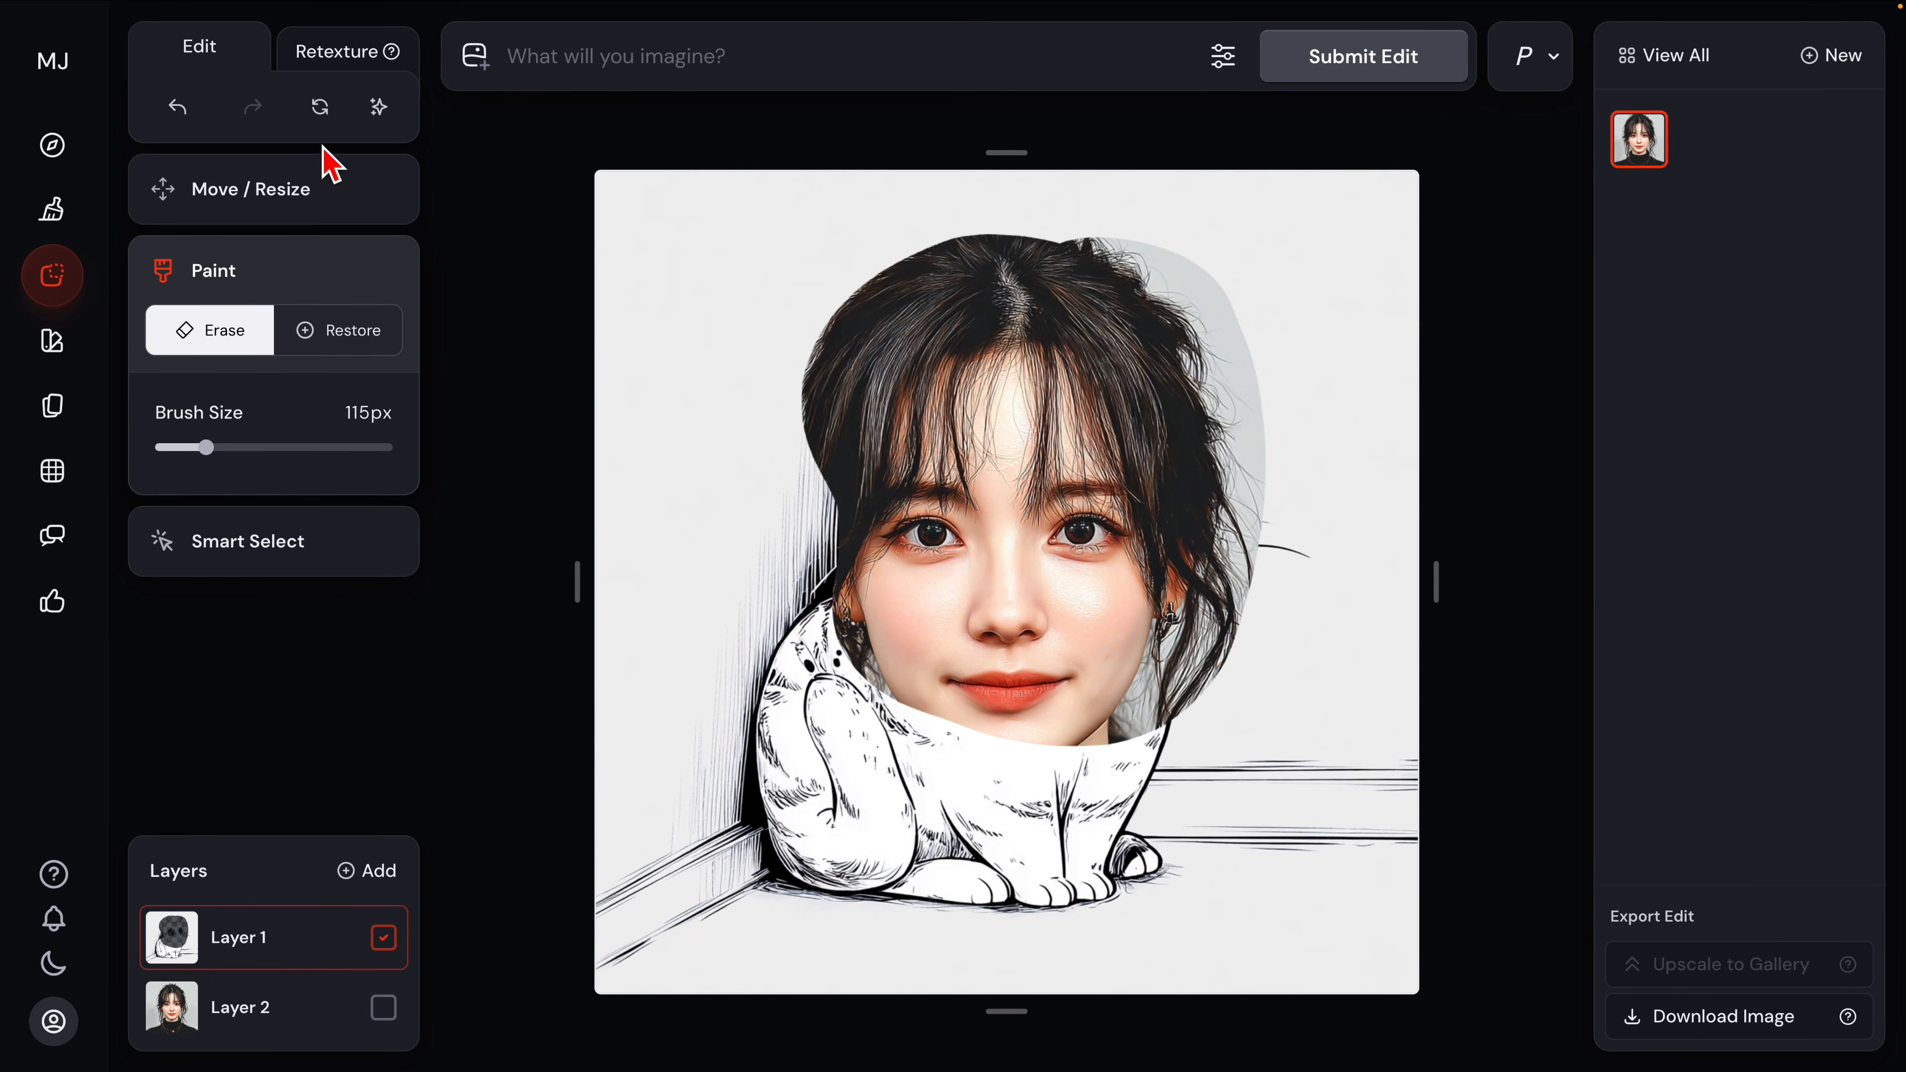
{"action": "left_click", "coordinate": [322, 113]}
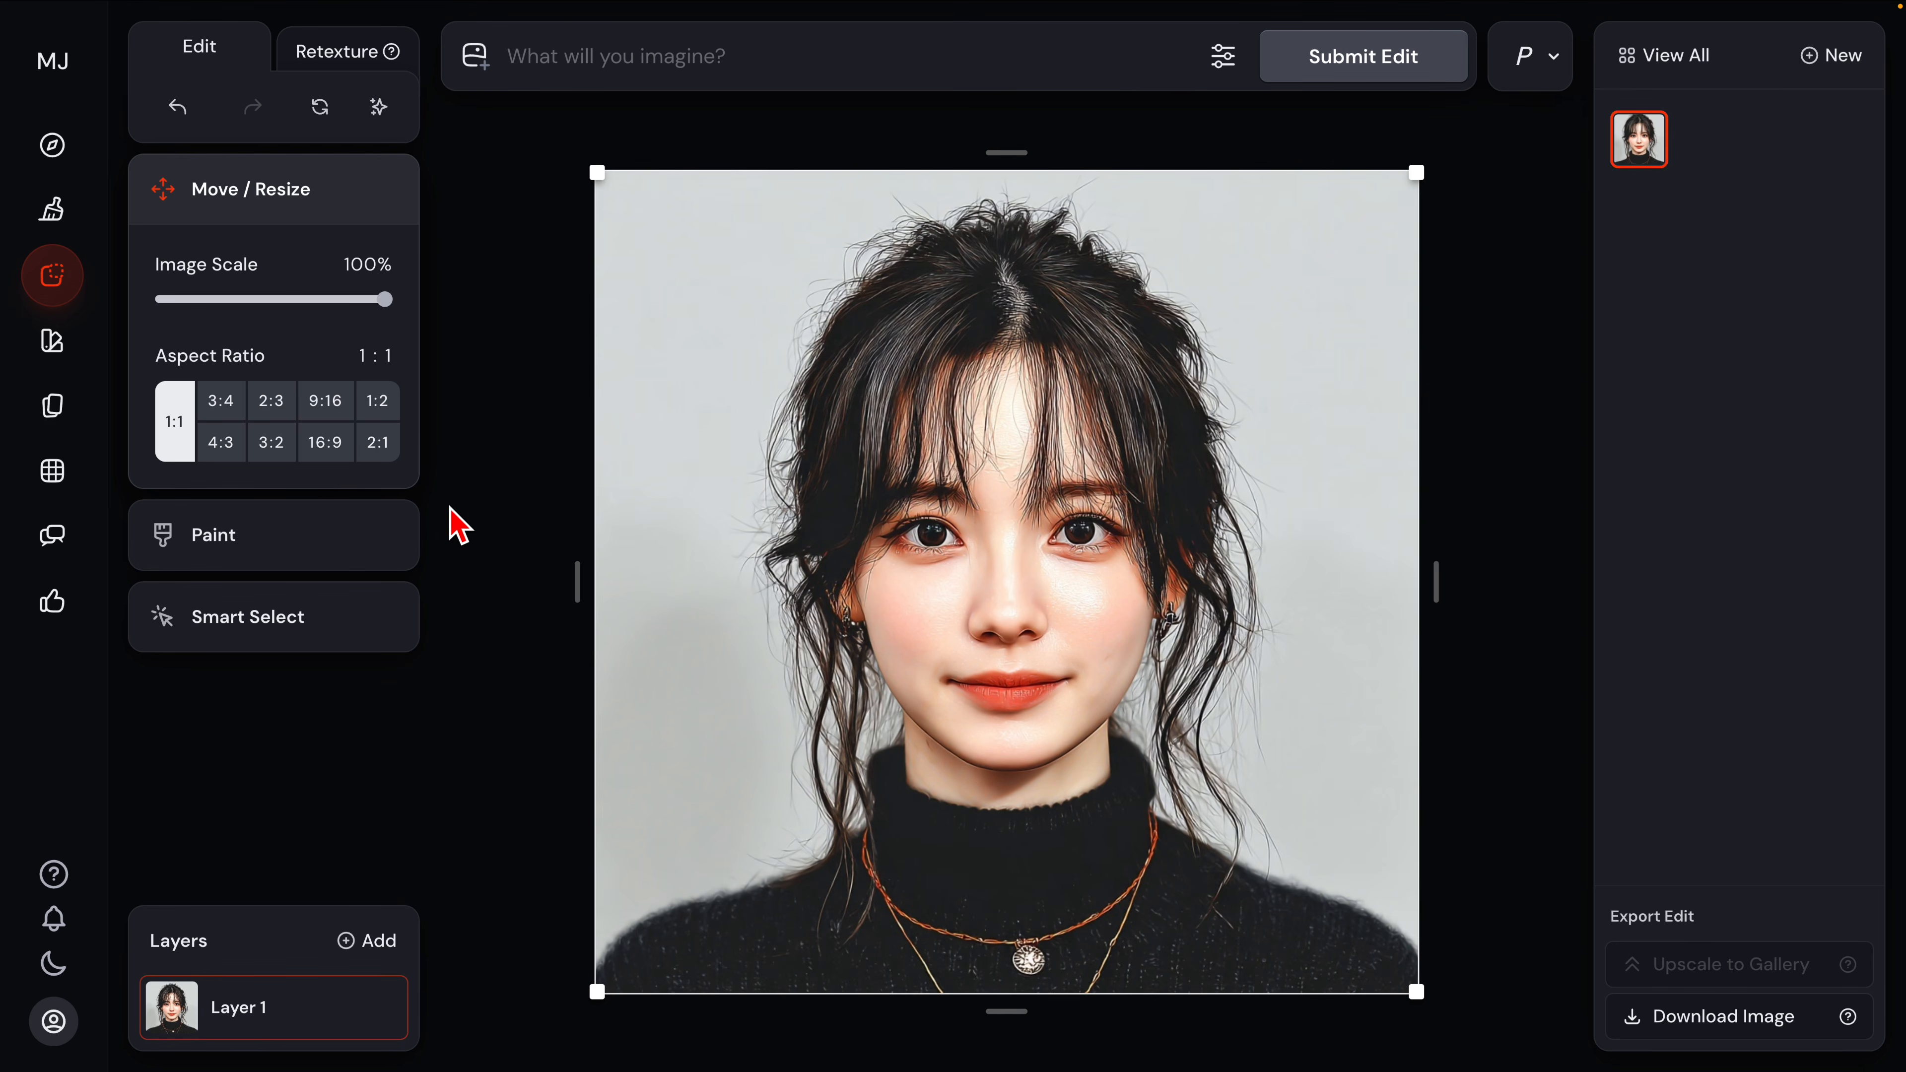
Step: Cycle through the Erase, Restore, Smart Select and Move / Resize tools, ending on Paint in Erase mode
{"action": "key", "text": "e"}
{"action": "key", "text": "r"}
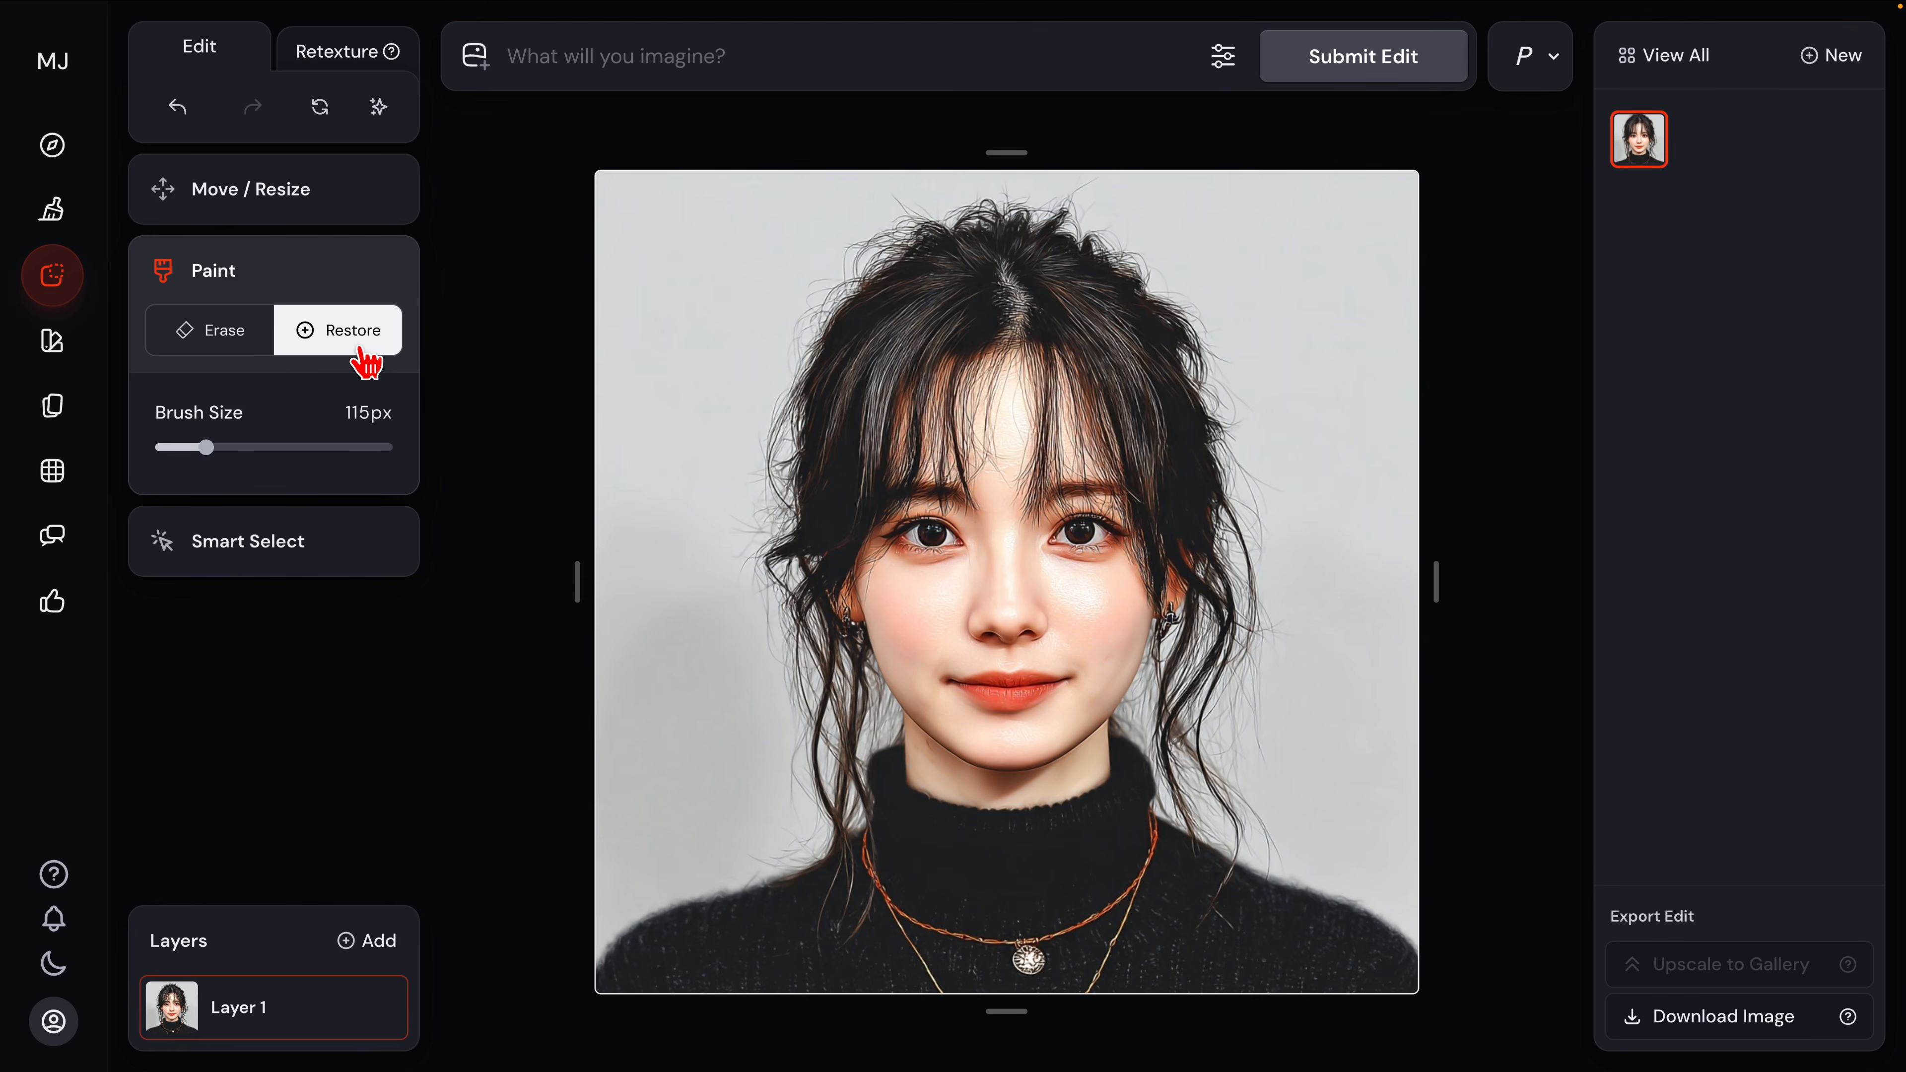
{"action": "key", "text": "s"}
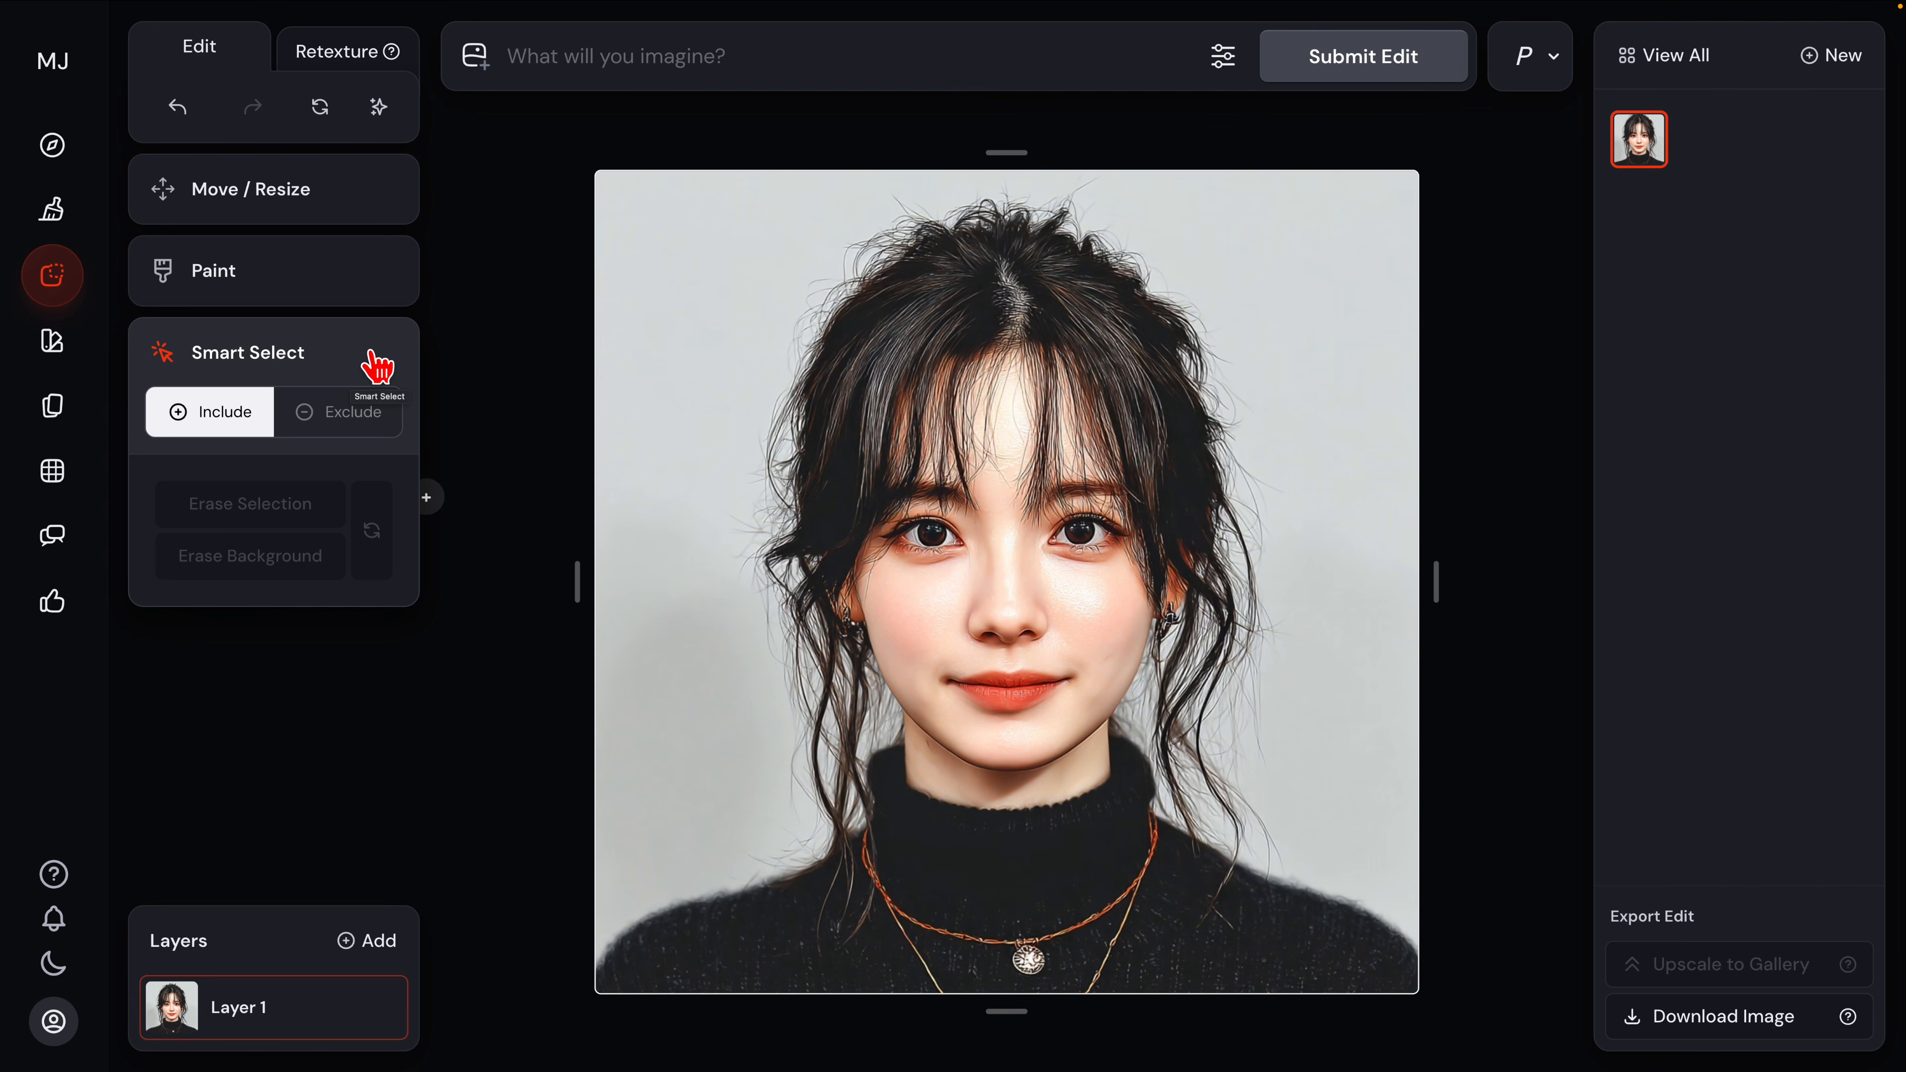
{"action": "key", "text": "m"}
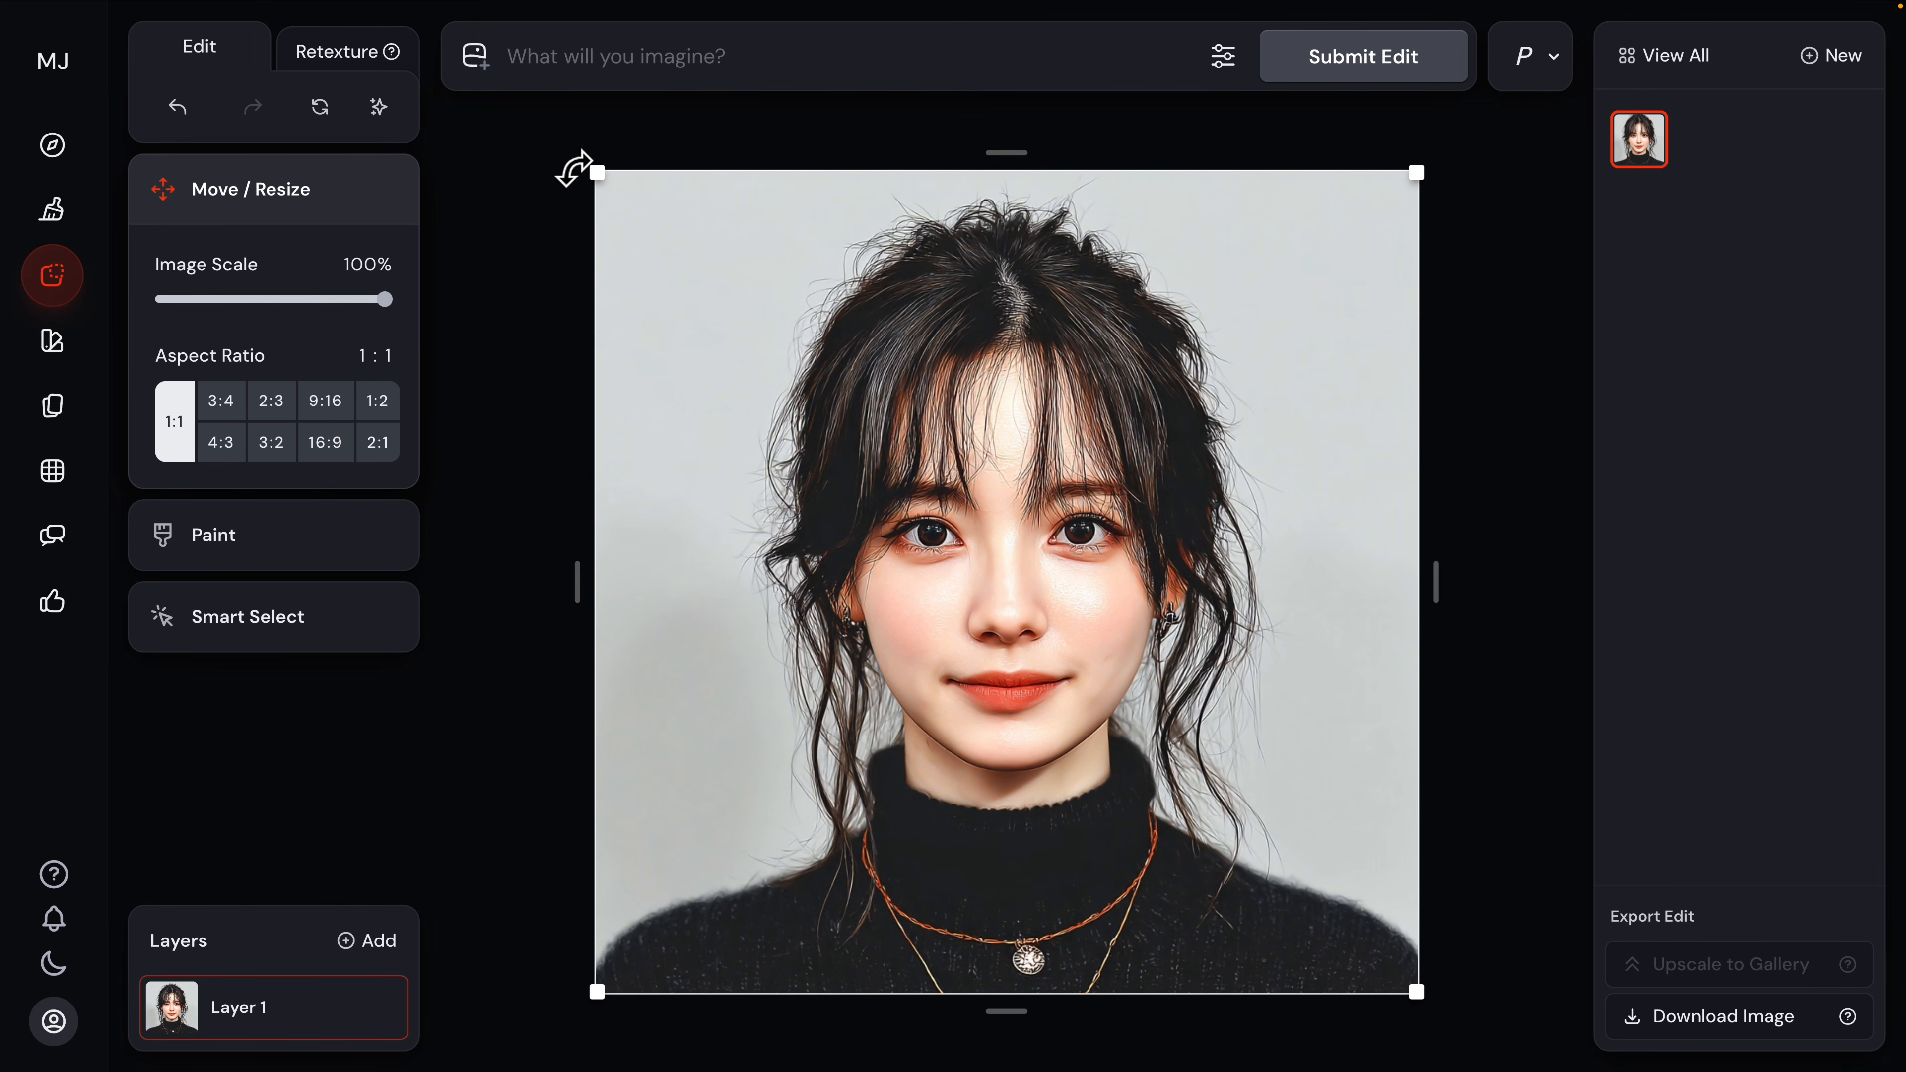
{"action": "mouse_move", "coordinate": [592, 175]}
{"action": "left_mouse_down"}
{"action": "mouse_move", "coordinate": [629, 222]}
{"action": "mouse_move", "coordinate": [579, 187]}
{"action": "left_mouse_up"}
{"action": "key", "text": "p"}
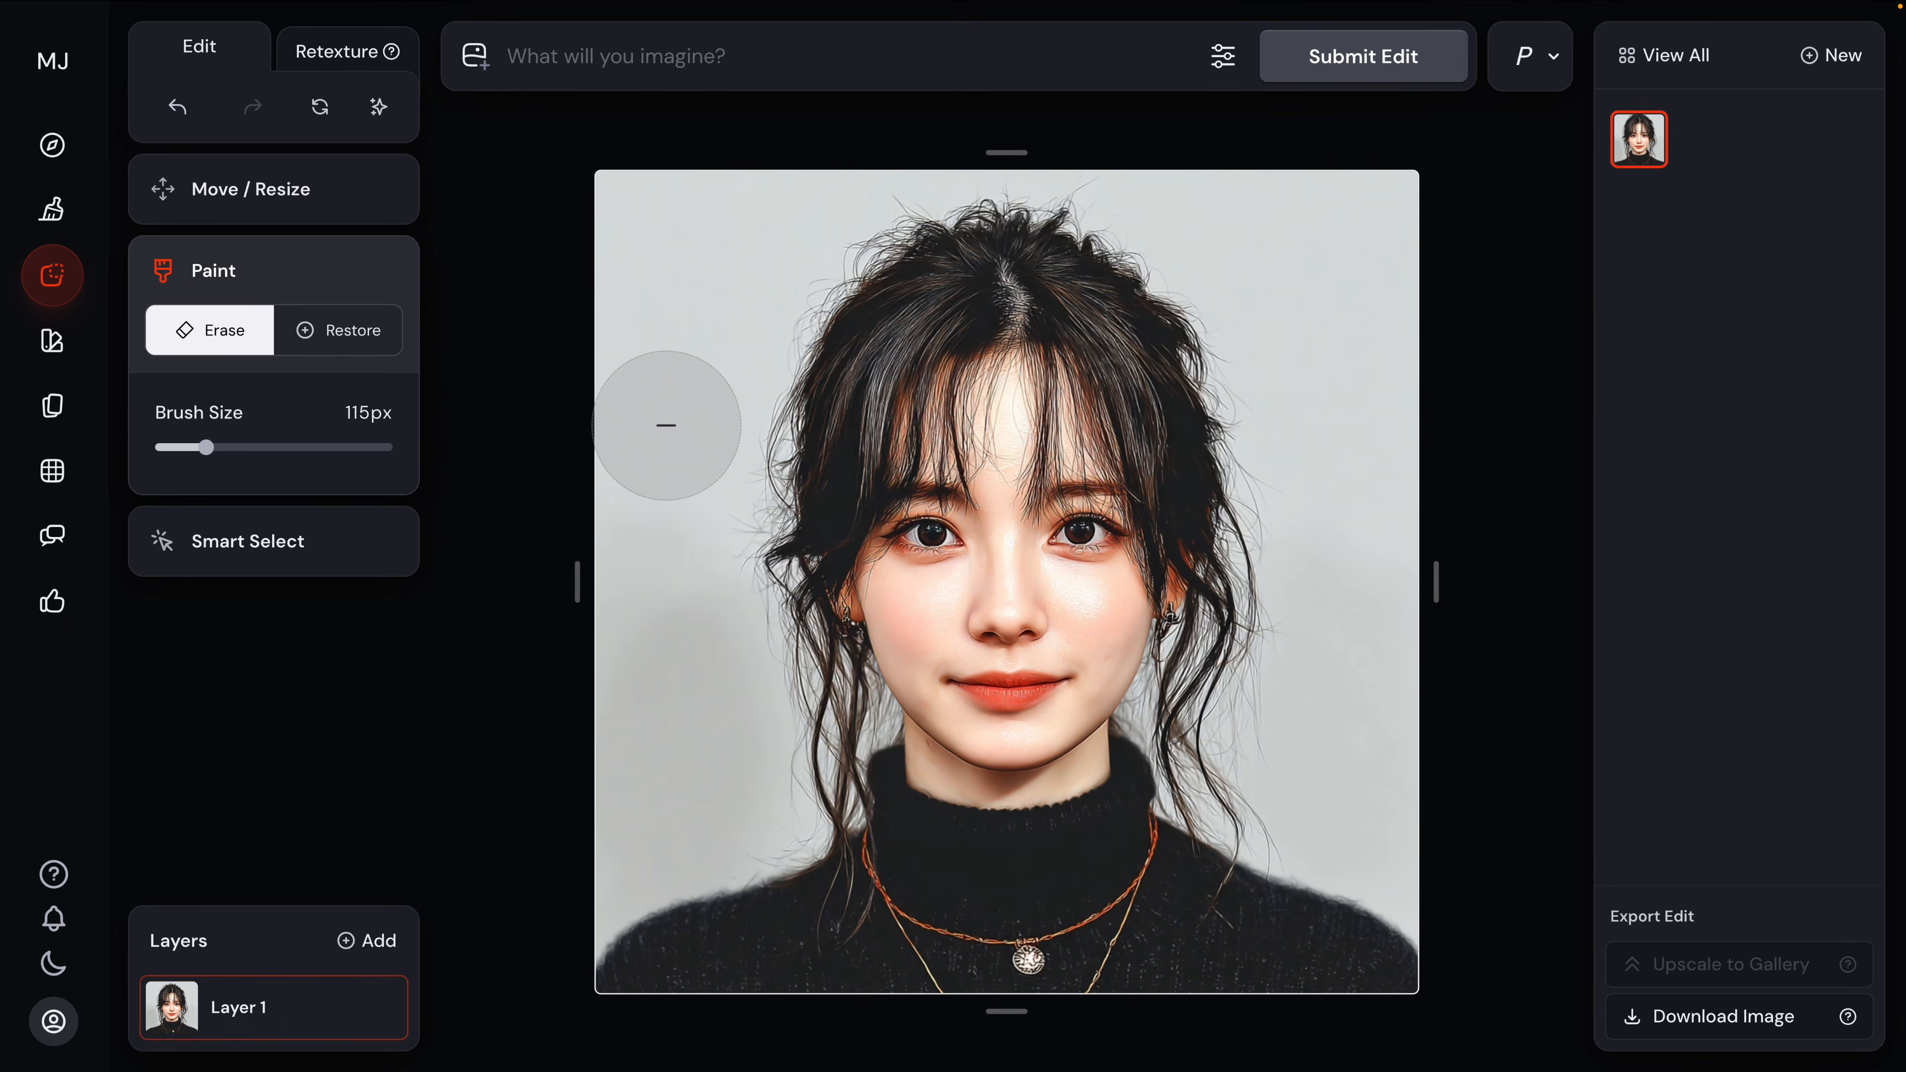
Step: Scale the portrait down, back up and down again within the canvas, and reset it to its original scale
{"action": "key", "text": "ctrl+minus"}
{"action": "key", "text": "ctrl+minus"}
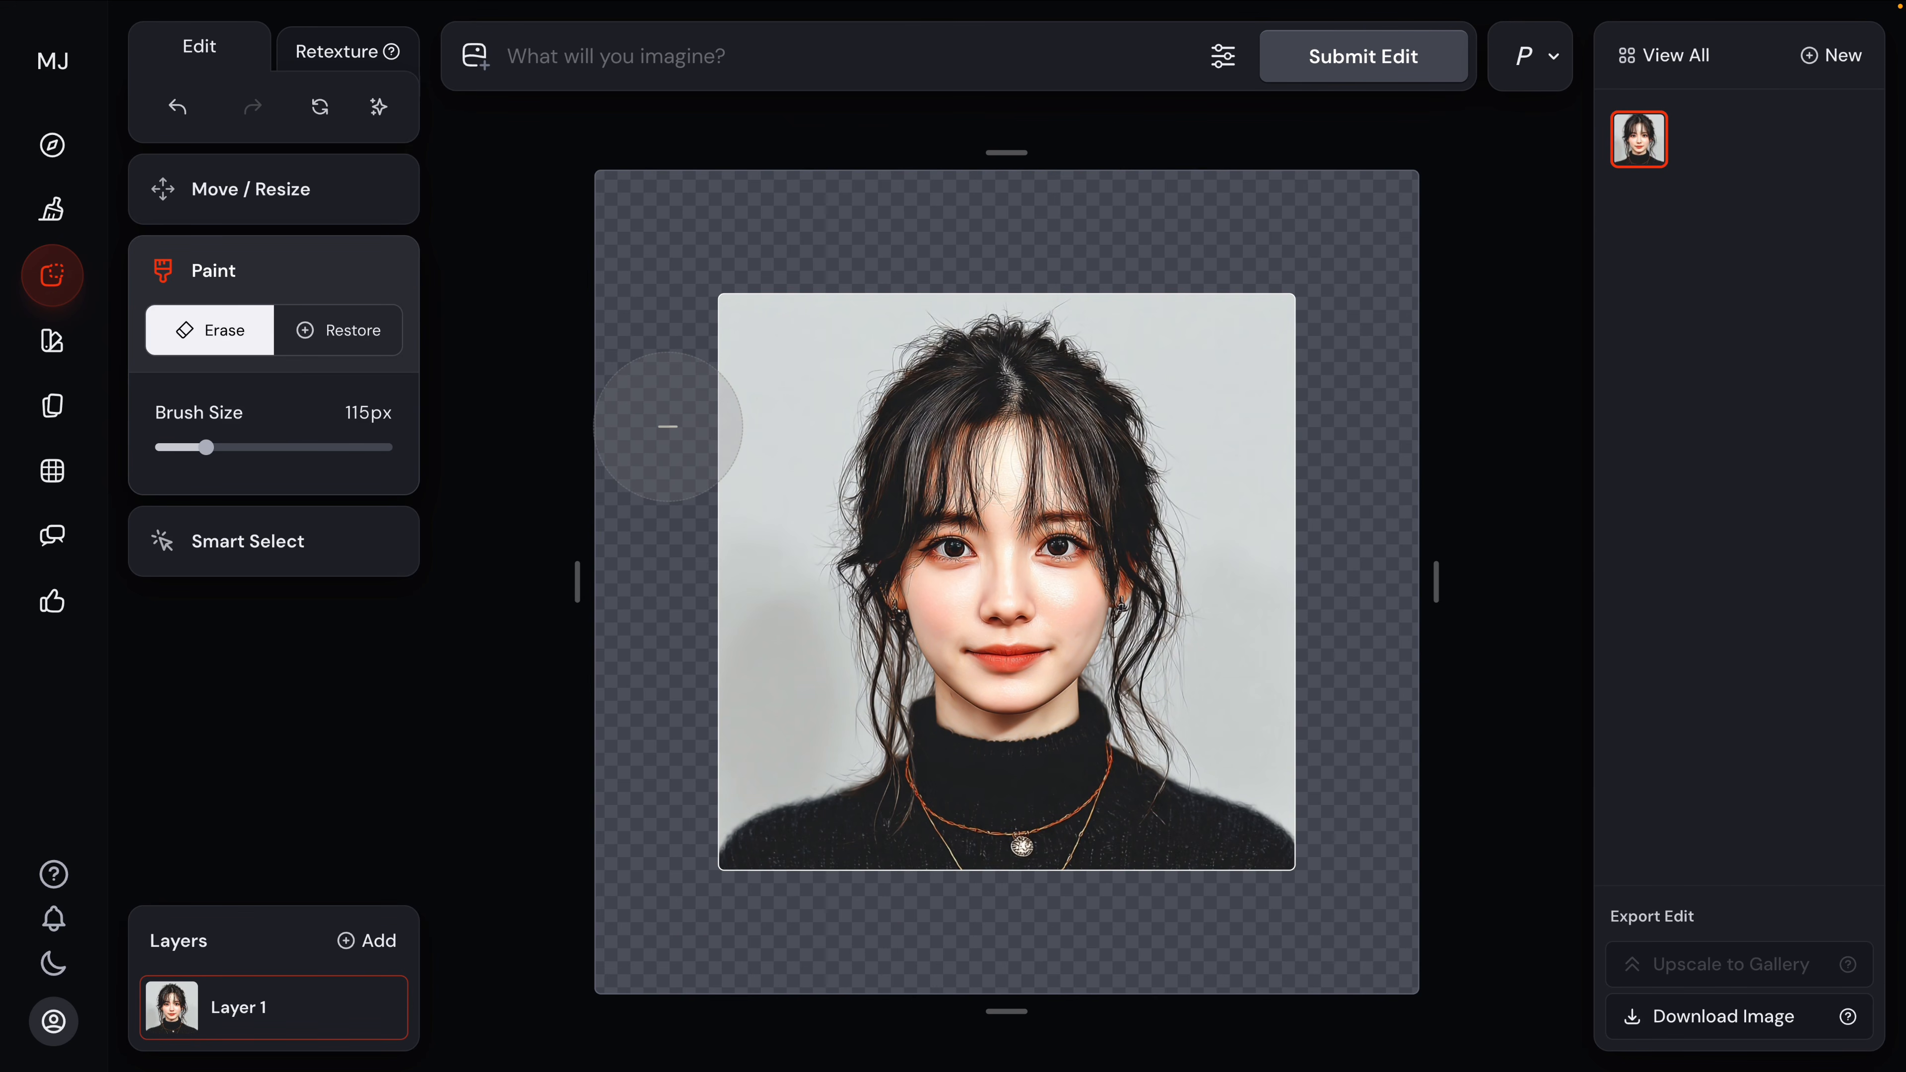
{"action": "key", "text": "ctrl+plus"}
{"action": "key", "text": "ctrl+plus"}
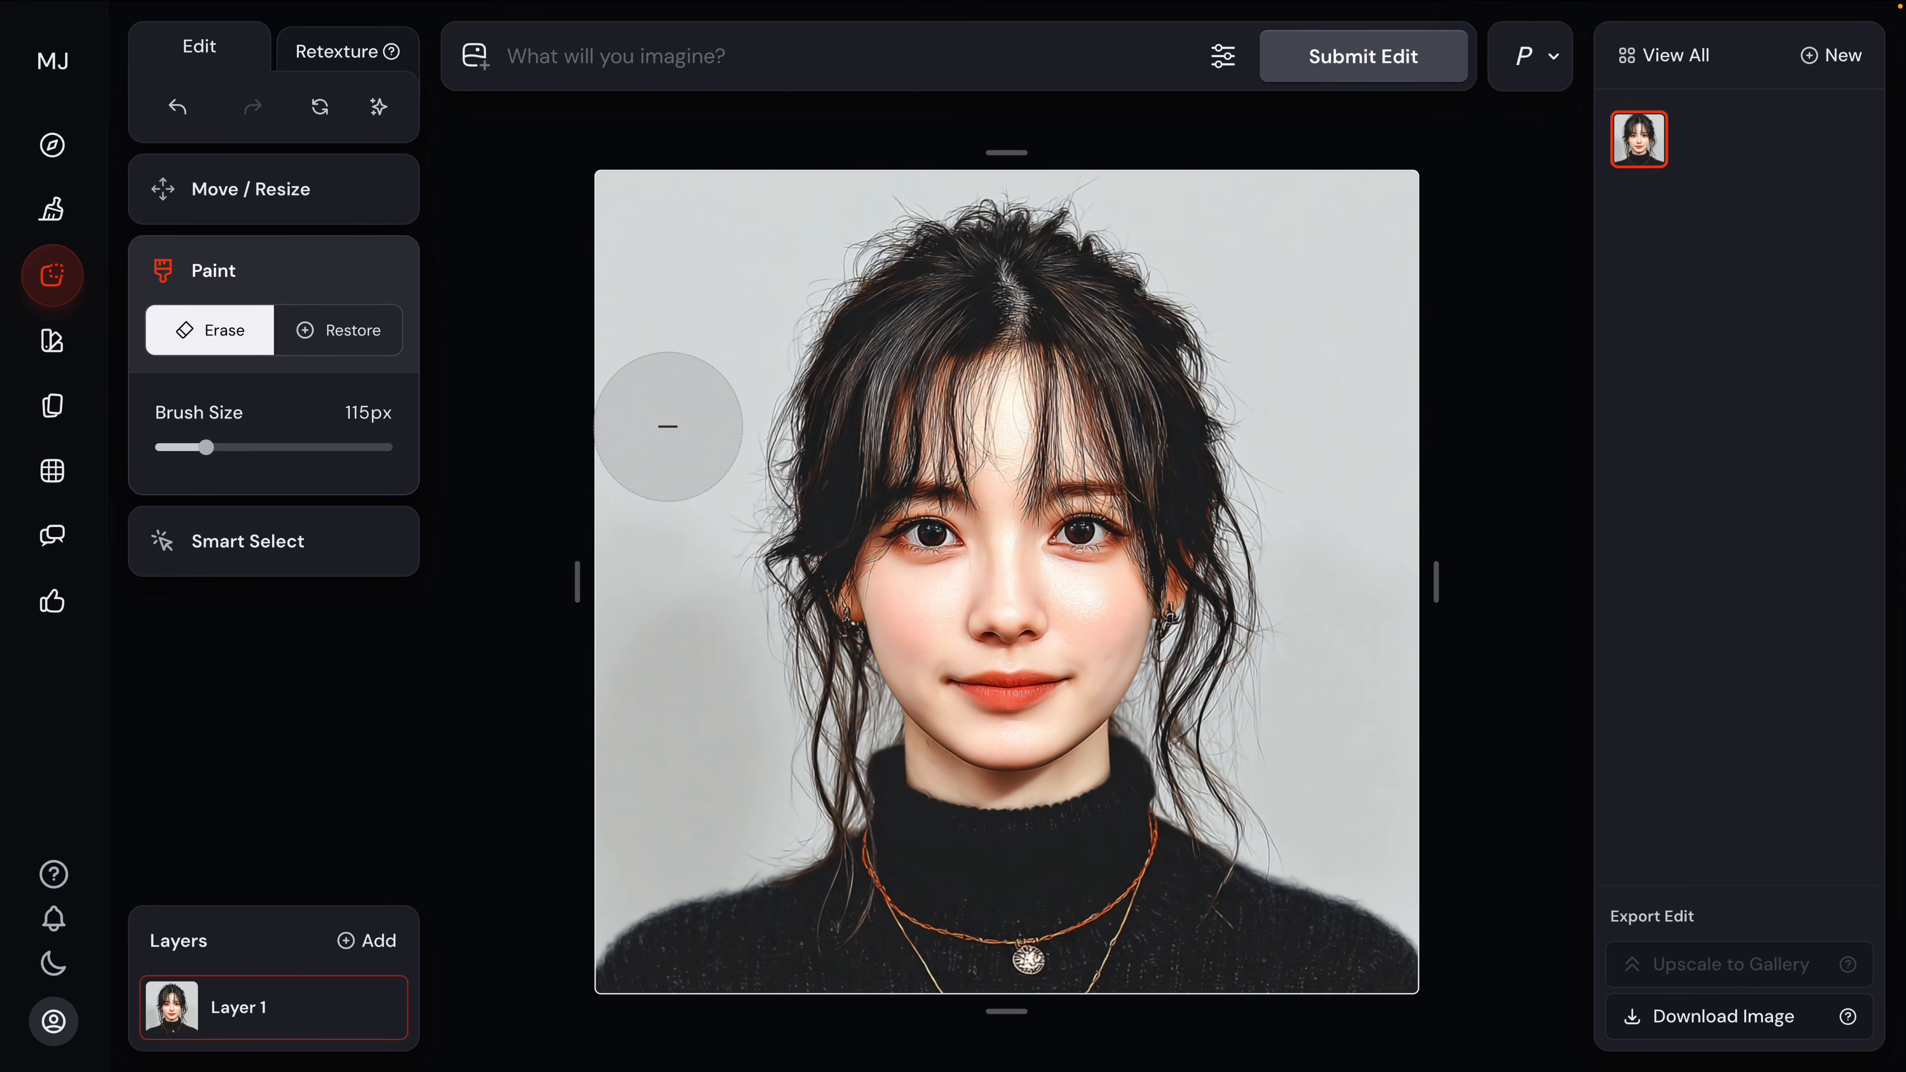
{"action": "key", "text": "ctrl+minus"}
{"action": "key", "text": "ctrl+minus"}
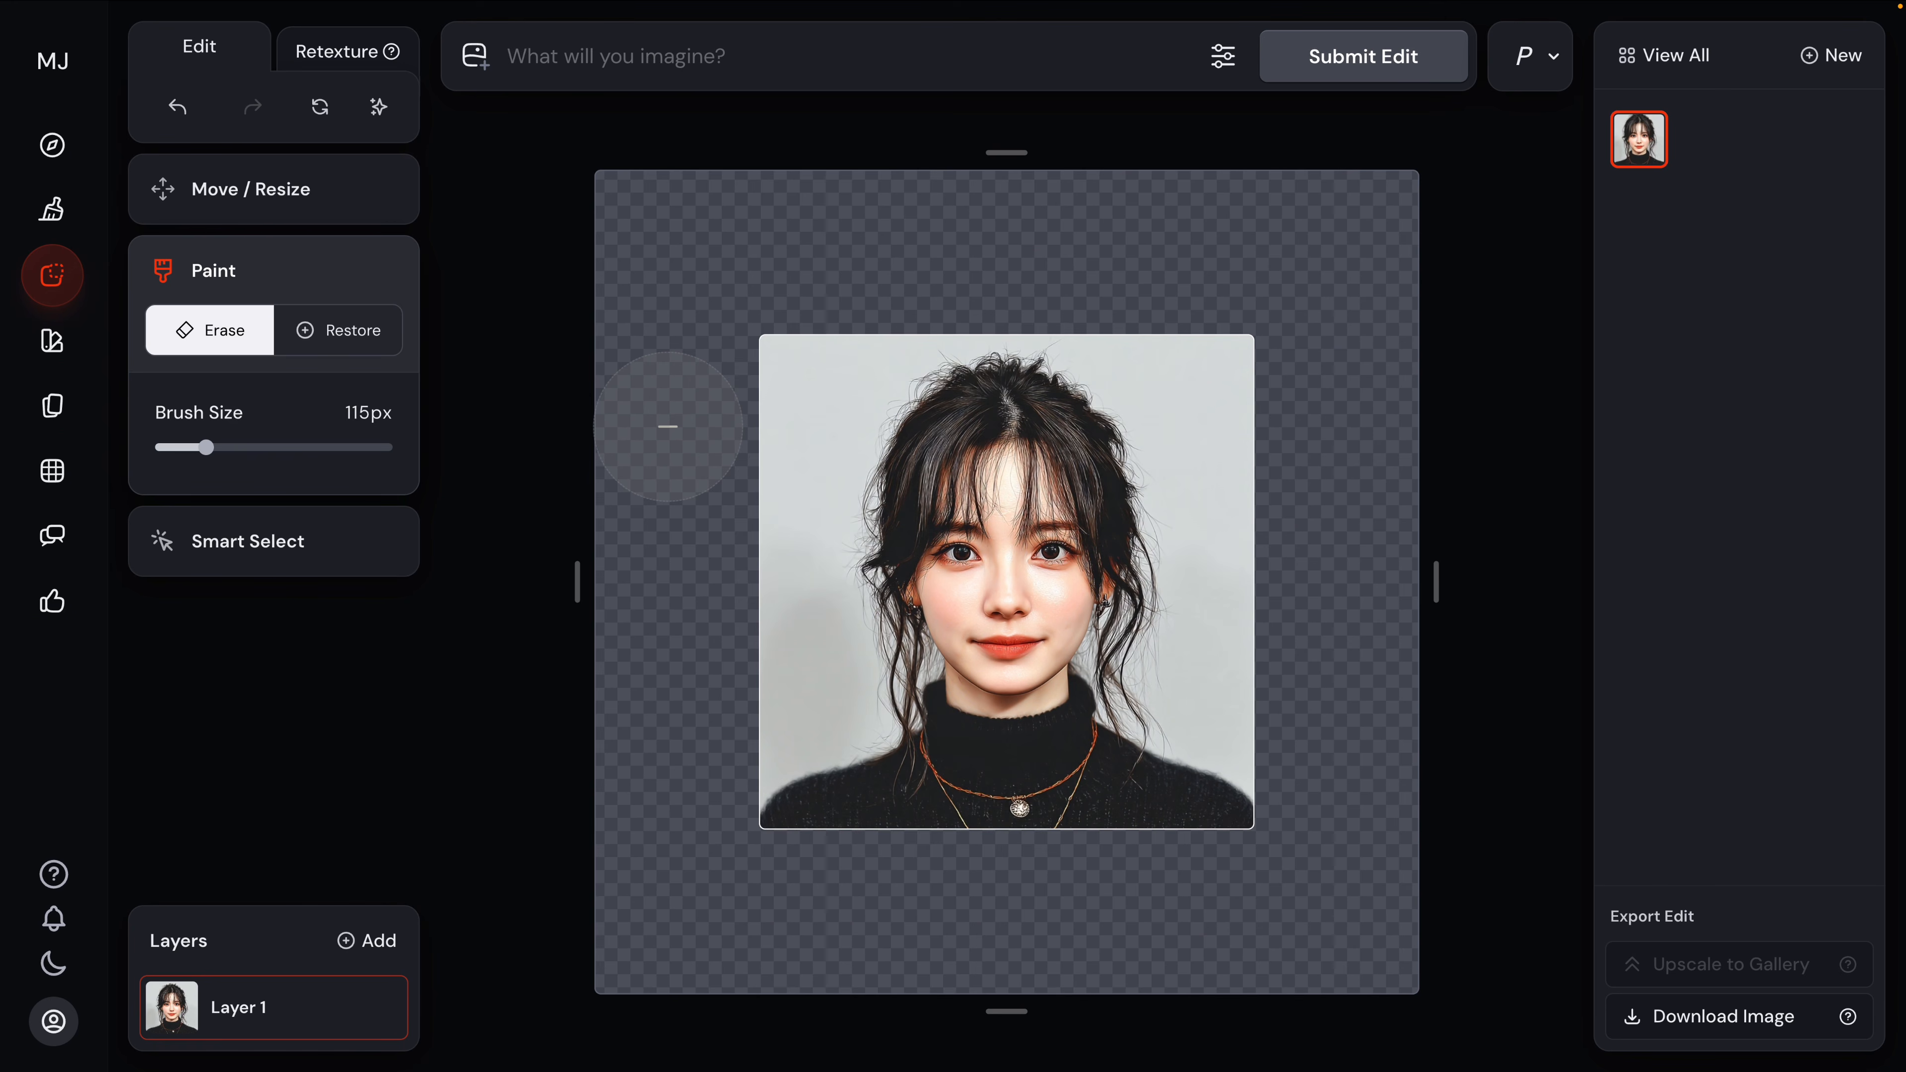
{"action": "key", "text": "ctrl+0"}
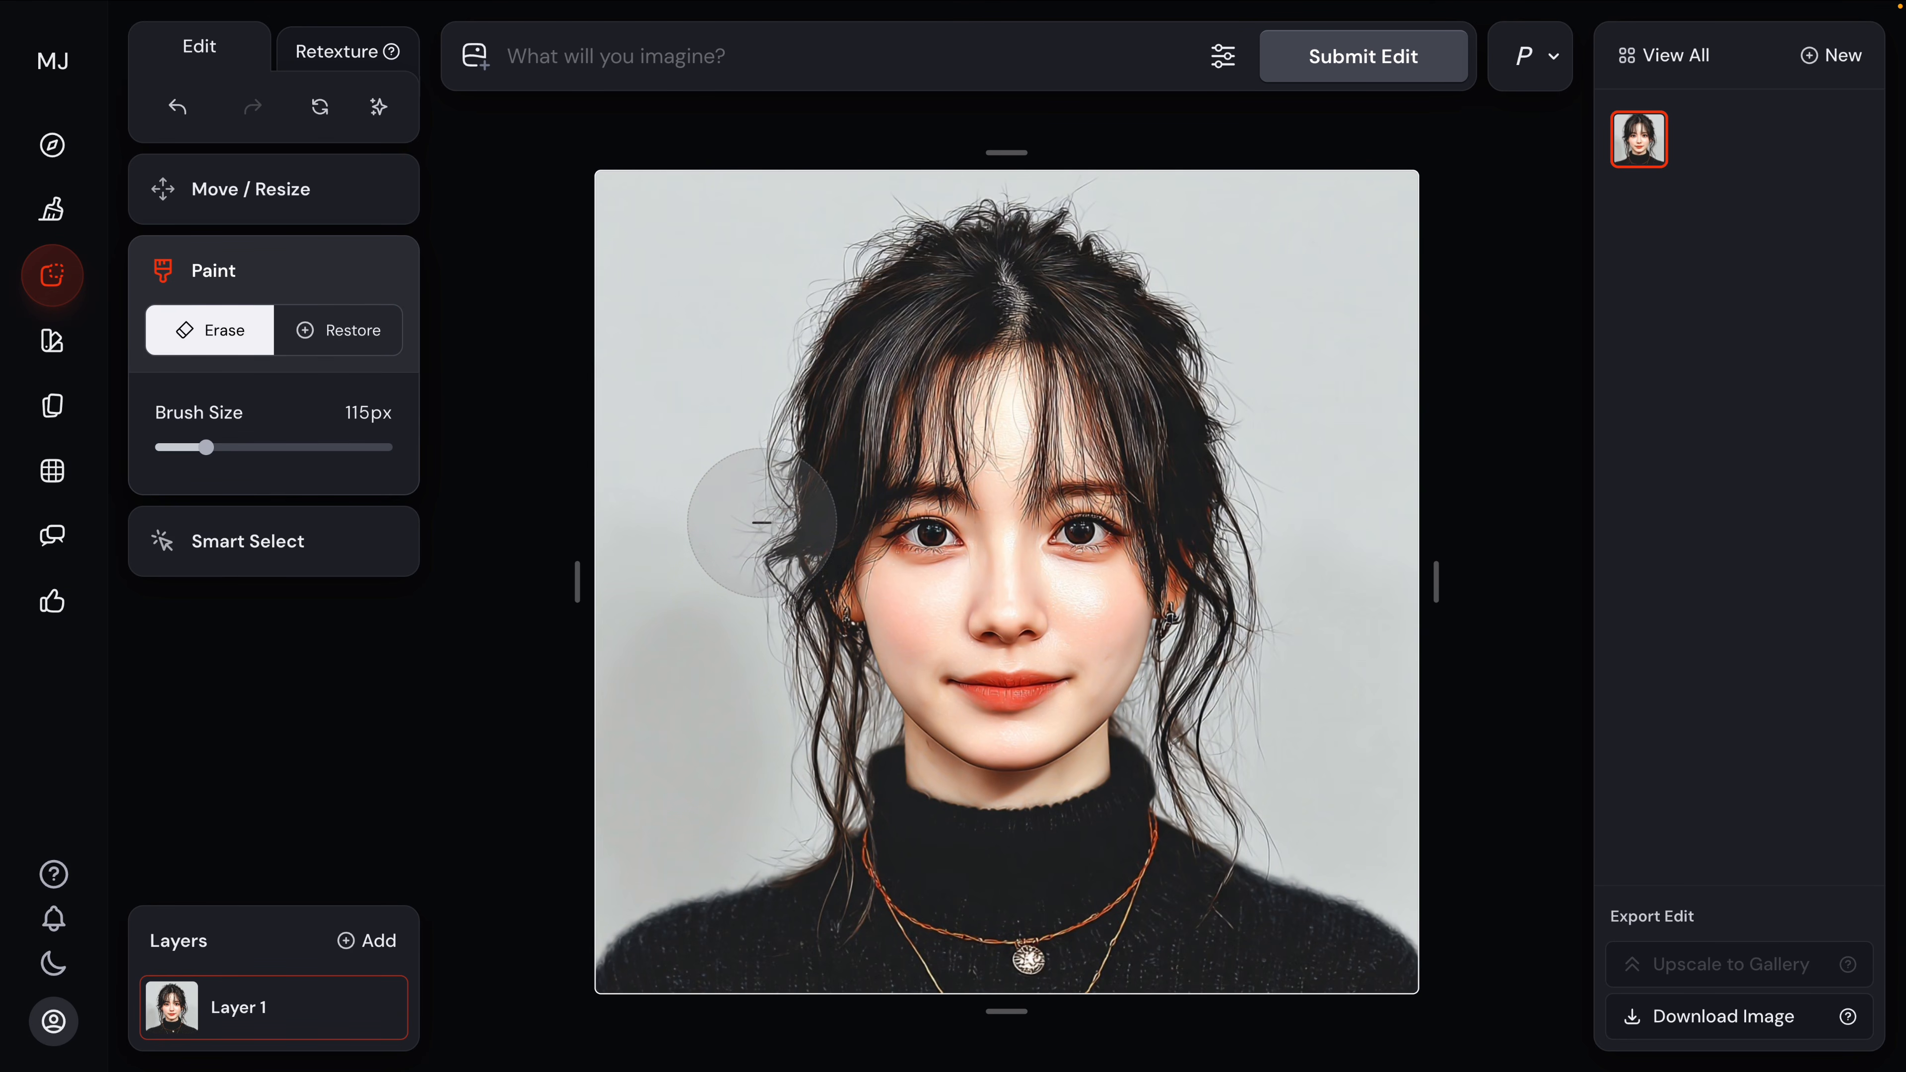
Step: Try Erase brush sizes of 15 px and 380 px, and set the brush size to 154 px
{"action": "scroll", "coordinate": [803, 535], "scroll_direction": "up", "scroll_amount": 10}
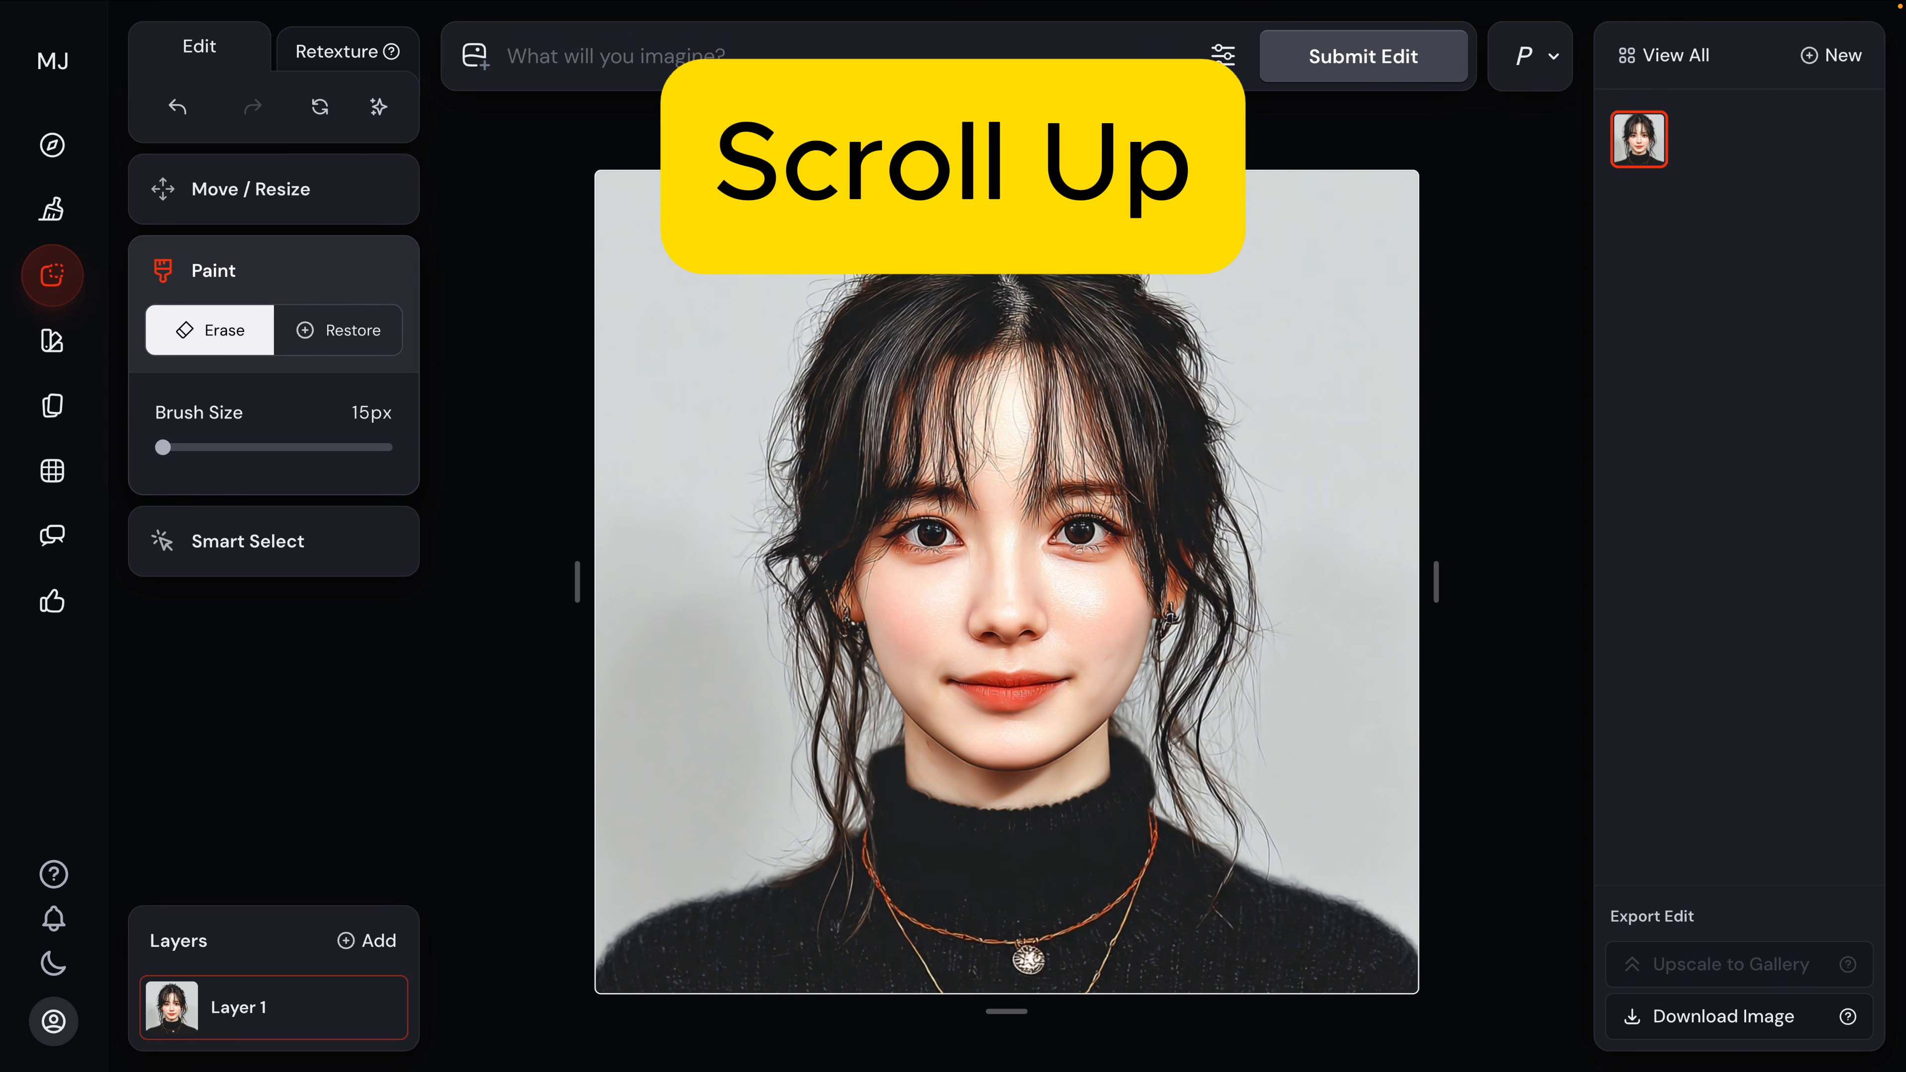
{"action": "scroll", "coordinate": [790, 517], "scroll_direction": "down", "scroll_amount": 15}
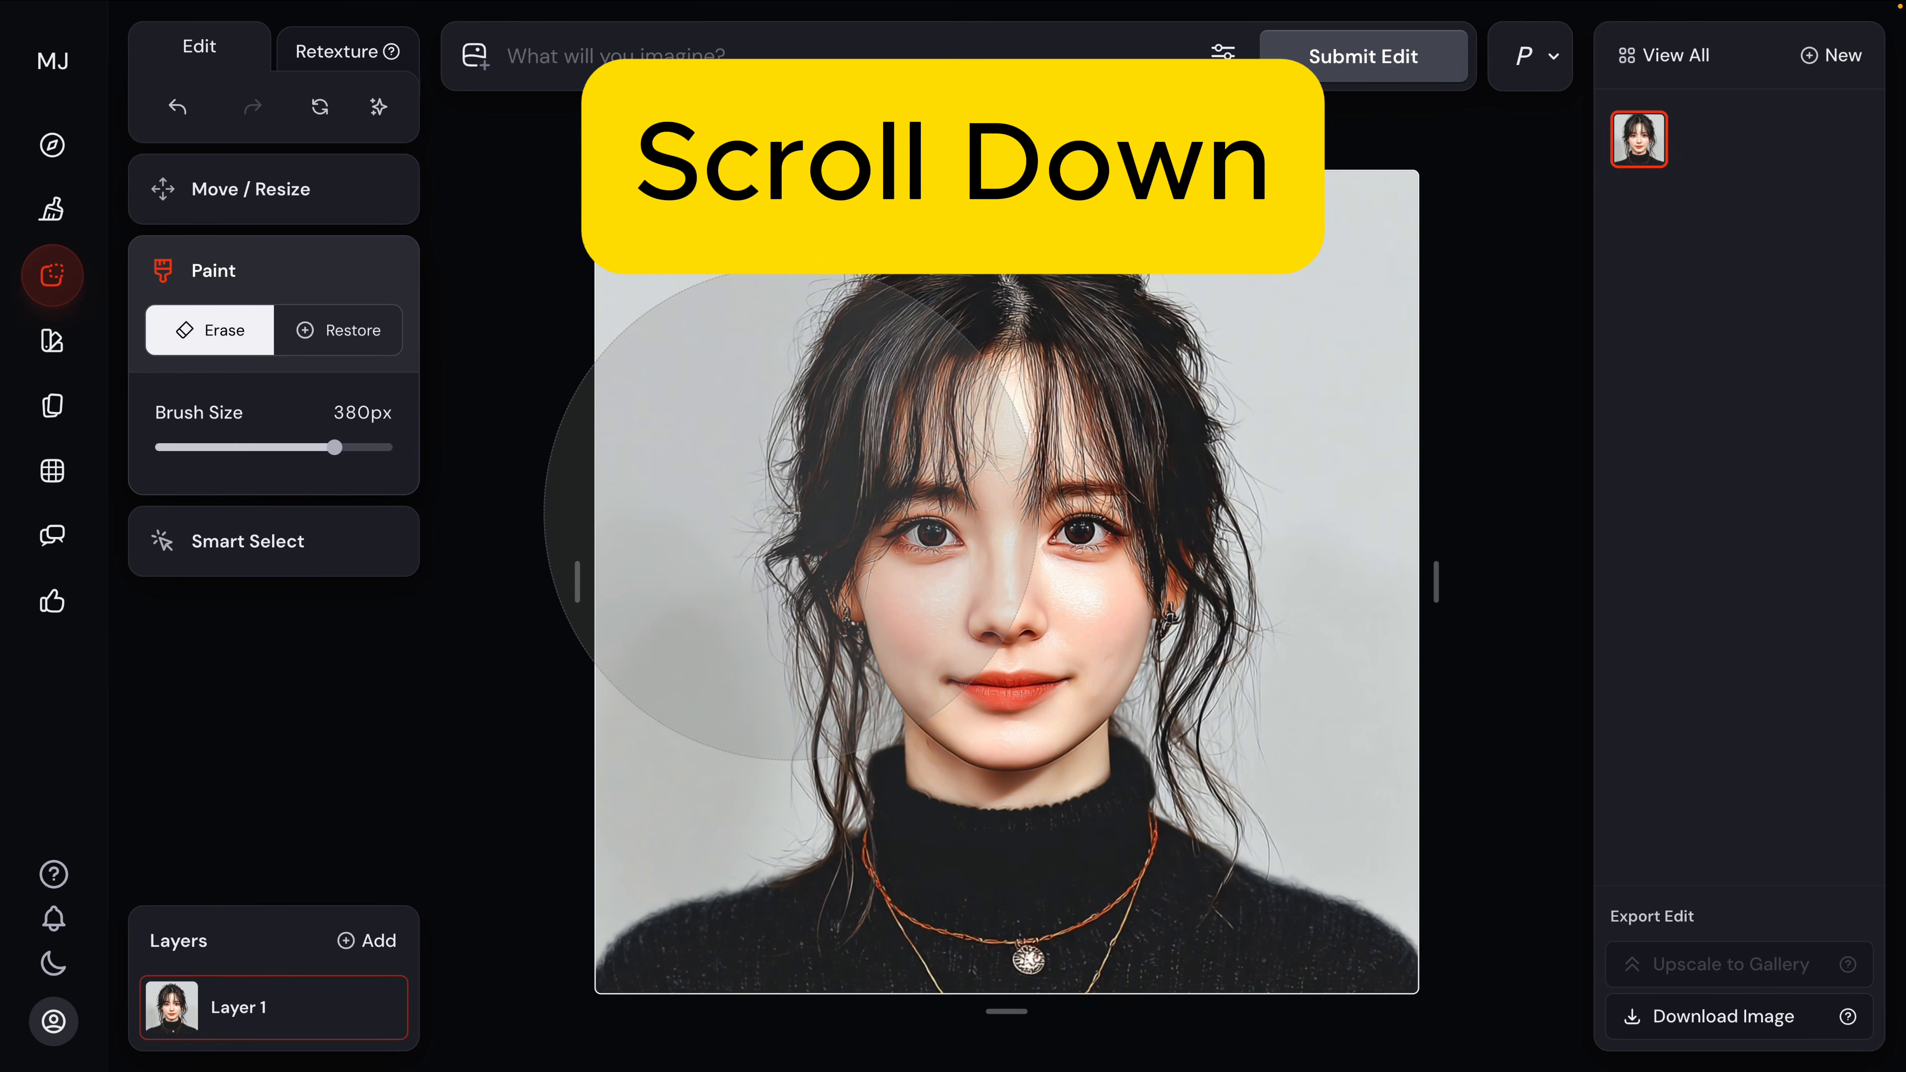
{"action": "scroll", "coordinate": [790, 516], "scroll_direction": "up", "scroll_amount": 10}
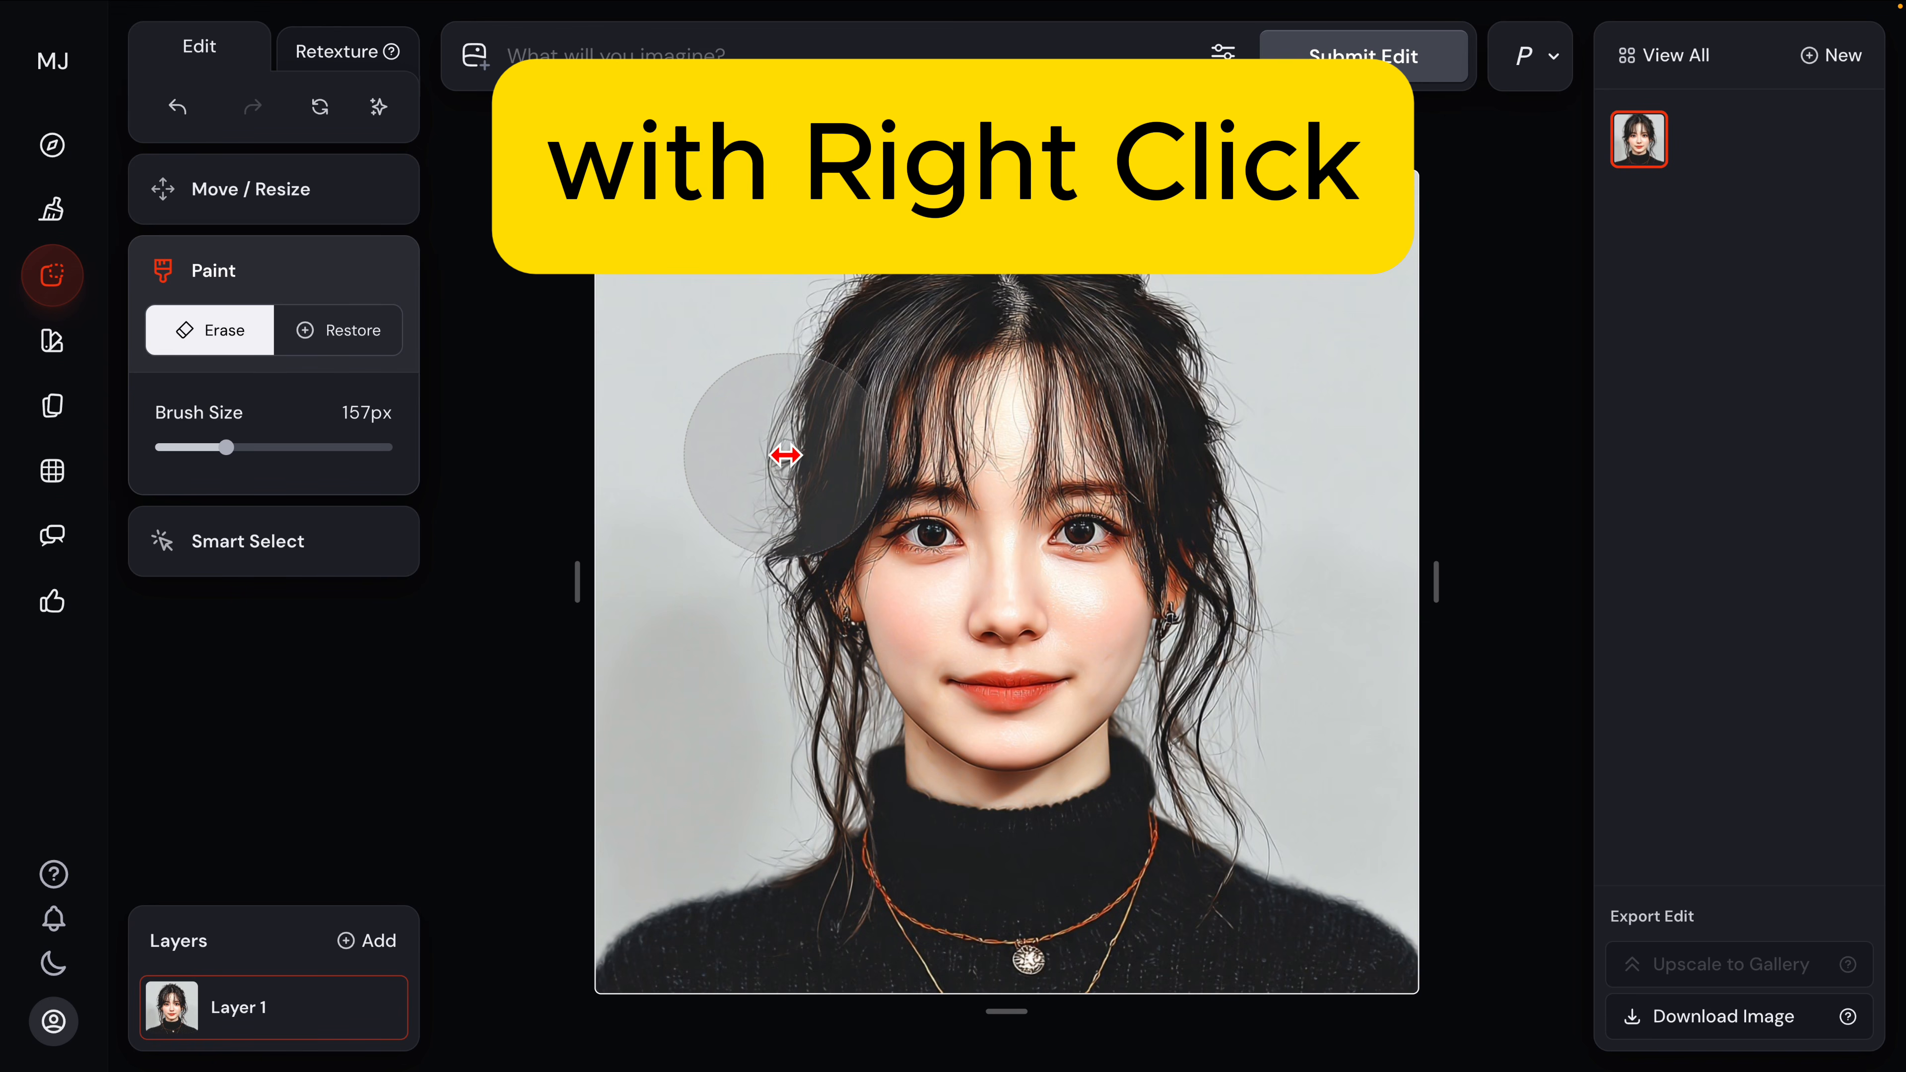
{"action": "mouse_move", "coordinate": [785, 454]}
{"action": "left_mouse_down"}
{"action": "mouse_move", "coordinate": [1021, 452]}
{"action": "mouse_move", "coordinate": [706, 456]}
{"action": "mouse_move", "coordinate": [783, 456]}
{"action": "mouse_move", "coordinate": [766, 260]}
{"action": "mouse_move", "coordinate": [783, 554]}
{"action": "mouse_move", "coordinate": [783, 472]}
{"action": "mouse_move", "coordinate": [720, 394]}
{"action": "left_mouse_up"}
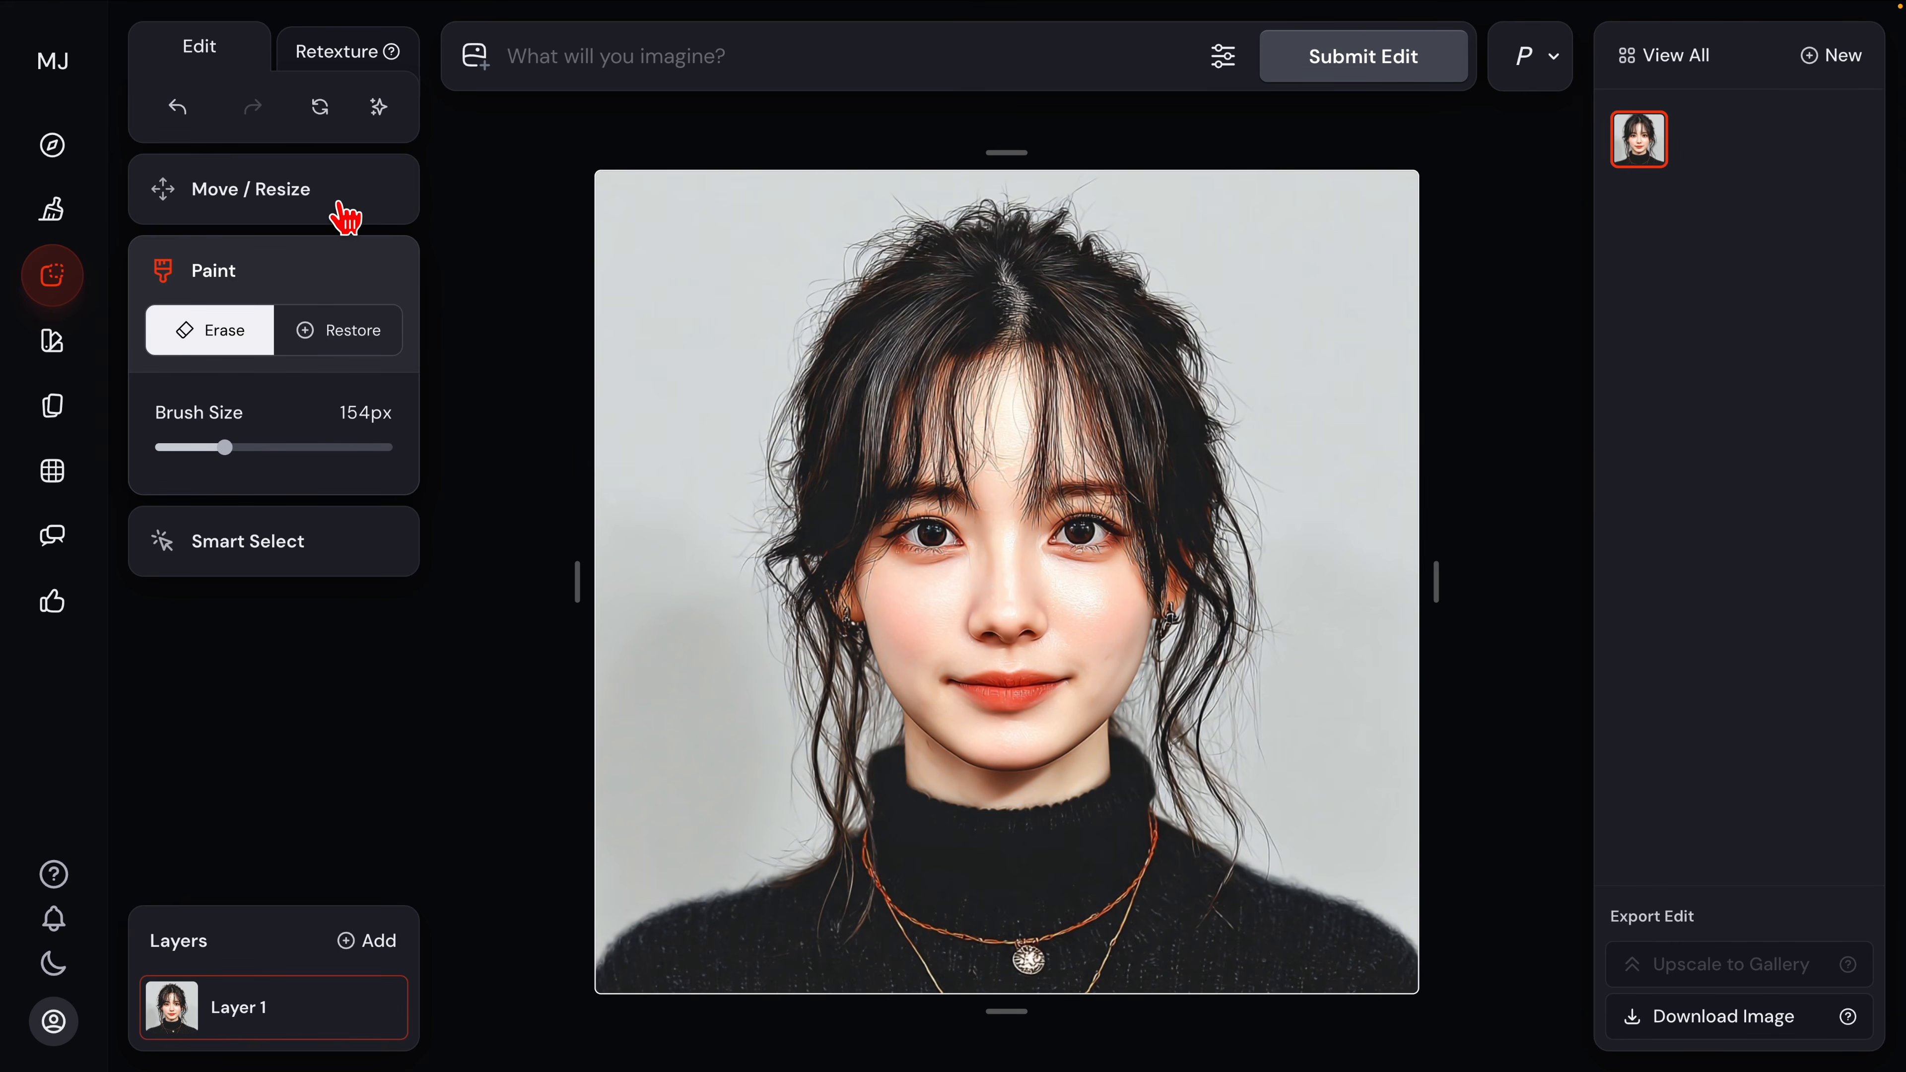
Step: Switch to Move / Resize and back to Paint in Erase mode
{"action": "left_click", "coordinate": [344, 218]}
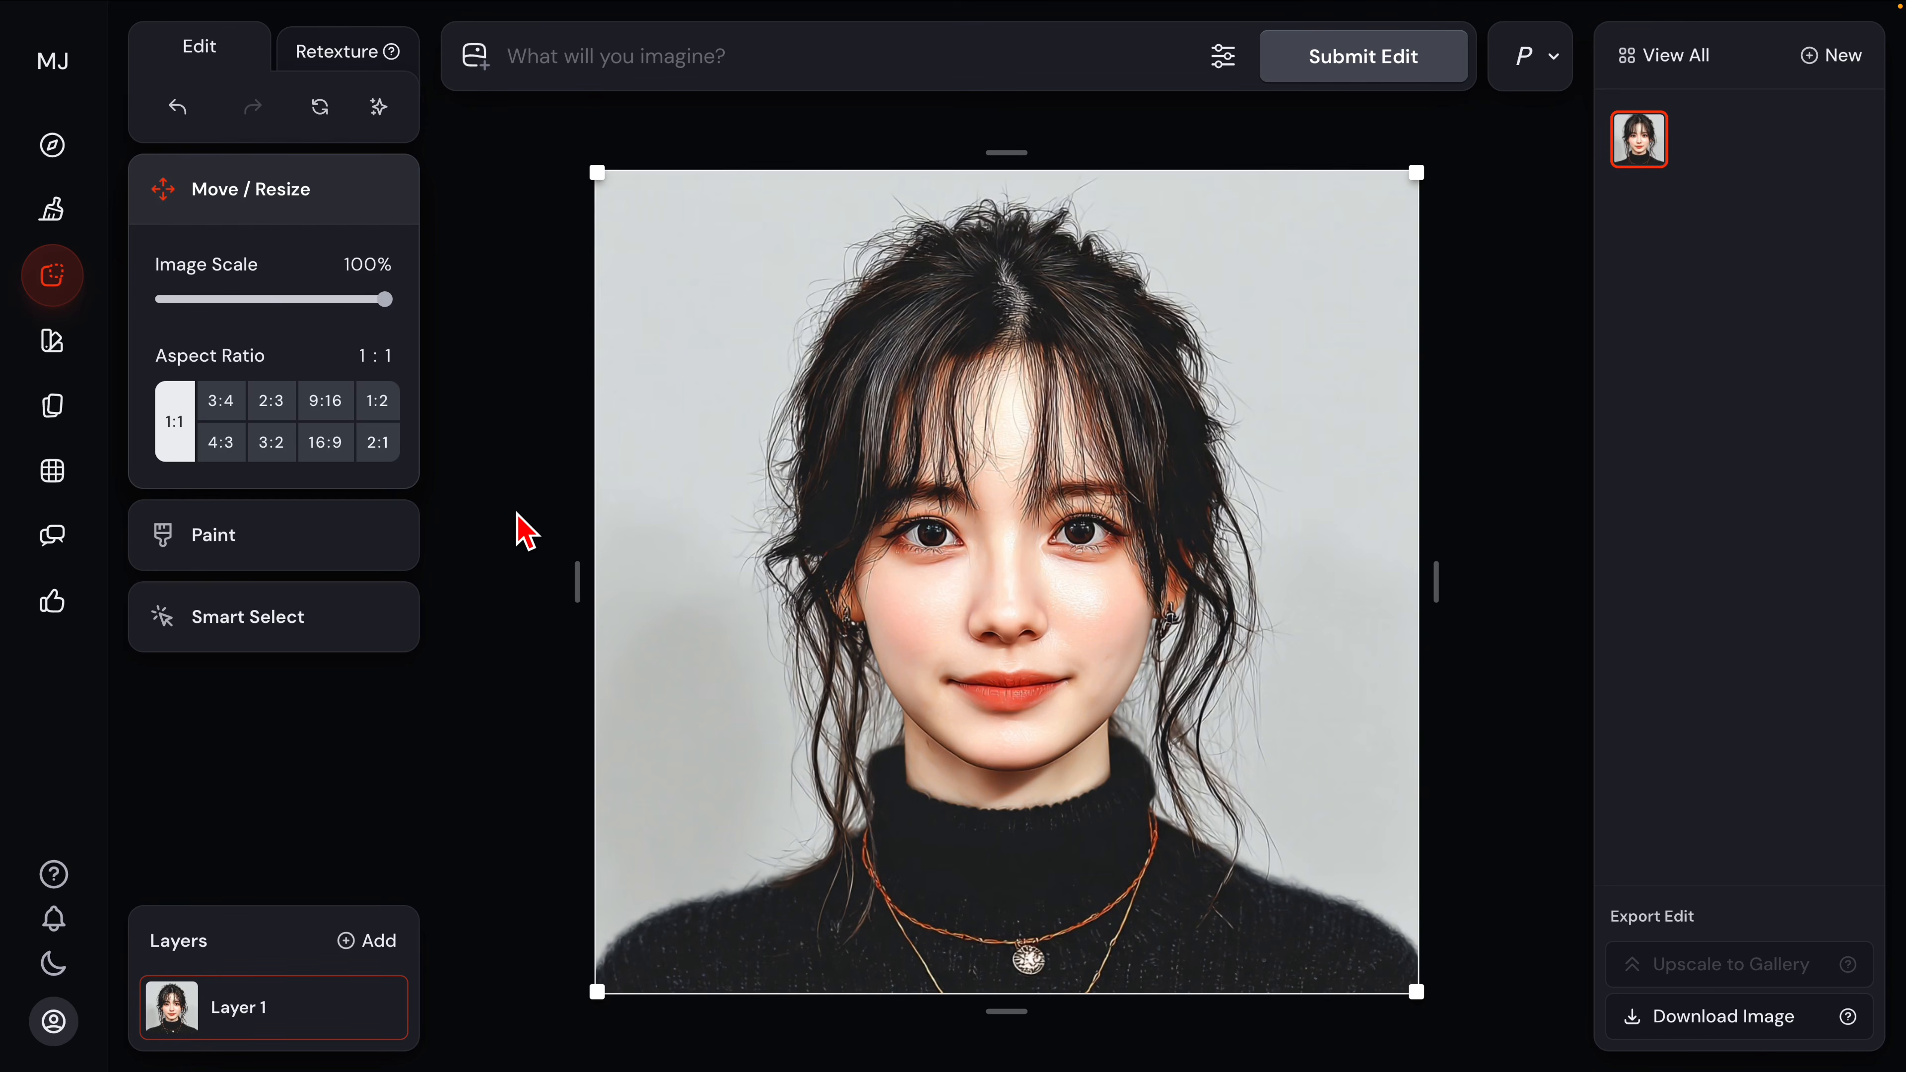
{"action": "left_click", "coordinate": [398, 535]}
{"action": "left_click", "coordinate": [210, 330]}
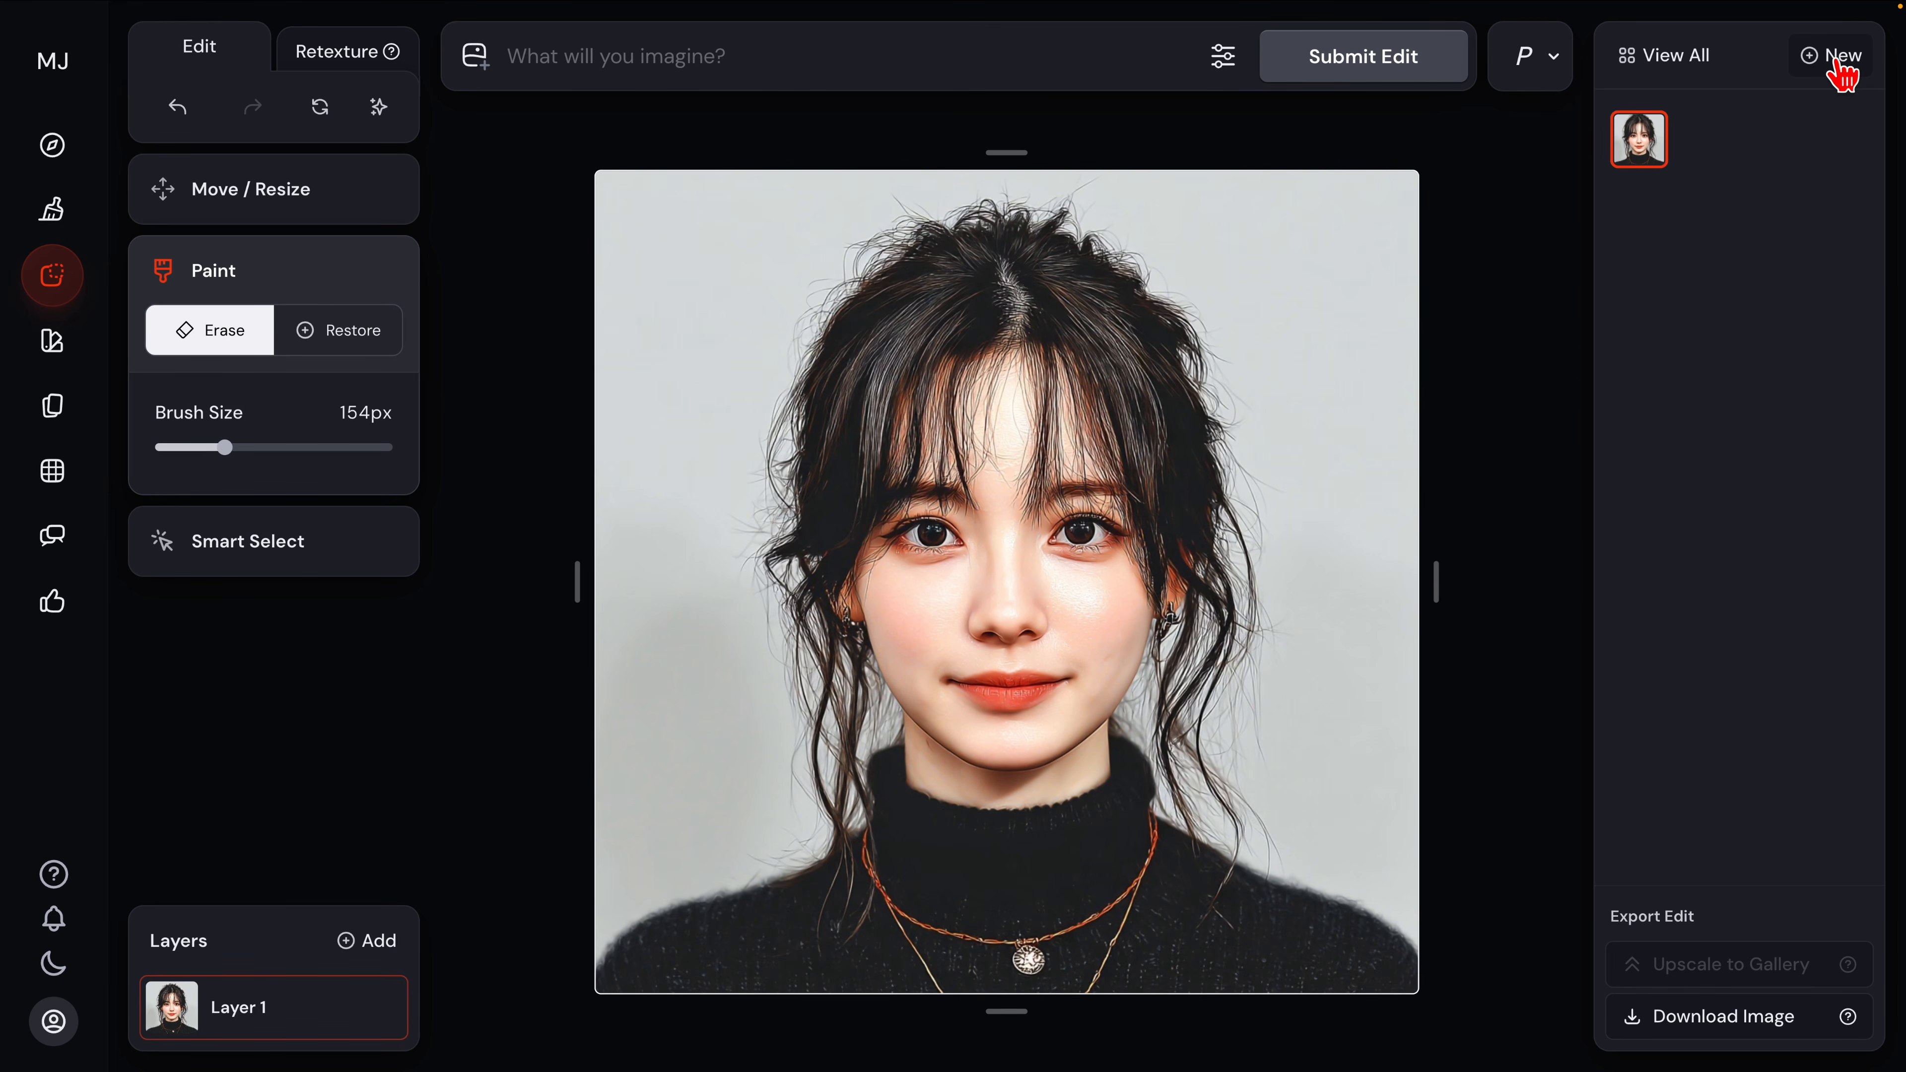
Step: Start a new empty edit and open the overview of all edited images
{"action": "left_click", "coordinate": [1840, 72]}
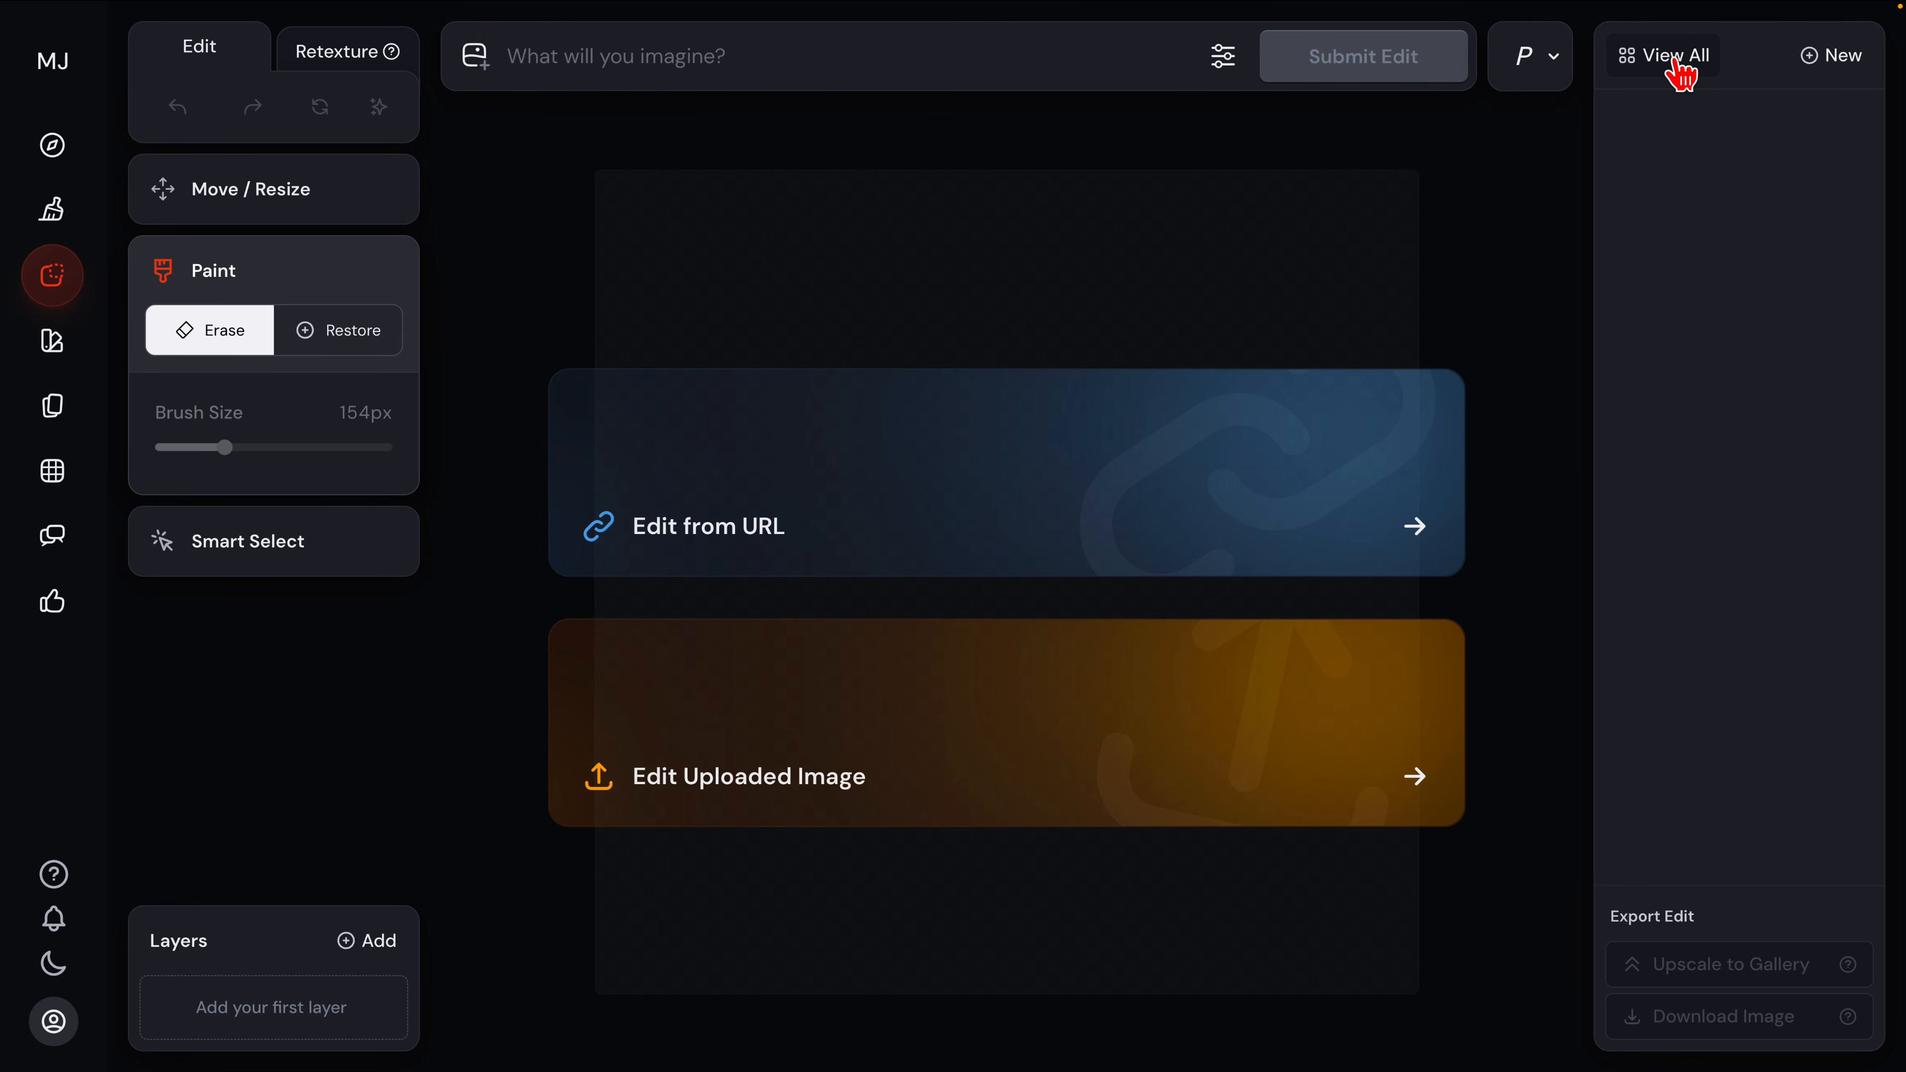
{"action": "left_click", "coordinate": [1681, 74]}
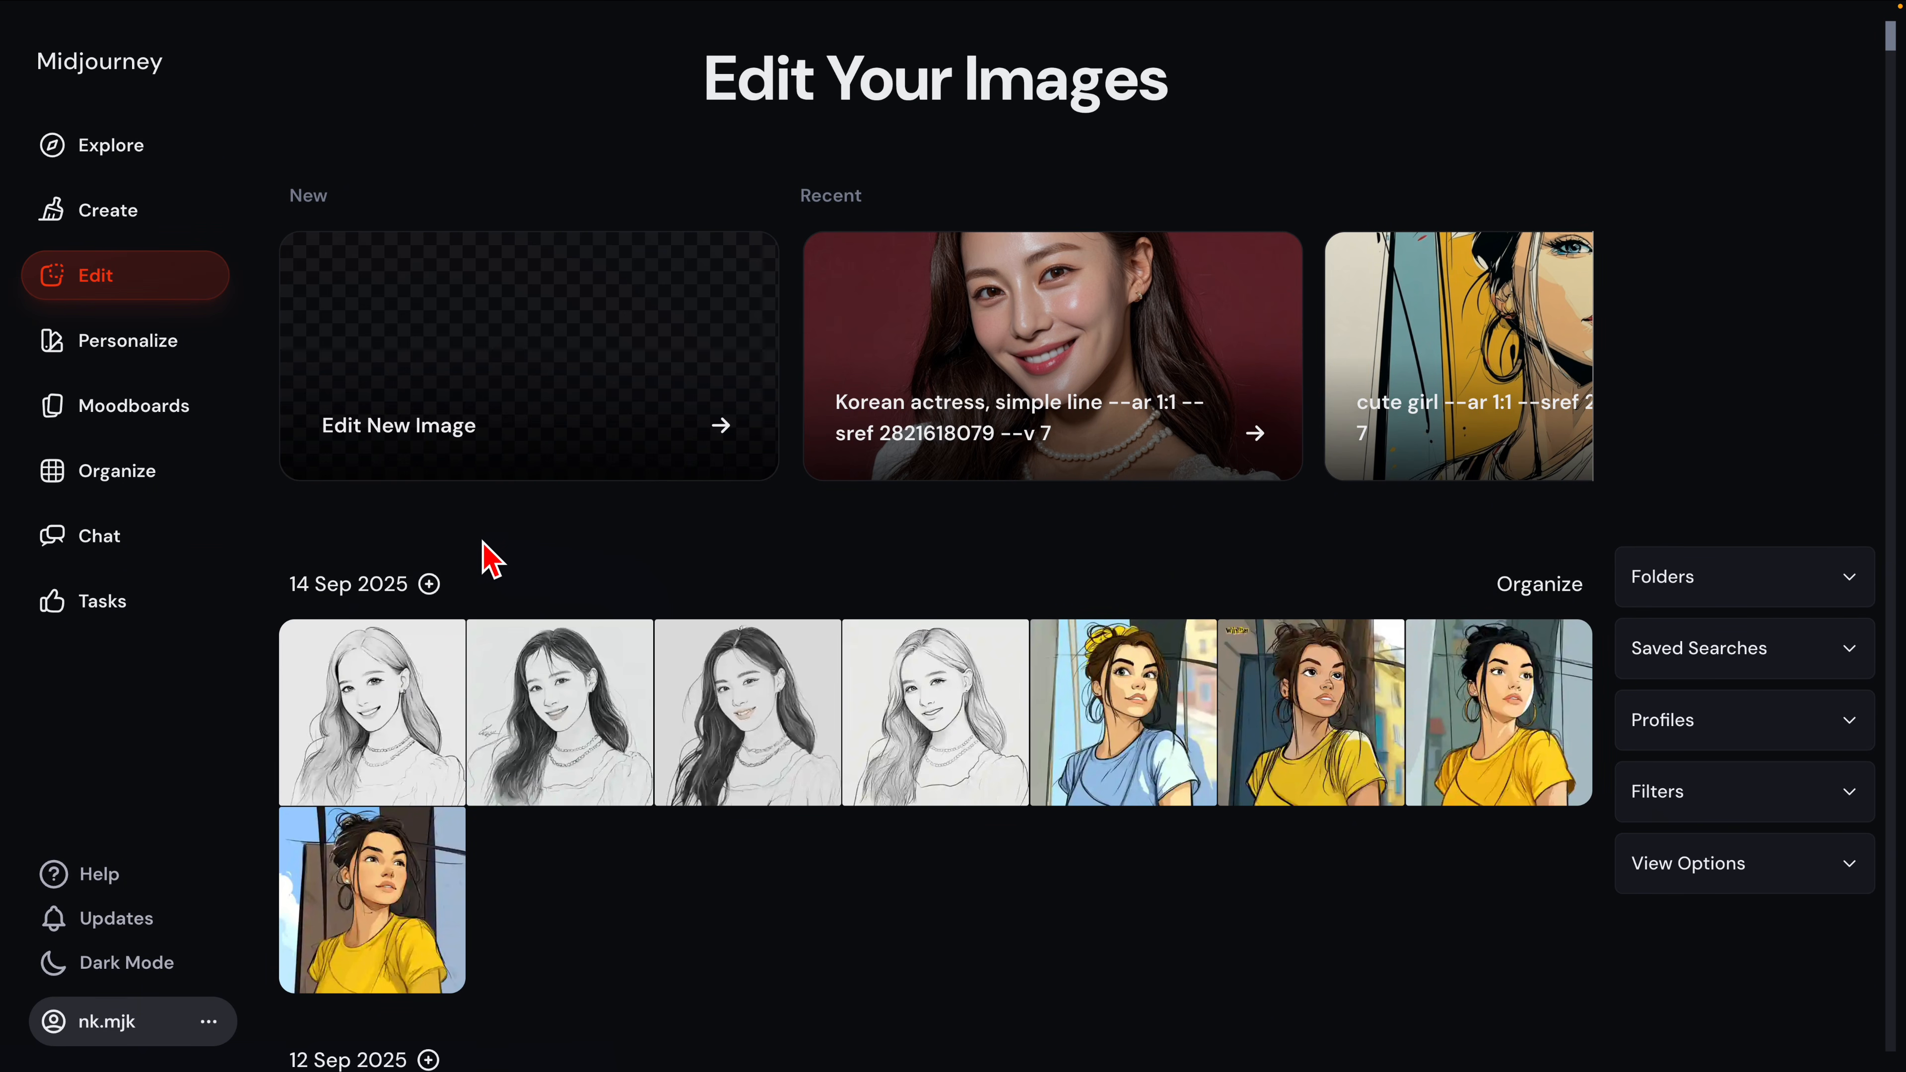
Step: Select all images from 14 Sep 2025, review the additional batch actions, and clear the selection
{"action": "left_click", "coordinate": [430, 584]}
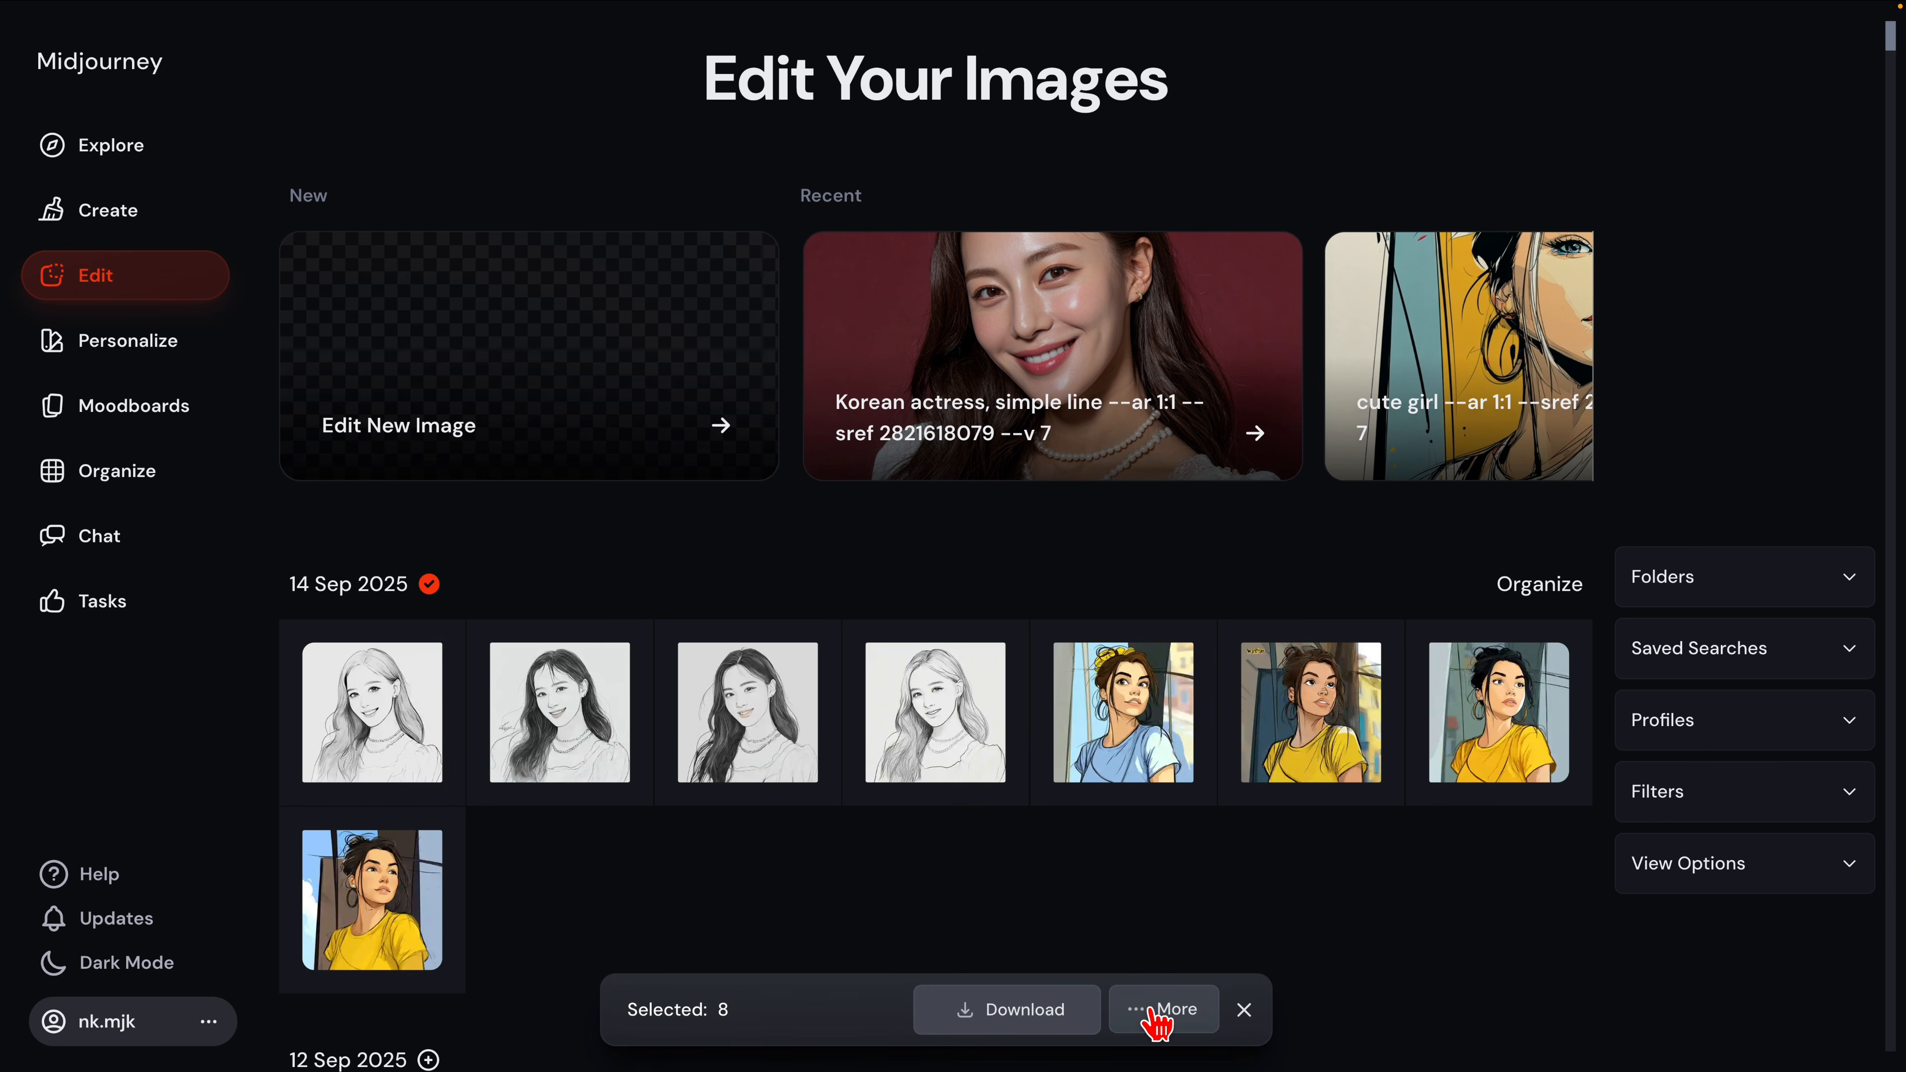
{"action": "left_click", "coordinate": [1155, 1021]}
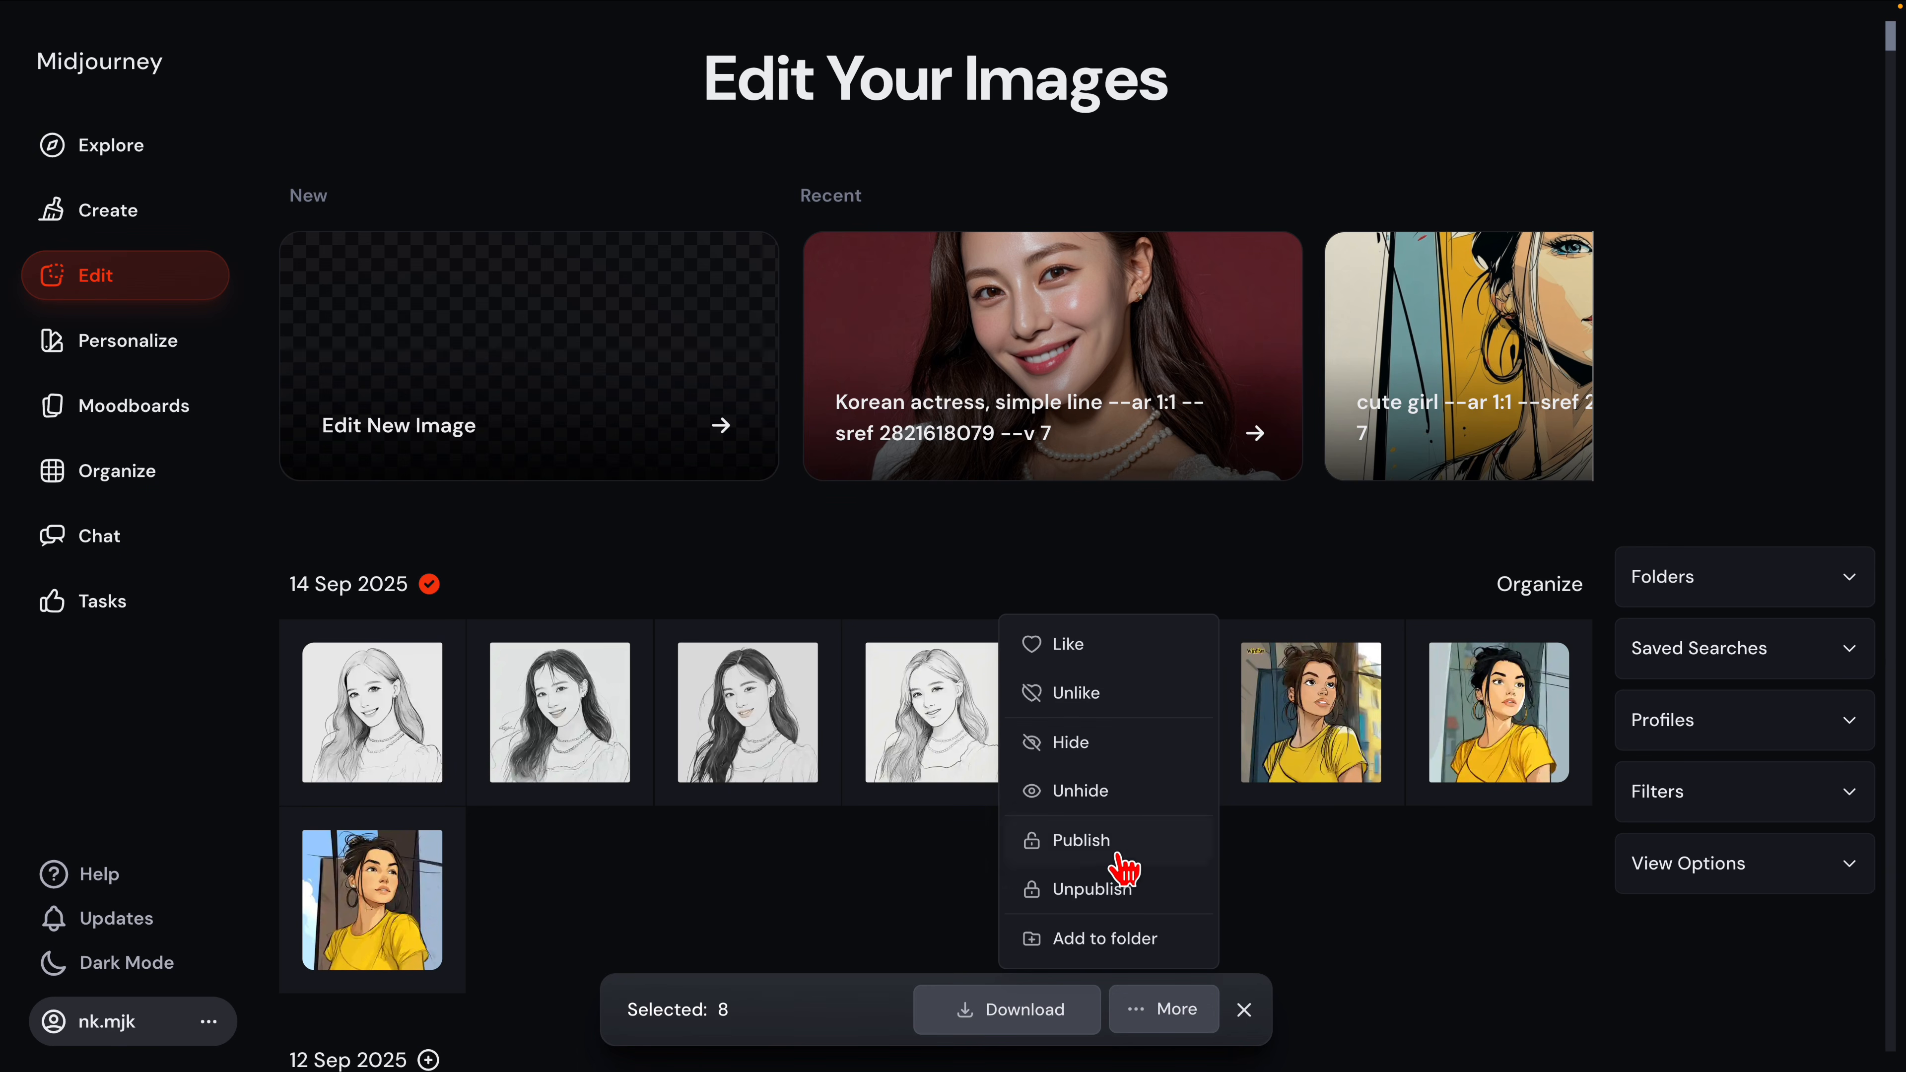
{"action": "left_click", "coordinate": [931, 887]}
{"action": "scroll", "coordinate": [927, 886], "scroll_direction": "down", "scroll_amount": 1}
{"action": "scroll", "coordinate": [379, 519], "scroll_direction": "up", "scroll_amount": 1}
{"action": "left_click_drag", "start_coordinate": [379, 511], "coordinate": [788, 575]}
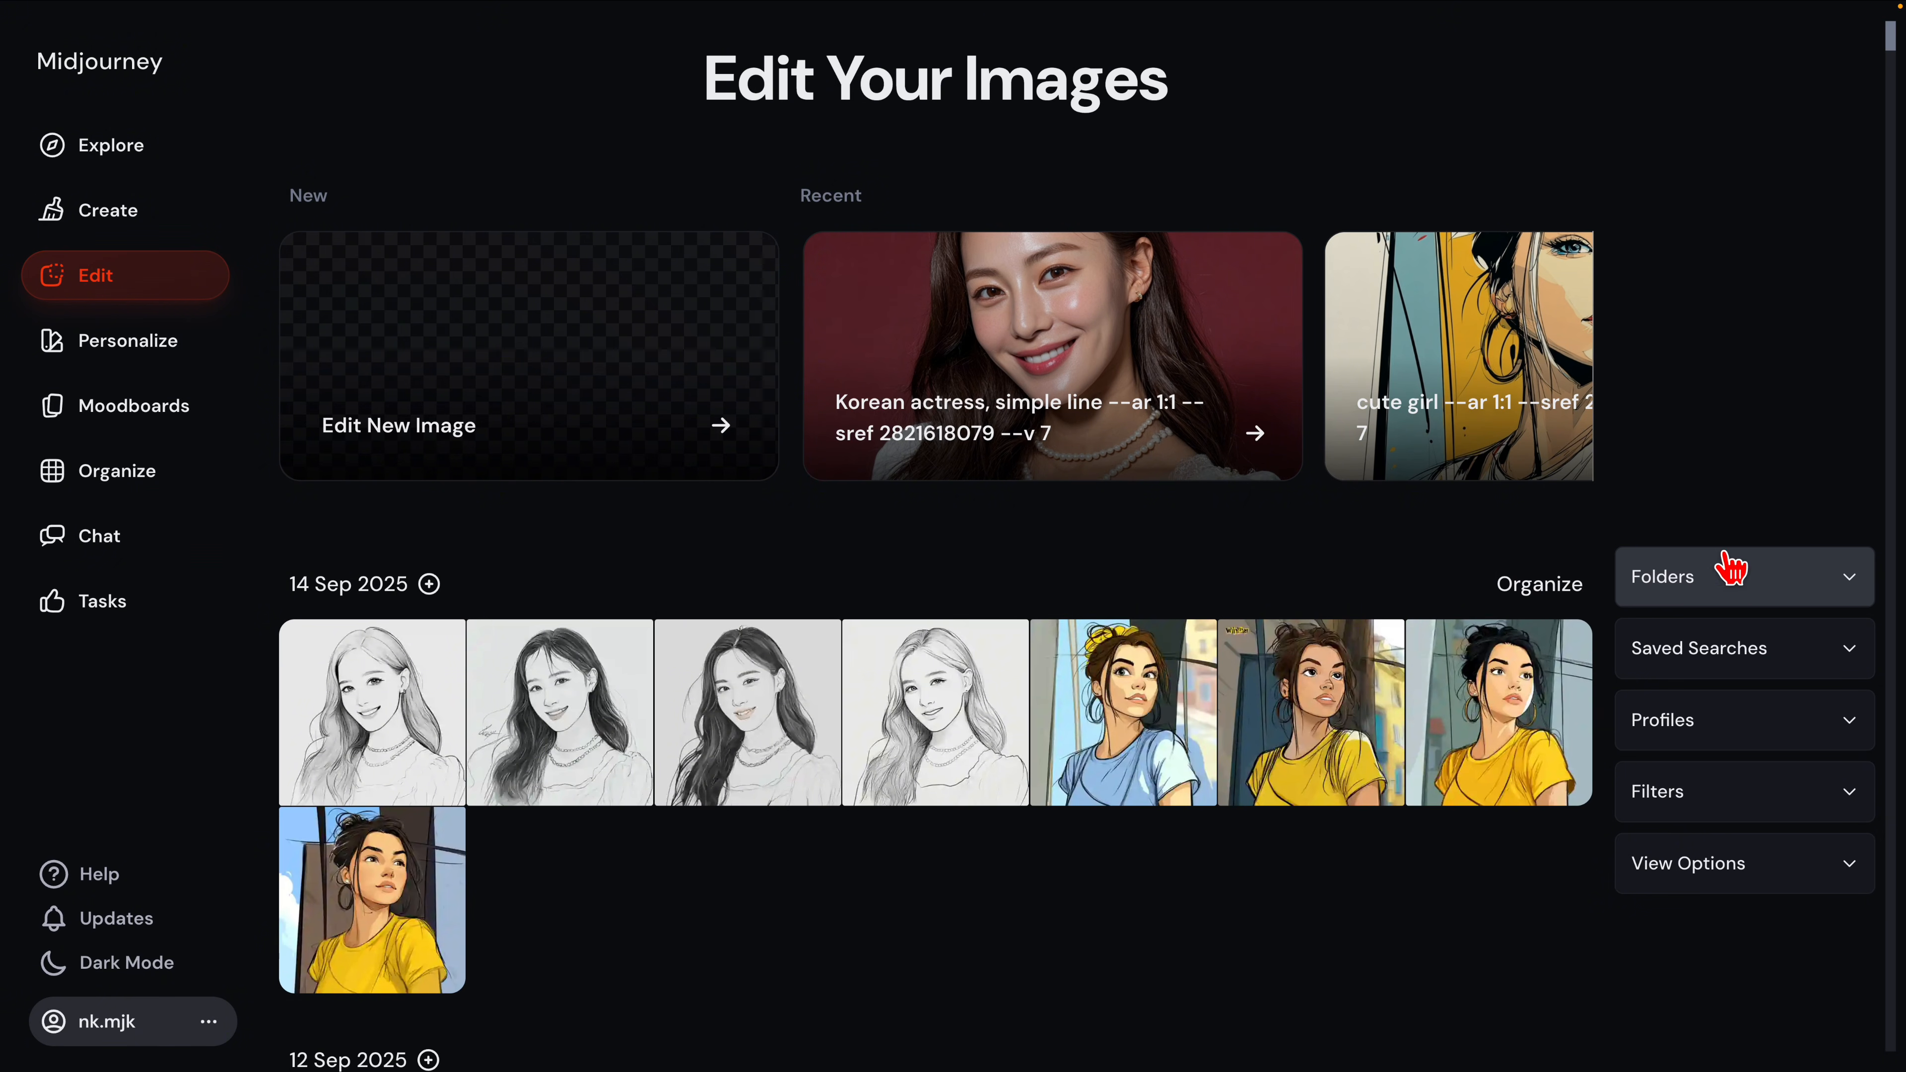
Step: Review the Folders, Saved Searches, Profiles, Filters and View Options sections of the Edit Your Images overview
{"action": "left_click", "coordinate": [1744, 585]}
{"action": "scroll", "coordinate": [1754, 680], "scroll_direction": "down", "scroll_amount": 3}
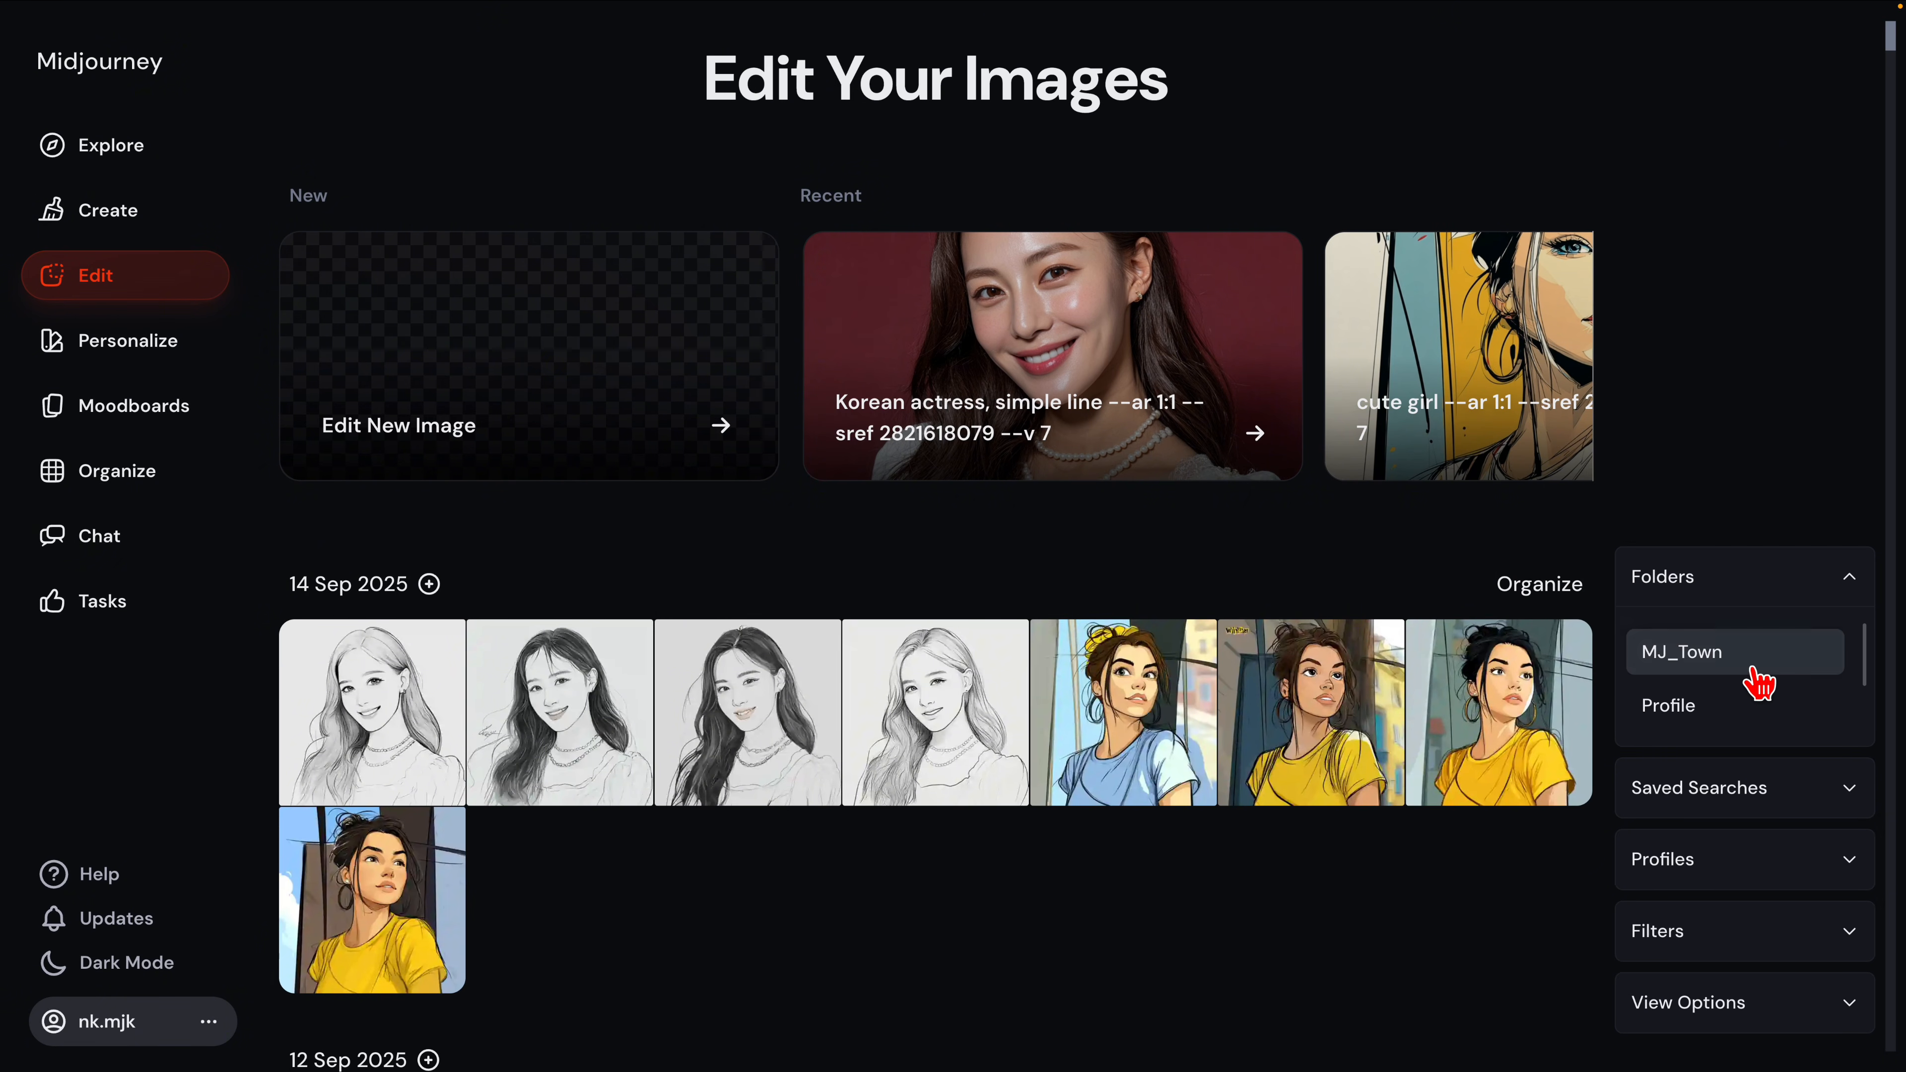
{"action": "left_click", "coordinate": [1756, 594]}
{"action": "left_click", "coordinate": [1748, 649]}
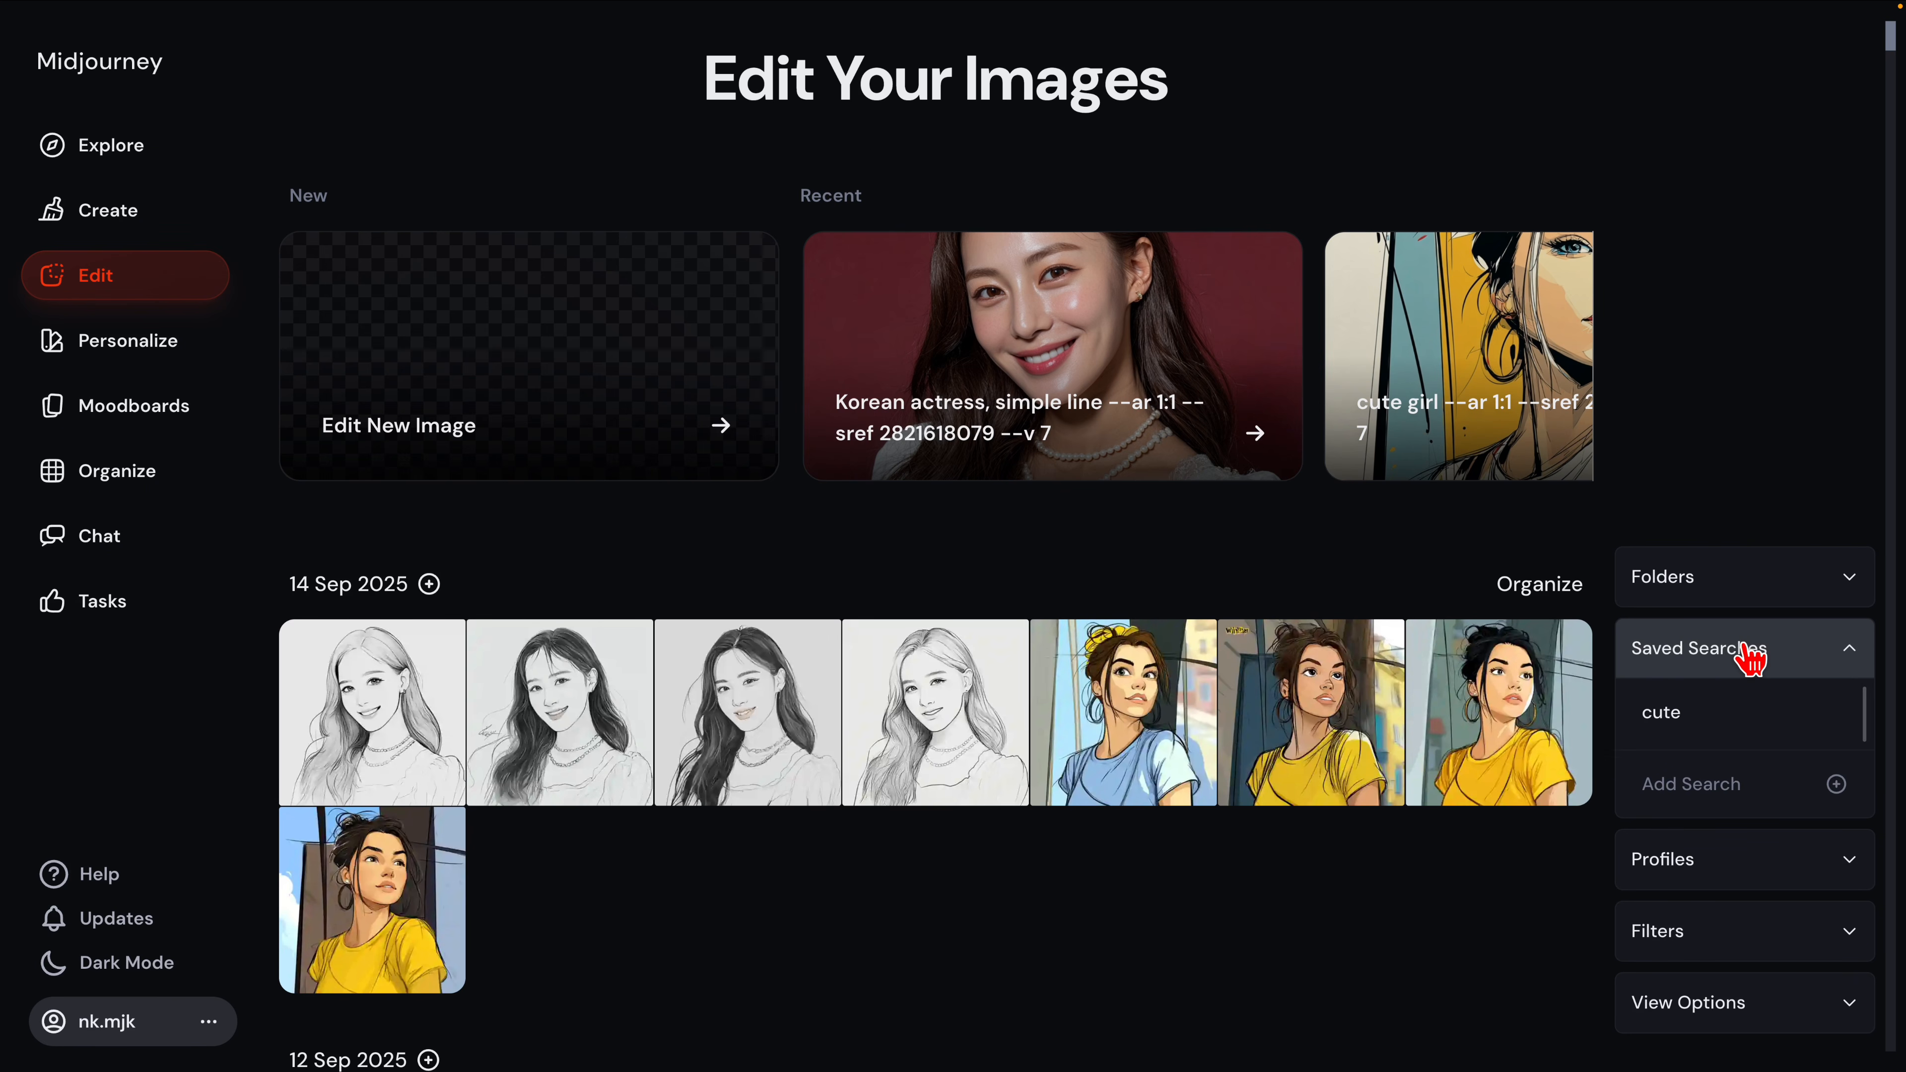
{"action": "scroll", "coordinate": [1740, 726], "scroll_direction": "down", "scroll_amount": 2}
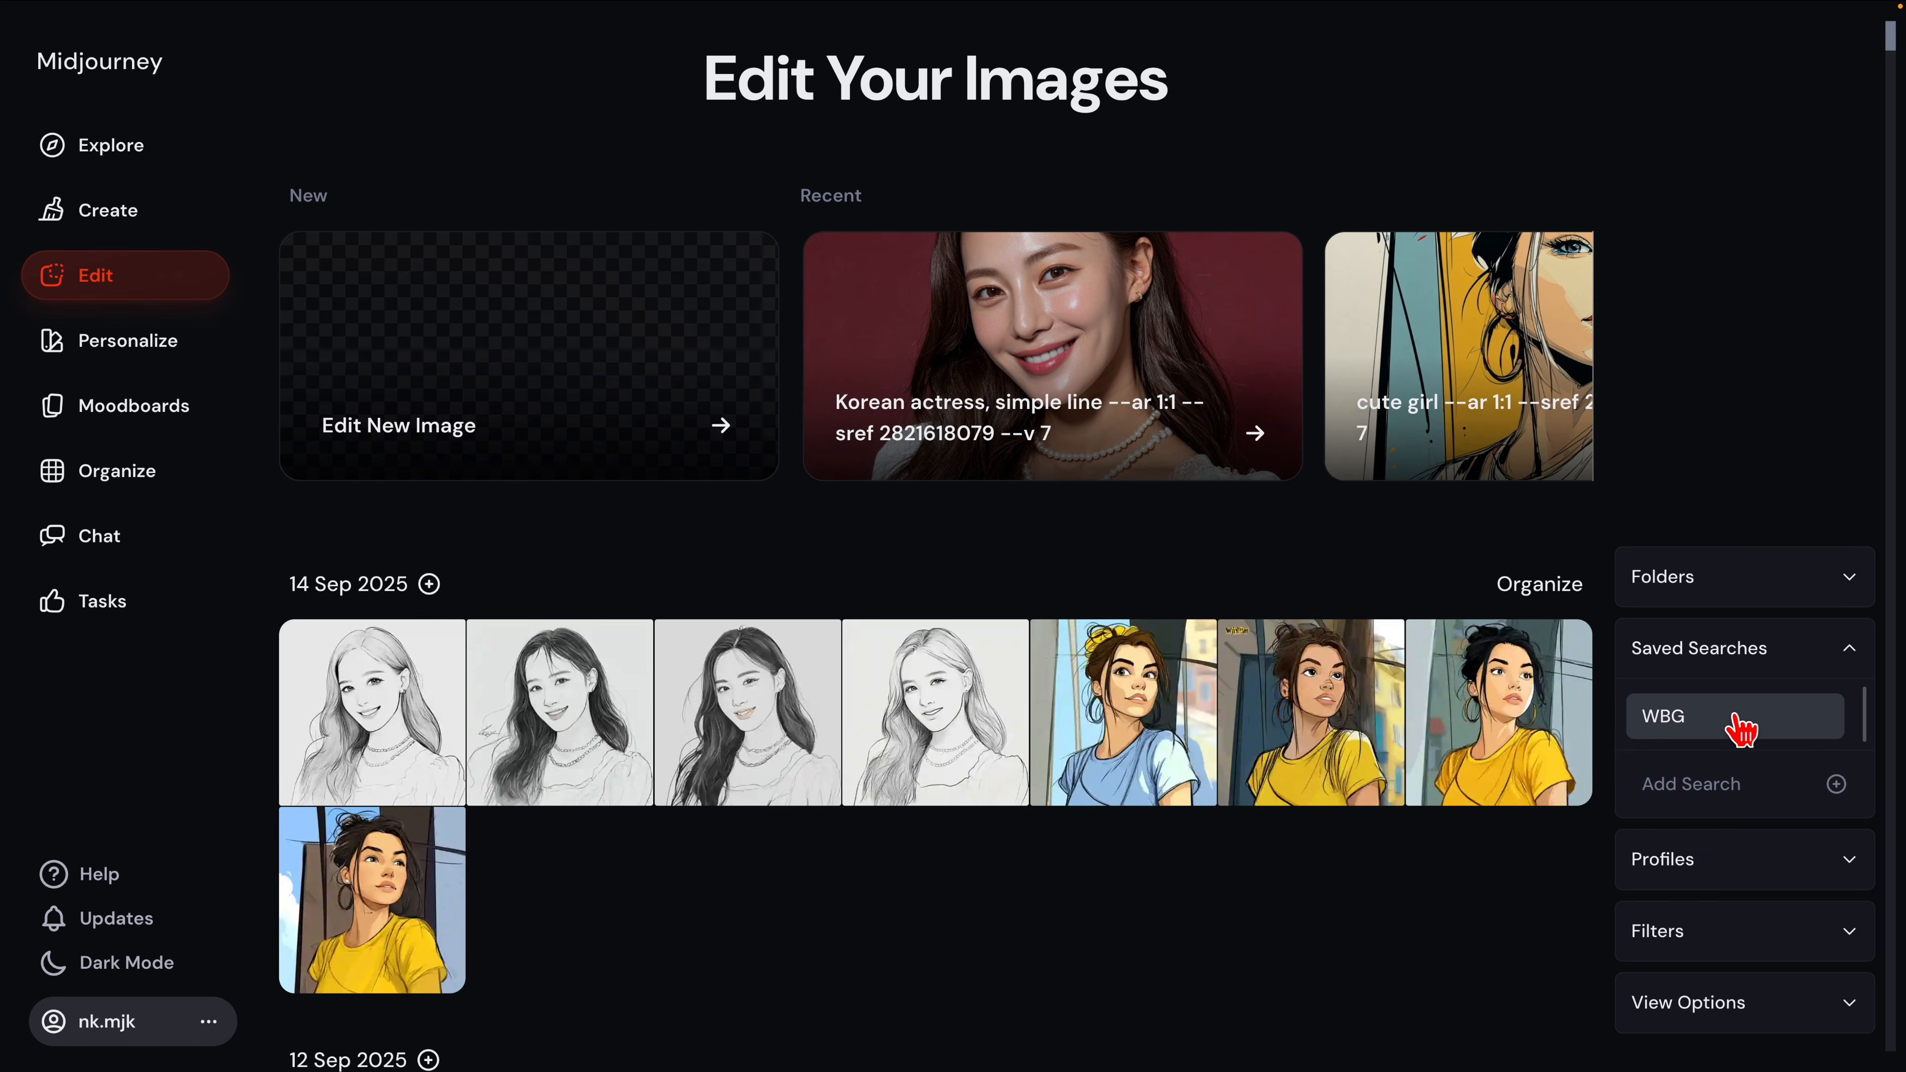
{"action": "left_click", "coordinate": [1755, 867]}
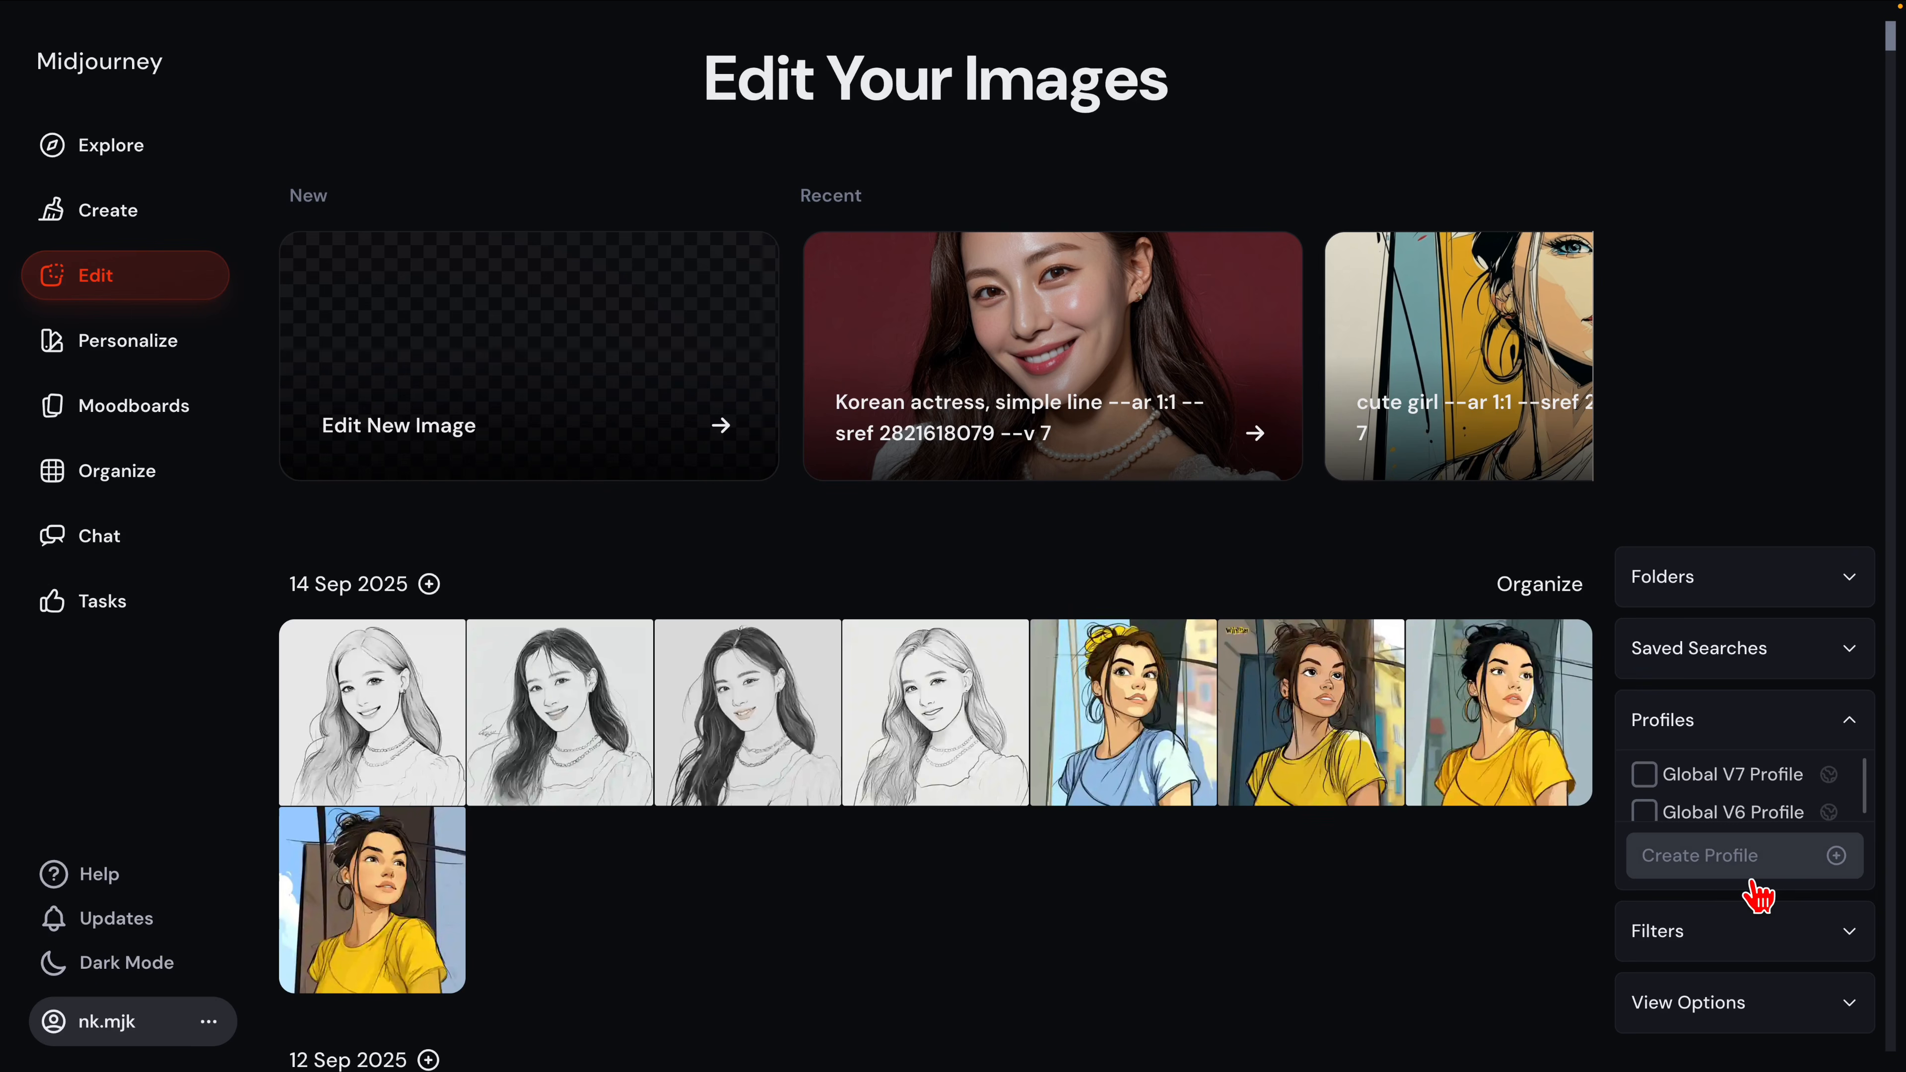
{"action": "left_click", "coordinate": [1745, 961]}
{"action": "left_click", "coordinate": [1753, 1005]}
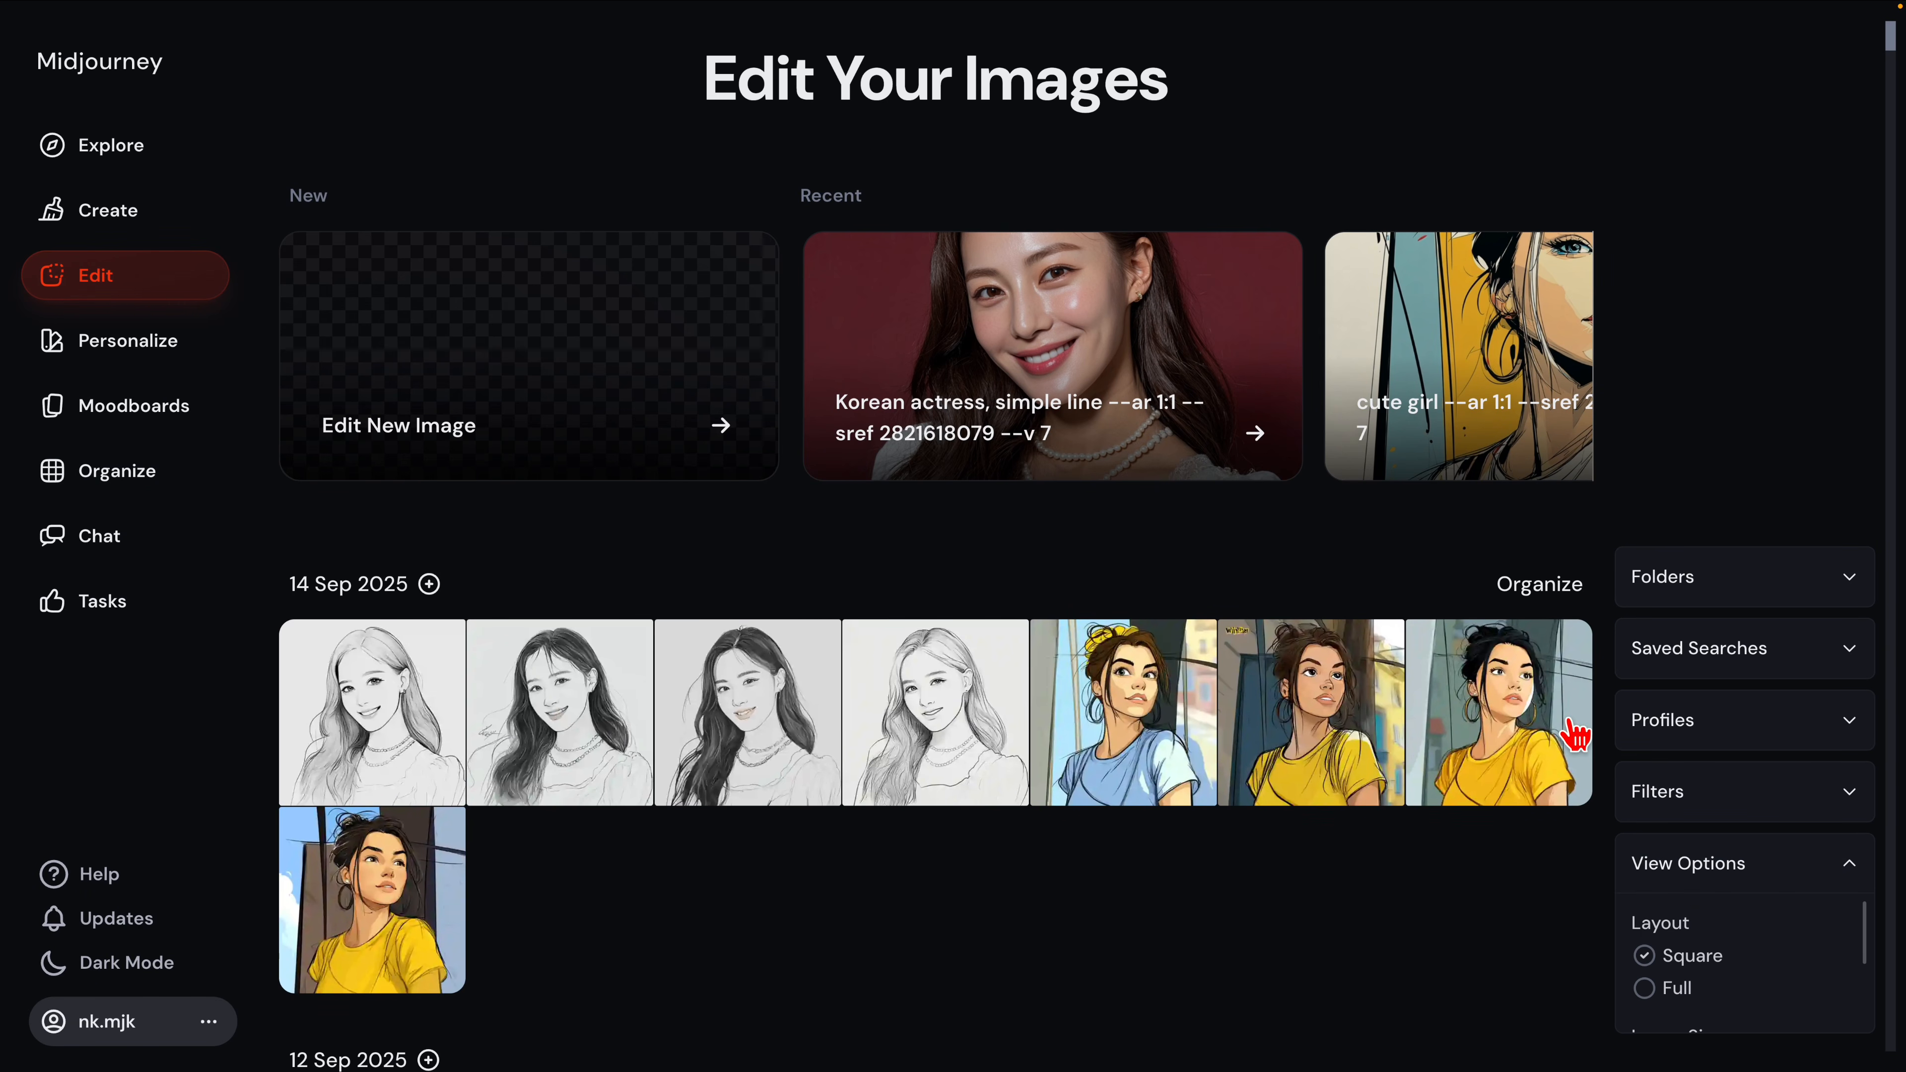
Step: Toggle the Organize options beside the edited images off, on, and off again
{"action": "left_click", "coordinate": [1541, 593]}
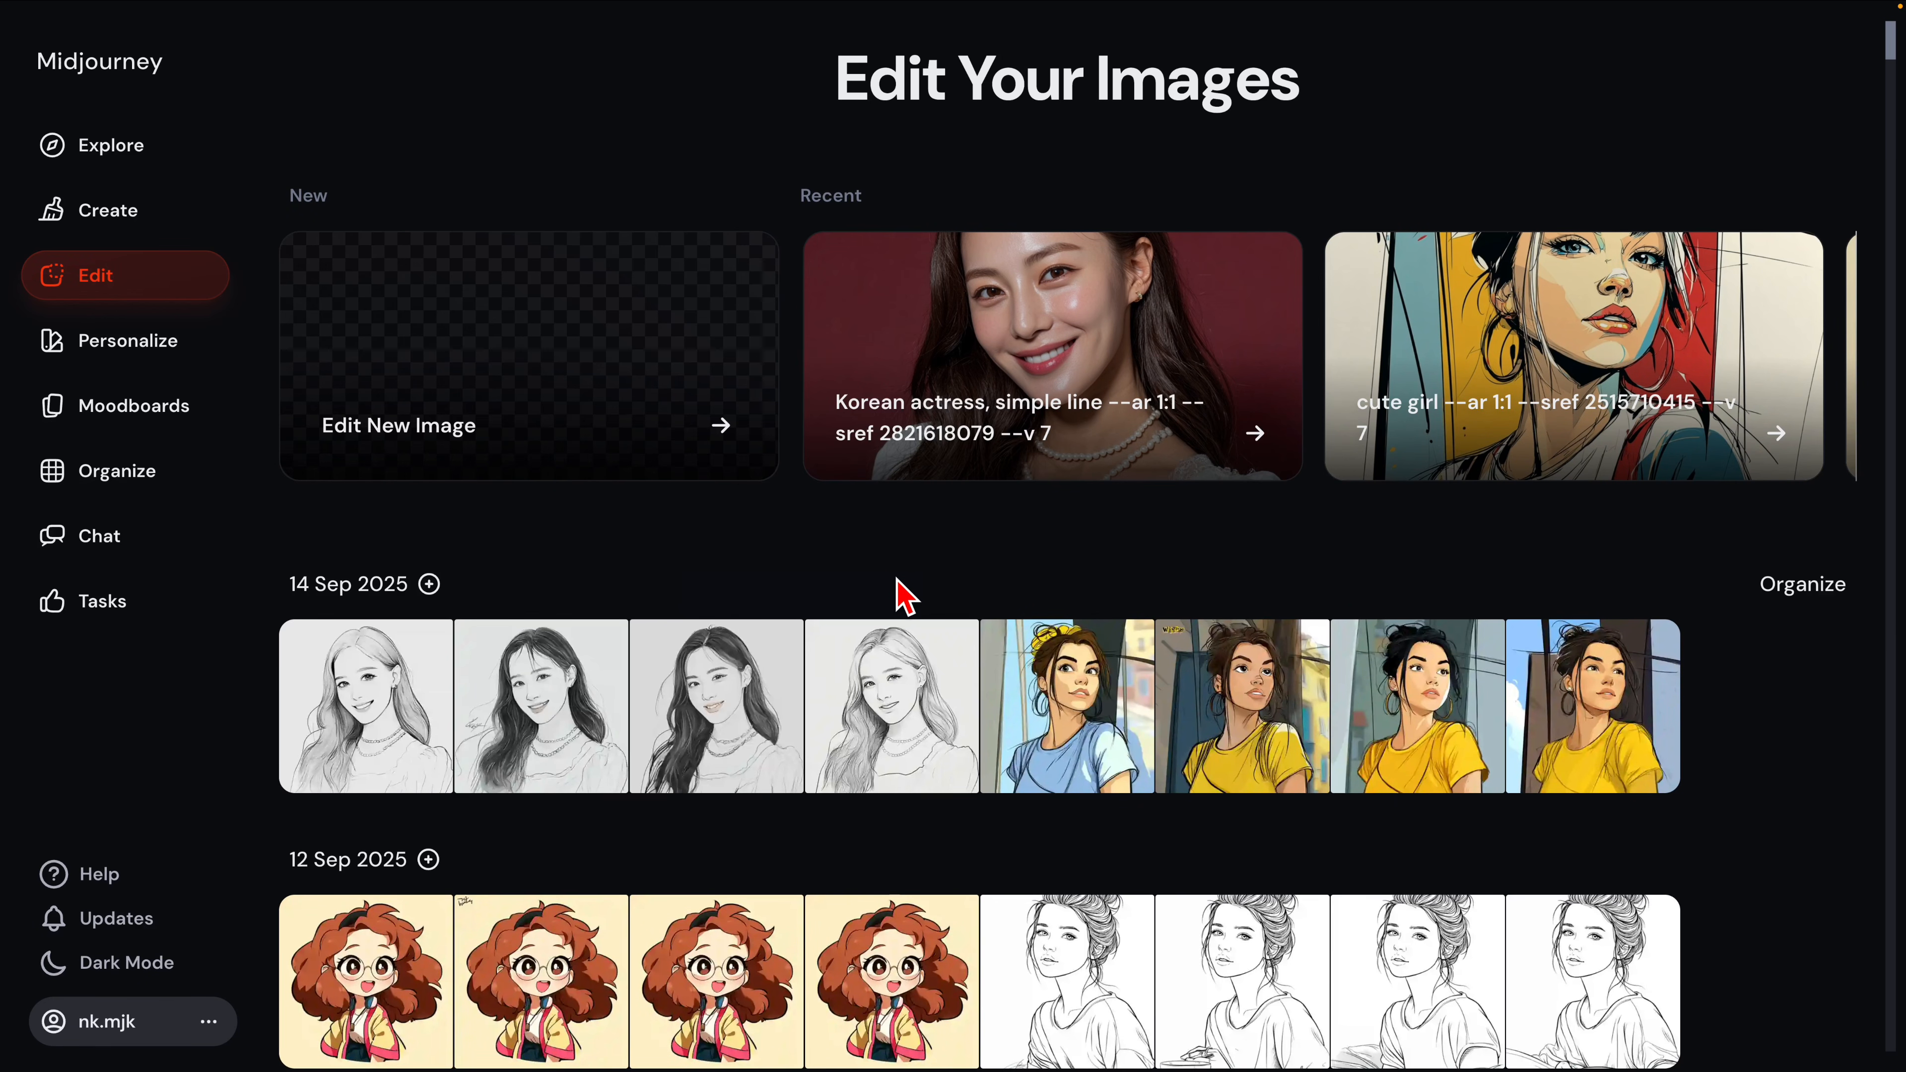
{"action": "left_click", "coordinate": [1823, 593]}
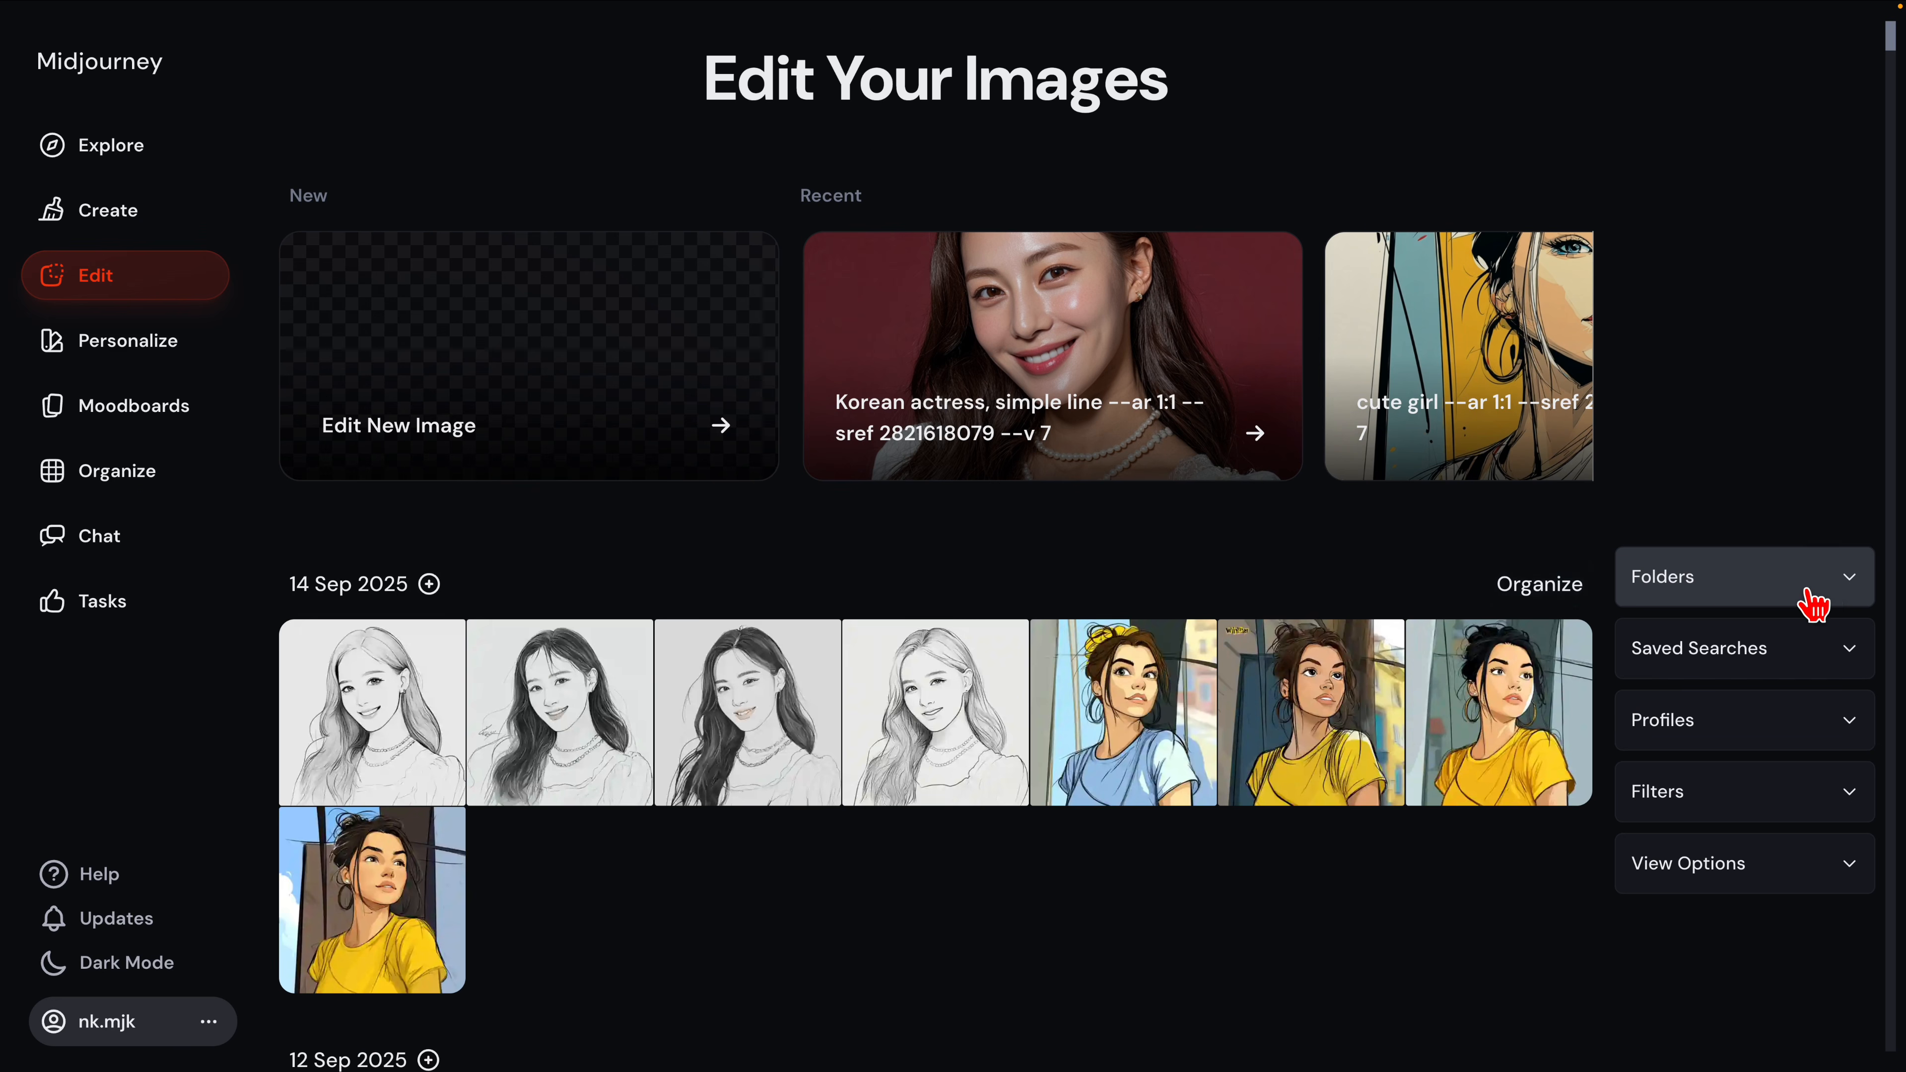
{"action": "left_click", "coordinate": [1583, 593]}
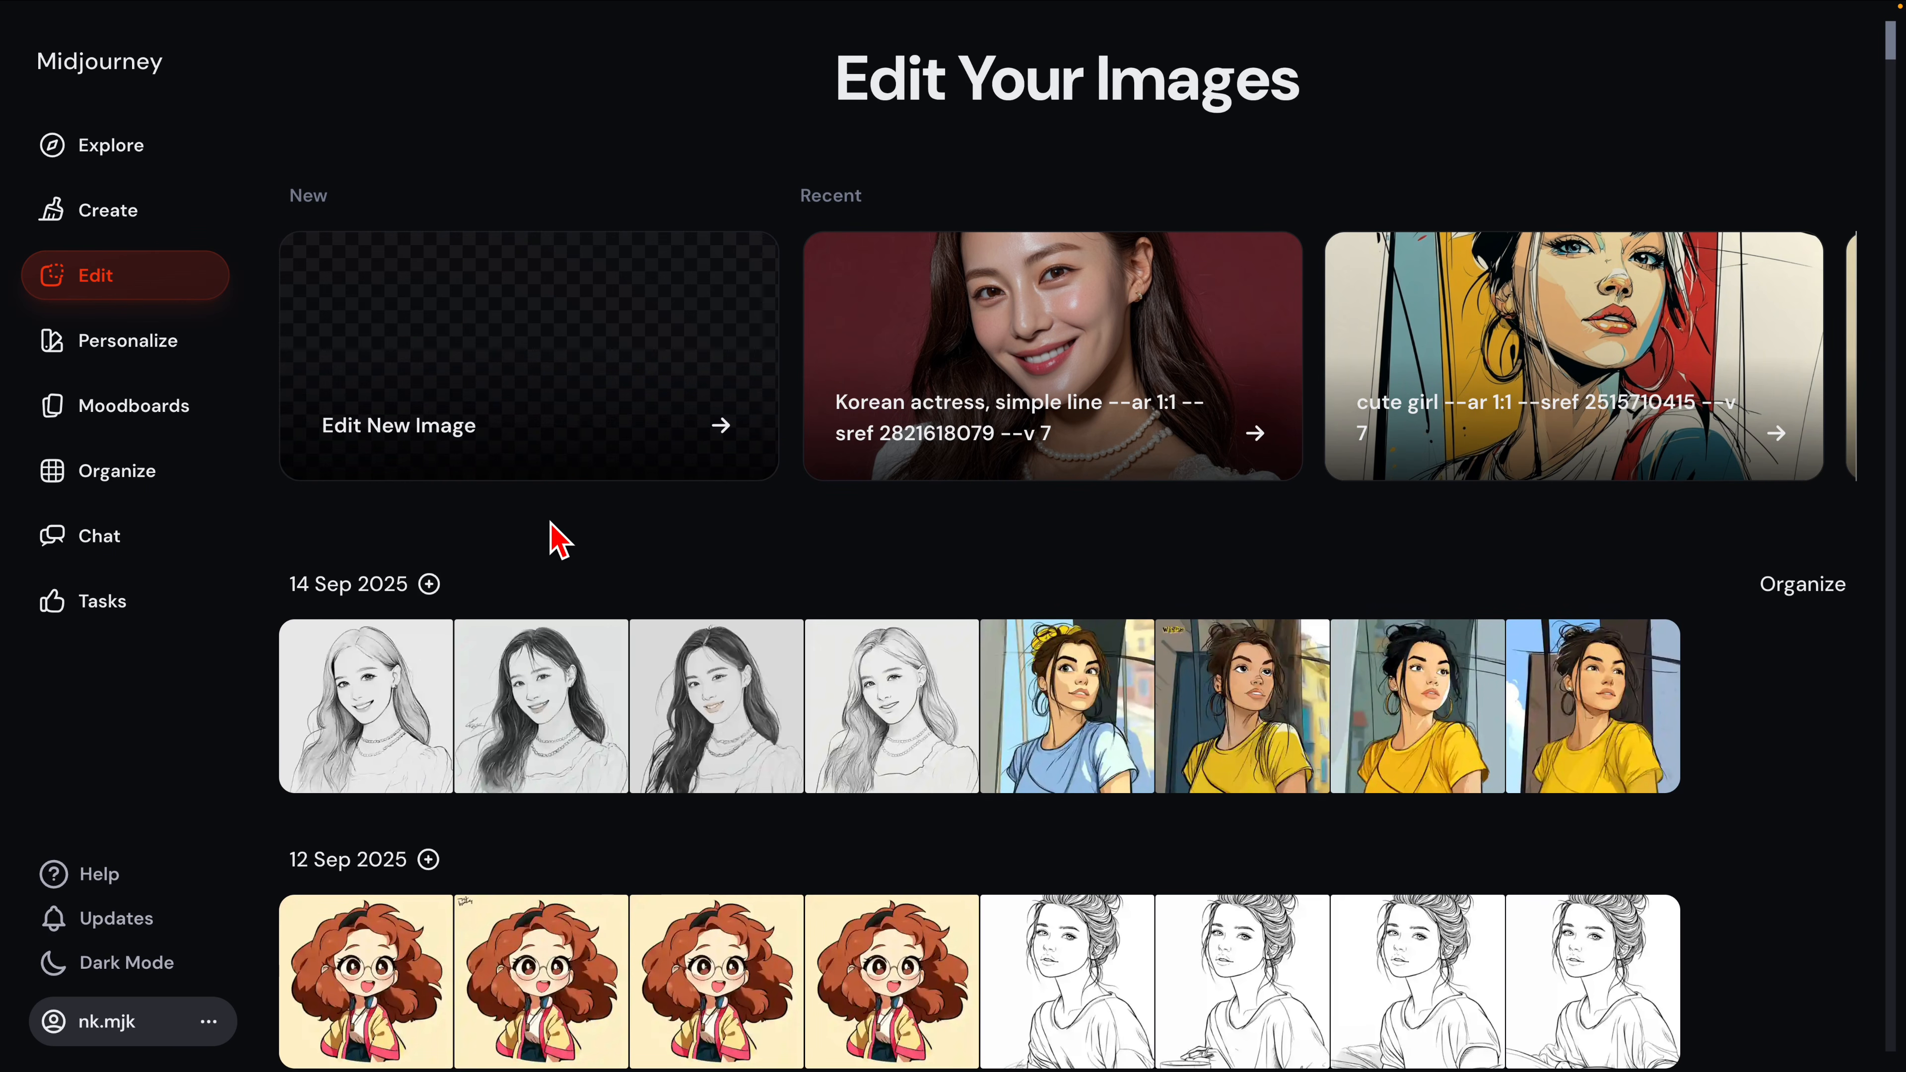
Step: Open a new empty edit and return to the overview of all edited images
{"action": "left_click", "coordinate": [535, 361]}
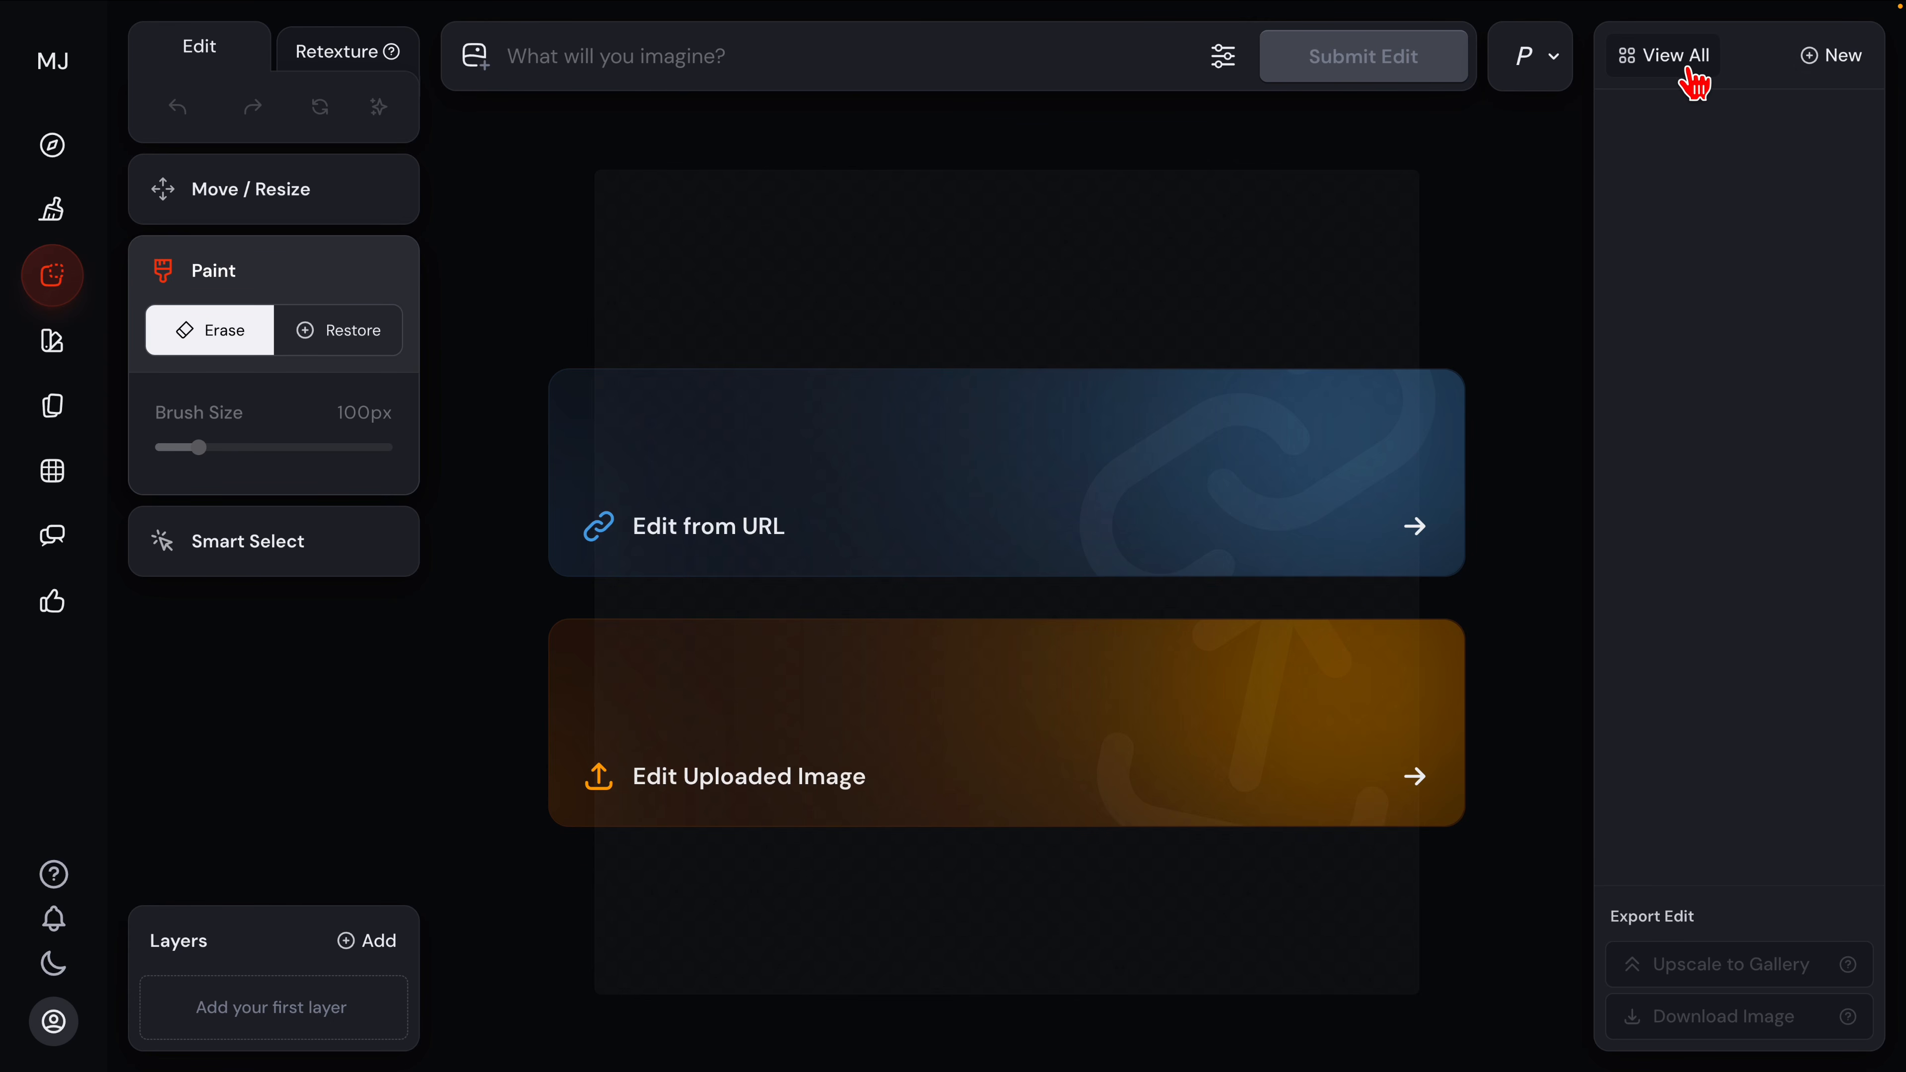
{"action": "left_click", "coordinate": [1677, 56]}
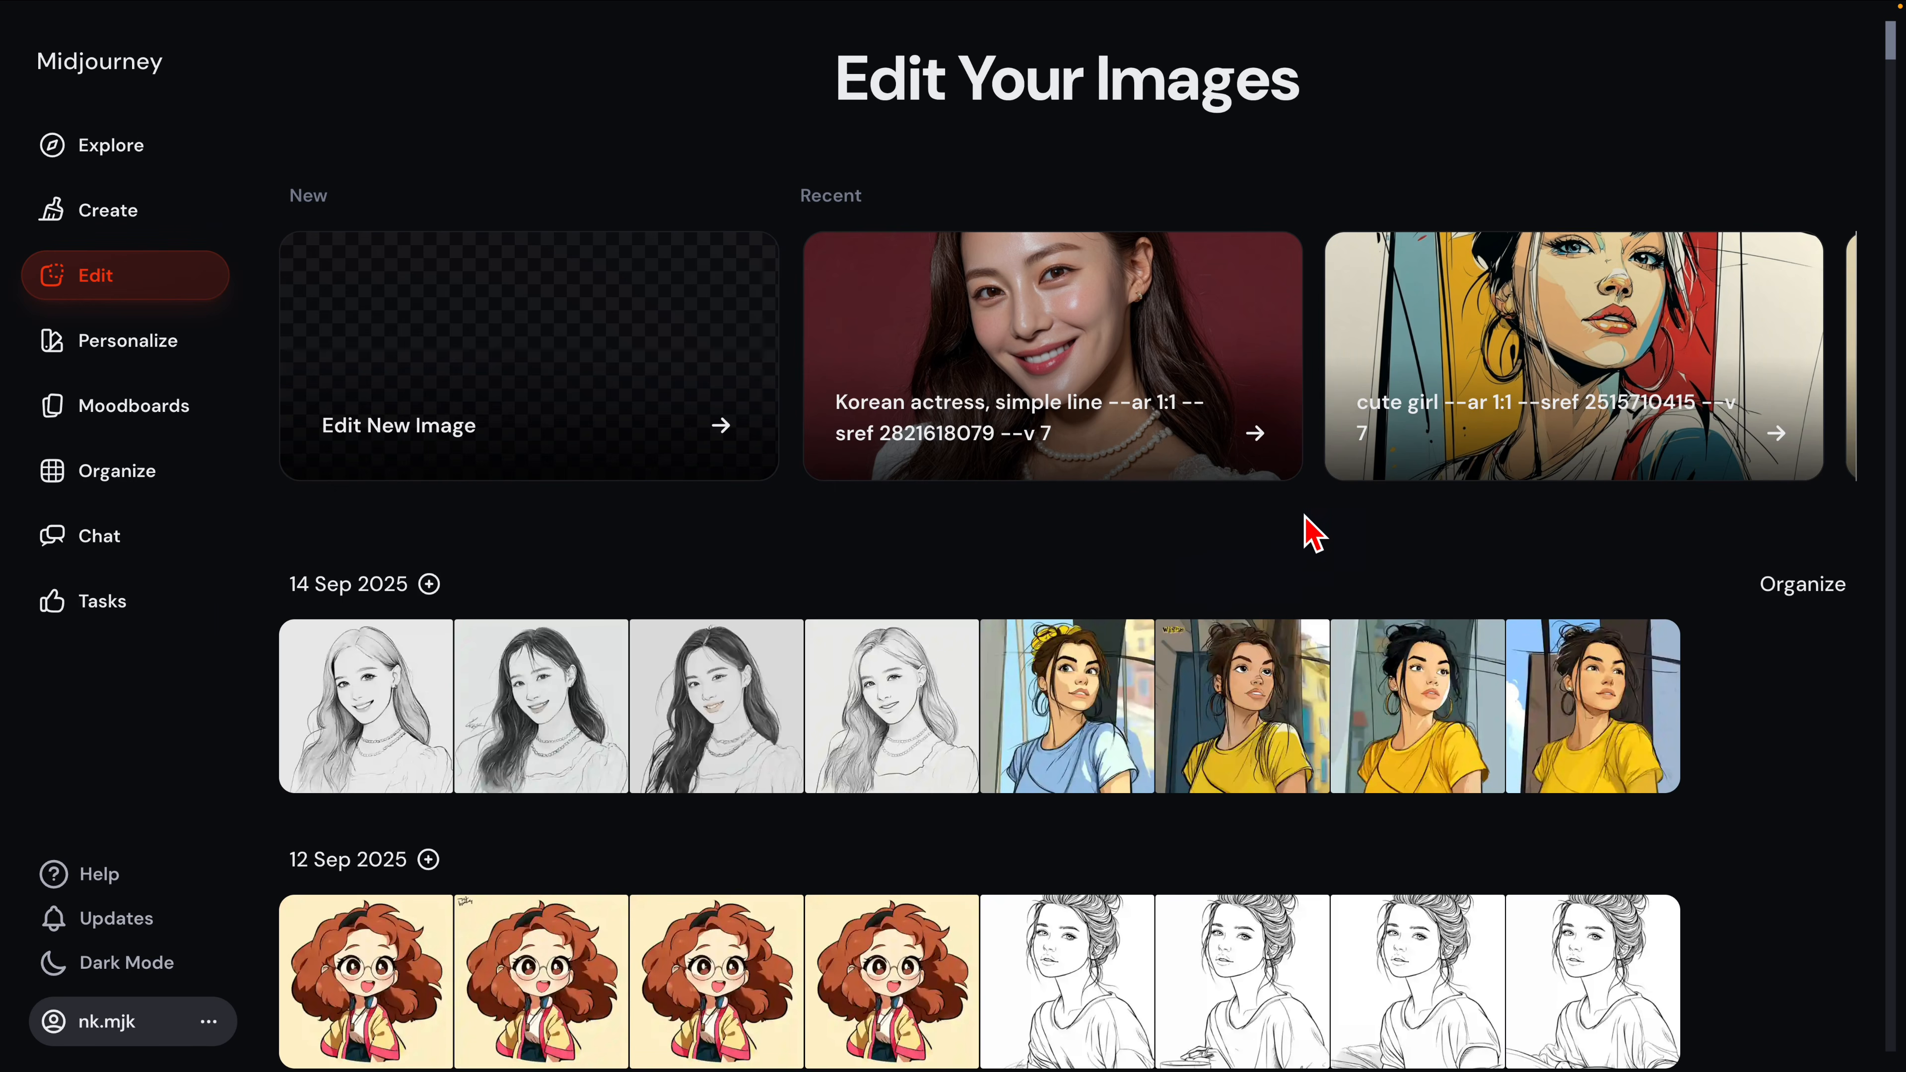
Step: Open the recent "cute girl" edit and view each of its four edited versions and the original image
{"action": "left_click", "coordinate": [1504, 341]}
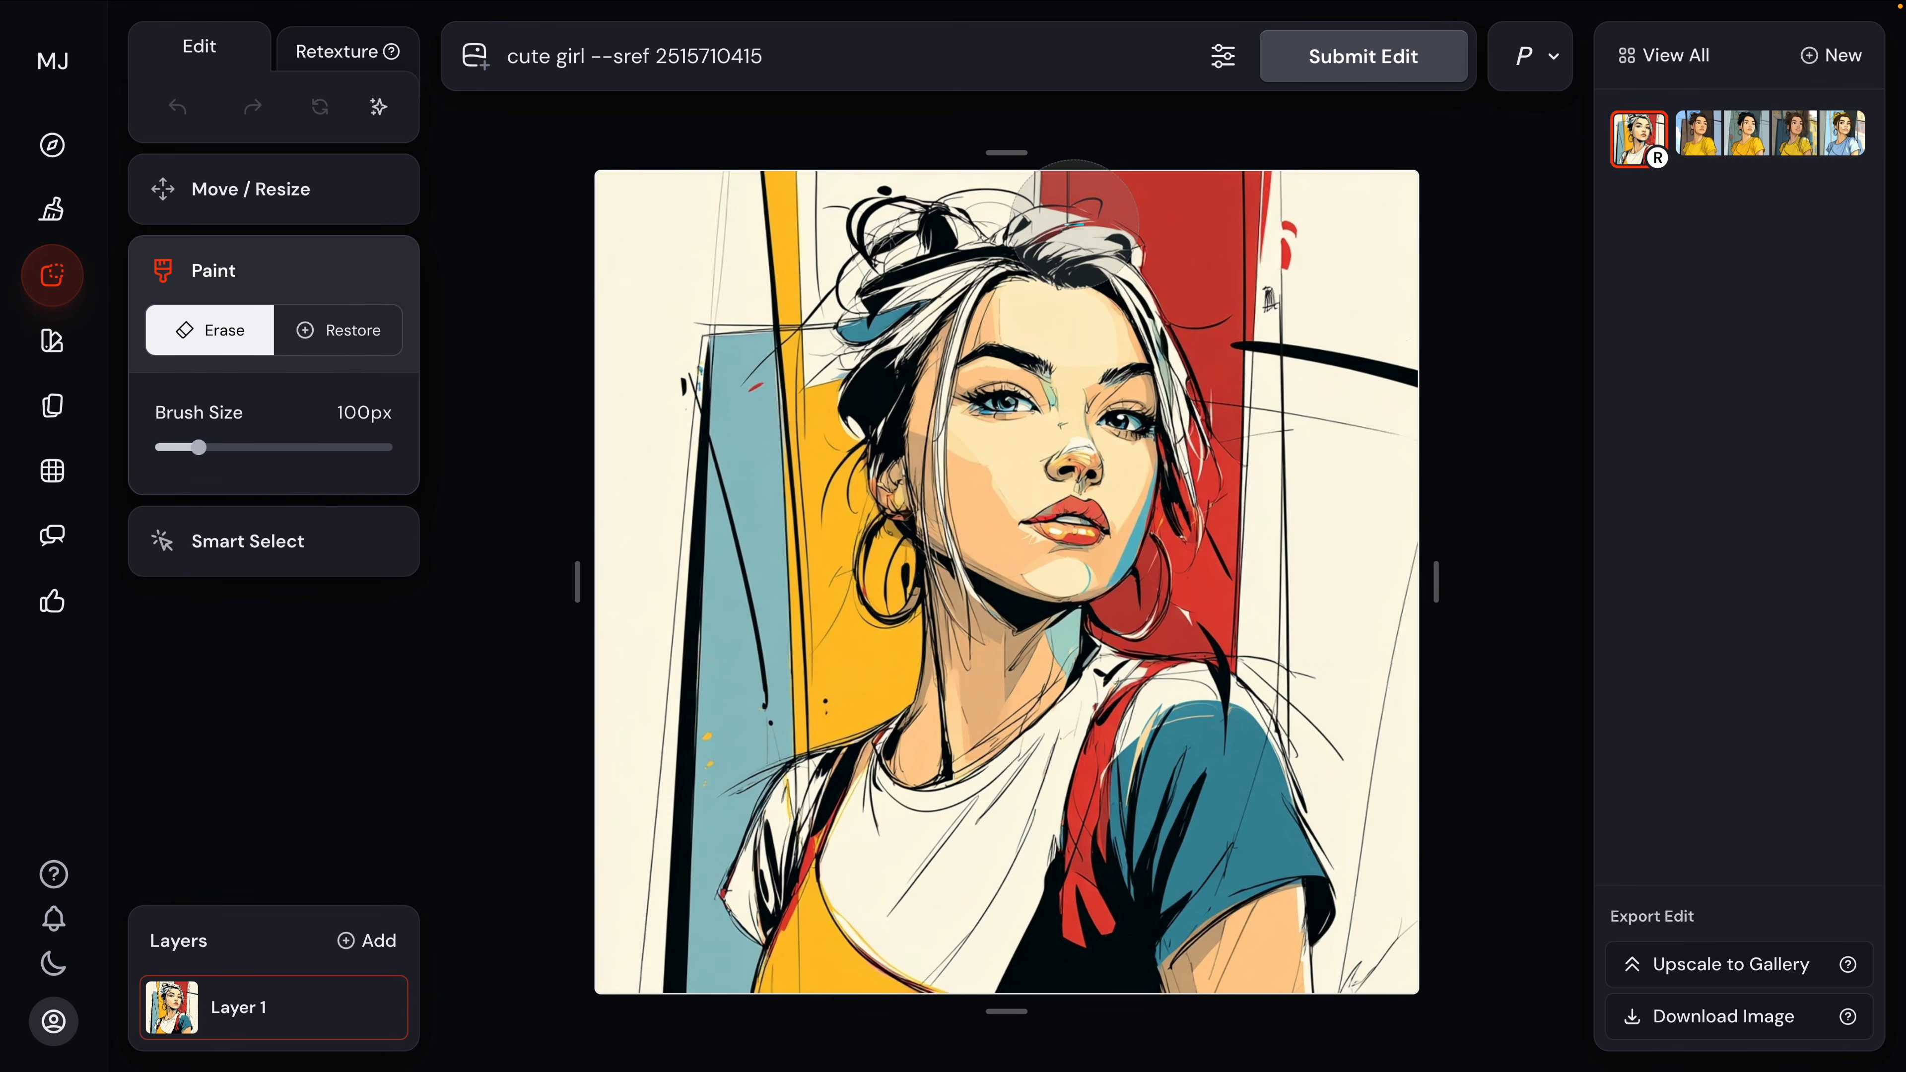
{"action": "left_click", "coordinate": [1700, 146]}
{"action": "left_click", "coordinate": [1763, 154]}
{"action": "left_click", "coordinate": [1808, 154]}
{"action": "left_click", "coordinate": [1846, 154]}
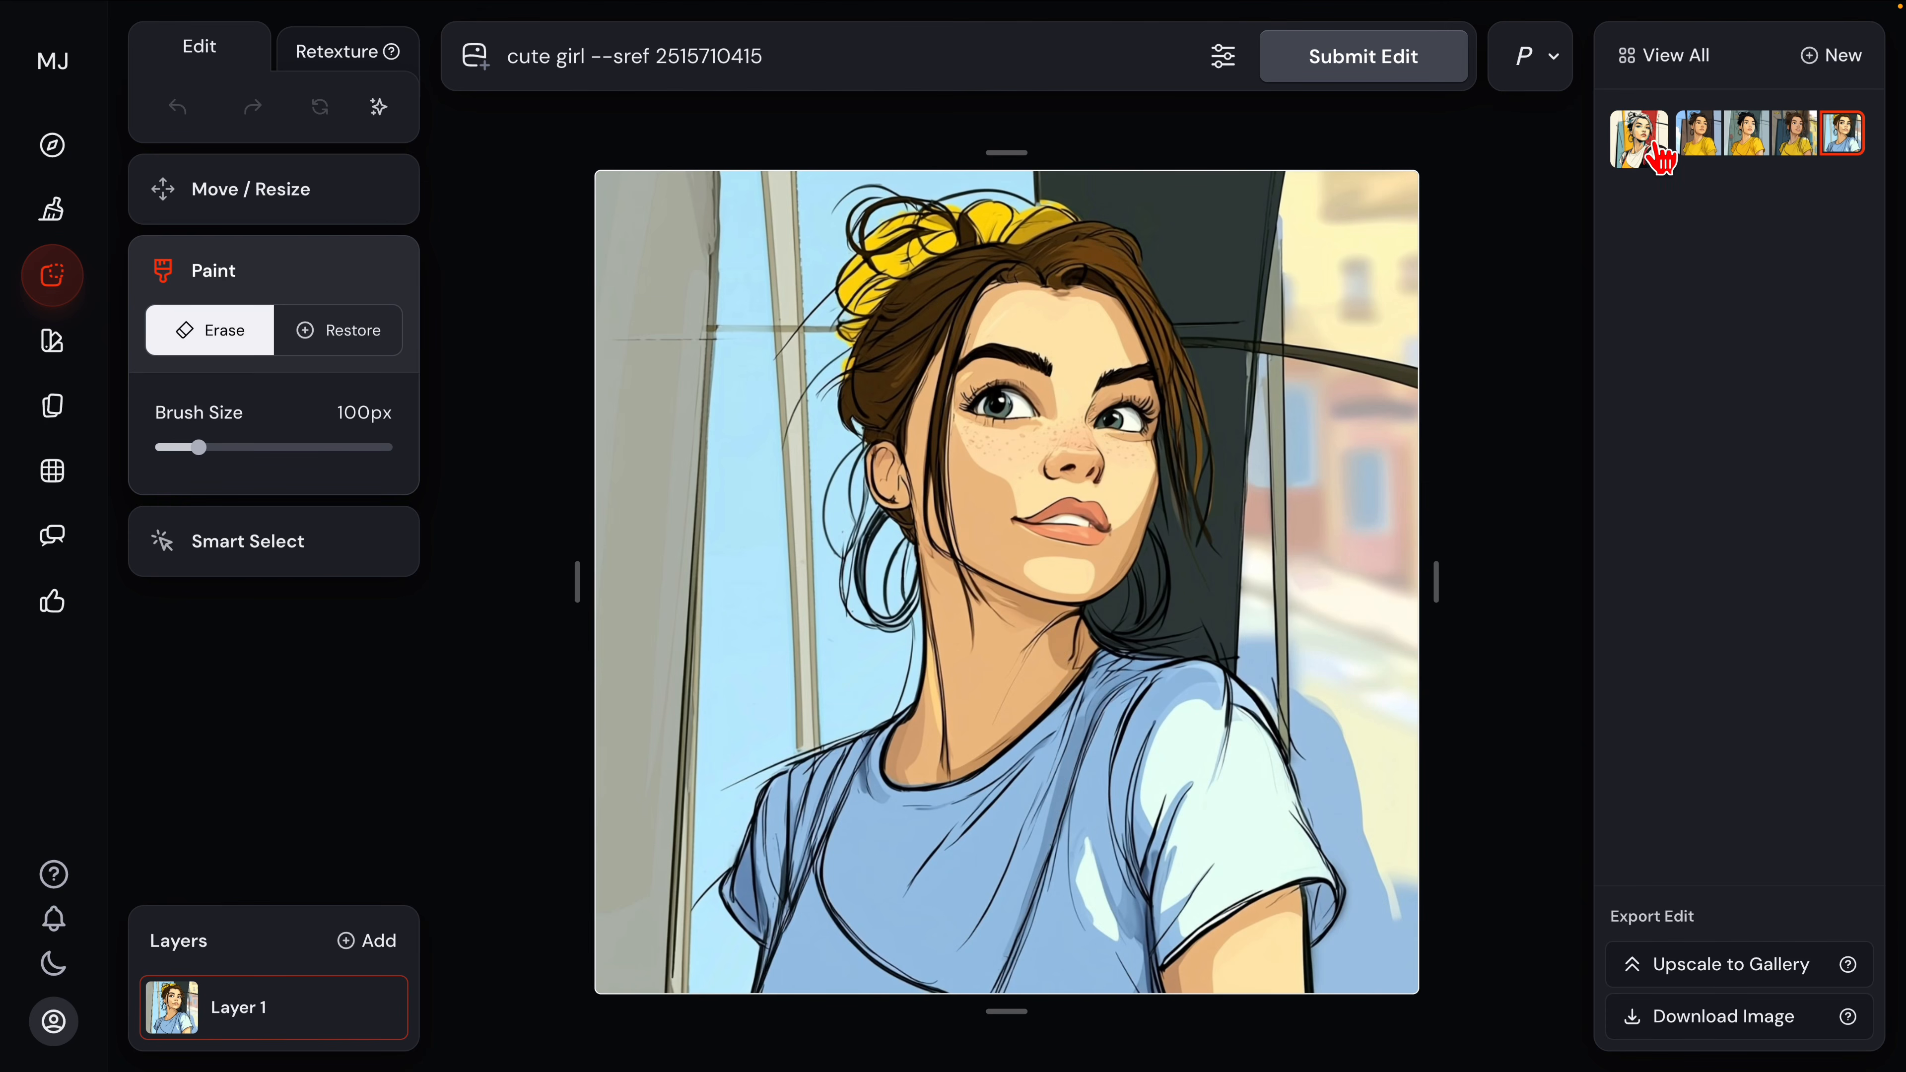
{"action": "left_click", "coordinate": [1662, 158]}
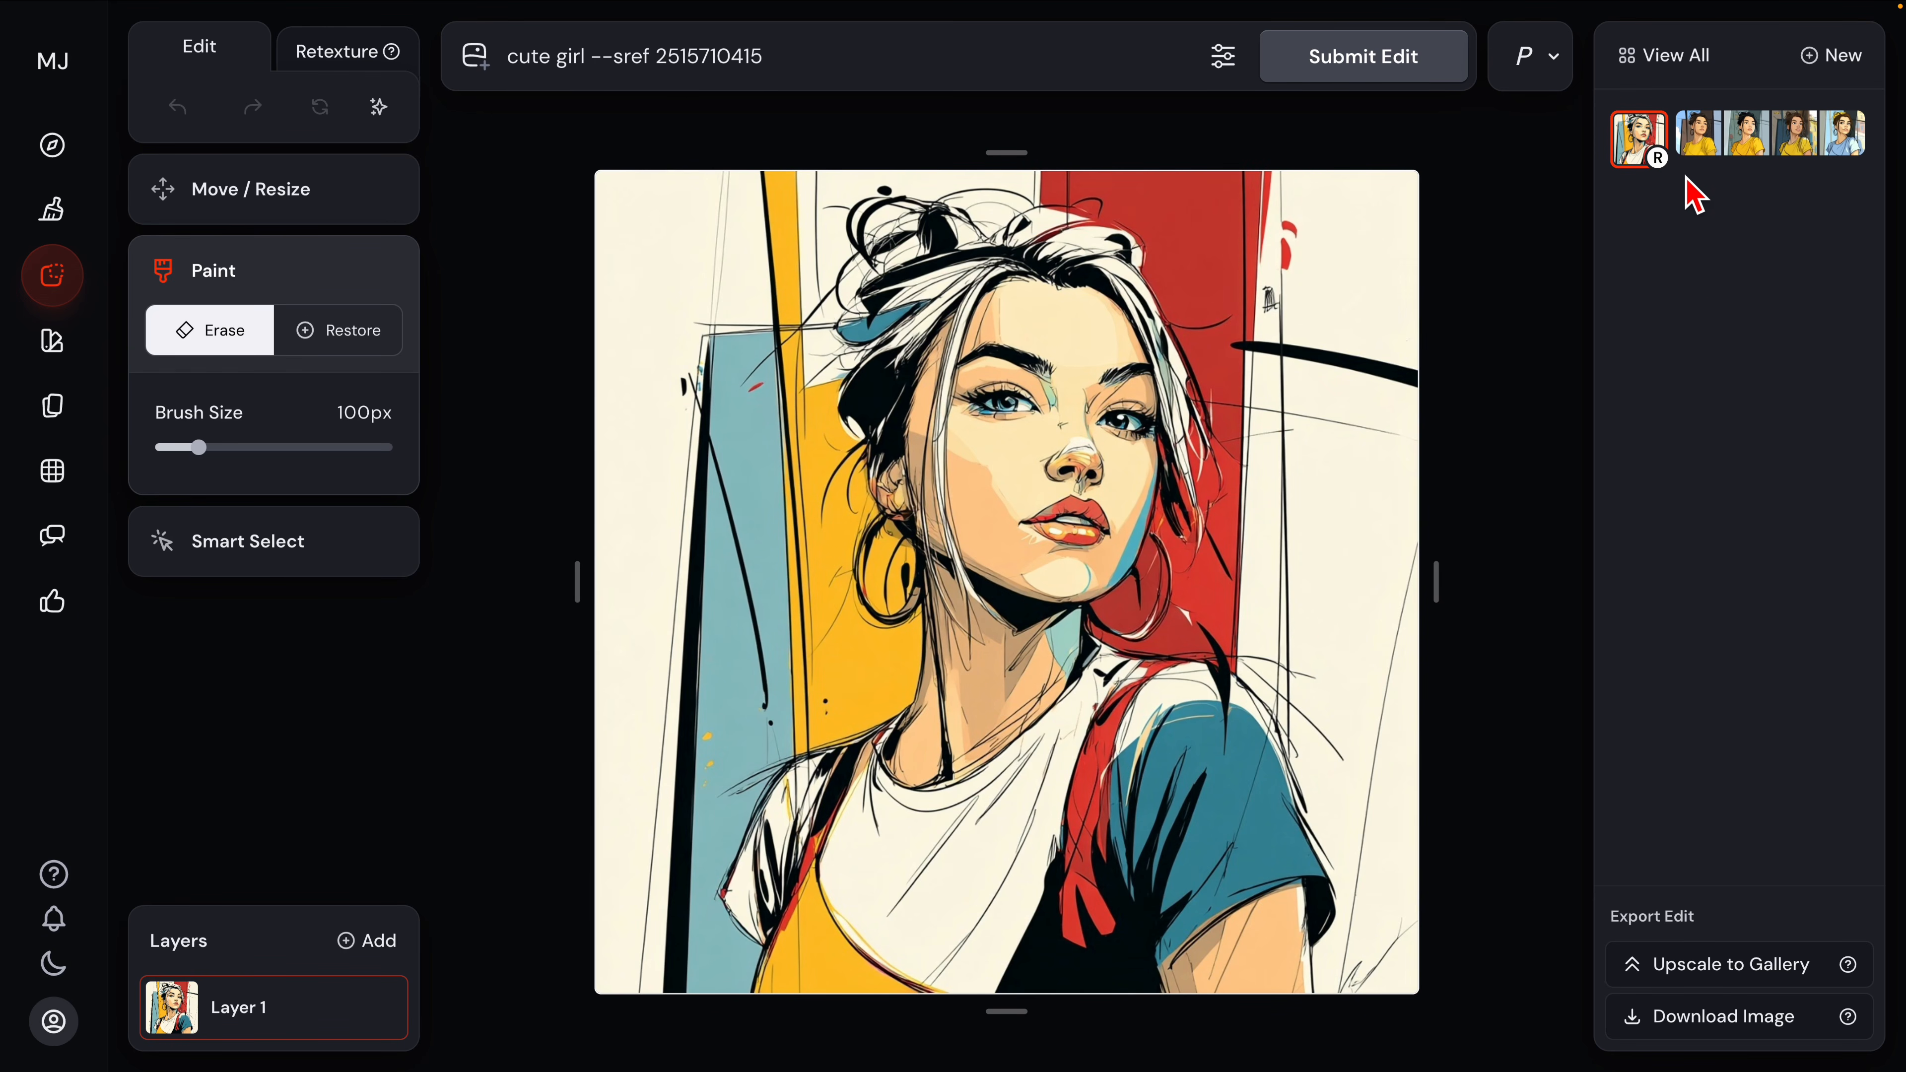
Step: Select the second edited version, with black hair and a yellow T-shirt, and upscale it to the gallery
{"action": "key", "text": "Right"}
{"action": "key", "text": "Right"}
{"action": "left_click", "coordinate": [1646, 150]}
{"action": "left_click", "coordinate": [1754, 143]}
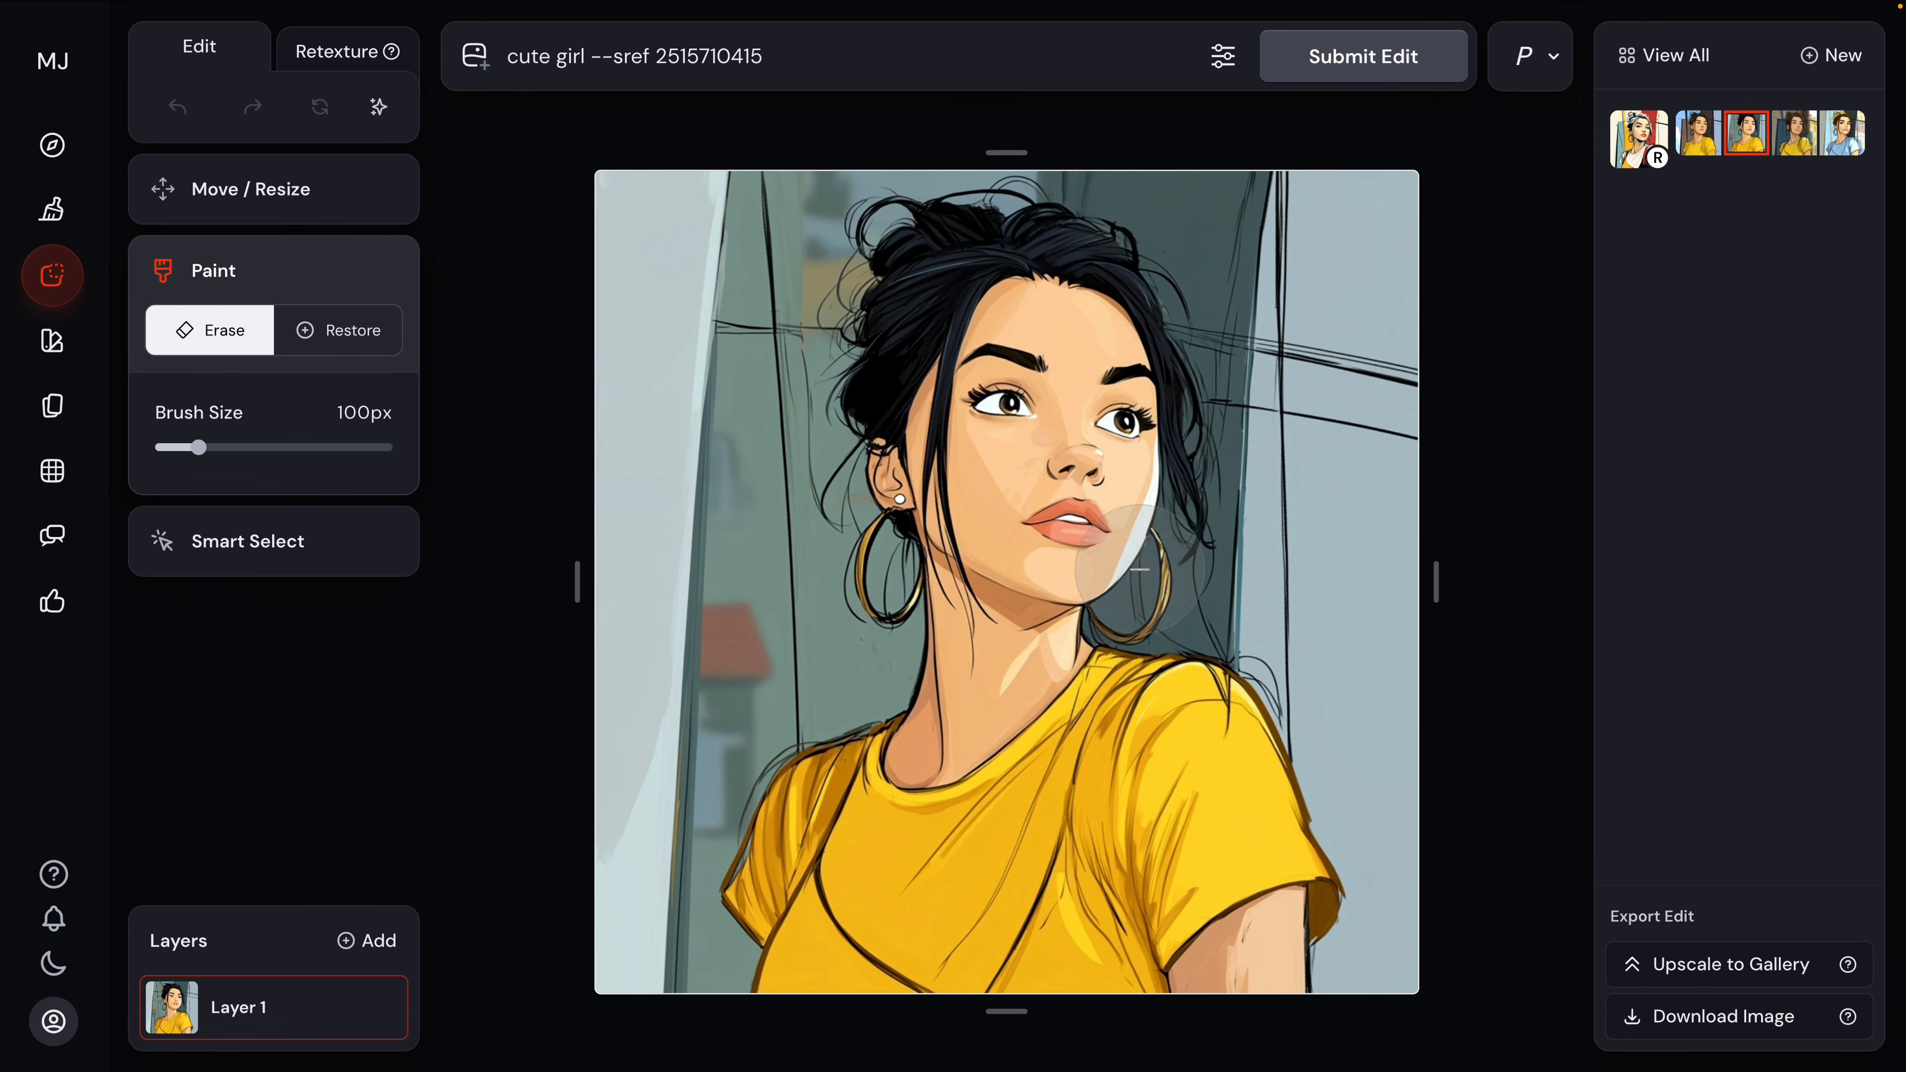
{"action": "left_click", "coordinate": [1742, 975]}
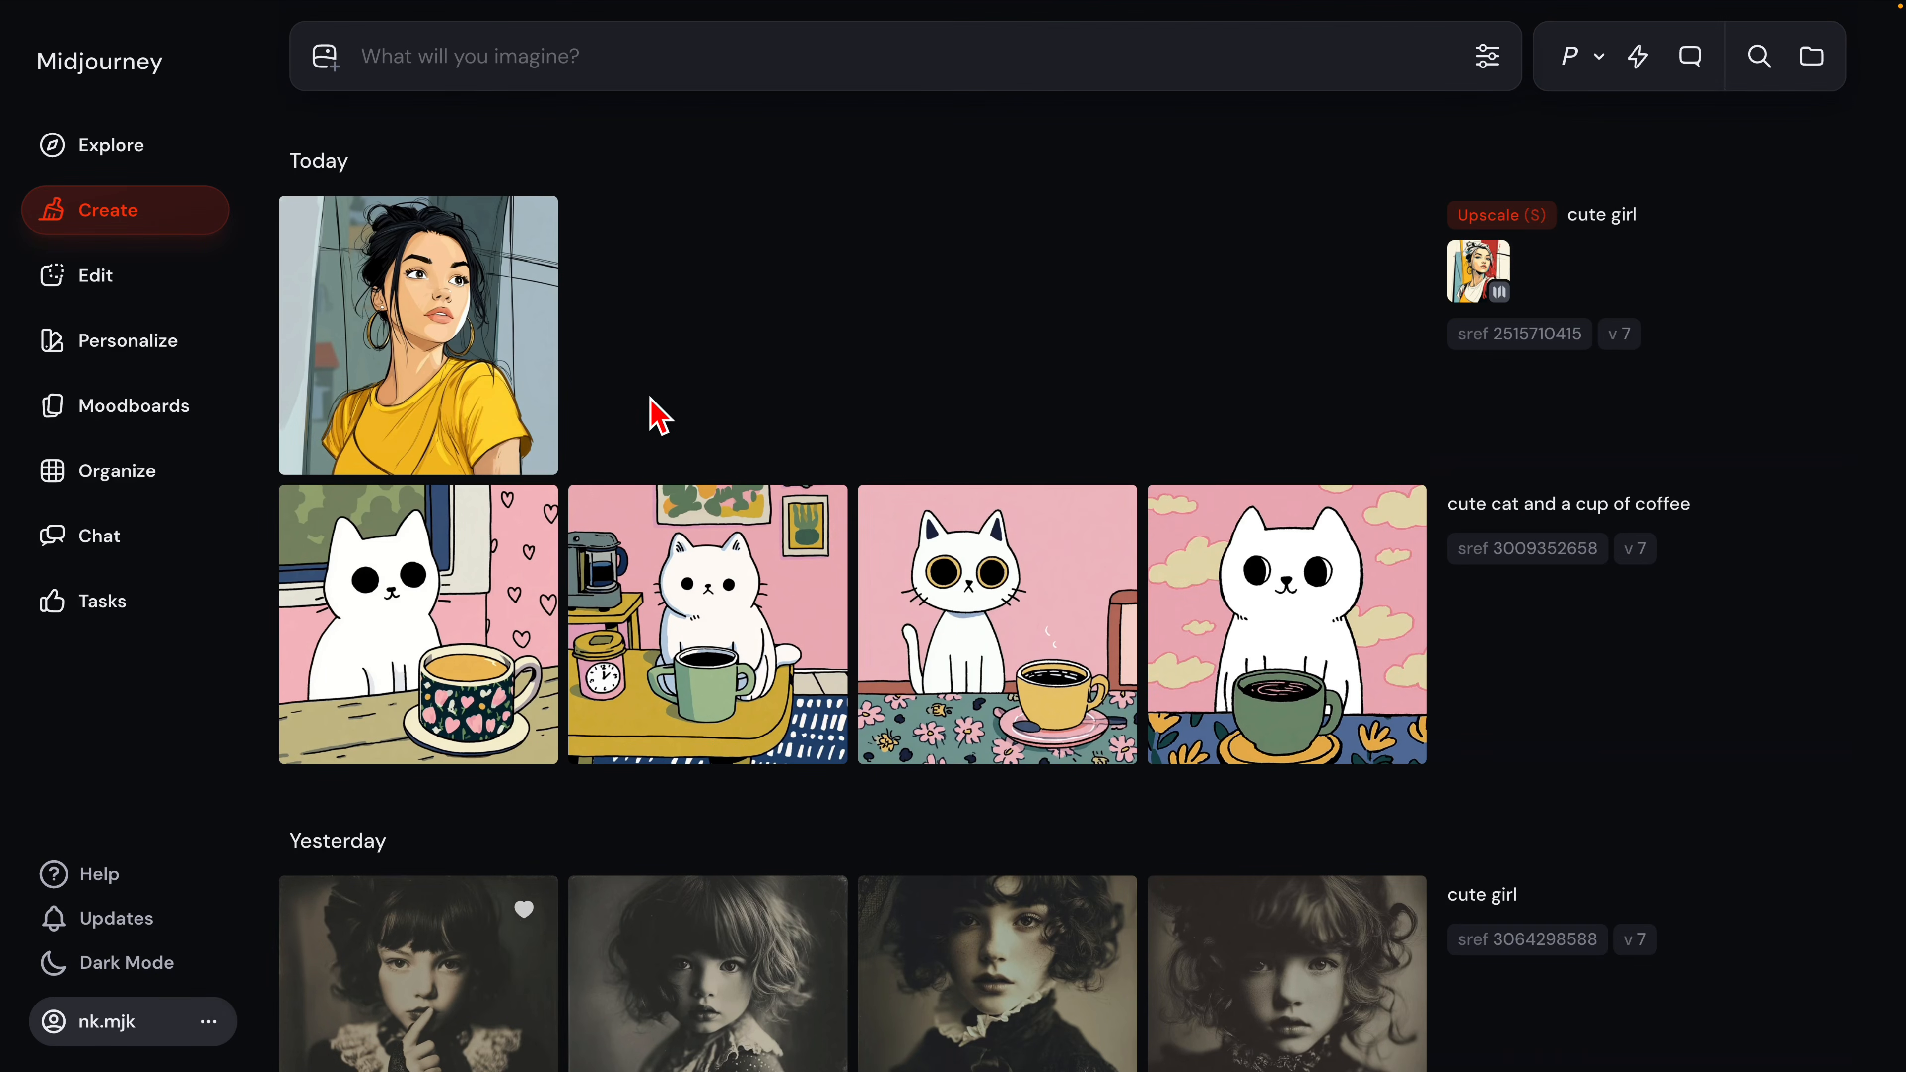
Step: Open the upscaled "cute girl" image among today's creations and review its details
{"action": "mouse_move", "coordinate": [551, 386]}
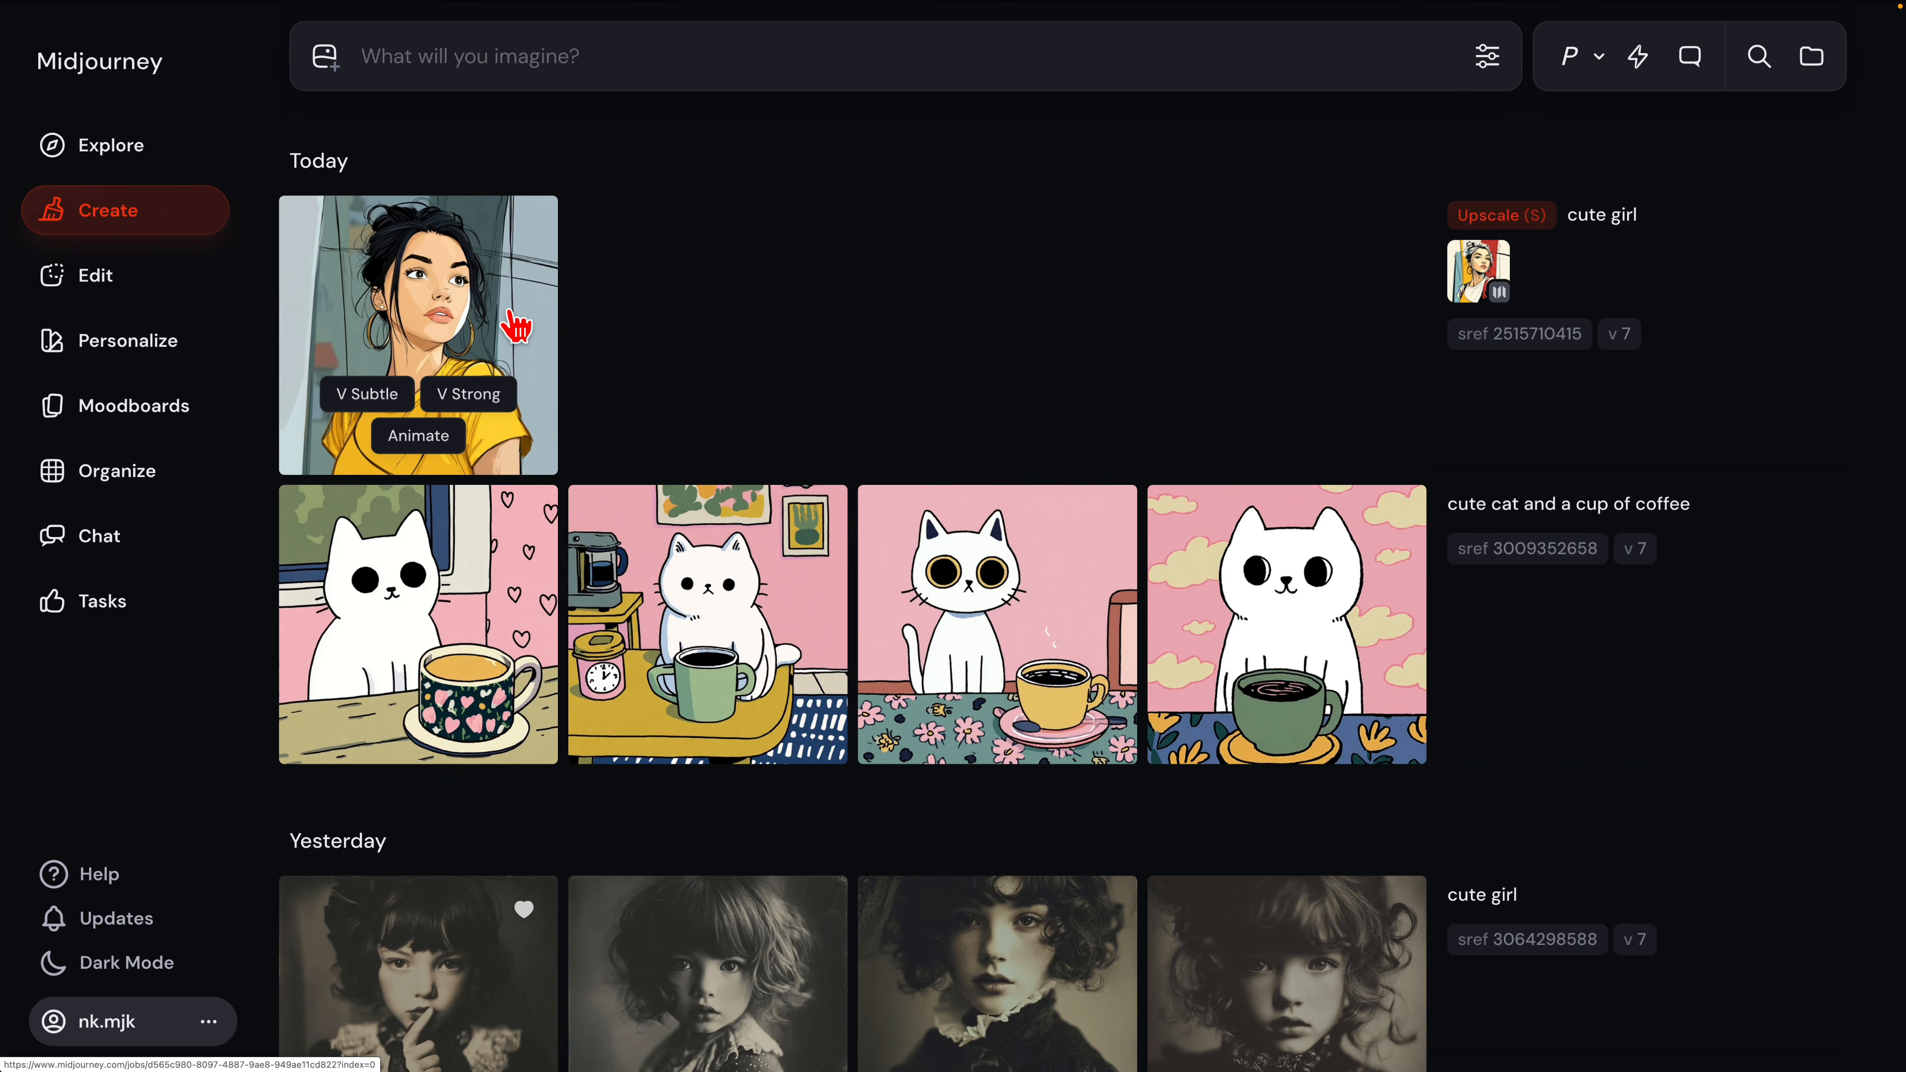
{"action": "left_click", "coordinate": [516, 326]}
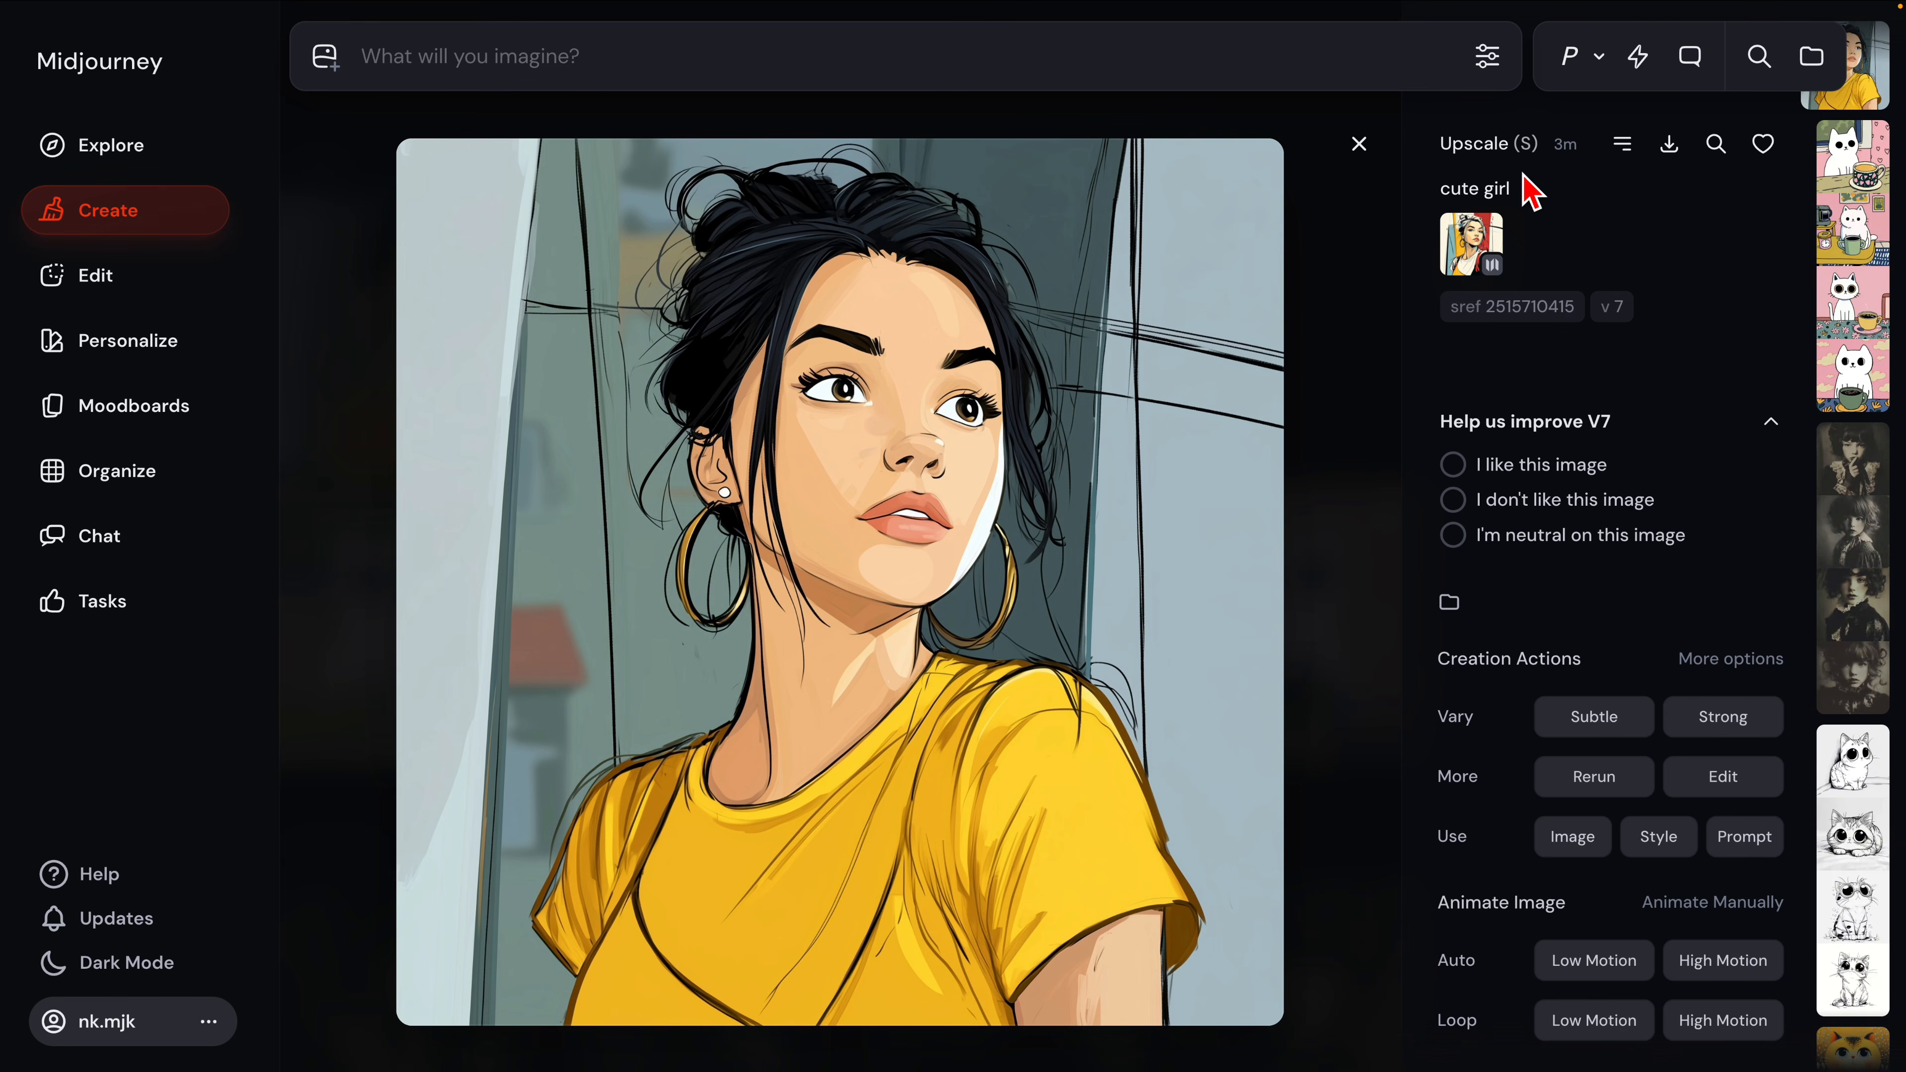
{"action": "mouse_move", "coordinate": [1519, 158]}
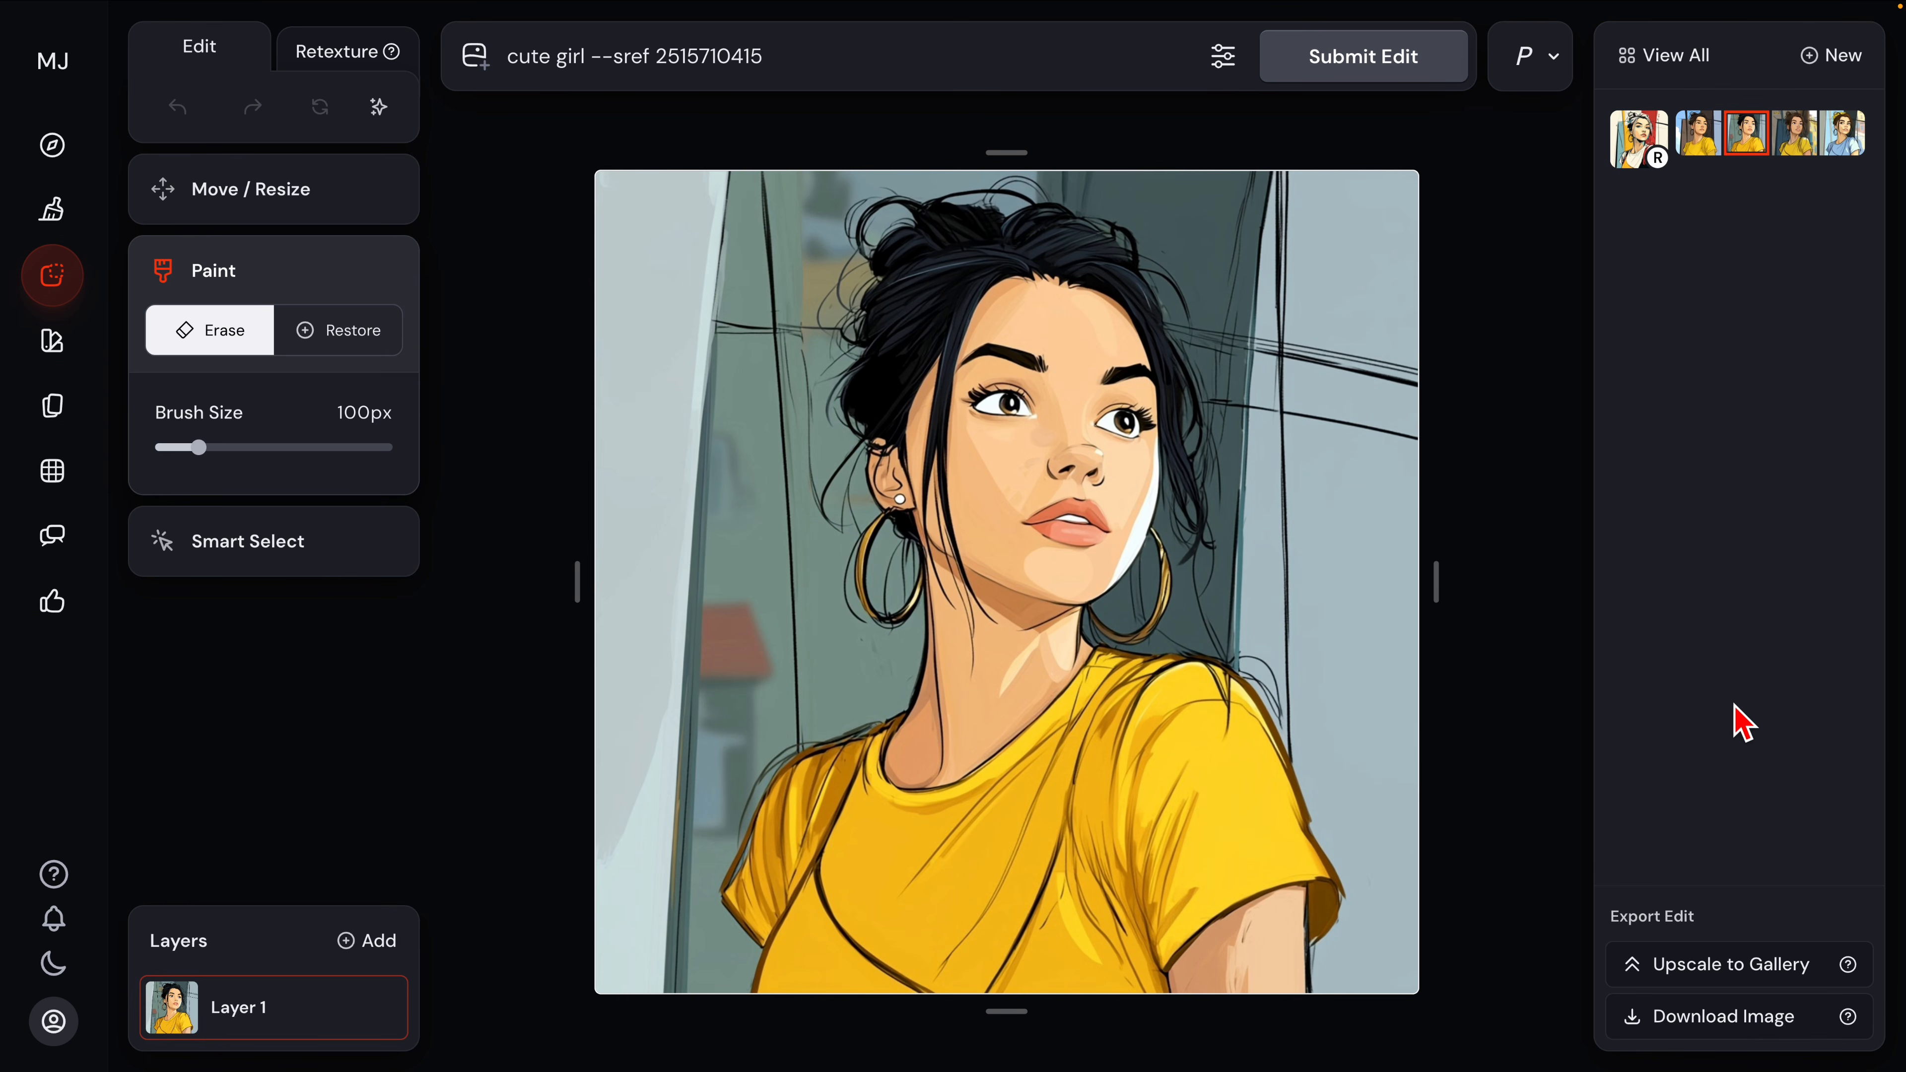
Step: In the overview of all edited images, apply a Creative upscale to the black-haired girl with the grey-blue background
{"action": "left_click", "coordinate": [1664, 60]}
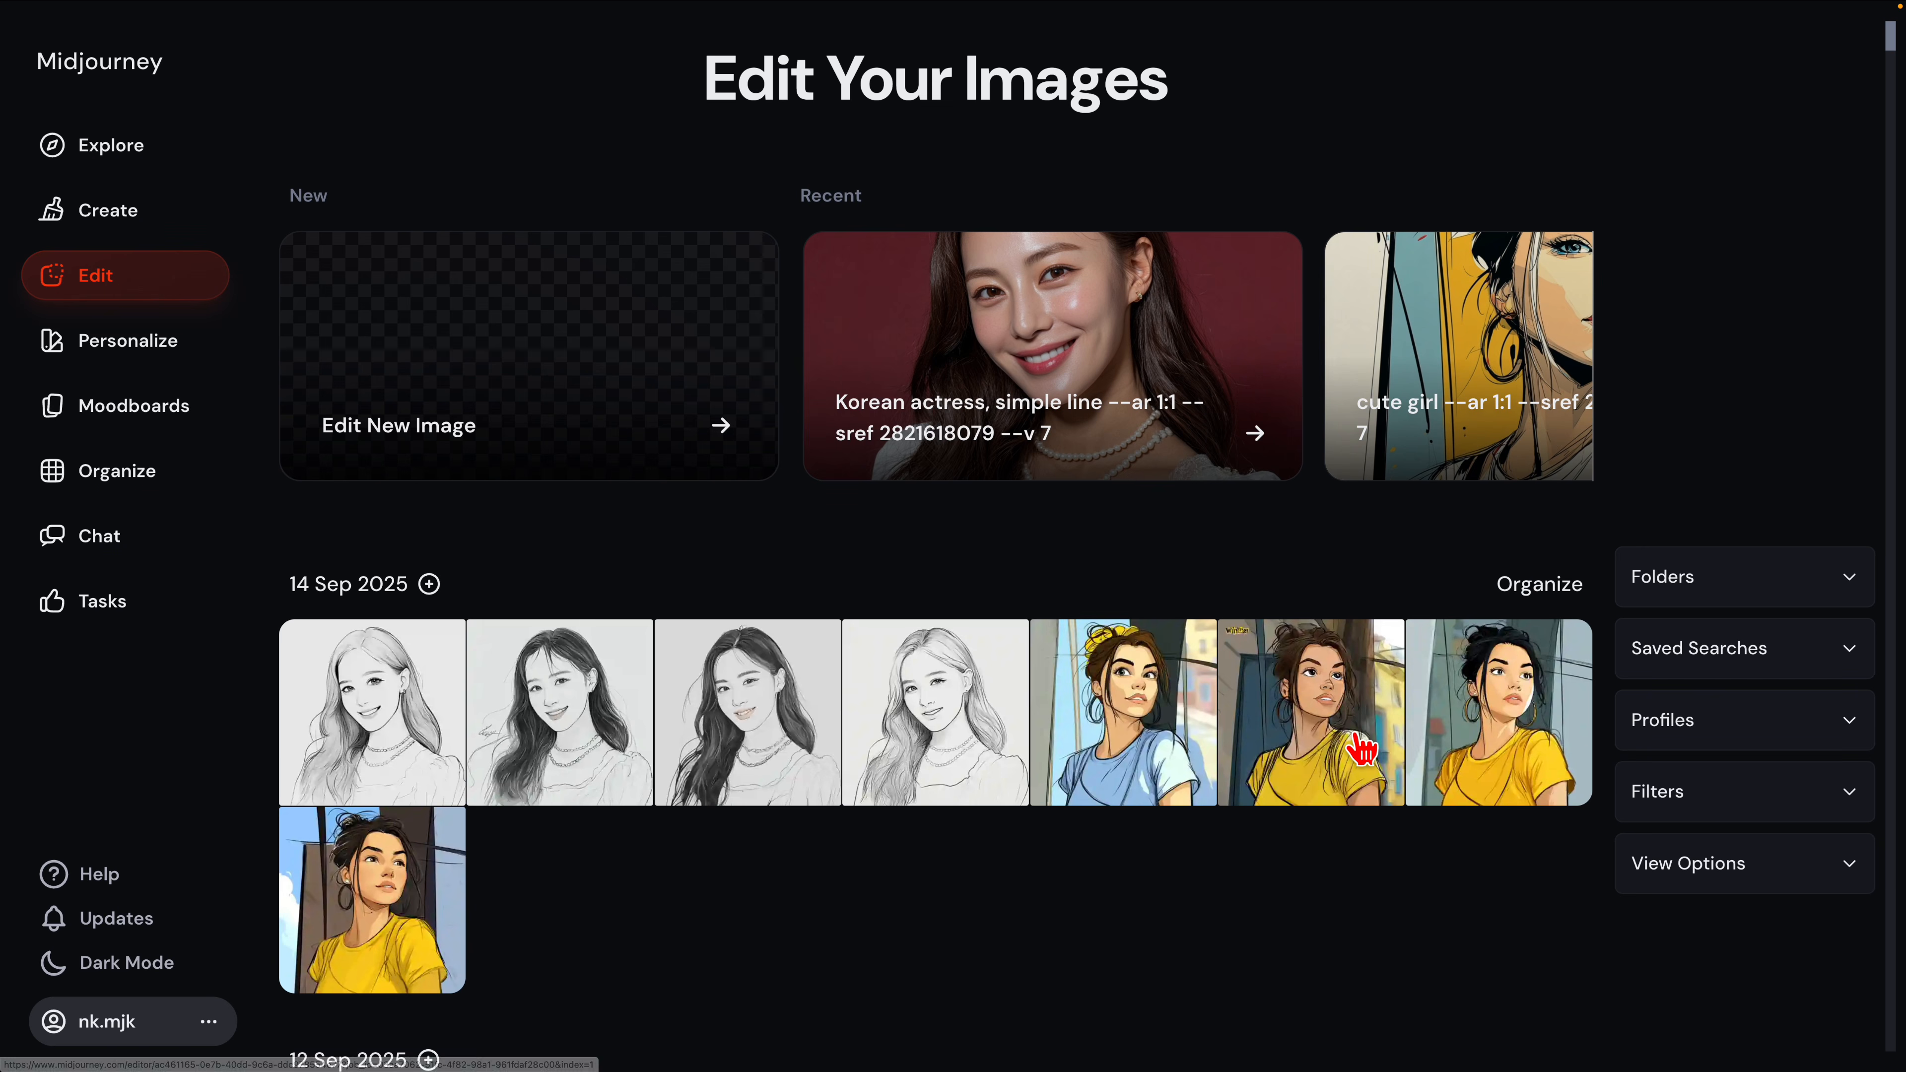
{"action": "right_click", "coordinate": [1495, 683]}
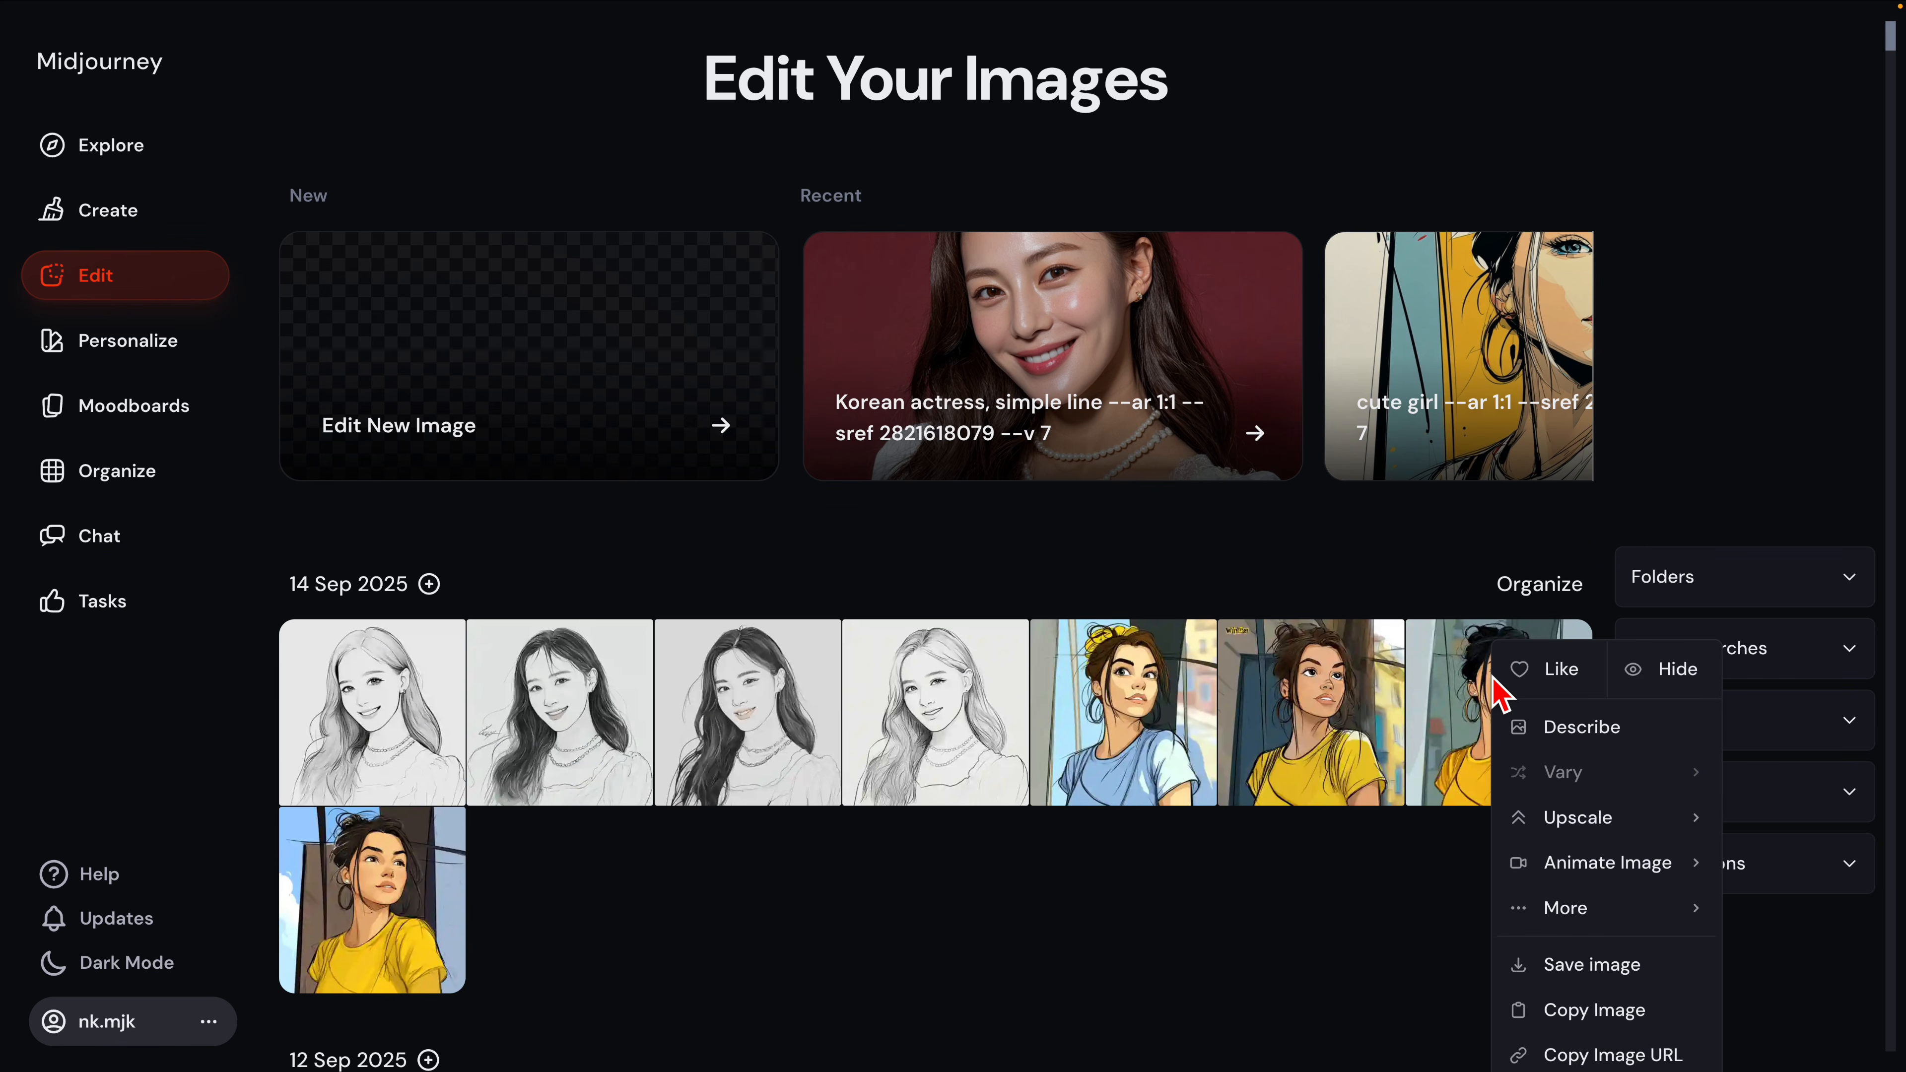
{"action": "mouse_move", "coordinate": [1591, 822]}
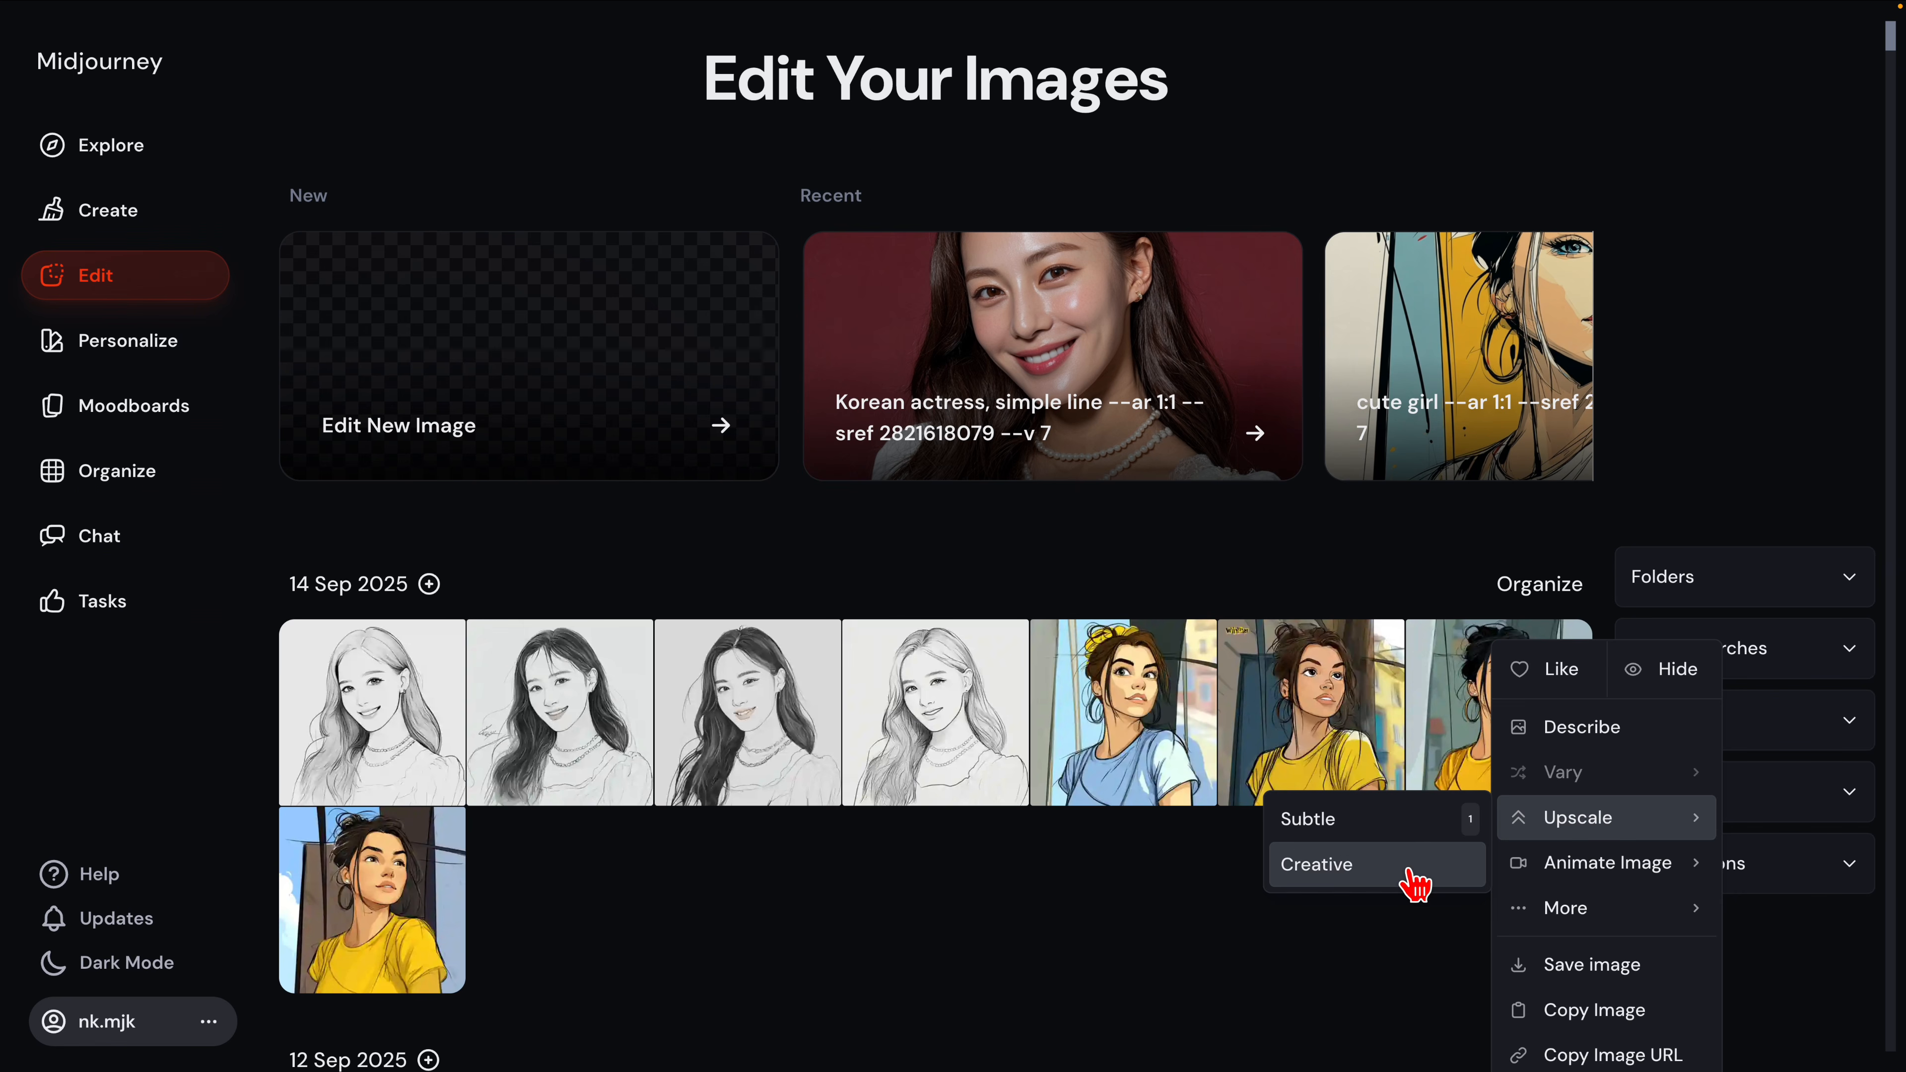
{"action": "left_click", "coordinate": [1415, 883]}
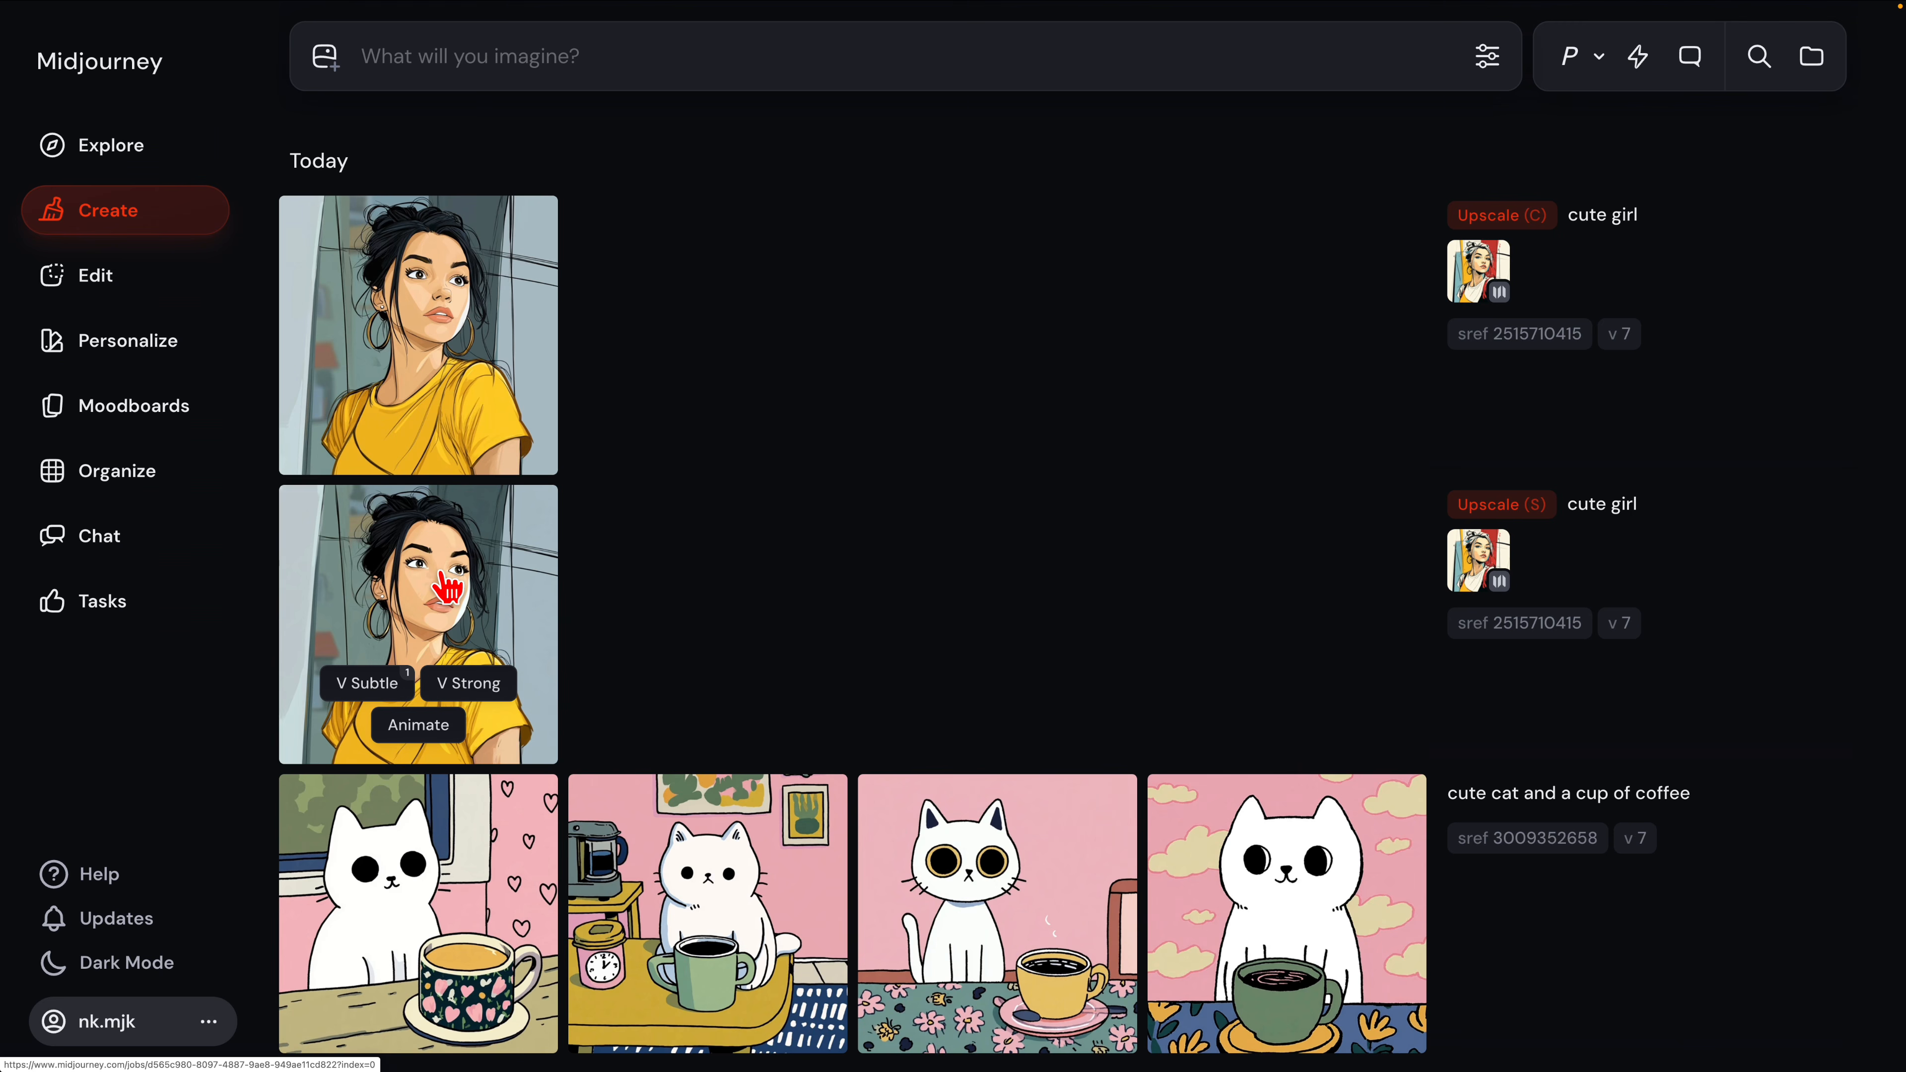
Step: Open the Upscale (S) "cute girl" image, try to create a Subtle variation, and return to the Create page
{"action": "left_click", "coordinate": [448, 588]}
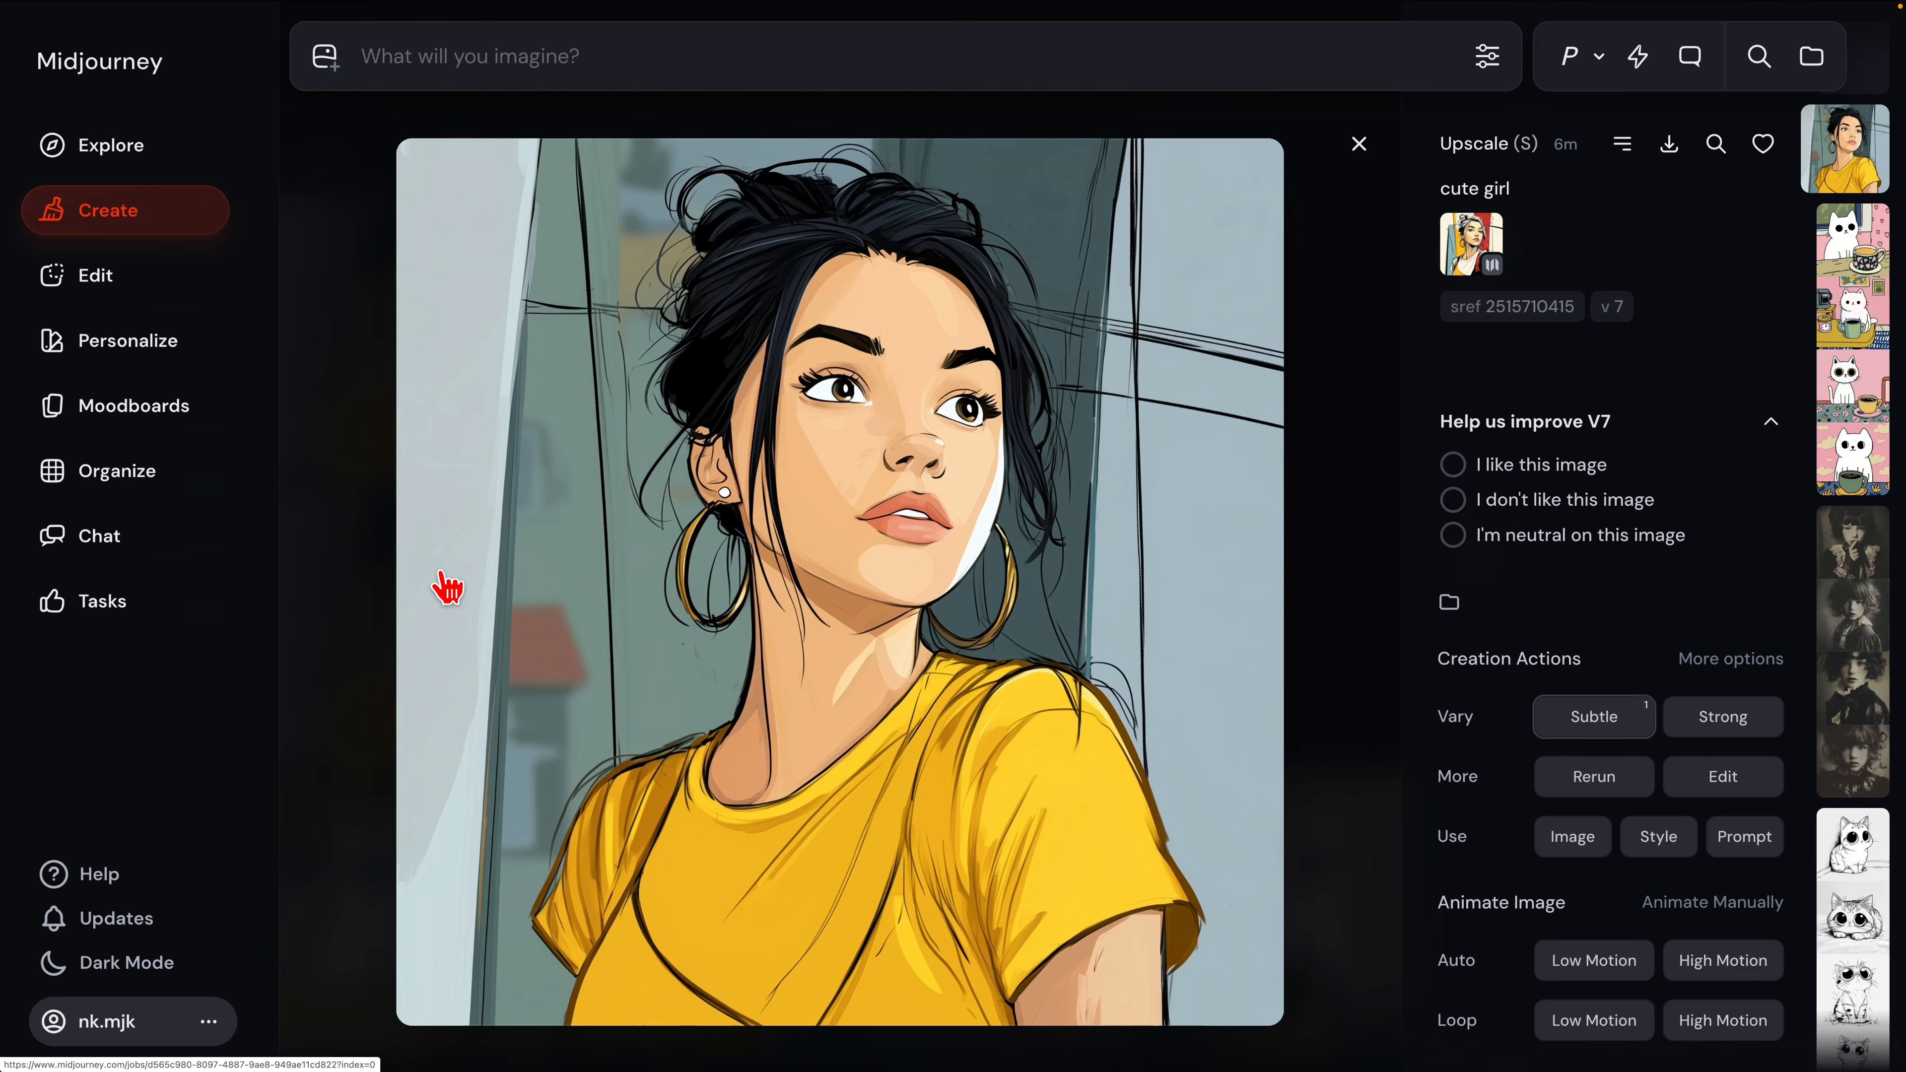
{"action": "left_click", "coordinate": [1597, 732]}
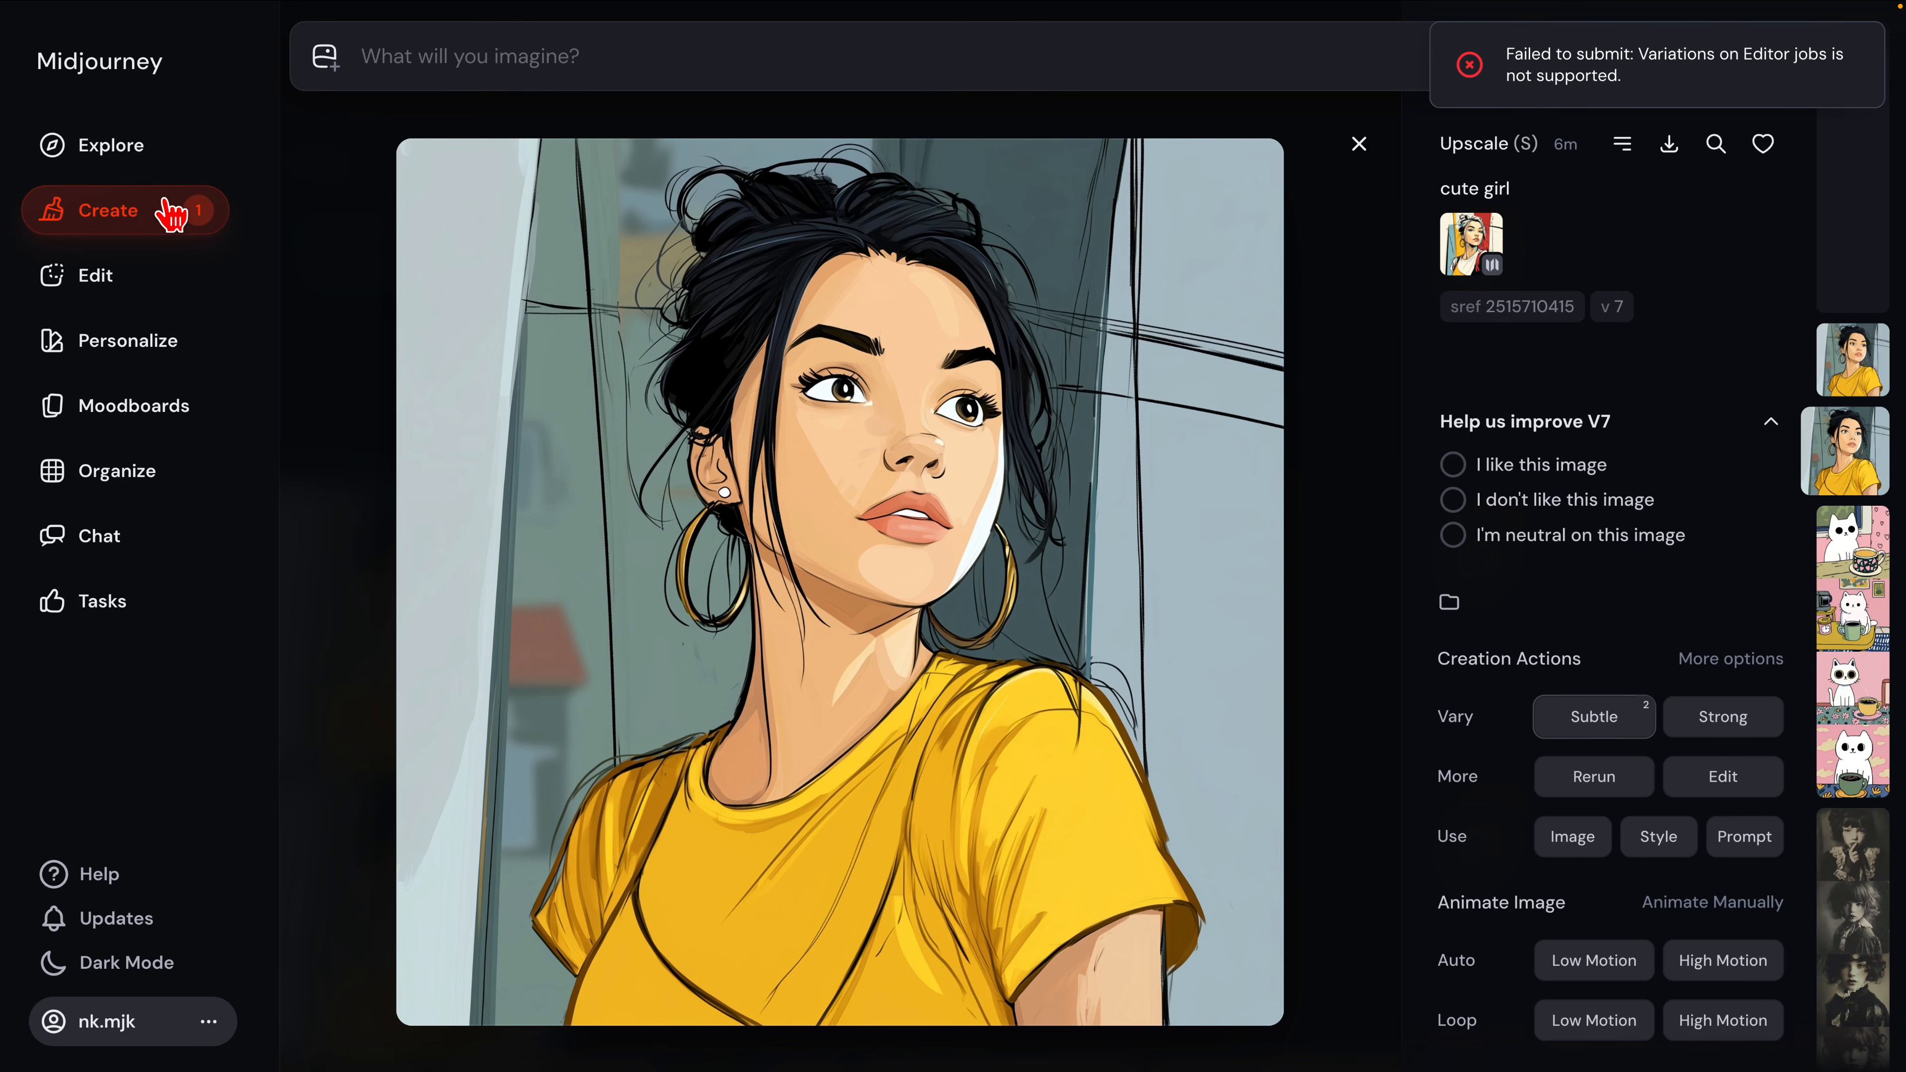
{"action": "left_click", "coordinate": [132, 220]}
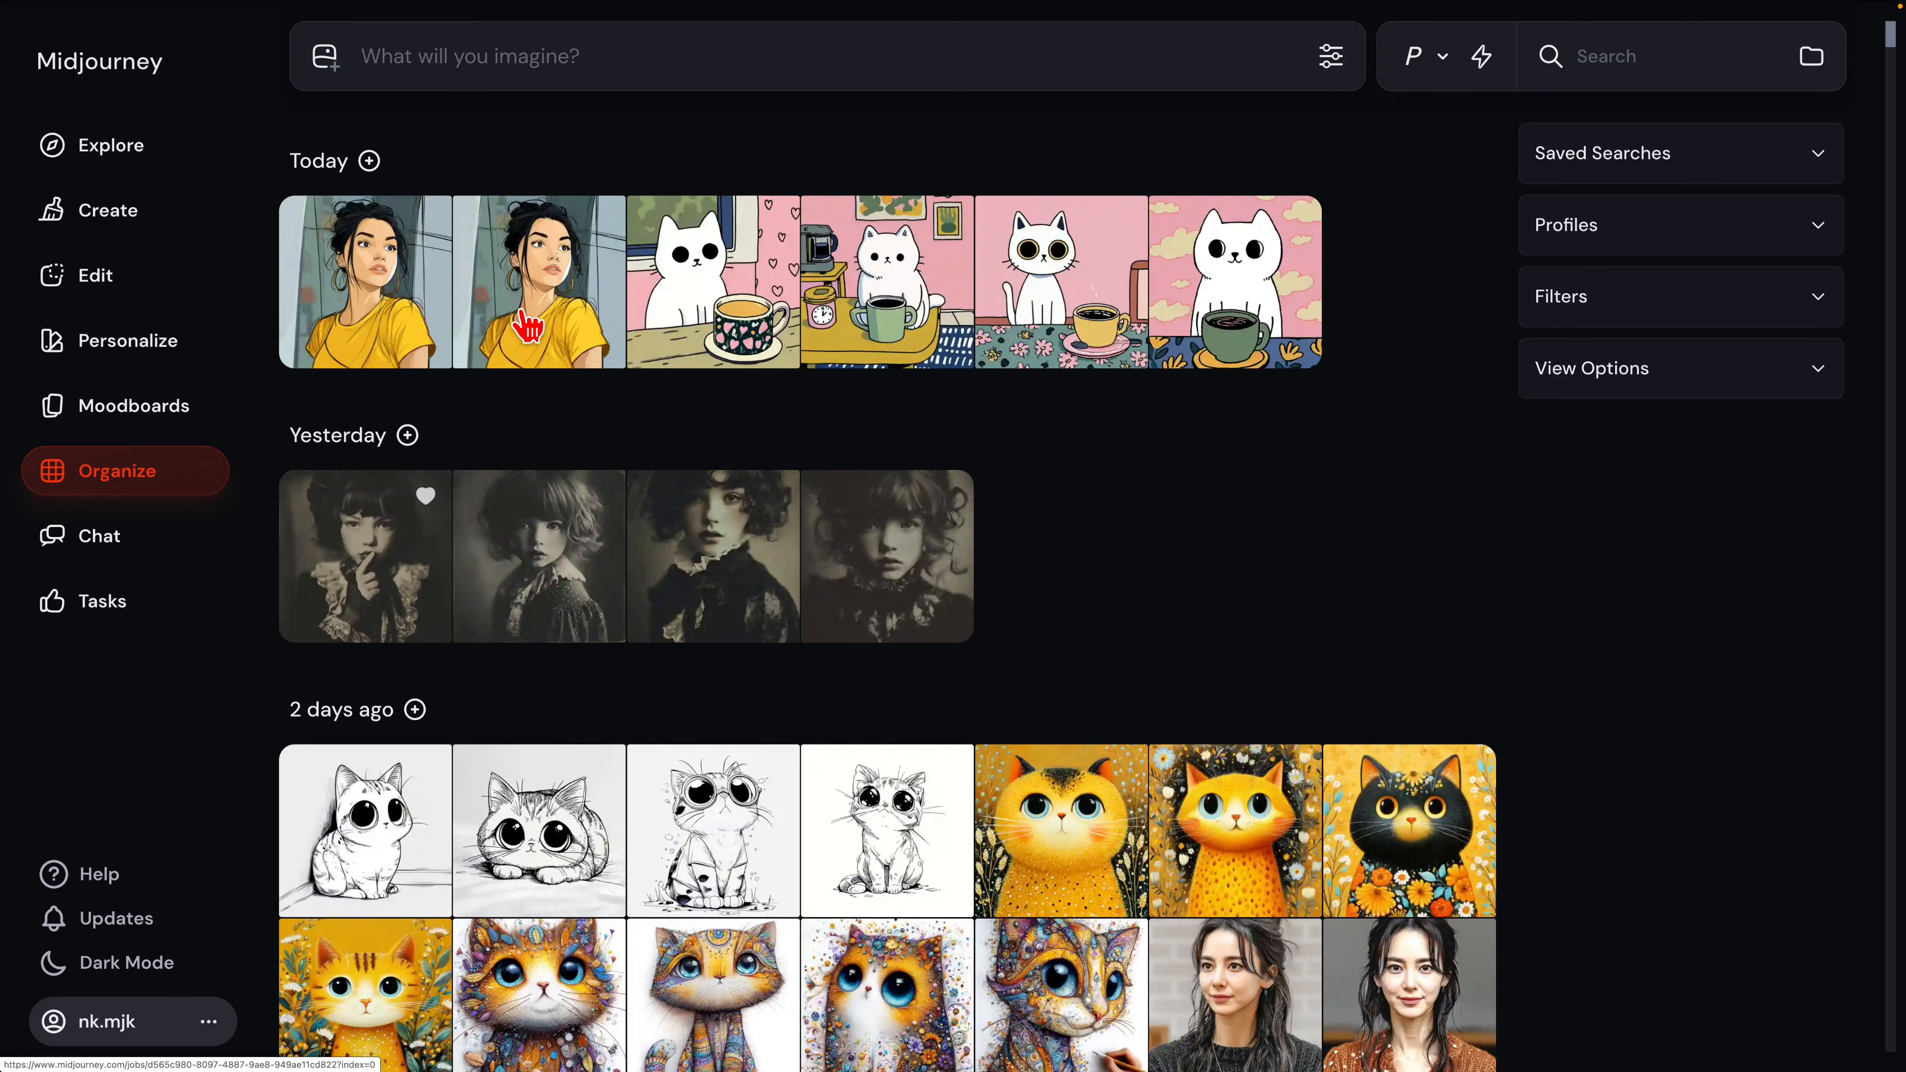
Step: From the Organize page, open the Upscale (S) "cute girl" image, search for similar images, and switch the results to Styles
{"action": "left_click", "coordinate": [542, 306]}
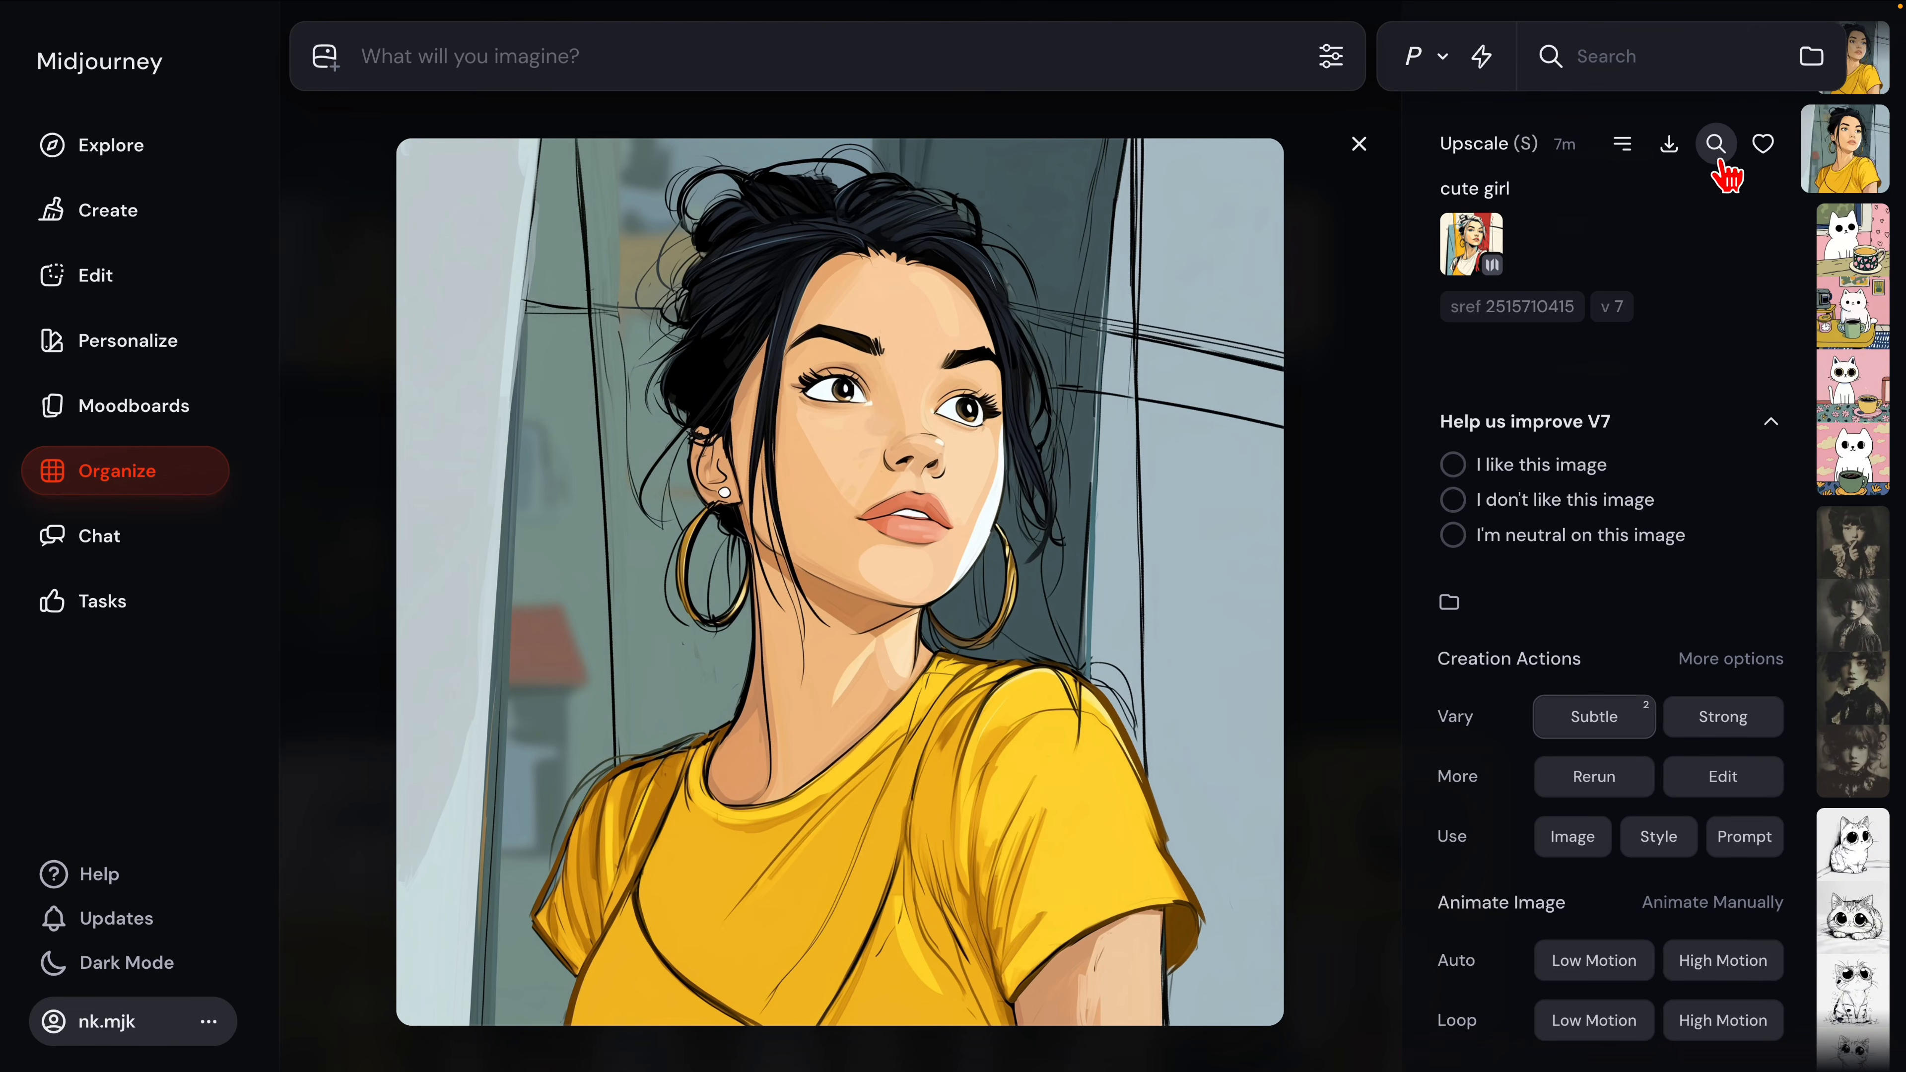
{"action": "left_click", "coordinate": [1716, 144]}
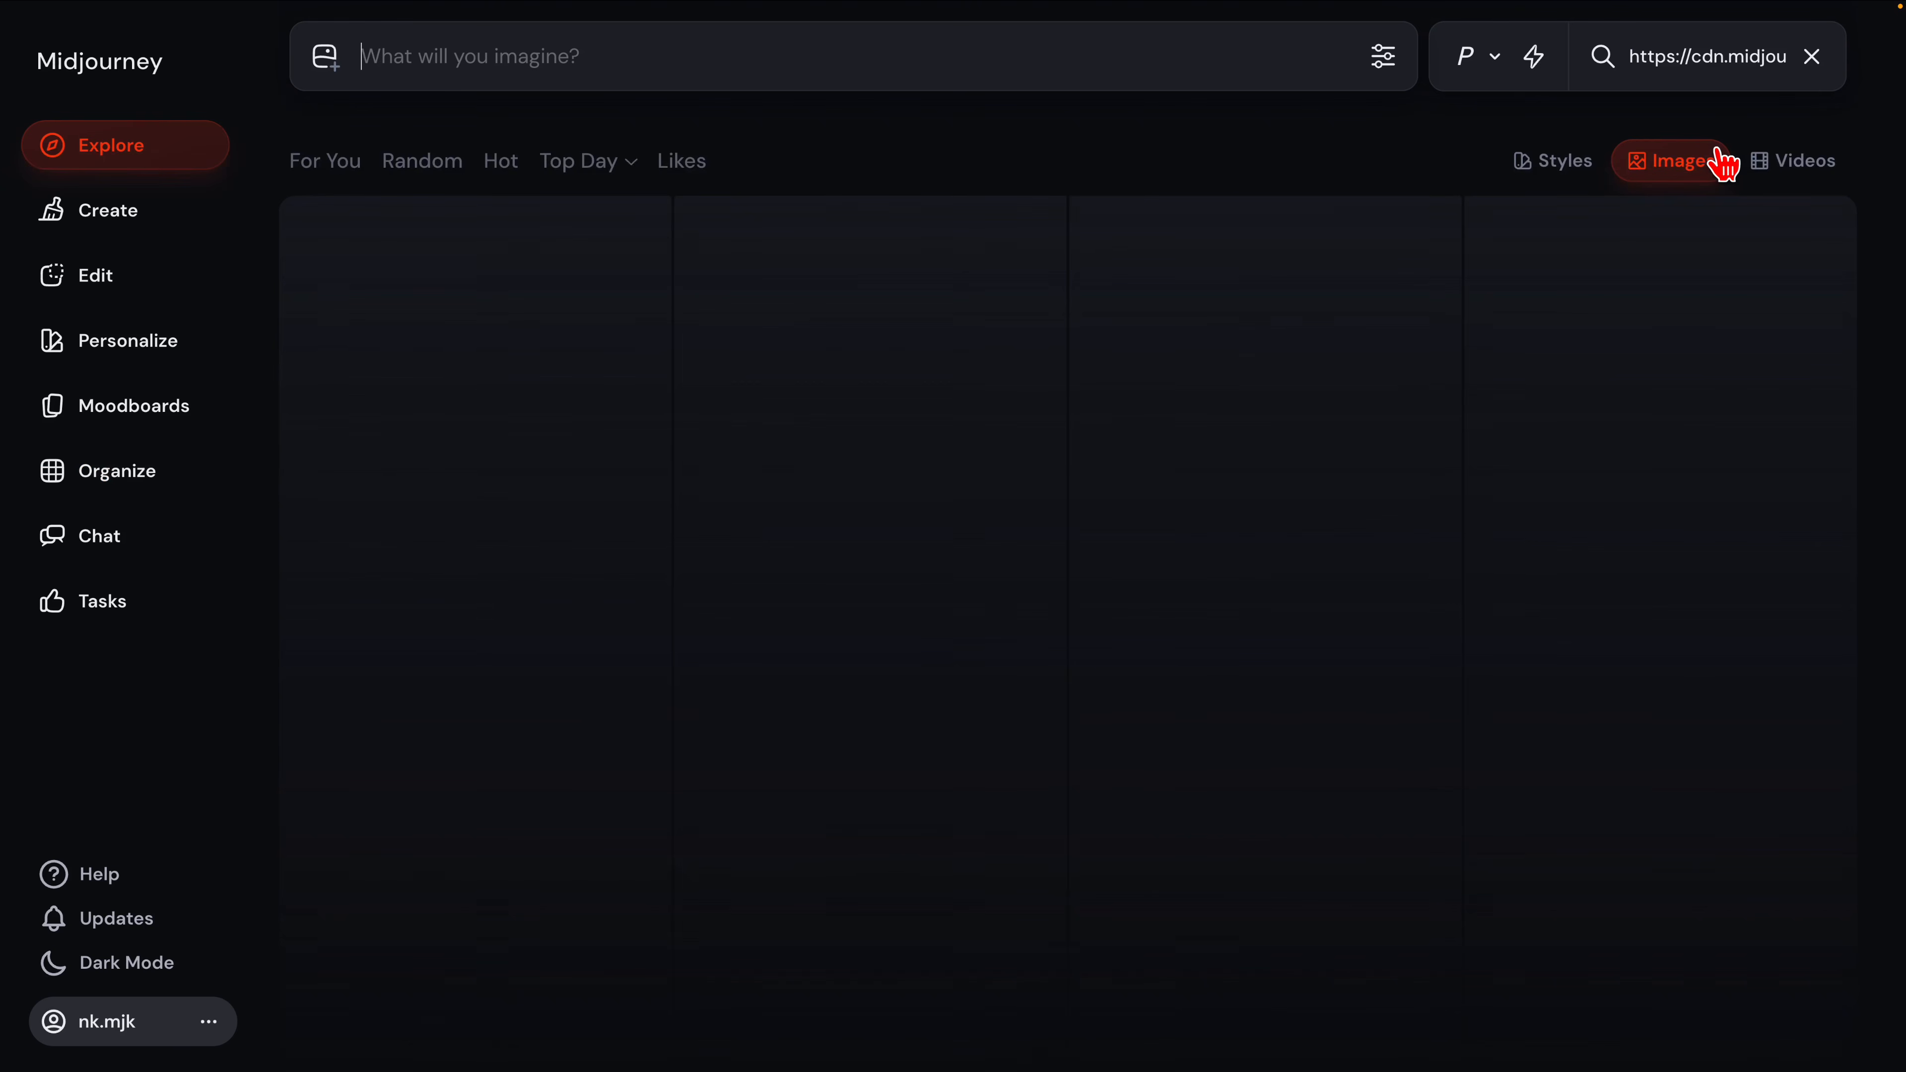
{"action": "left_click", "coordinate": [1550, 177]}
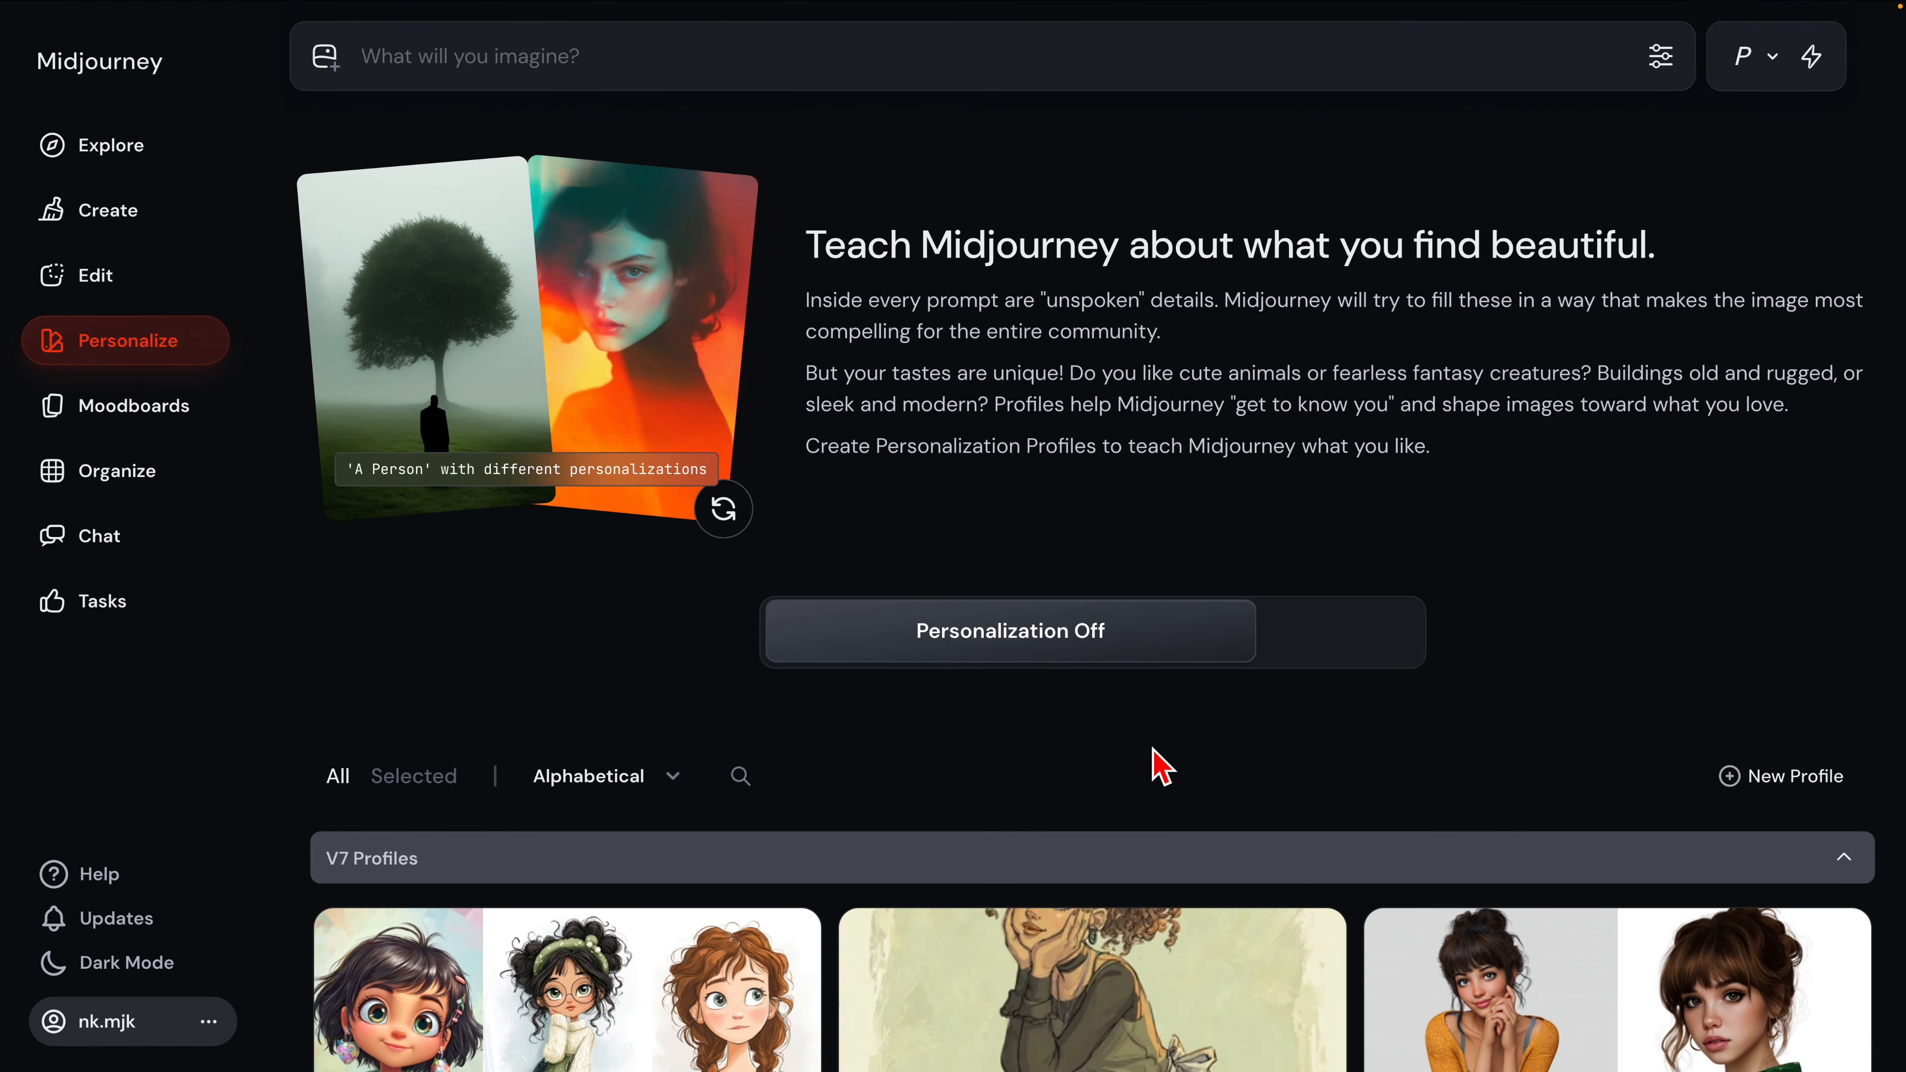
Step: On the Personalize page, cycle through the sample 'A Person' image pairs and examine the introductory text about personalization profiles
{"action": "scroll", "coordinate": [1167, 760], "scroll_direction": "down", "scroll_amount": 1}
{"action": "scroll", "coordinate": [1170, 762], "scroll_direction": "up", "scroll_amount": 1}
{"action": "scroll", "coordinate": [1180, 779], "scroll_direction": "down", "scroll_amount": 2}
{"action": "scroll", "coordinate": [1078, 757], "scroll_direction": "up", "scroll_amount": 2}
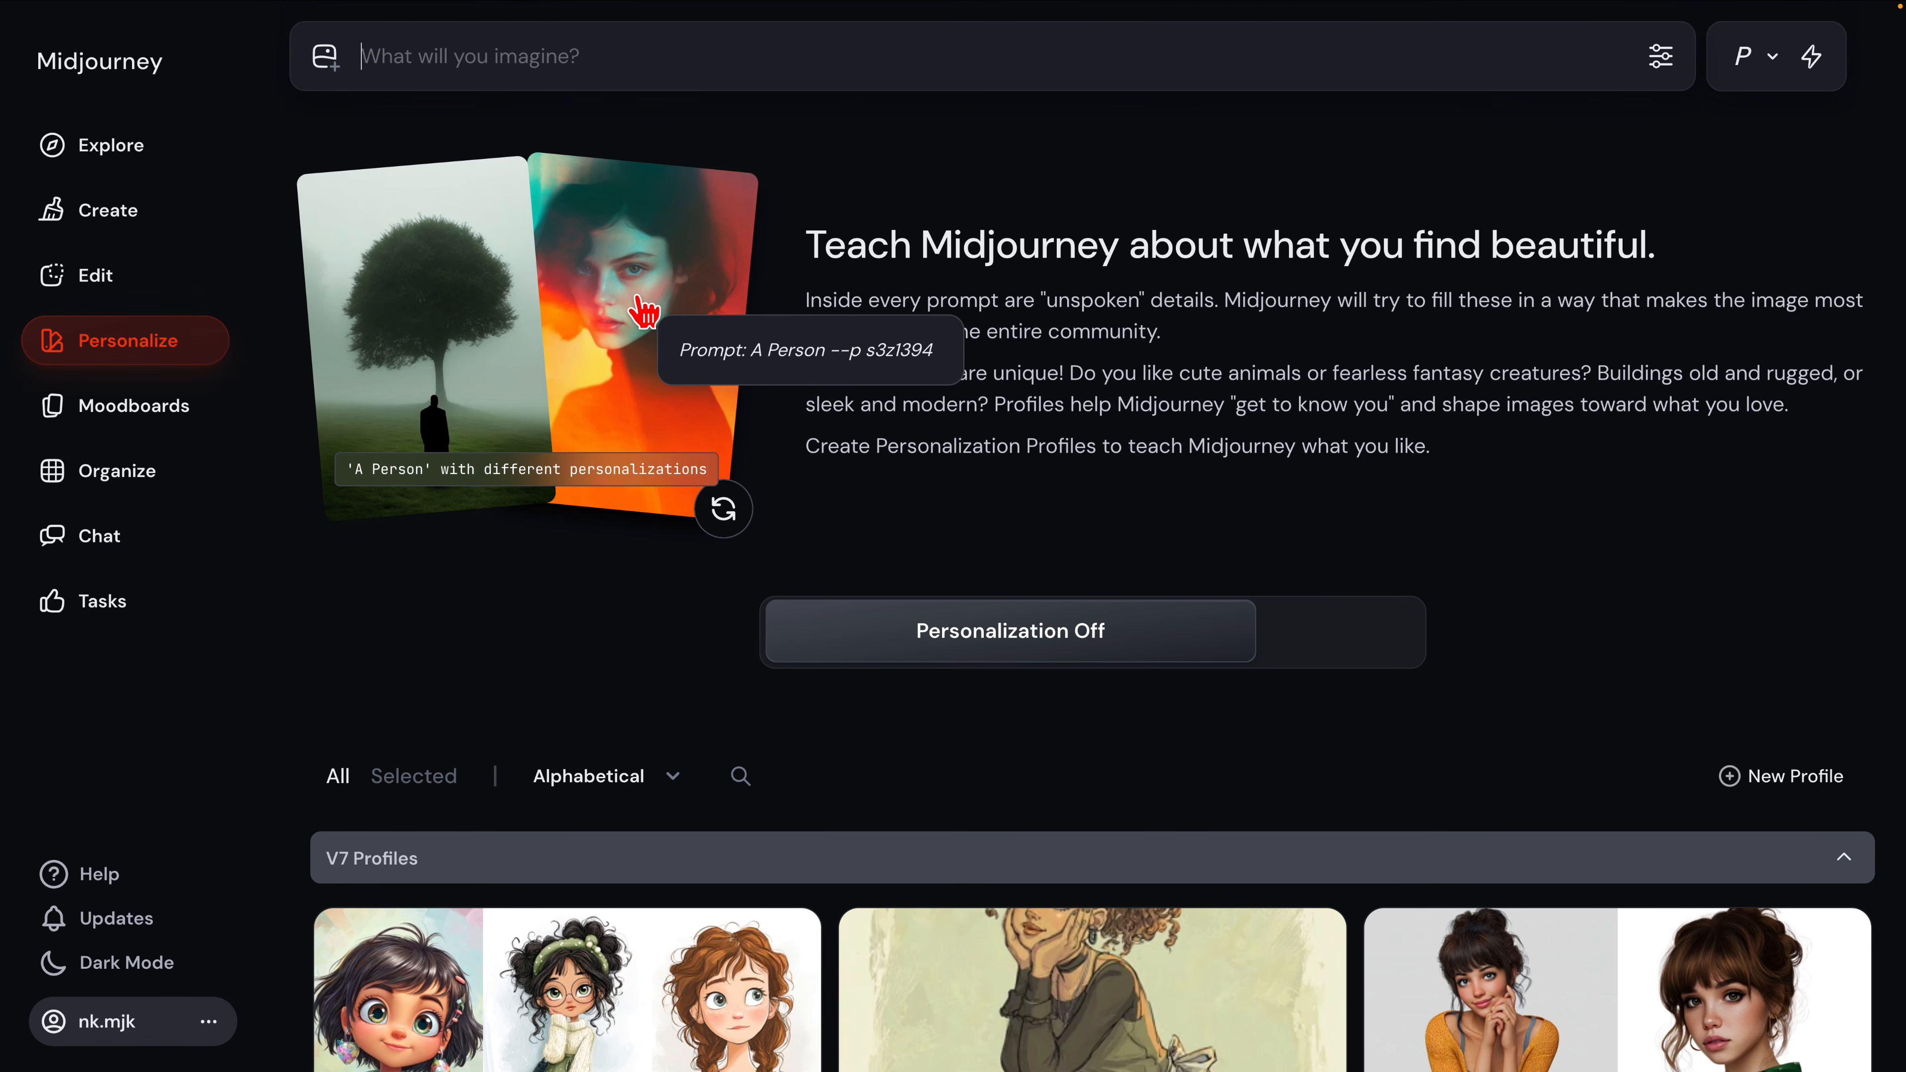
{"action": "left_click", "coordinate": [721, 514]}
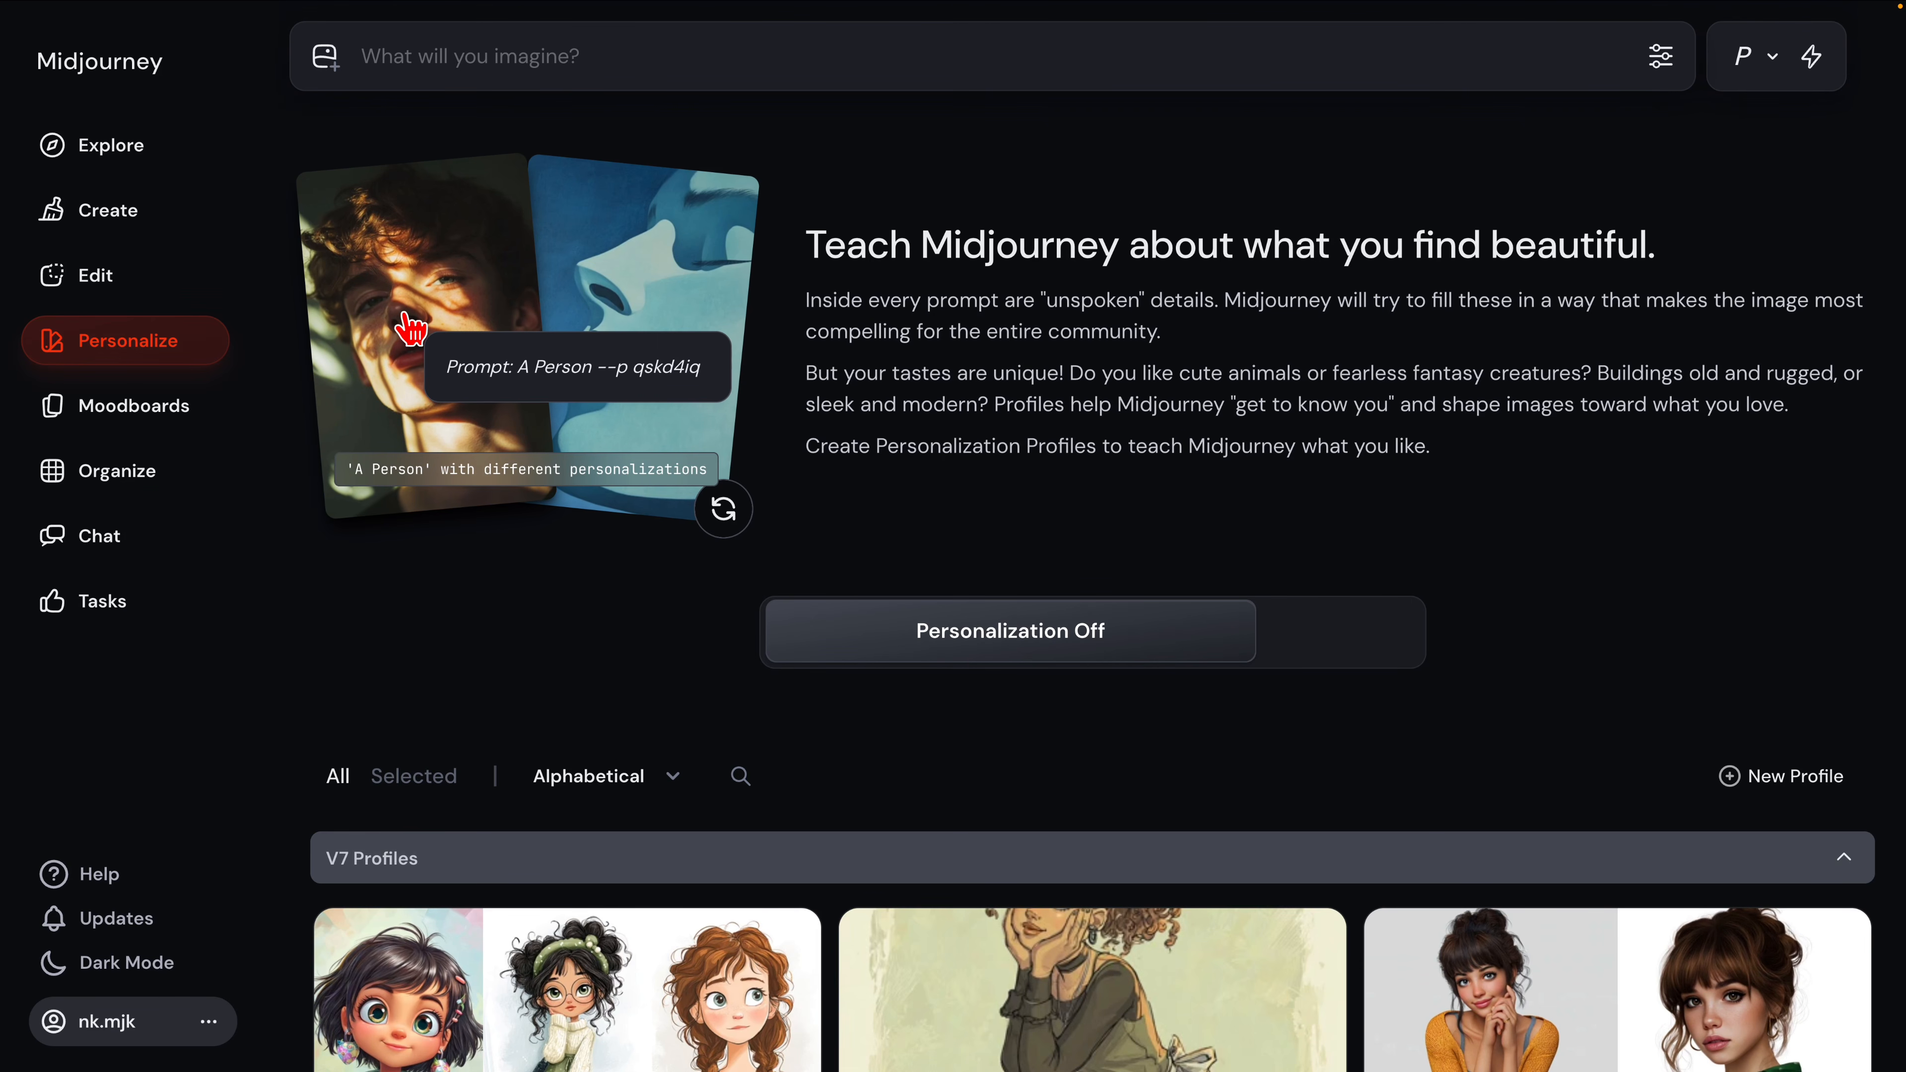
{"action": "left_click", "coordinate": [729, 510]}
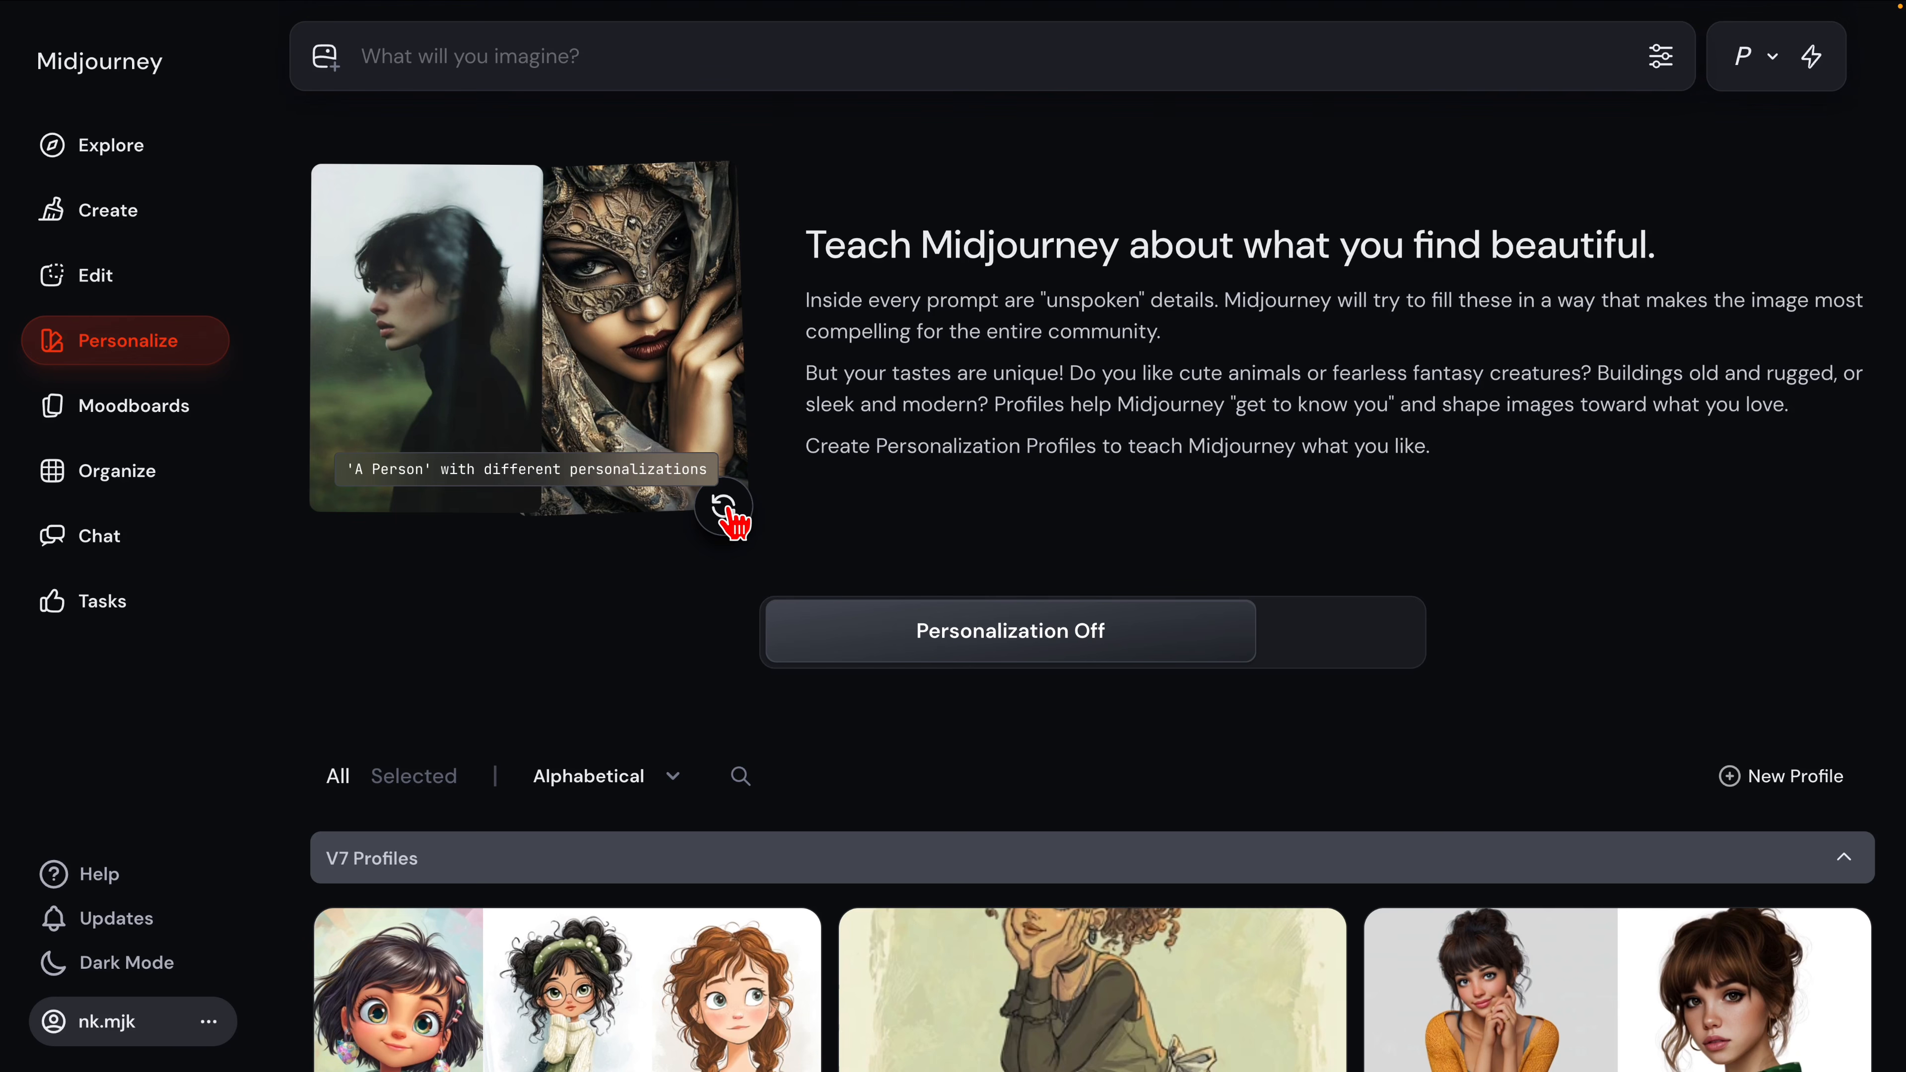
{"action": "left_click", "coordinate": [727, 511]}
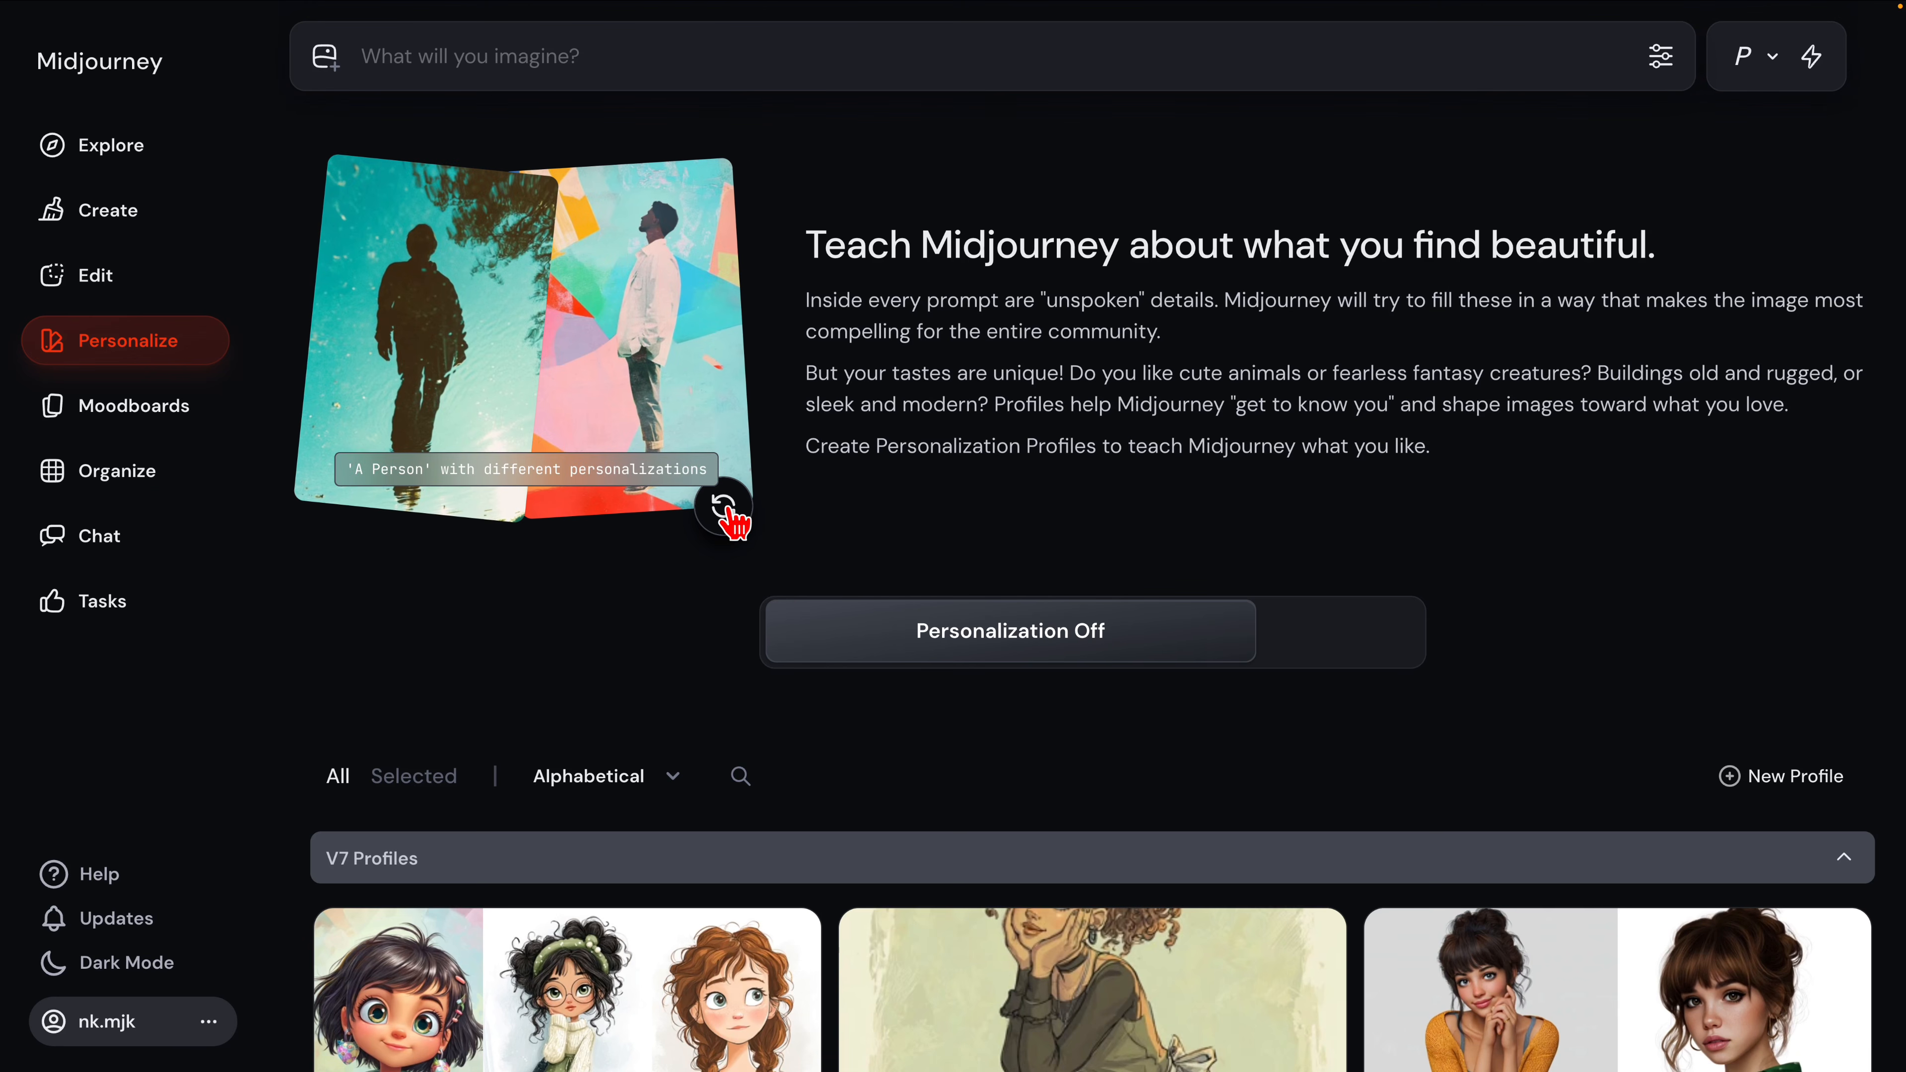
{"action": "left_click", "coordinate": [725, 509]}
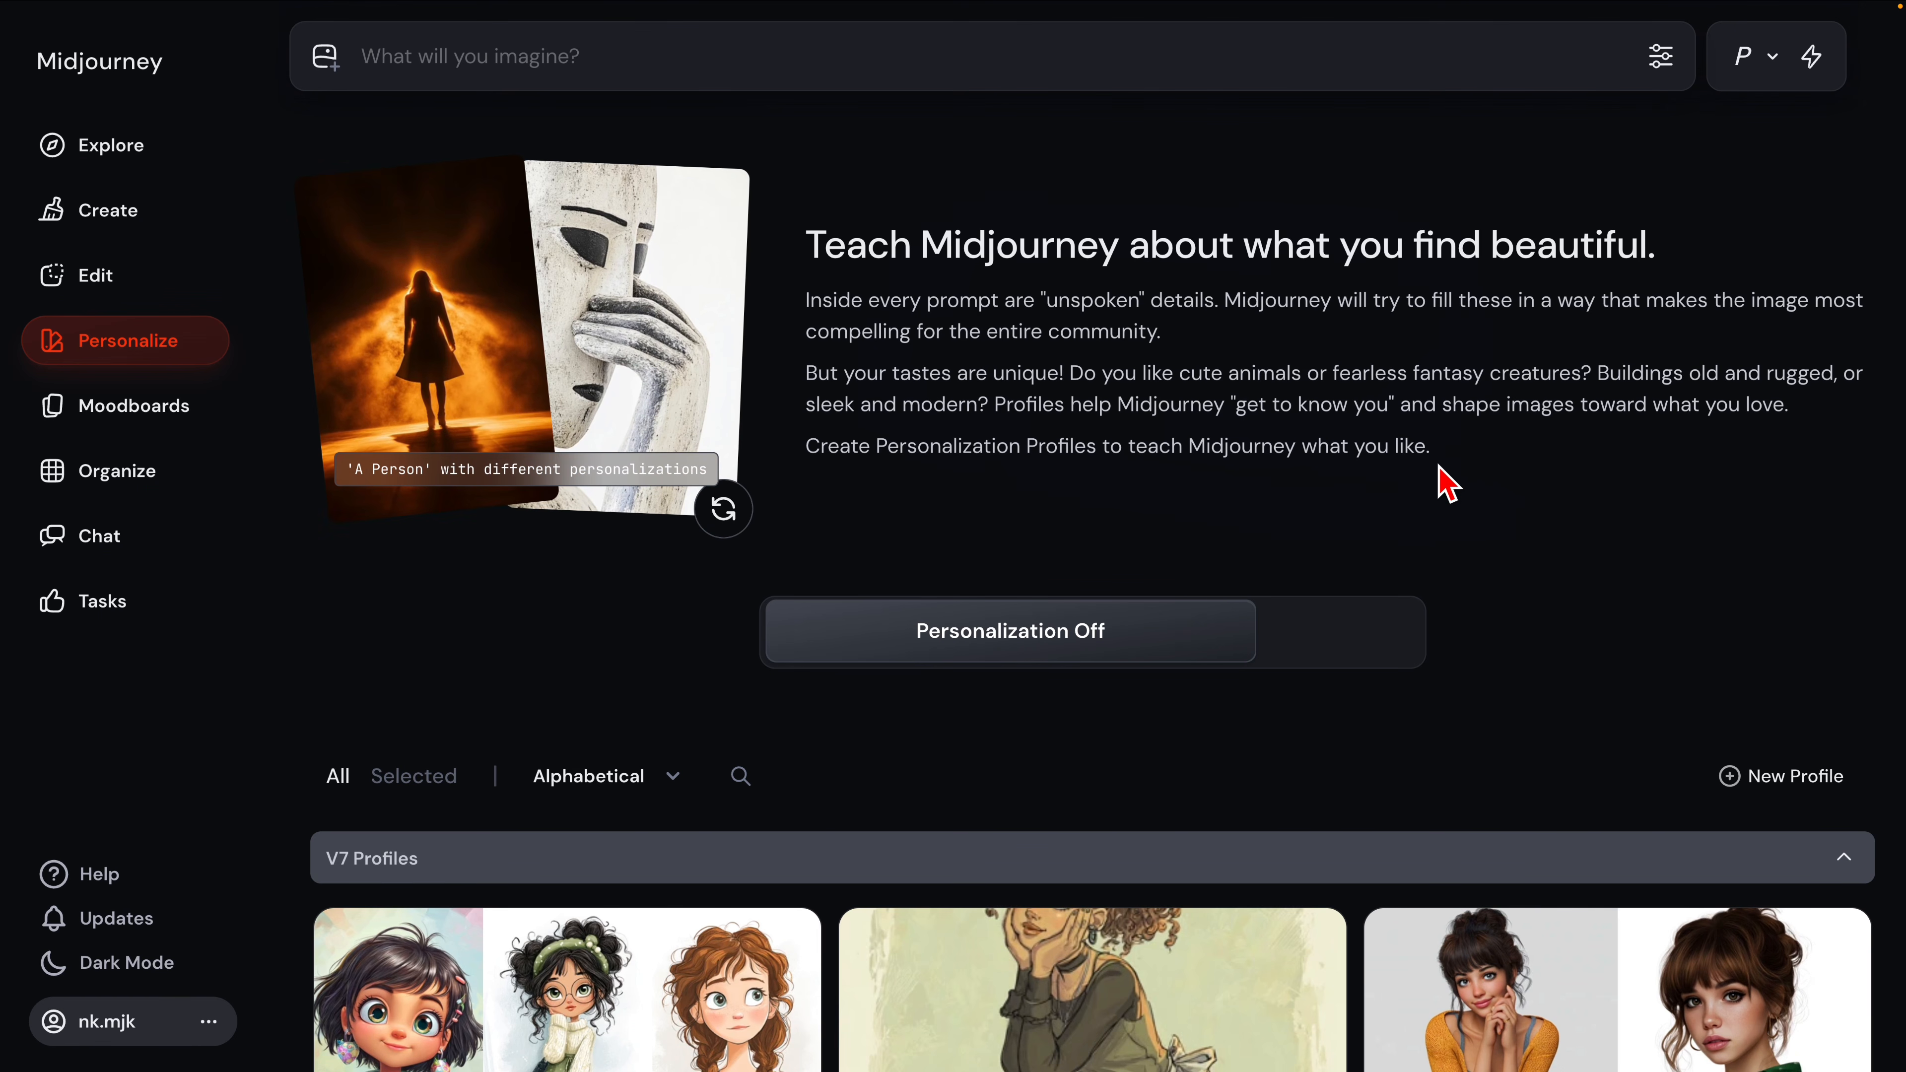
{"action": "left_click_drag", "start_coordinate": [1495, 454], "coordinate": [953, 230]}
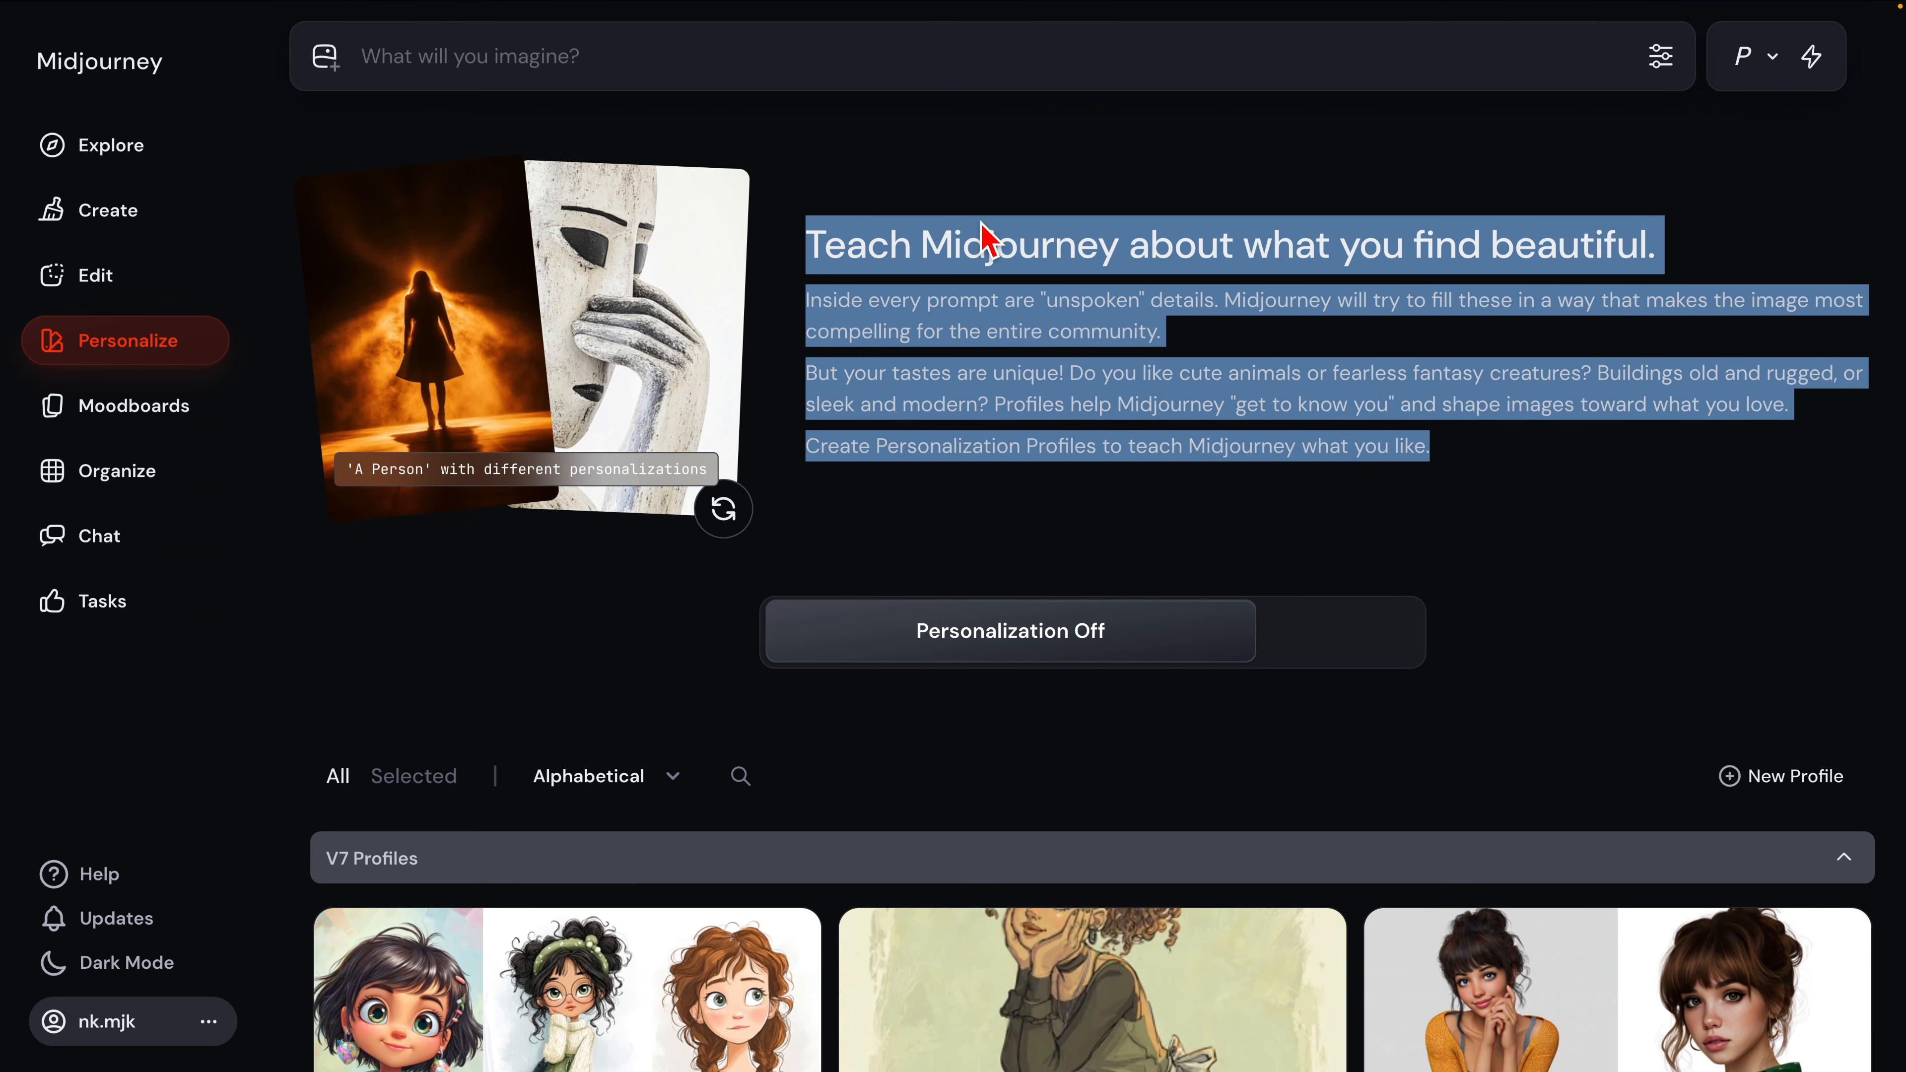
{"action": "left_click", "coordinate": [1188, 498]}
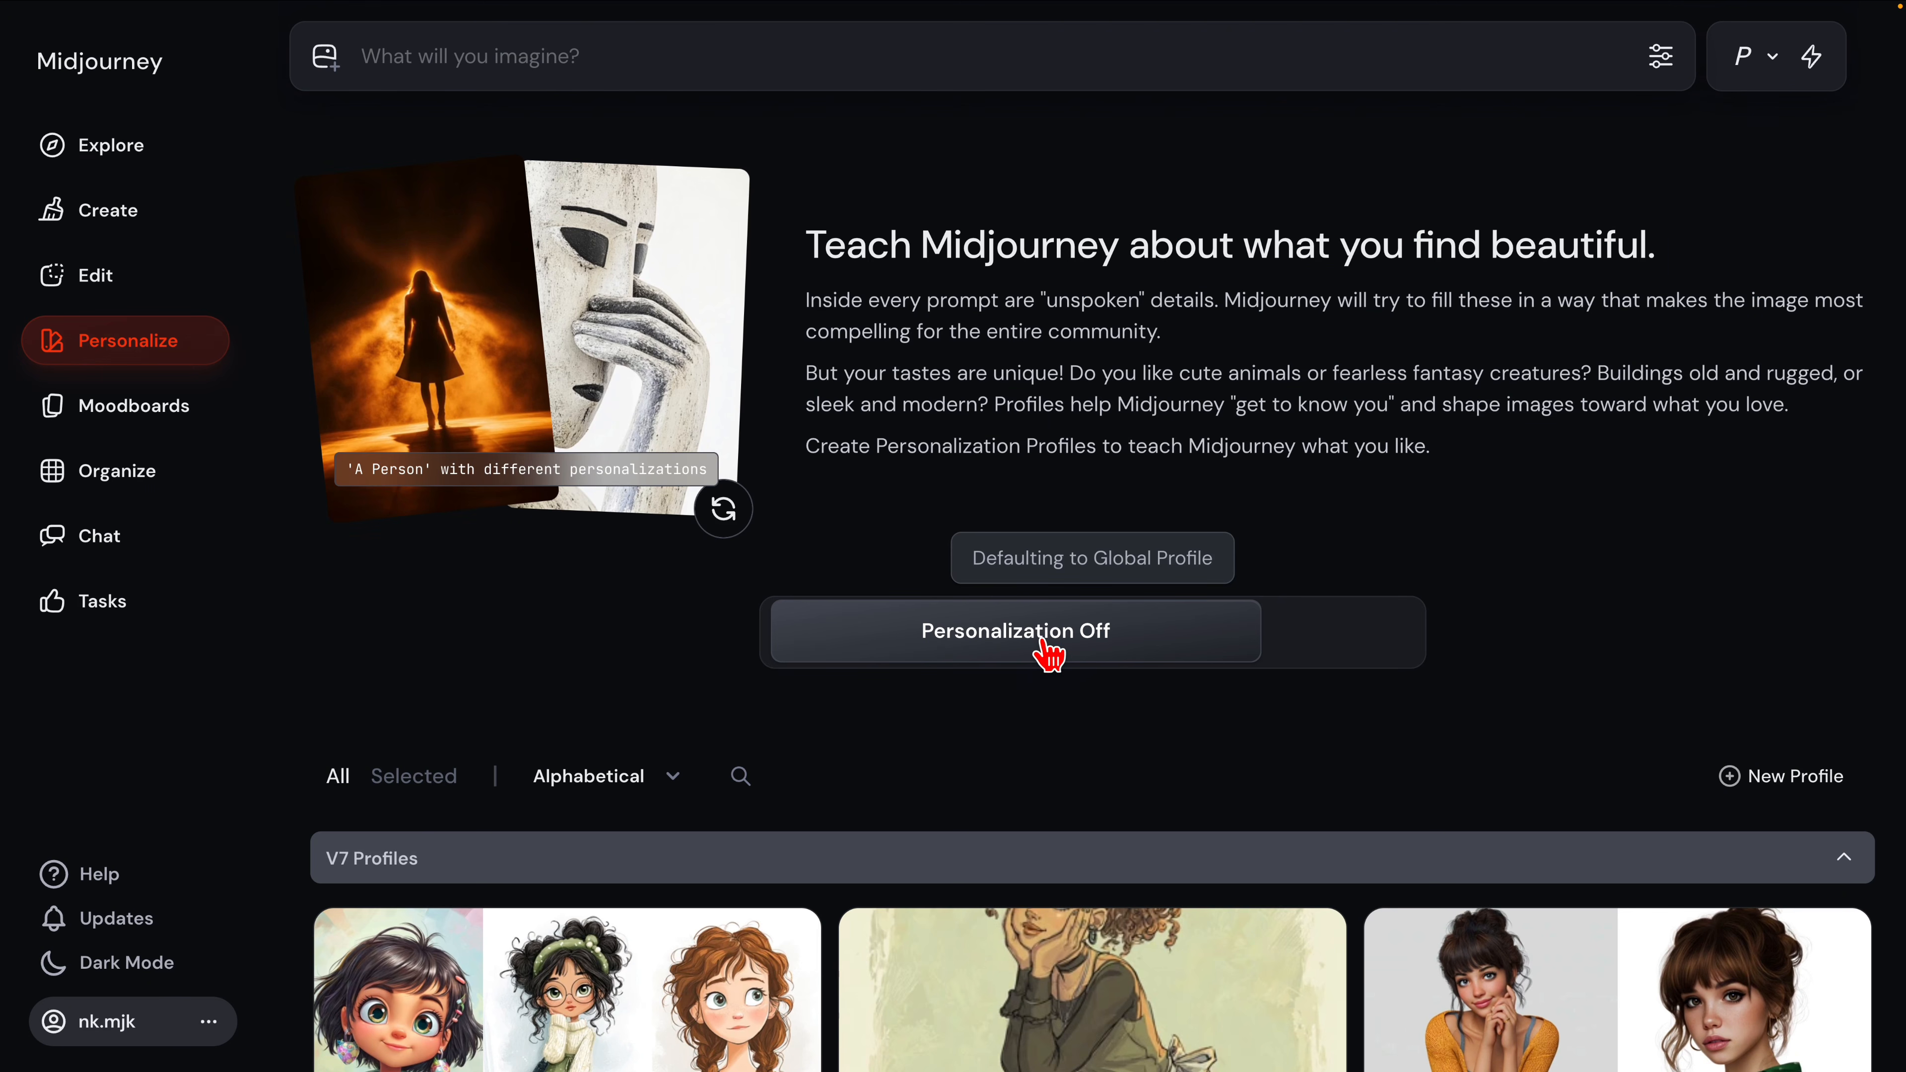
Step: Switch personalization on and off several times, leaving it off
{"action": "left_click", "coordinate": [1049, 647]}
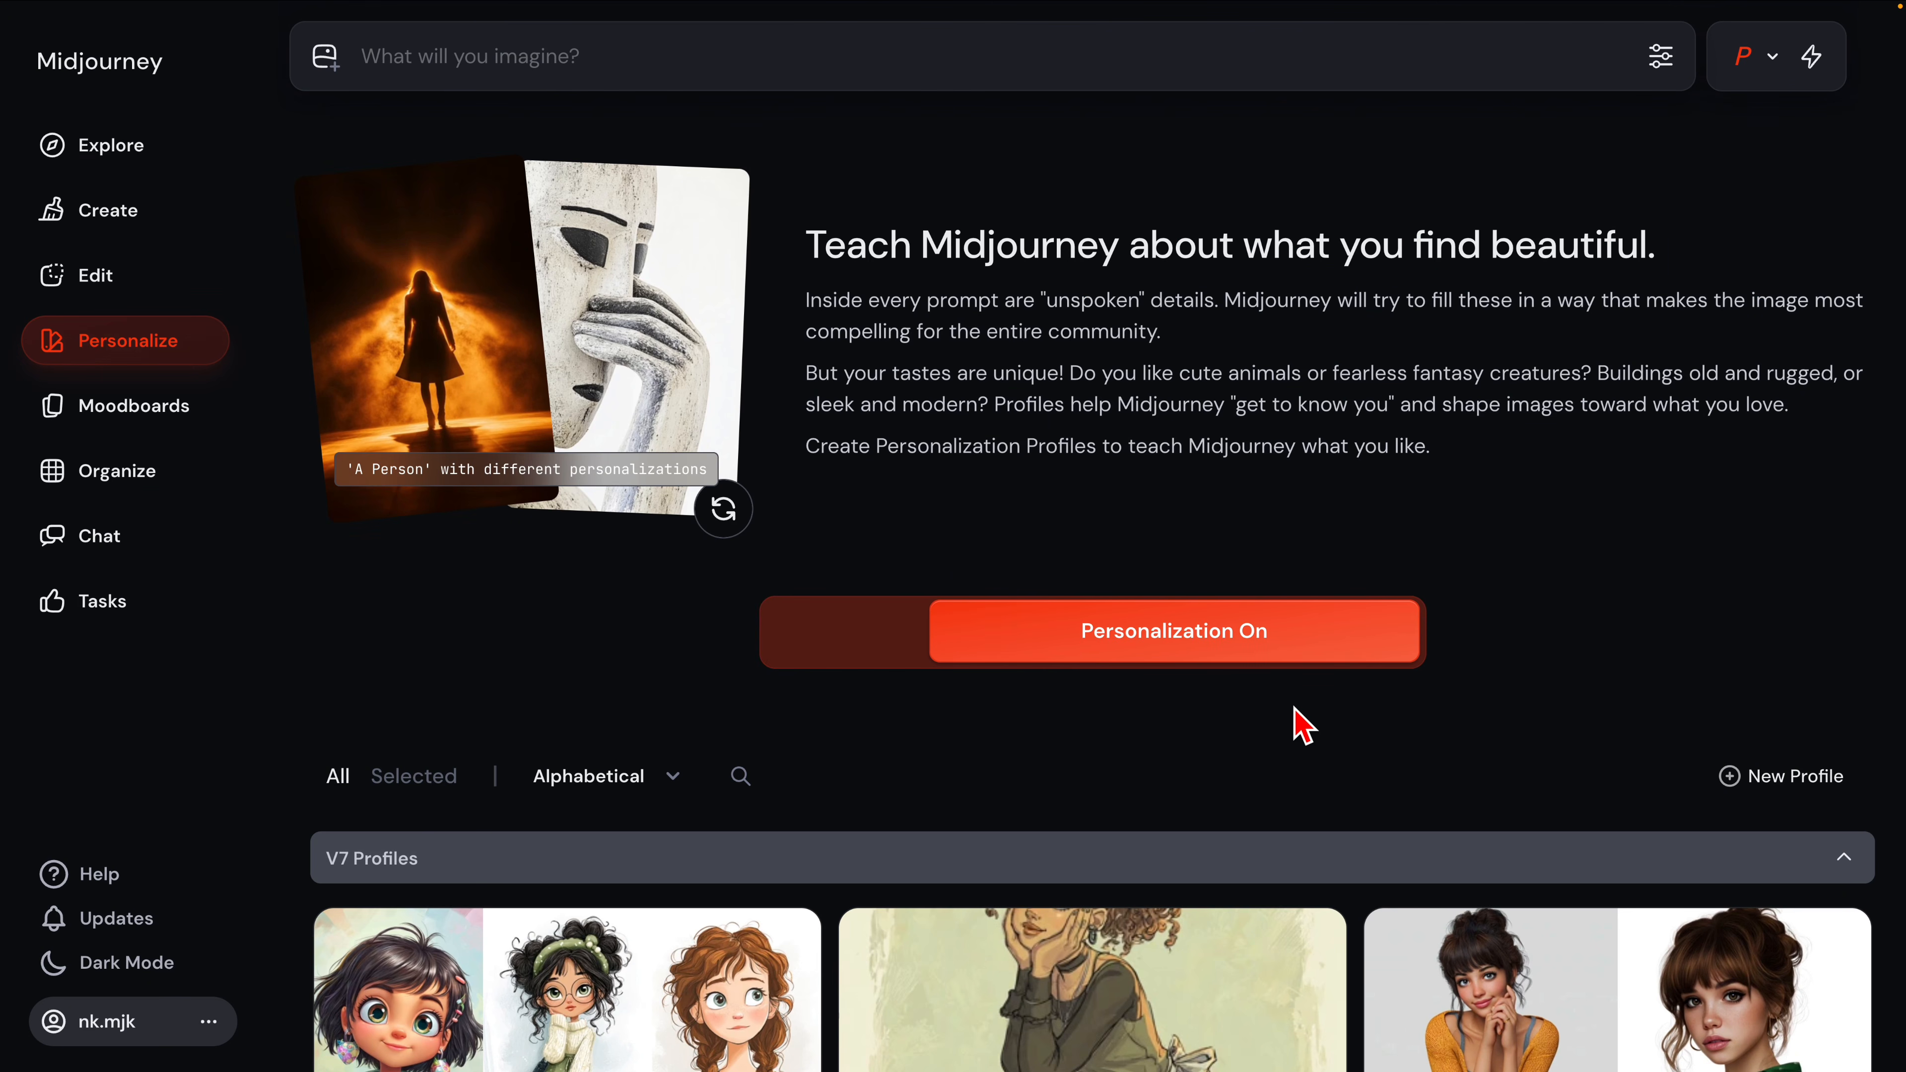
{"action": "left_click", "coordinate": [1744, 66]}
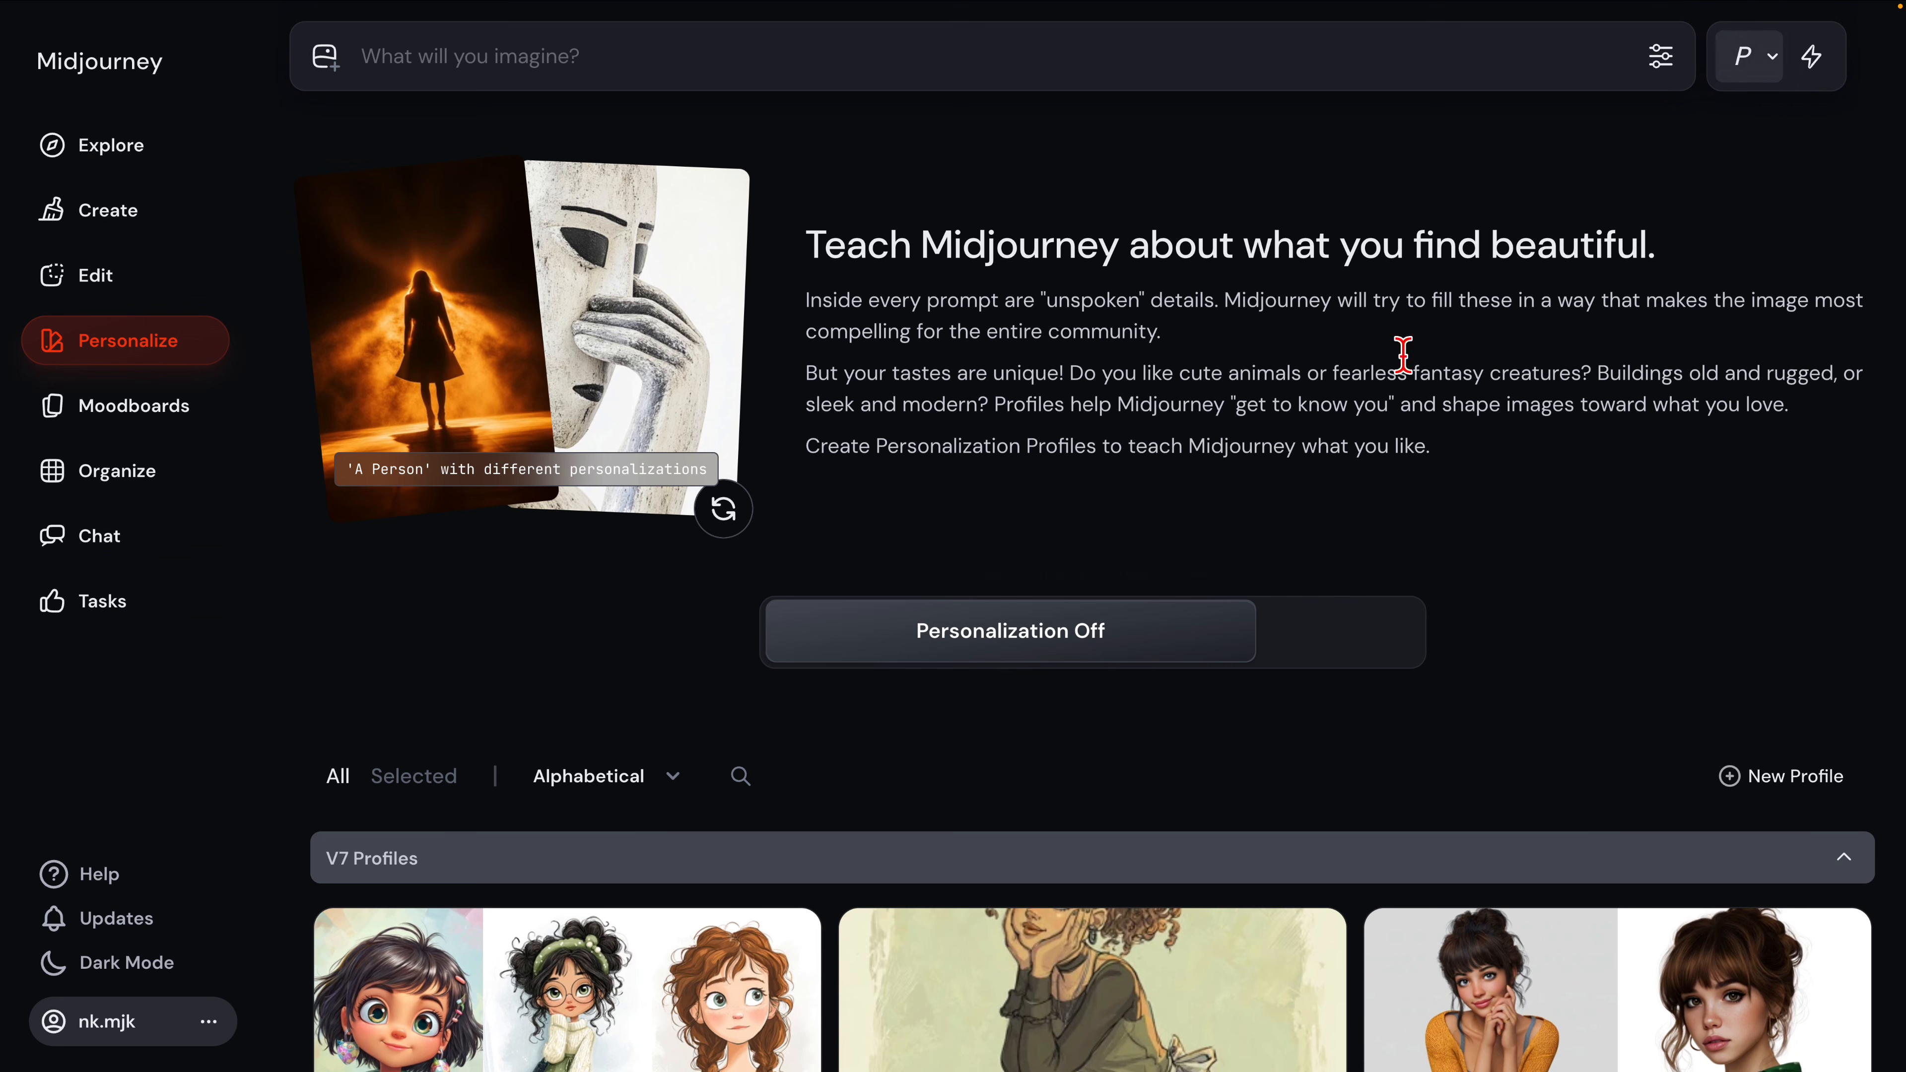
{"action": "left_click", "coordinate": [1079, 661]}
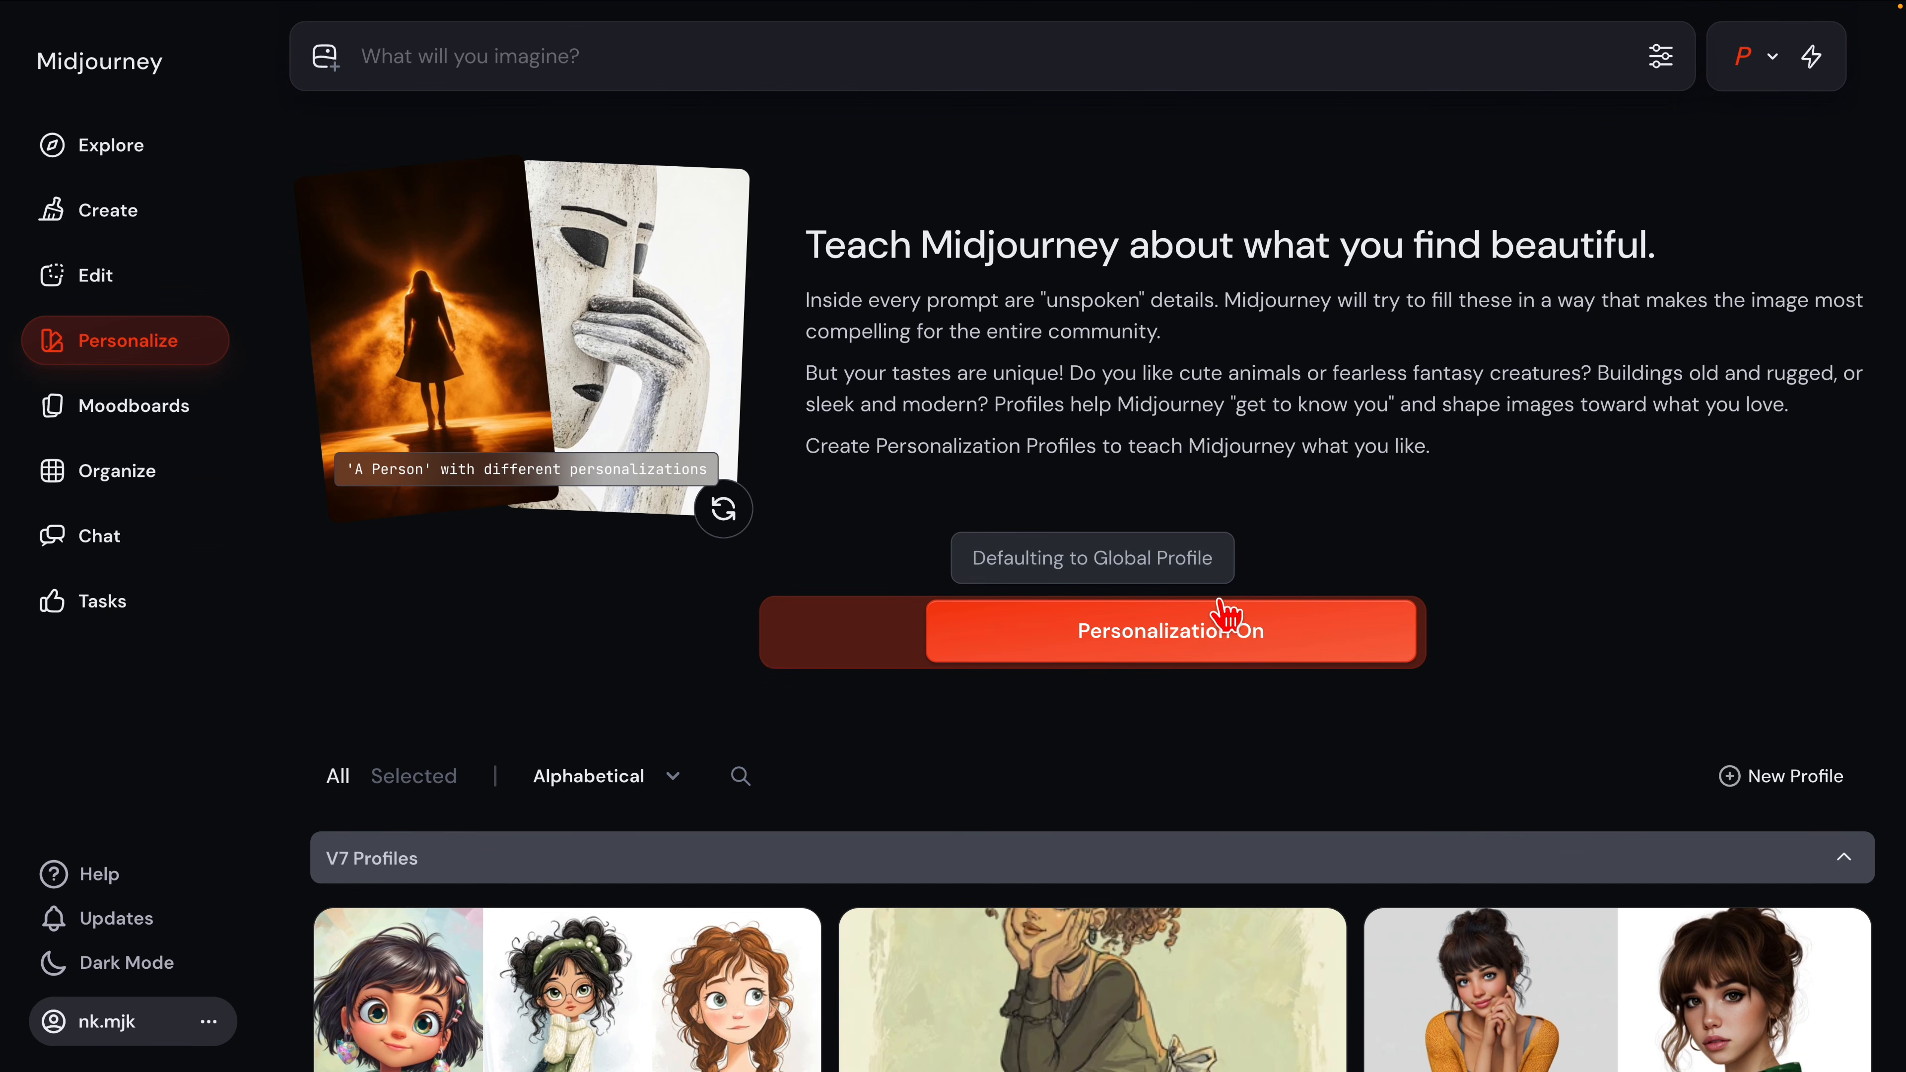
{"action": "left_click", "coordinate": [1744, 66]}
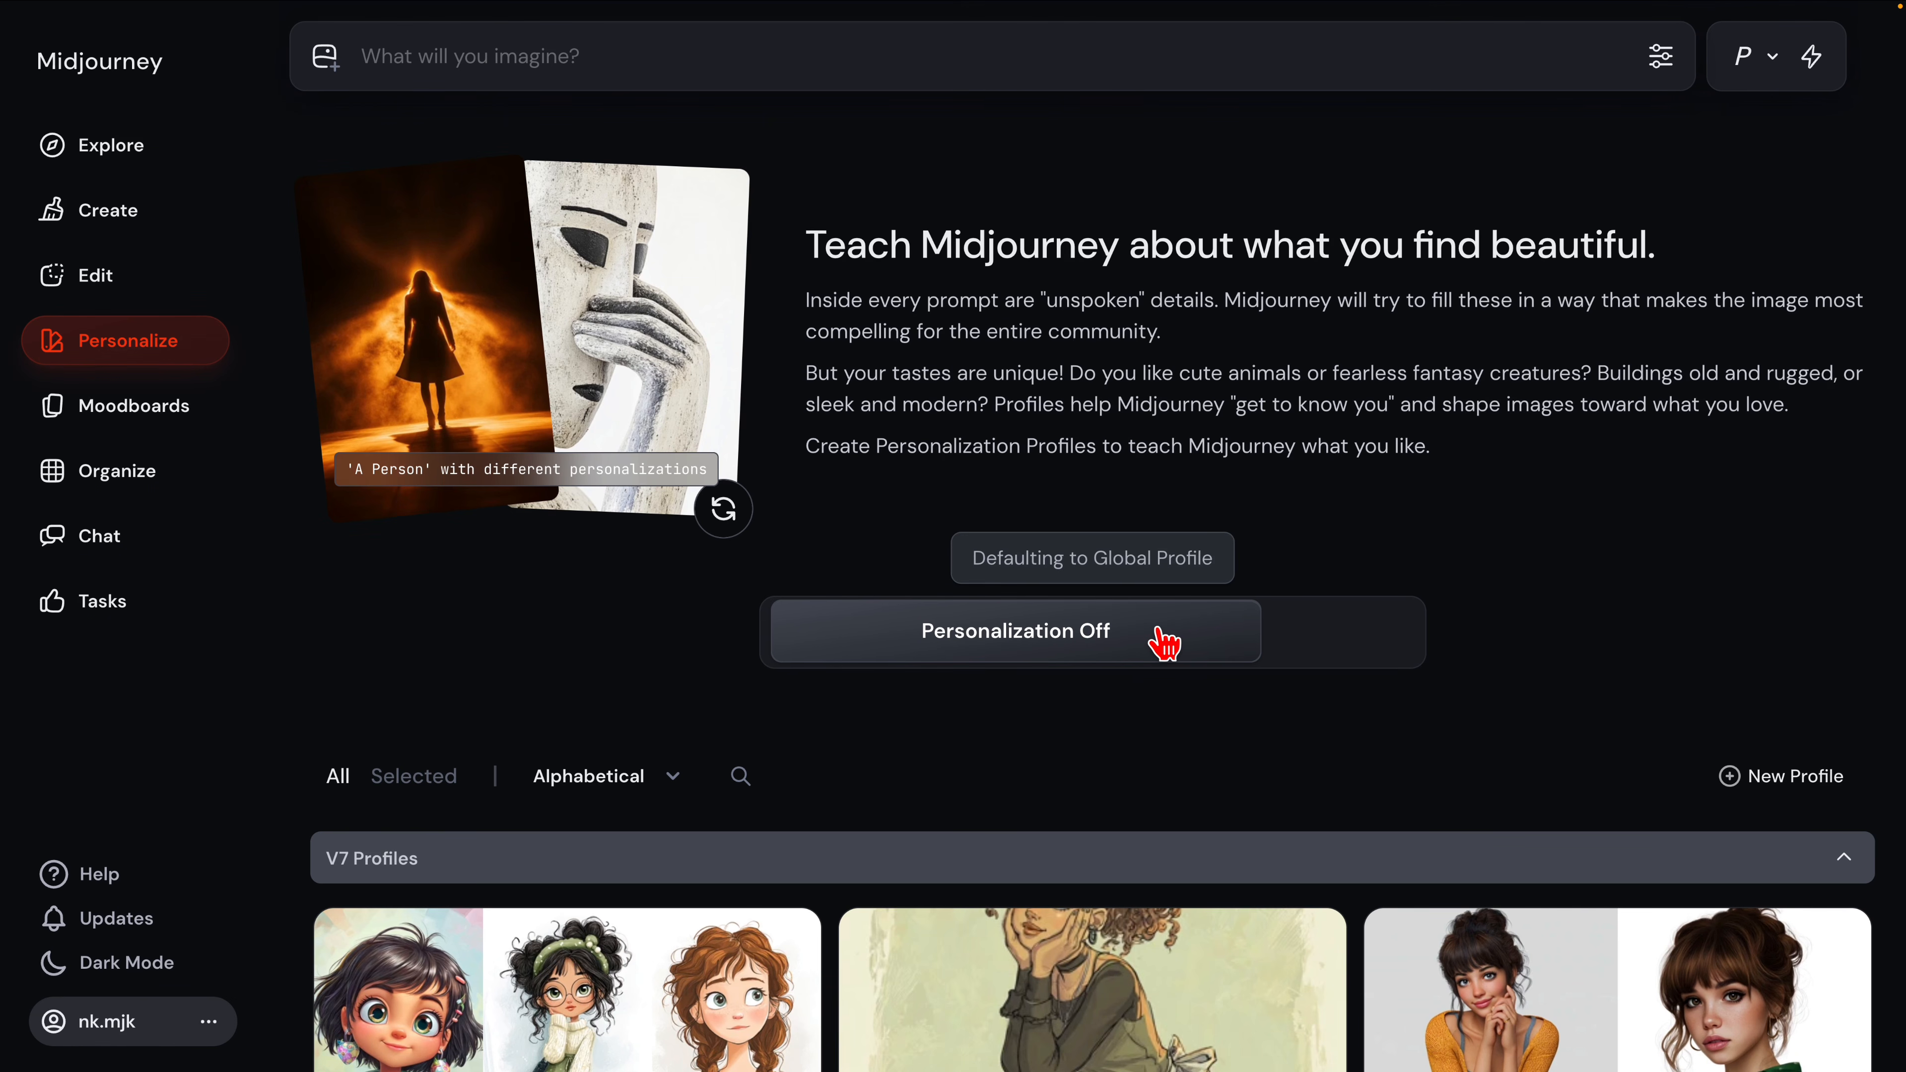
{"action": "left_click", "coordinate": [1165, 644]}
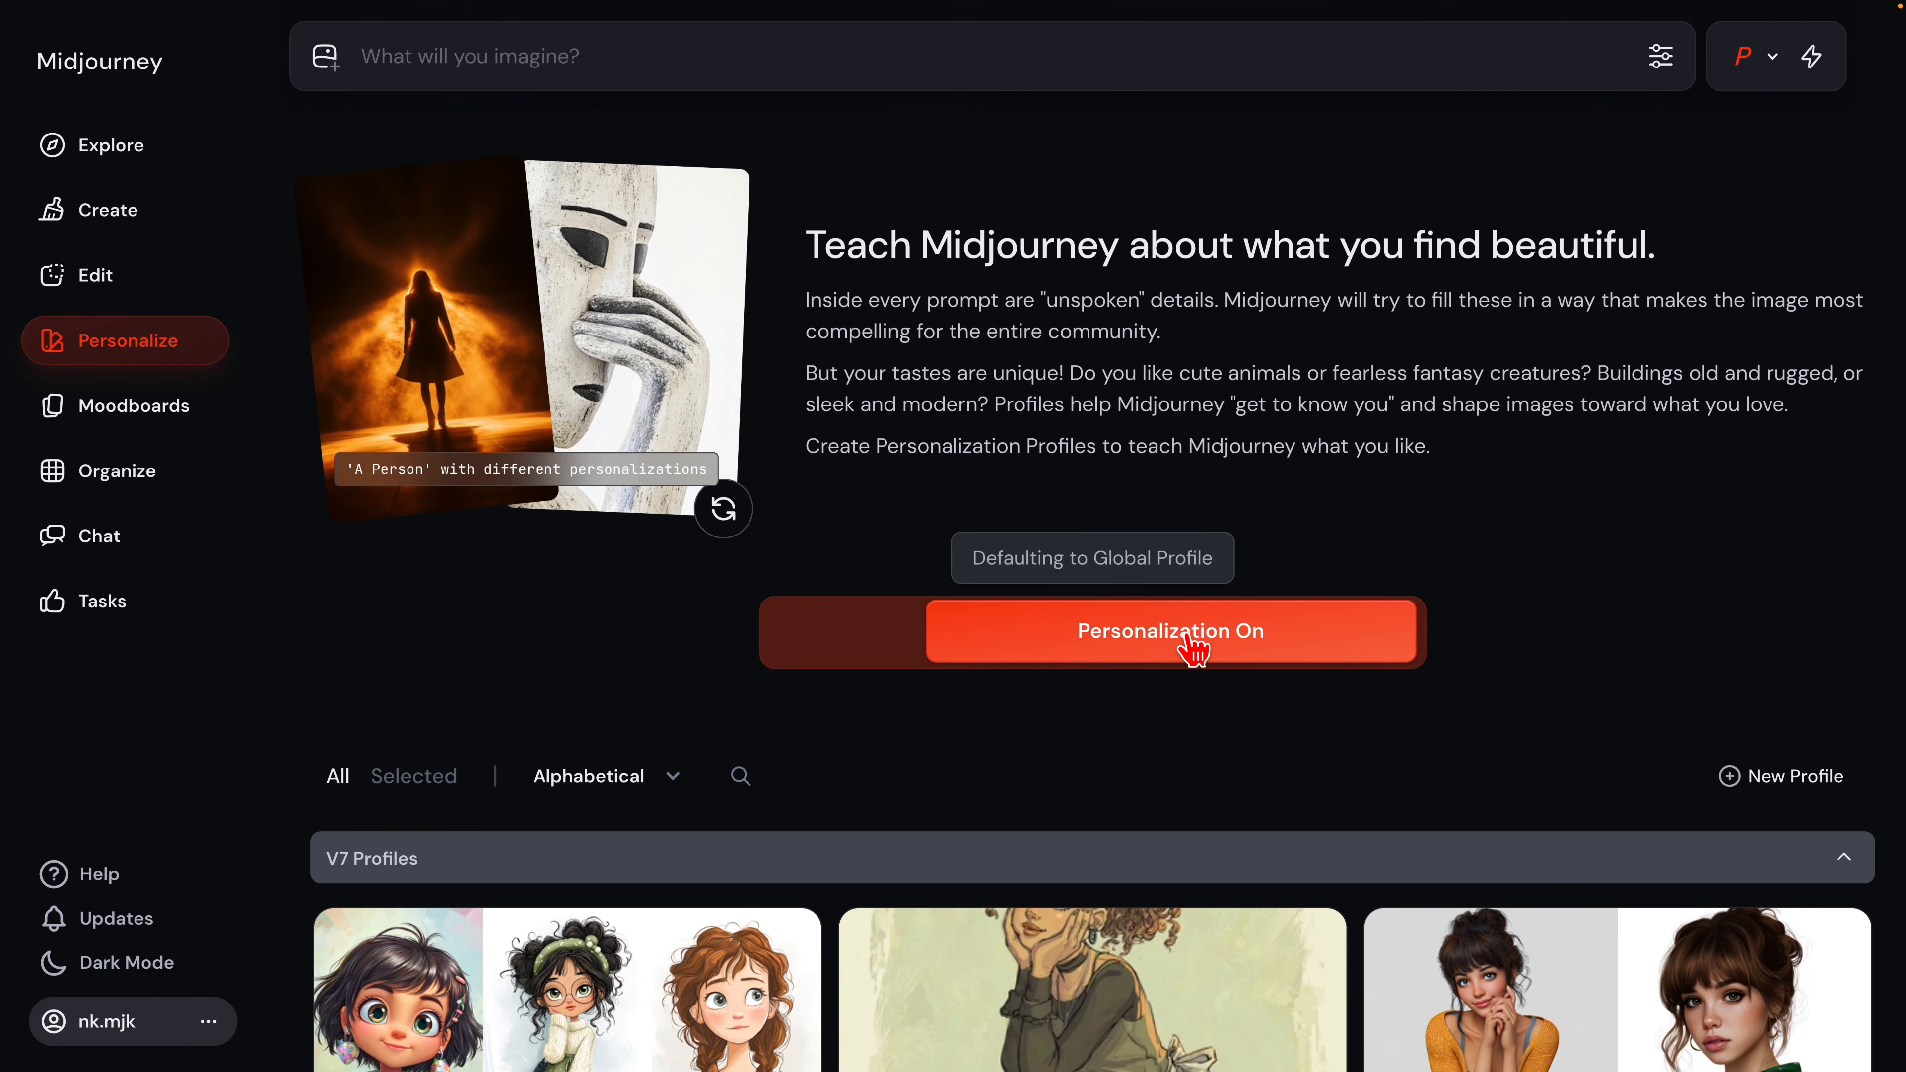
{"action": "left_click", "coordinate": [1191, 644]}
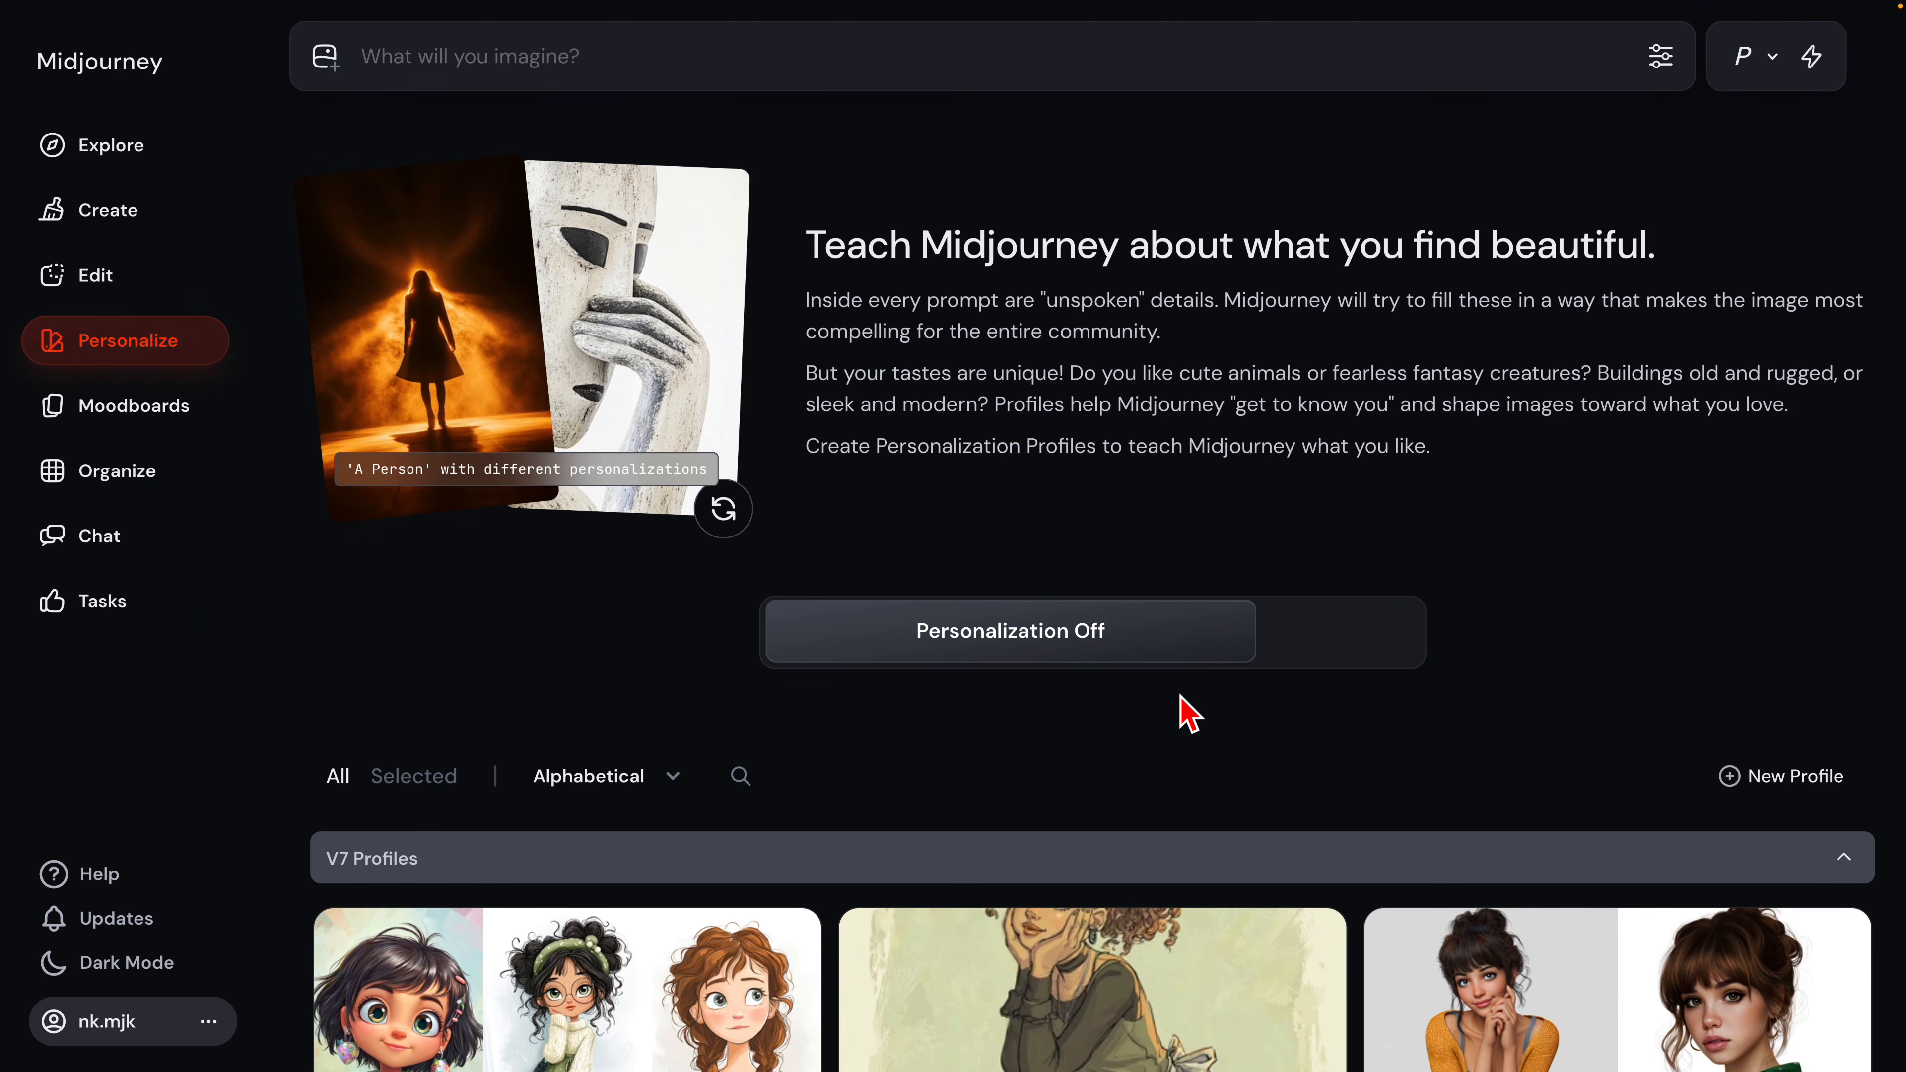
Step: Look through the V7 and V6 profiles, and select the Anime #1 and Real #1 profiles for personalization
{"action": "scroll", "coordinate": [1189, 713], "scroll_direction": "down", "scroll_amount": 3}
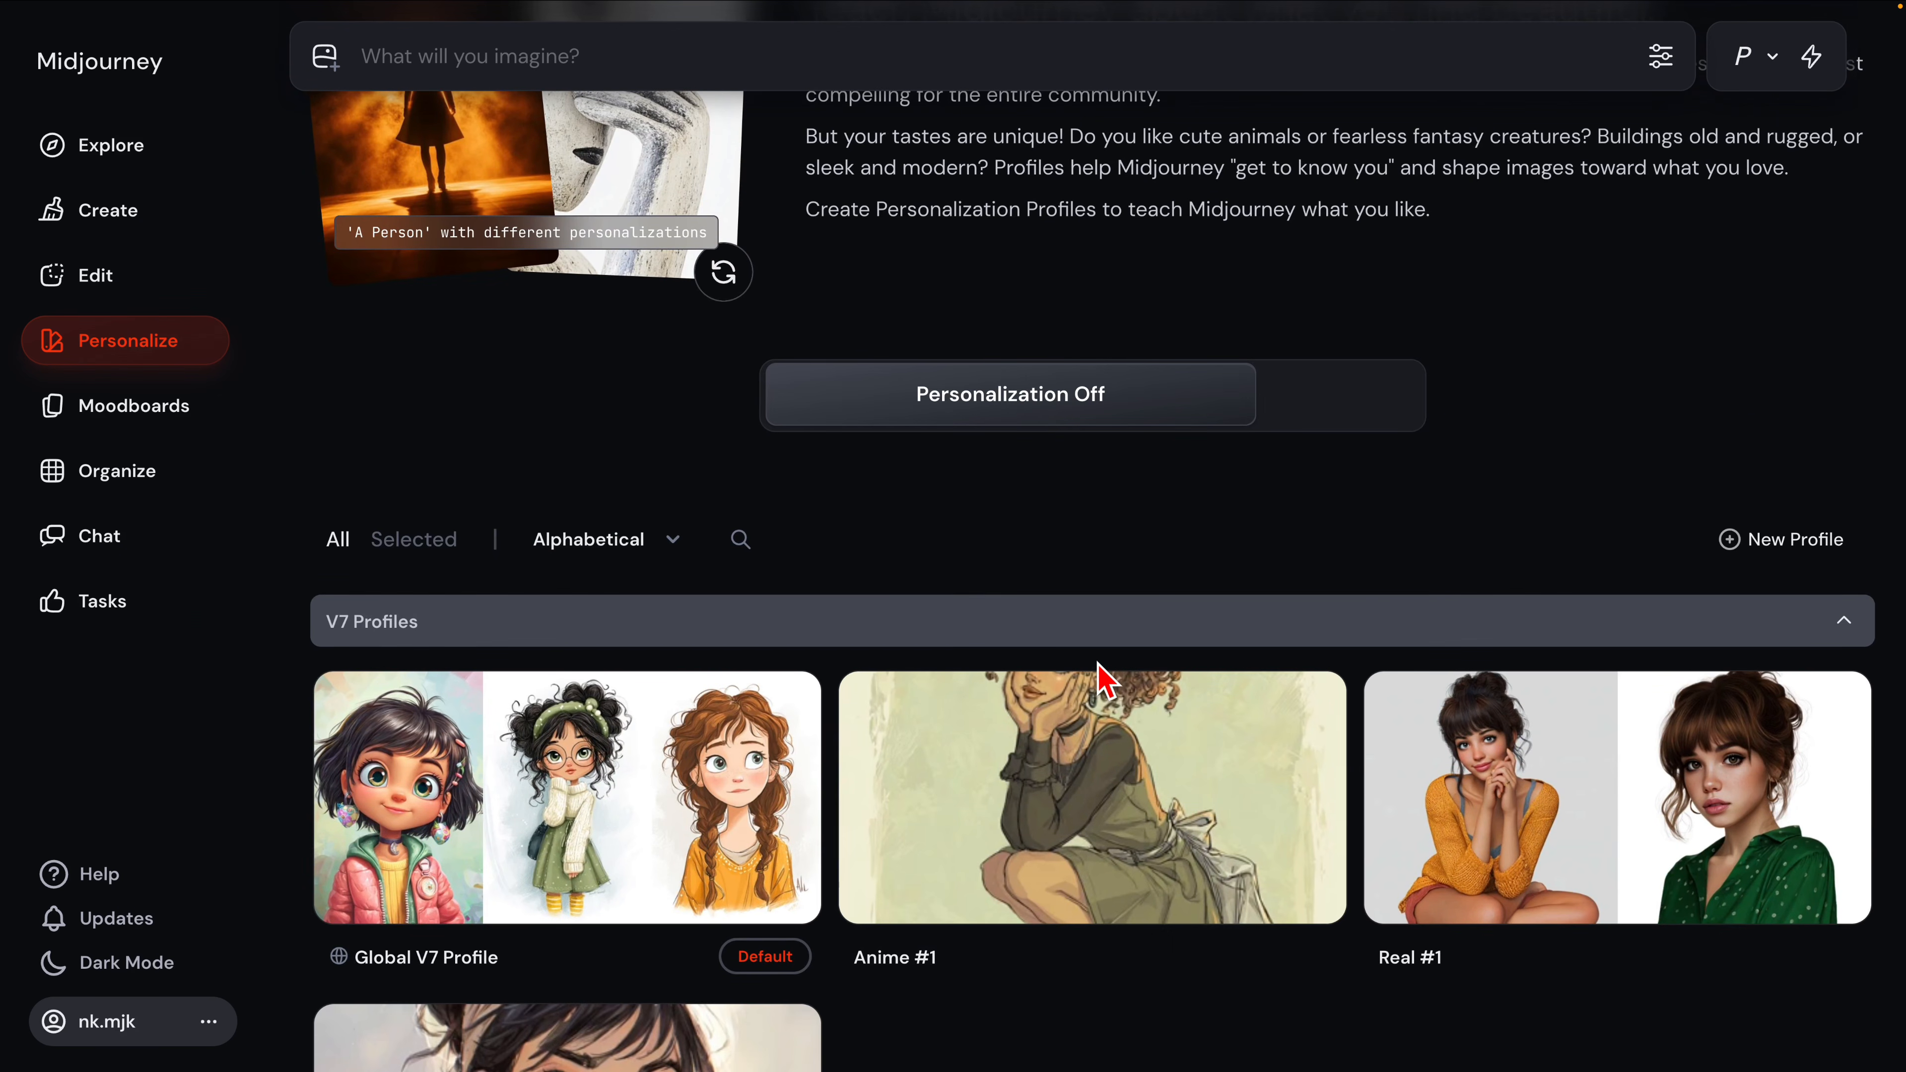
{"action": "scroll", "coordinate": [1220, 665], "scroll_direction": "down", "scroll_amount": 10}
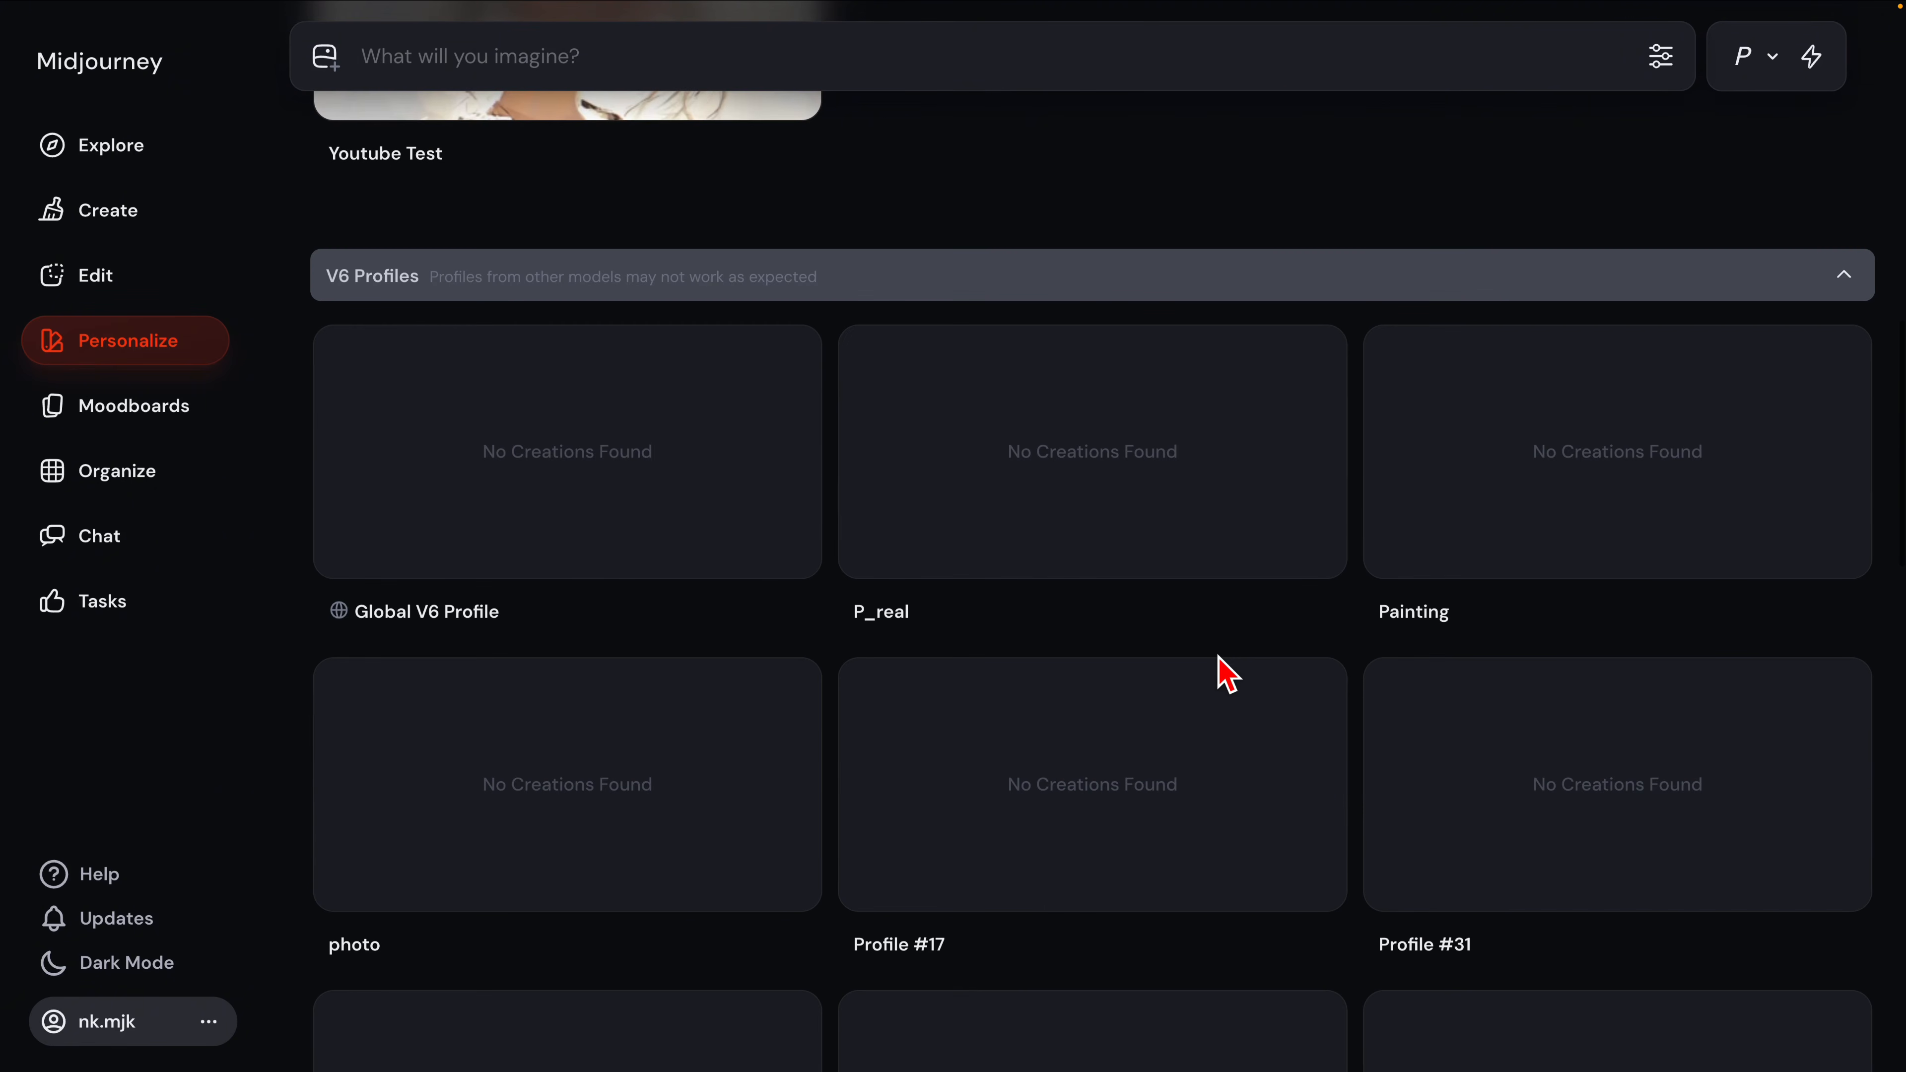
{"action": "scroll", "coordinate": [1225, 665], "scroll_direction": "down", "scroll_amount": 3}
{"action": "scroll", "coordinate": [1225, 665], "scroll_direction": "up", "scroll_amount": 15}
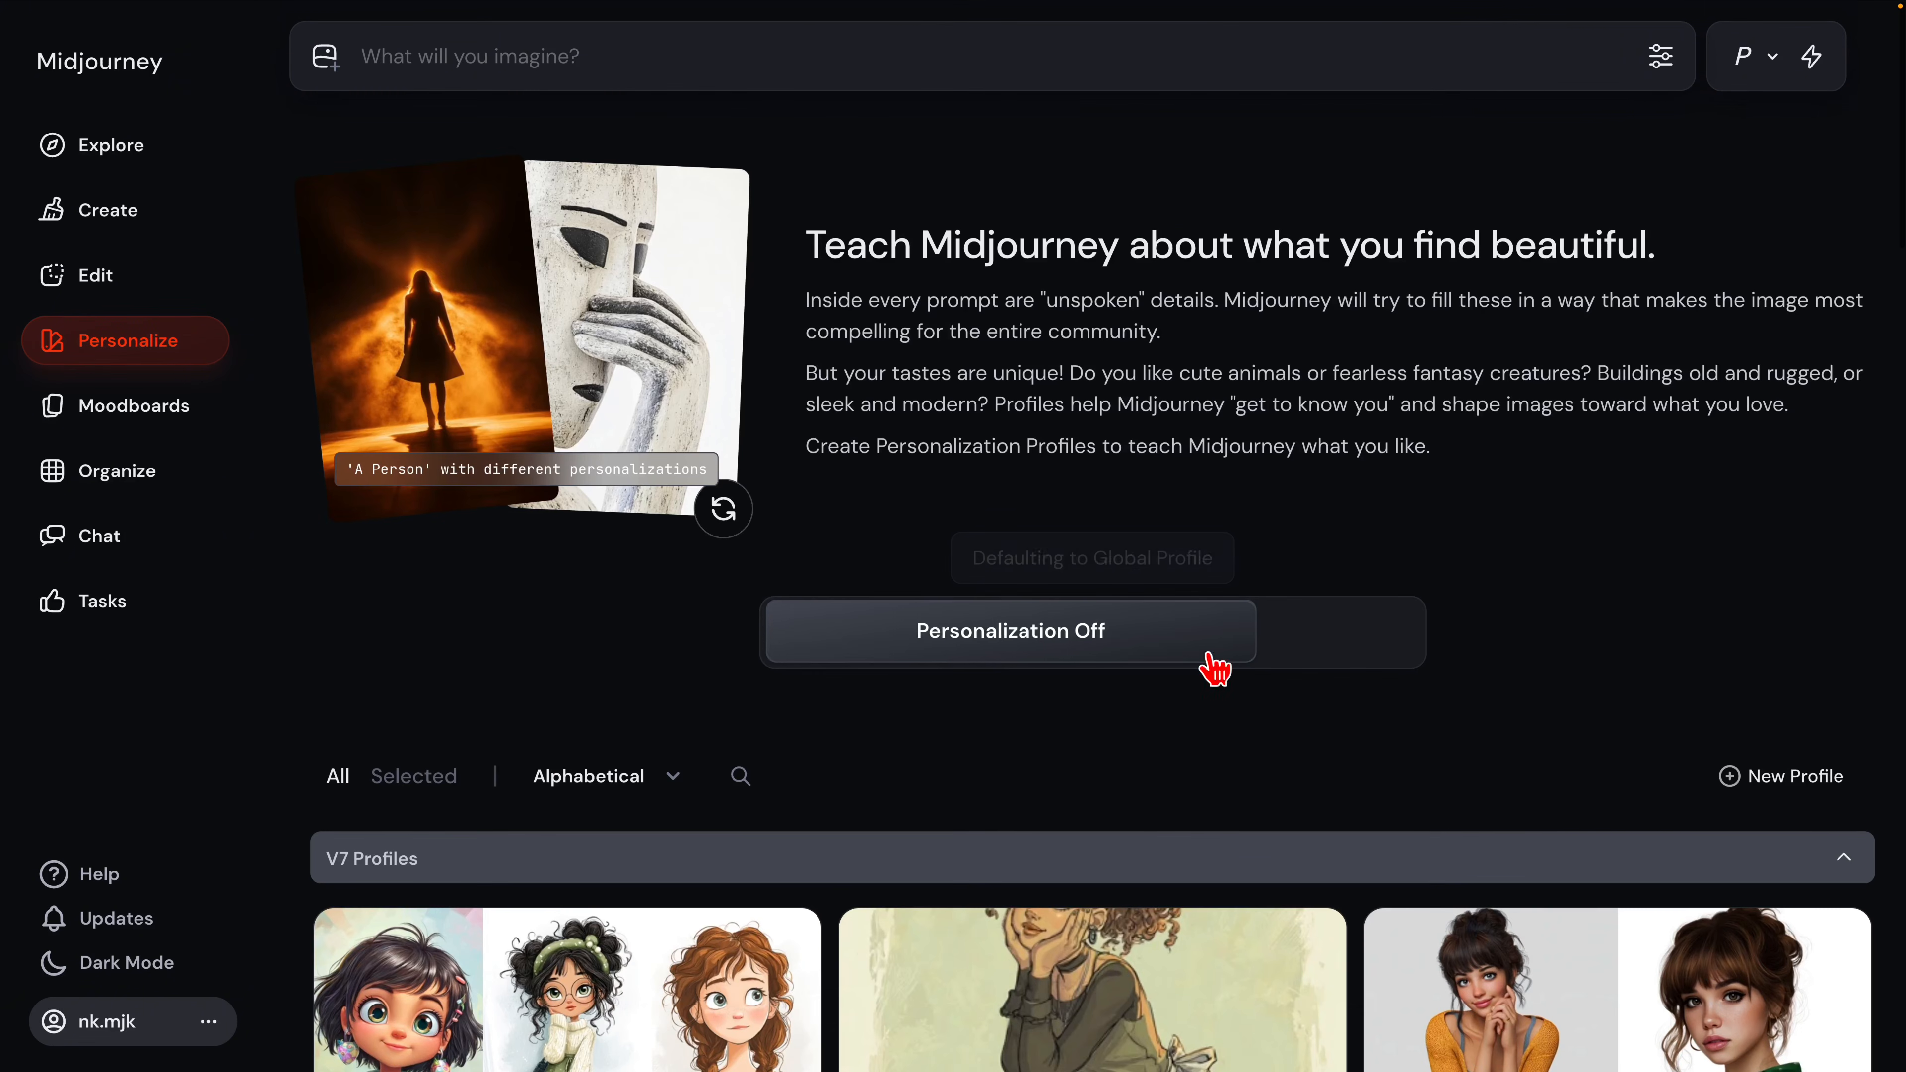
{"action": "scroll", "coordinate": [450, 811], "scroll_direction": "down", "scroll_amount": 3}
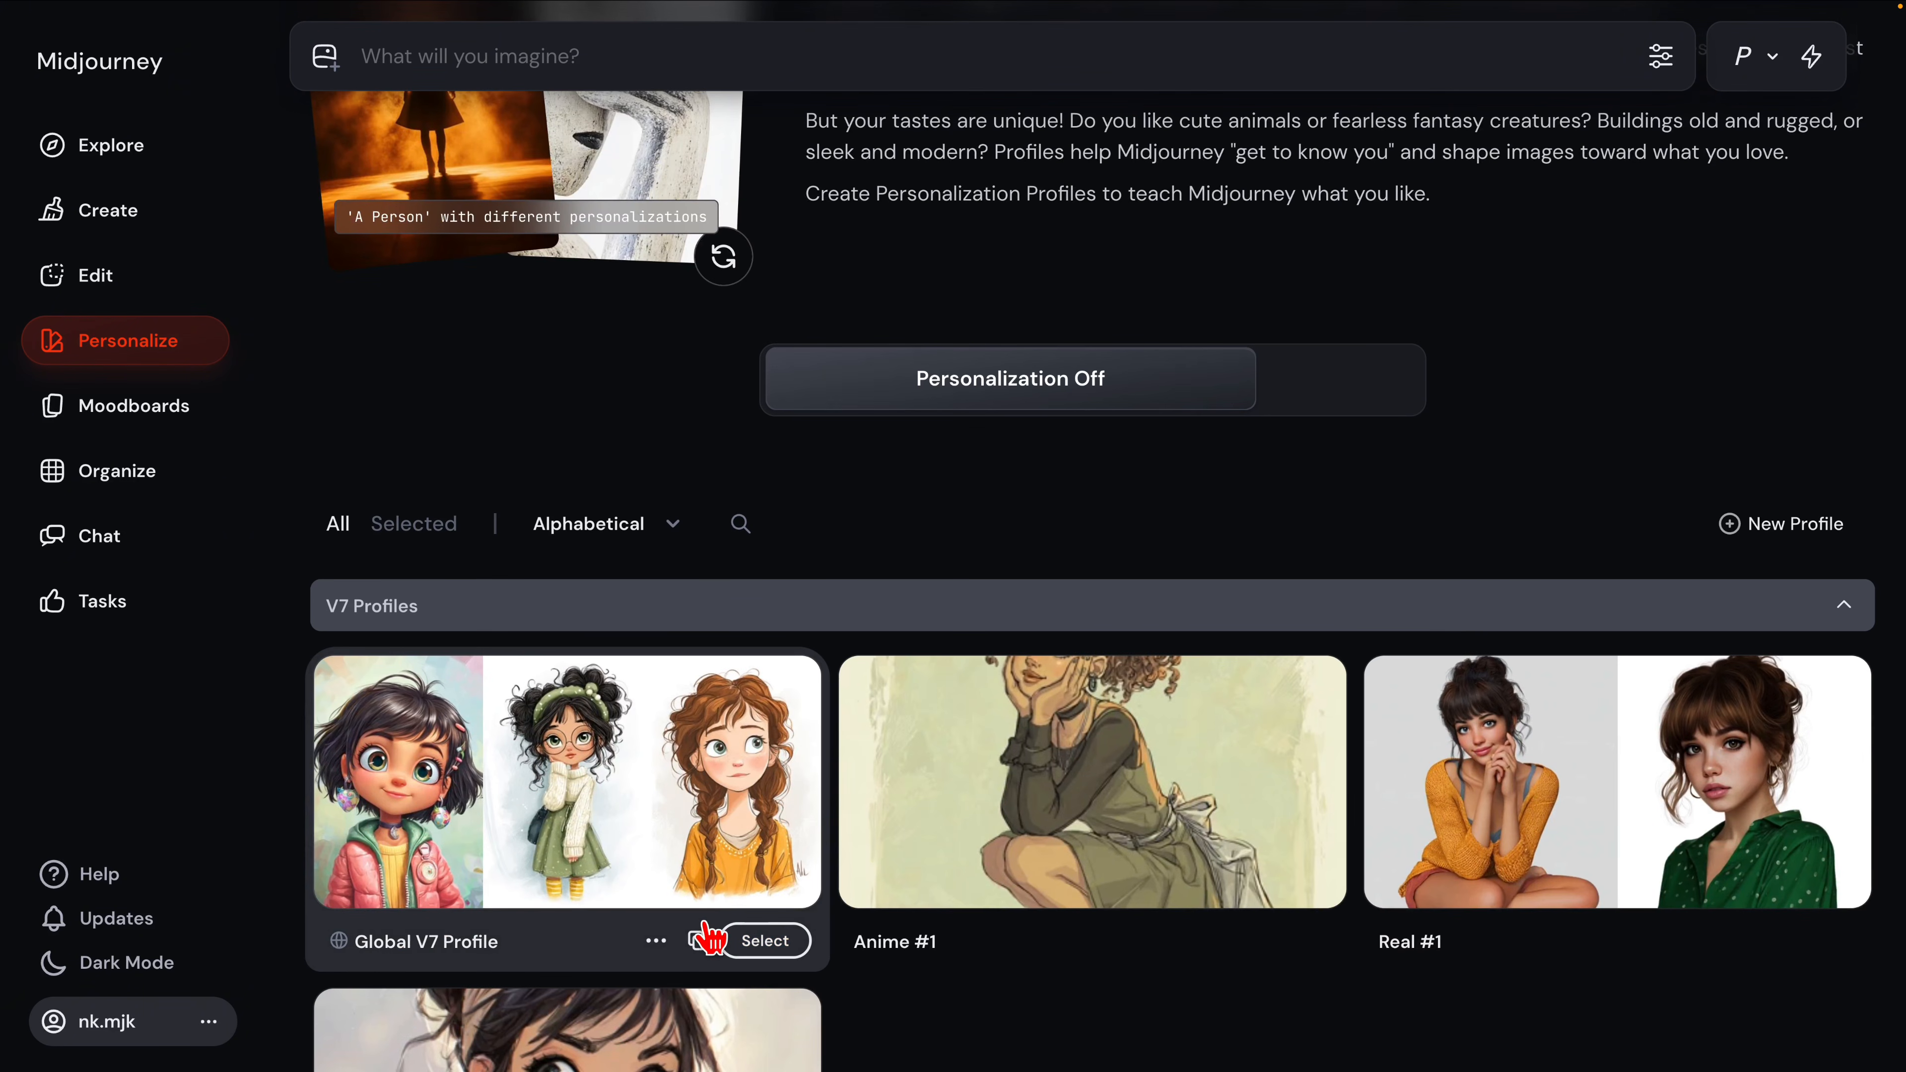
{"action": "left_click", "coordinate": [1312, 952]}
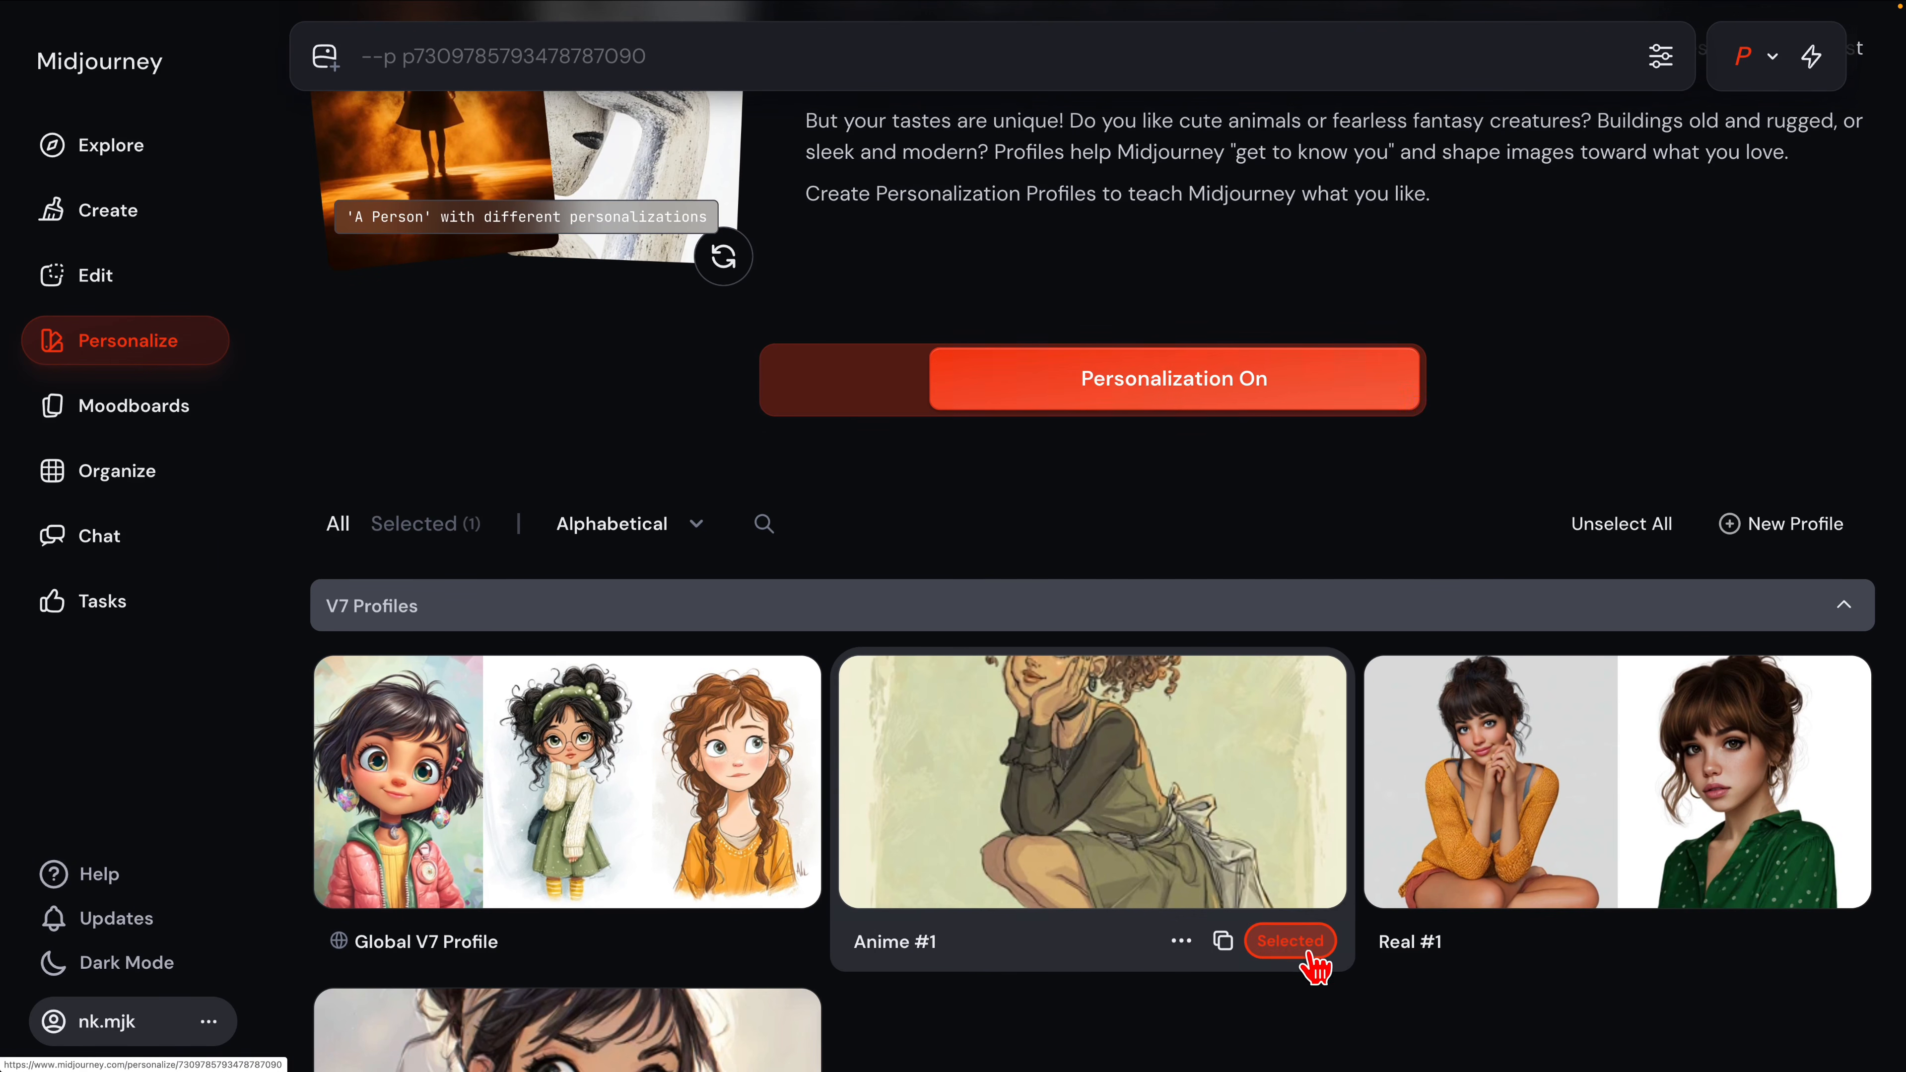
{"action": "left_click", "coordinate": [1816, 947]}
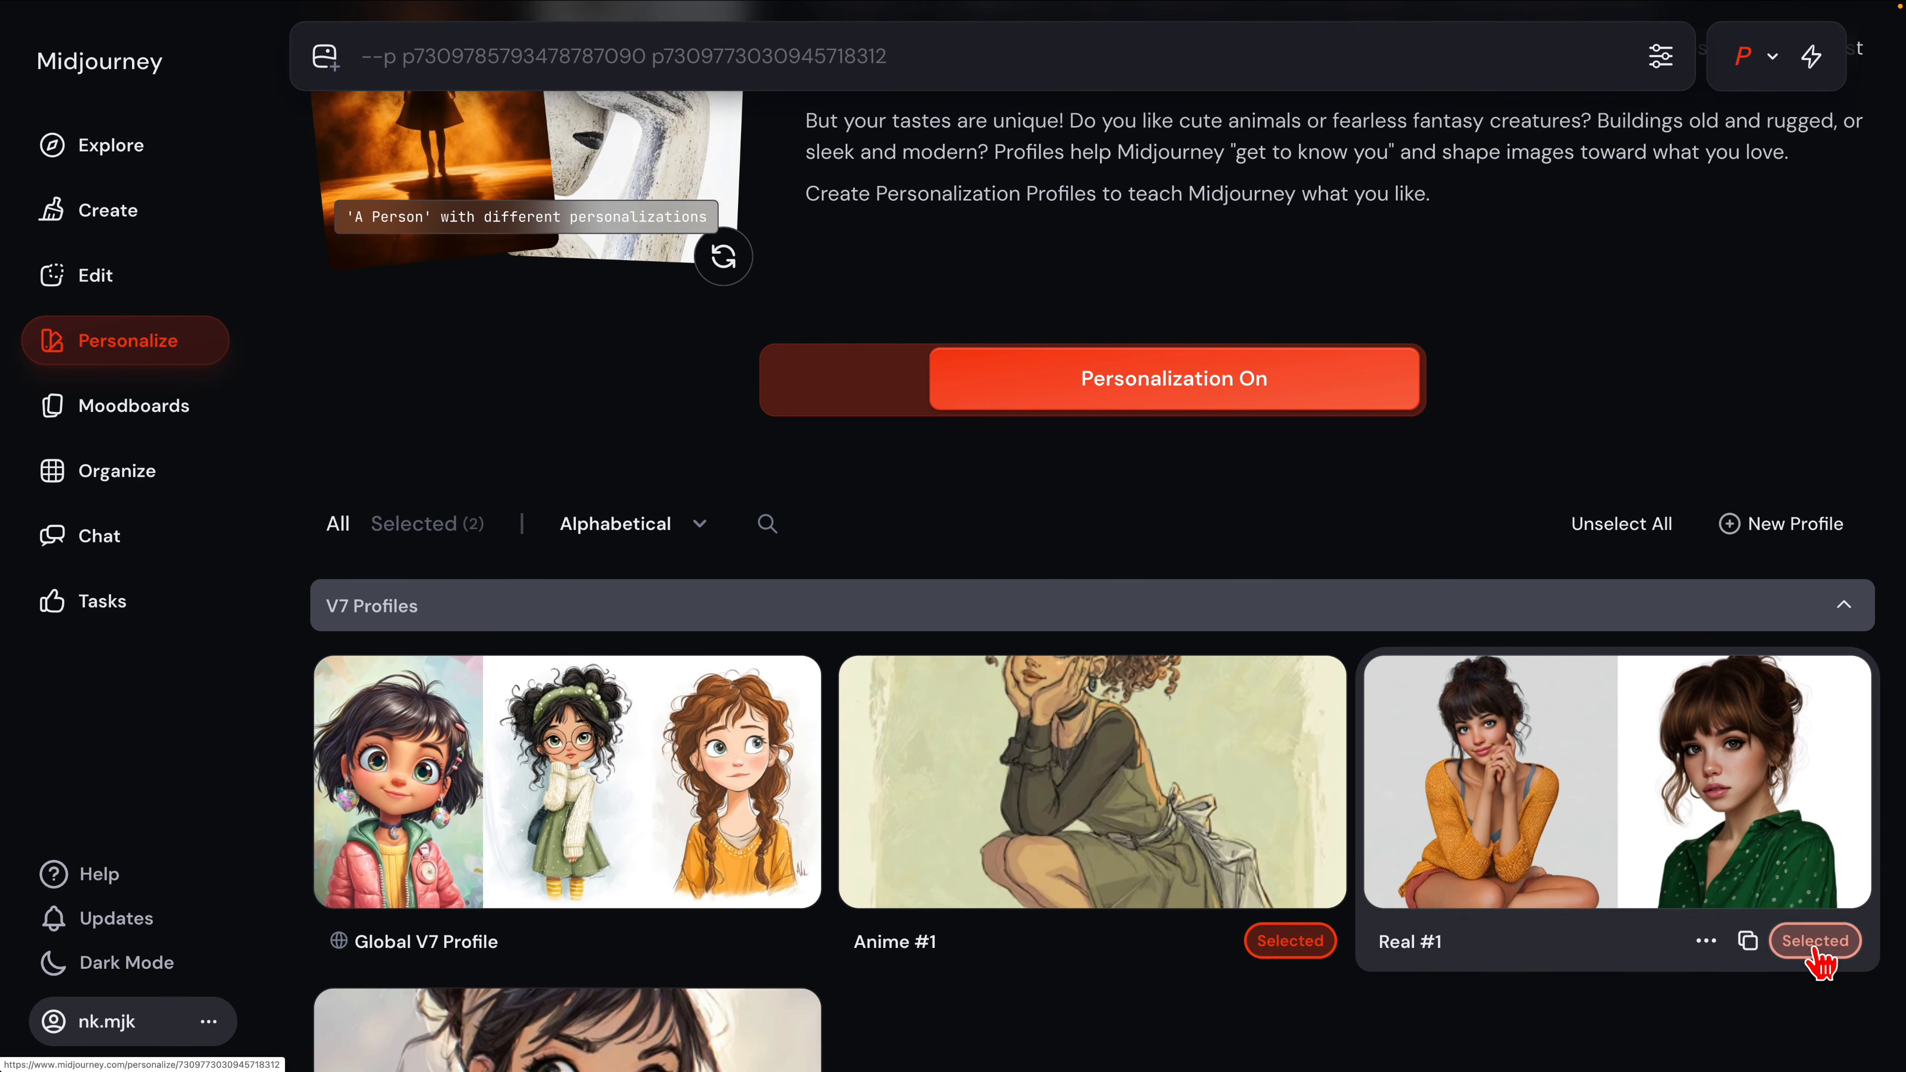
Step: Show only the selected profiles, and check which ones are ticked in the prompt bar's personalization list
{"action": "left_click", "coordinate": [435, 529]}
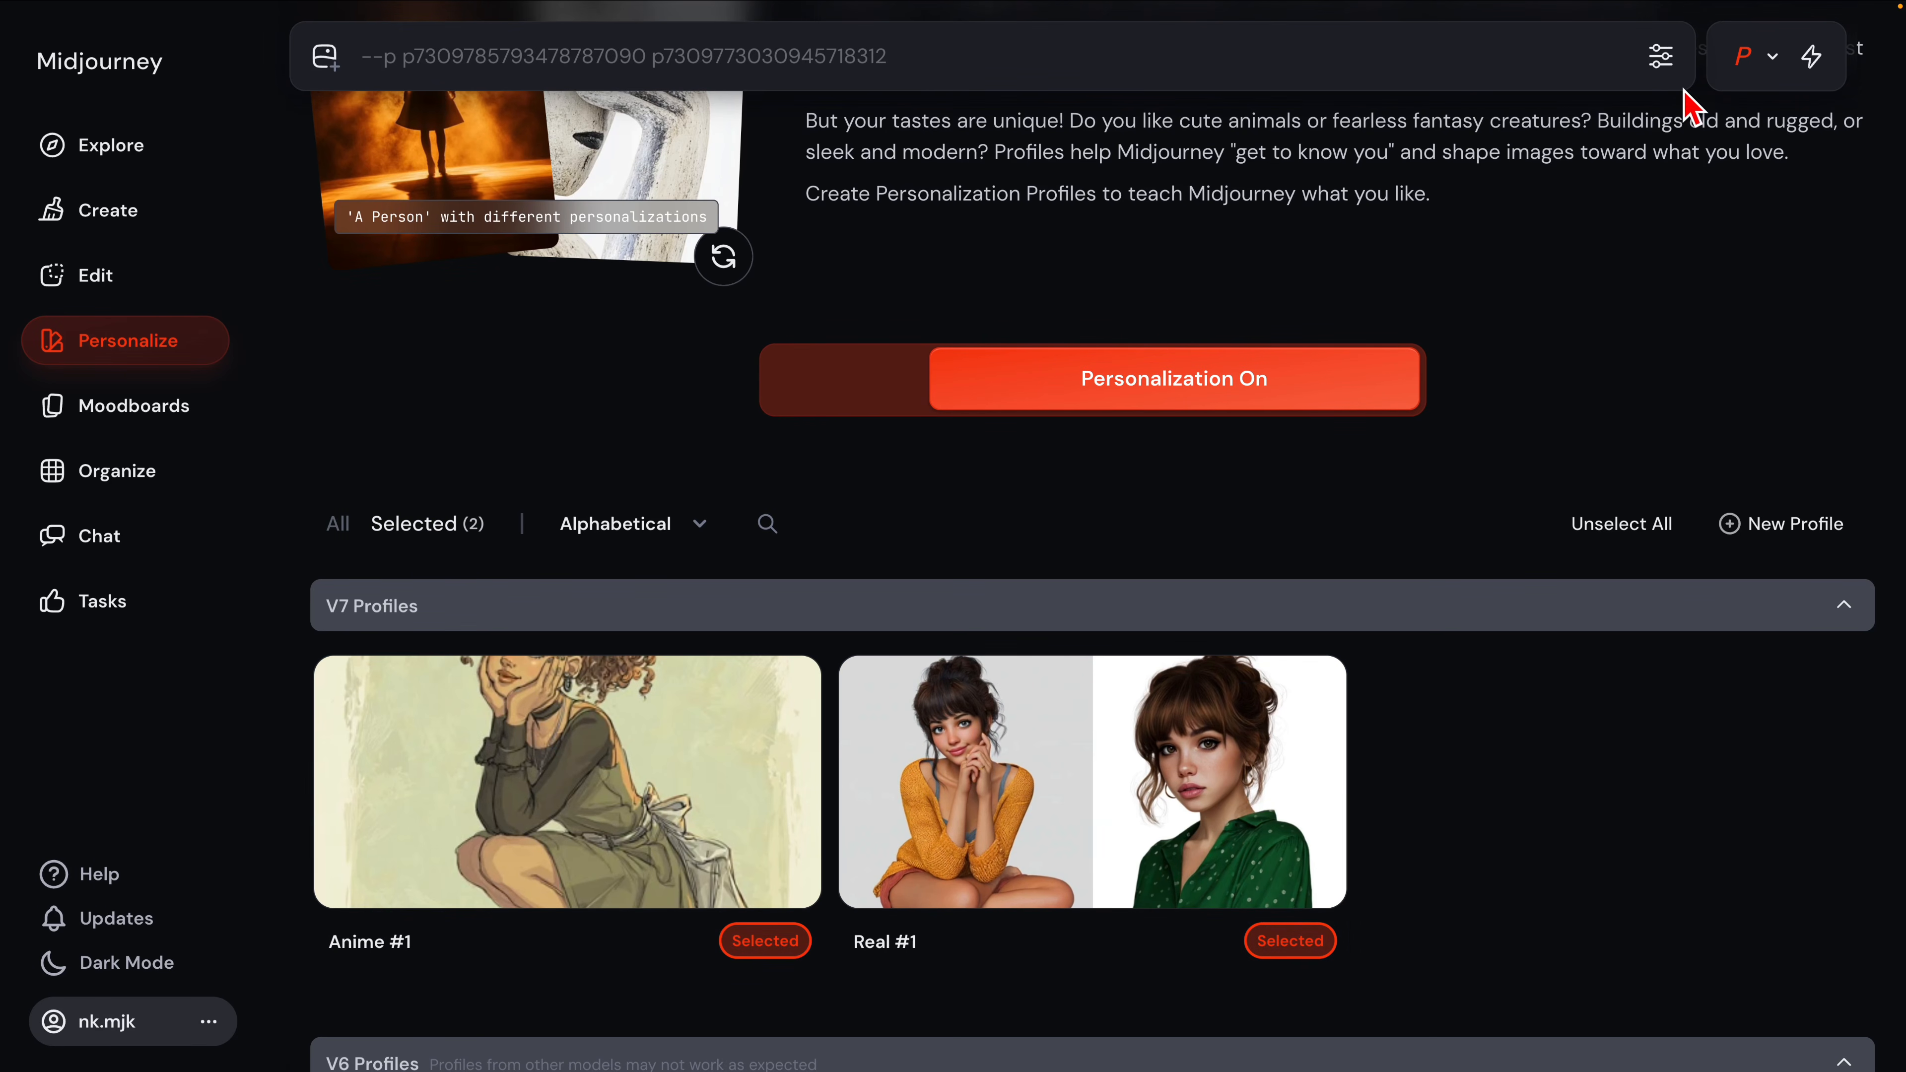
{"action": "left_click", "coordinate": [1771, 60]}
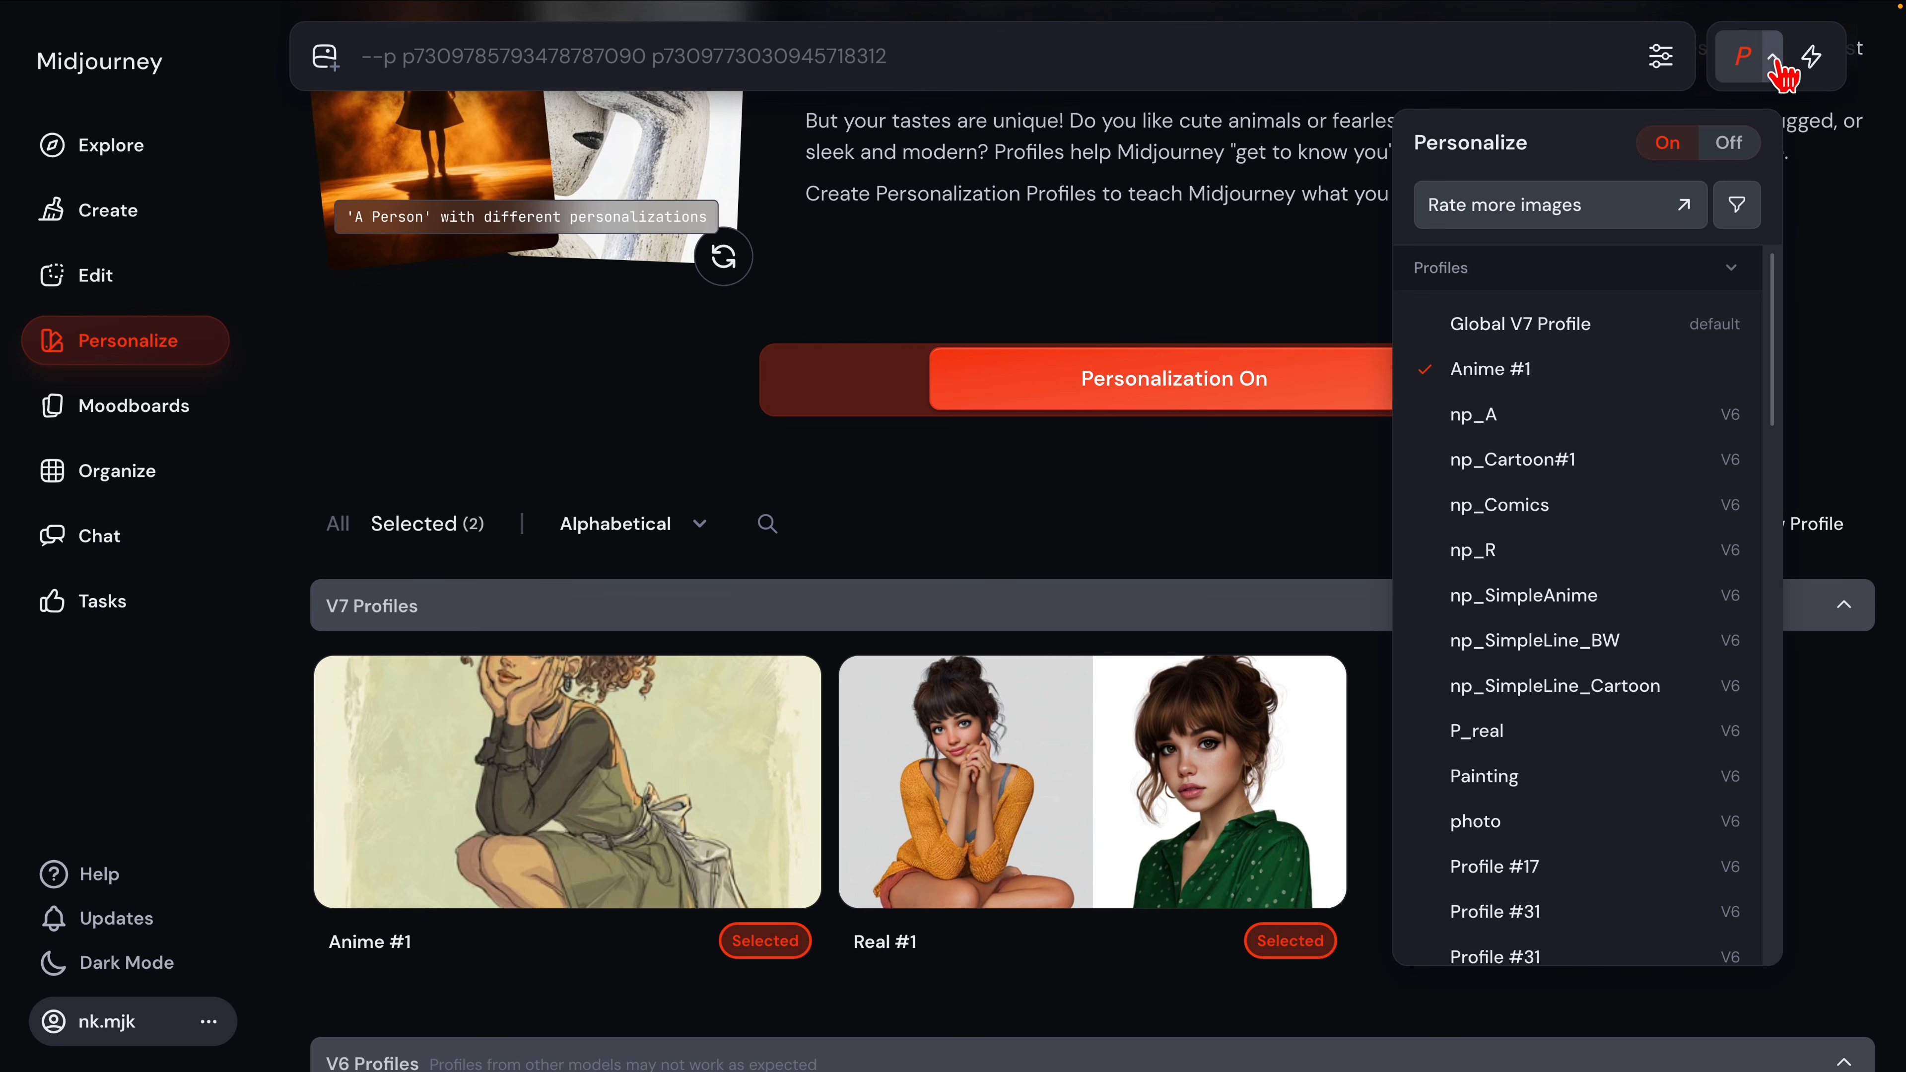
{"action": "scroll", "coordinate": [1582, 405], "scroll_direction": "down", "scroll_amount": 6}
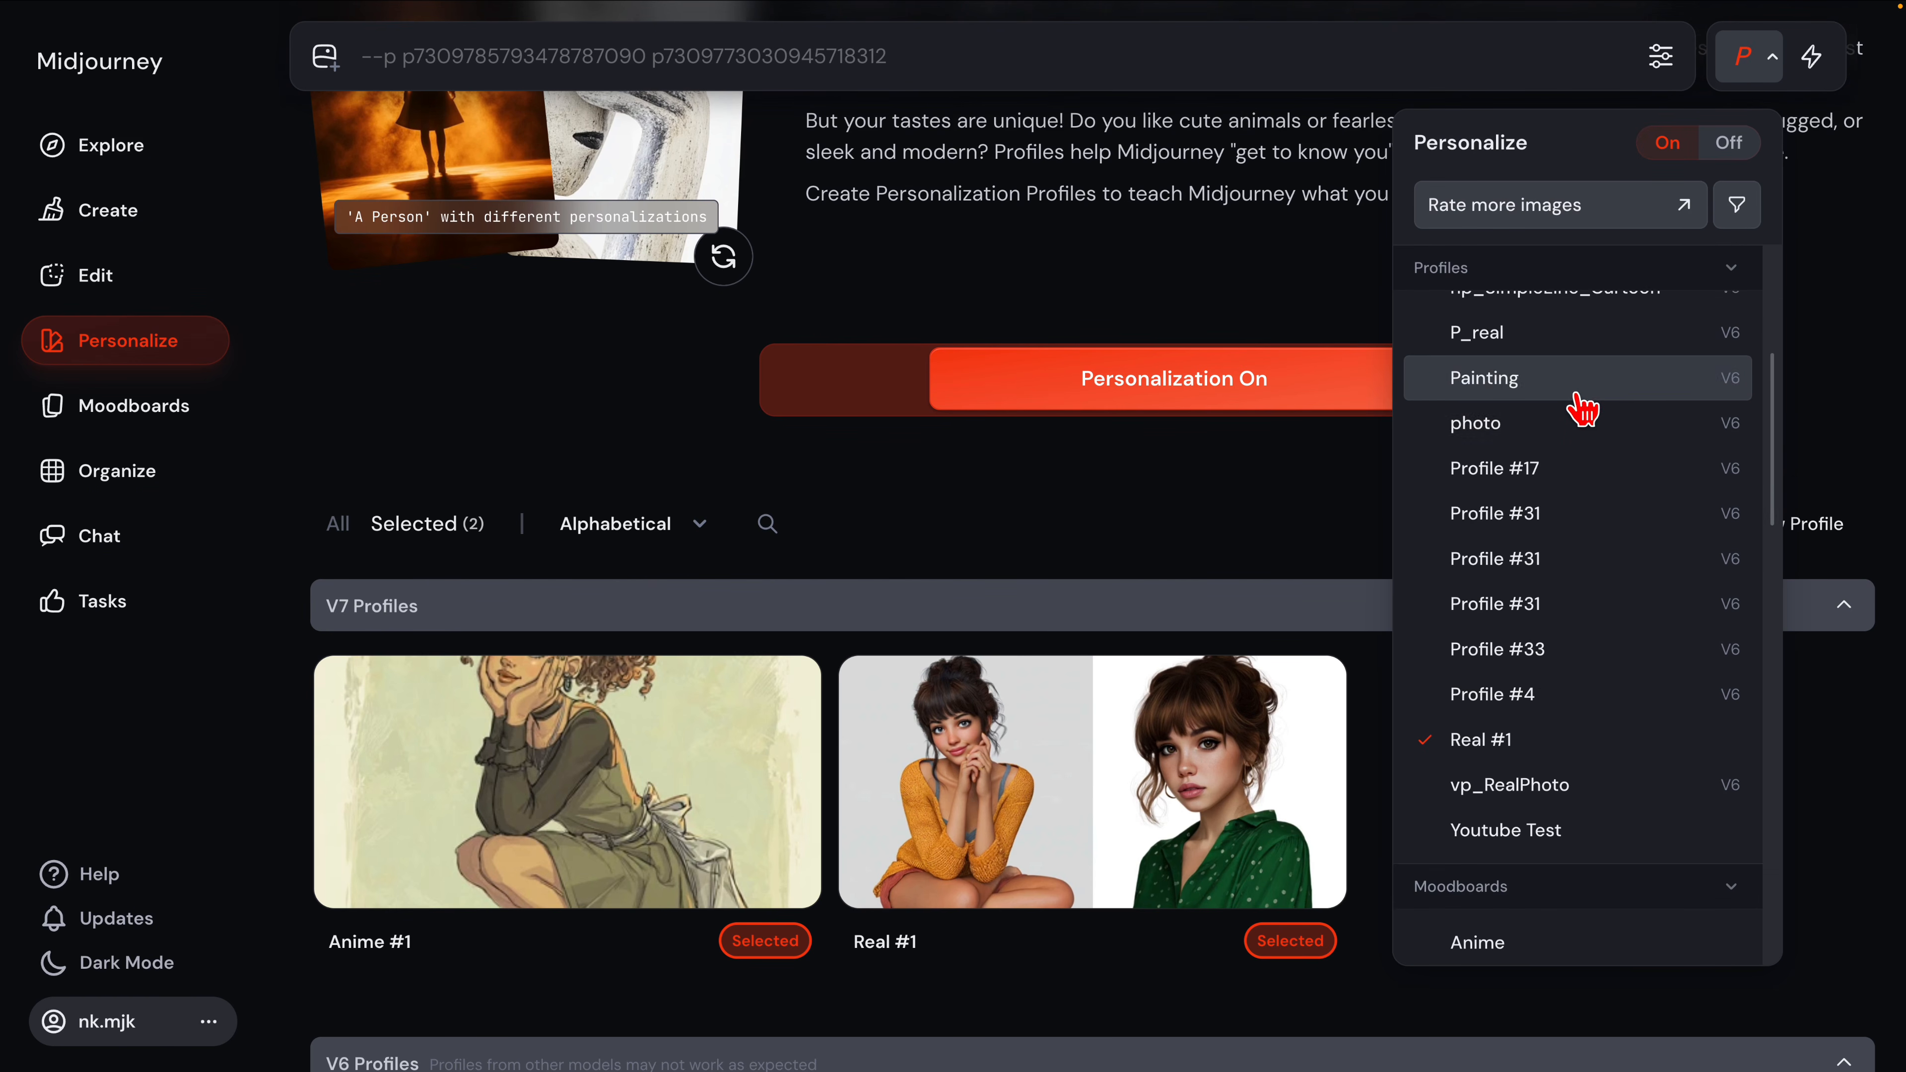
{"action": "scroll", "coordinate": [1531, 465], "scroll_direction": "up", "scroll_amount": 6}
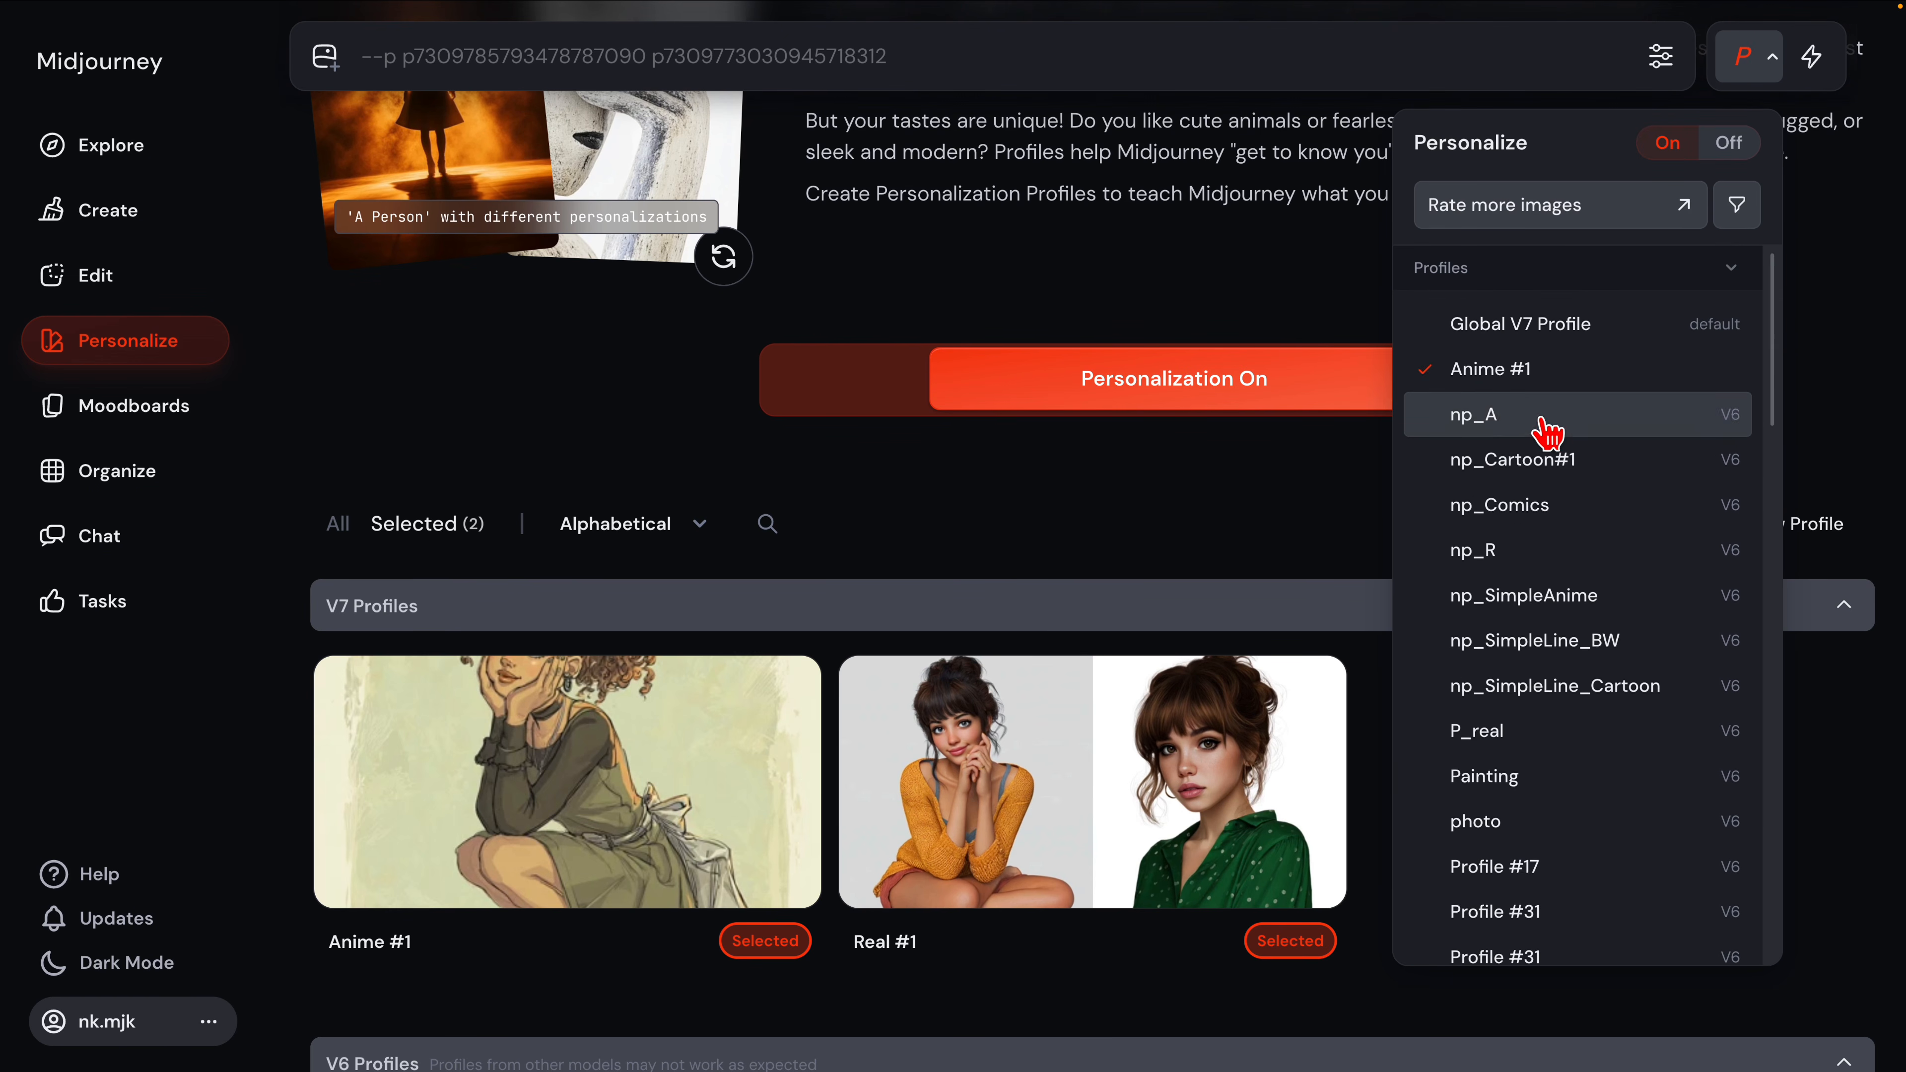
Step: Deselect the Real #1 and Anime #1 profiles, and show all profiles again
{"action": "left_click", "coordinate": [1306, 947]}
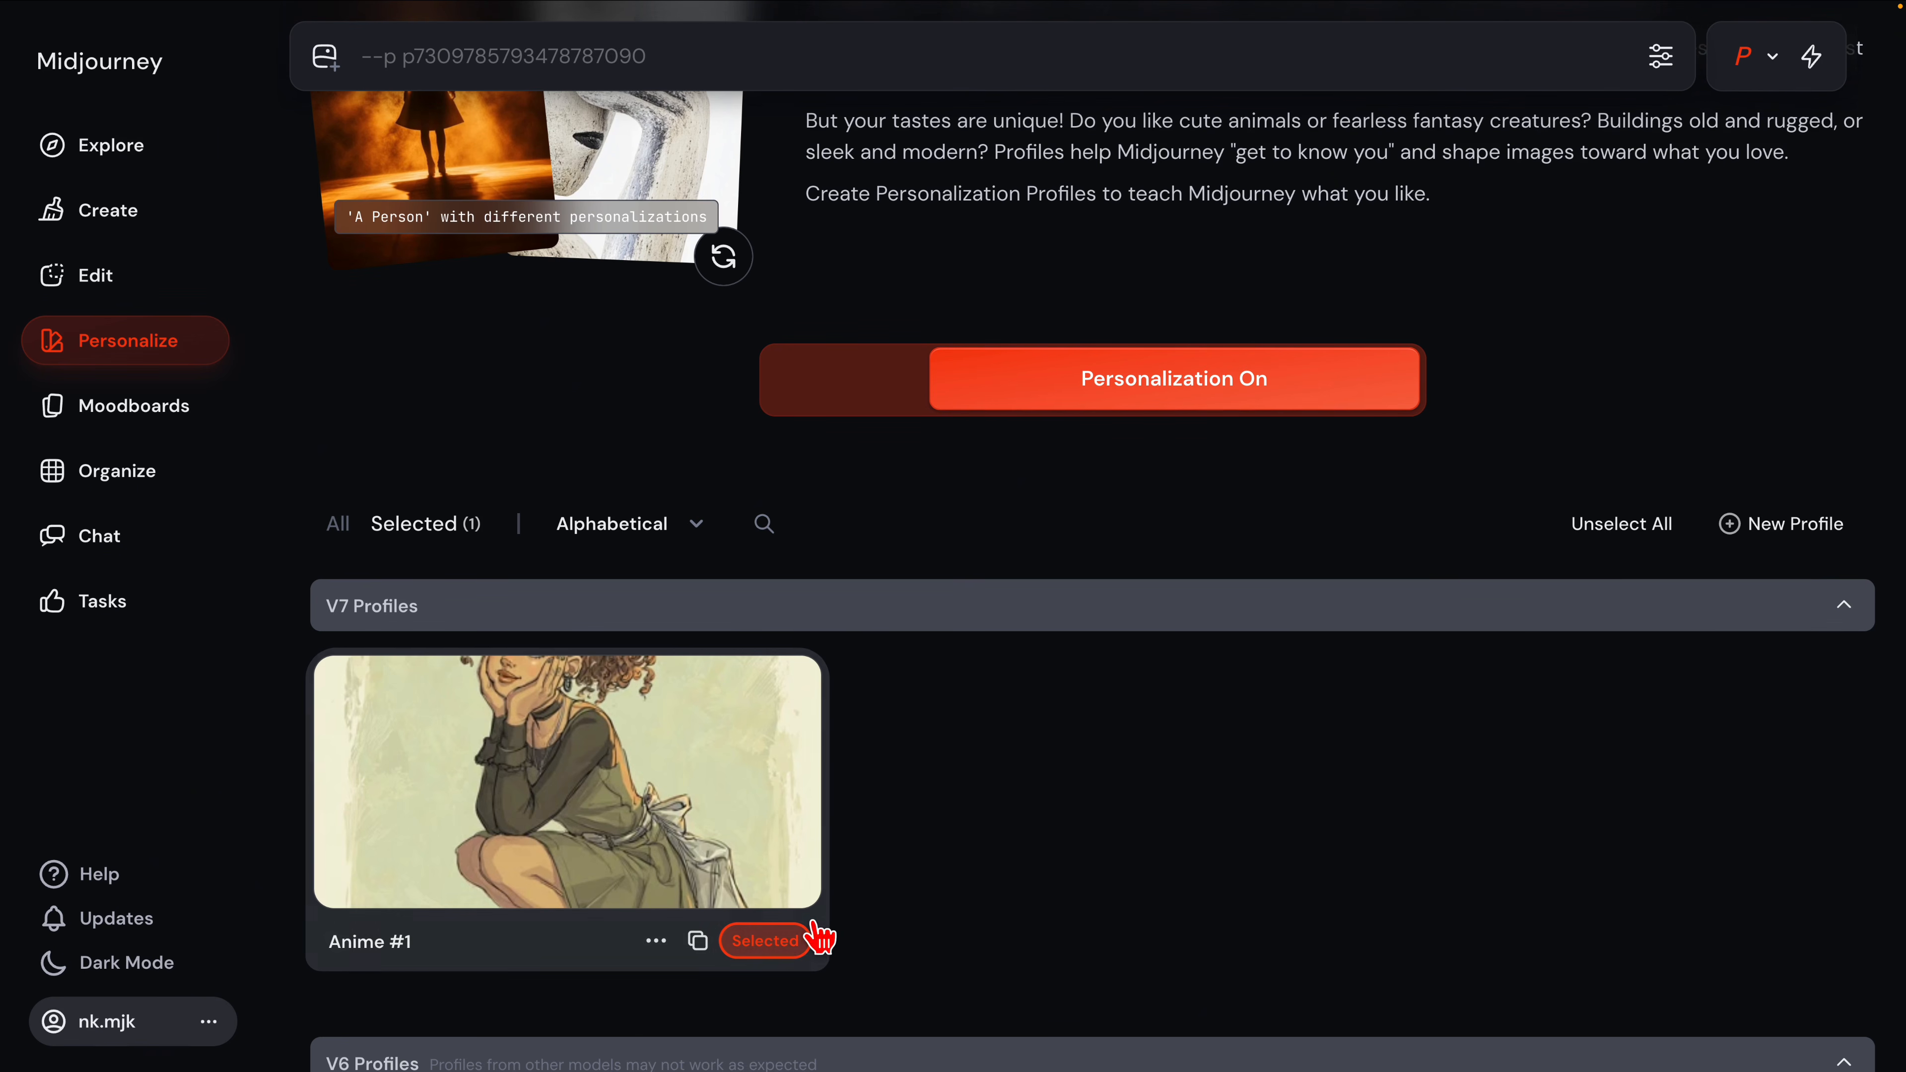
{"action": "left_click", "coordinate": [781, 948]}
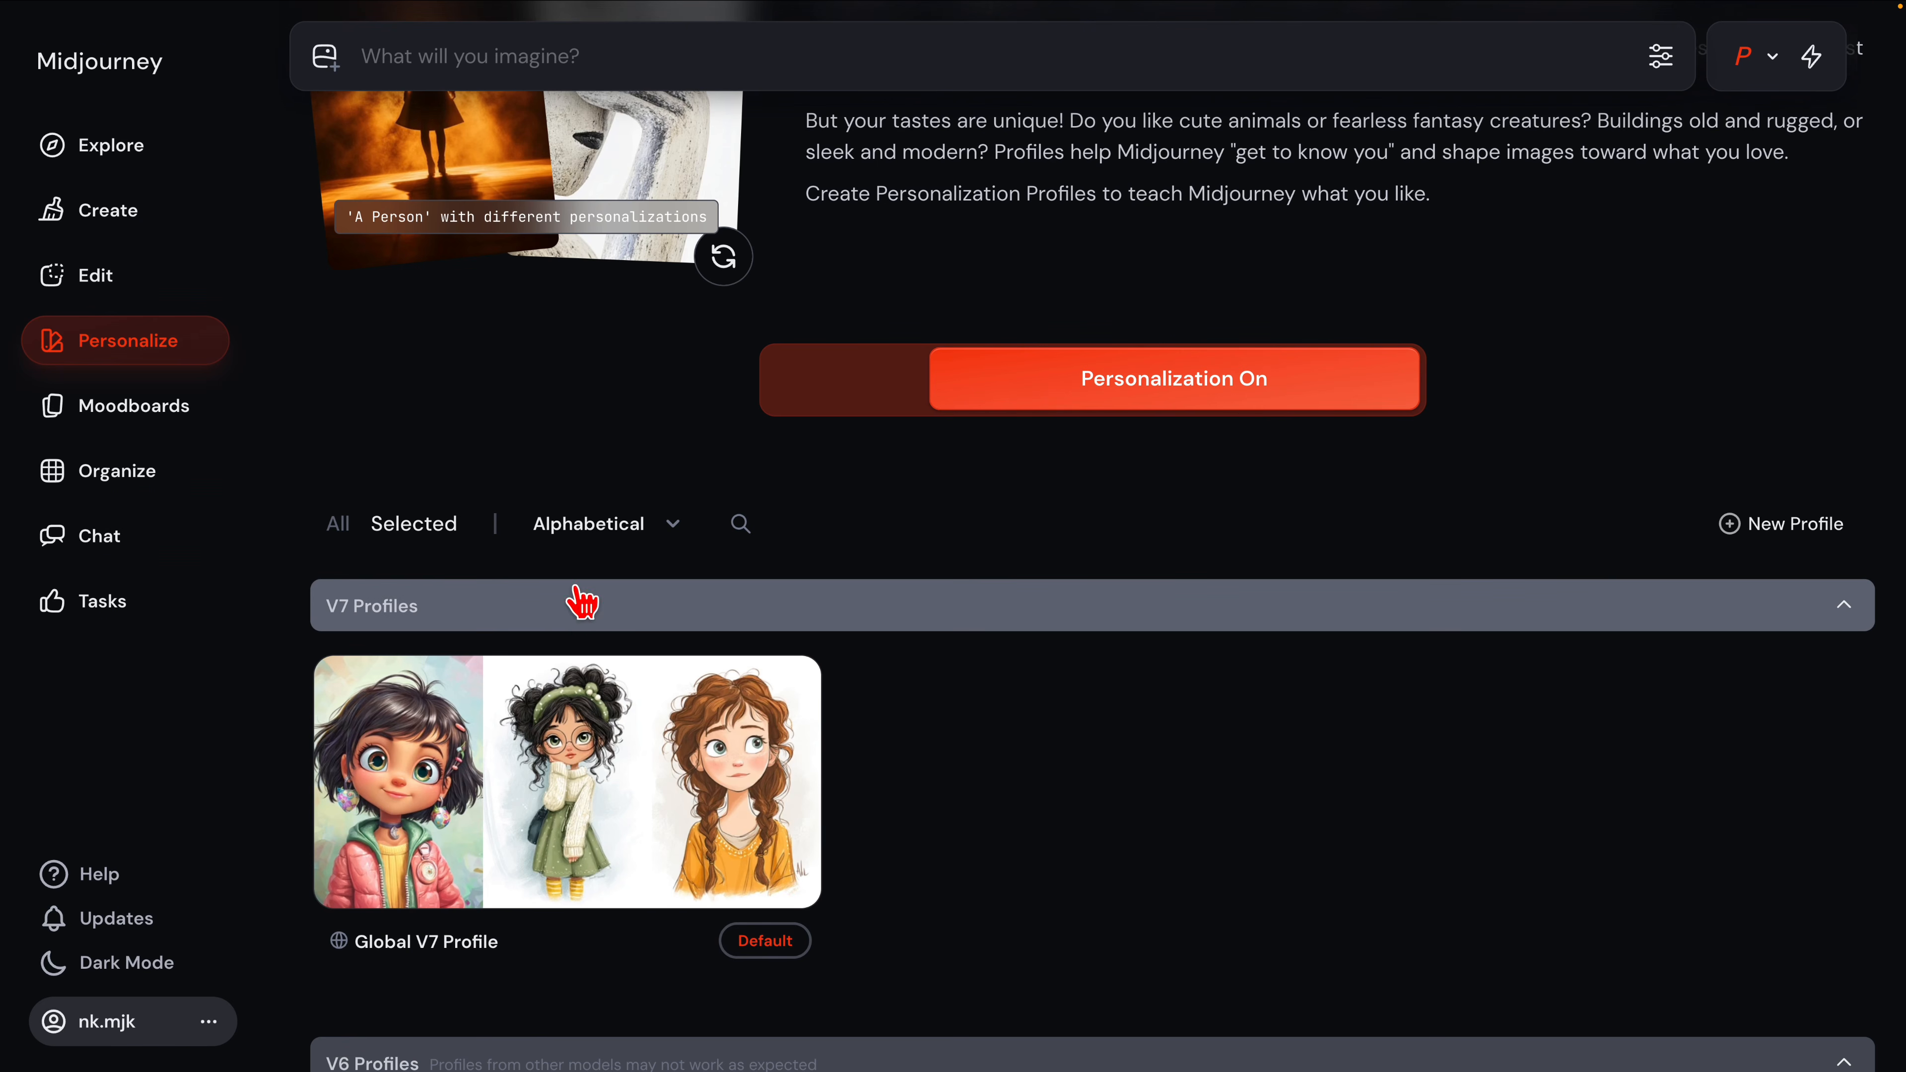
{"action": "left_click", "coordinate": [338, 524]}
Step: Sort the profiles by Ranking Count, and return them to Alphabetical order
{"action": "left_click", "coordinate": [672, 533]}
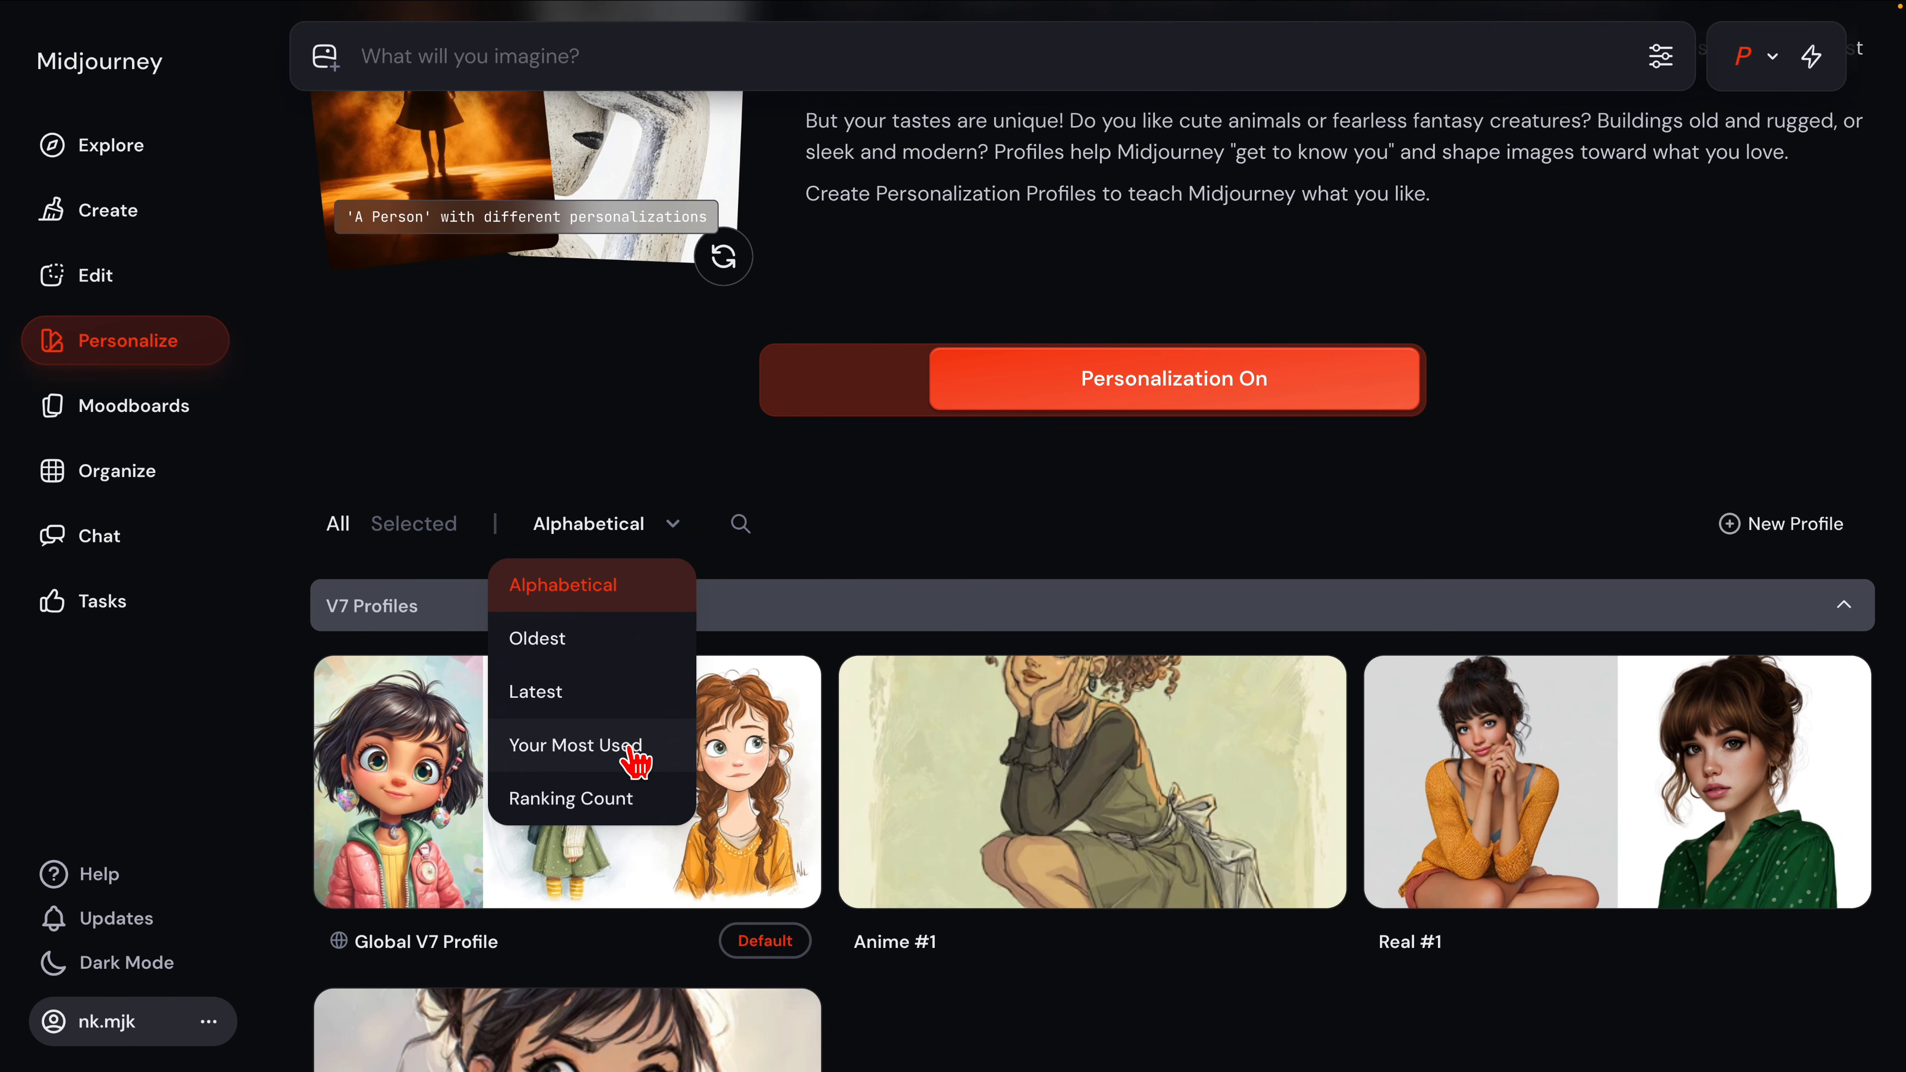
{"action": "left_click", "coordinate": [605, 803]}
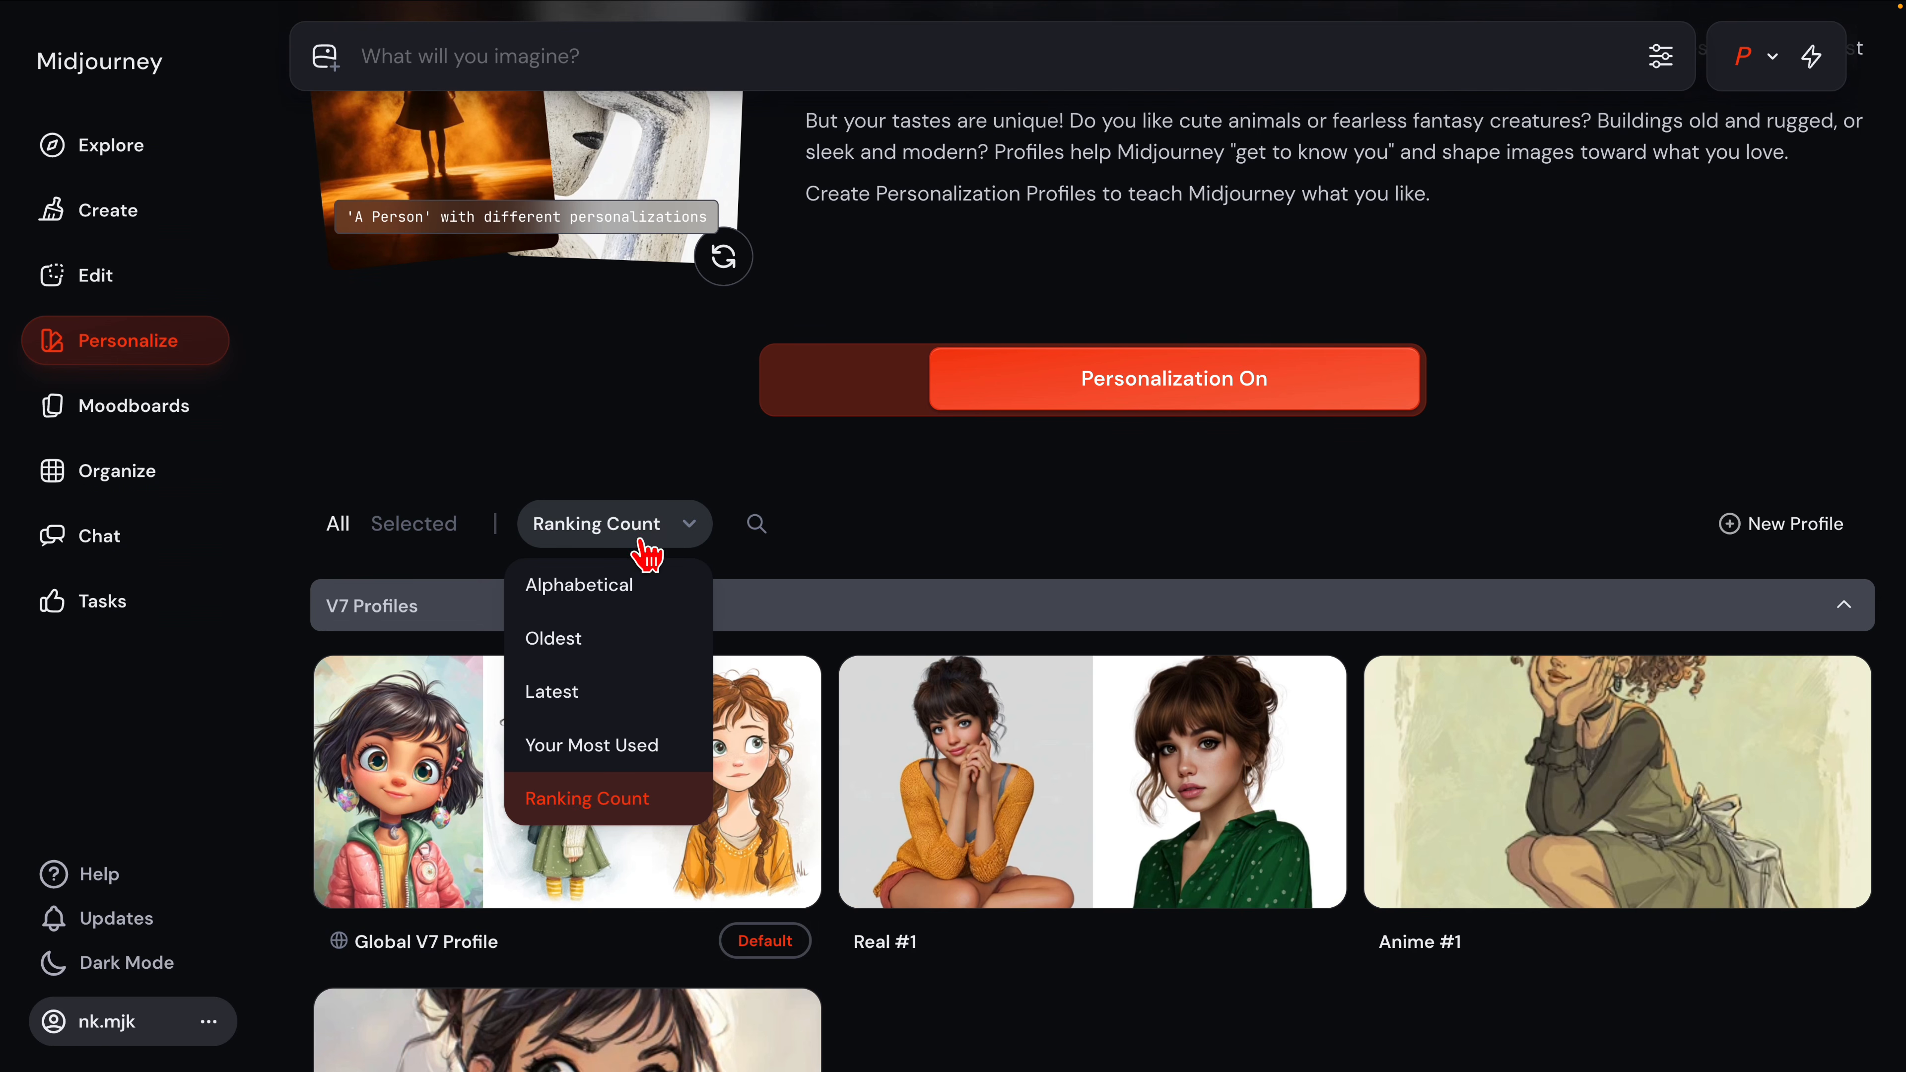
{"action": "left_click", "coordinate": [626, 597]}
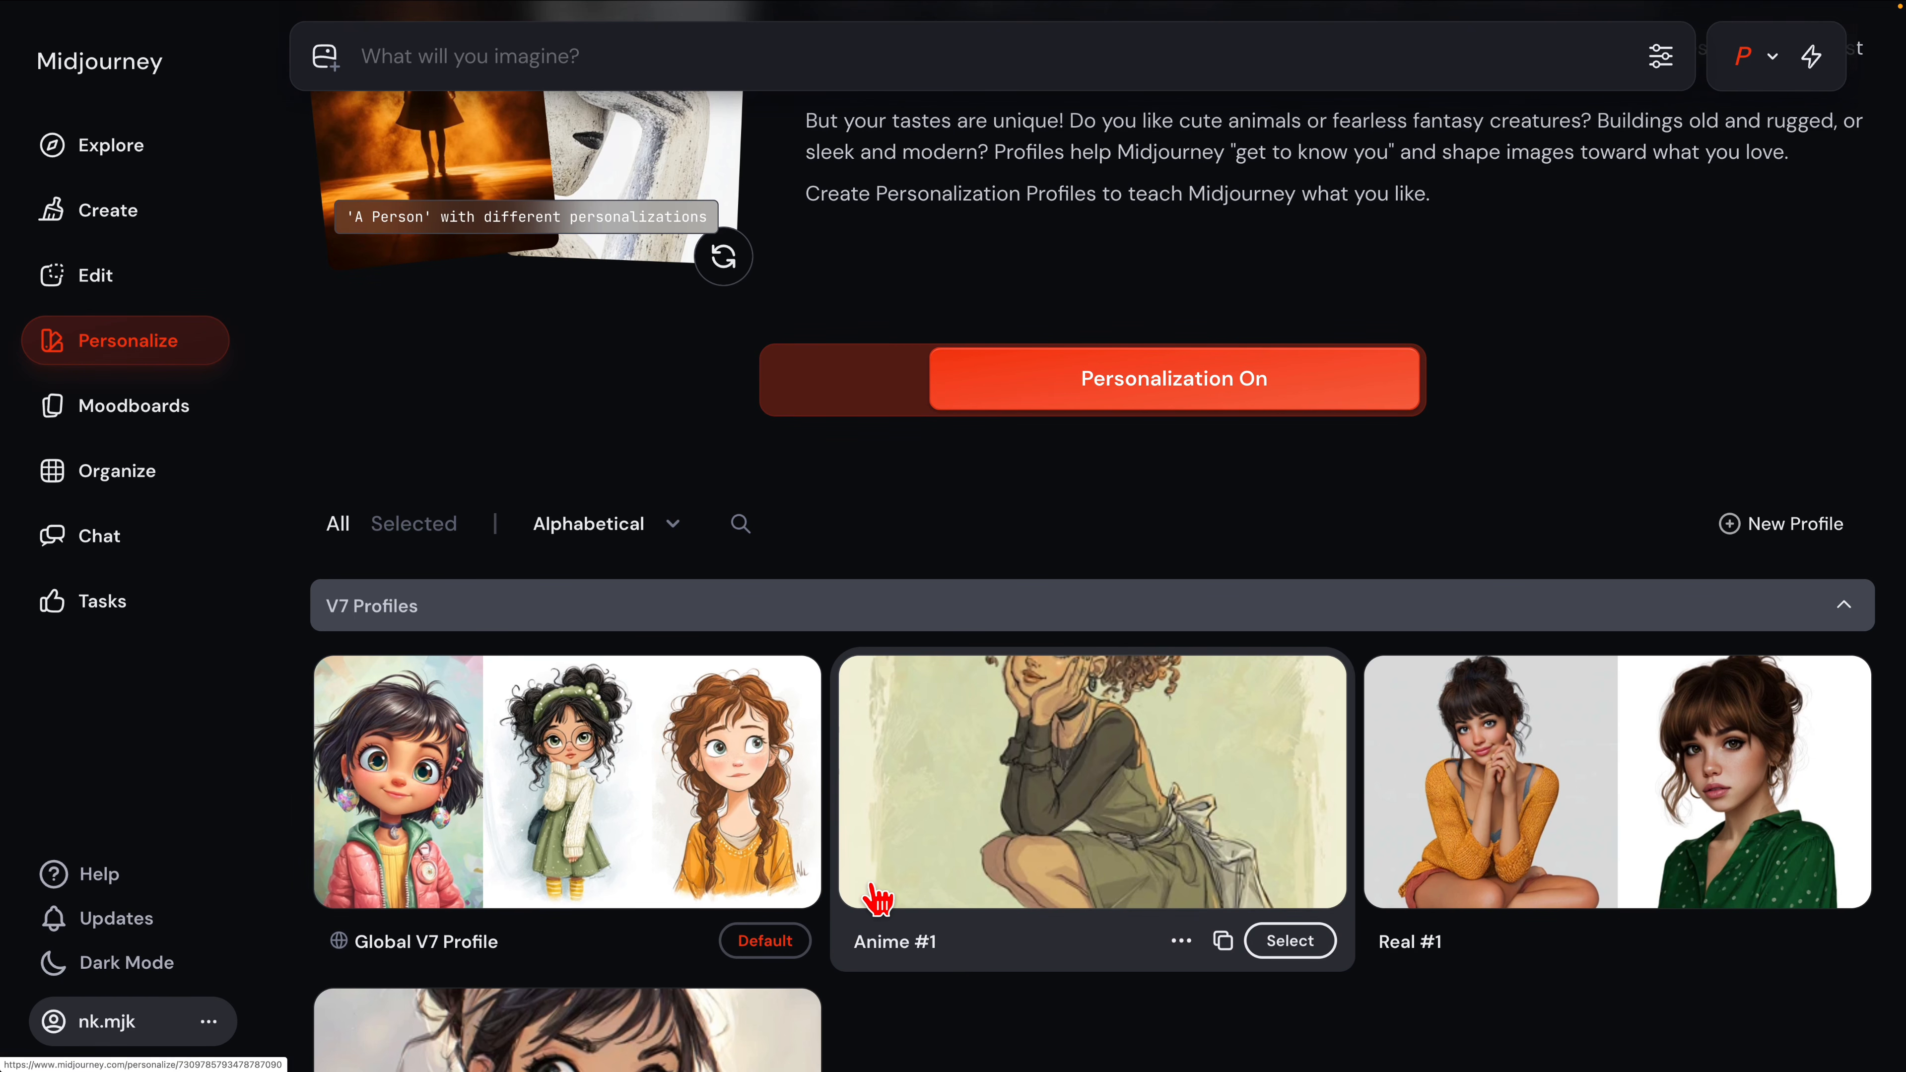
Step: Collapse the V7 Profiles and V6 Profiles groups and the group below them on the Personalize page
{"action": "scroll", "coordinate": [899, 910], "scroll_direction": "down", "scroll_amount": 3}
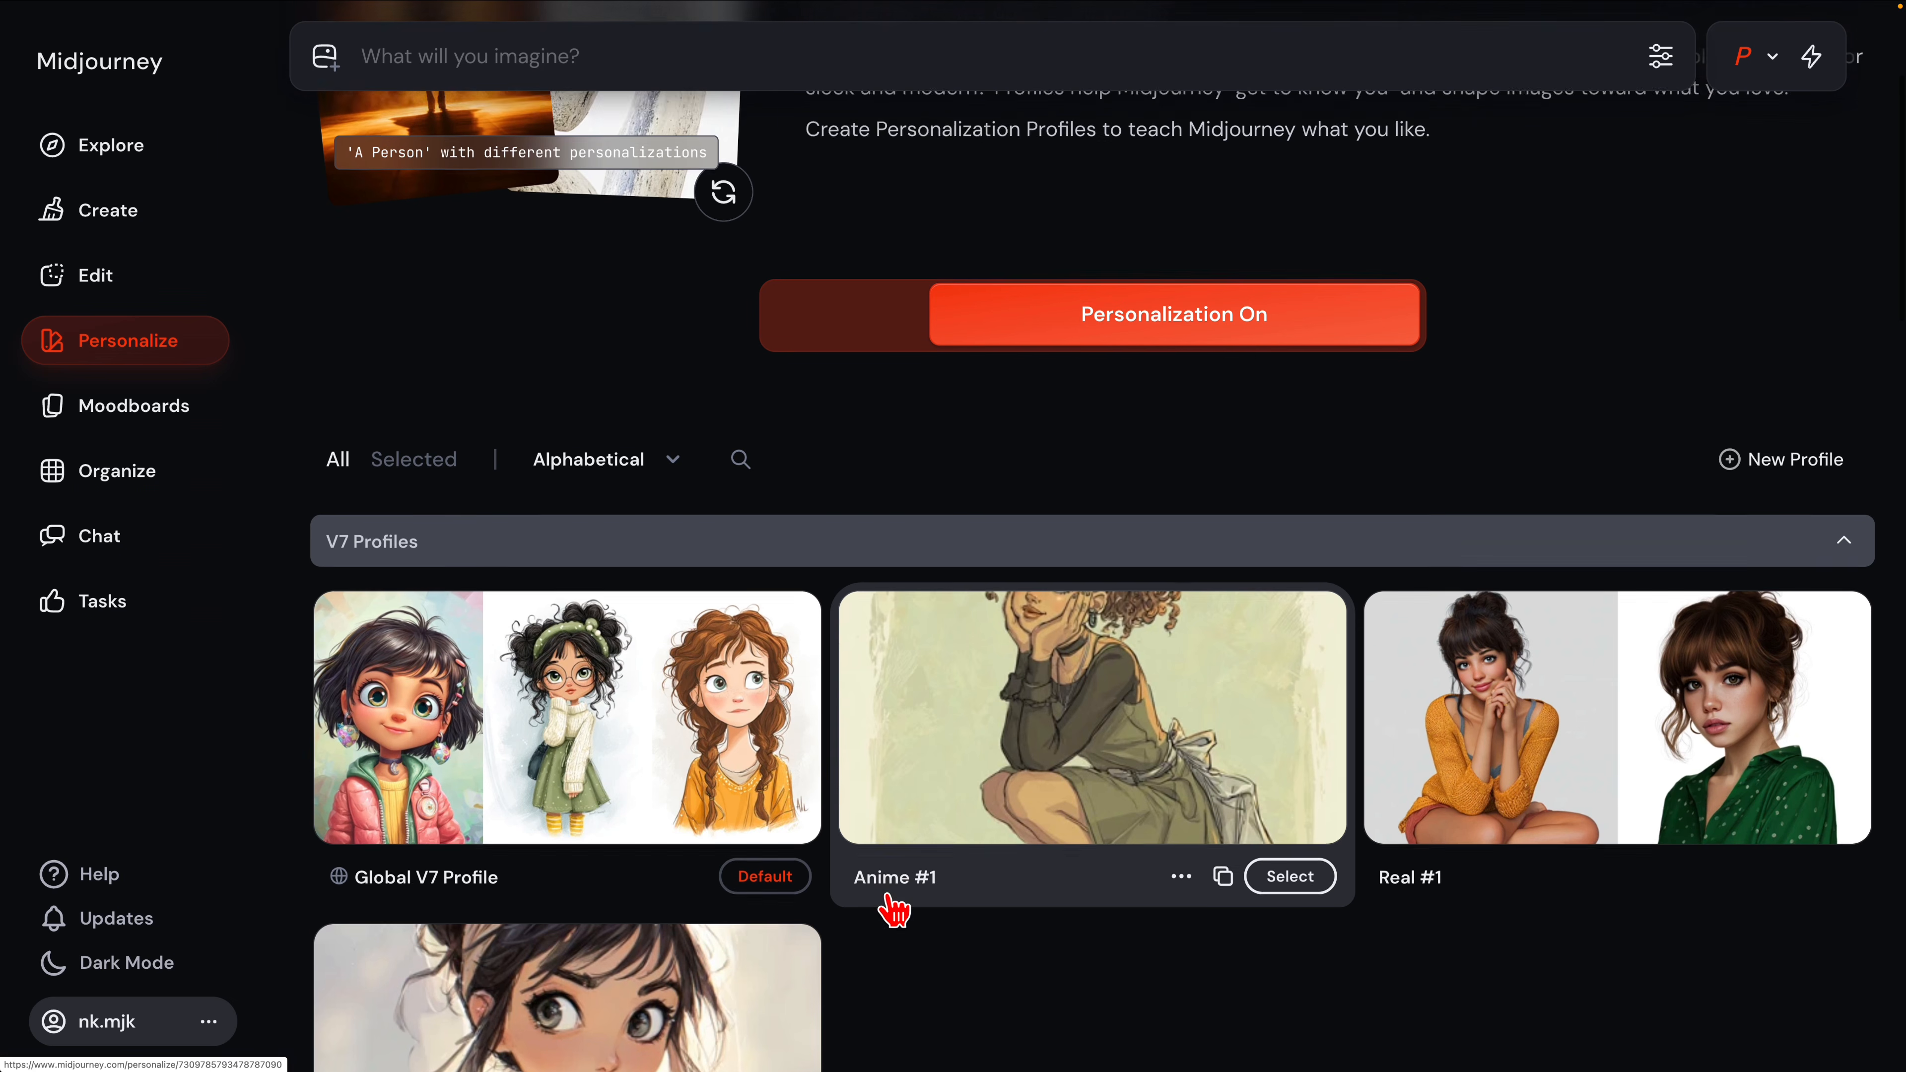
{"action": "scroll", "coordinate": [898, 910], "scroll_direction": "down", "scroll_amount": 2}
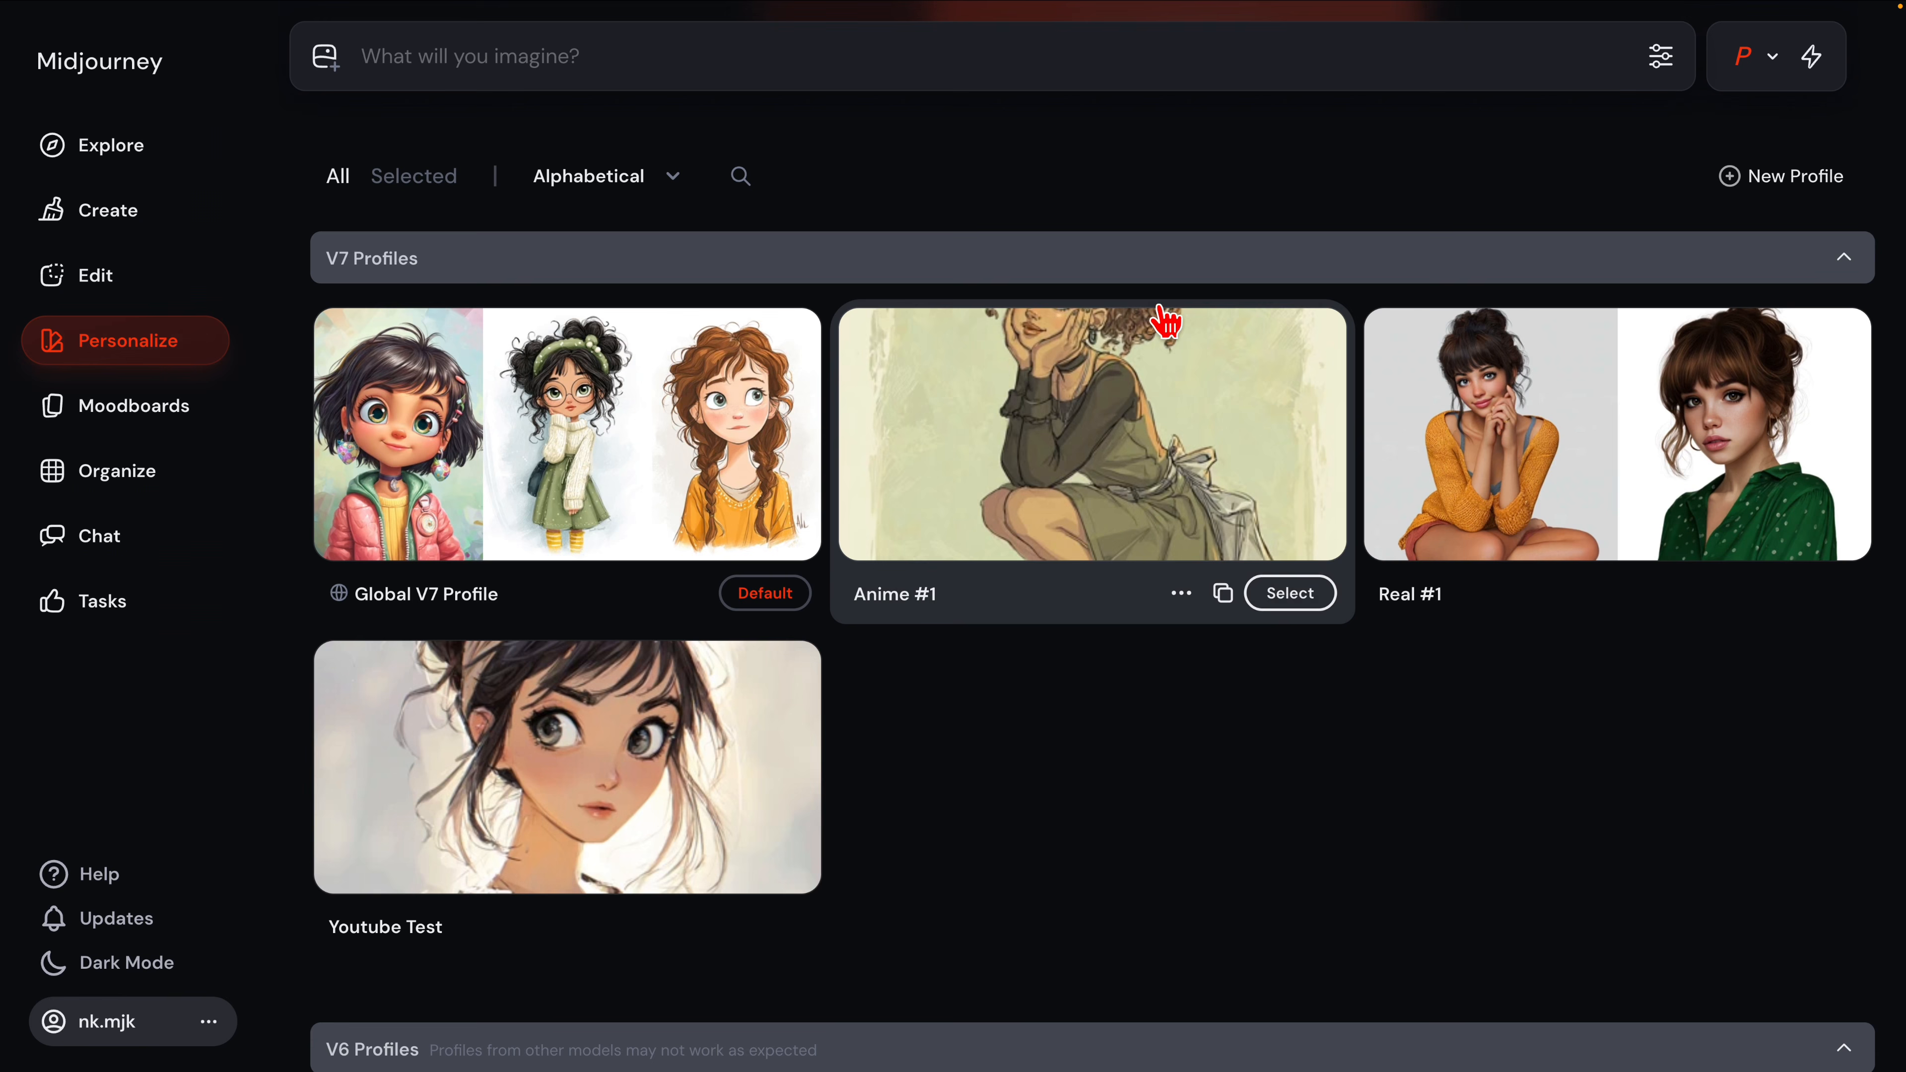
{"action": "left_click", "coordinate": [1129, 276]}
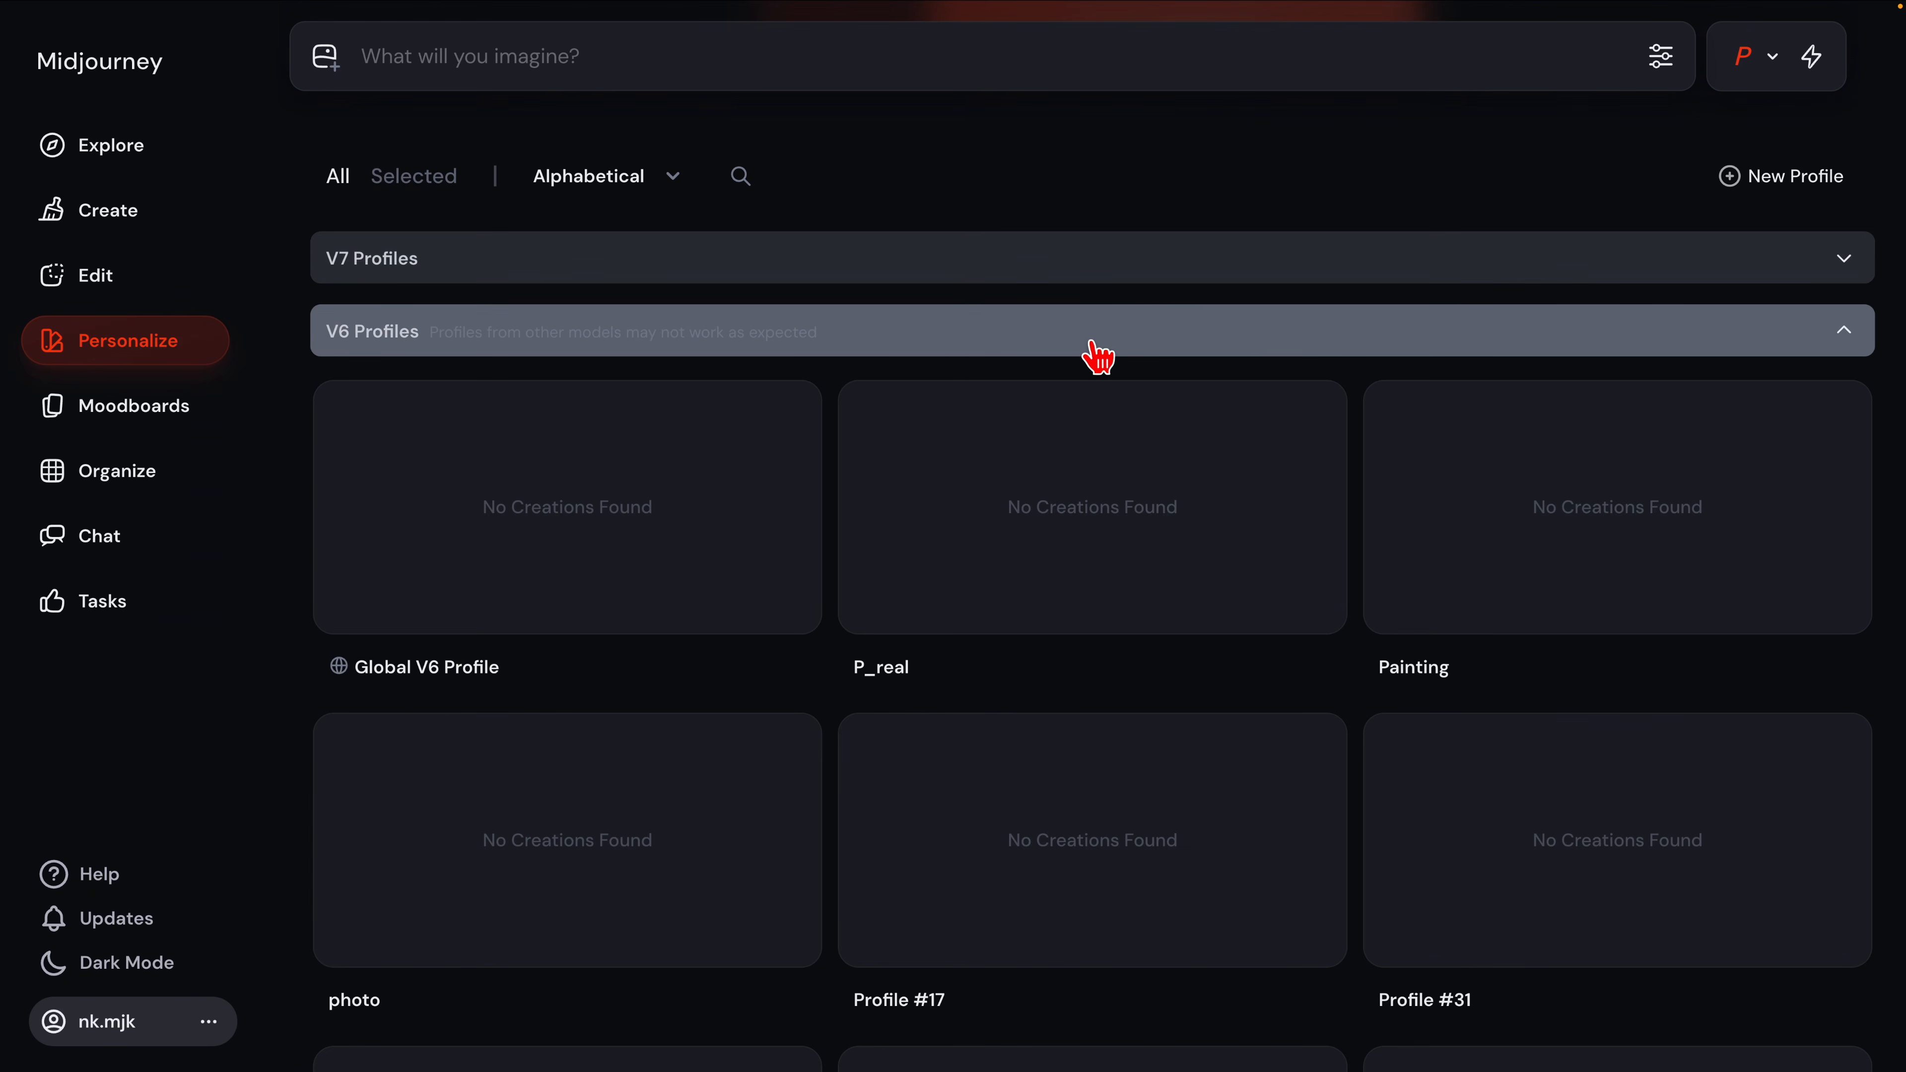
{"action": "left_click", "coordinate": [1094, 356]}
{"action": "left_click", "coordinate": [1086, 422]}
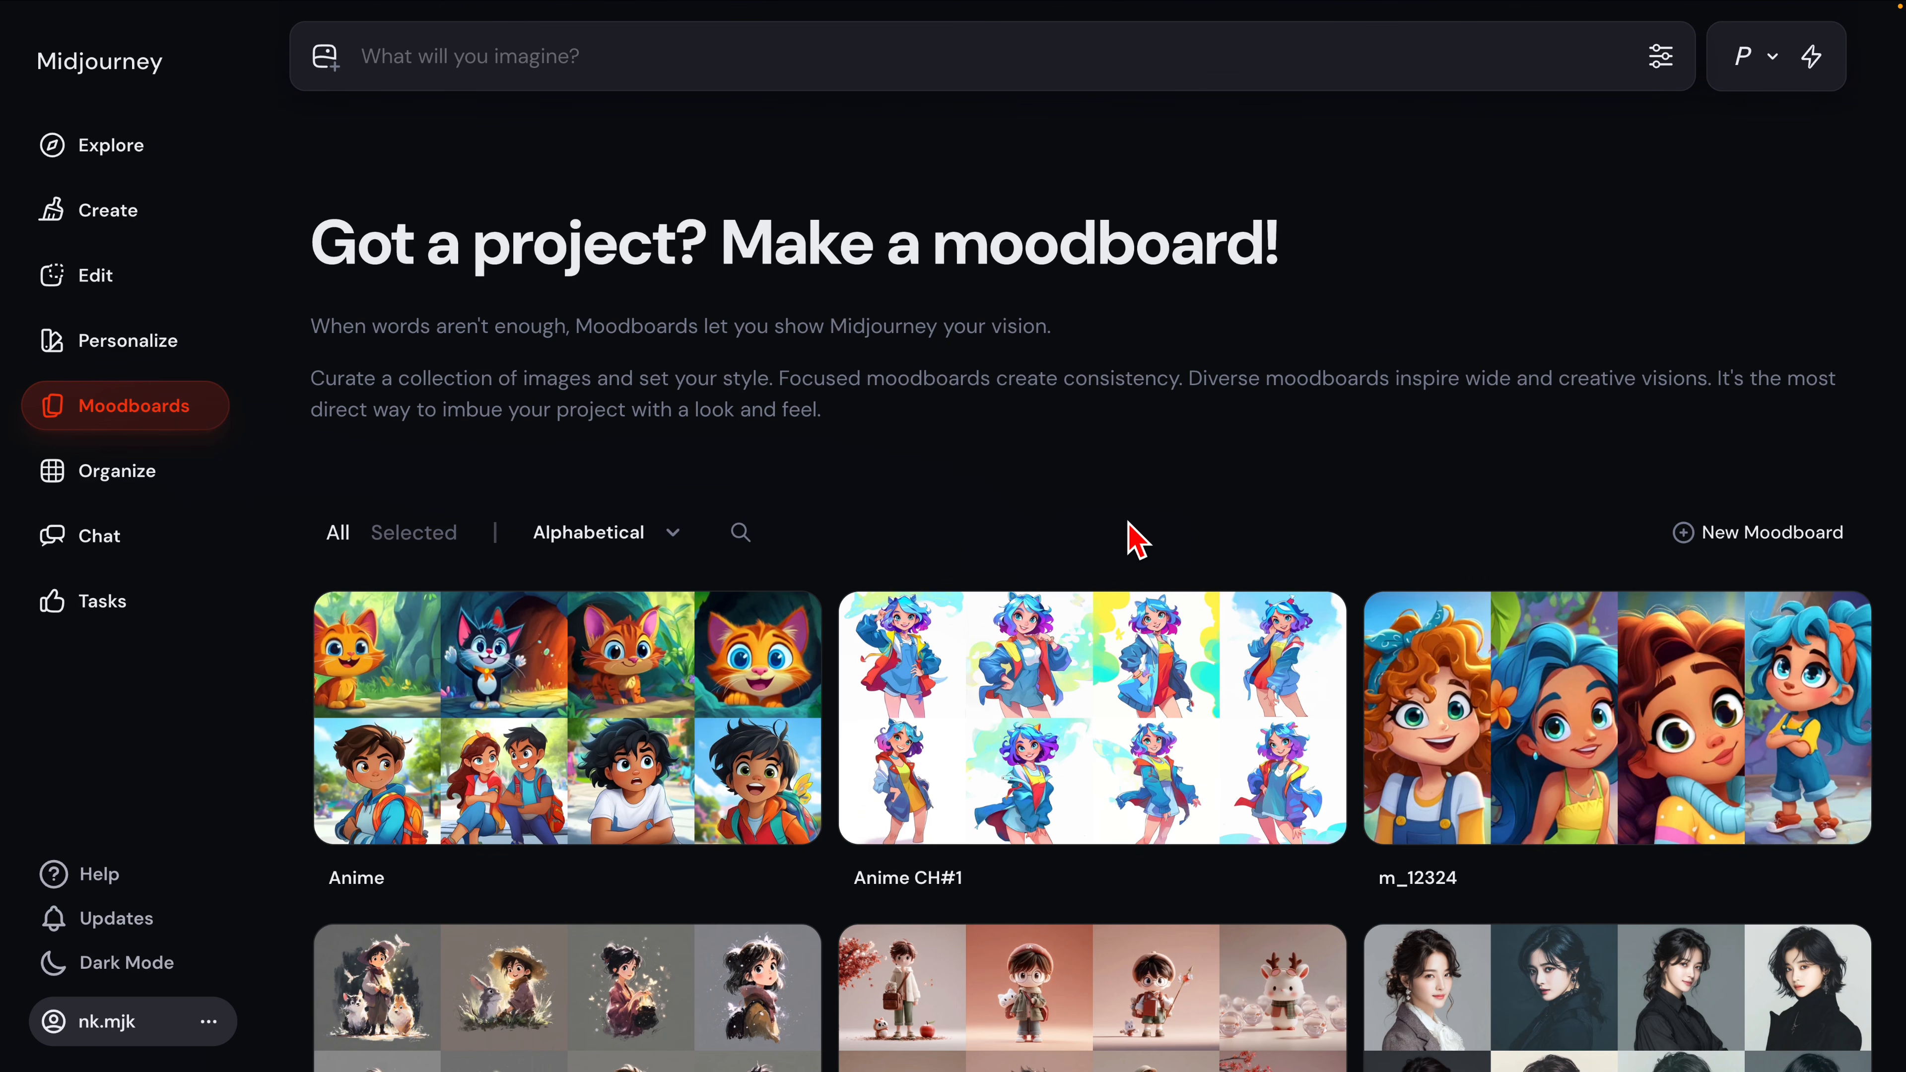
Step: On the Moodboards page, switch between the selected and all moodboards, and view the available sort orders without changing the order
{"action": "left_click", "coordinate": [412, 542]}
{"action": "left_click", "coordinate": [337, 542]}
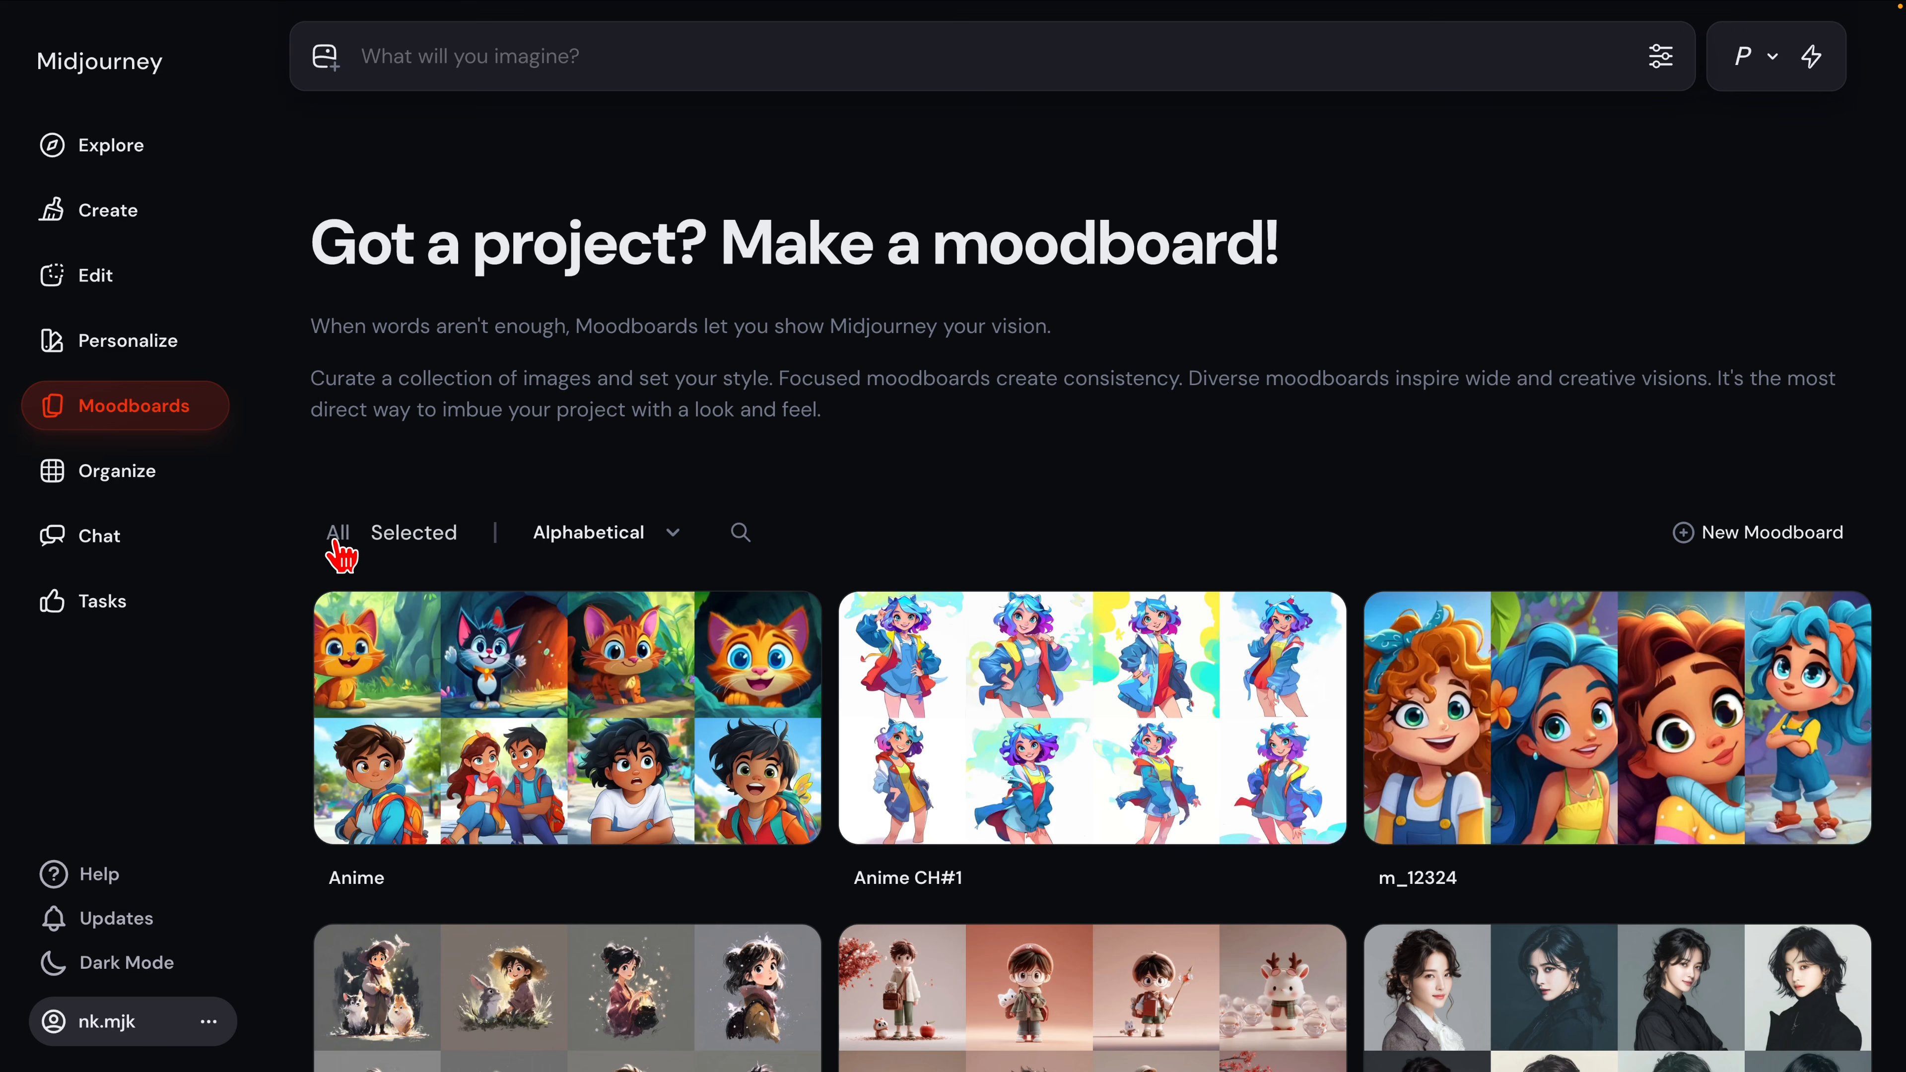
{"action": "left_click", "coordinate": [675, 542]}
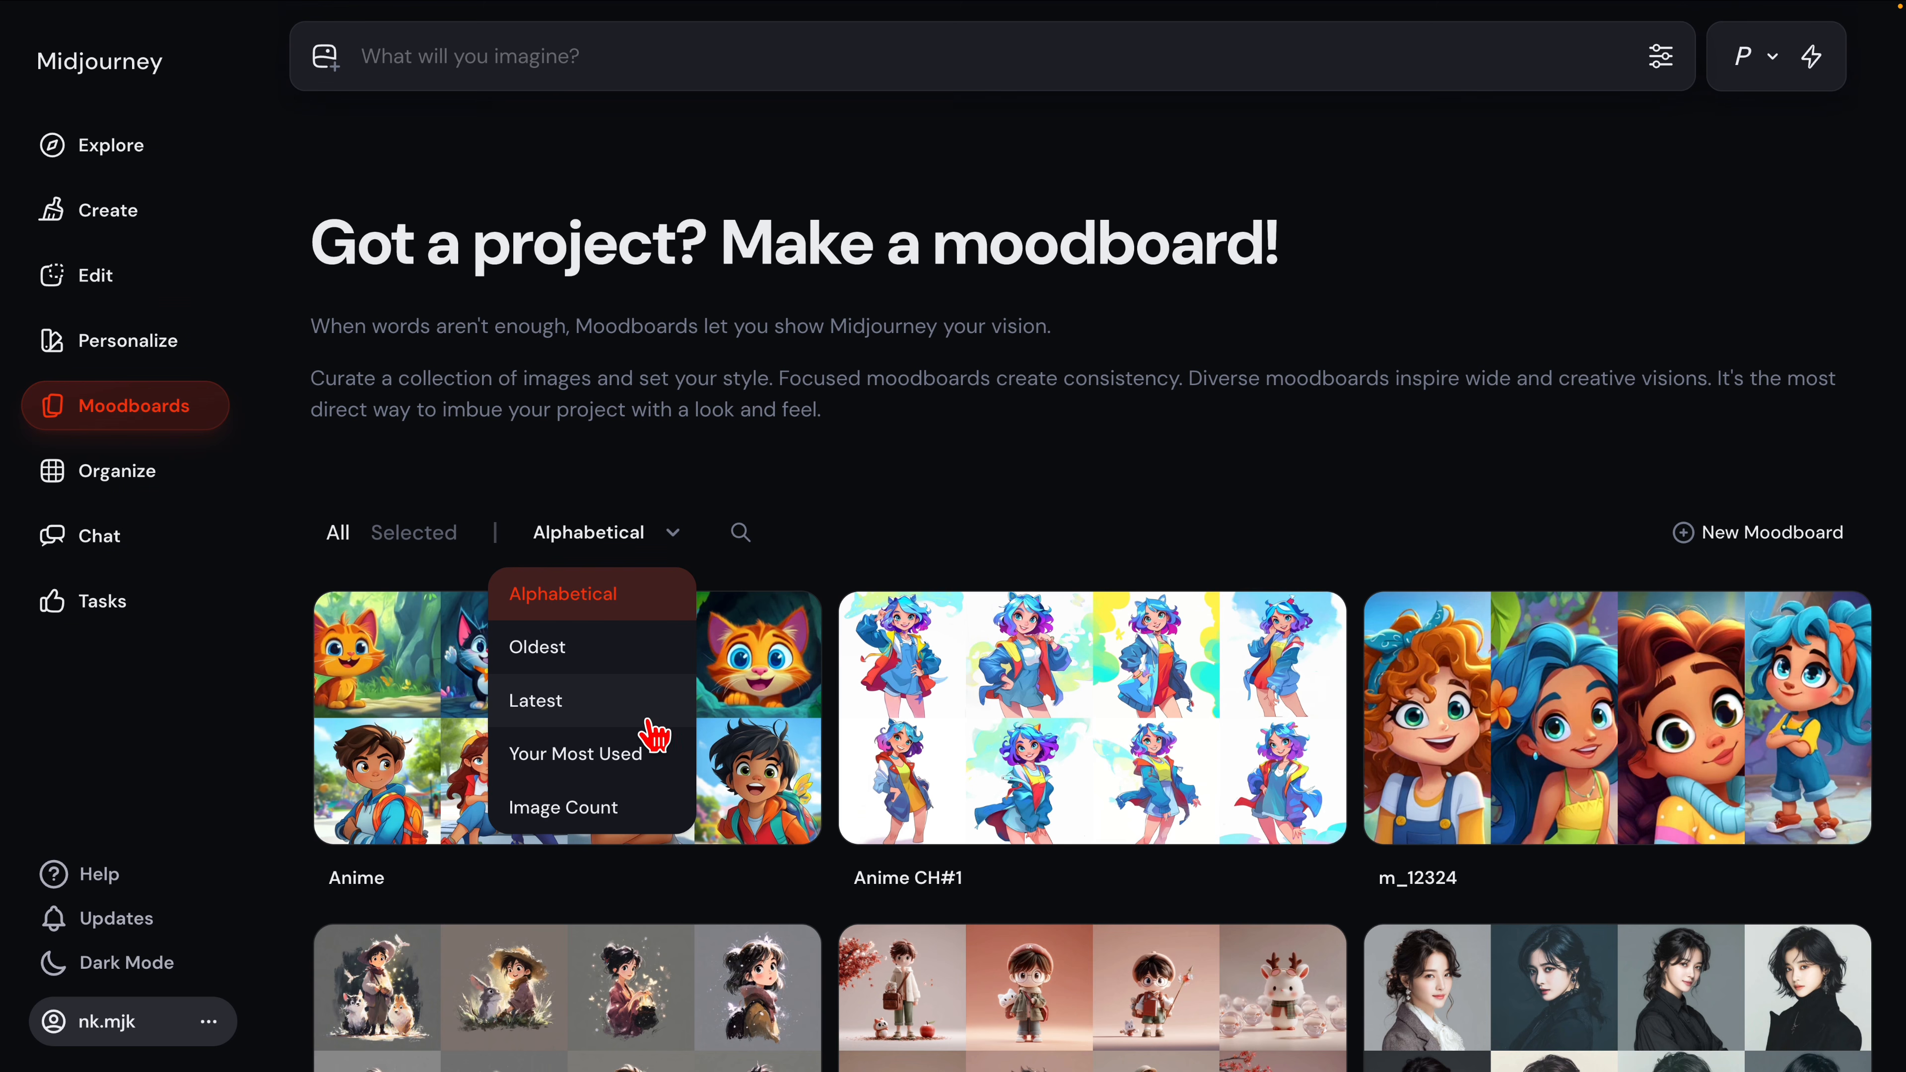
{"action": "left_click", "coordinate": [915, 545]}
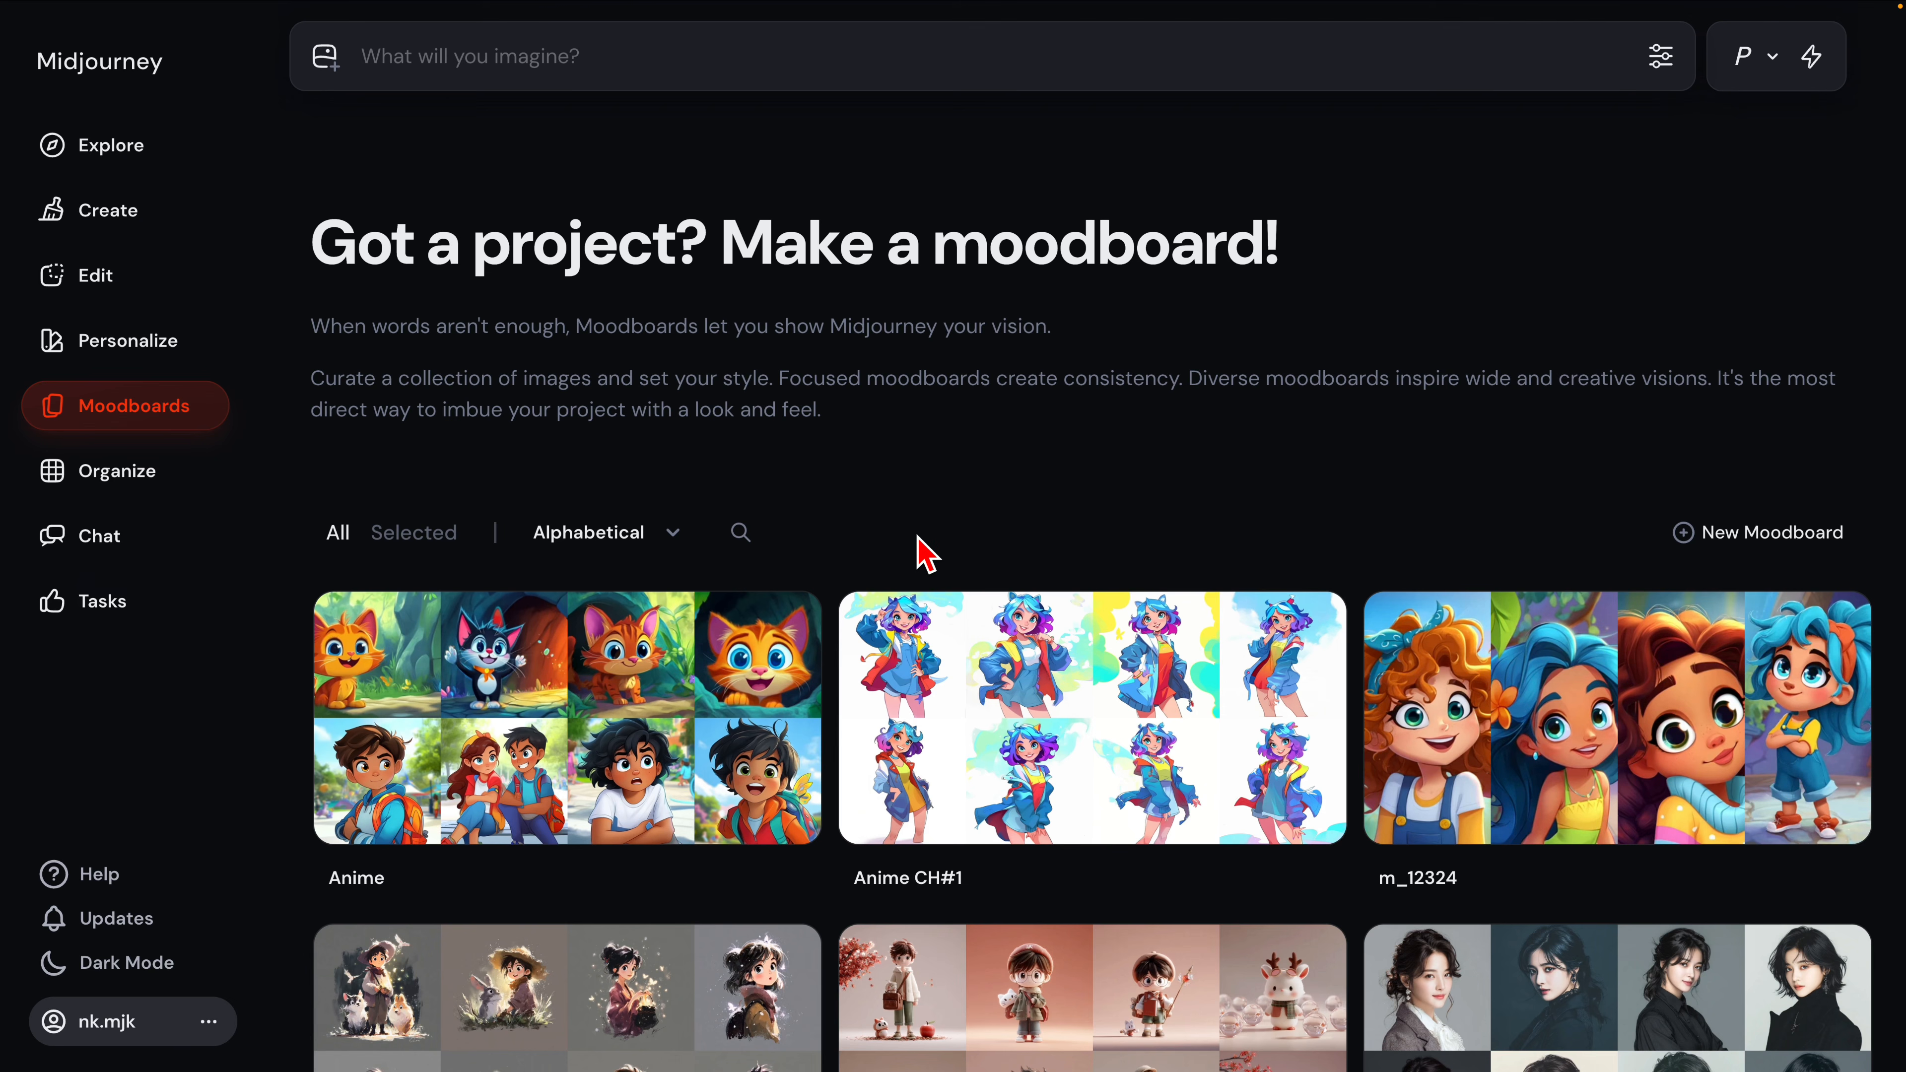
Step: In the Newbies chat room, enter the image prompt "cute girl" without submitting it
{"action": "left_click", "coordinate": [105, 548]}
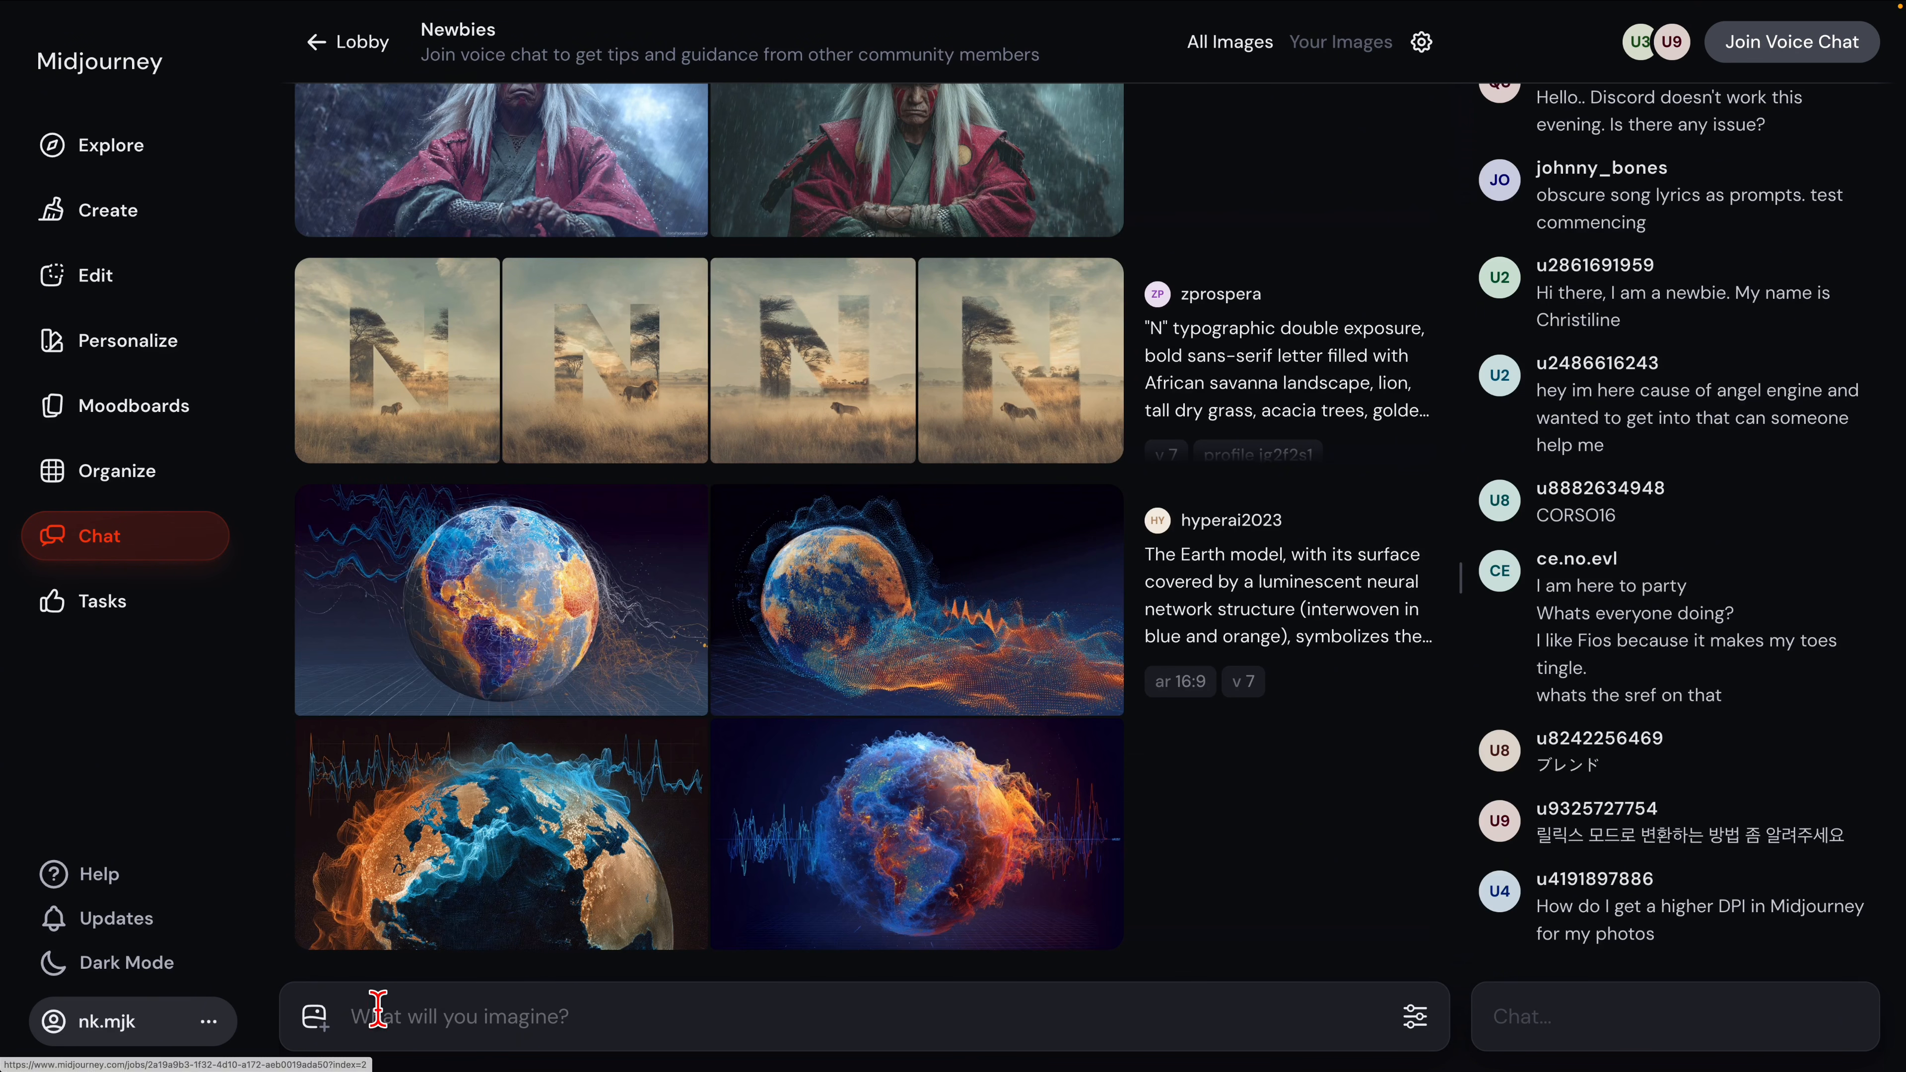
{"action": "left_click", "coordinate": [631, 1025]}
{"action": "type", "text": "cute girl"}
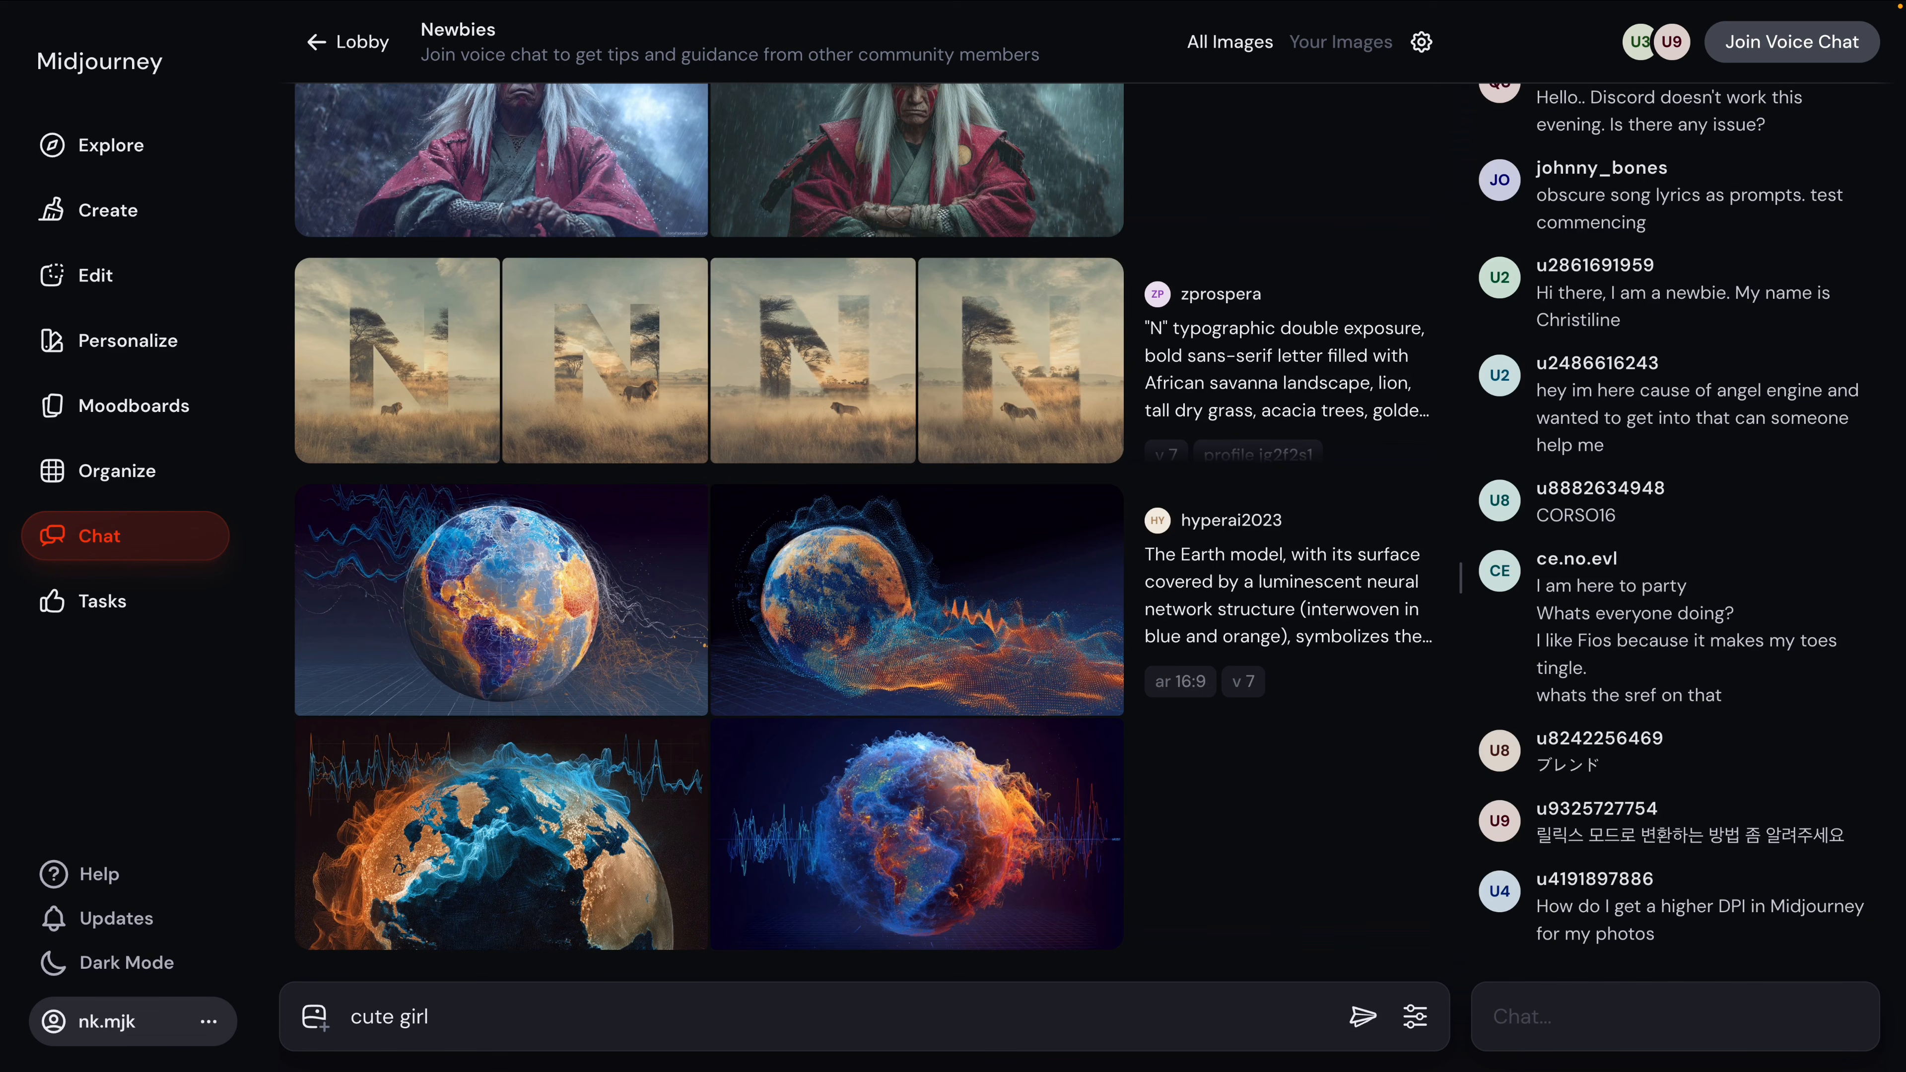
Step: View the image reference options and the generation settings for the chat room's prompt, and close them again
{"action": "left_click", "coordinate": [315, 1020]}
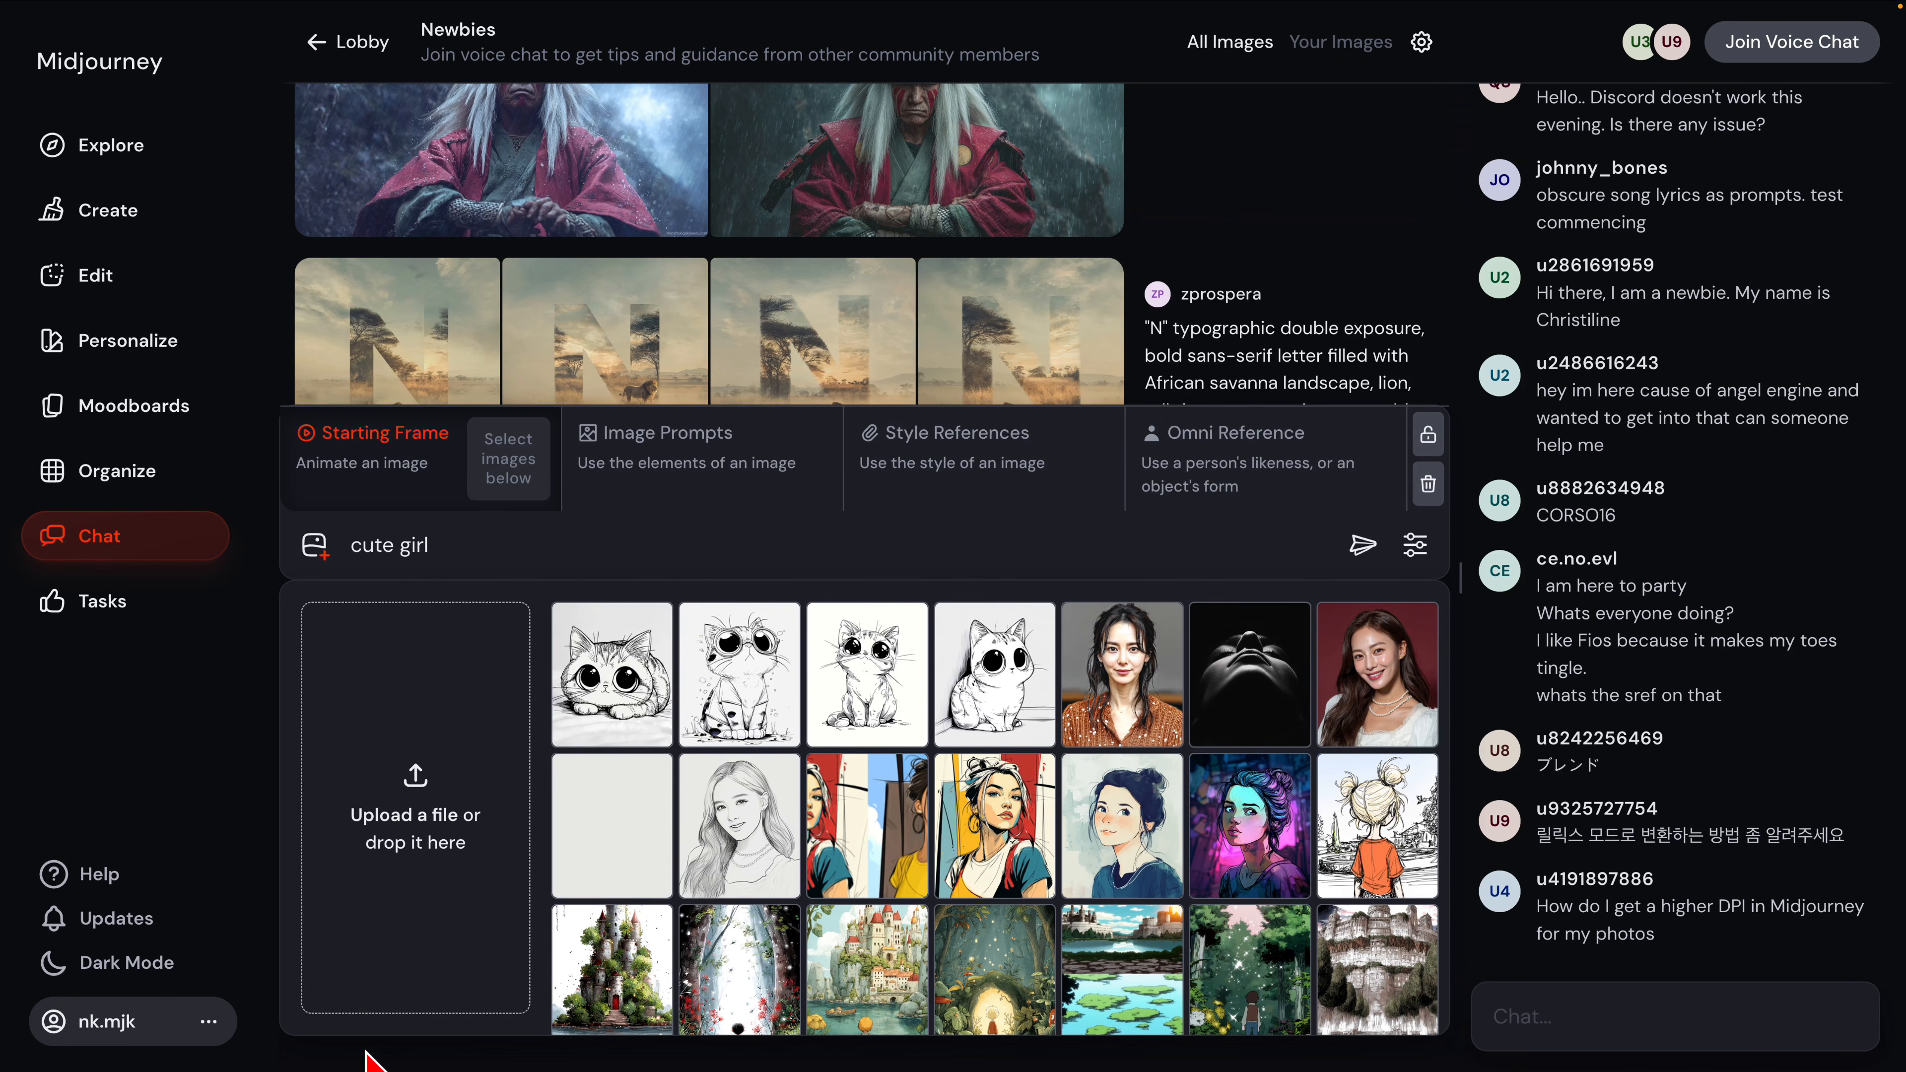
{"action": "left_click", "coordinate": [1416, 1021]}
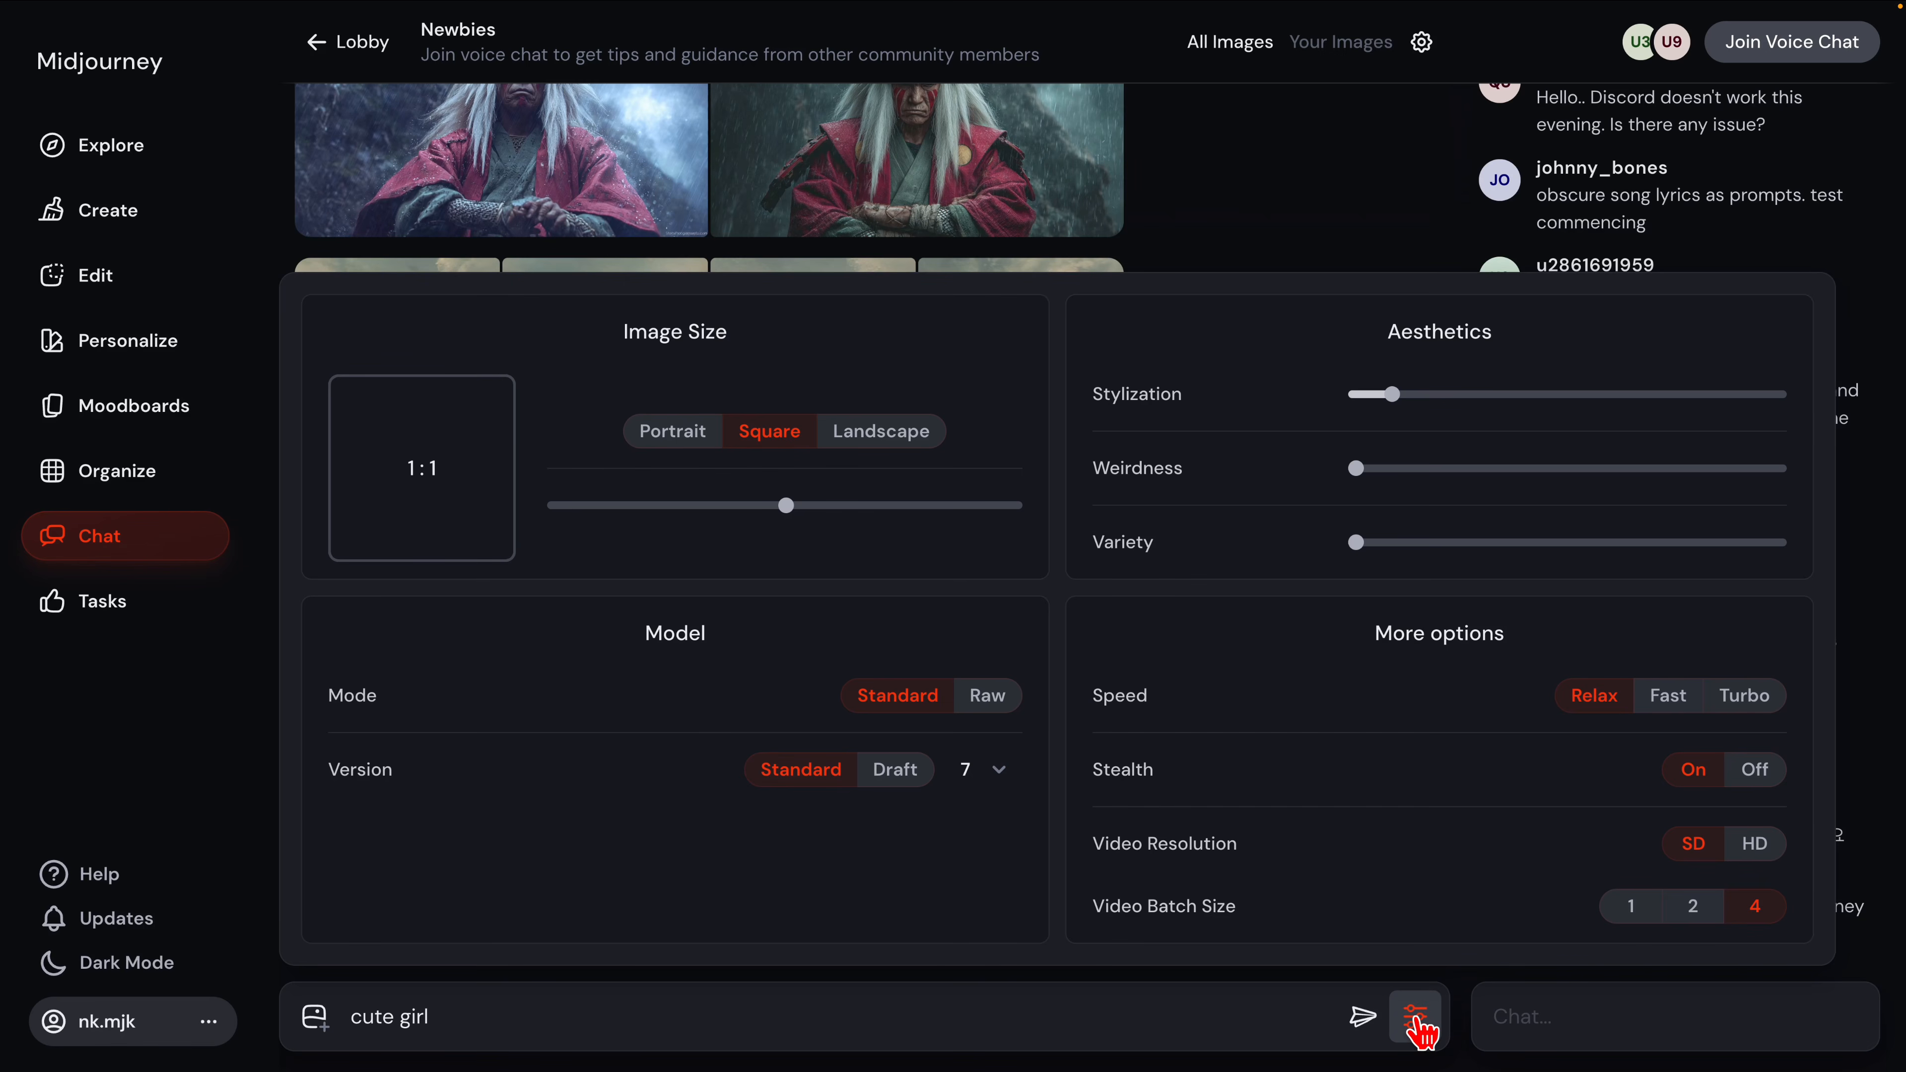
{"action": "left_click", "coordinate": [1418, 1023]}
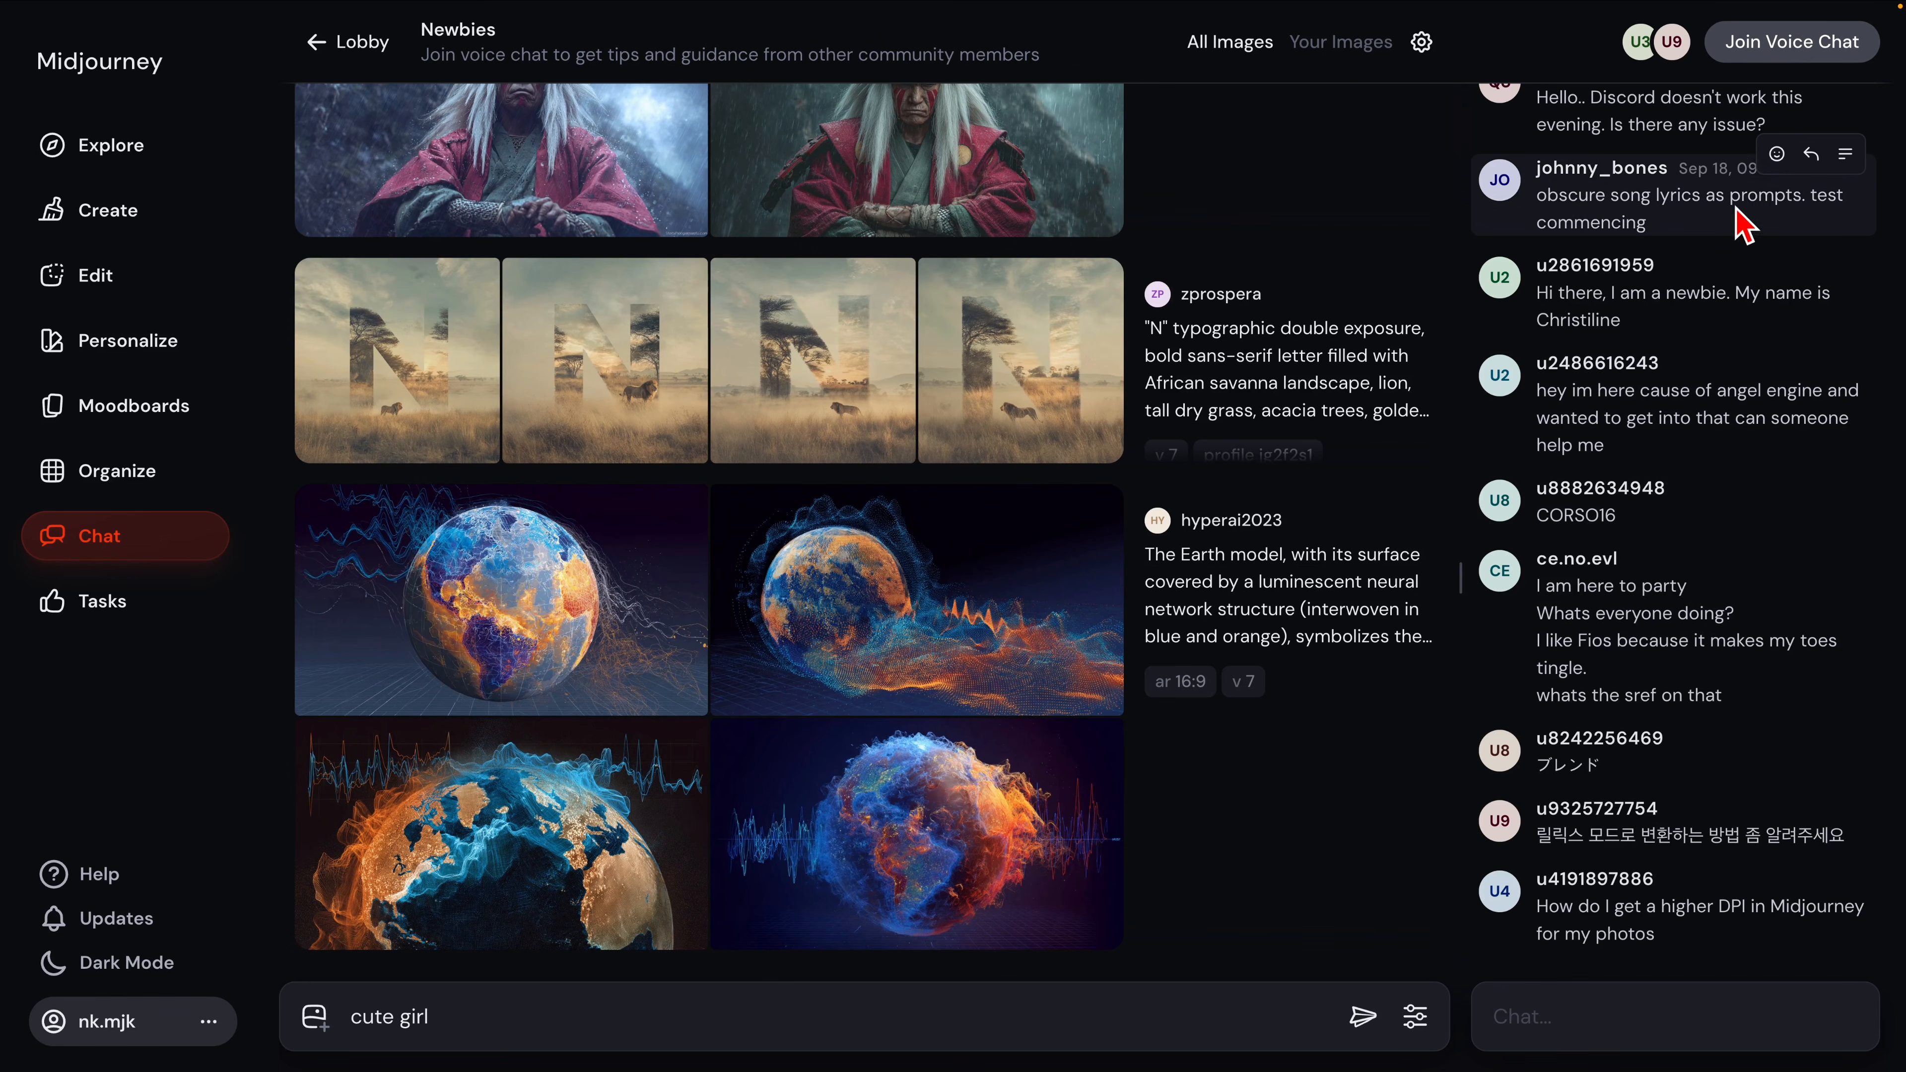
Step: Return to the lobby and look through the full list of chat rooms
{"action": "left_click", "coordinate": [355, 52]}
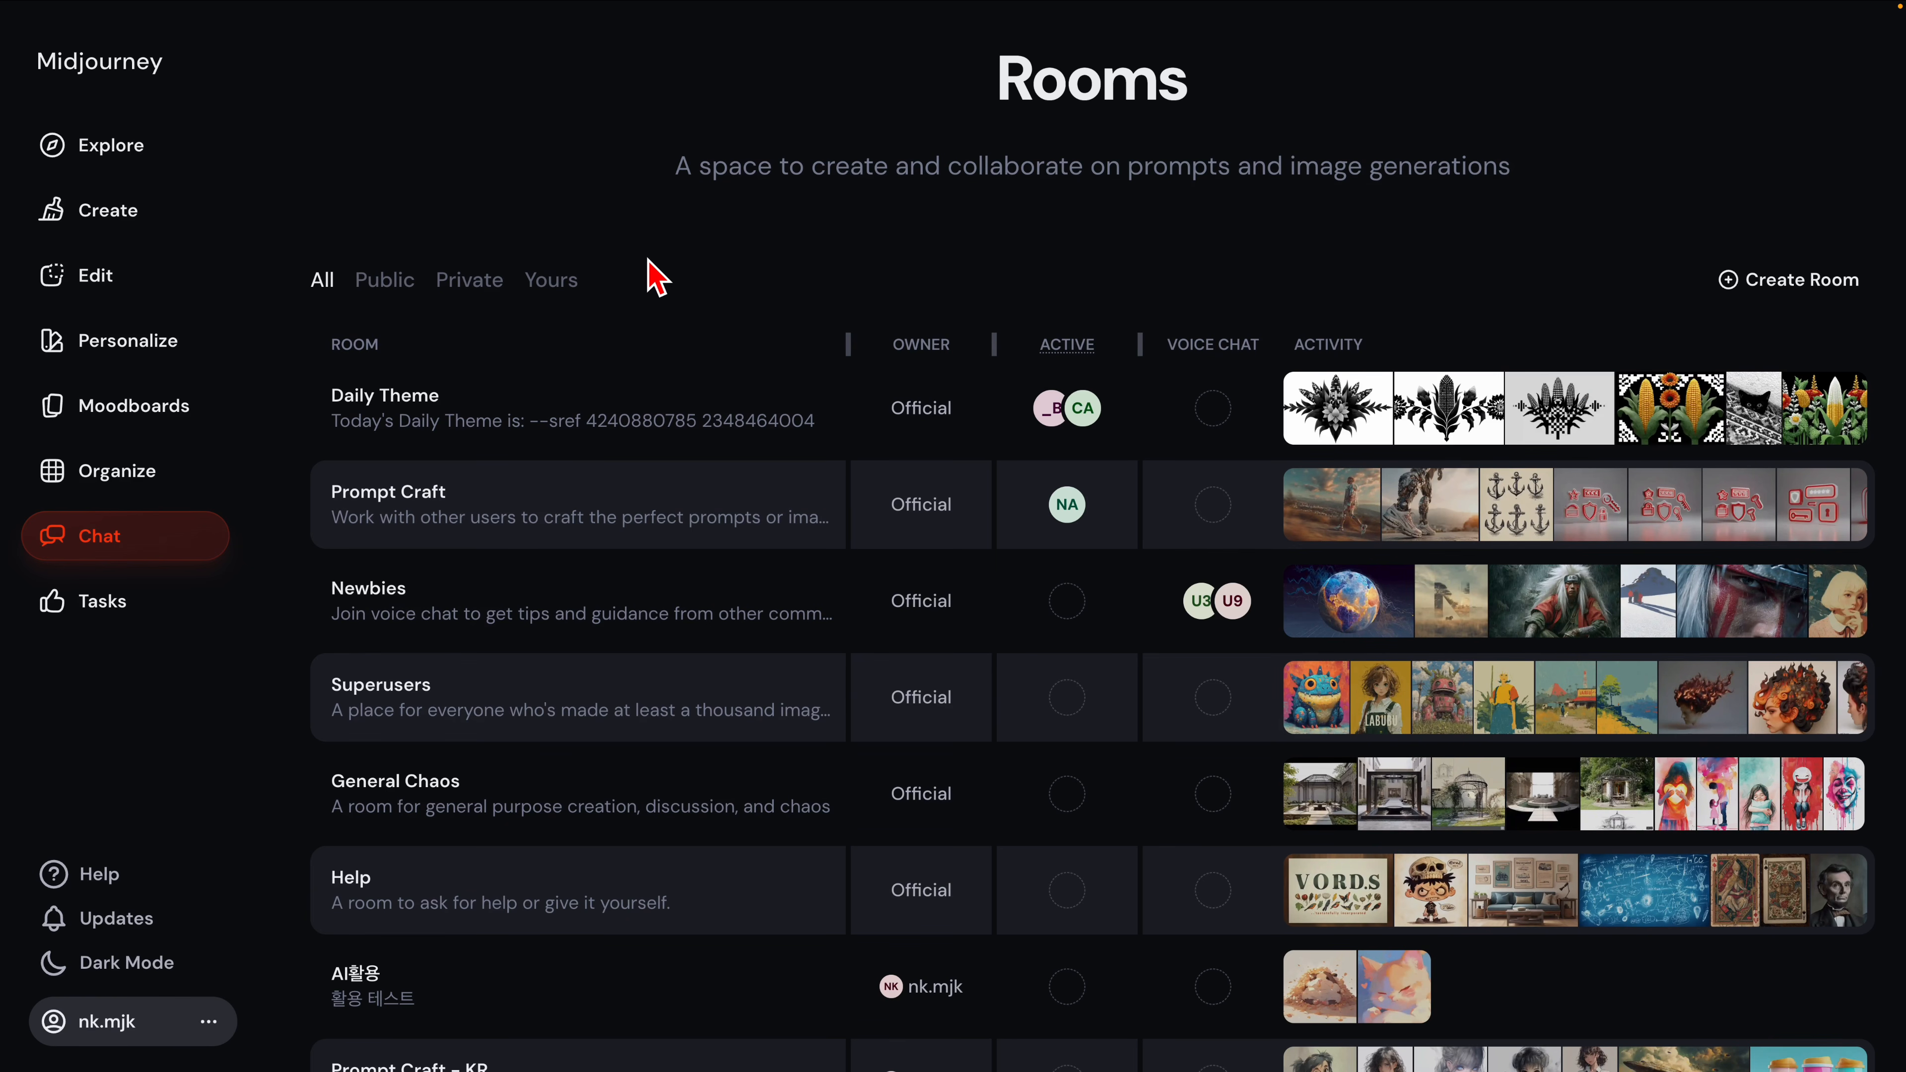
{"action": "scroll", "coordinate": [675, 279], "scroll_direction": "down", "scroll_amount": 2}
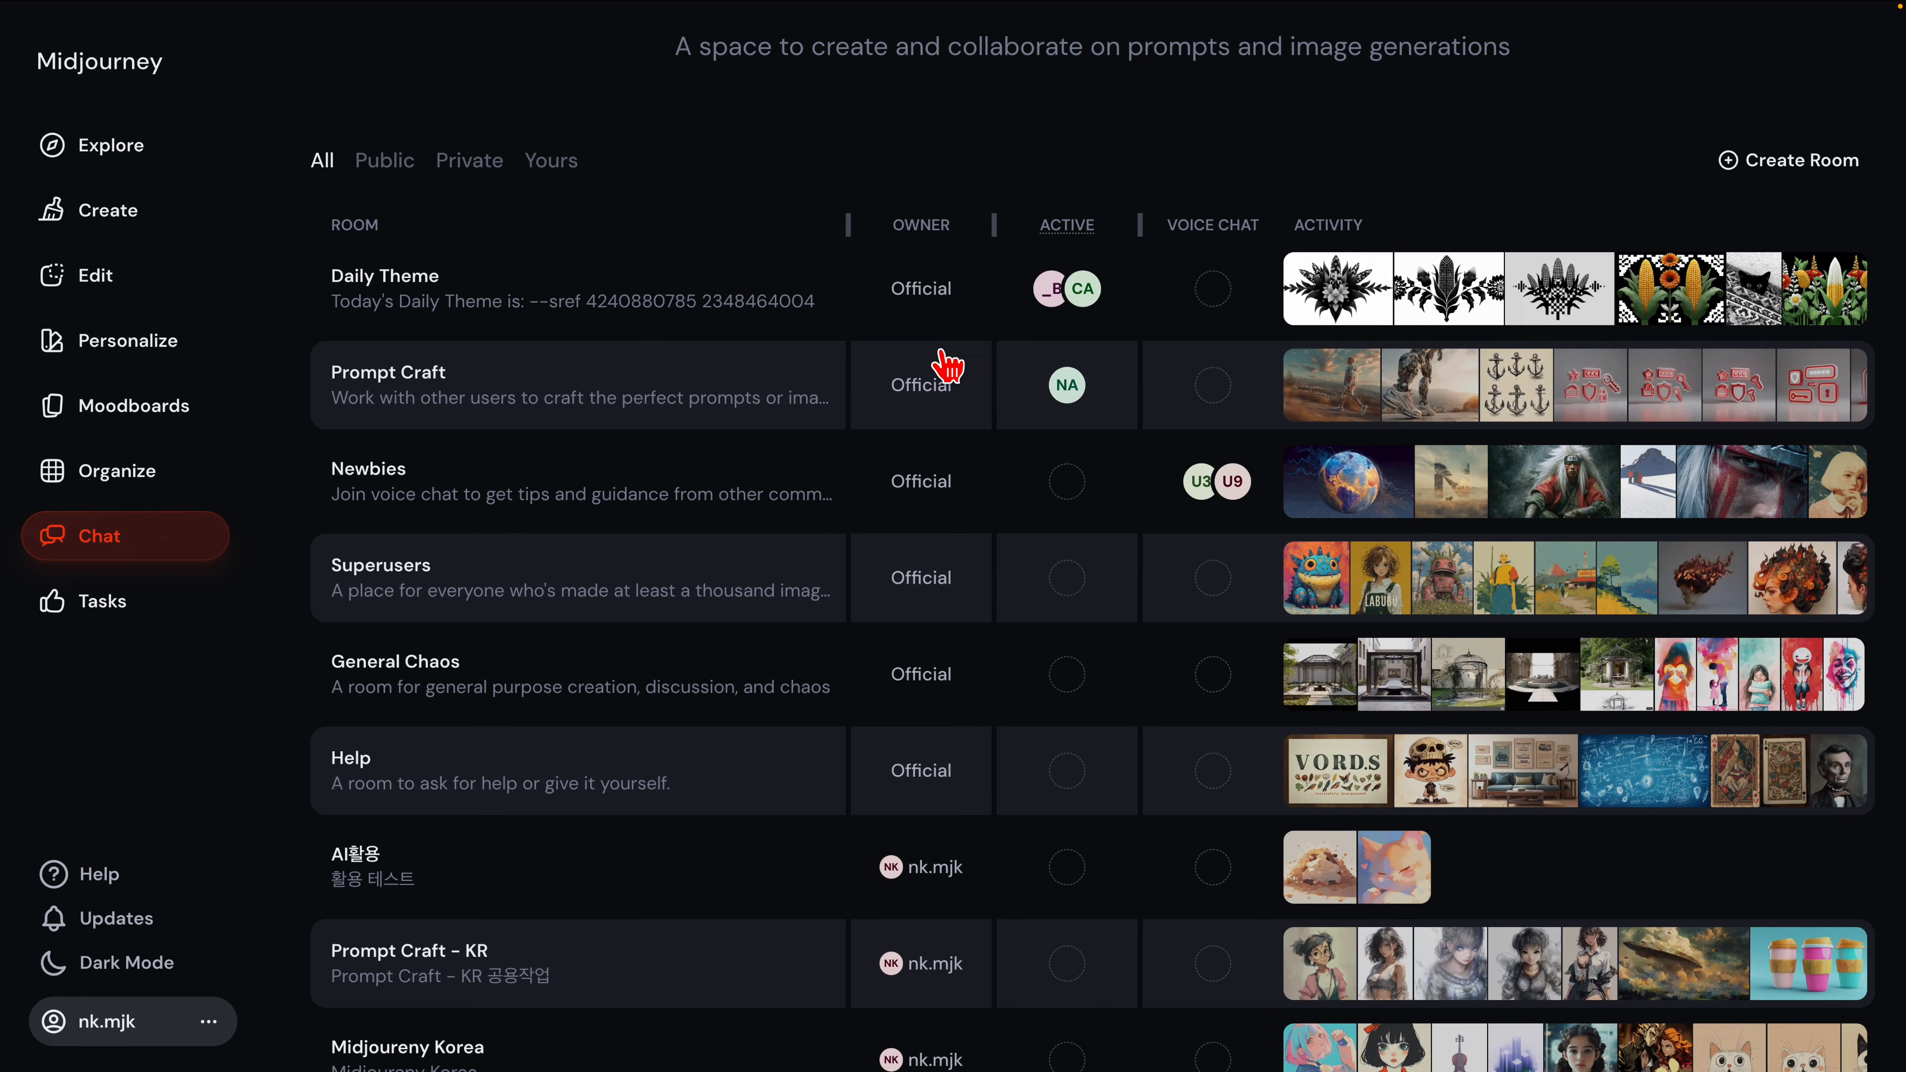
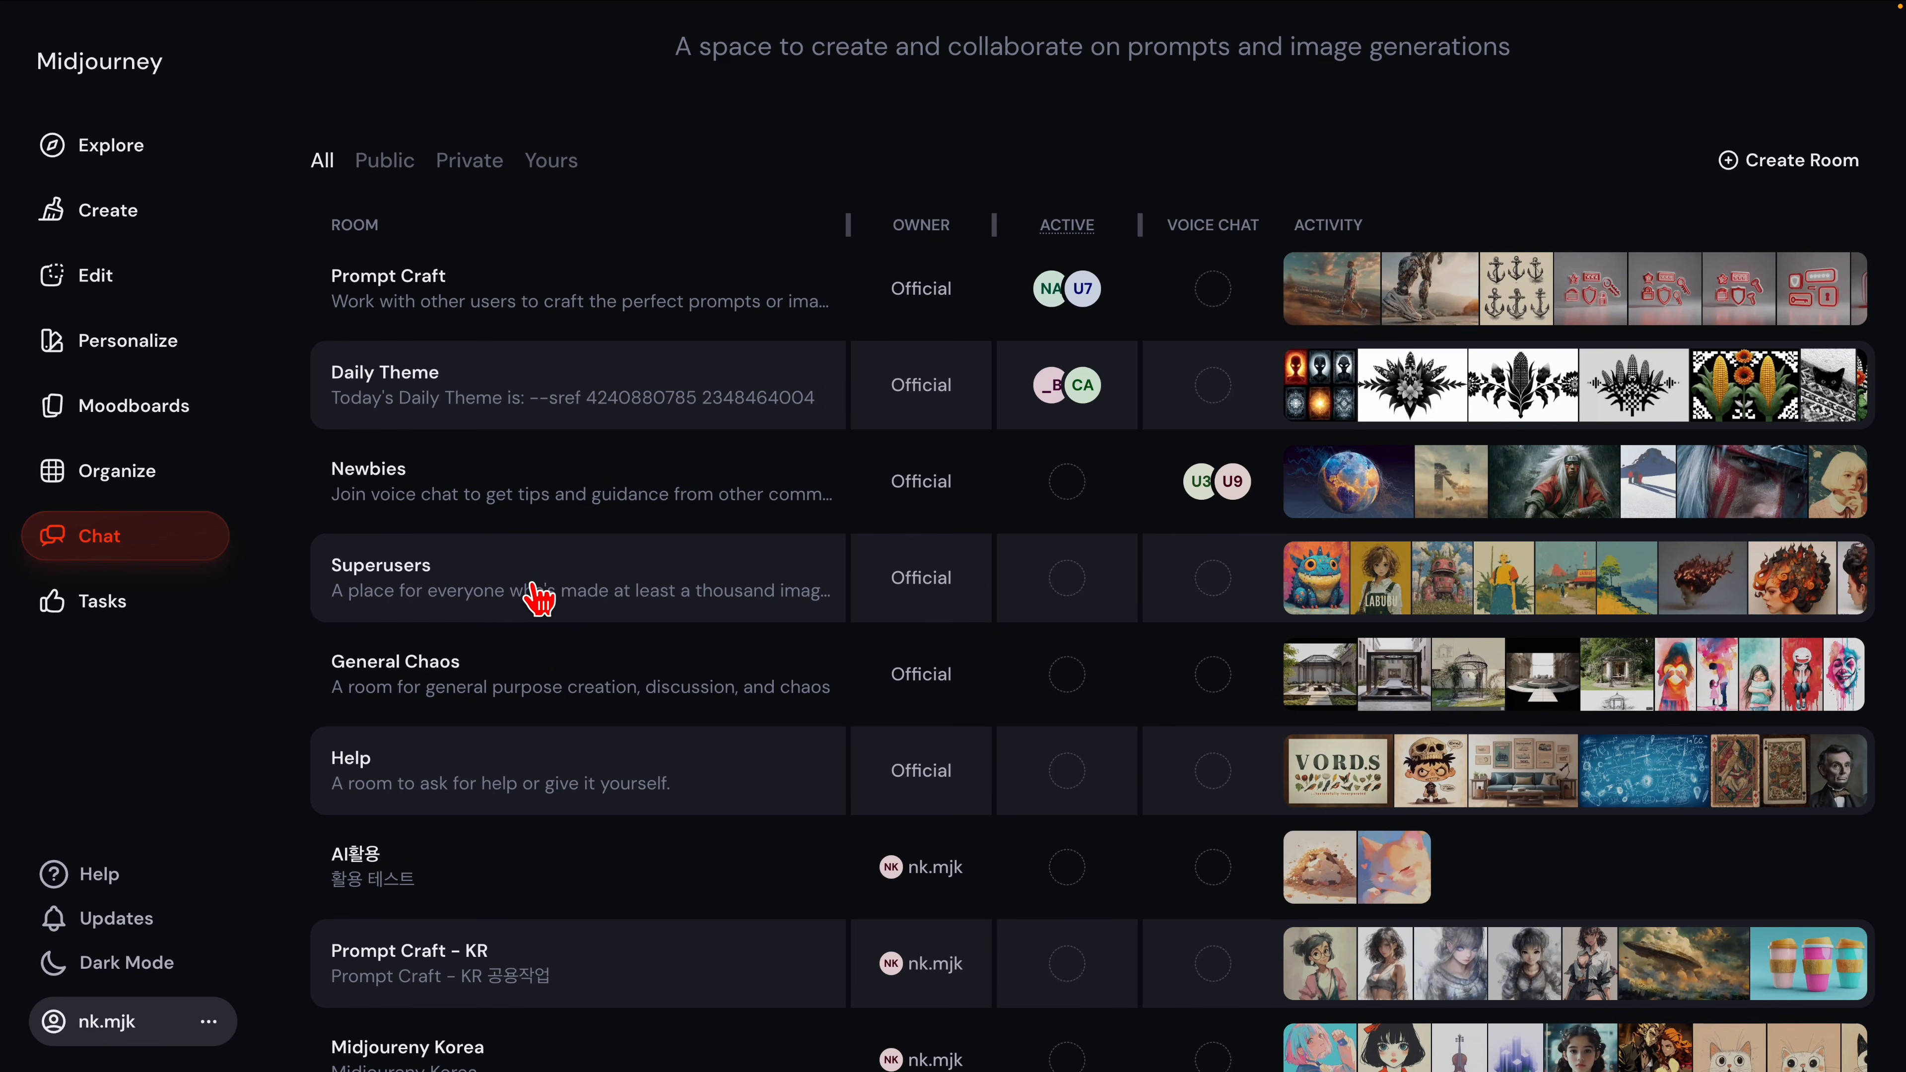
{"action": "scroll", "coordinate": [529, 694], "scroll_direction": "down", "scroll_amount": 3}
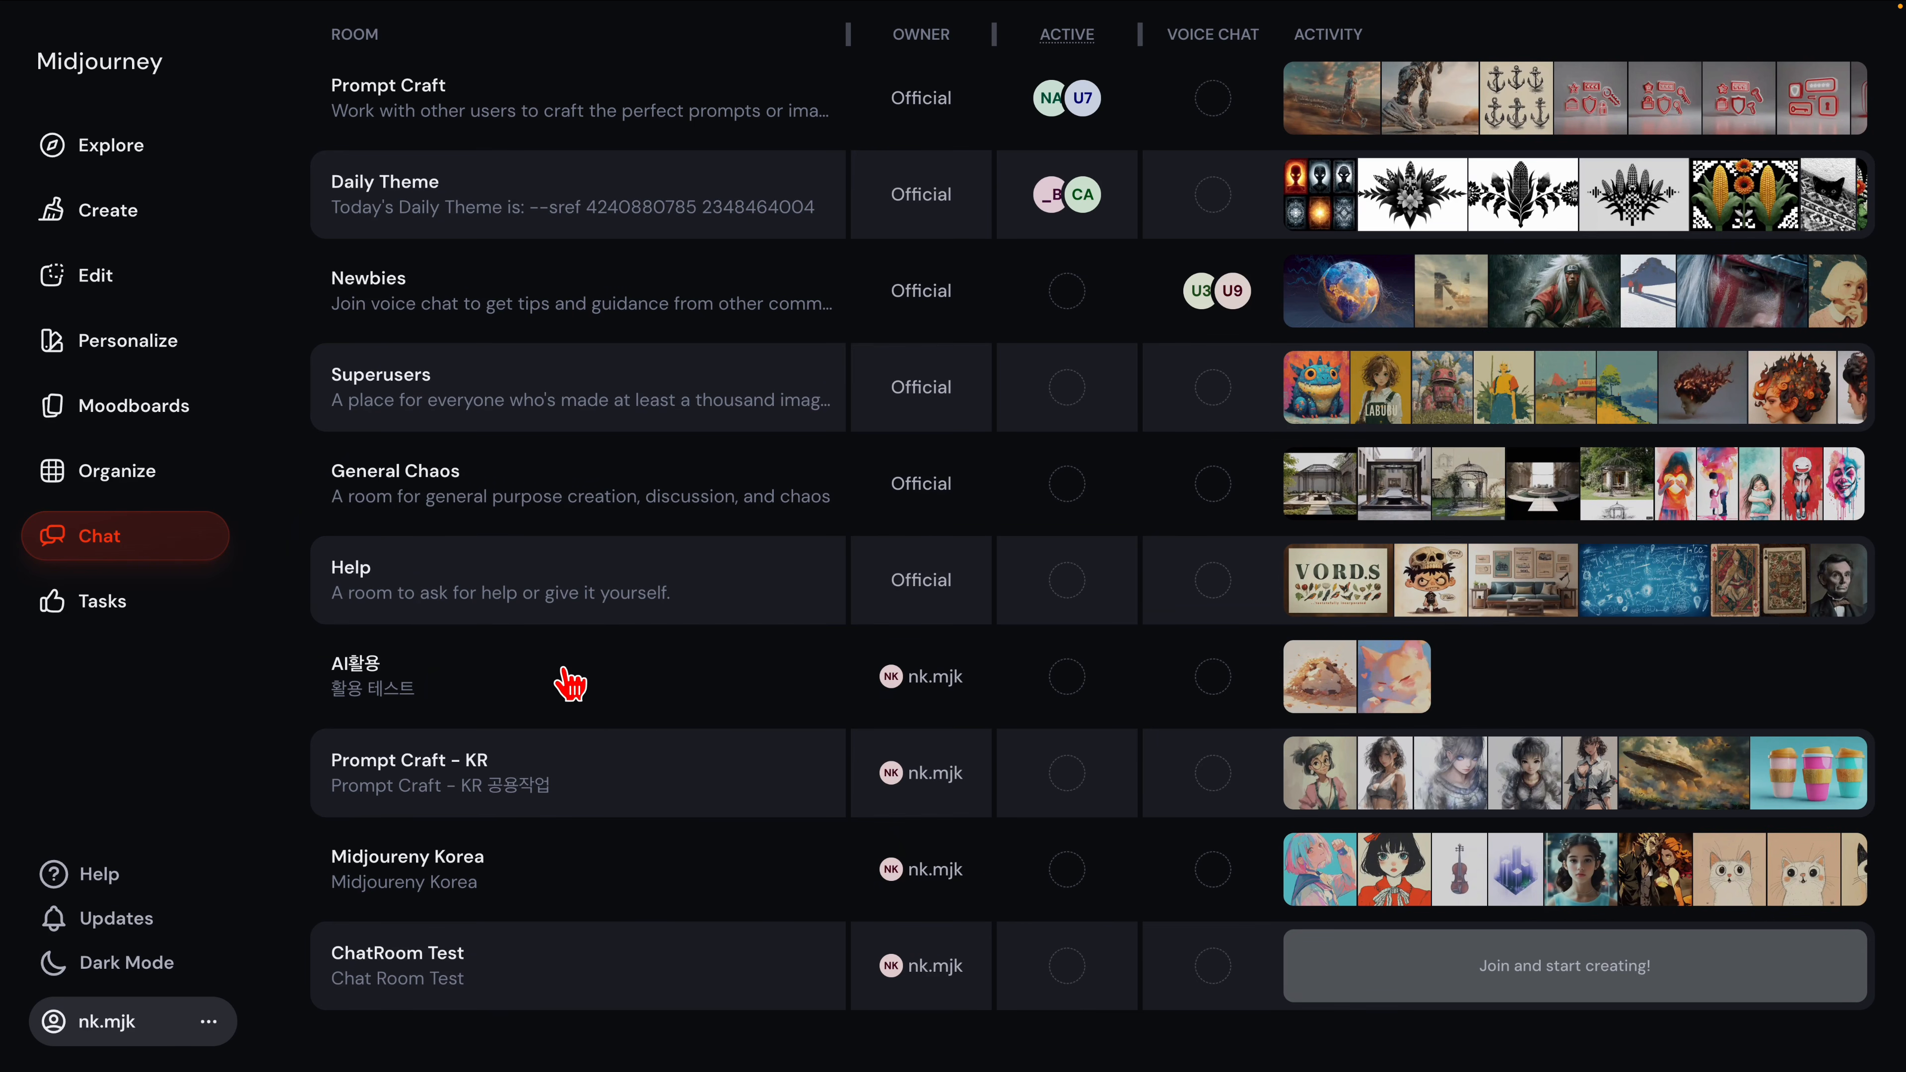
{"action": "scroll", "coordinate": [623, 871], "scroll_direction": "up", "scroll_amount": 4}
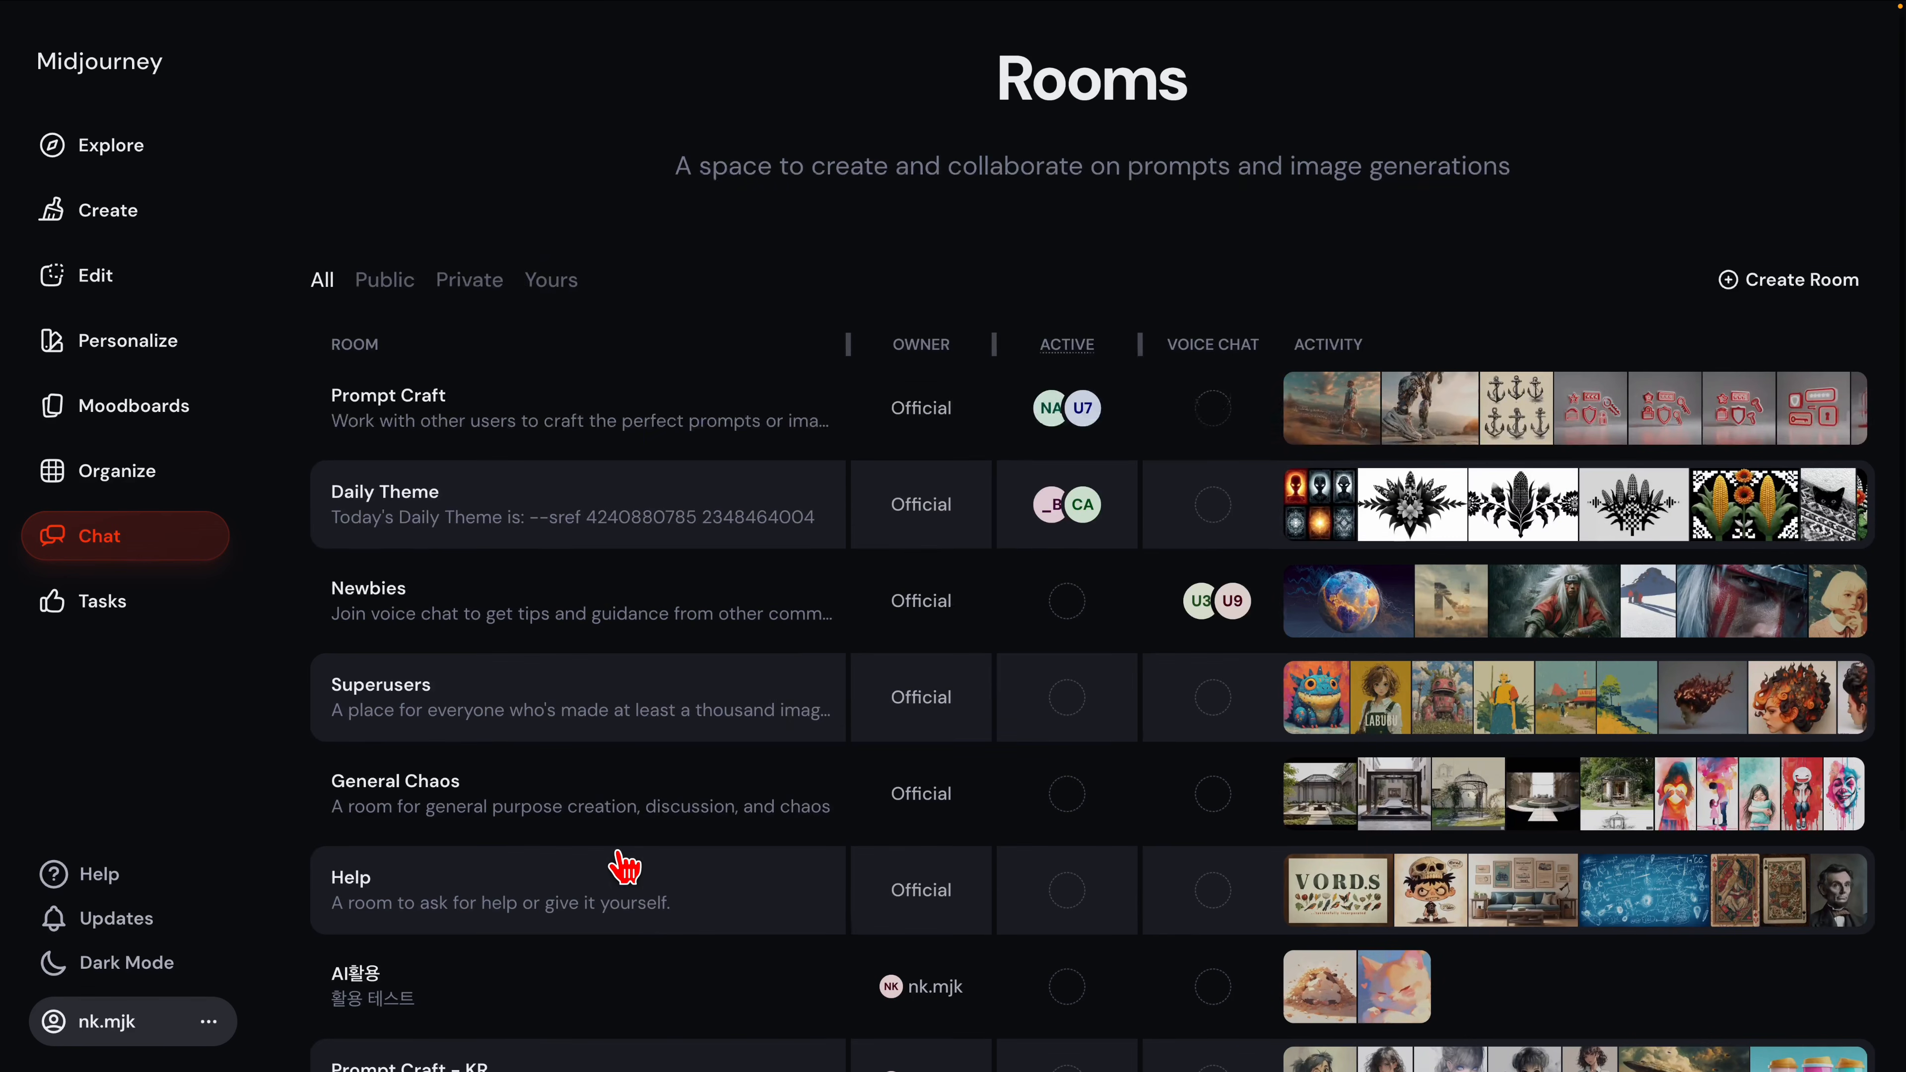
Step: Filter the rooms list by public, your own and private rooms, and view the private room creation form without creating a room
{"action": "left_click", "coordinate": [383, 289]}
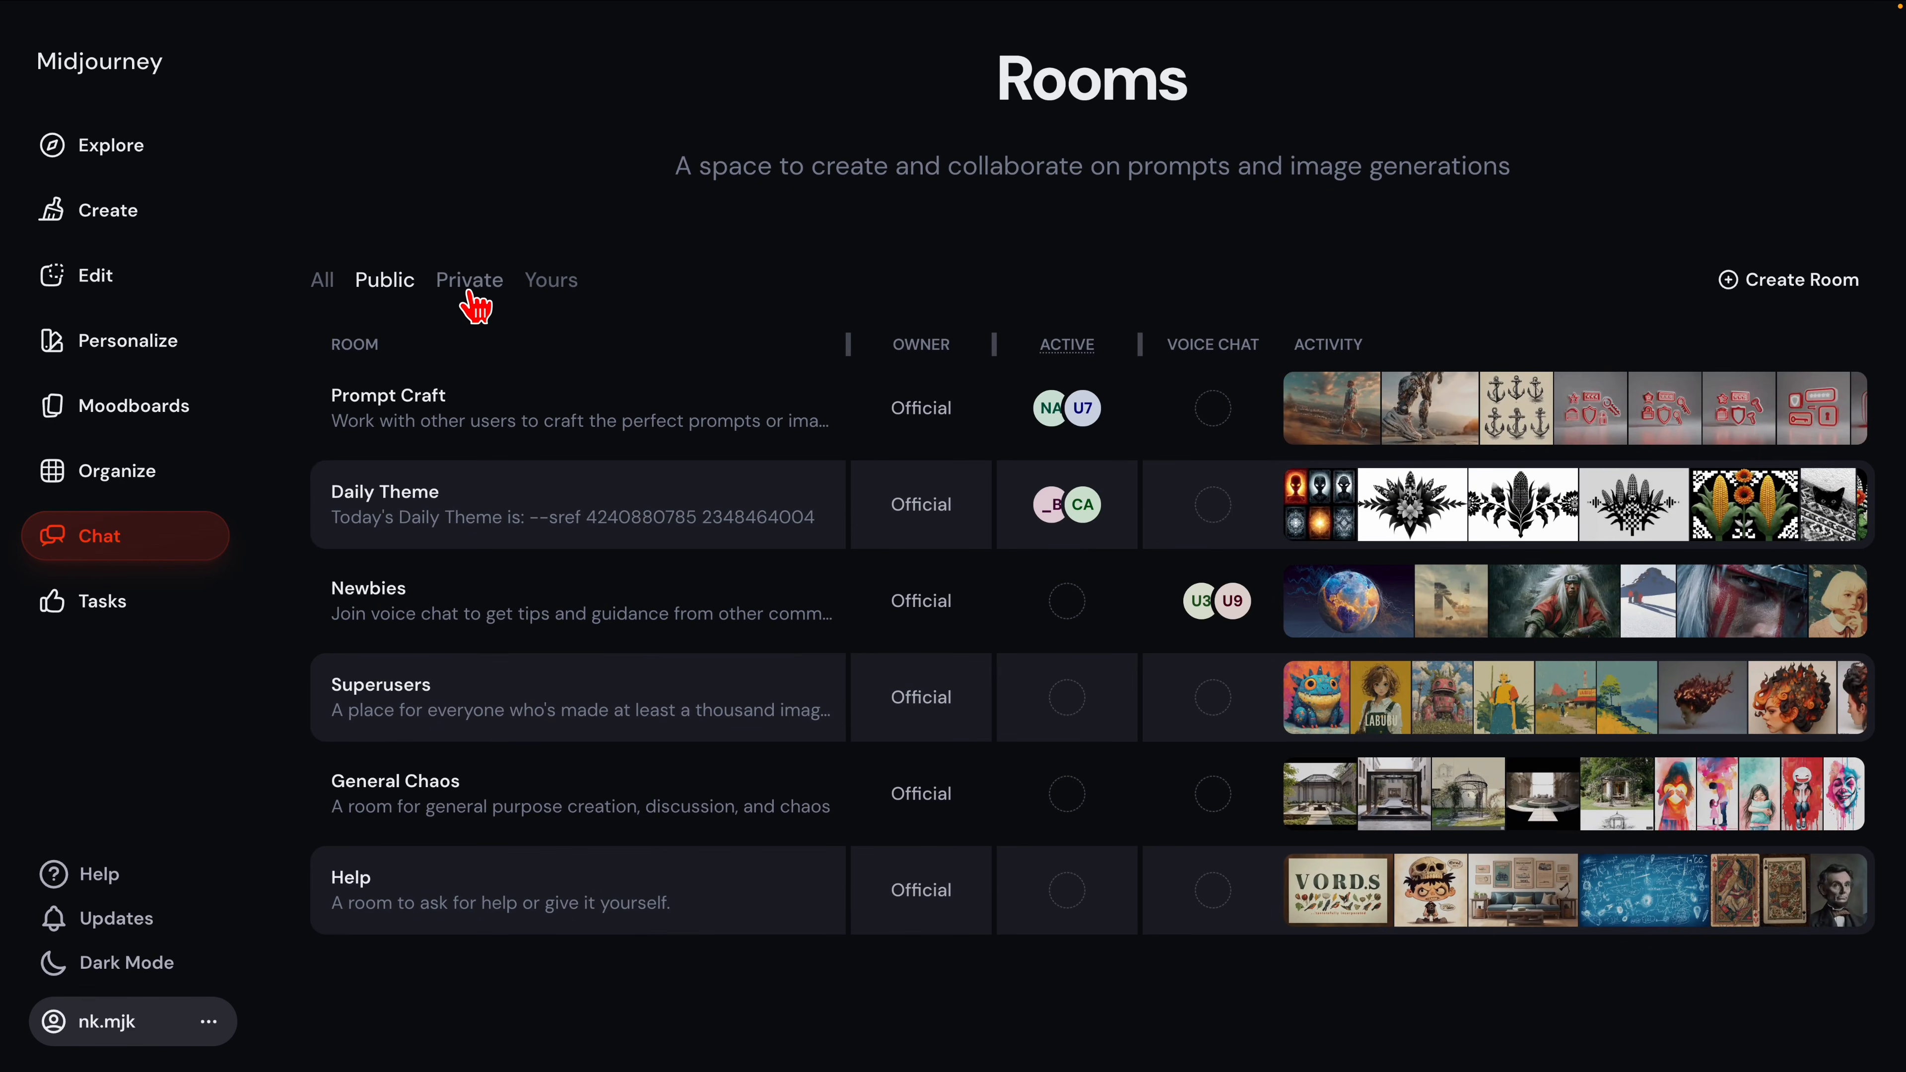
{"action": "left_click", "coordinate": [461, 292]}
{"action": "left_click", "coordinate": [556, 291]}
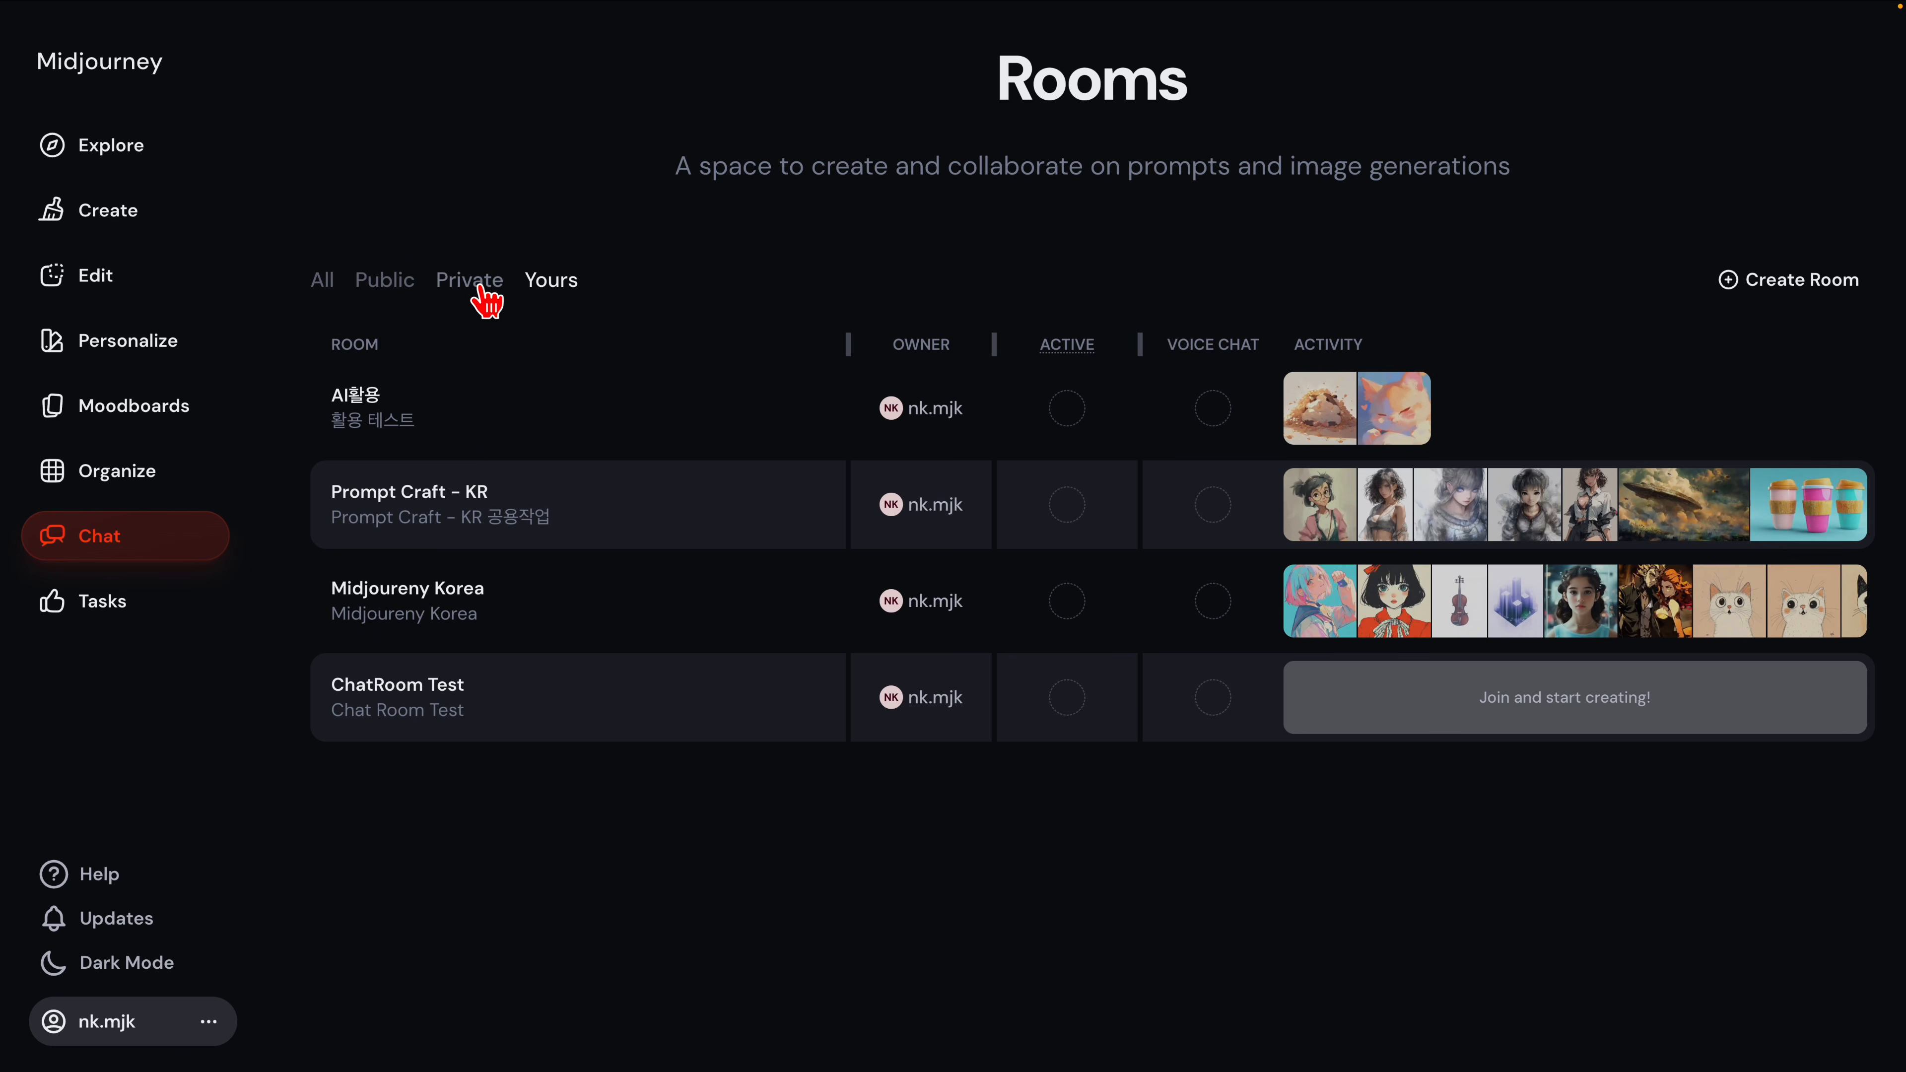
{"action": "left_click", "coordinate": [552, 291]}
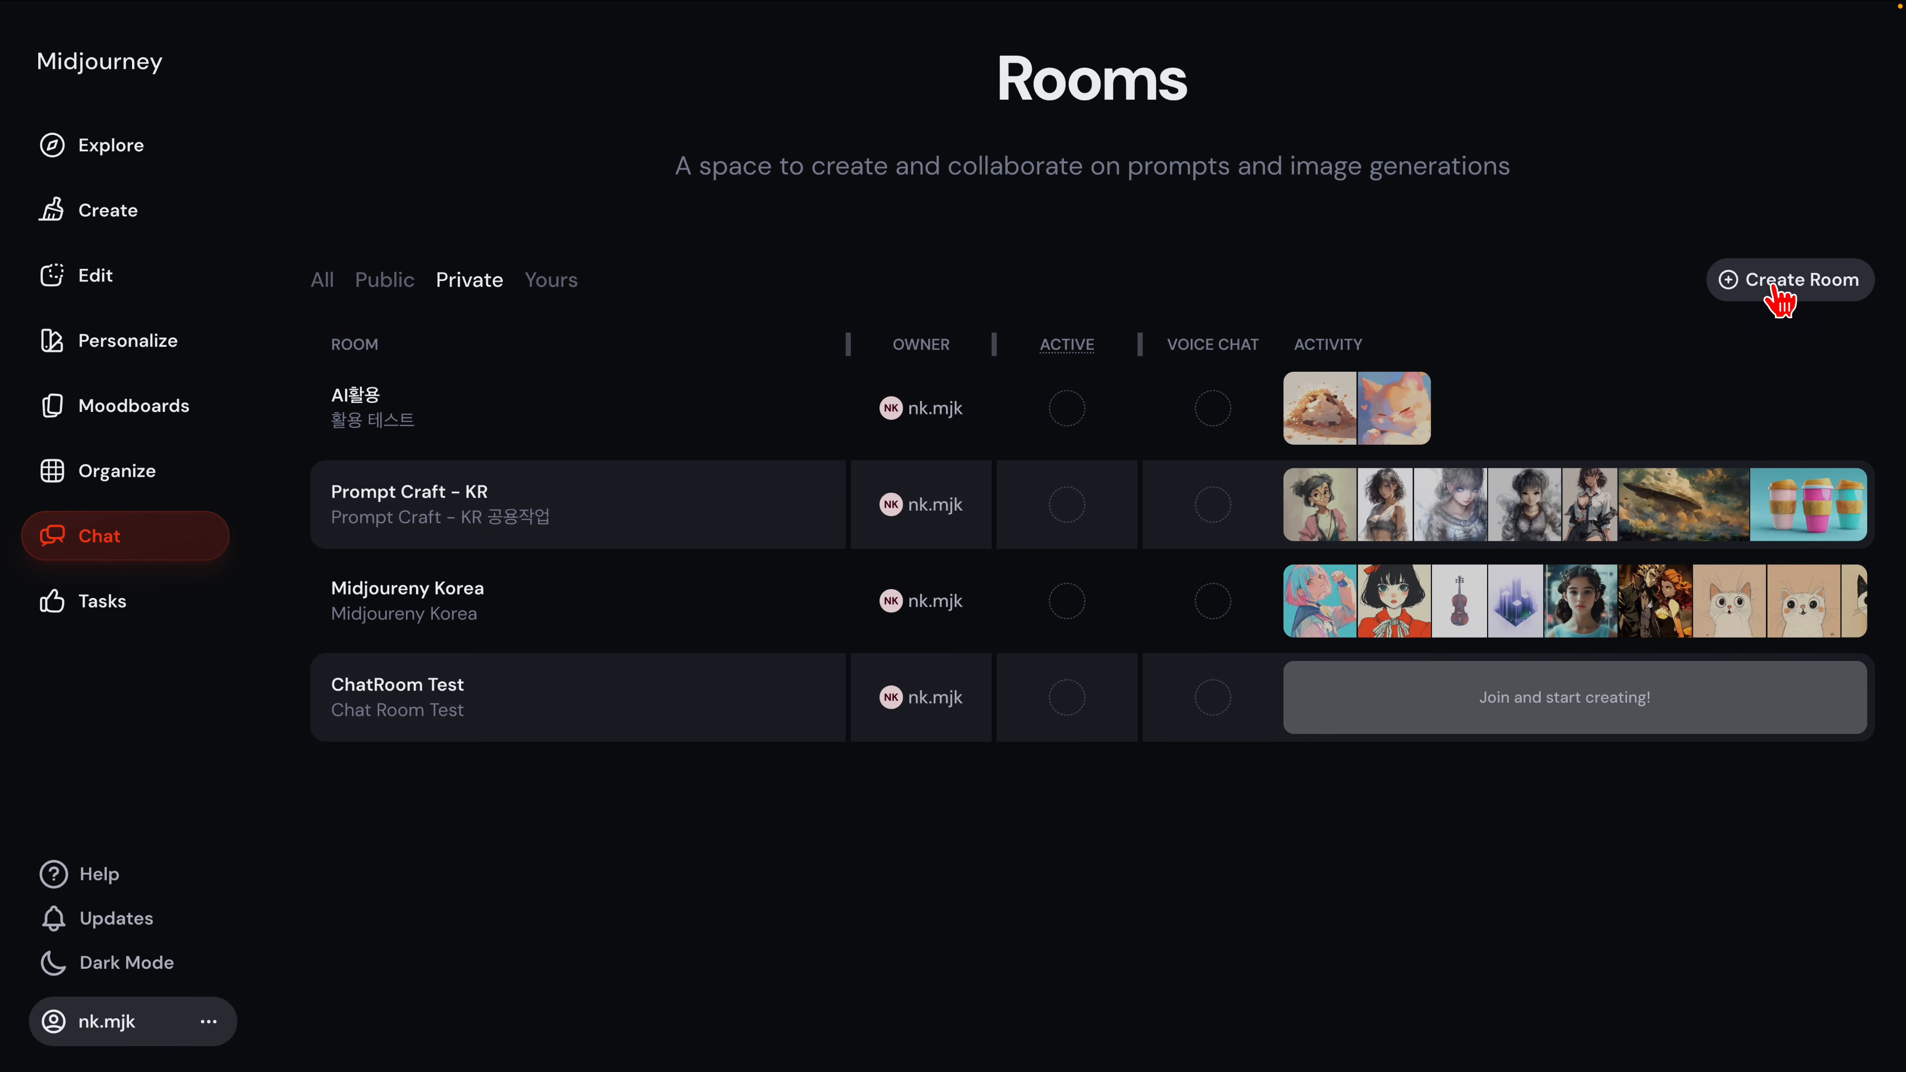
{"action": "left_click", "coordinate": [1780, 300]}
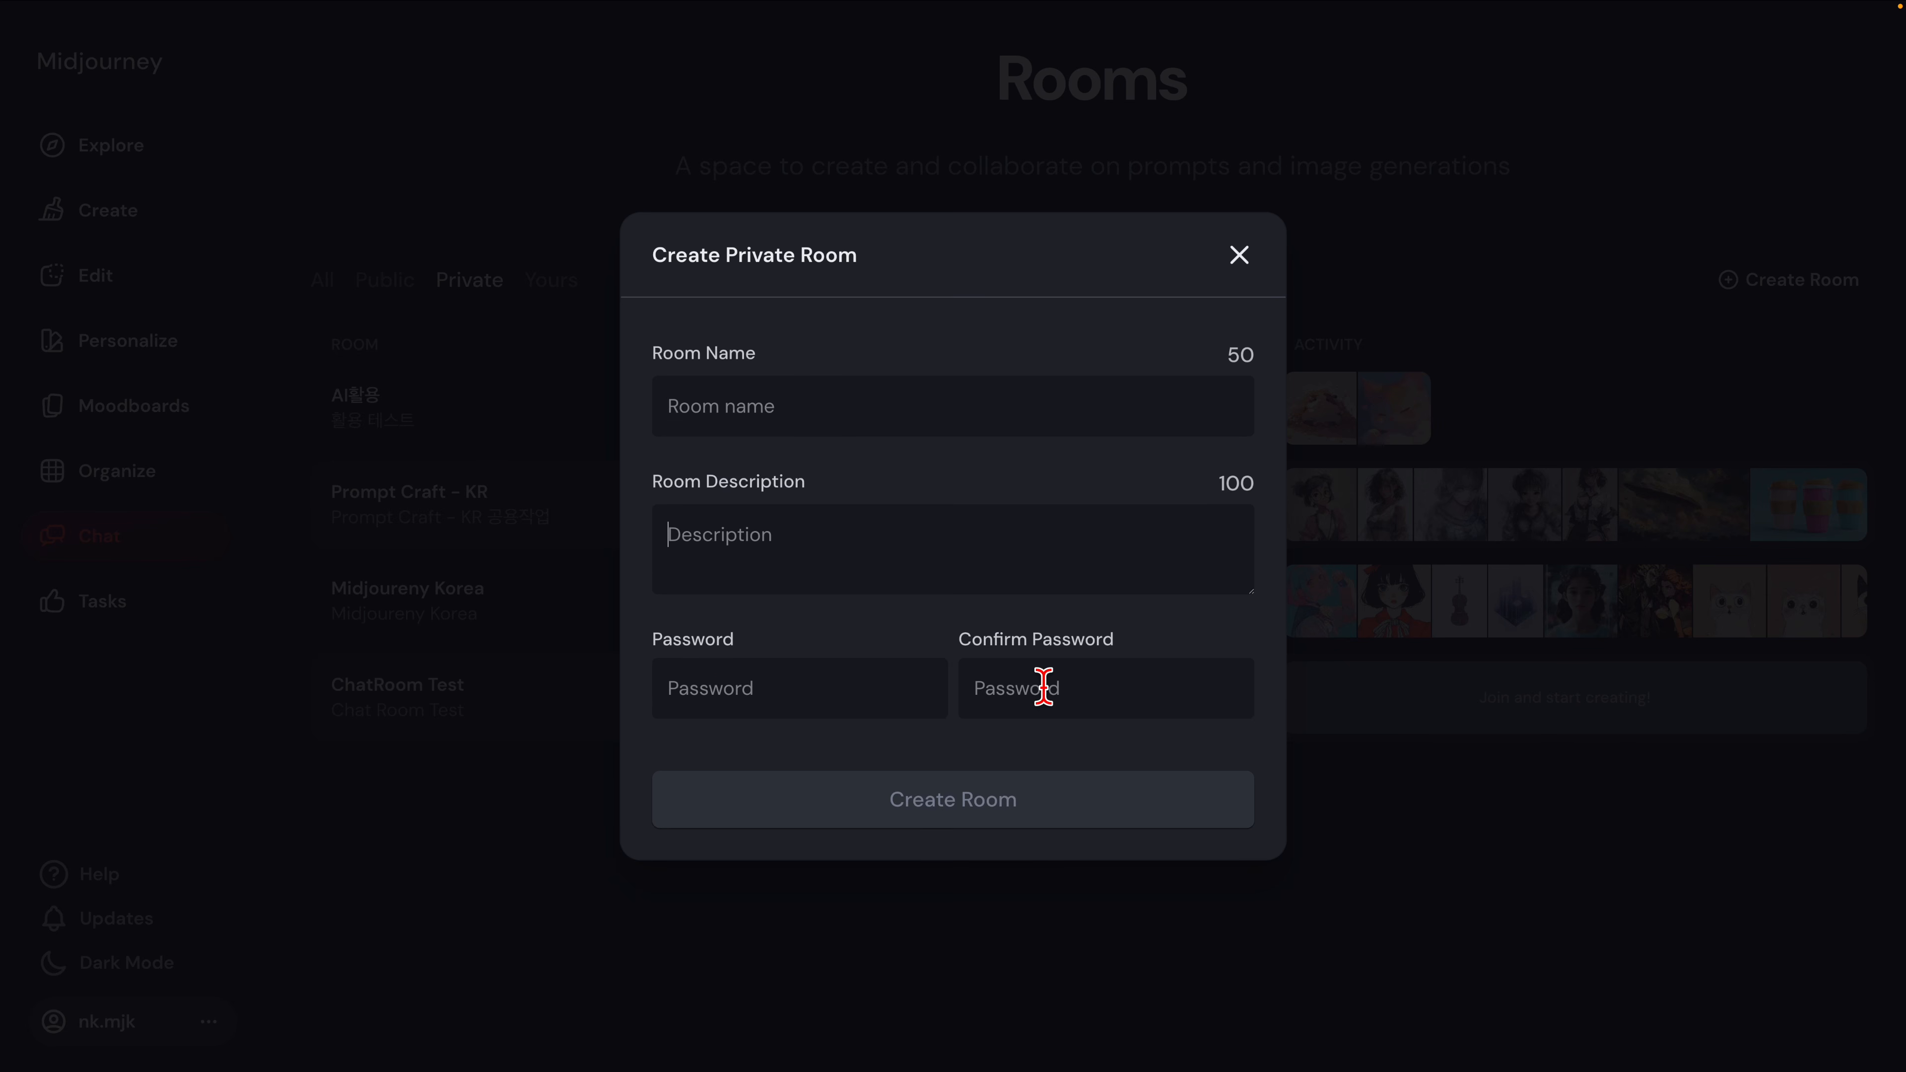
{"action": "key", "text": "Escape"}
Step: Open the private room "AI활용" and view its Edit Room settings, closing them without saving
{"action": "left_click", "coordinate": [673, 426]}
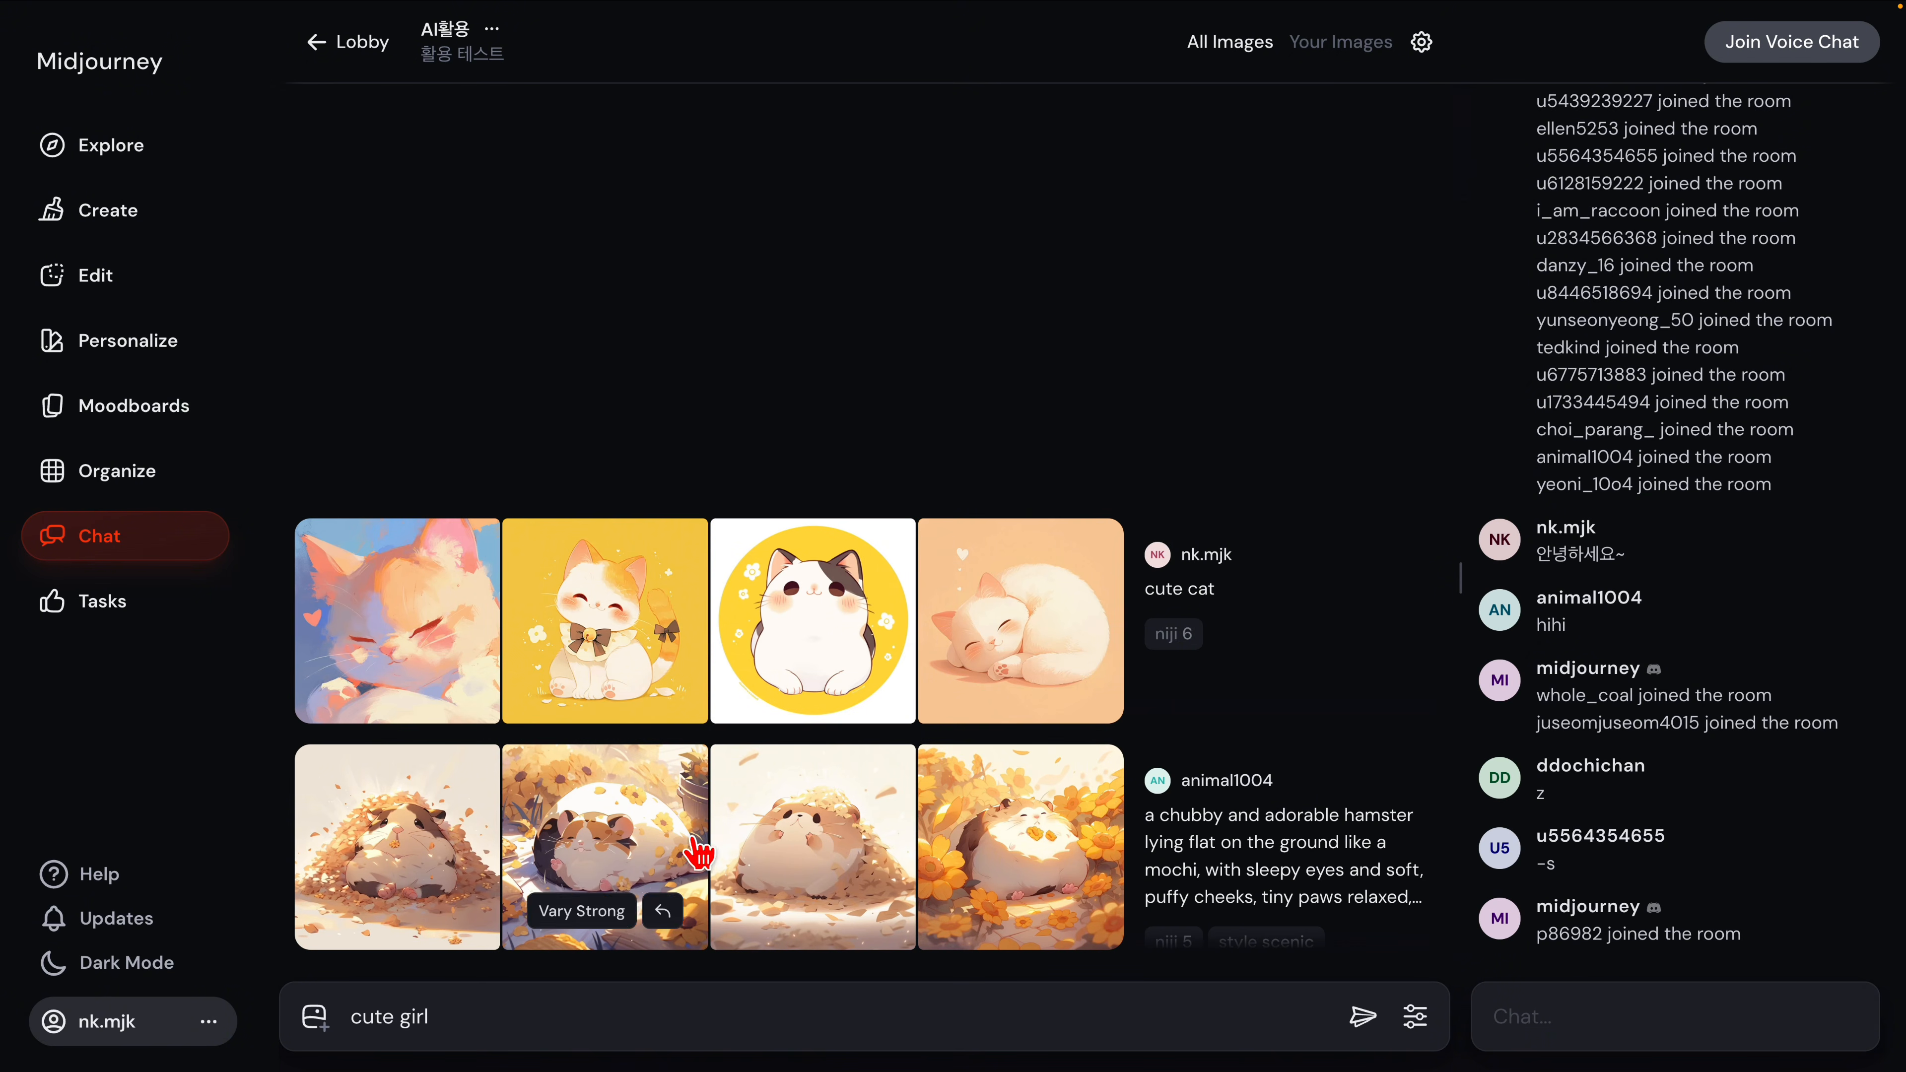
{"action": "left_click", "coordinate": [493, 30]}
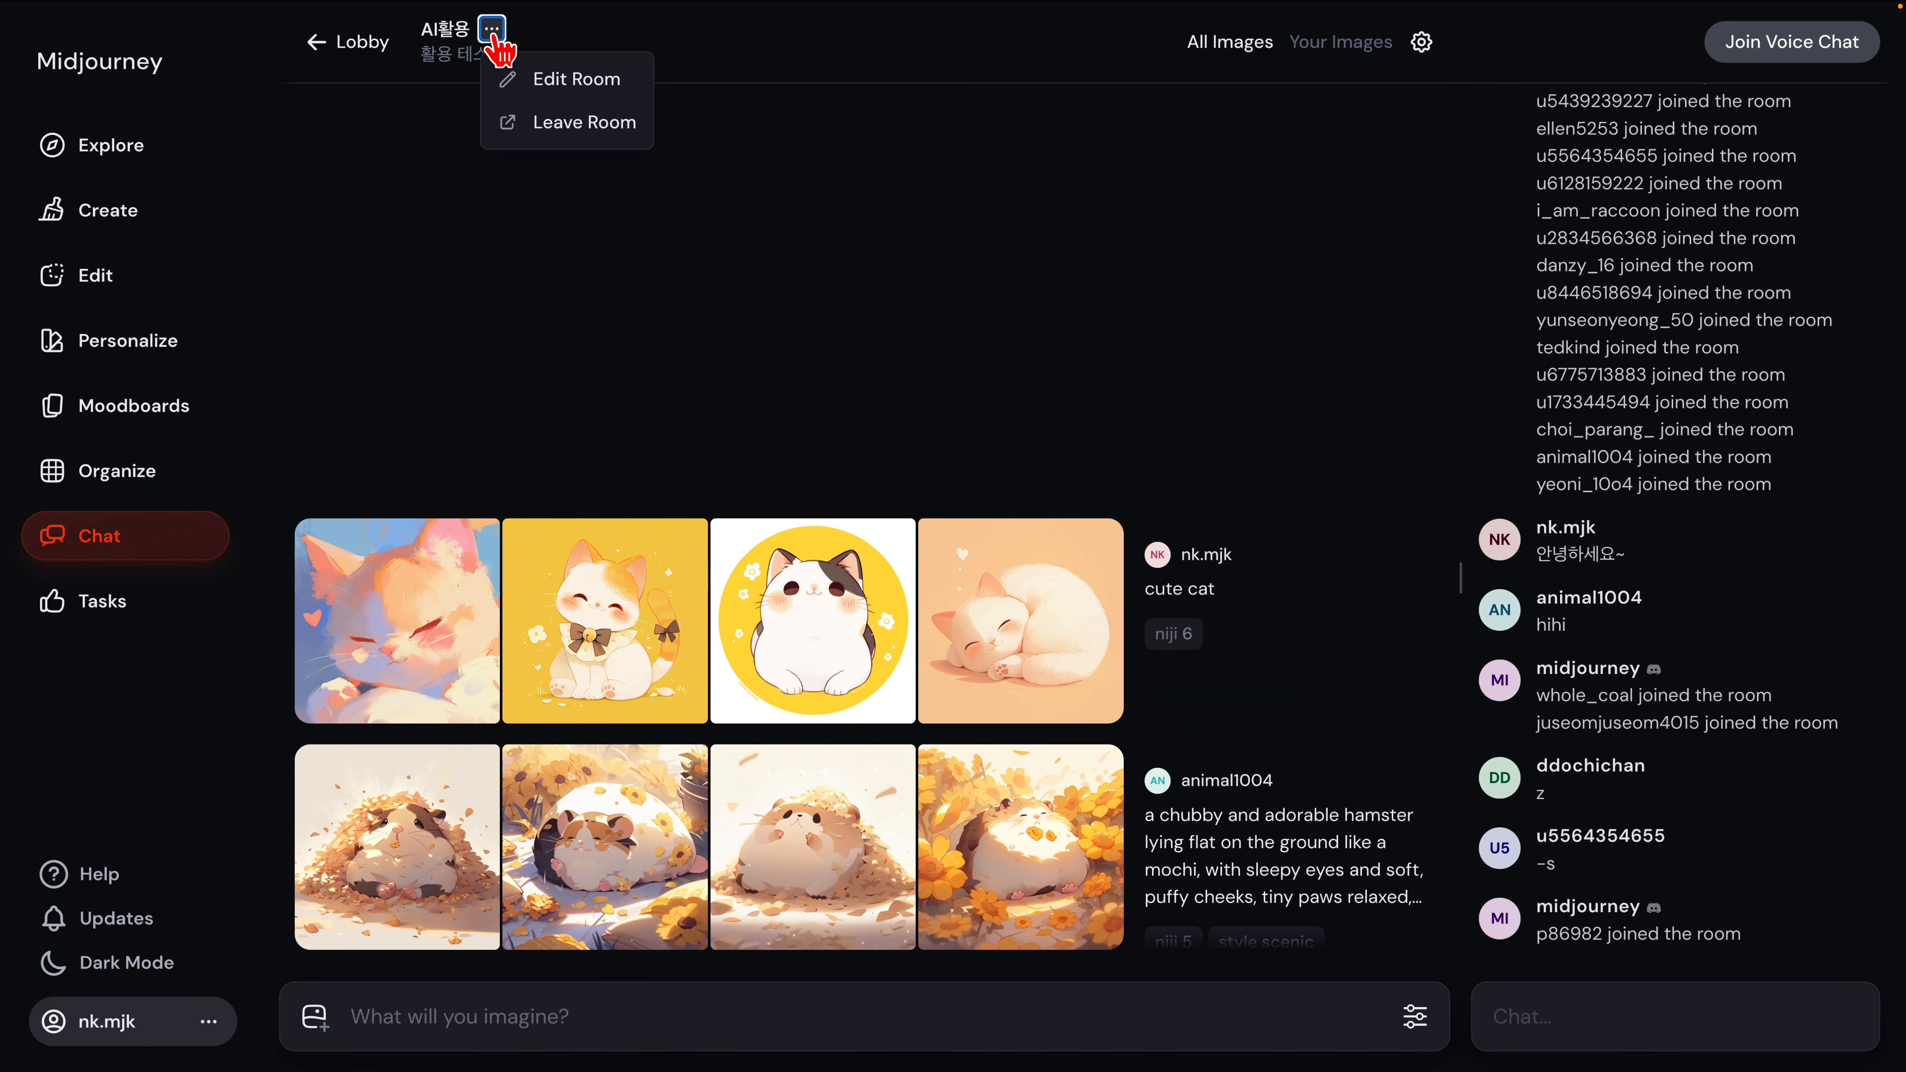
{"action": "left_click", "coordinate": [592, 86]}
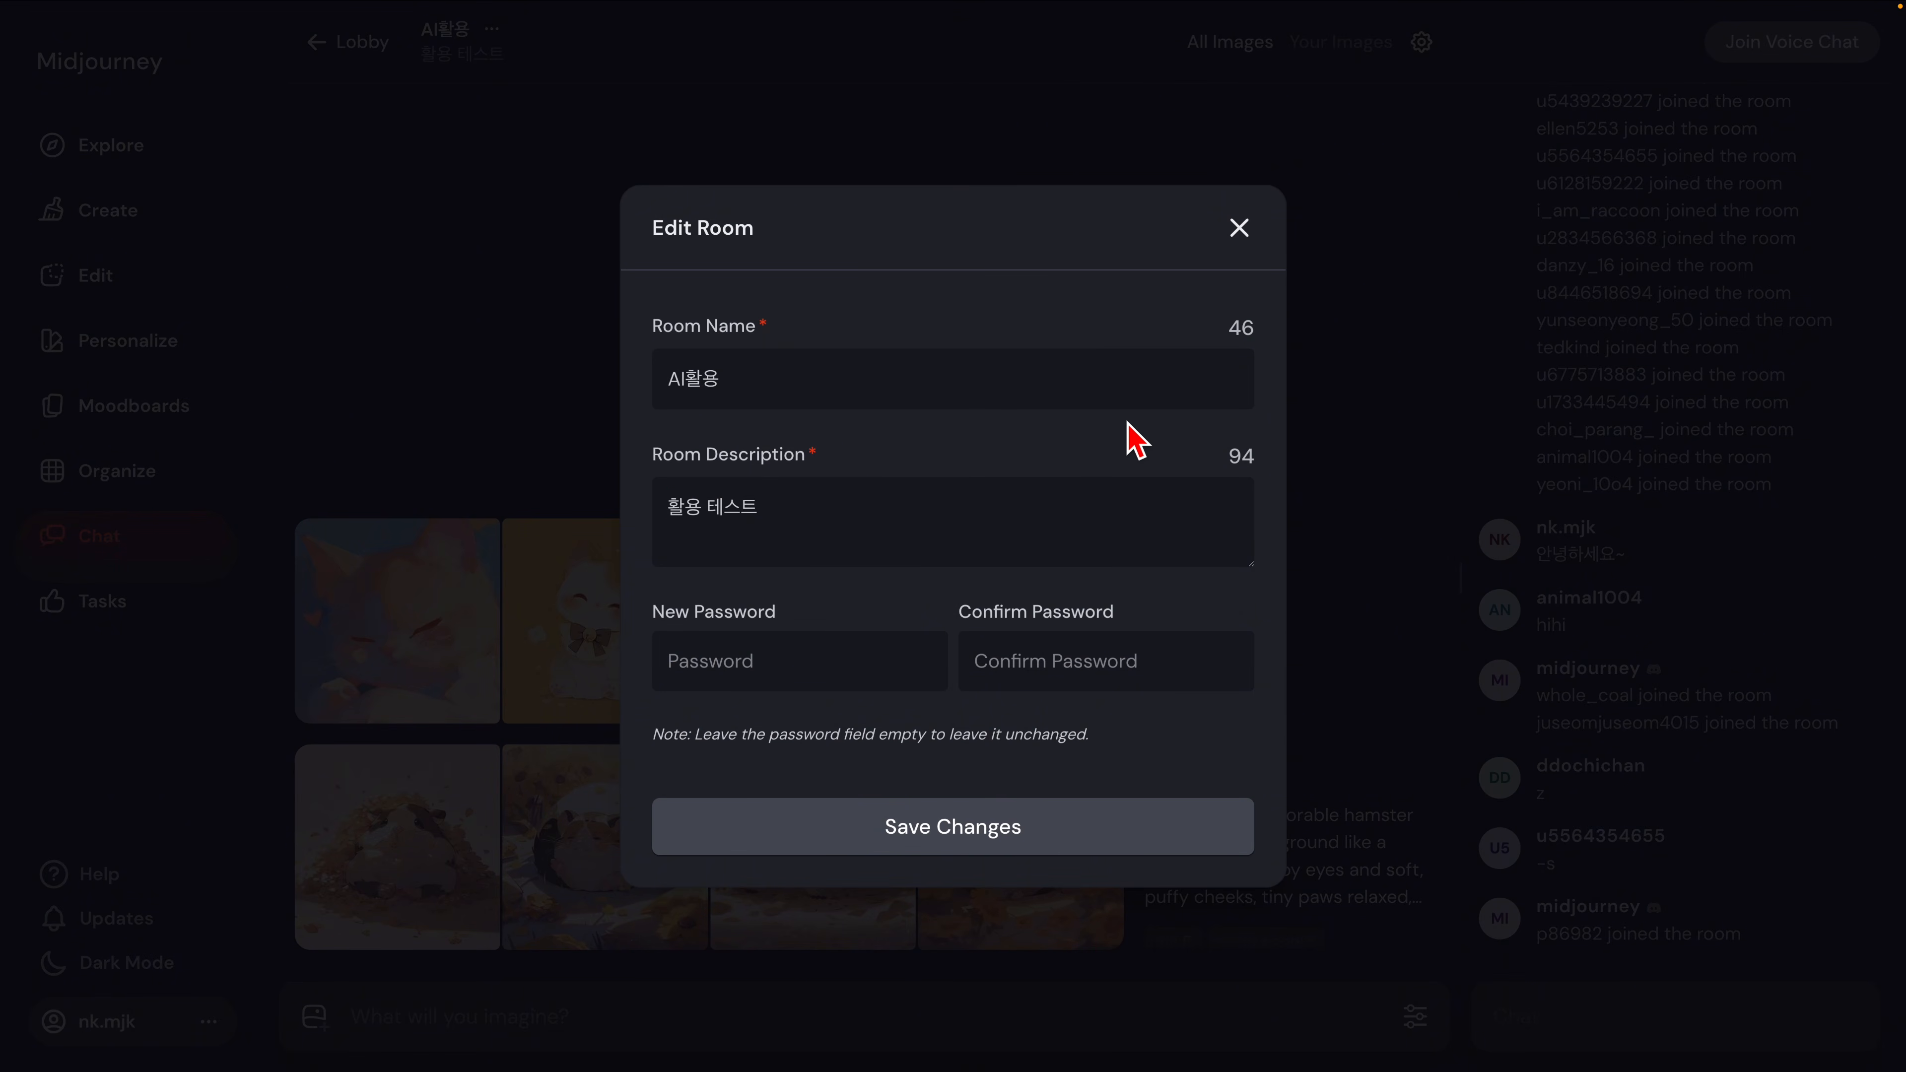
{"action": "left_click", "coordinate": [1239, 228]}
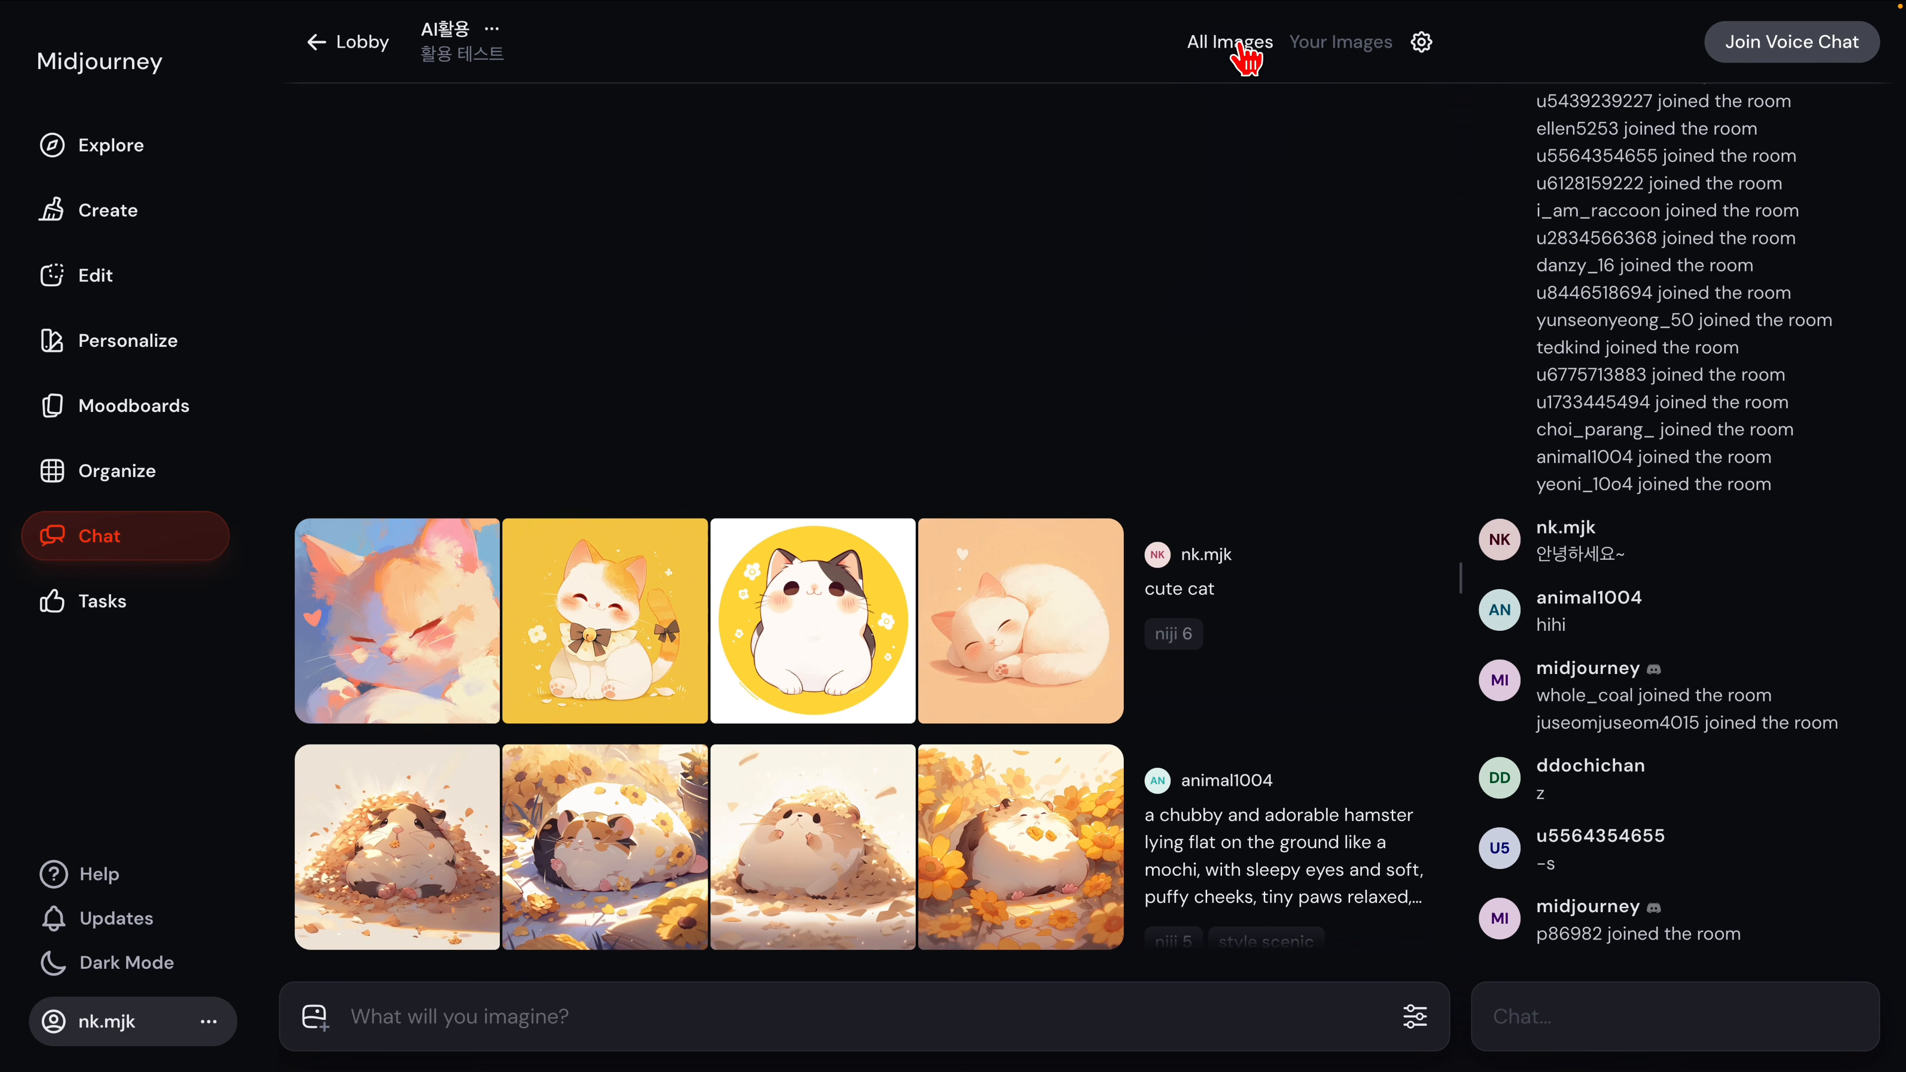
Step: Show only your own images in the room, switch back to all images, and view the room's display settings
{"action": "left_click", "coordinate": [1333, 49]}
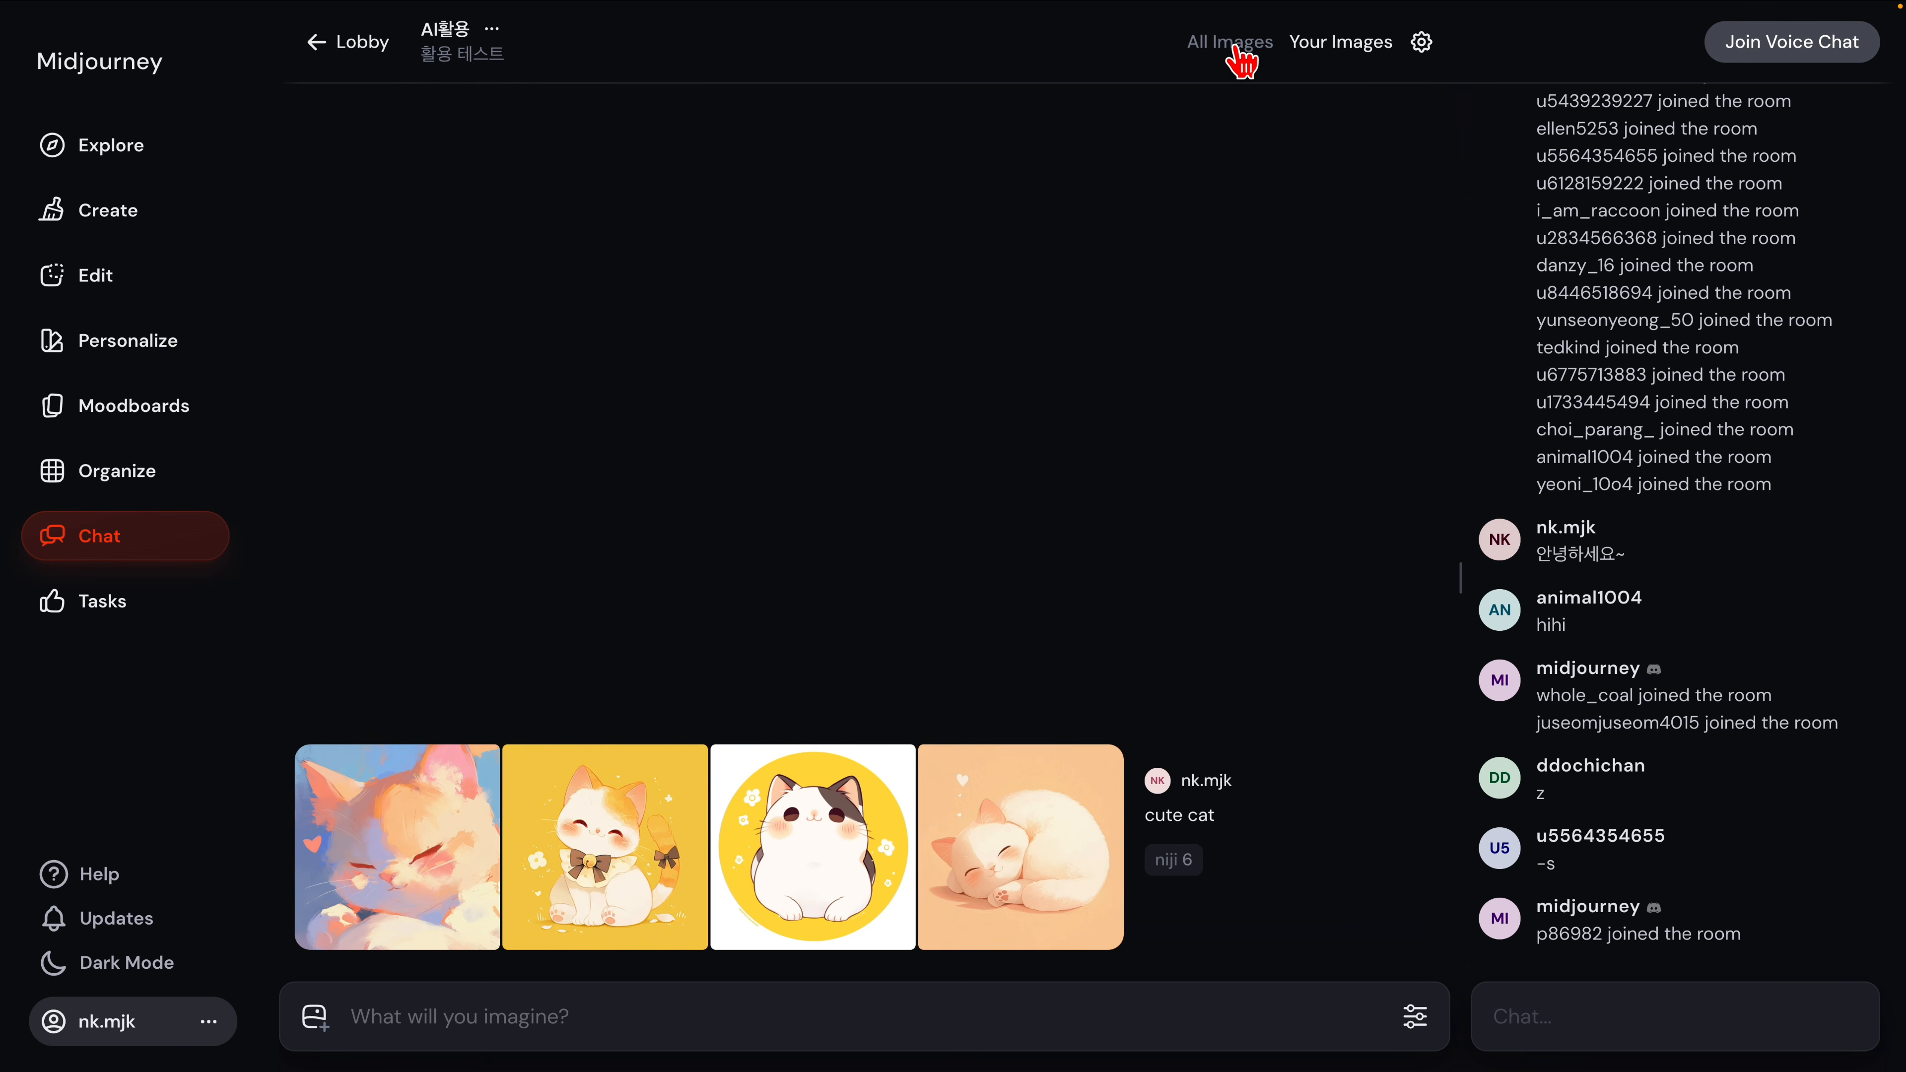
{"action": "left_click", "coordinate": [1268, 52]}
{"action": "left_click", "coordinate": [1423, 45]}
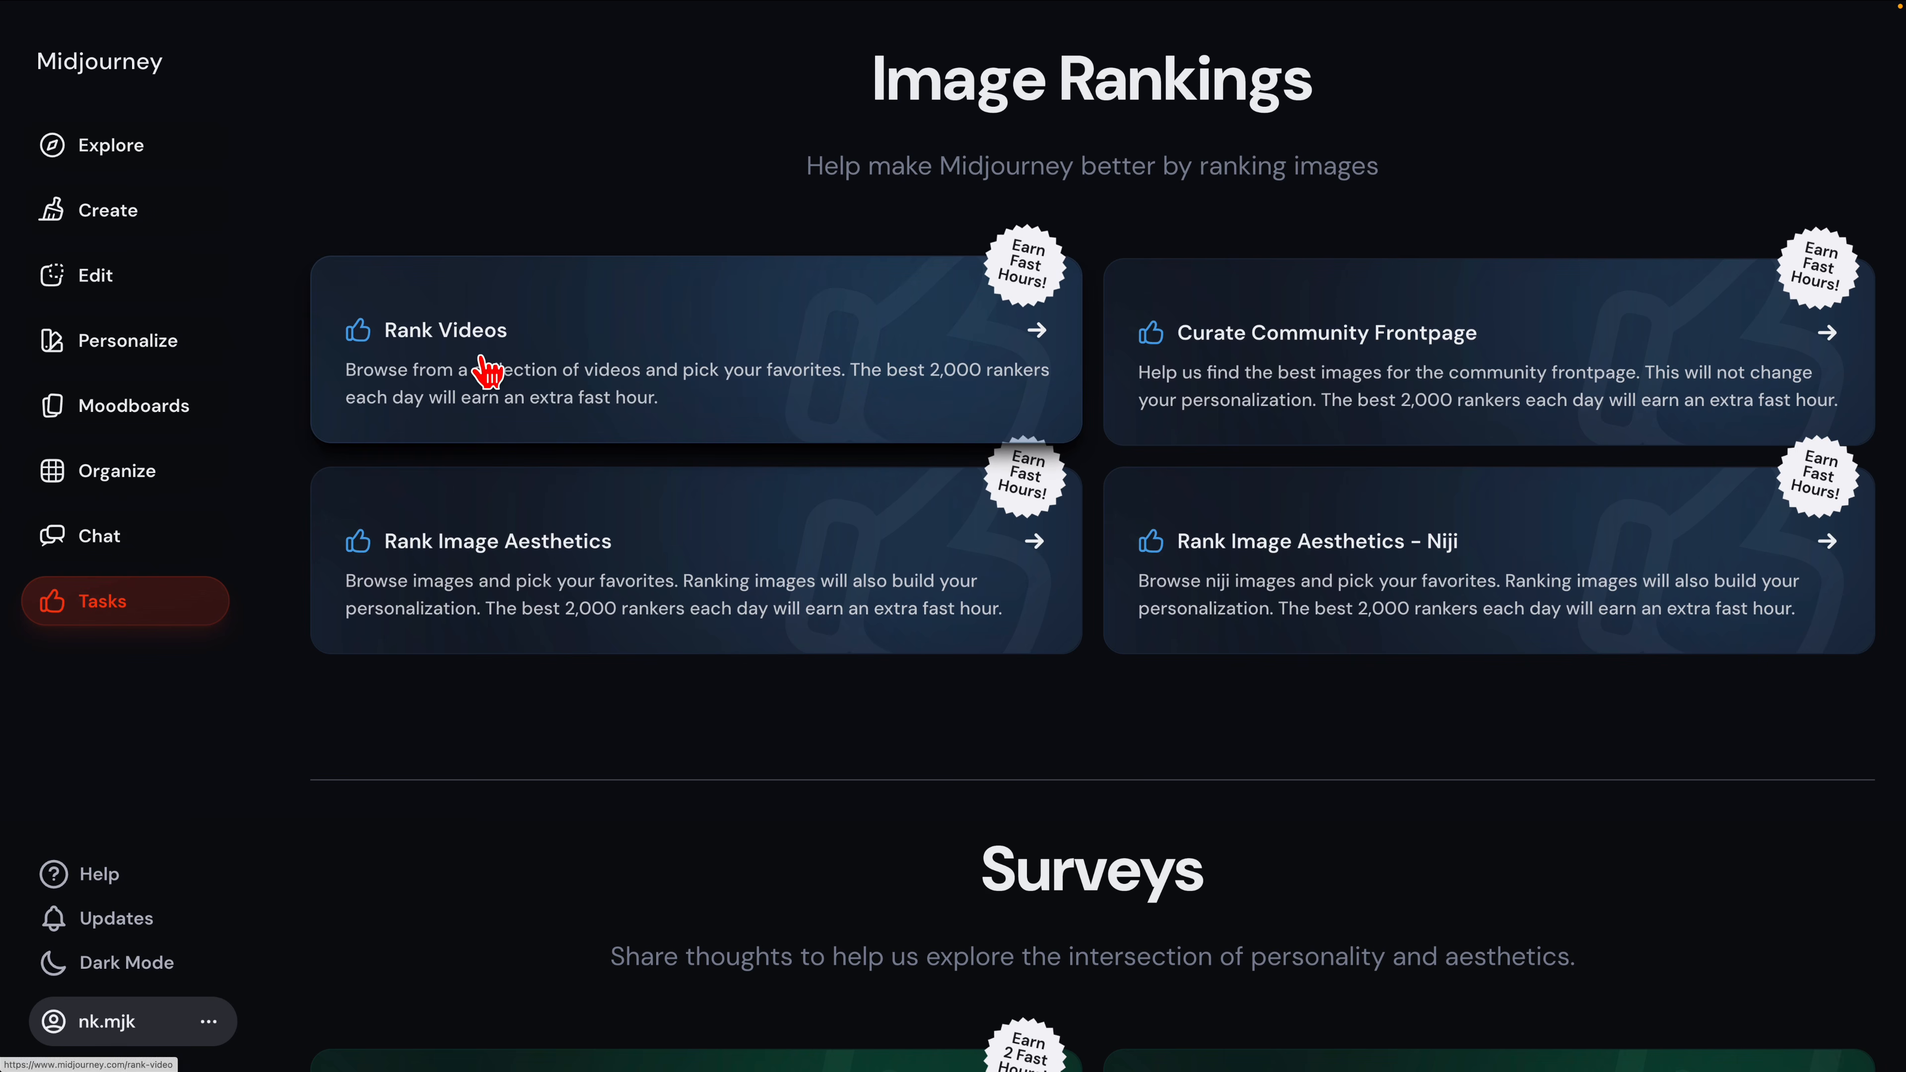
Step: In the Rank Videos task, choose the first alley video and the second golf video, and return to the Tasks page
{"action": "left_click", "coordinate": [570, 384]}
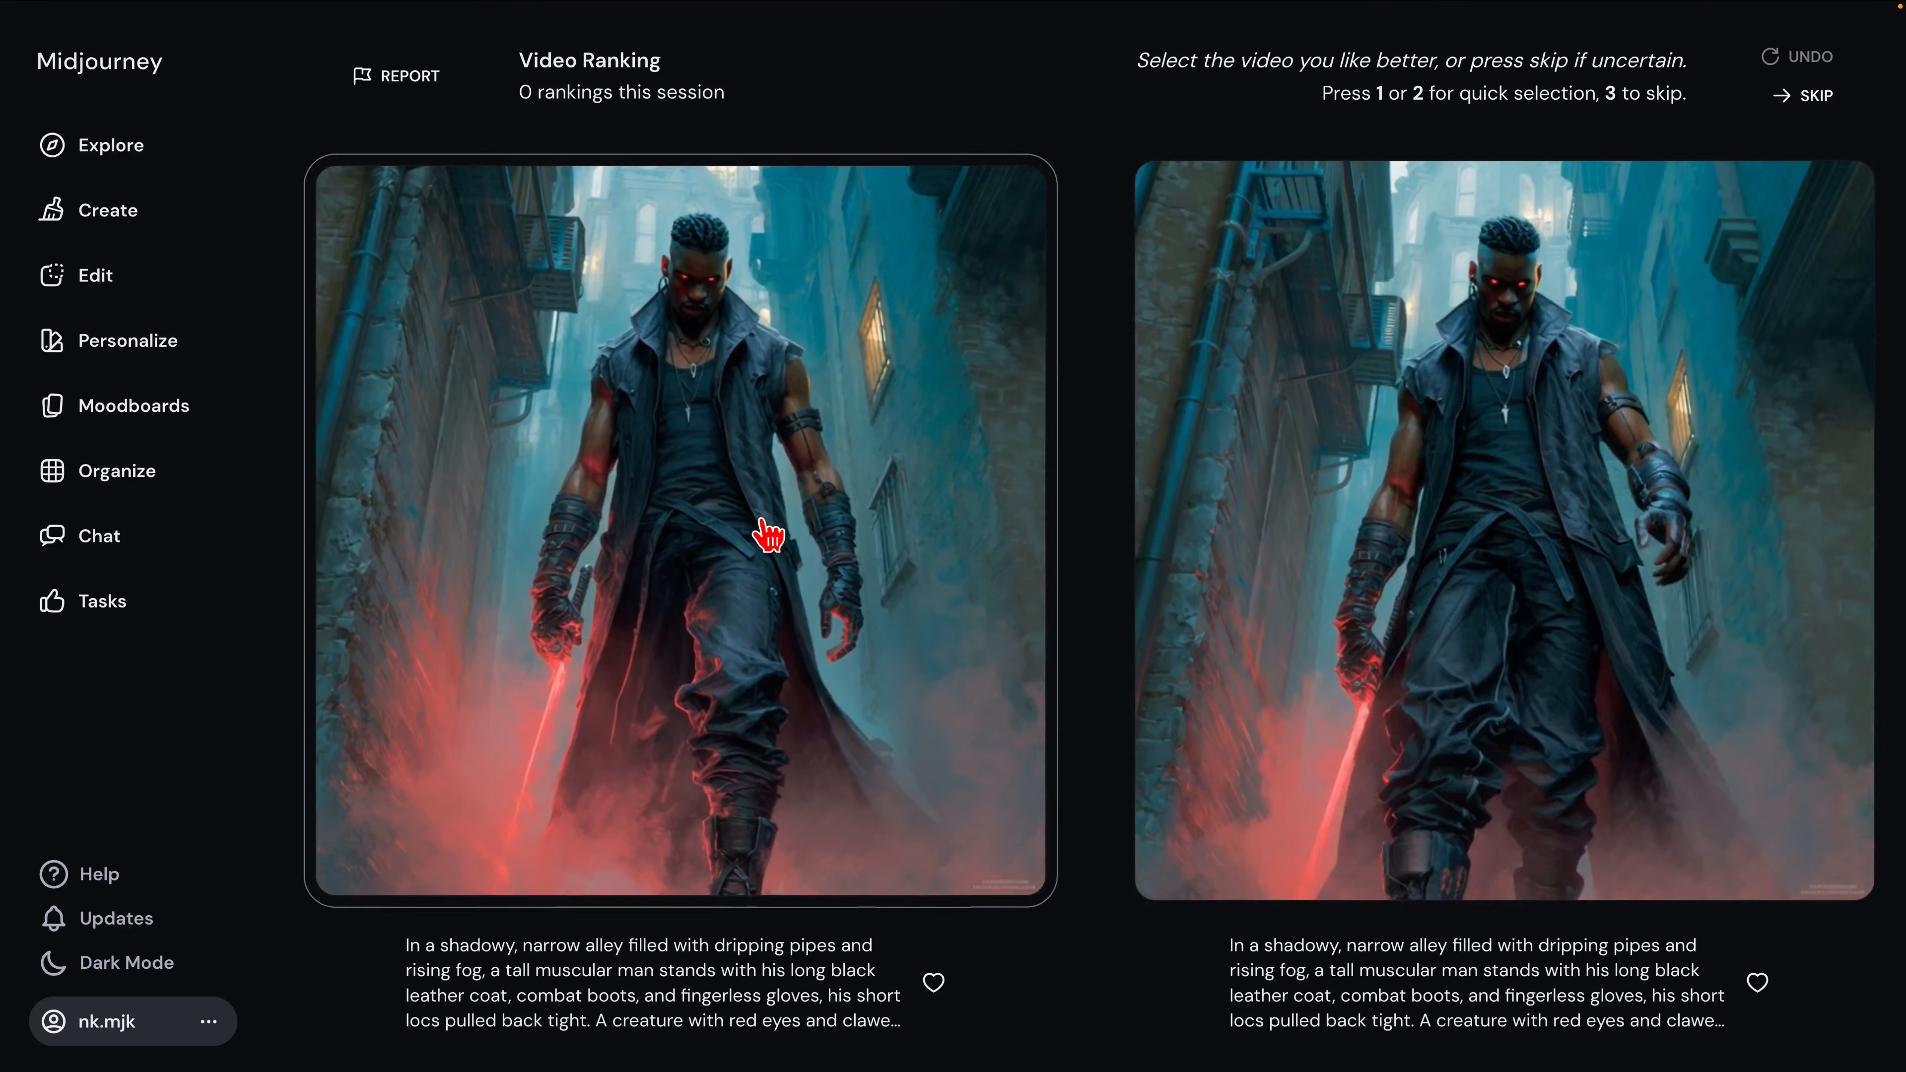
{"action": "left_click", "coordinate": [767, 534]}
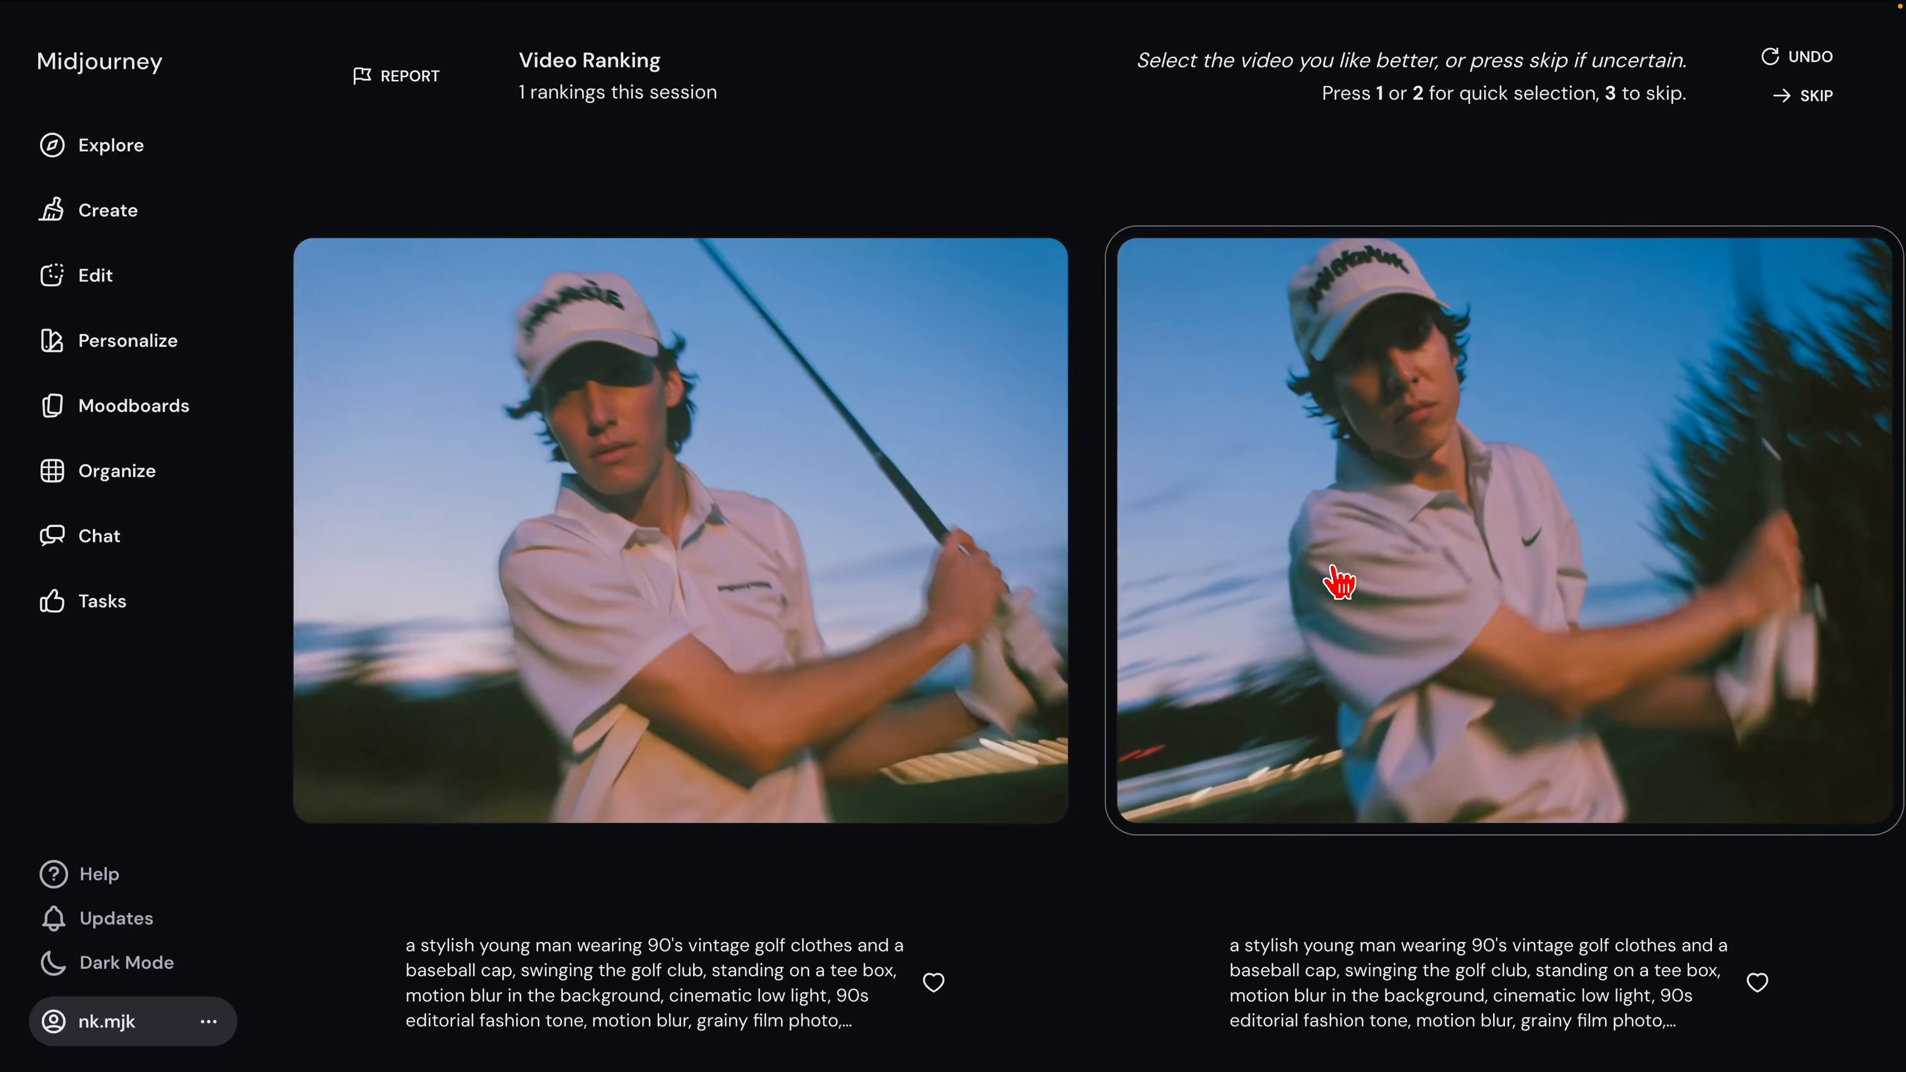
{"action": "left_click", "coordinate": [1340, 581]}
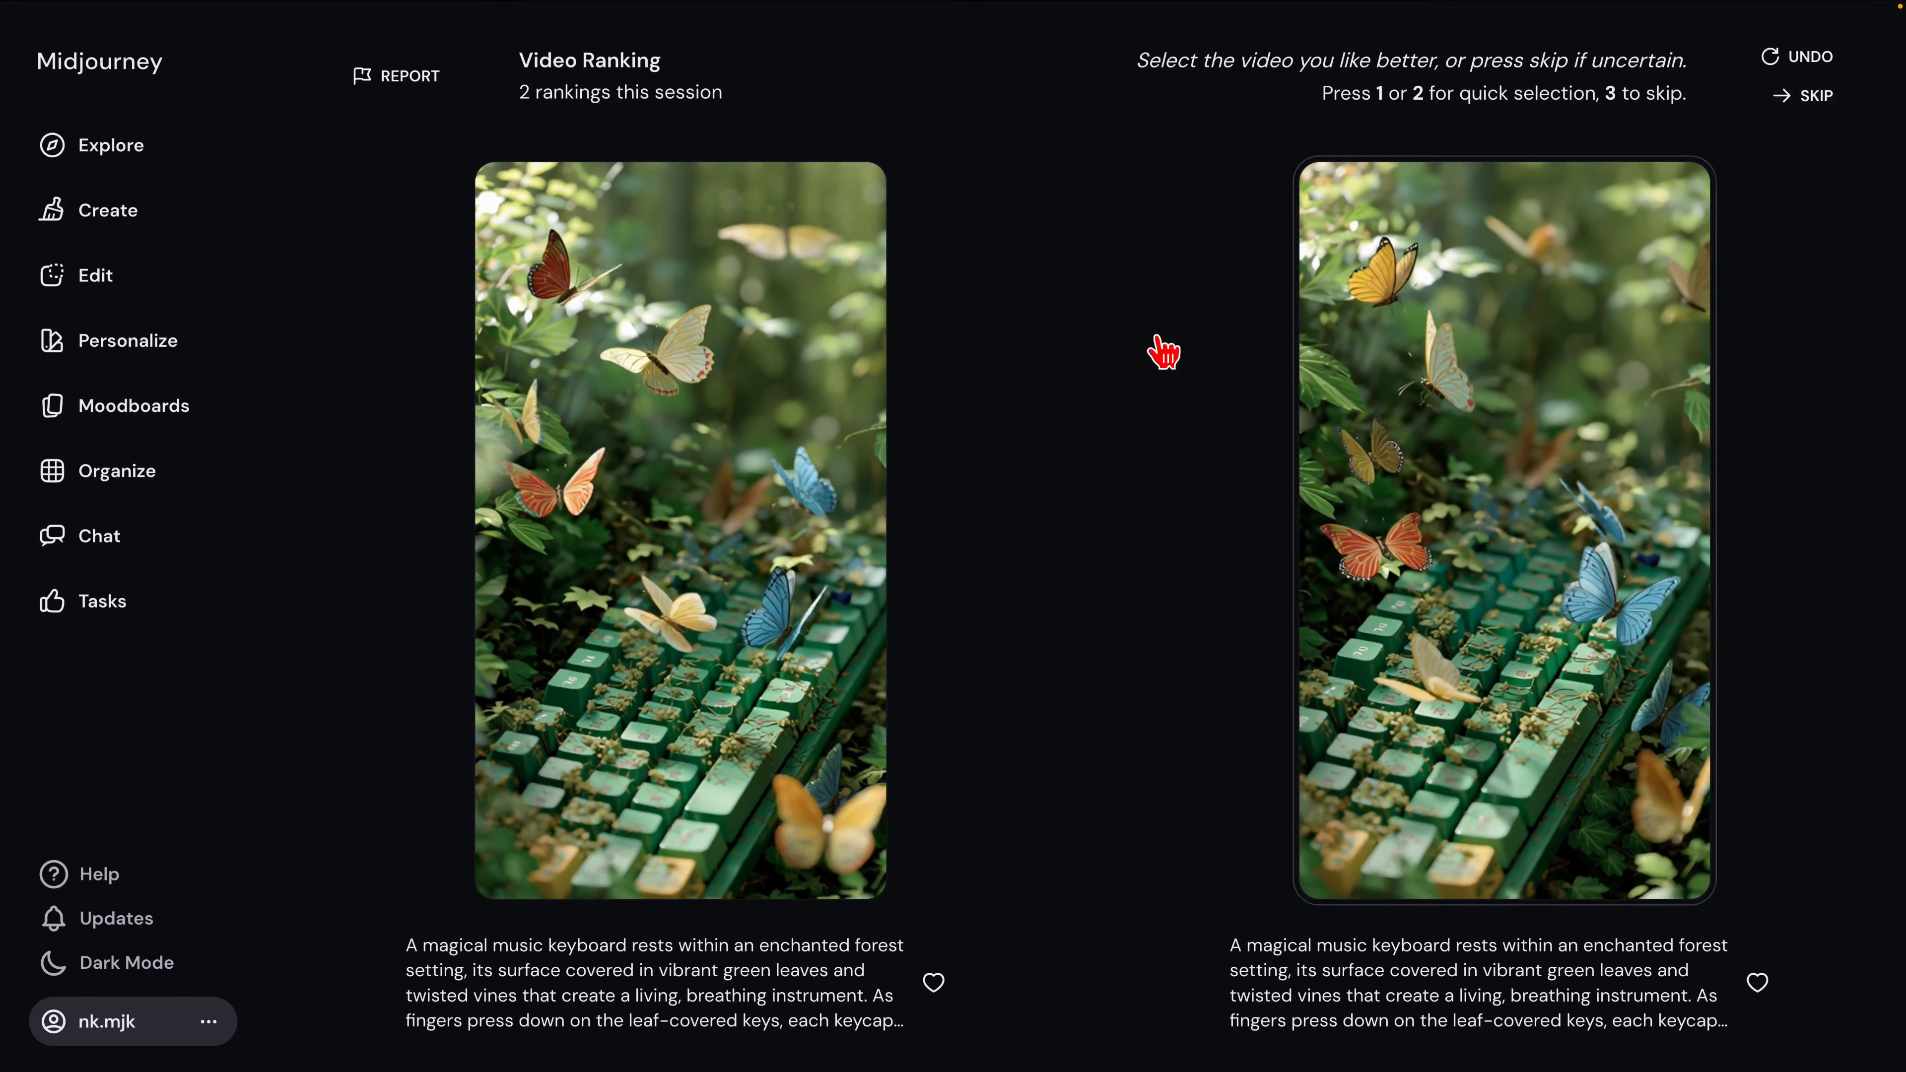
{"action": "key", "text": "alt+Left"}
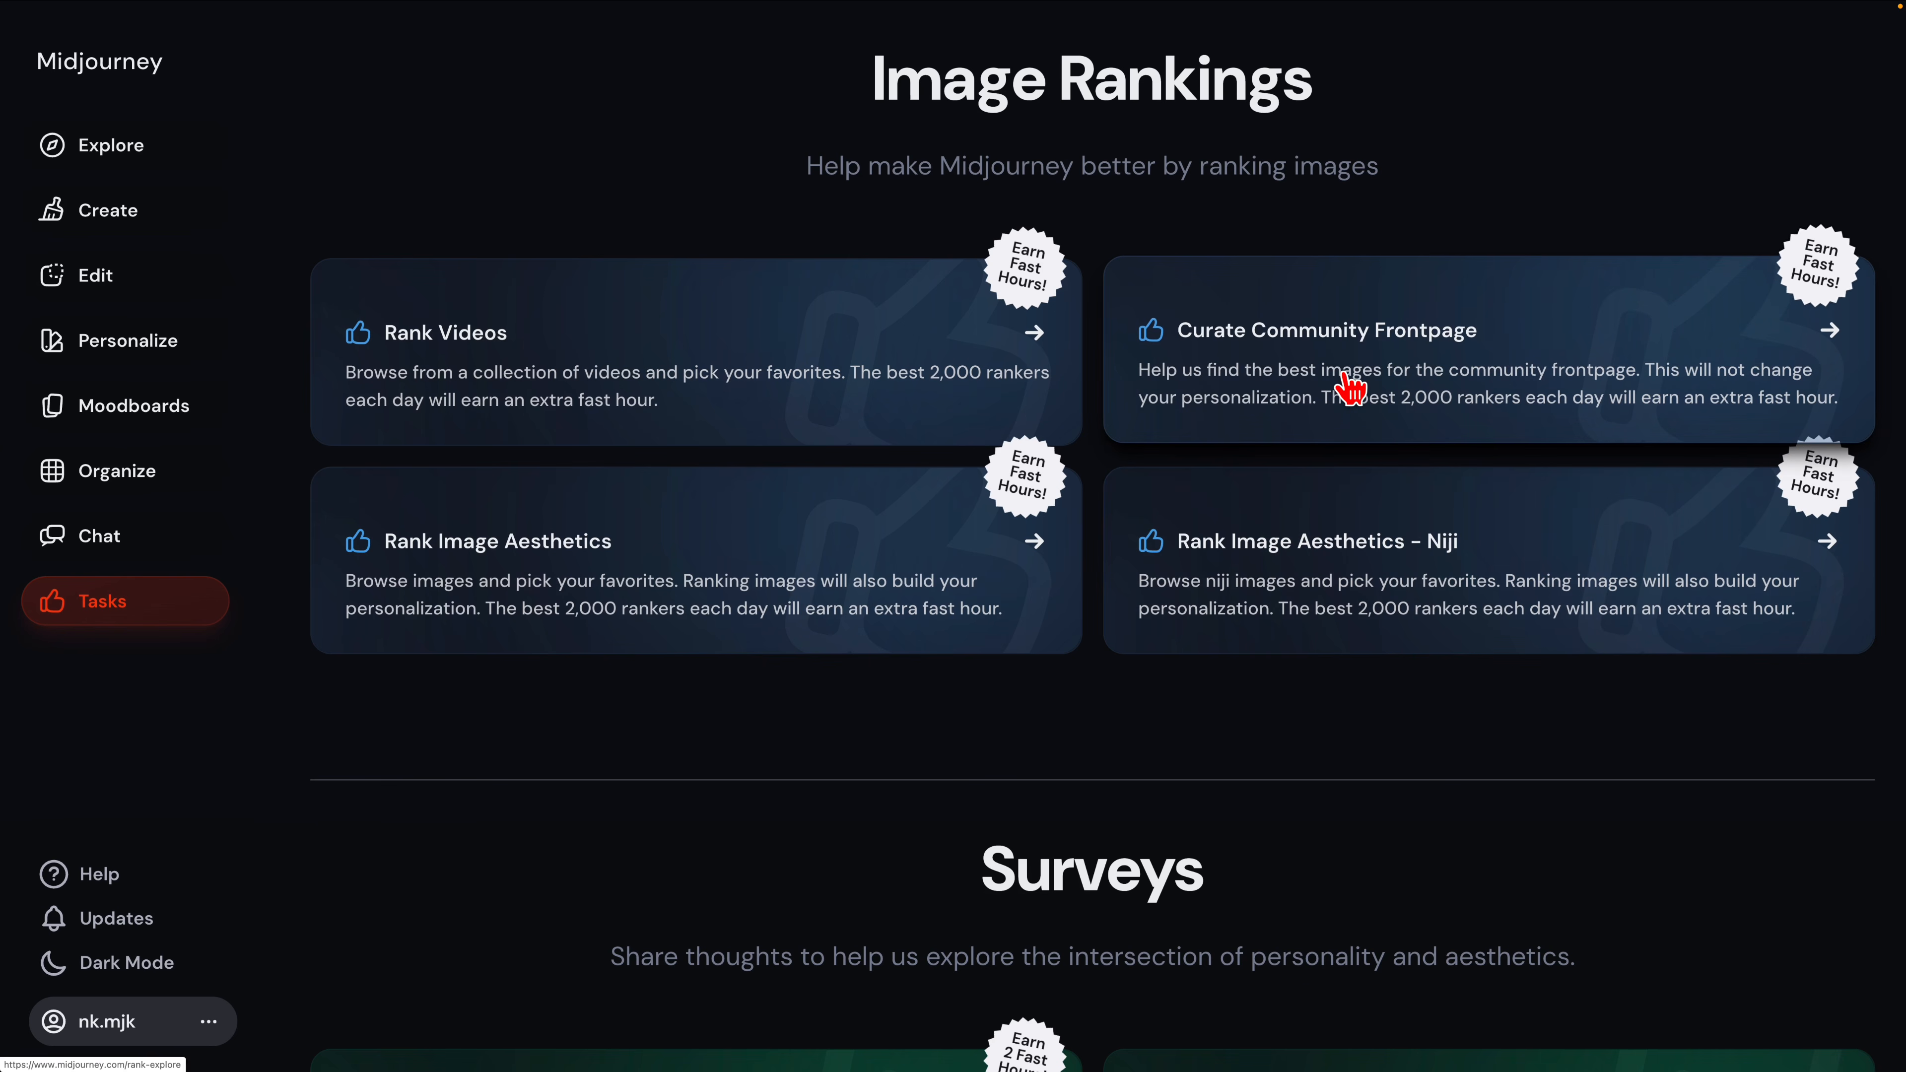
Step: In Curate Community Frontpage, choose one image of a woman or girl in each of five image sets, and go back to the Tasks page
{"action": "left_click", "coordinate": [1348, 387]}
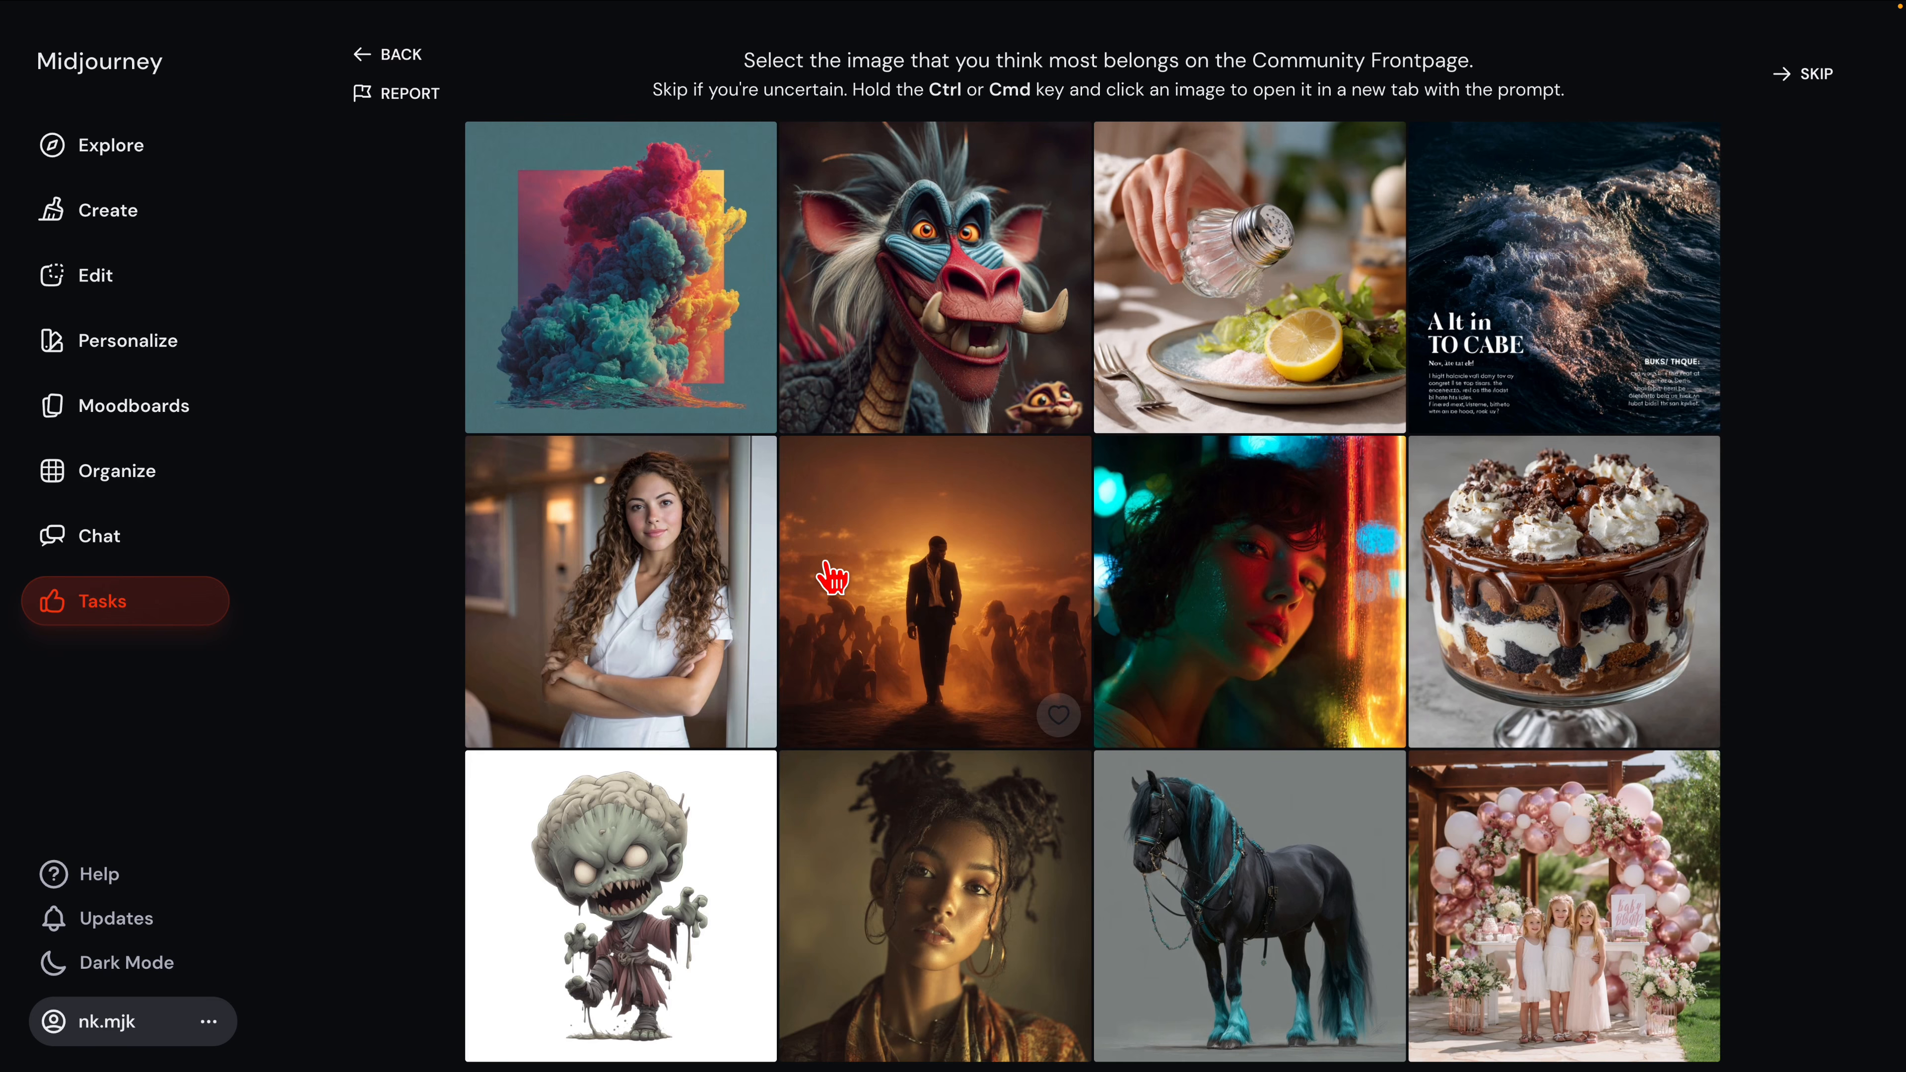
{"action": "left_click", "coordinate": [709, 582]}
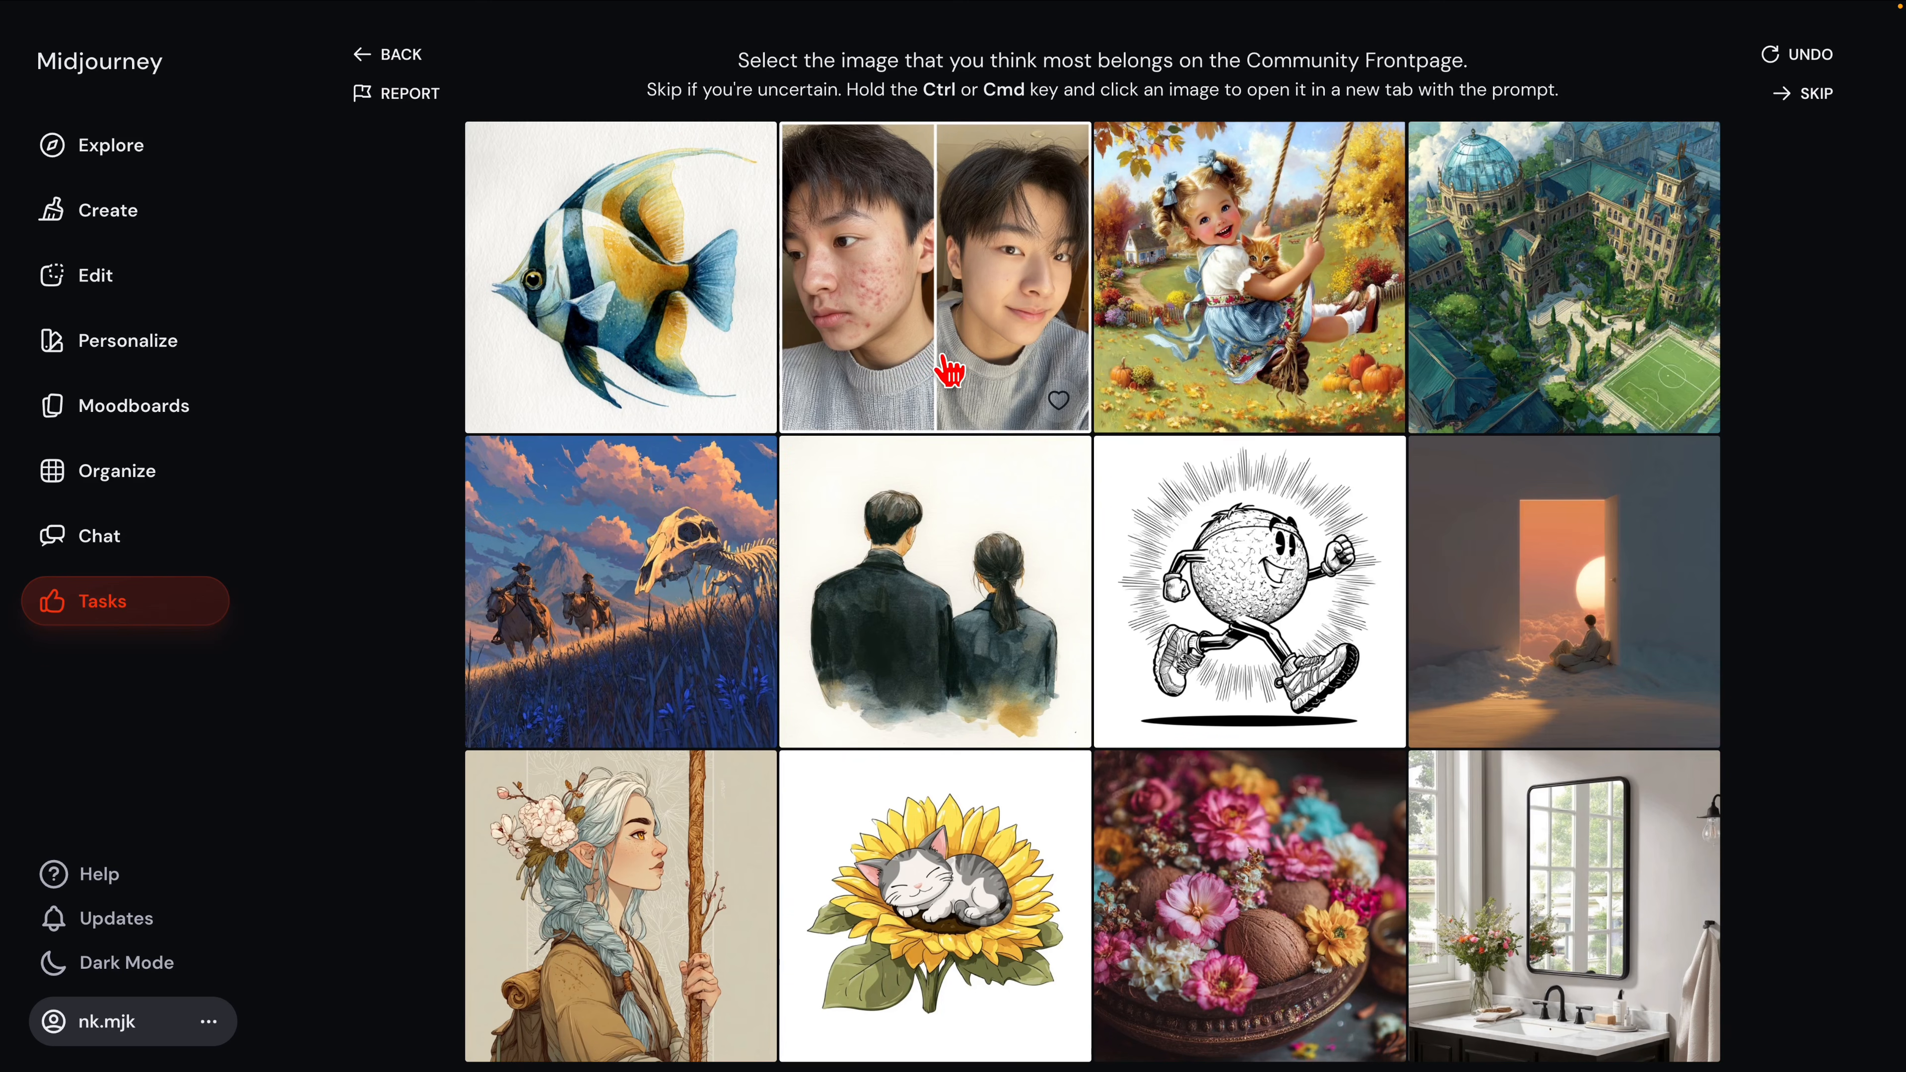
{"action": "left_click", "coordinate": [1260, 315]}
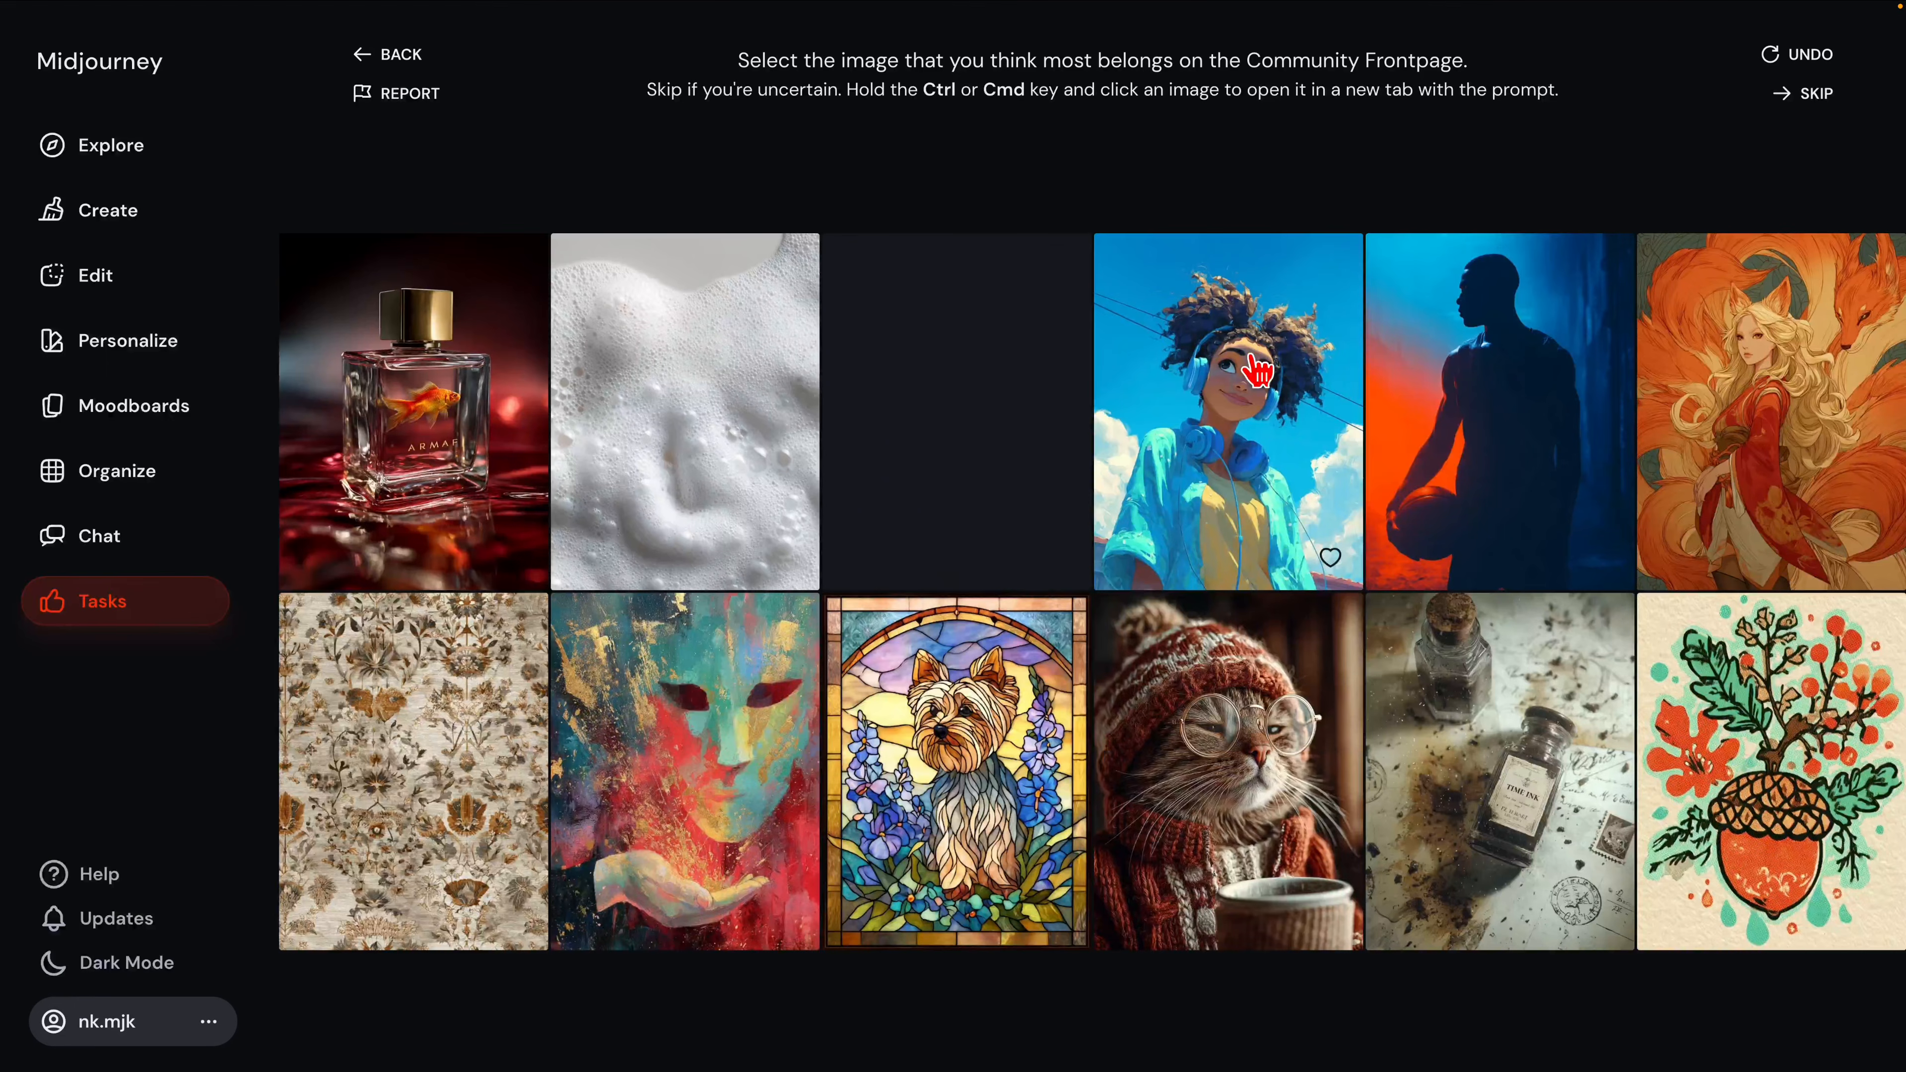
{"action": "left_click", "coordinate": [1230, 382]}
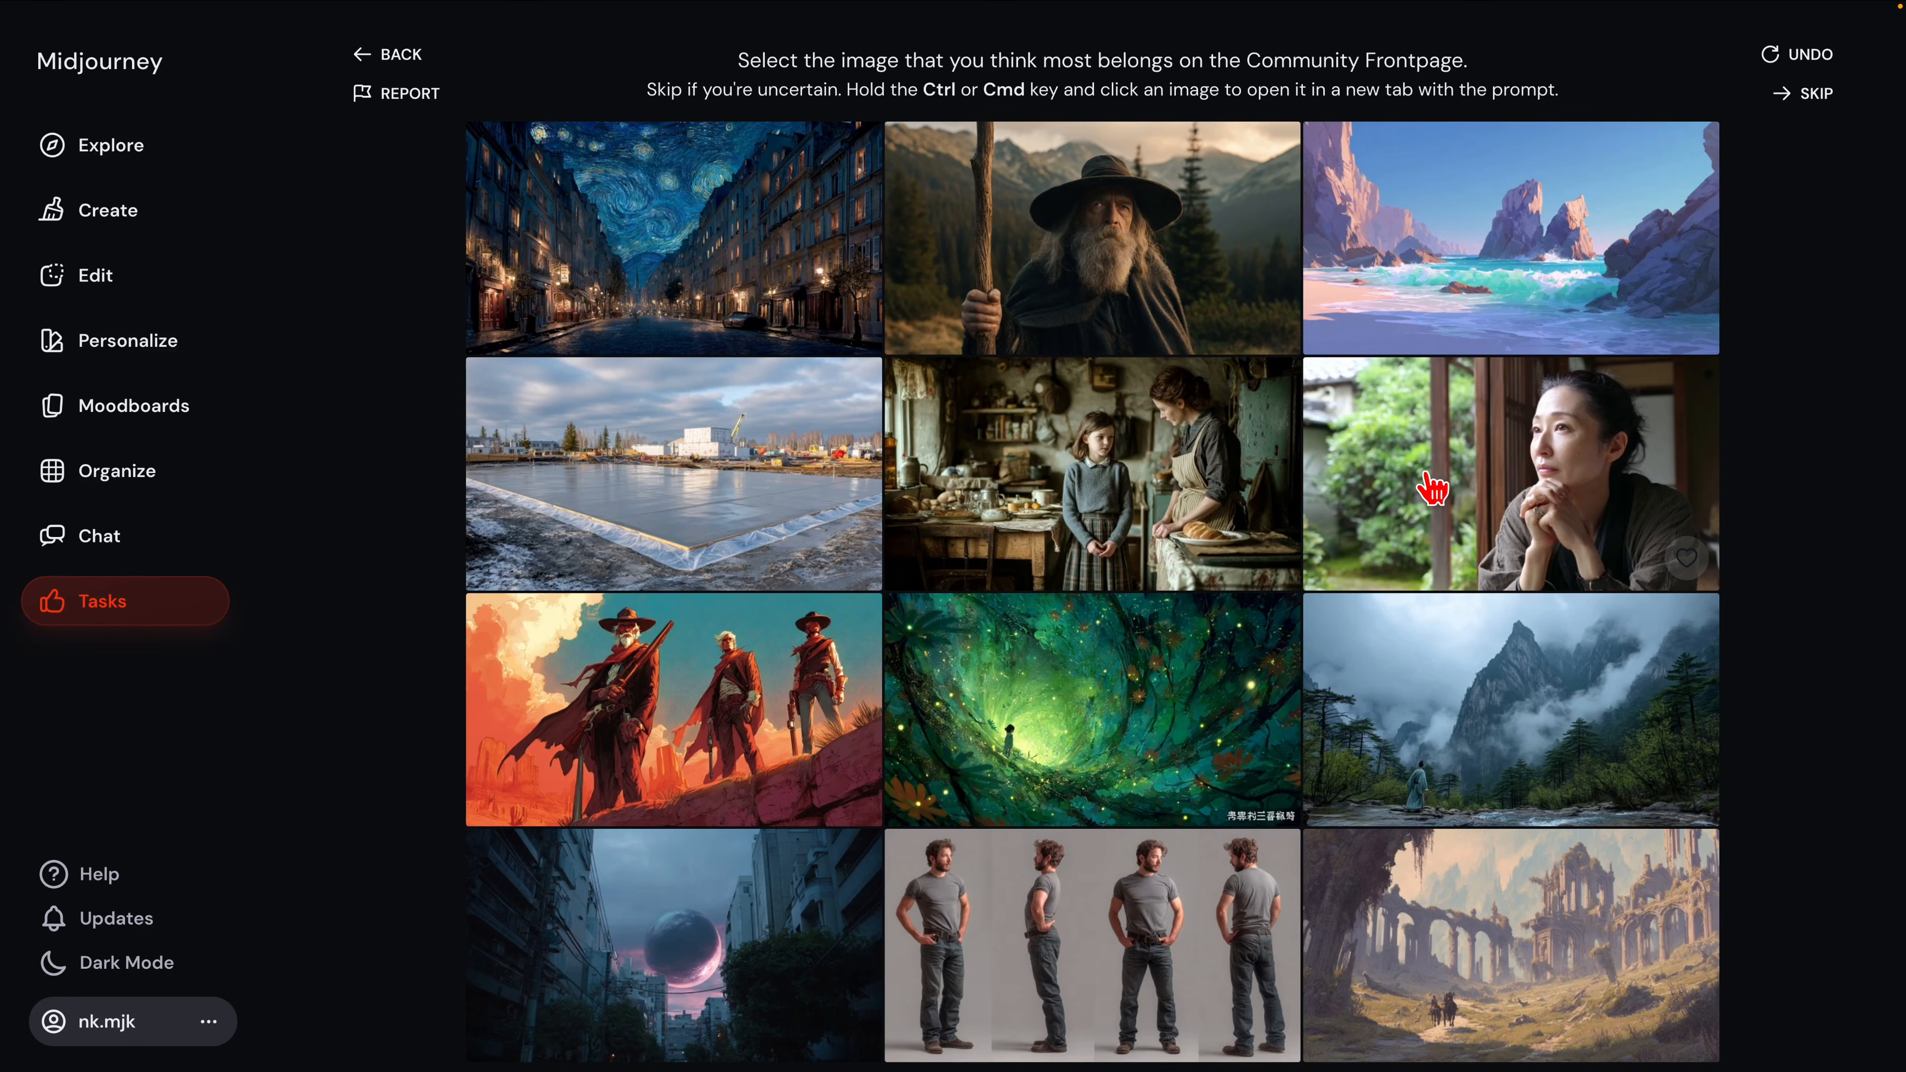
{"action": "left_click", "coordinate": [1432, 488]}
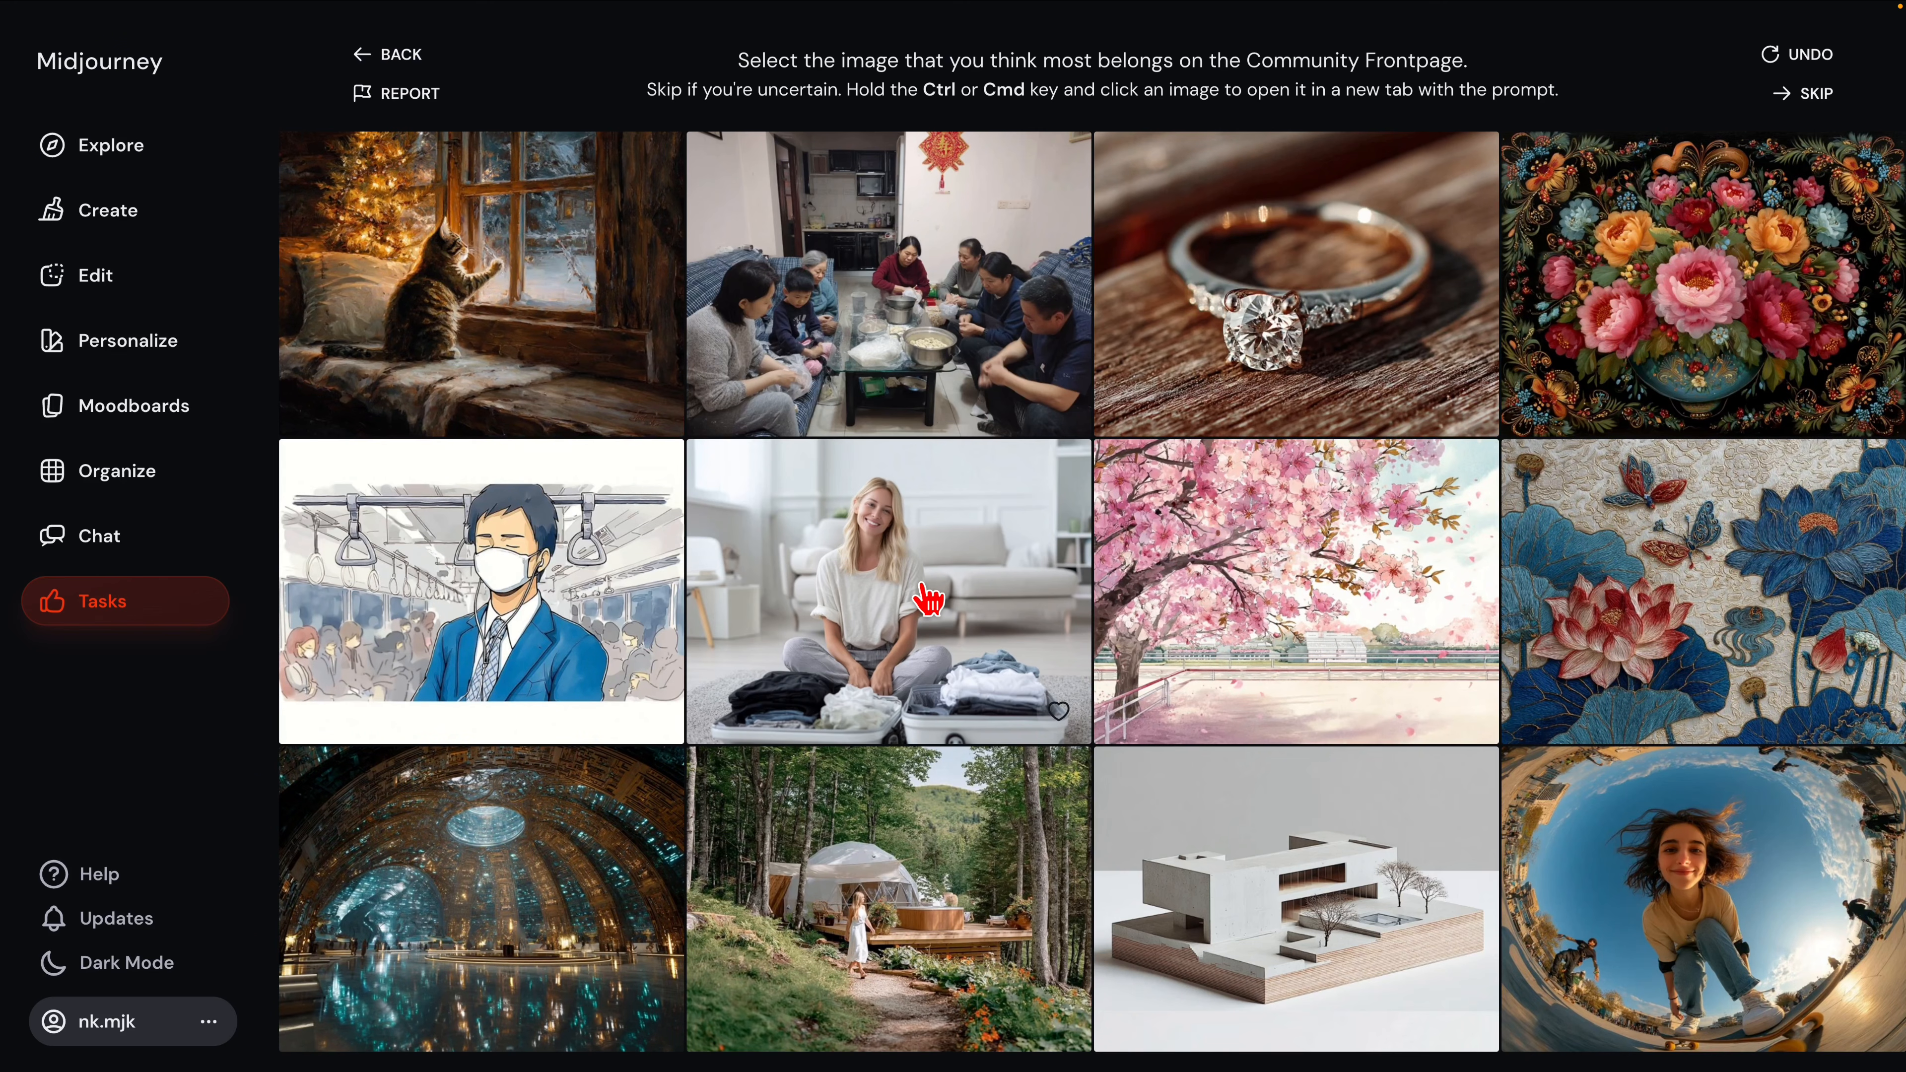
{"action": "left_click", "coordinate": [929, 599]}
{"action": "left_click", "coordinate": [219, 151]}
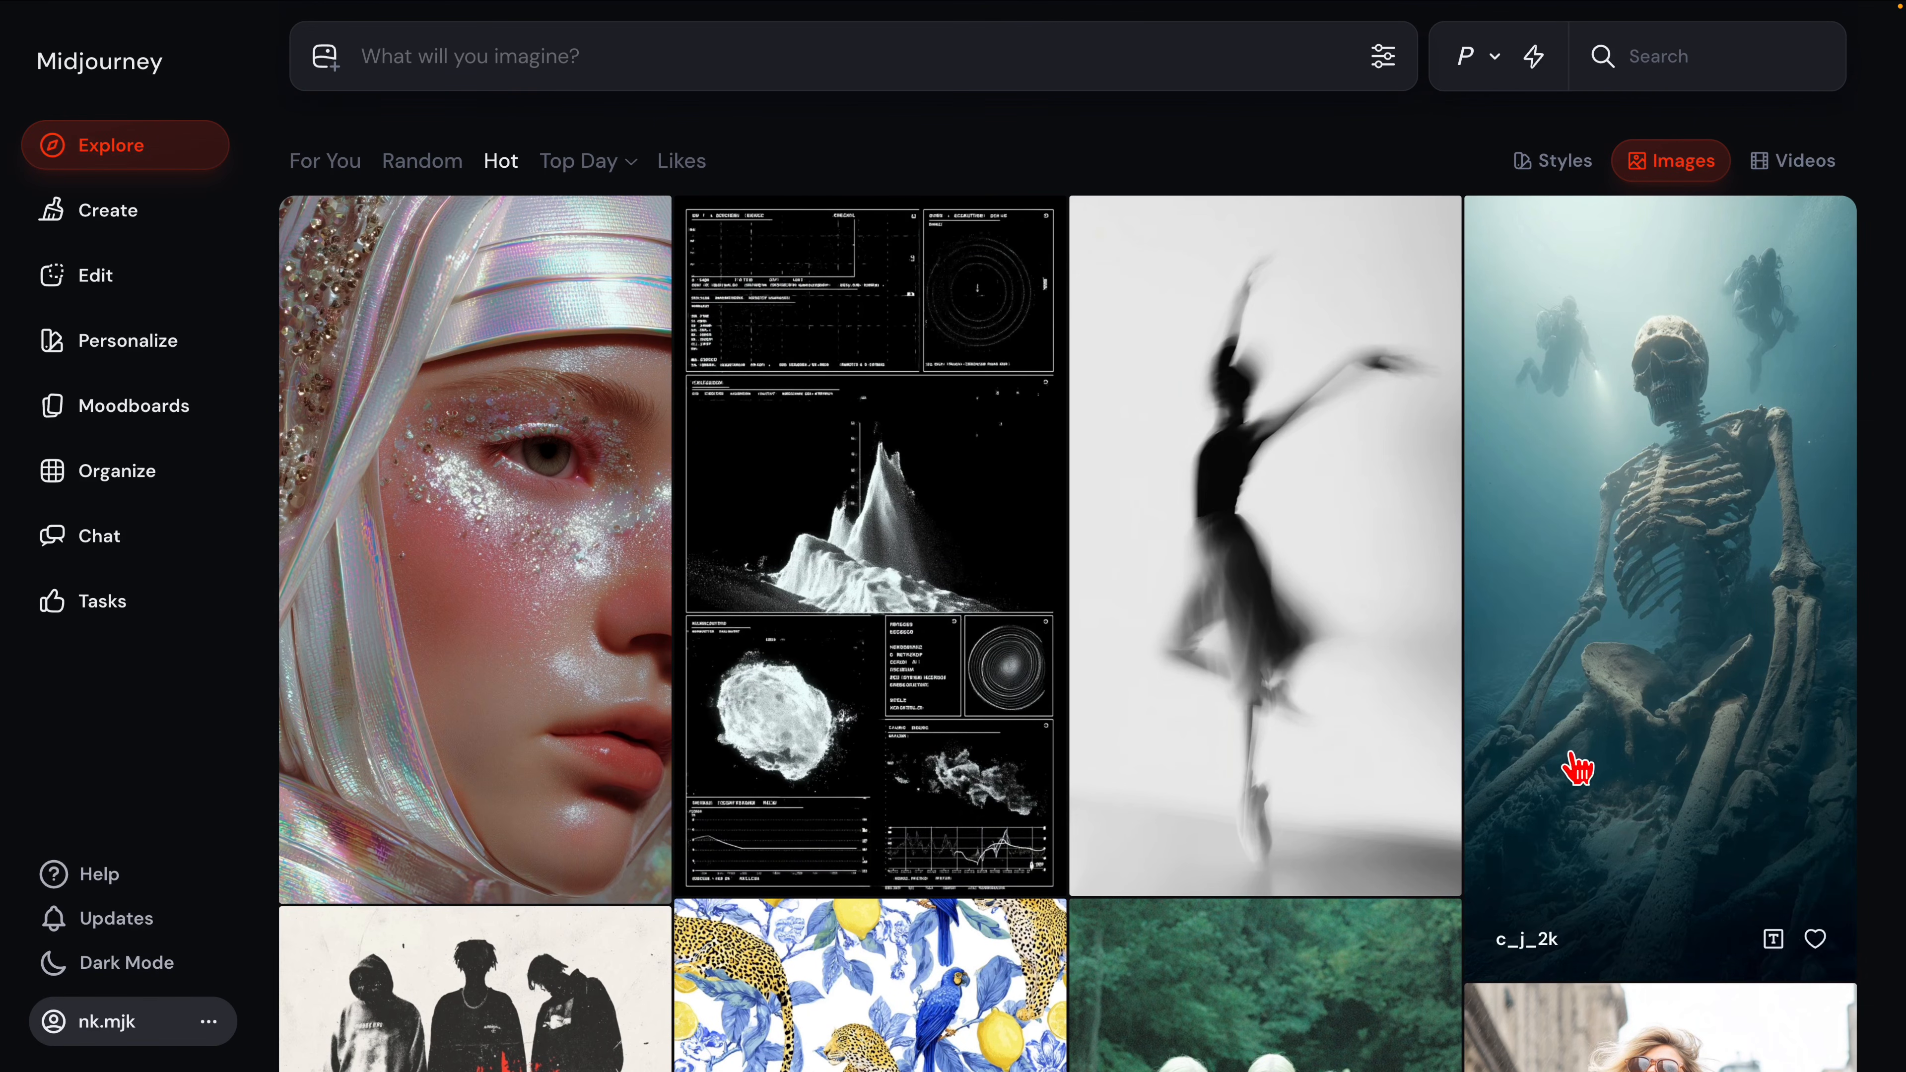
{"action": "key", "text": "alt+Left"}
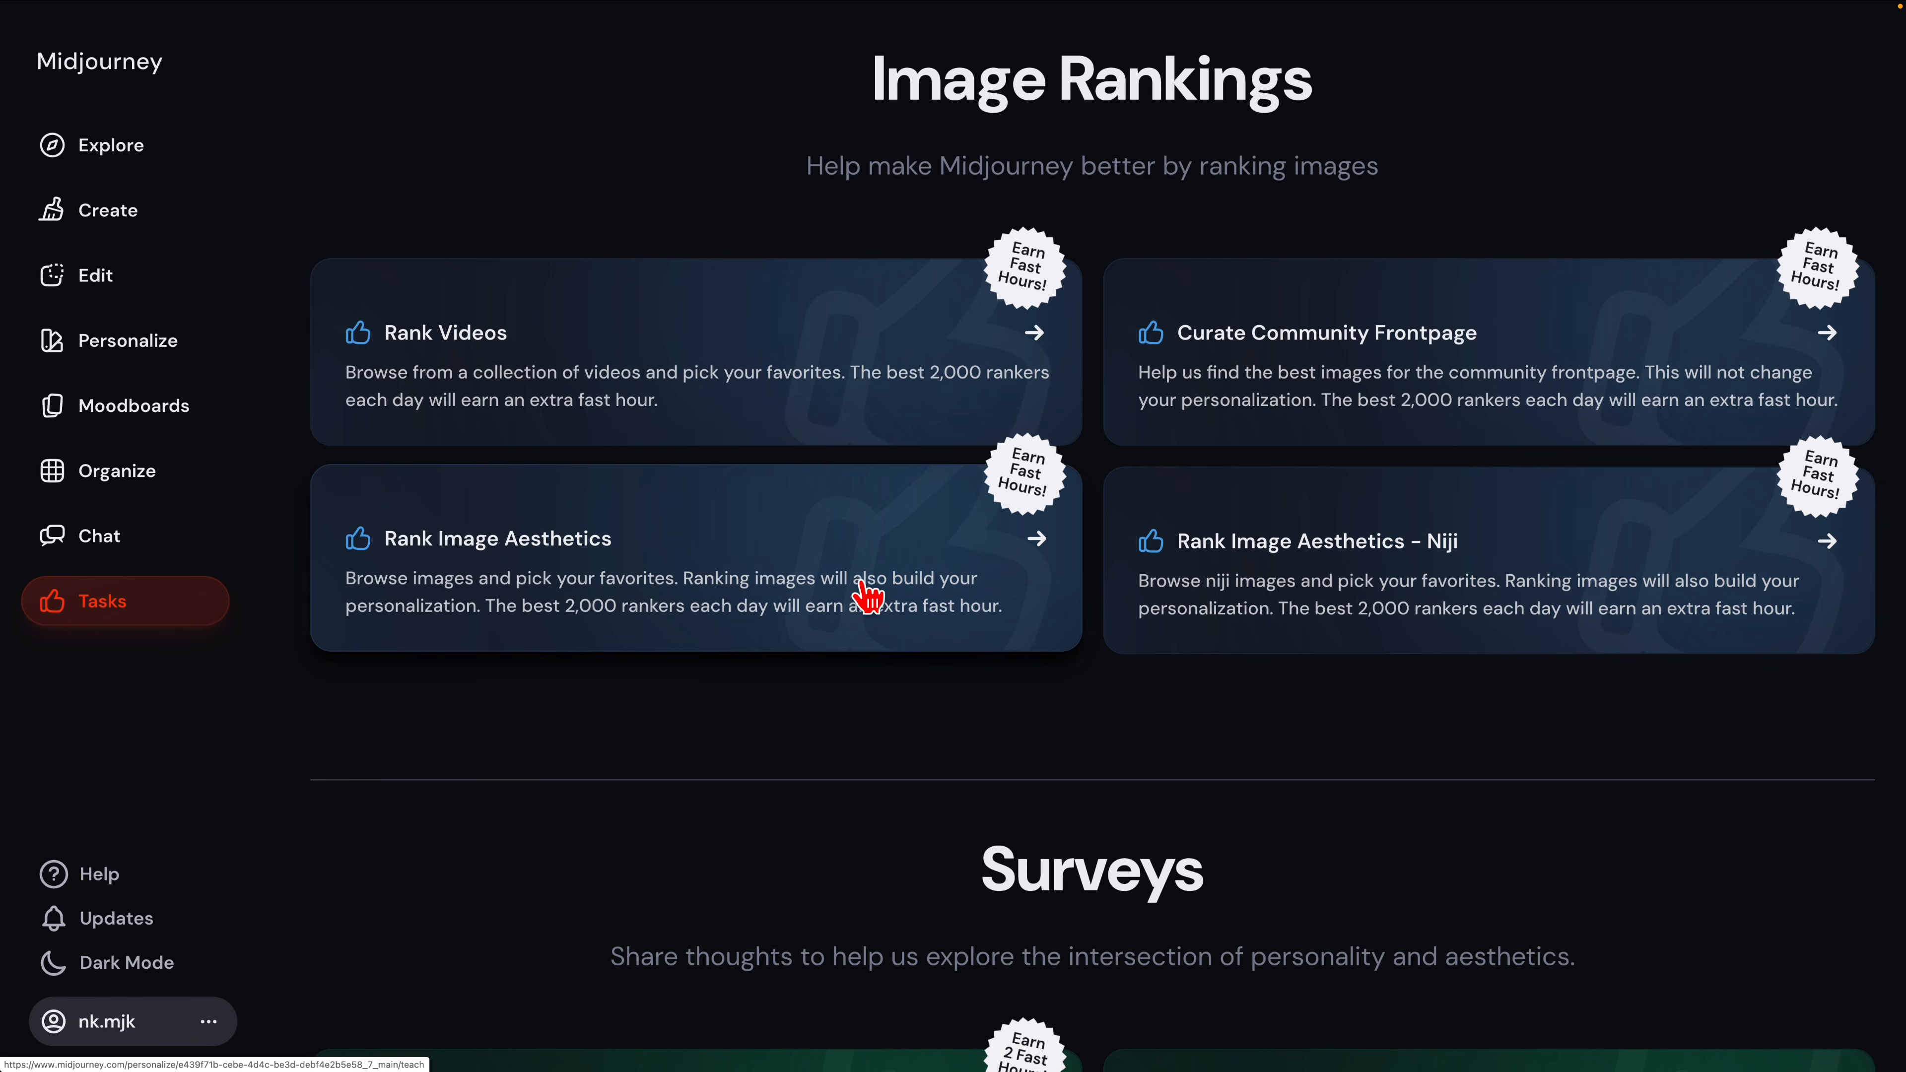
Step: View the Rank Image Aesthetics task and its matching Global V7 Profile on the Personalize page without ranking images, and return to Tasks
{"action": "left_click", "coordinate": [822, 561]}
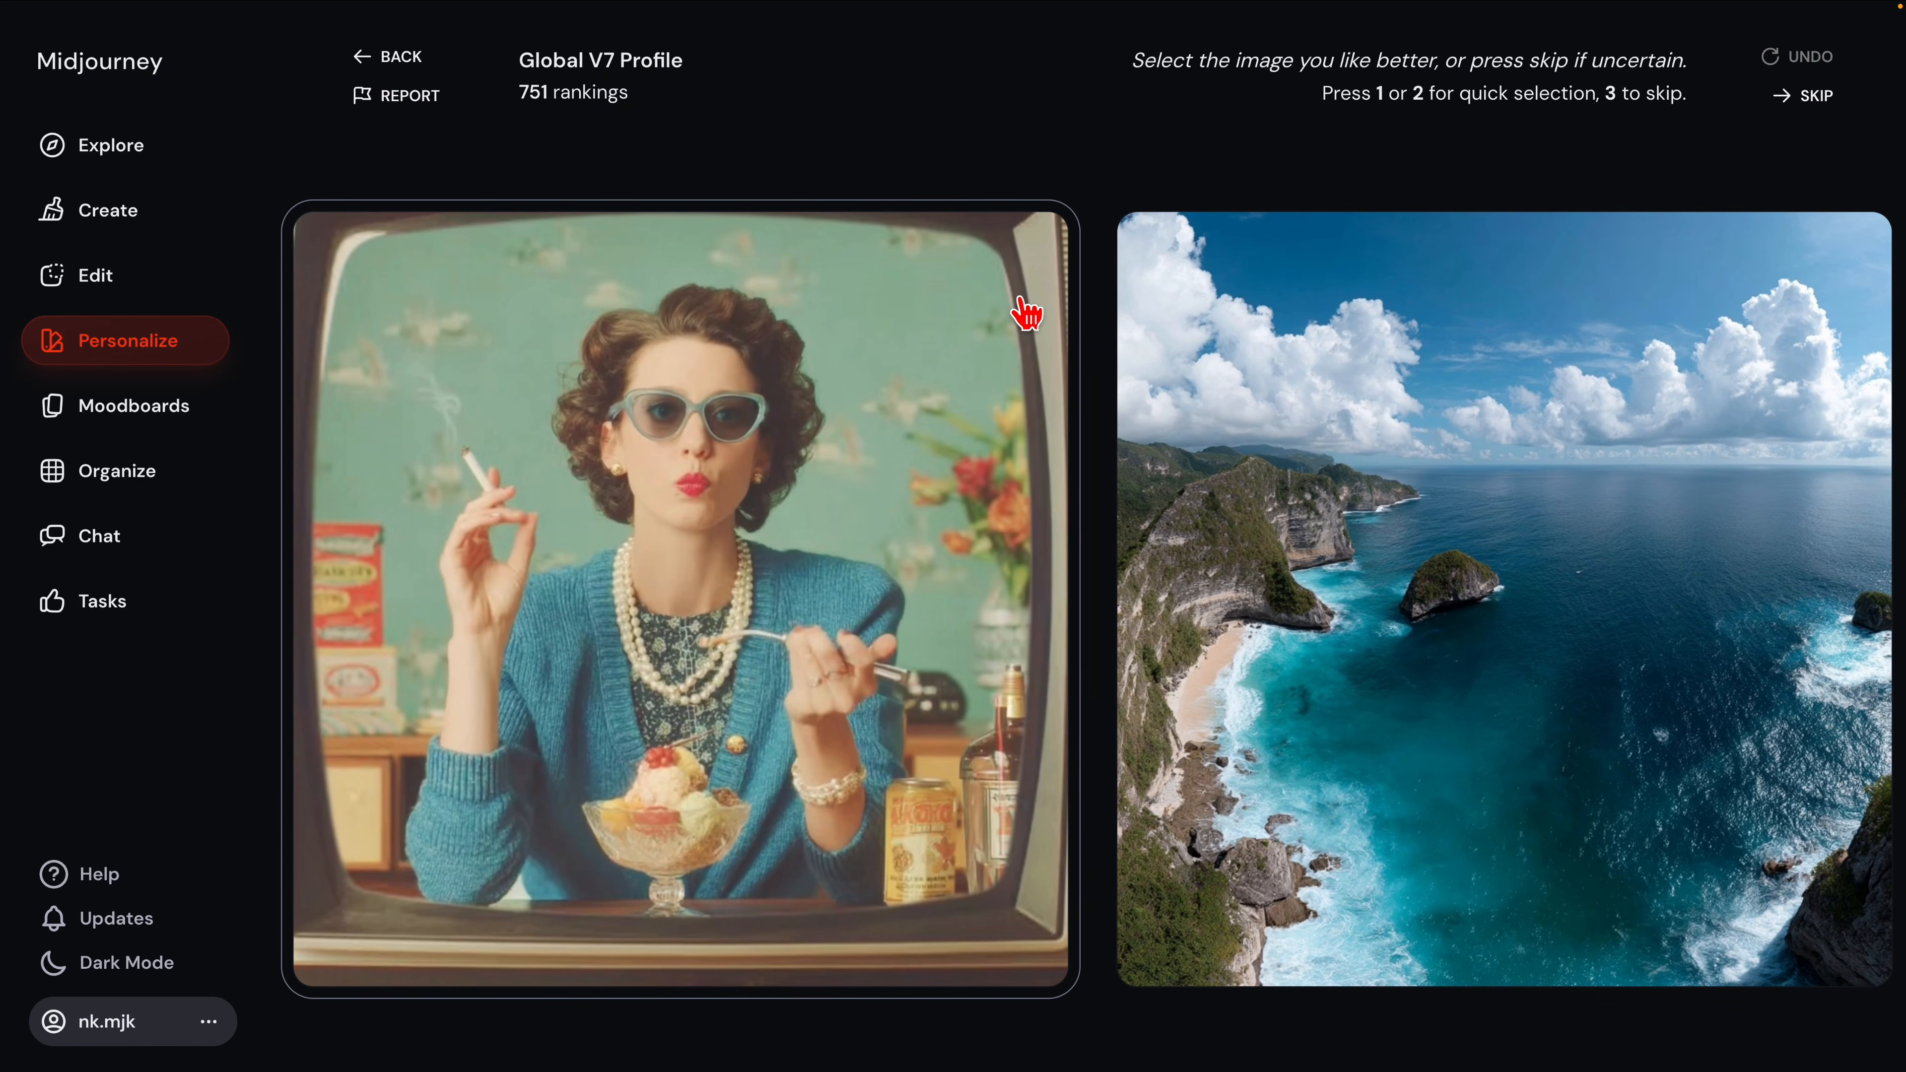
{"action": "left_click", "coordinate": [1182, 382]}
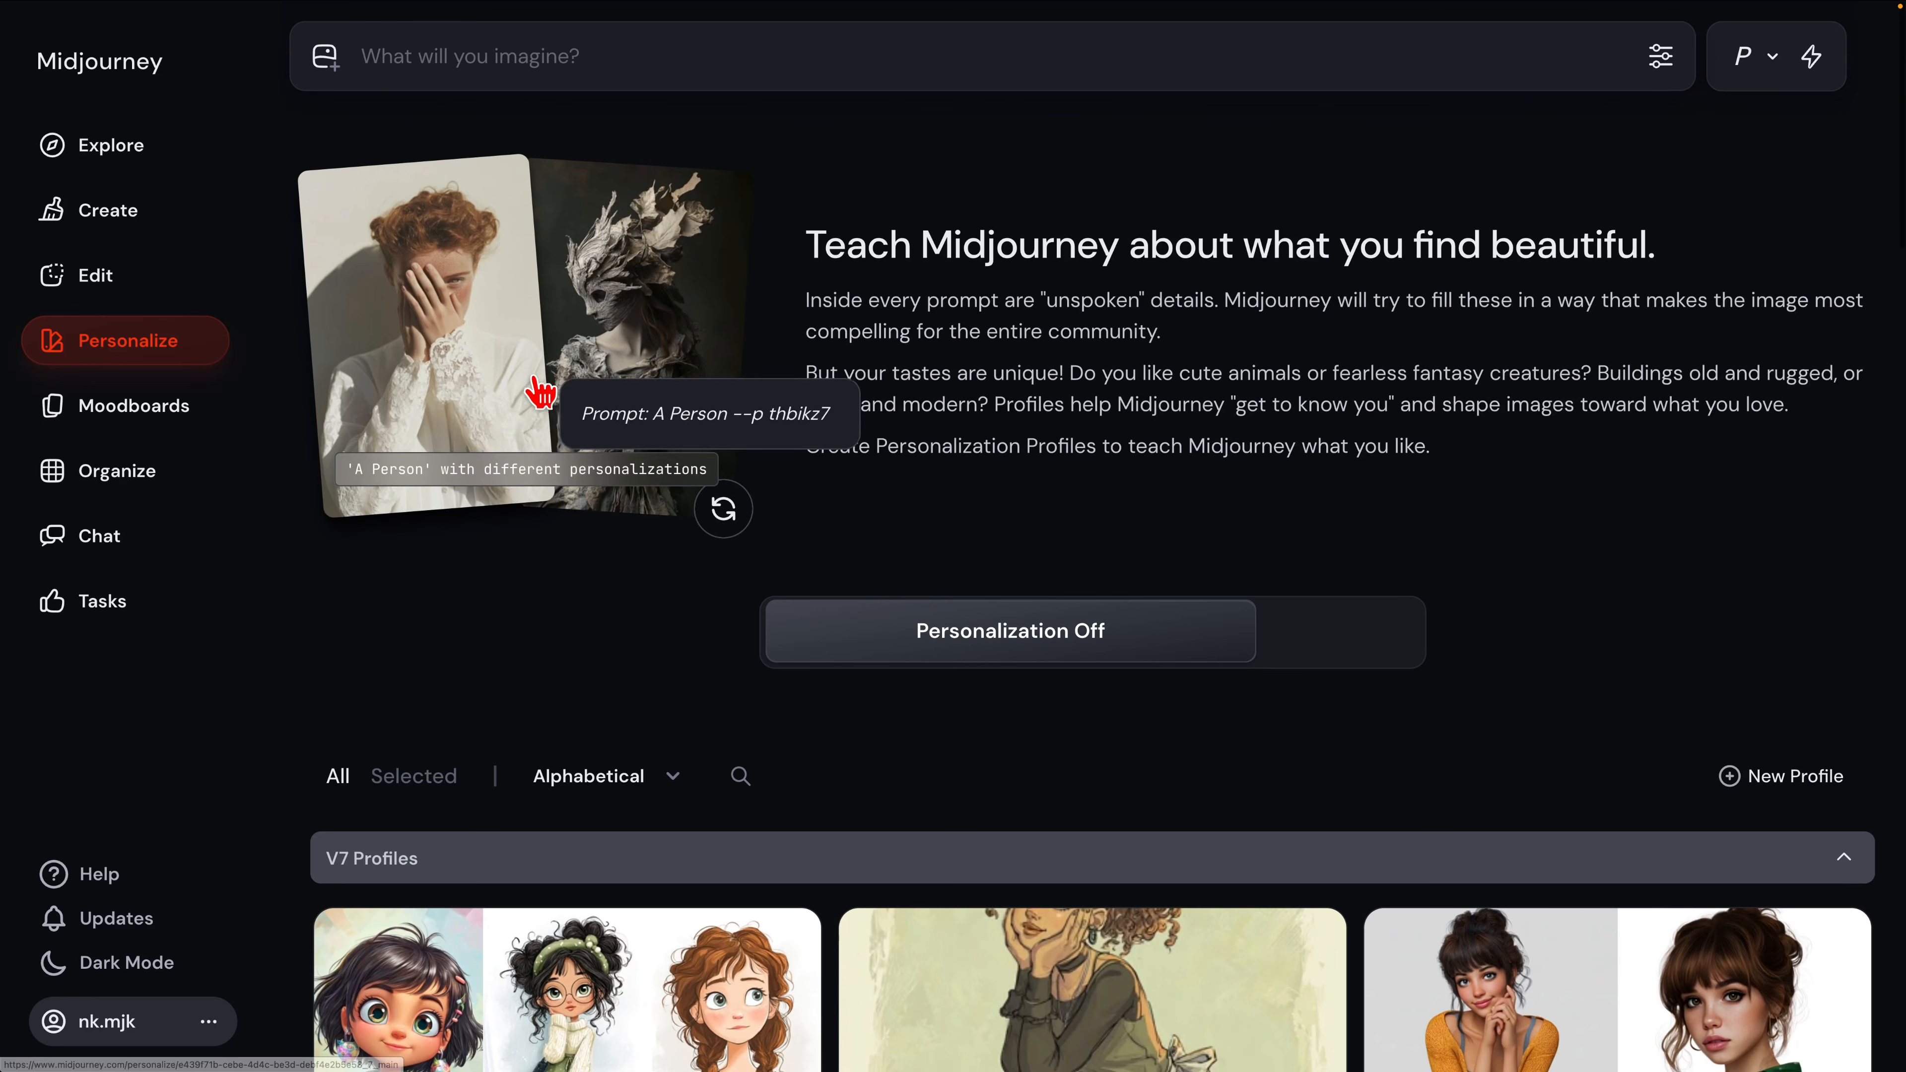
{"action": "scroll", "coordinate": [541, 421], "scroll_direction": "down", "scroll_amount": 5}
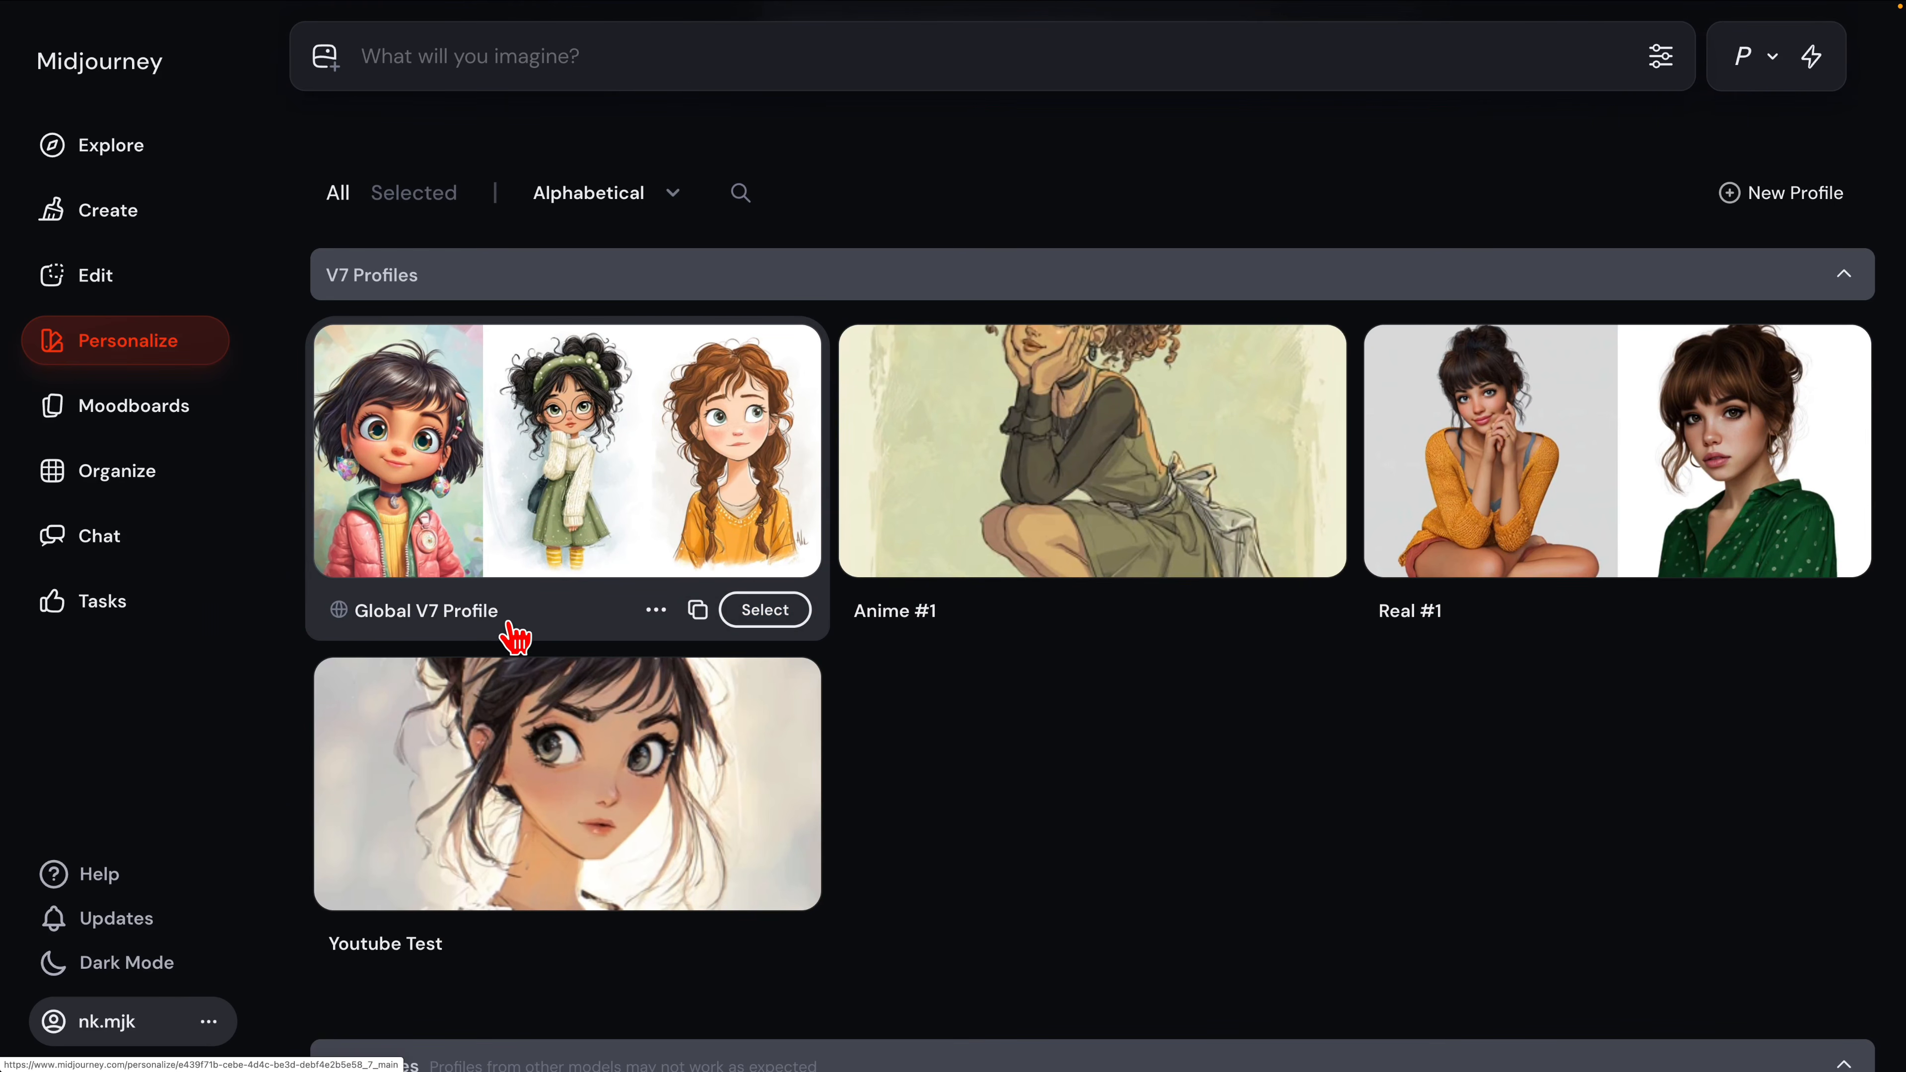
{"action": "left_click", "coordinate": [547, 481]}
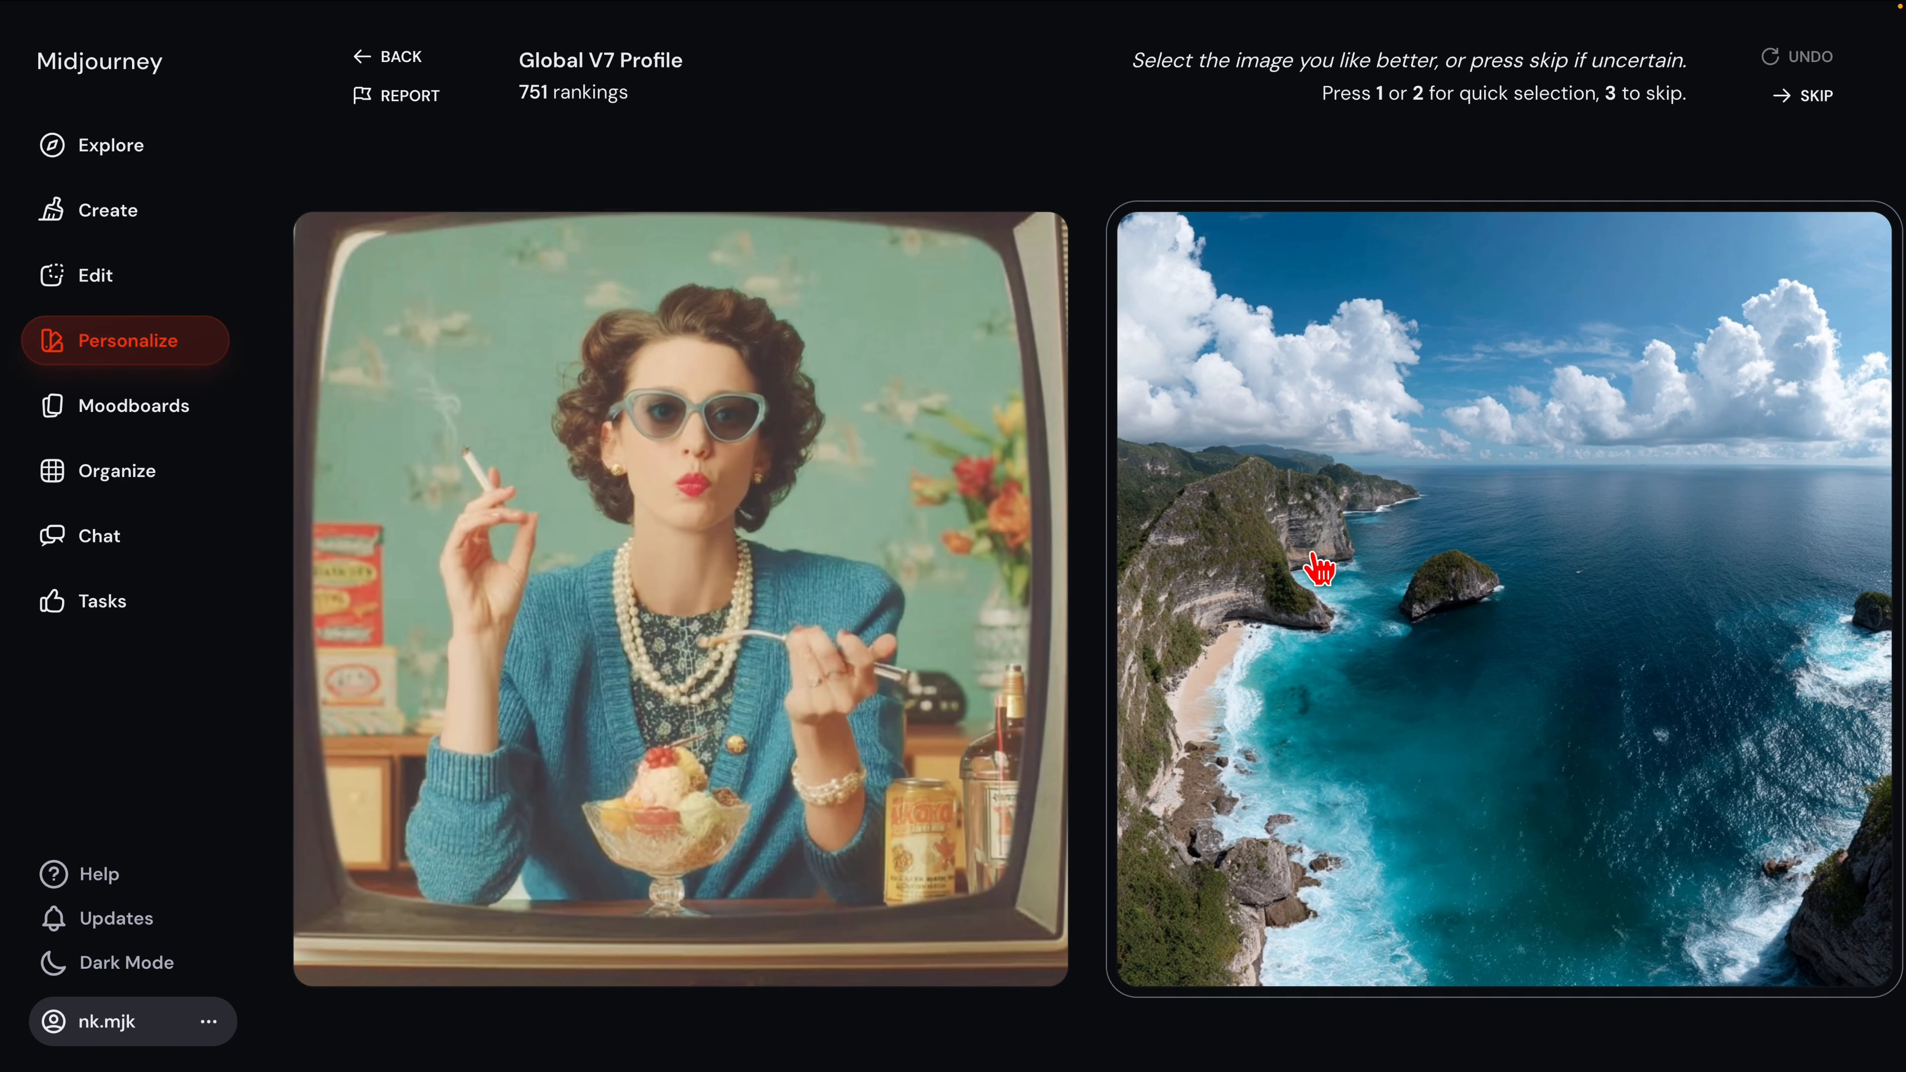
{"action": "left_click", "coordinate": [1319, 502]}
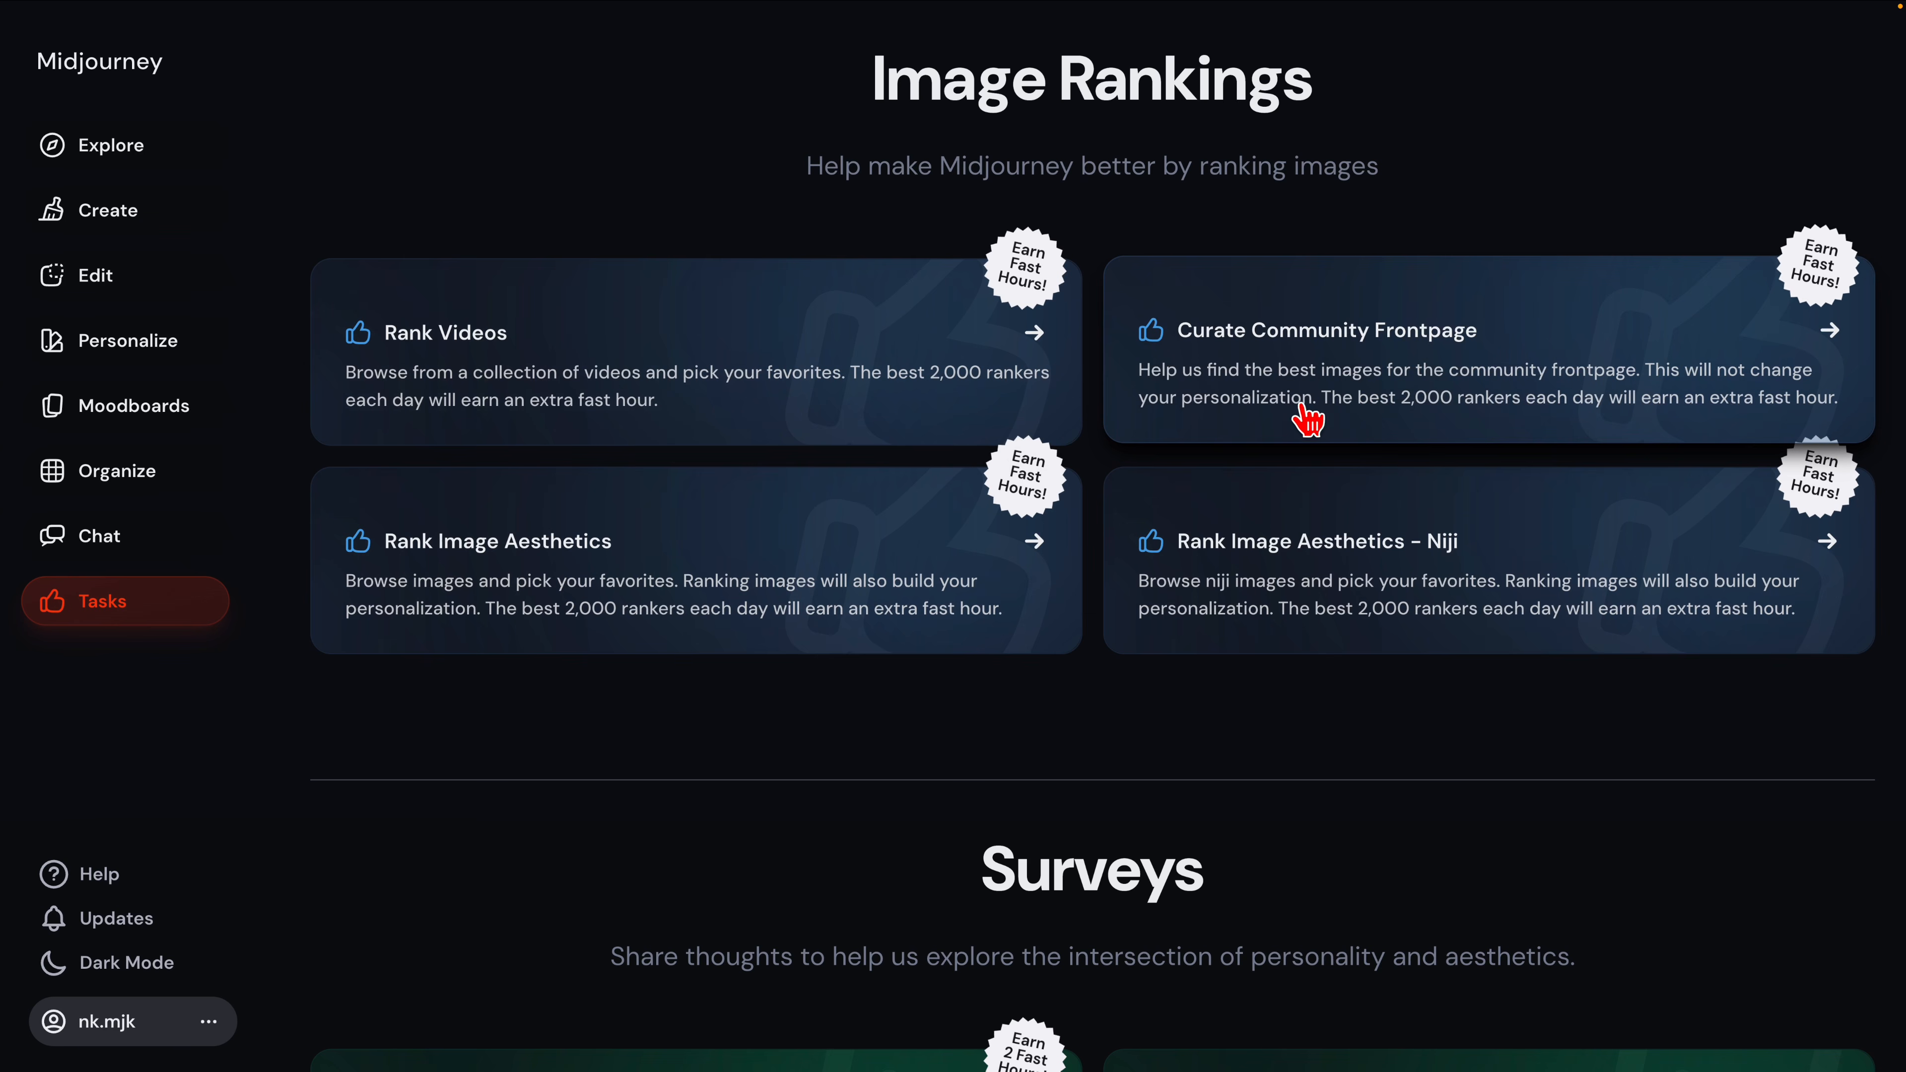
Step: View the consent page of the Multiple Measures of Personality survey, reject it, and return to the Surveys section of Tasks
{"action": "mouse_move", "coordinate": [1004, 288]}
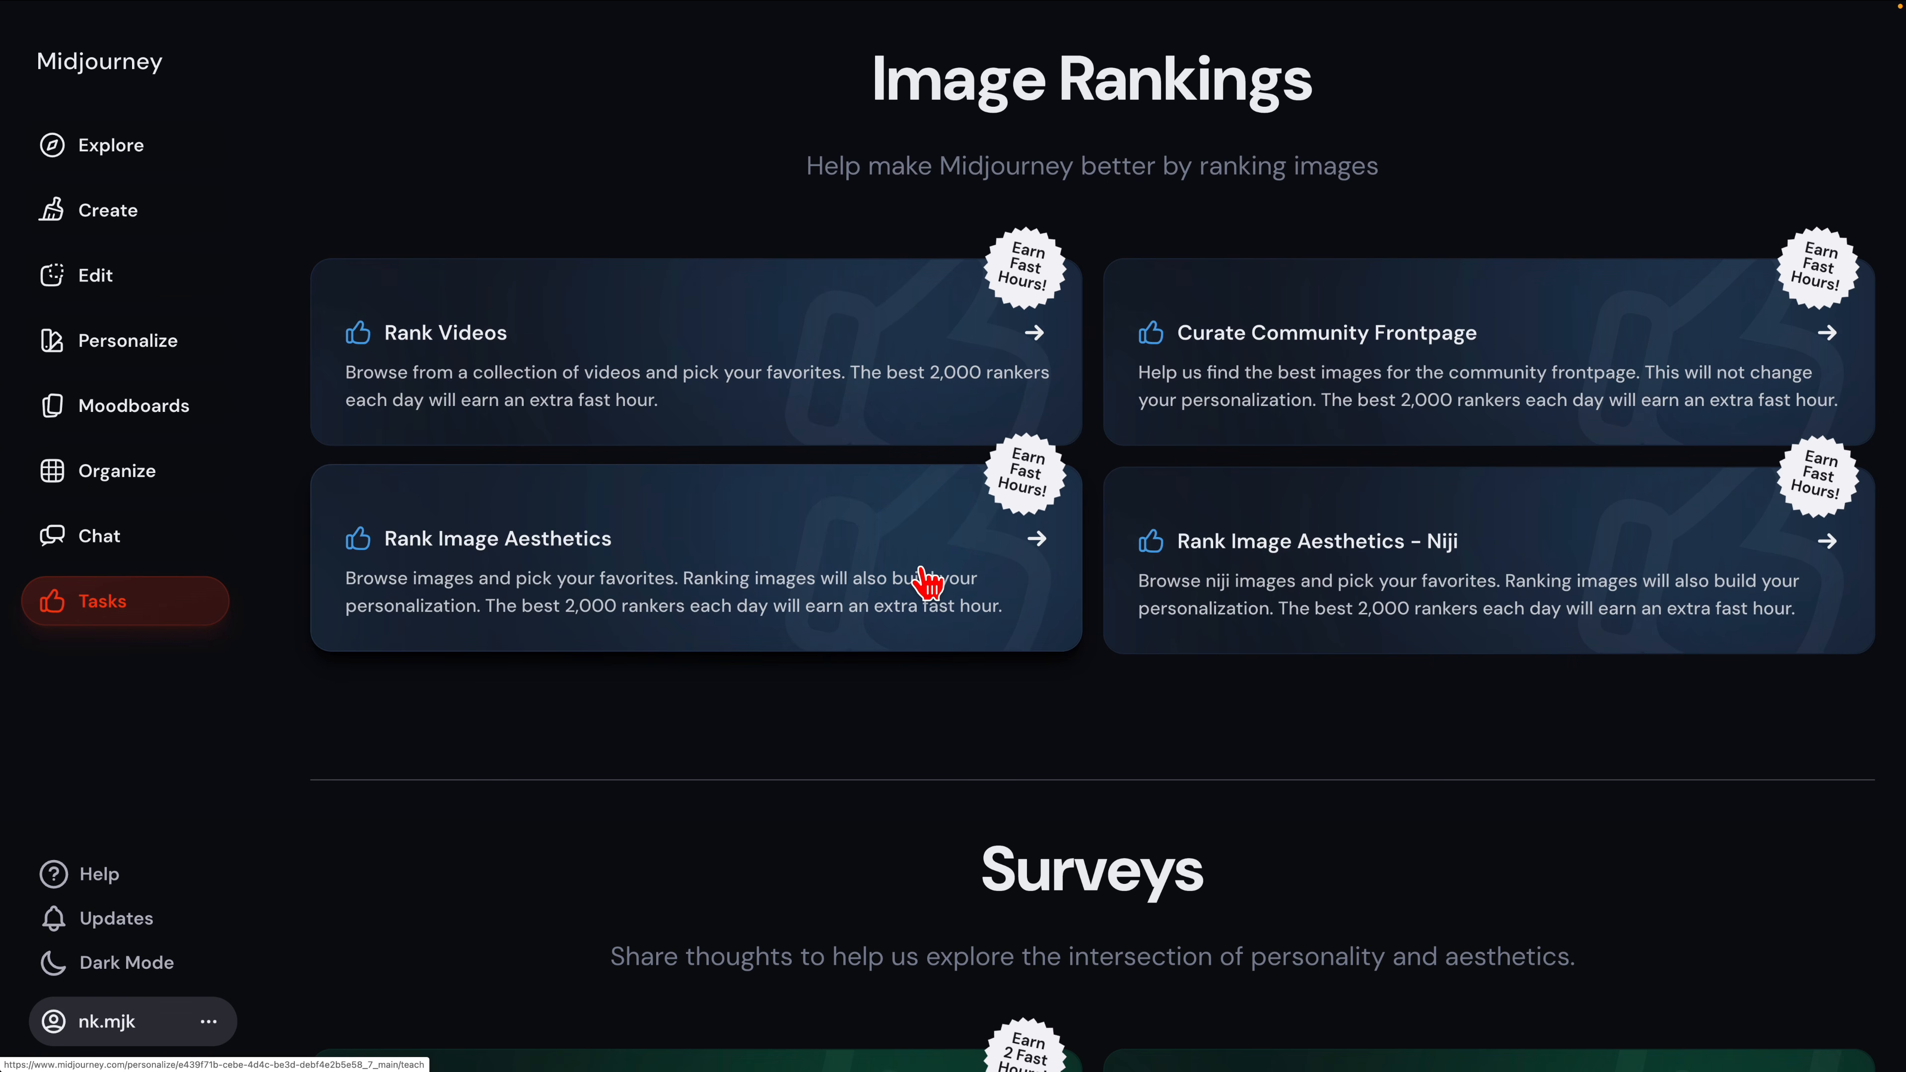
{"action": "scroll", "coordinate": [915, 574], "scroll_direction": "down", "scroll_amount": 5}
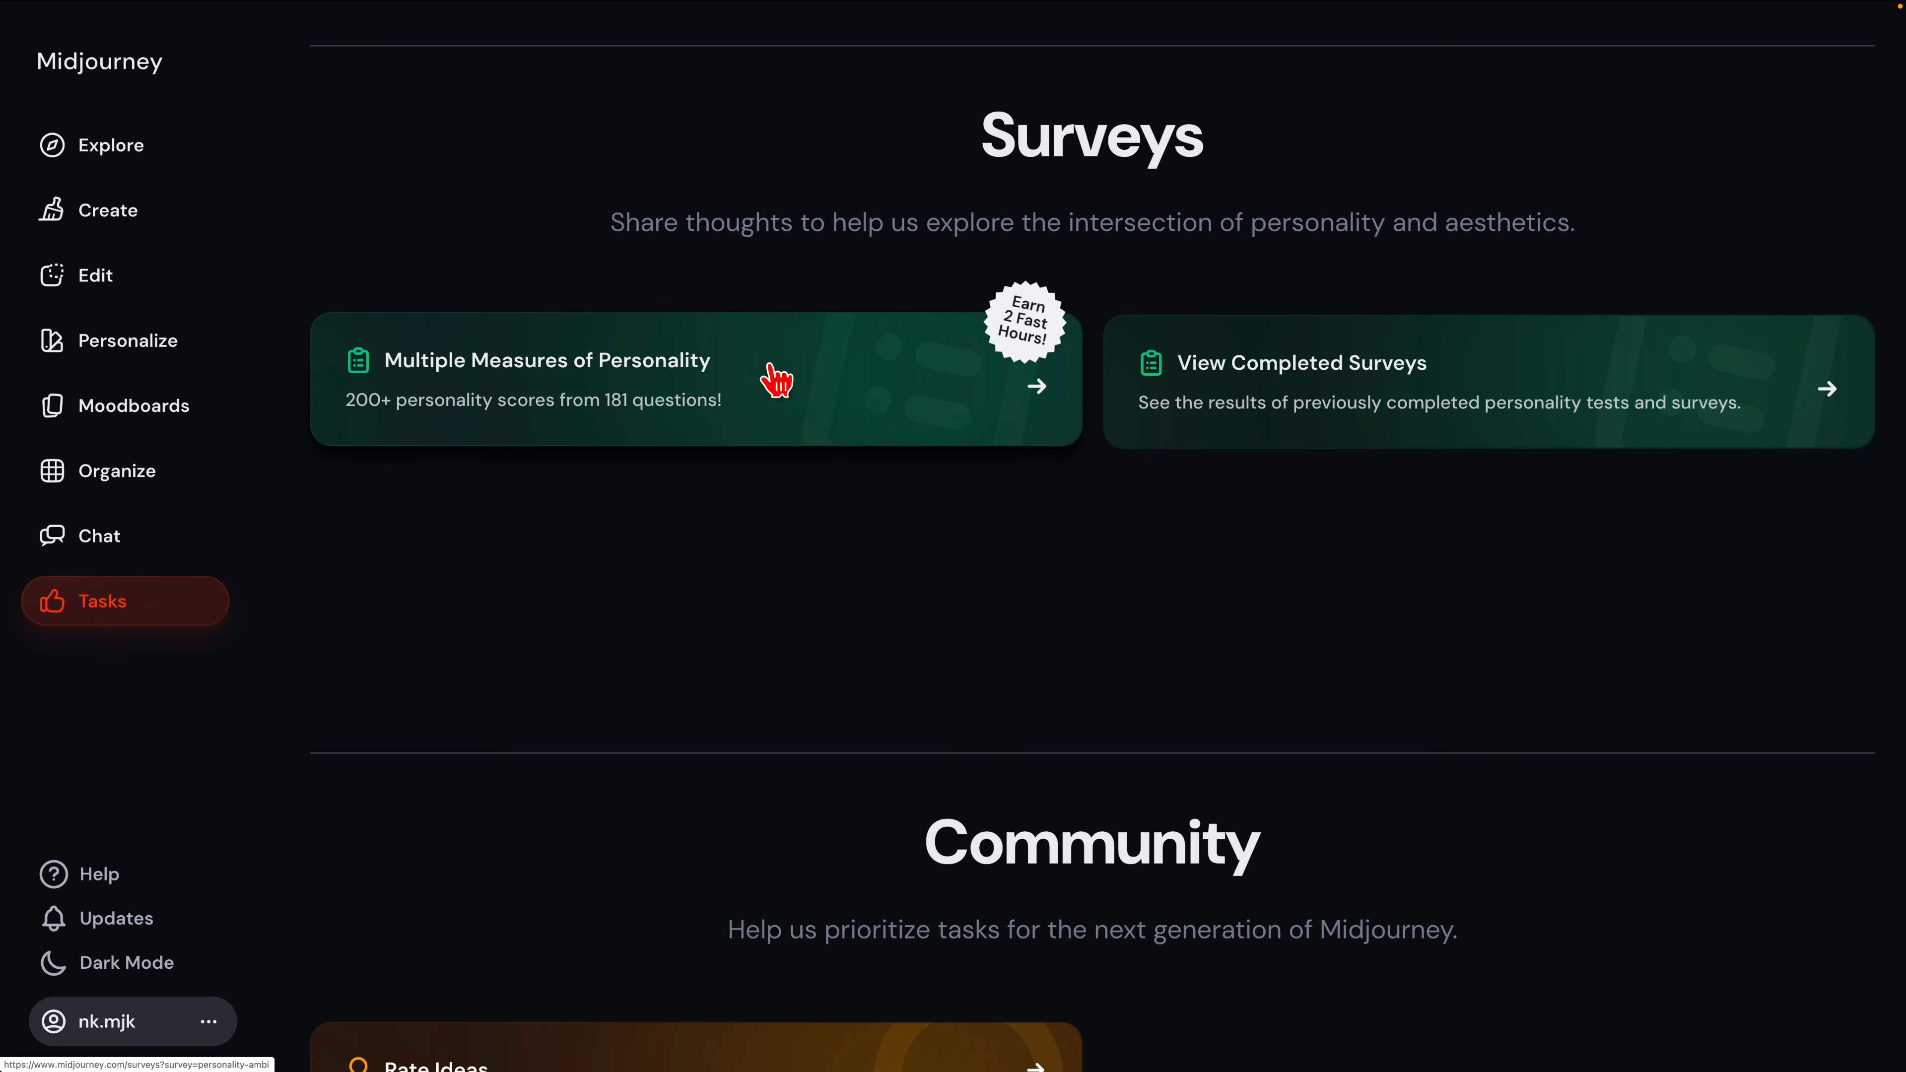
{"action": "left_click", "coordinate": [825, 400]}
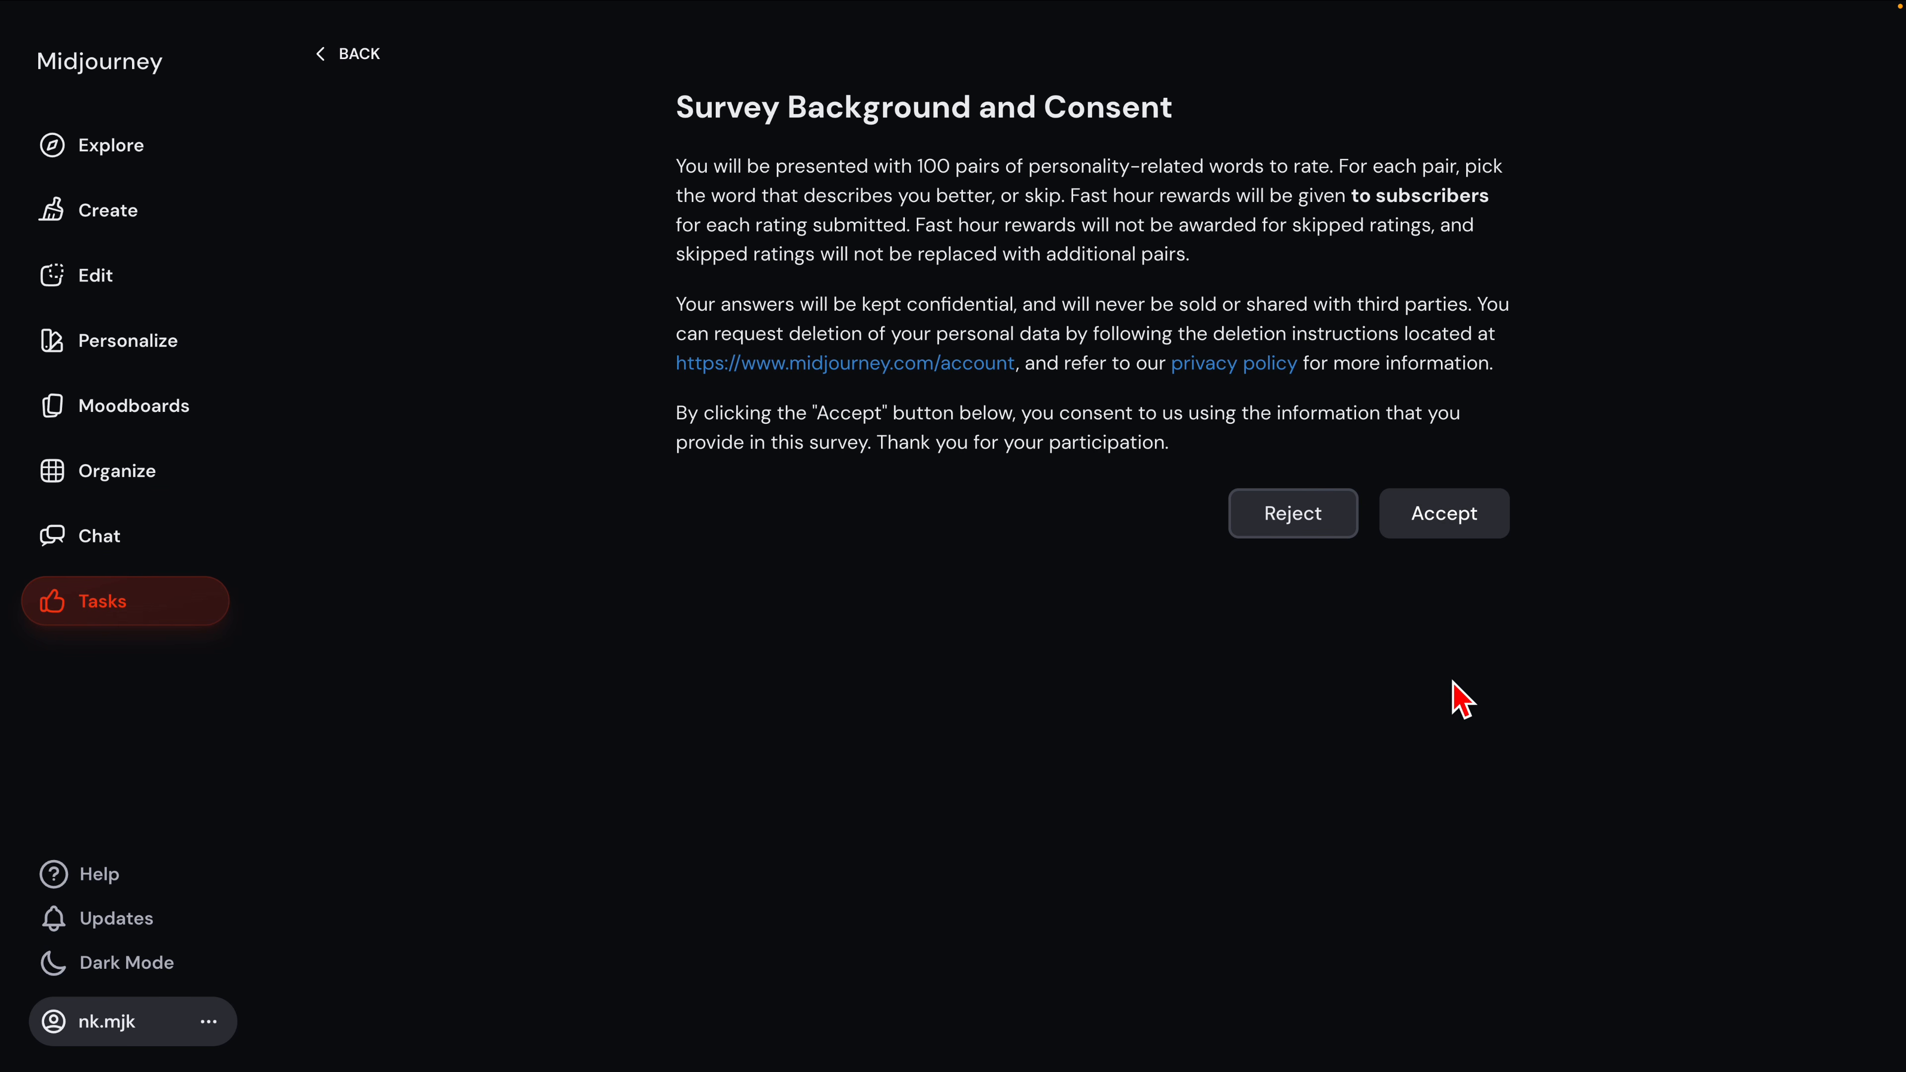
{"action": "left_click", "coordinate": [1294, 514]}
{"action": "scroll", "coordinate": [1126, 570], "scroll_direction": "down", "scroll_amount": 5}
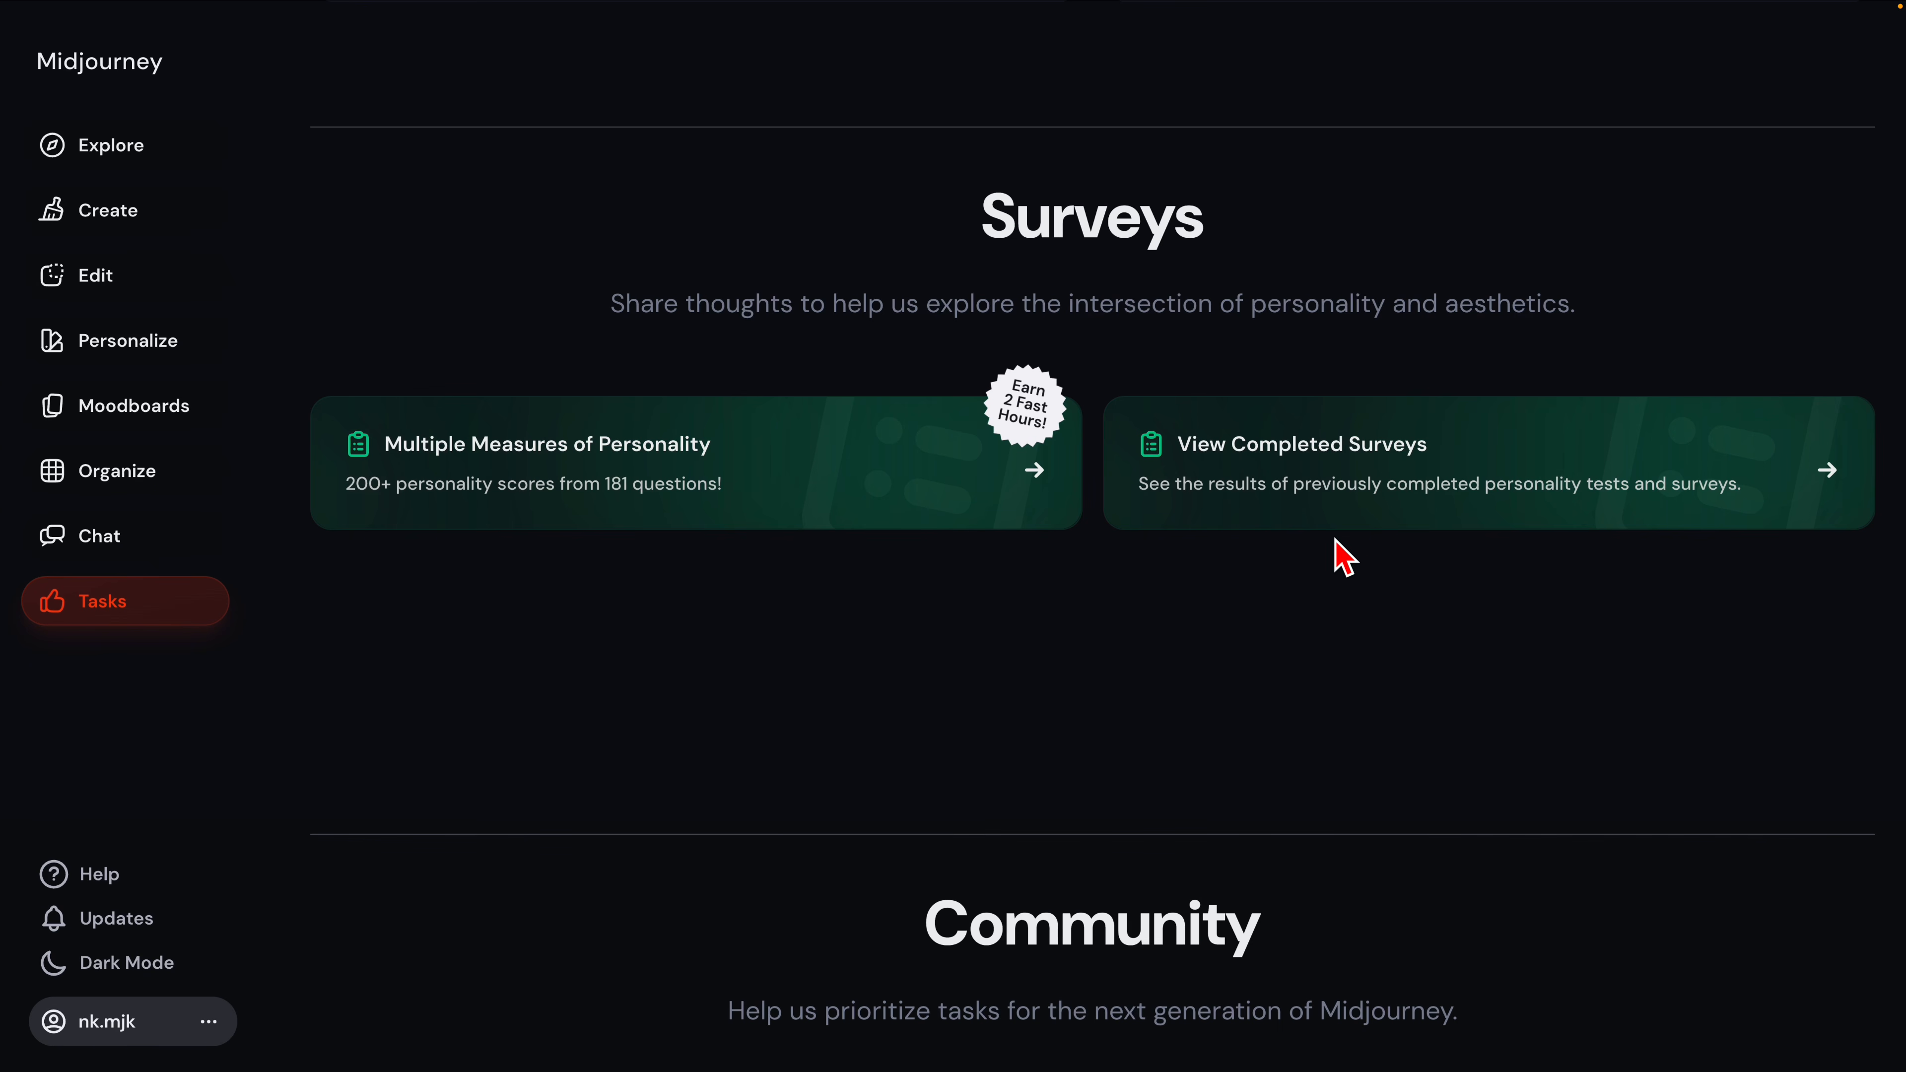
Step: View the completed survey results for Personal Values and Beliefs, read through the Beliefs scores, and return to the Tasks page
{"action": "left_click", "coordinate": [1325, 518]}
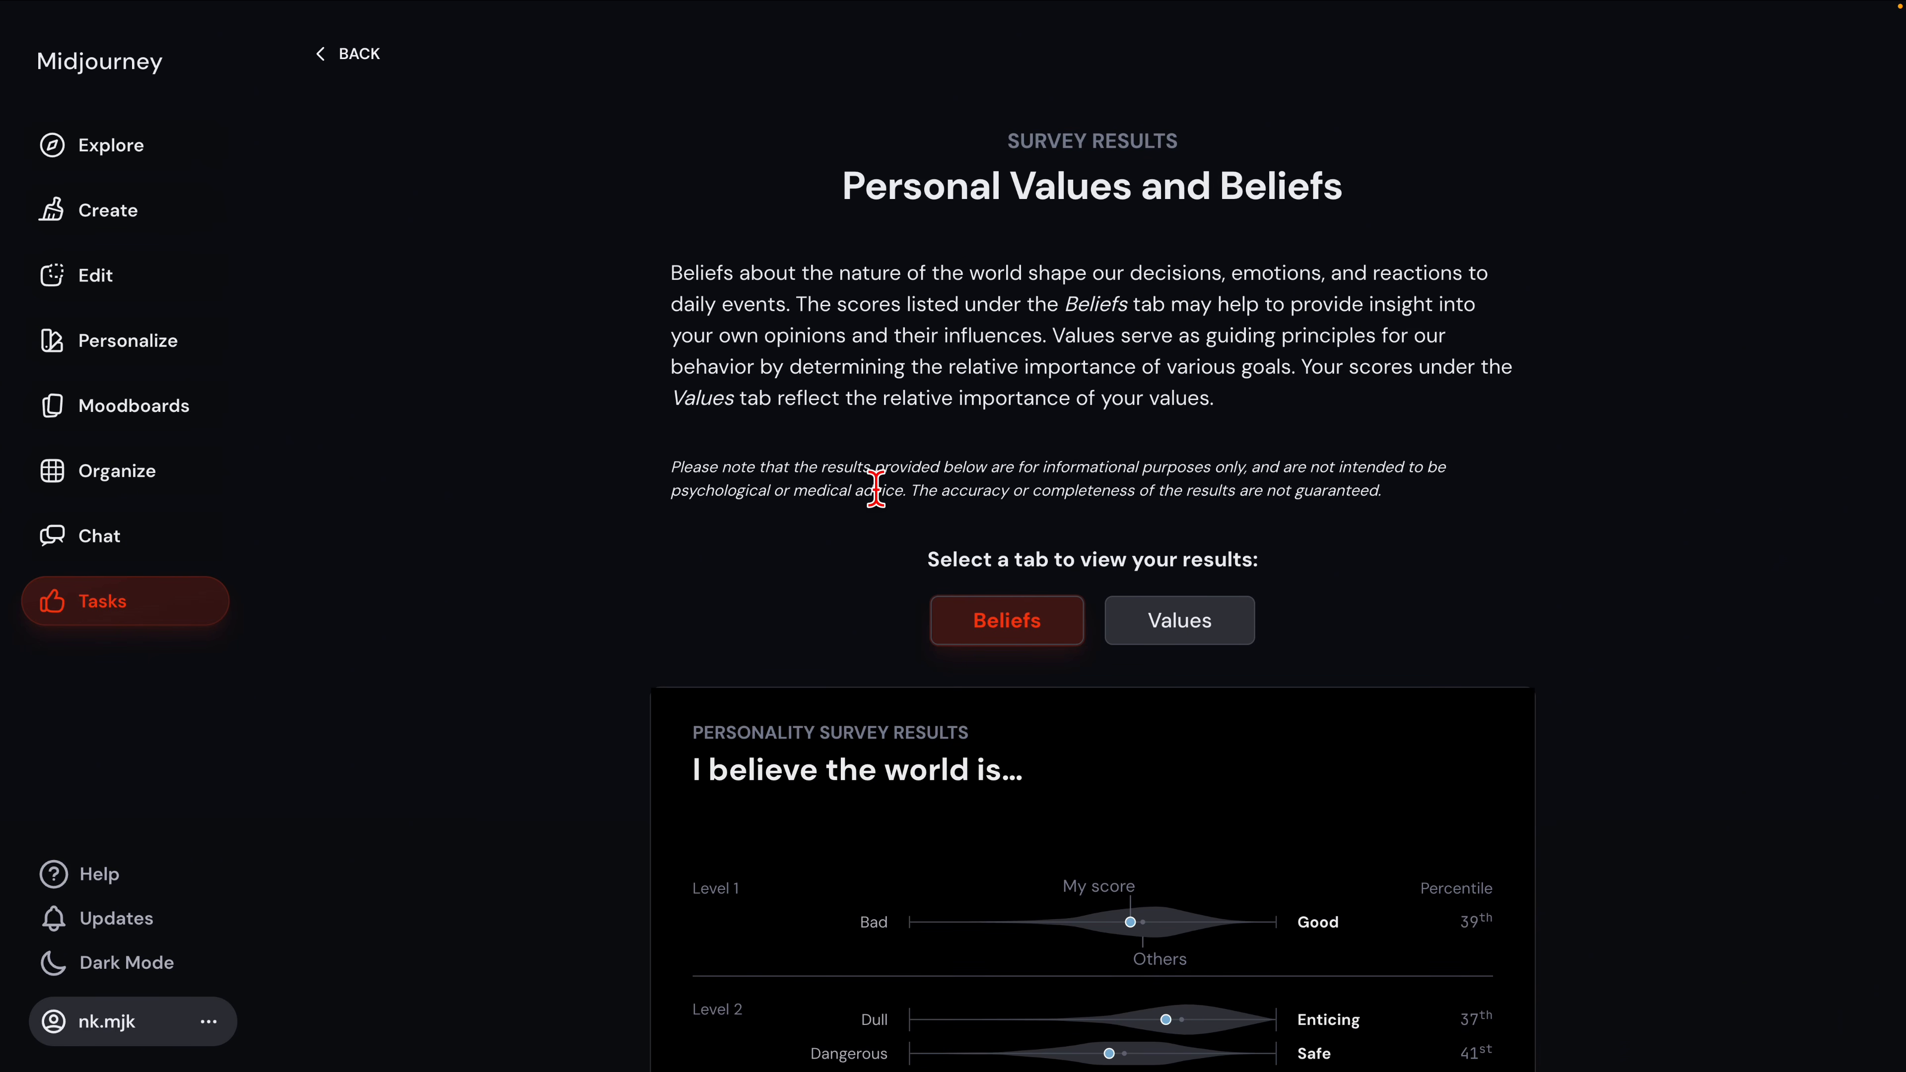
{"action": "scroll", "coordinate": [881, 485], "scroll_direction": "down", "scroll_amount": 15}
{"action": "scroll", "coordinate": [877, 488], "scroll_direction": "down", "scroll_amount": 20}
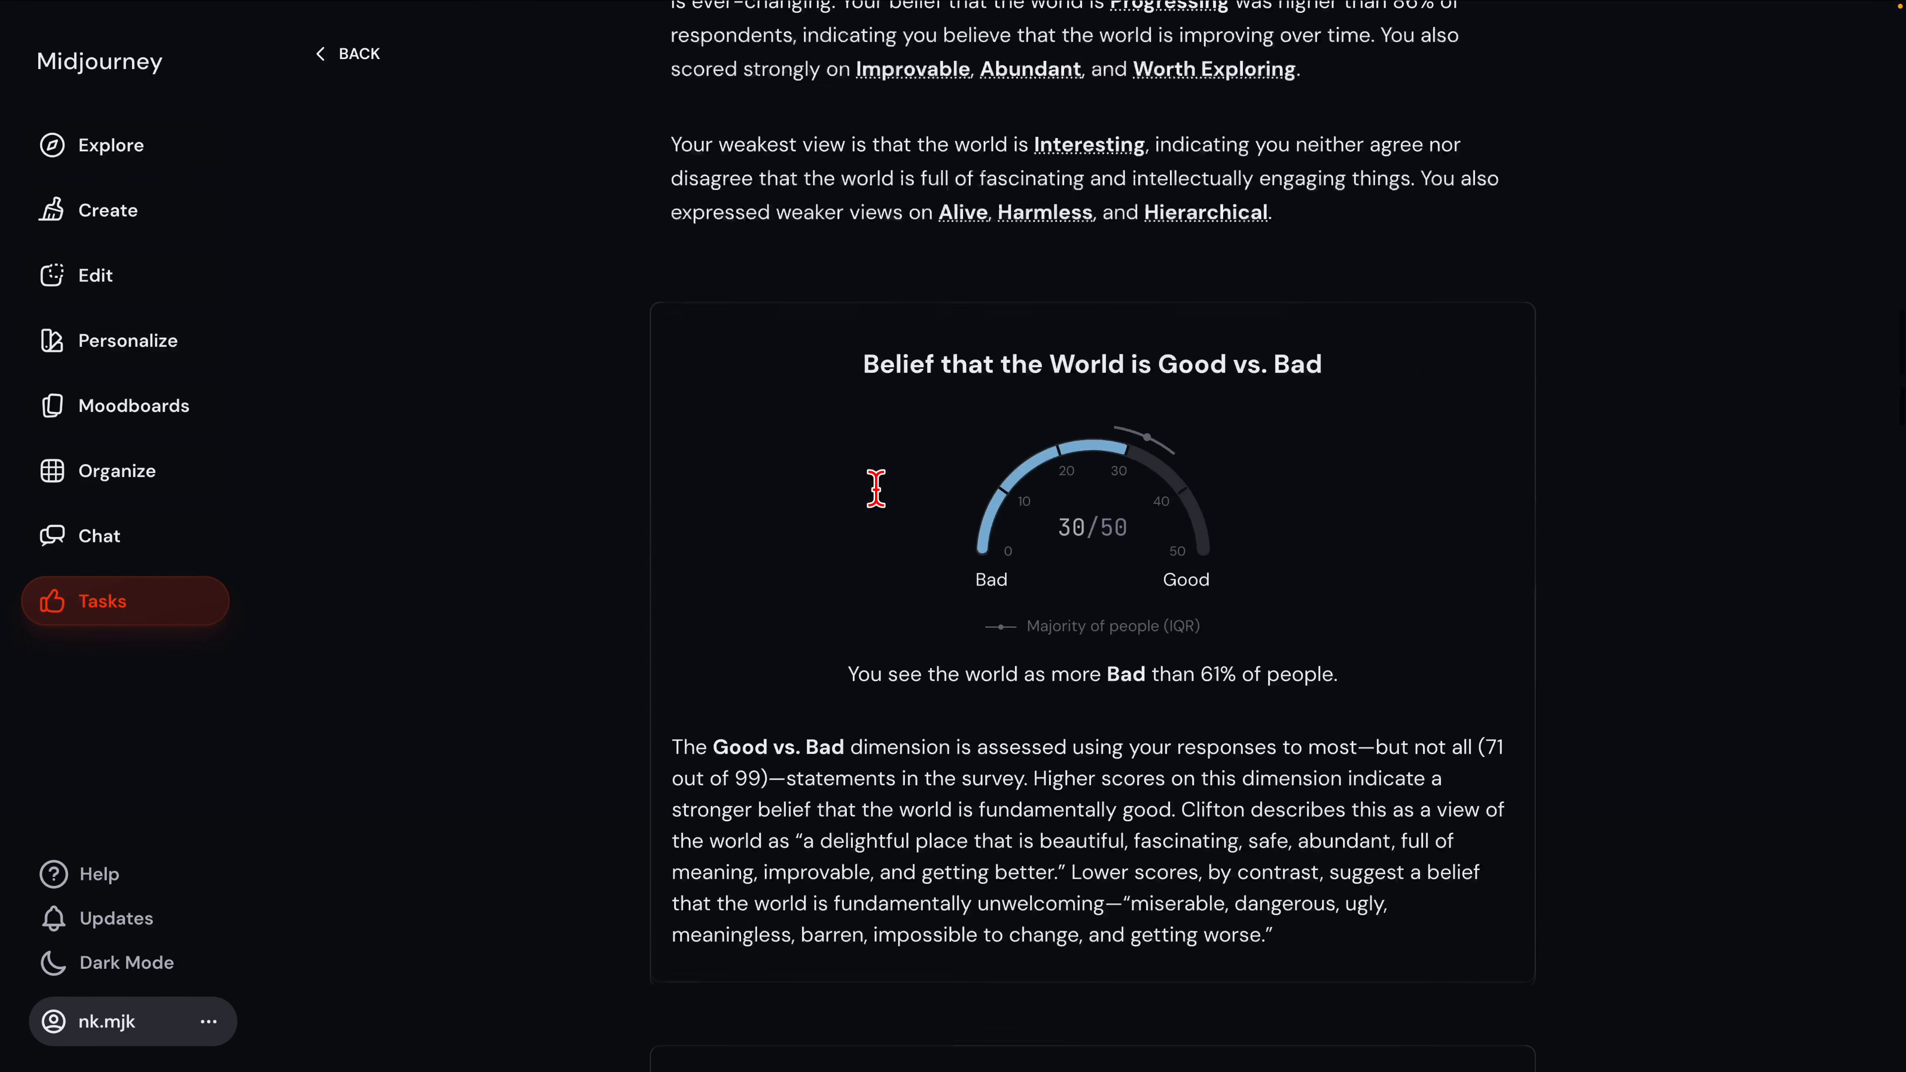
{"action": "scroll", "coordinate": [888, 510], "scroll_direction": "down", "scroll_amount": 20}
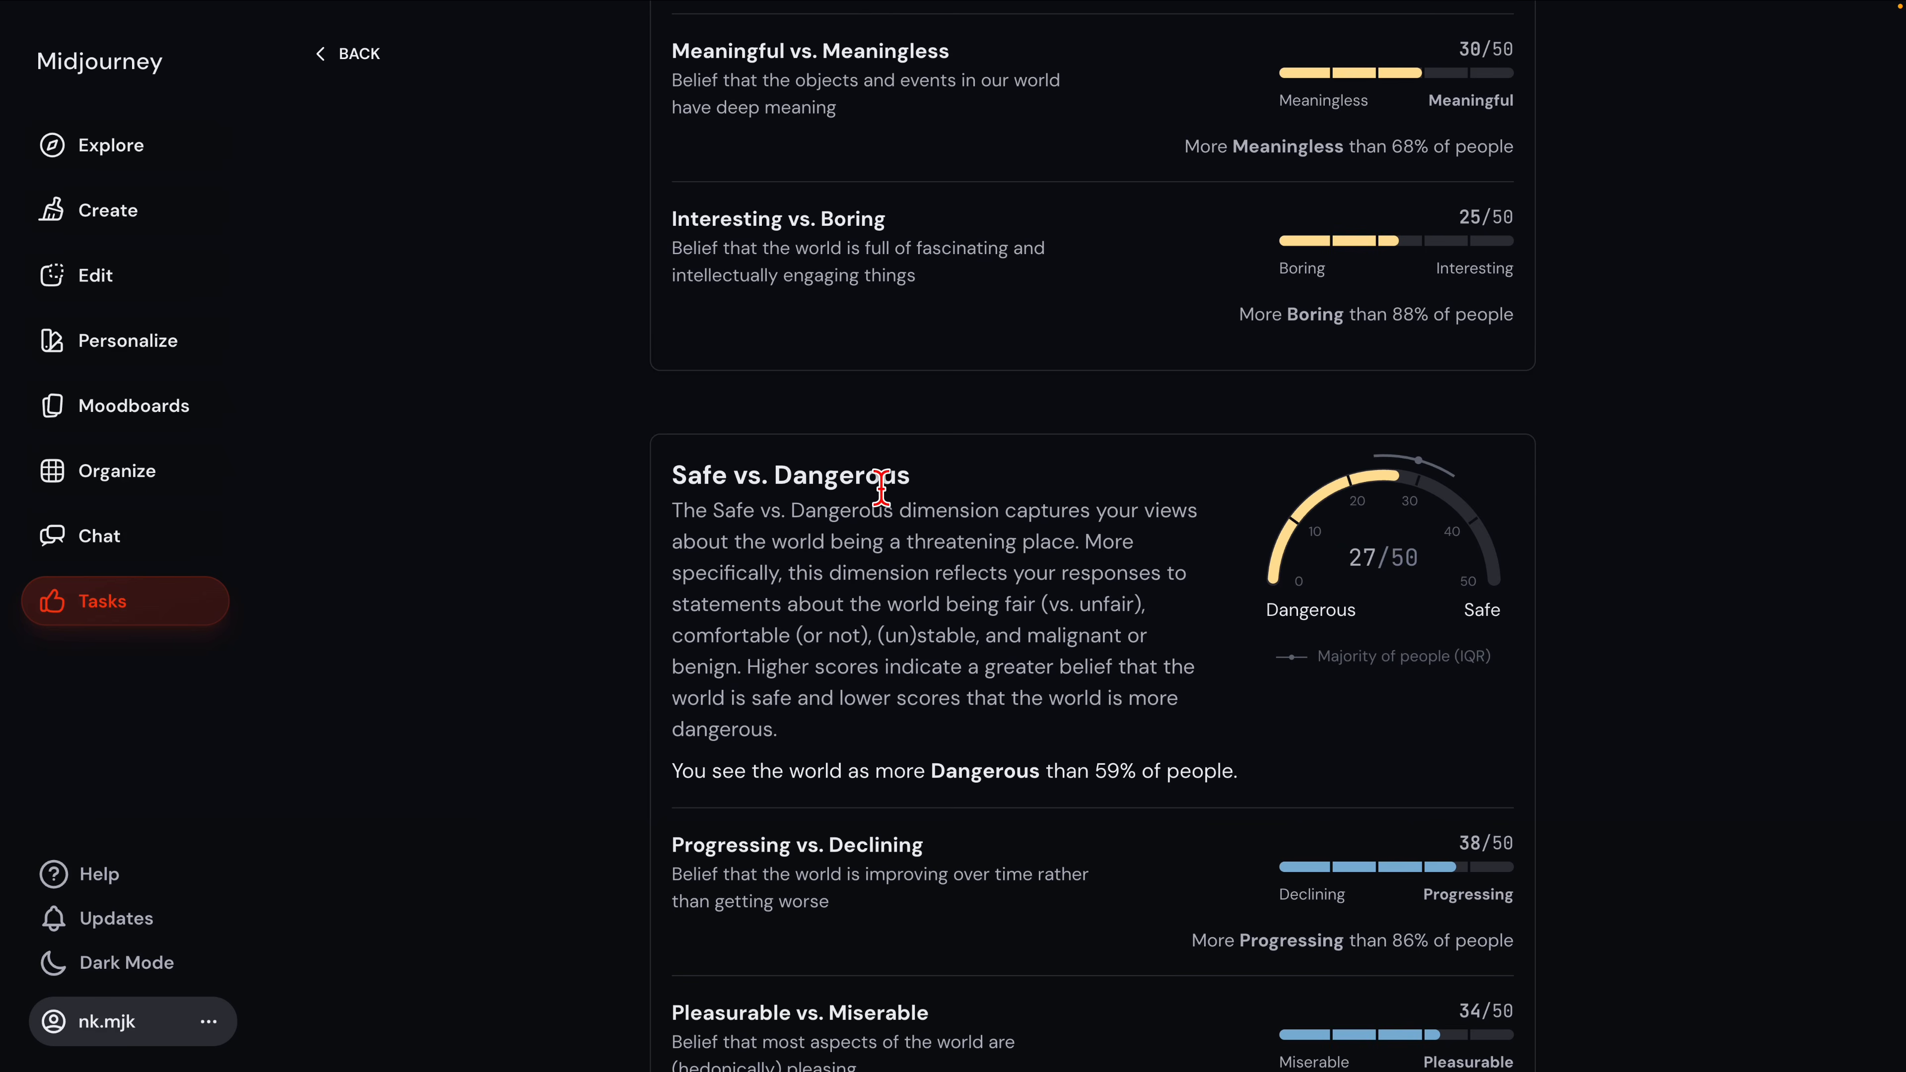
{"action": "left_click", "coordinate": [355, 58]}
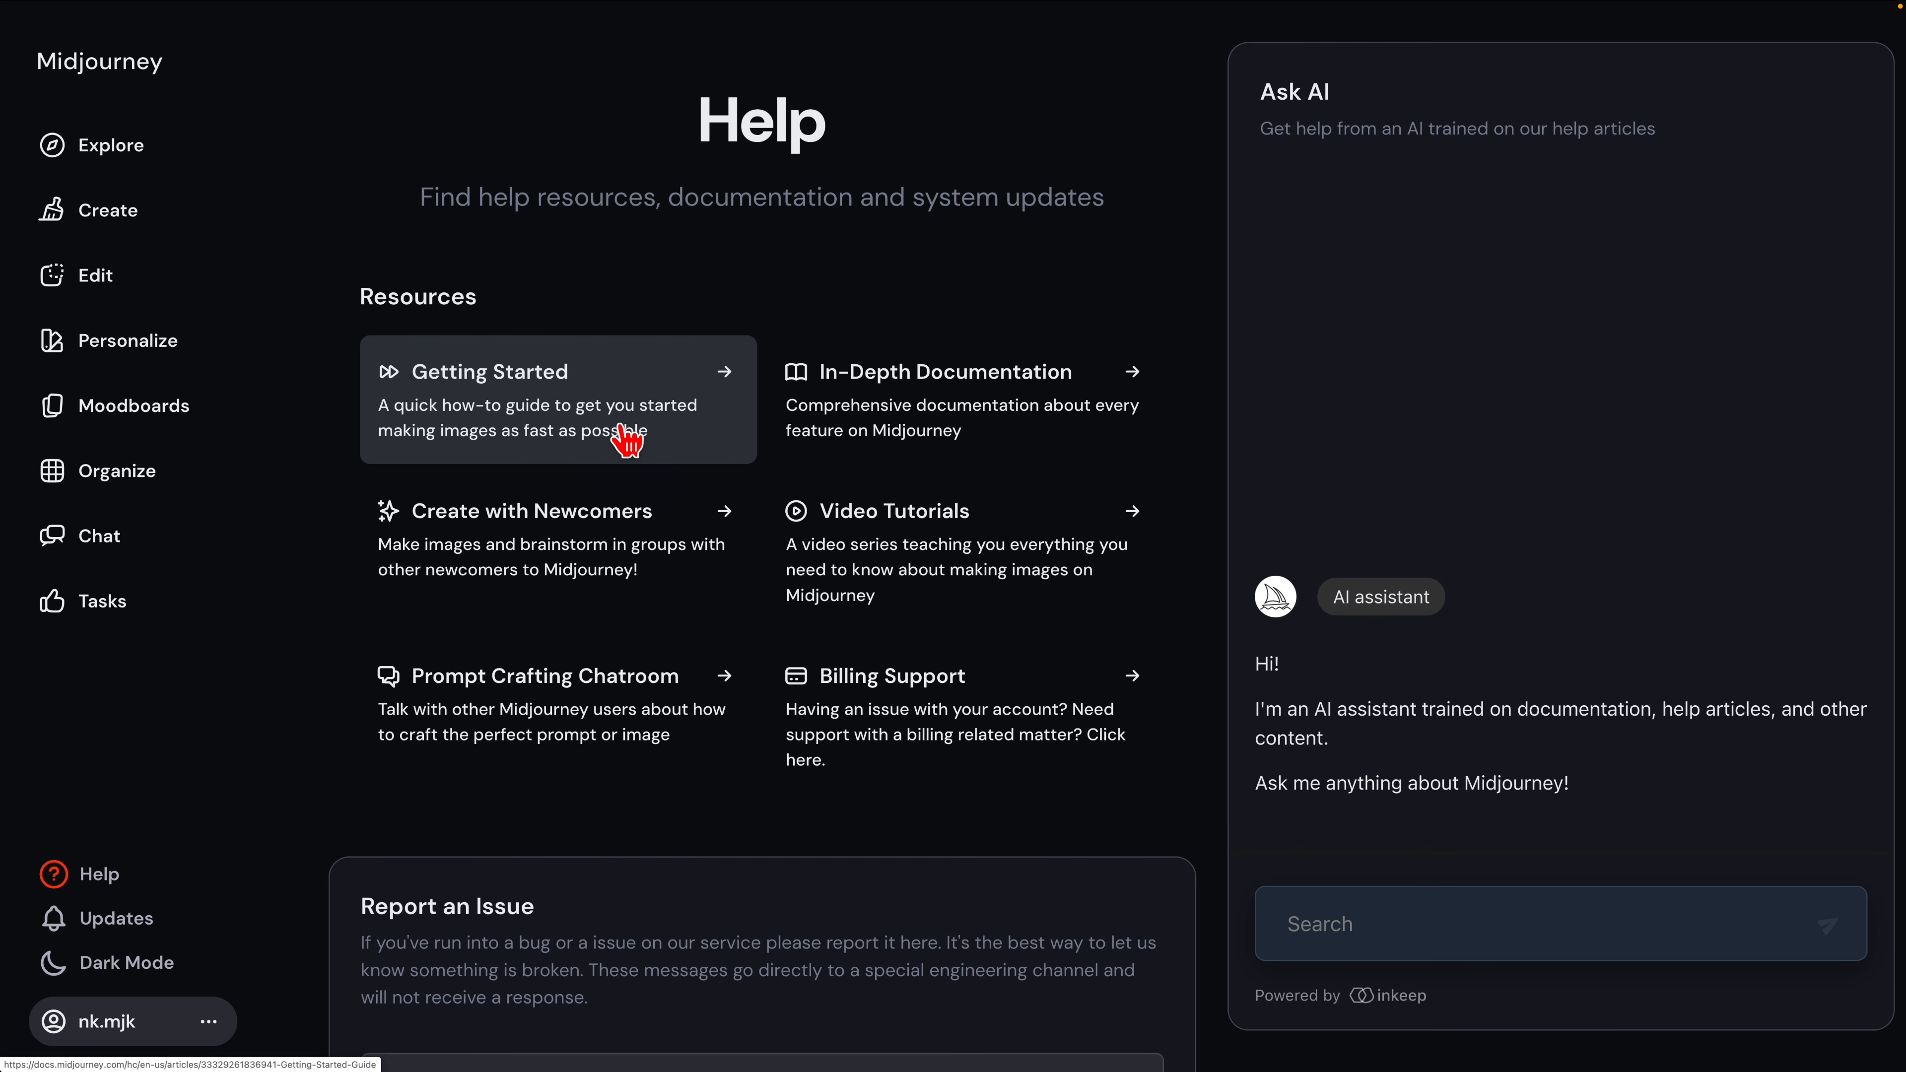
Step: Explore the Help page: view the Getting Started guide and Video Tutorials, the Report an Issue form, and the Server Status dashboard
{"action": "left_click", "coordinate": [626, 439]}
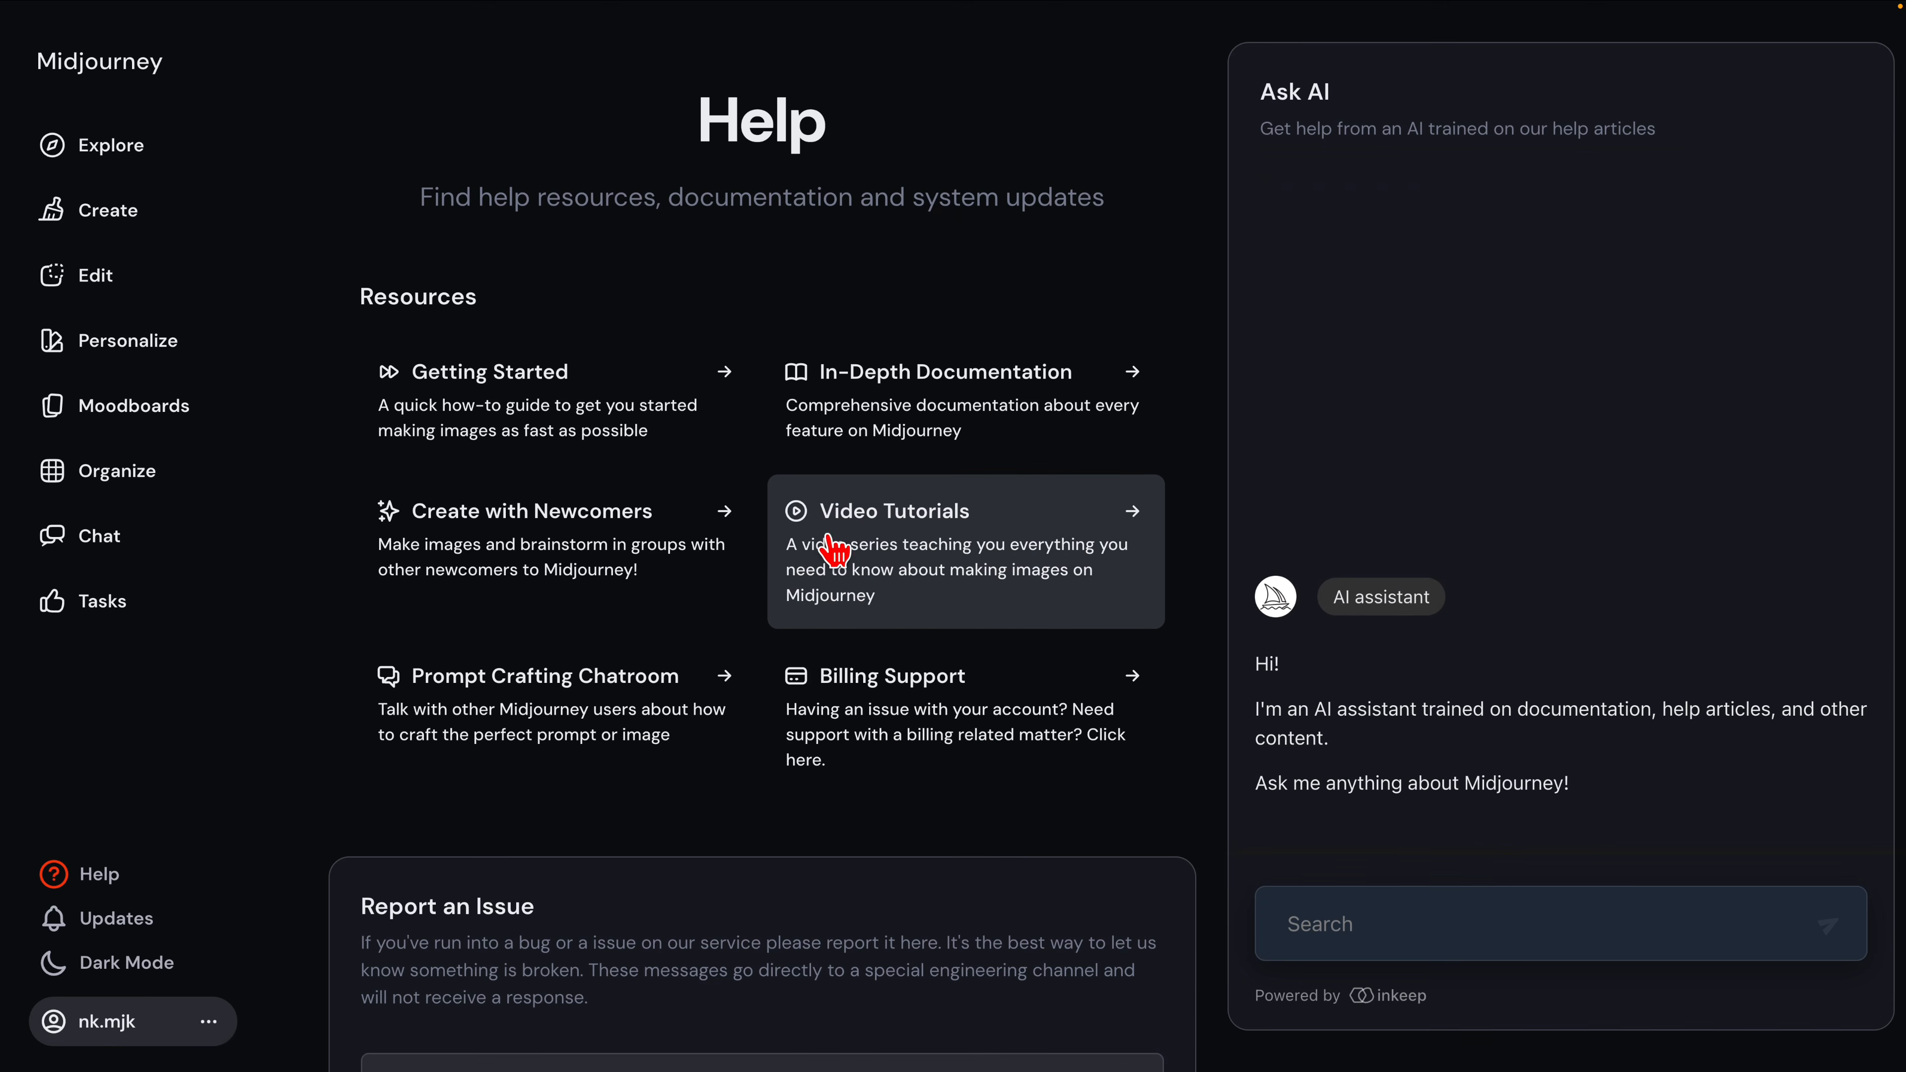
{"action": "left_click", "coordinate": [949, 587]}
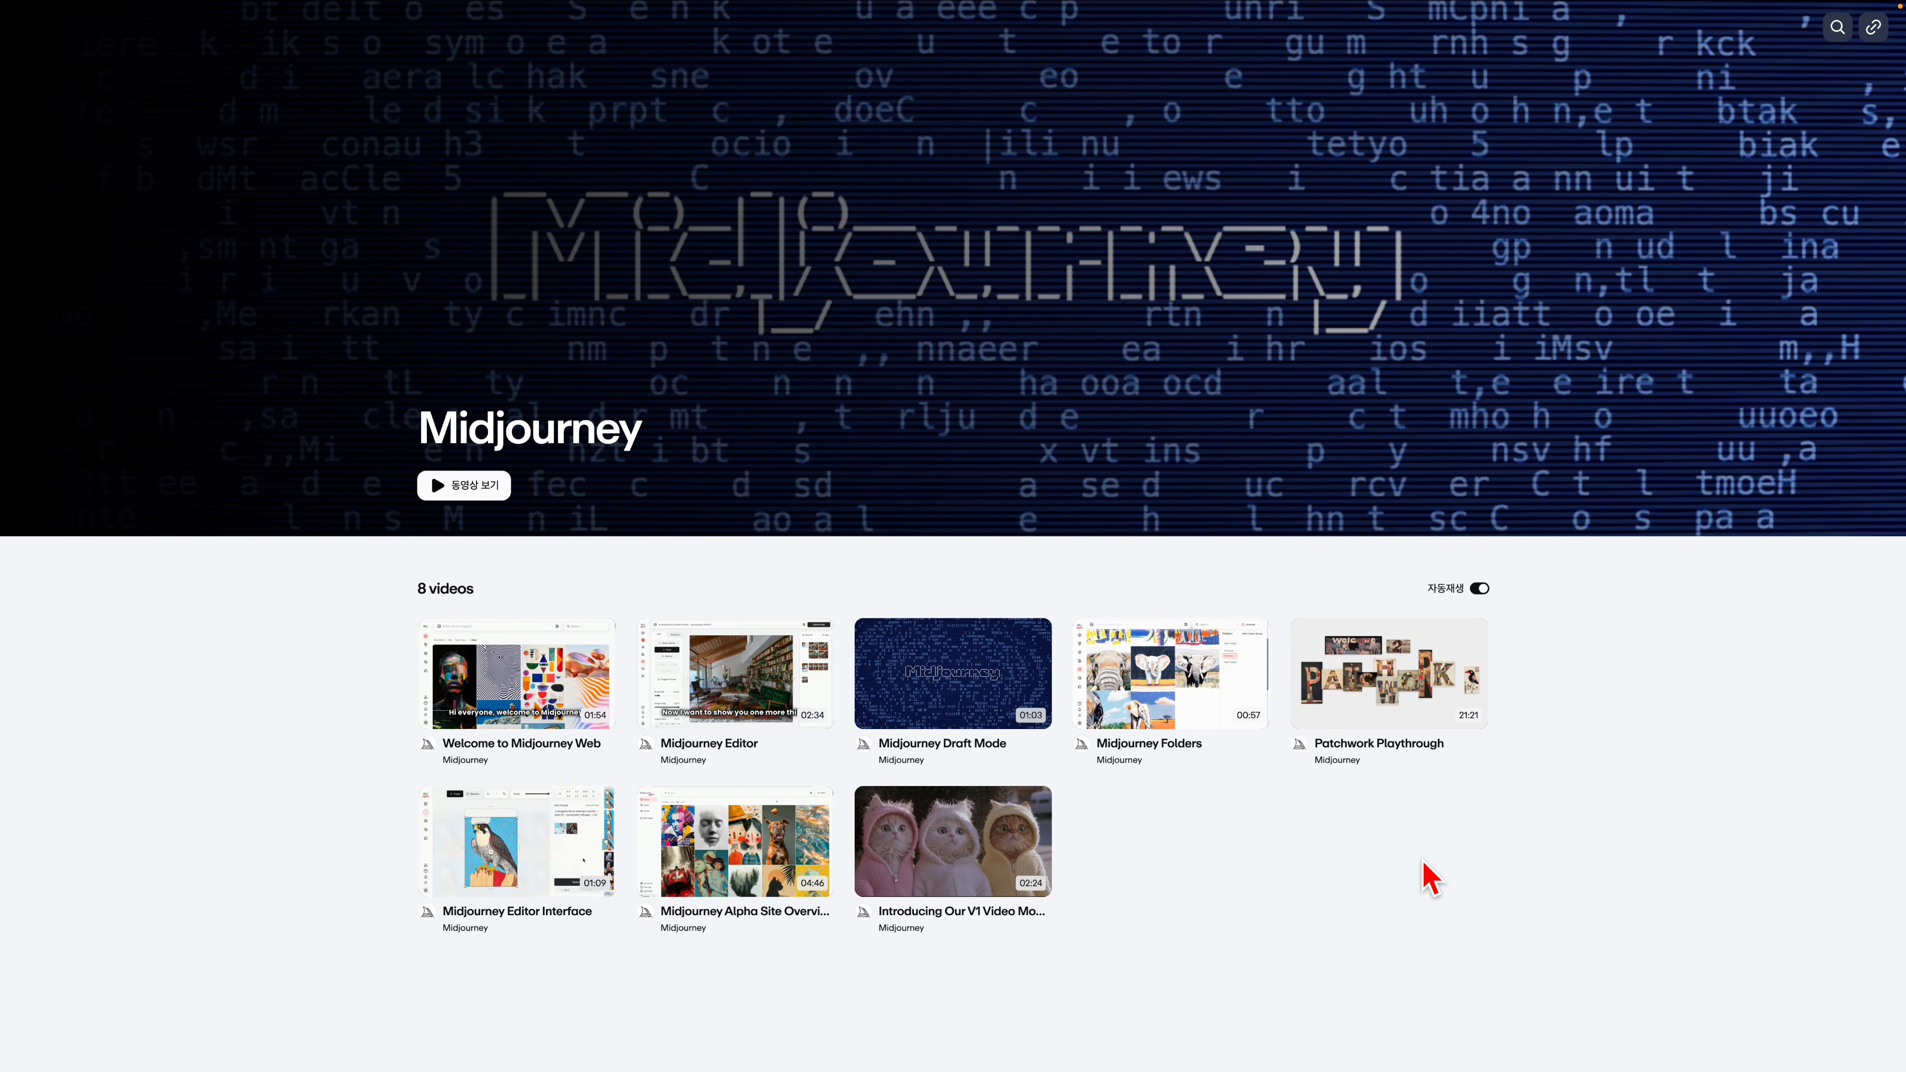
{"action": "left_click_drag", "start_coordinate": [1425, 882], "coordinate": [342, 620]}
{"action": "left_click", "coordinate": [334, 627]}
{"action": "left_click_drag", "start_coordinate": [480, 597], "coordinate": [388, 602]}
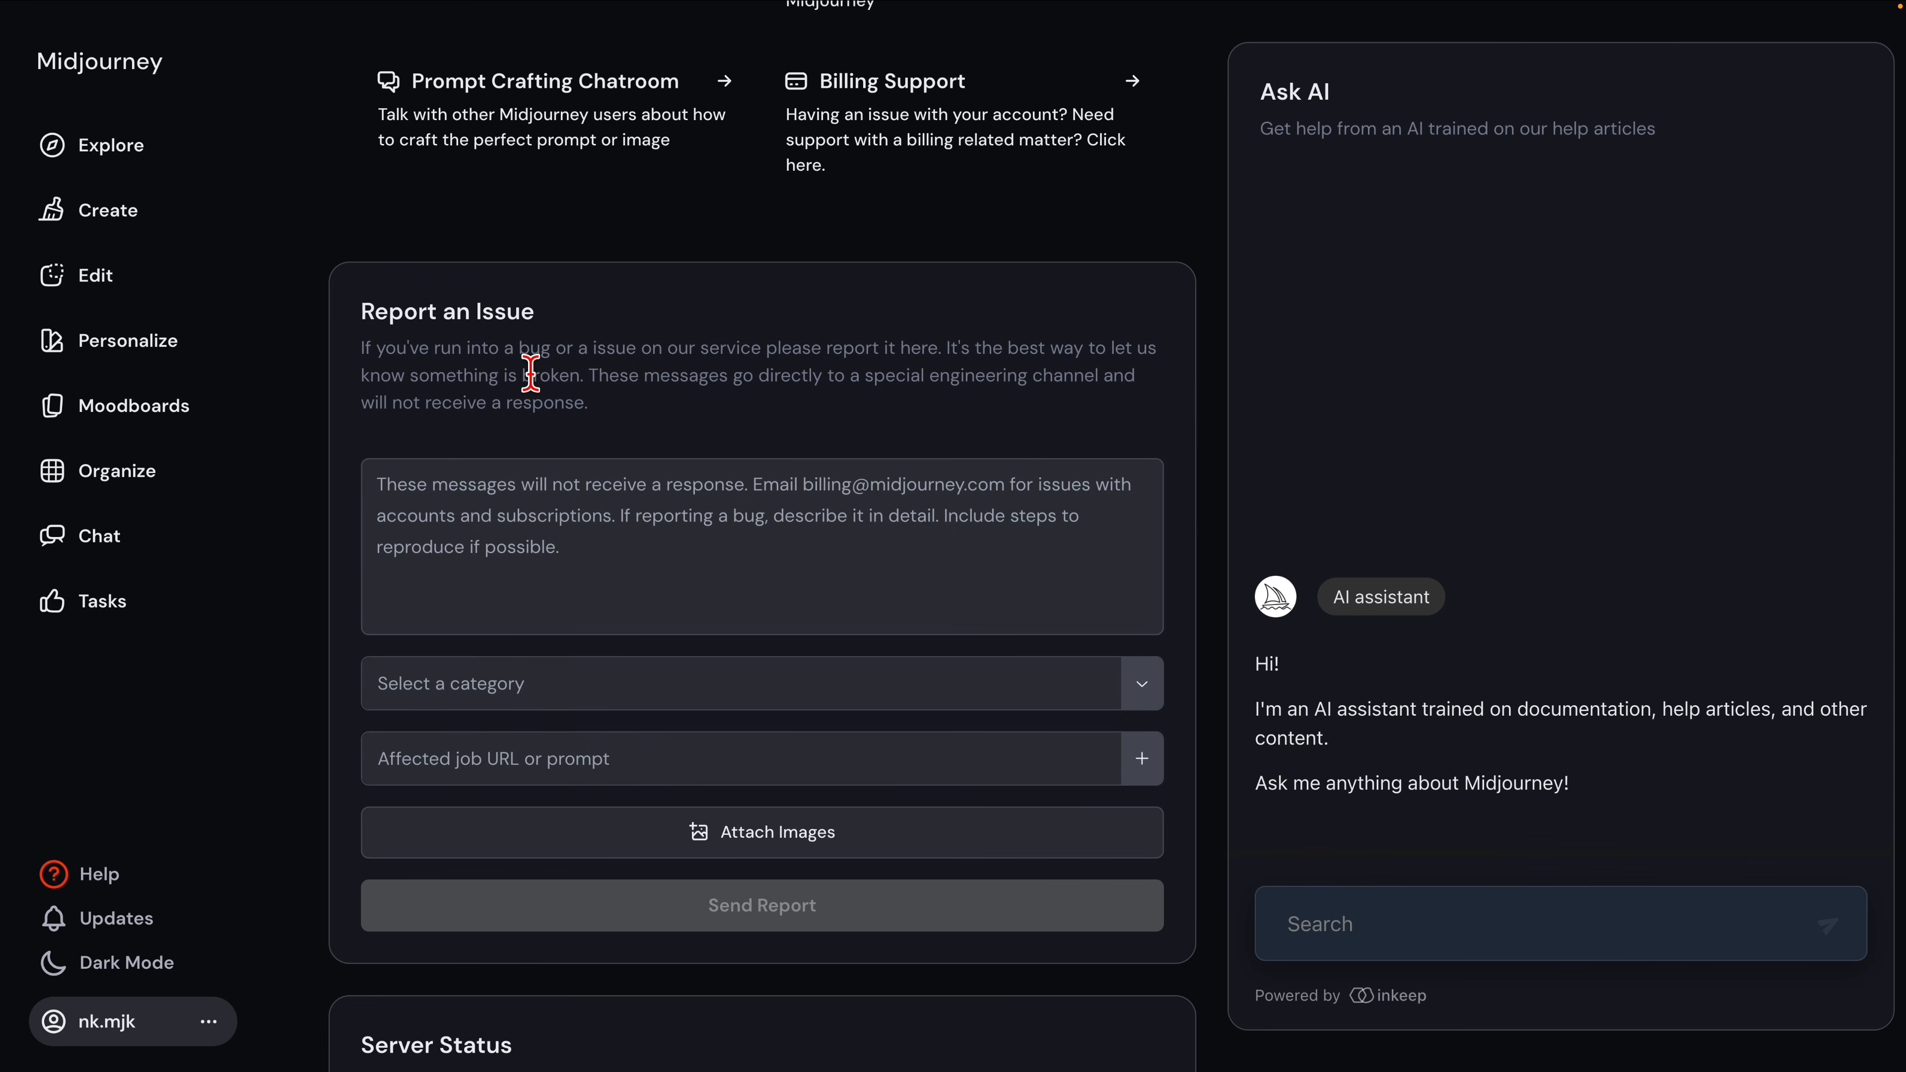
{"action": "left_click", "coordinate": [600, 556]}
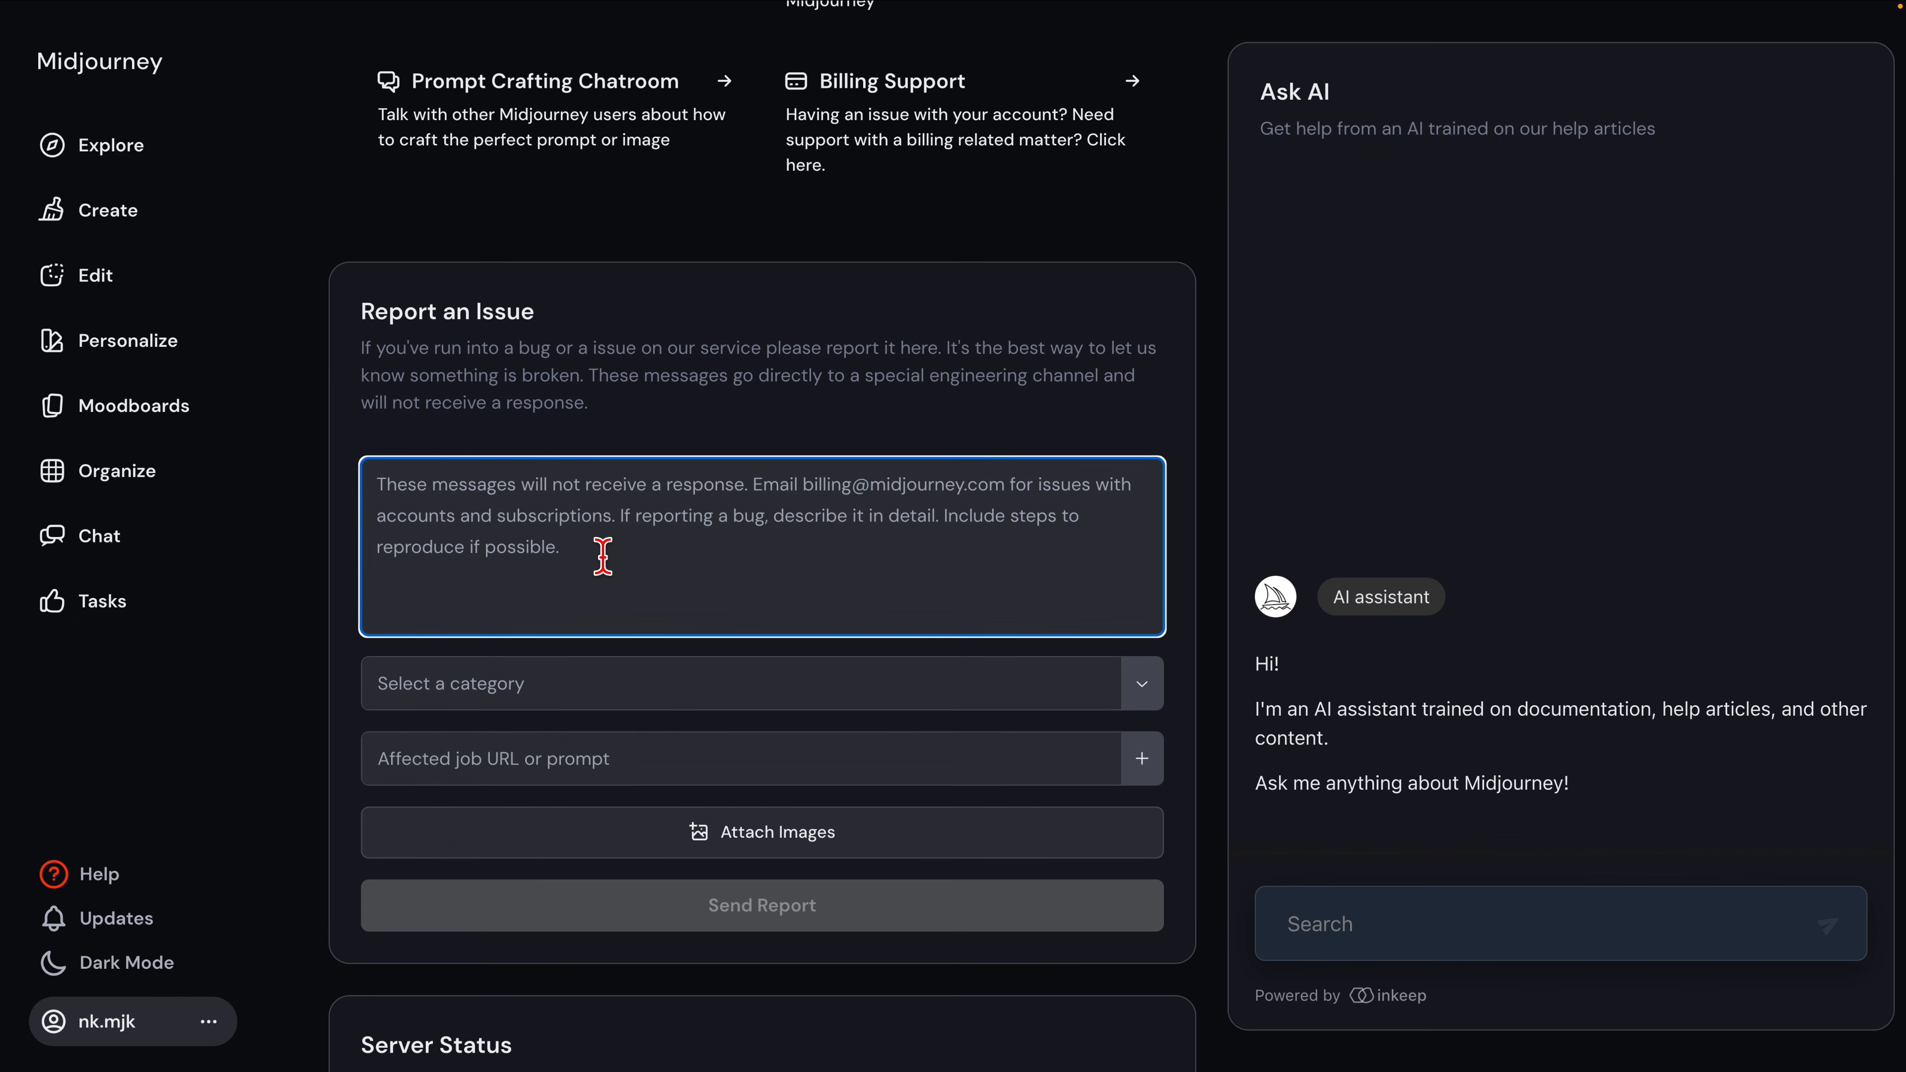
{"action": "scroll", "coordinate": [603, 555], "scroll_direction": "down", "scroll_amount": 5}
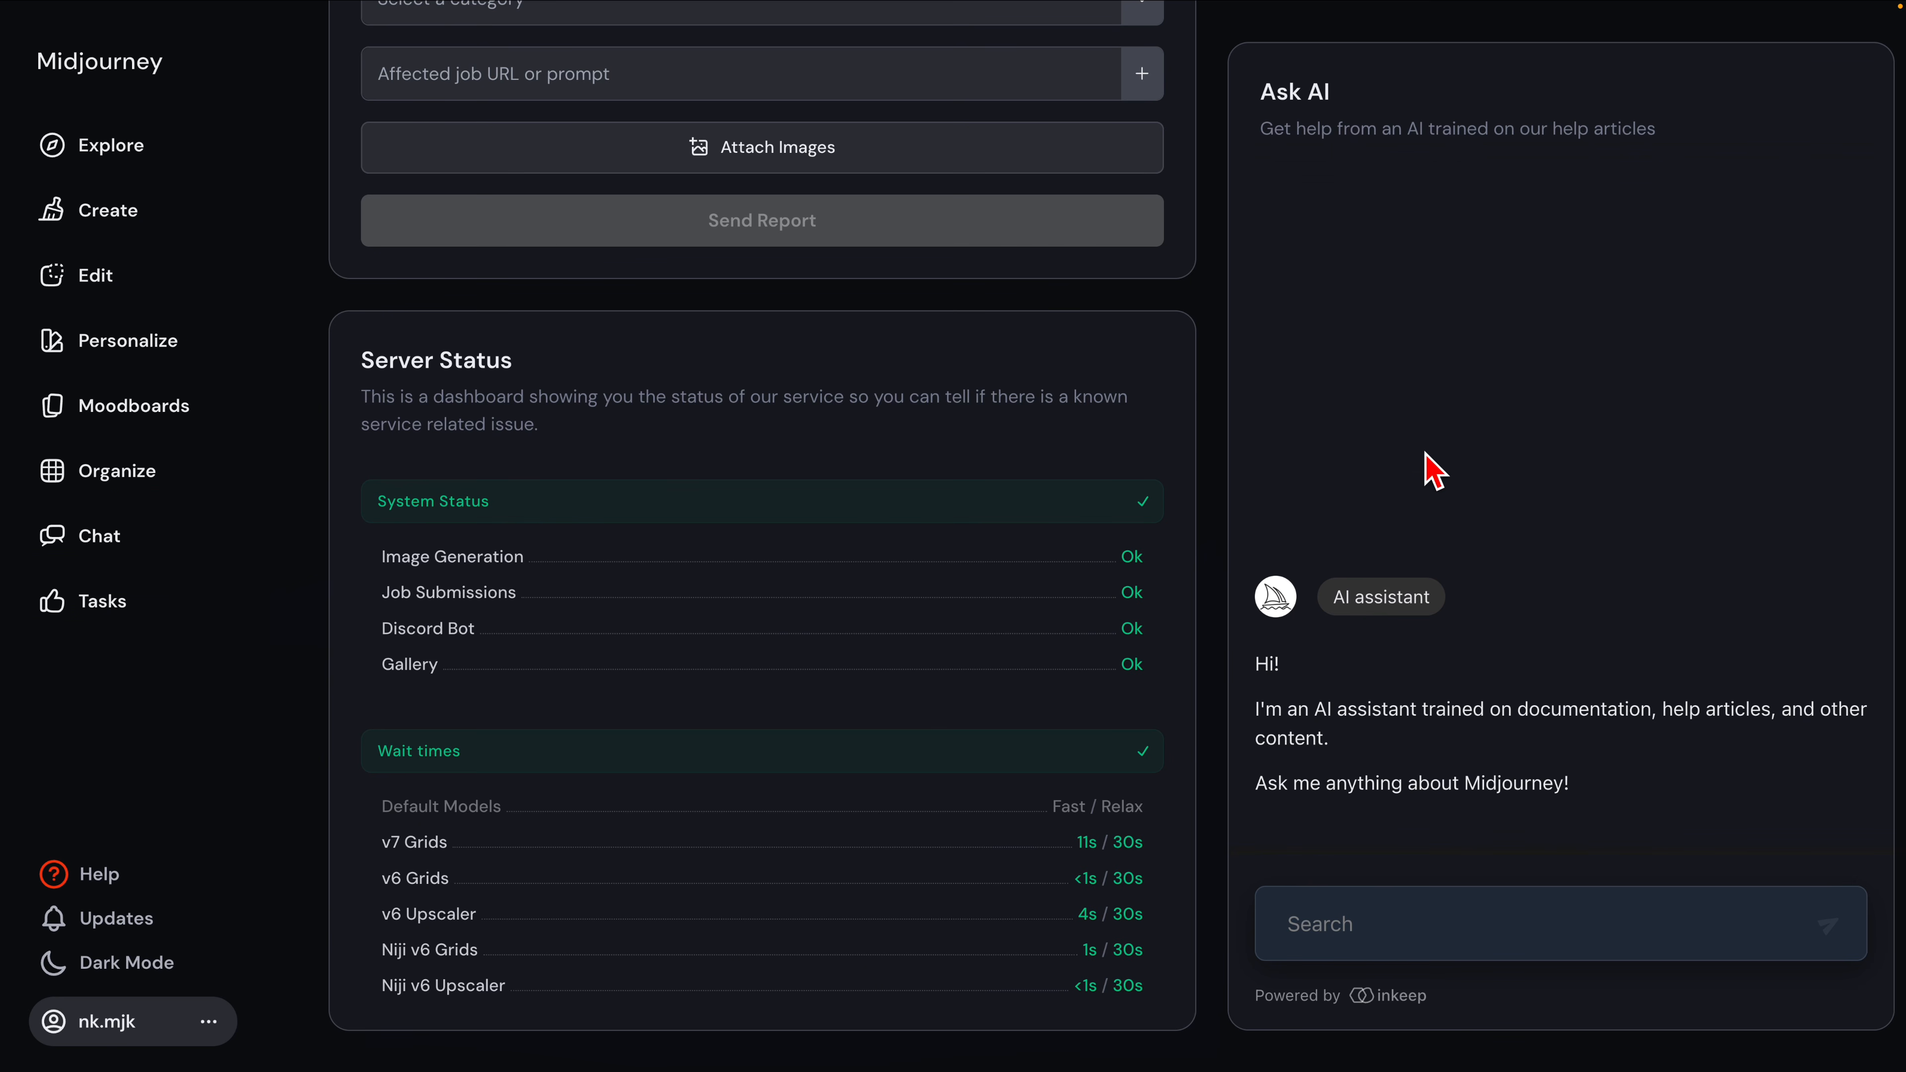
Step: Ask the Help page's AI assistant "Video에 관해서 알려줘." and read through its answer
{"action": "left_click", "coordinate": [1430, 912]}
{"action": "type", "text": "Video에 관해서 알려줘."}
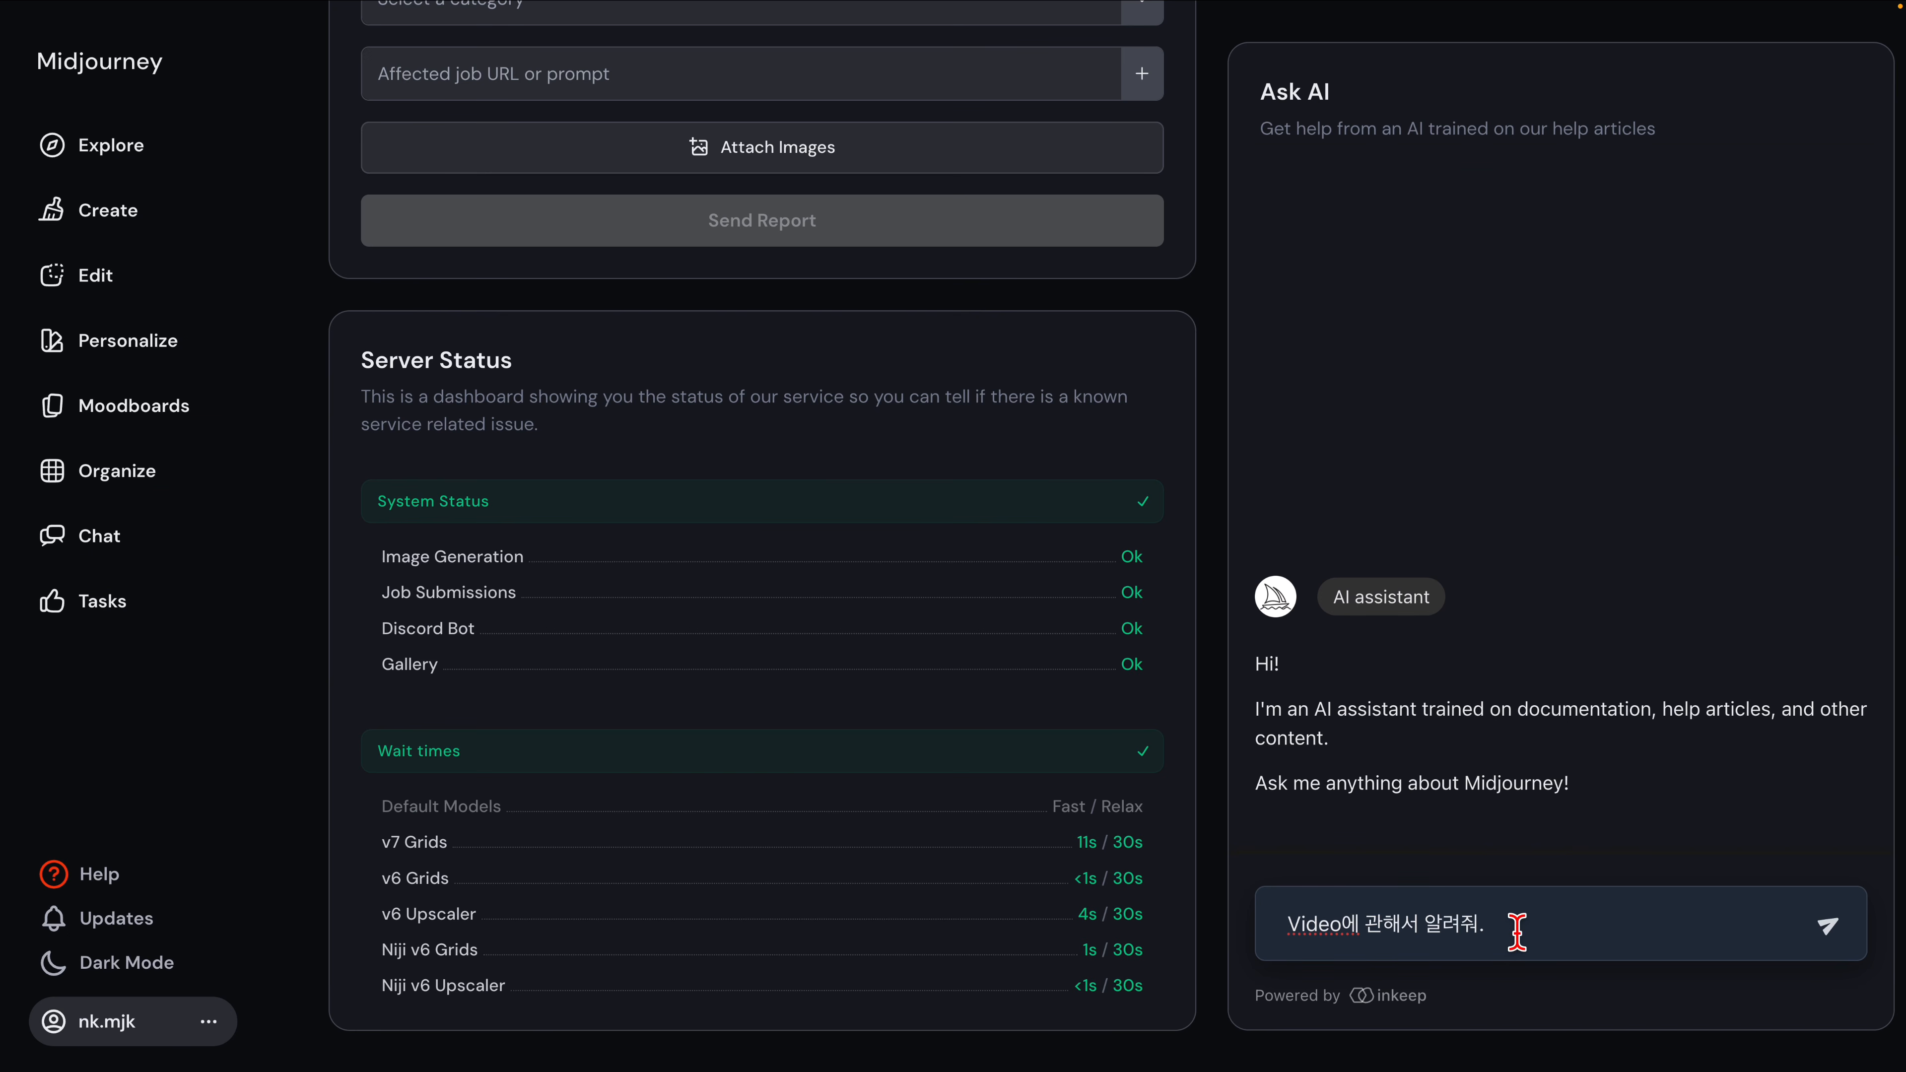
{"action": "key", "text": "Return"}
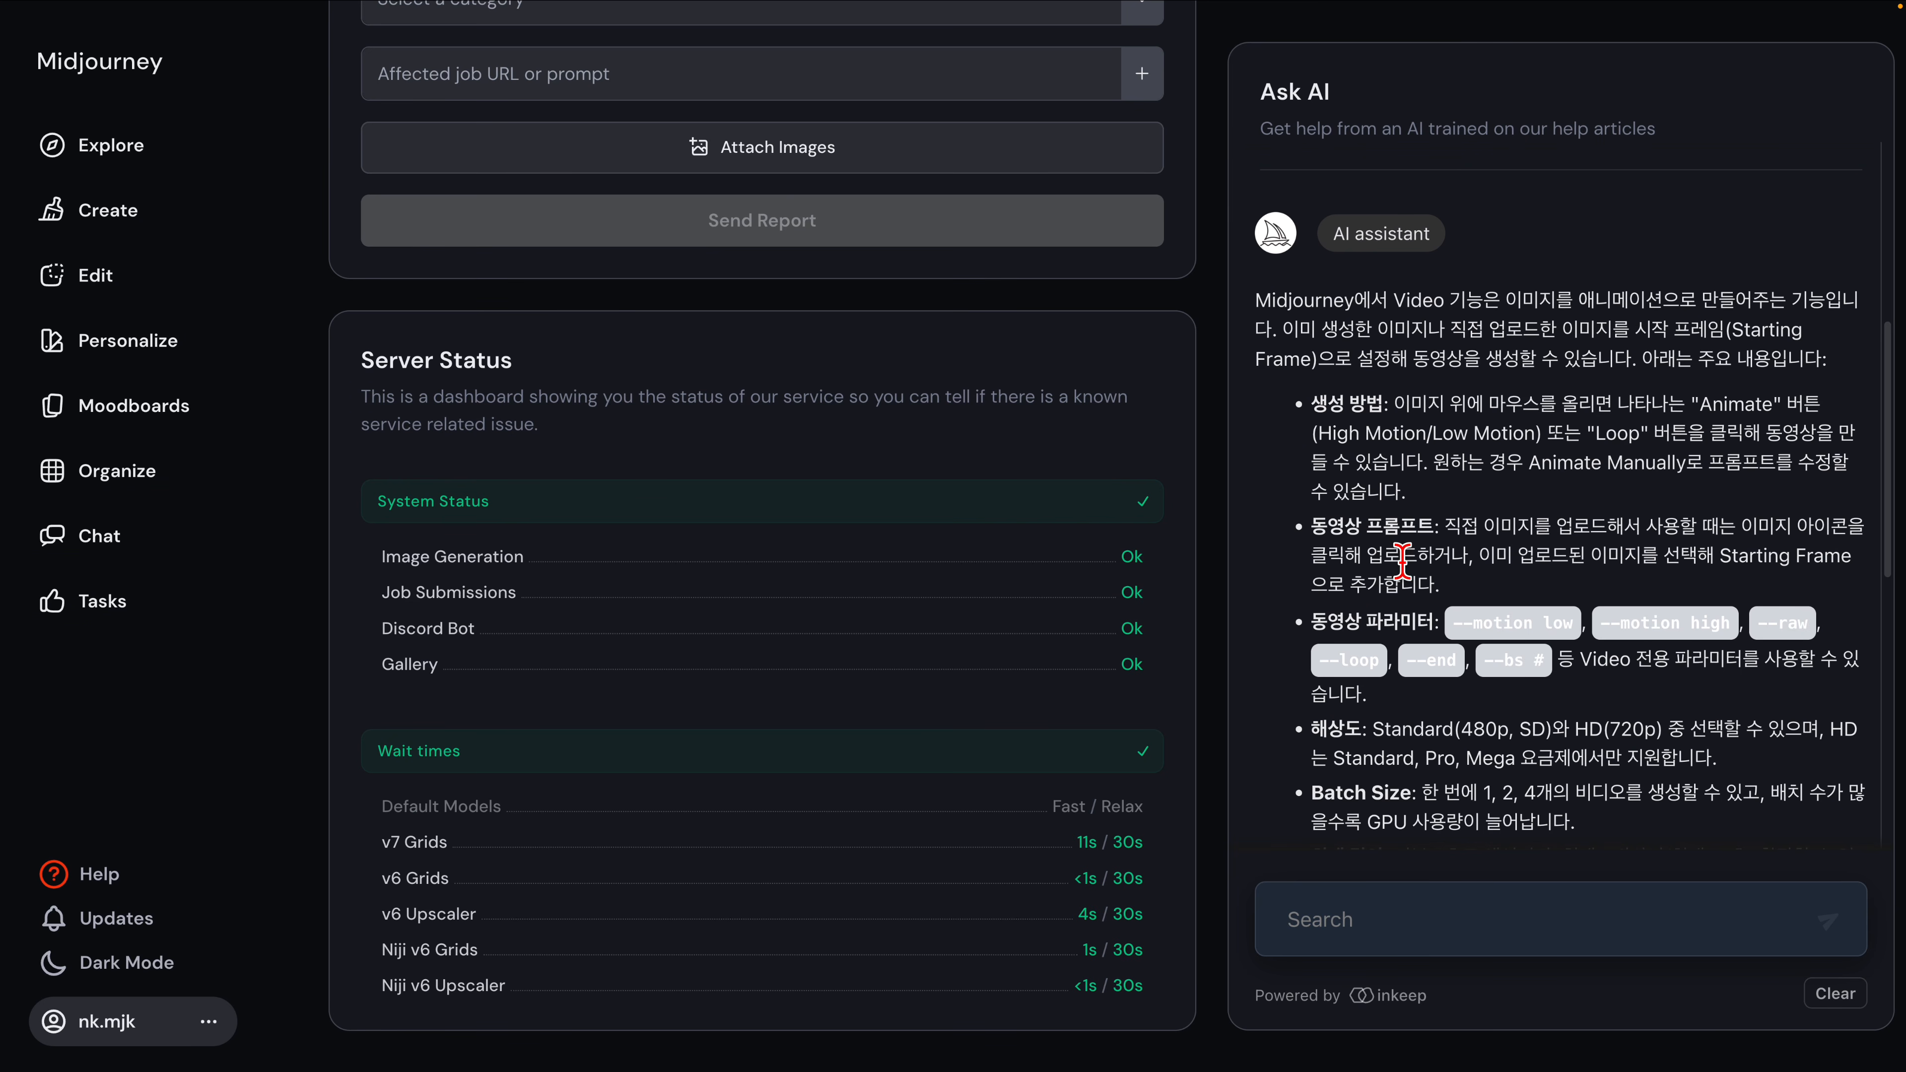
{"action": "scroll", "coordinate": [1448, 679], "scroll_direction": "down", "scroll_amount": 10}
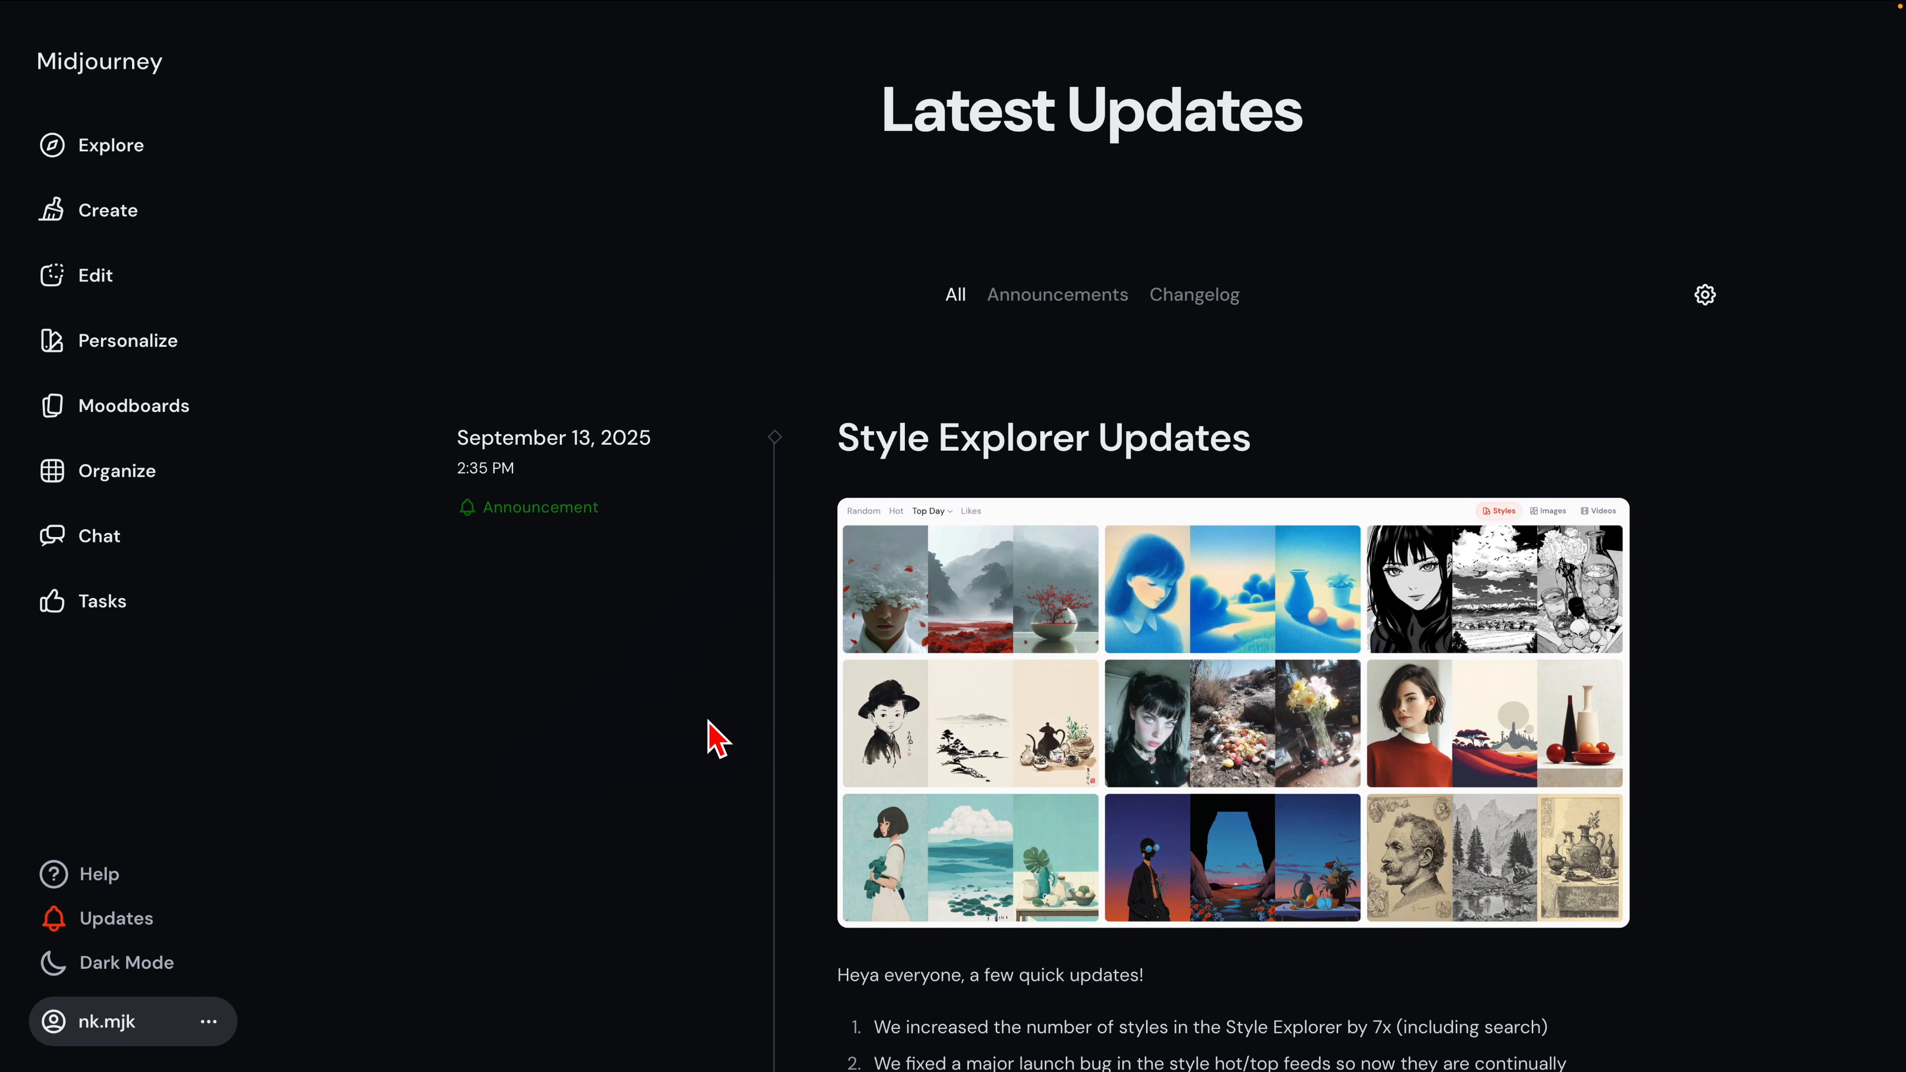
Step: Read through the Latest Updates announcements down to the HD mode for video post, and return to the start of the page
{"action": "scroll", "coordinate": [718, 735], "scroll_direction": "down", "scroll_amount": 5}
{"action": "scroll", "coordinate": [719, 735], "scroll_direction": "down", "scroll_amount": 7}
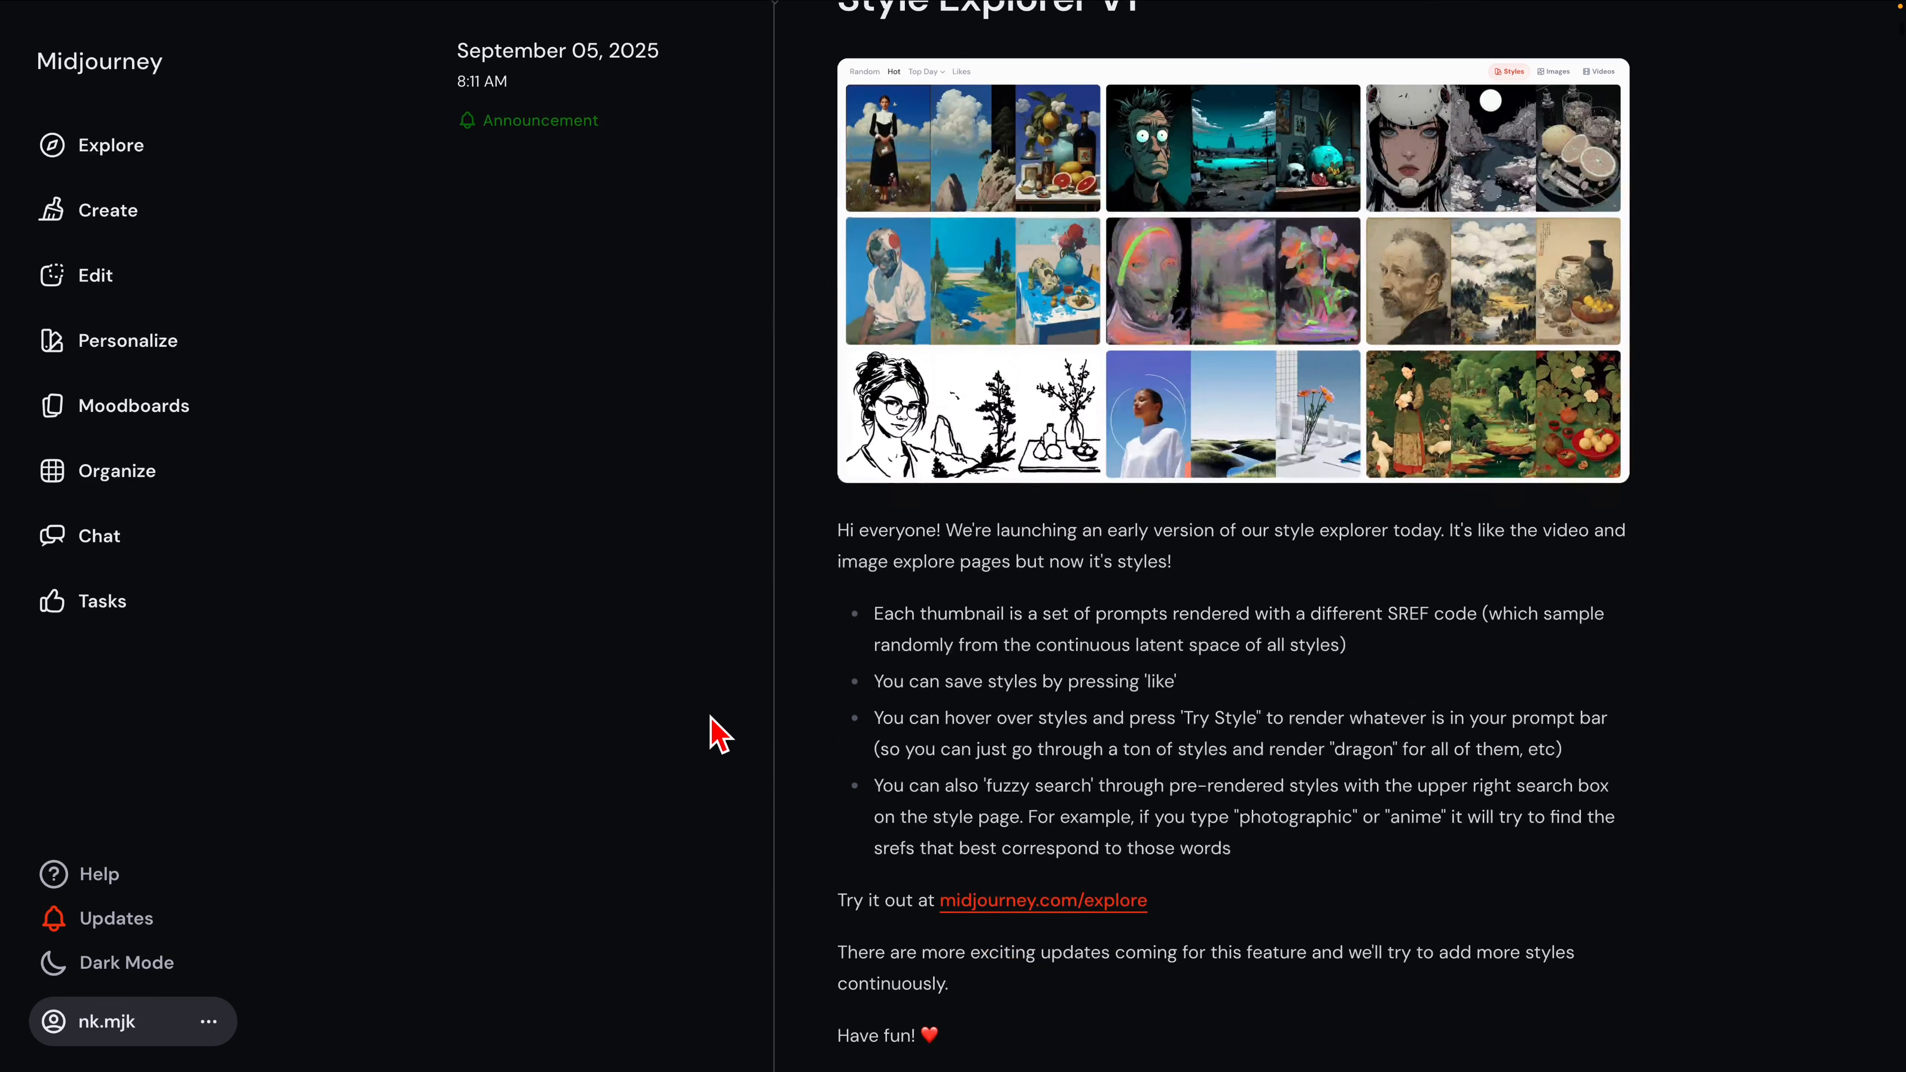
{"action": "scroll", "coordinate": [718, 735], "scroll_direction": "down", "scroll_amount": 5}
{"action": "scroll", "coordinate": [719, 735], "scroll_direction": "down", "scroll_amount": 8}
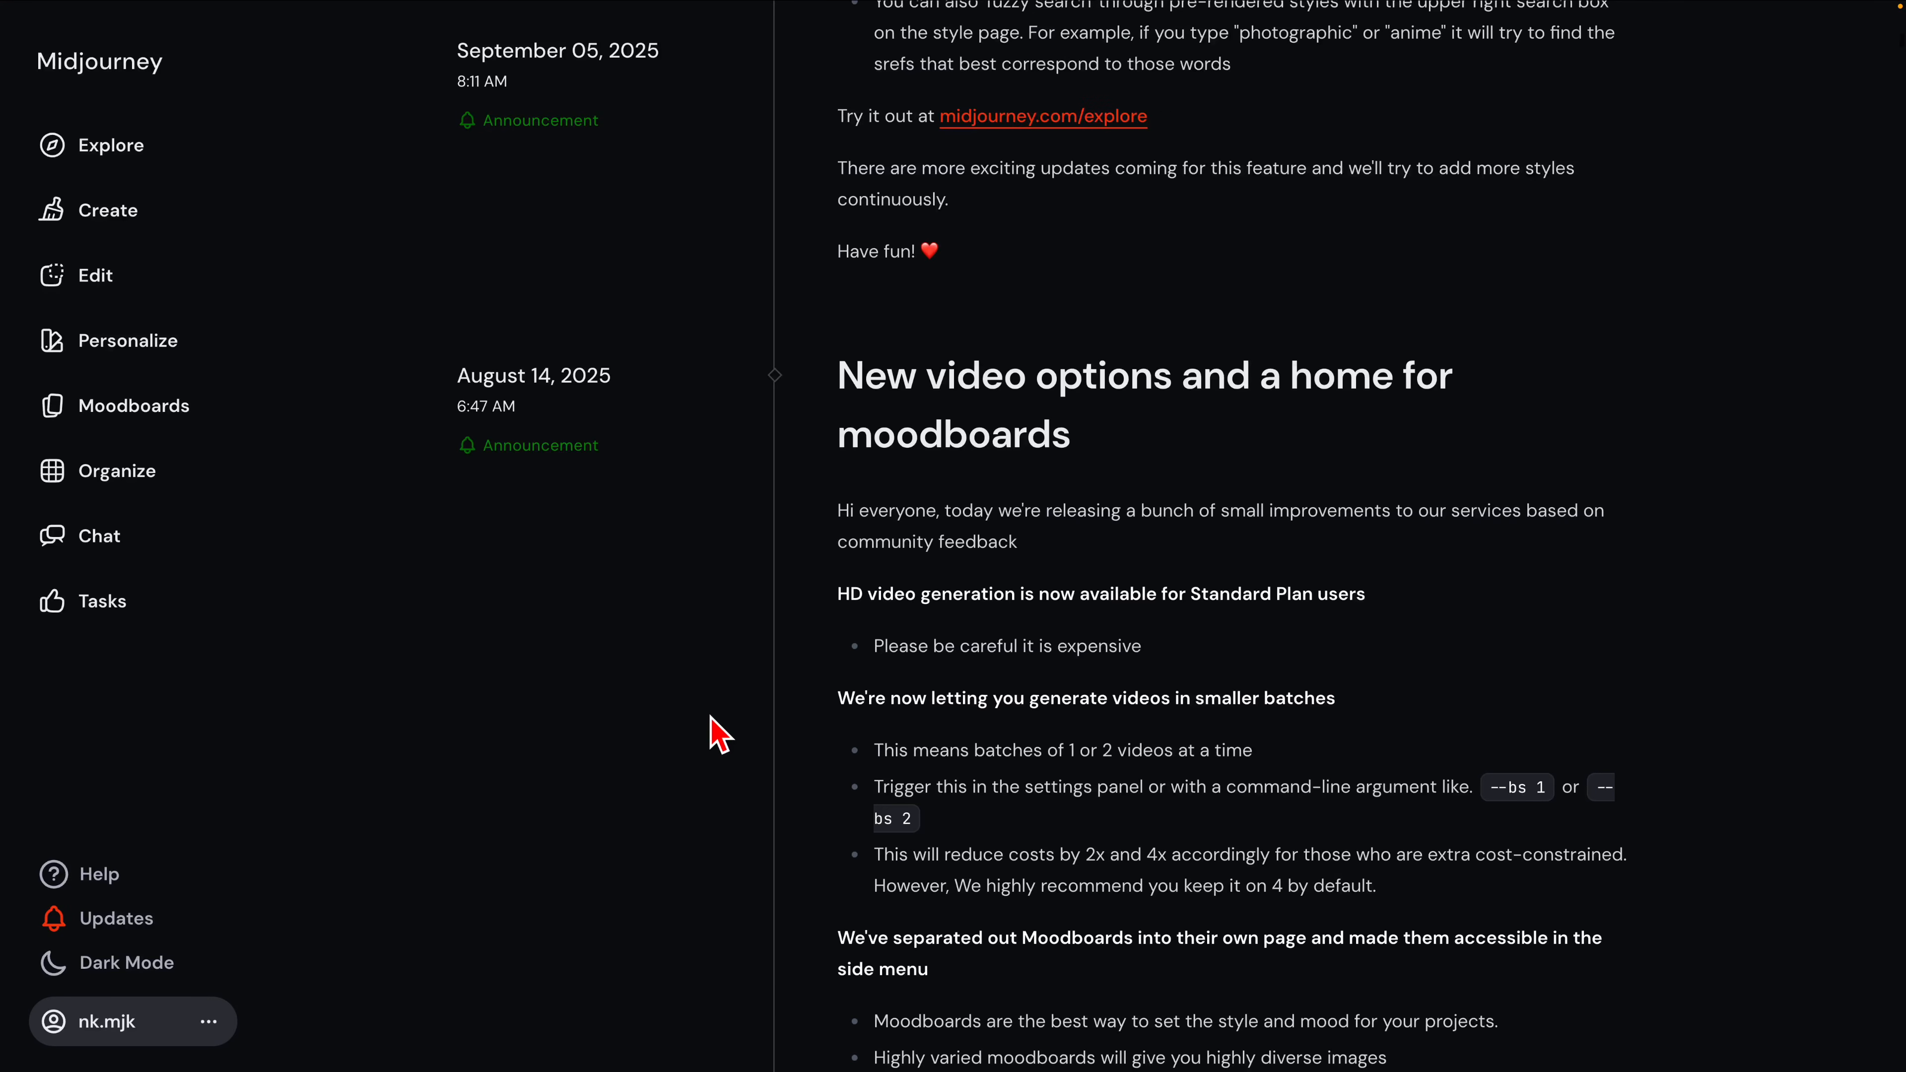
{"action": "scroll", "coordinate": [718, 736], "scroll_direction": "down", "scroll_amount": 10}
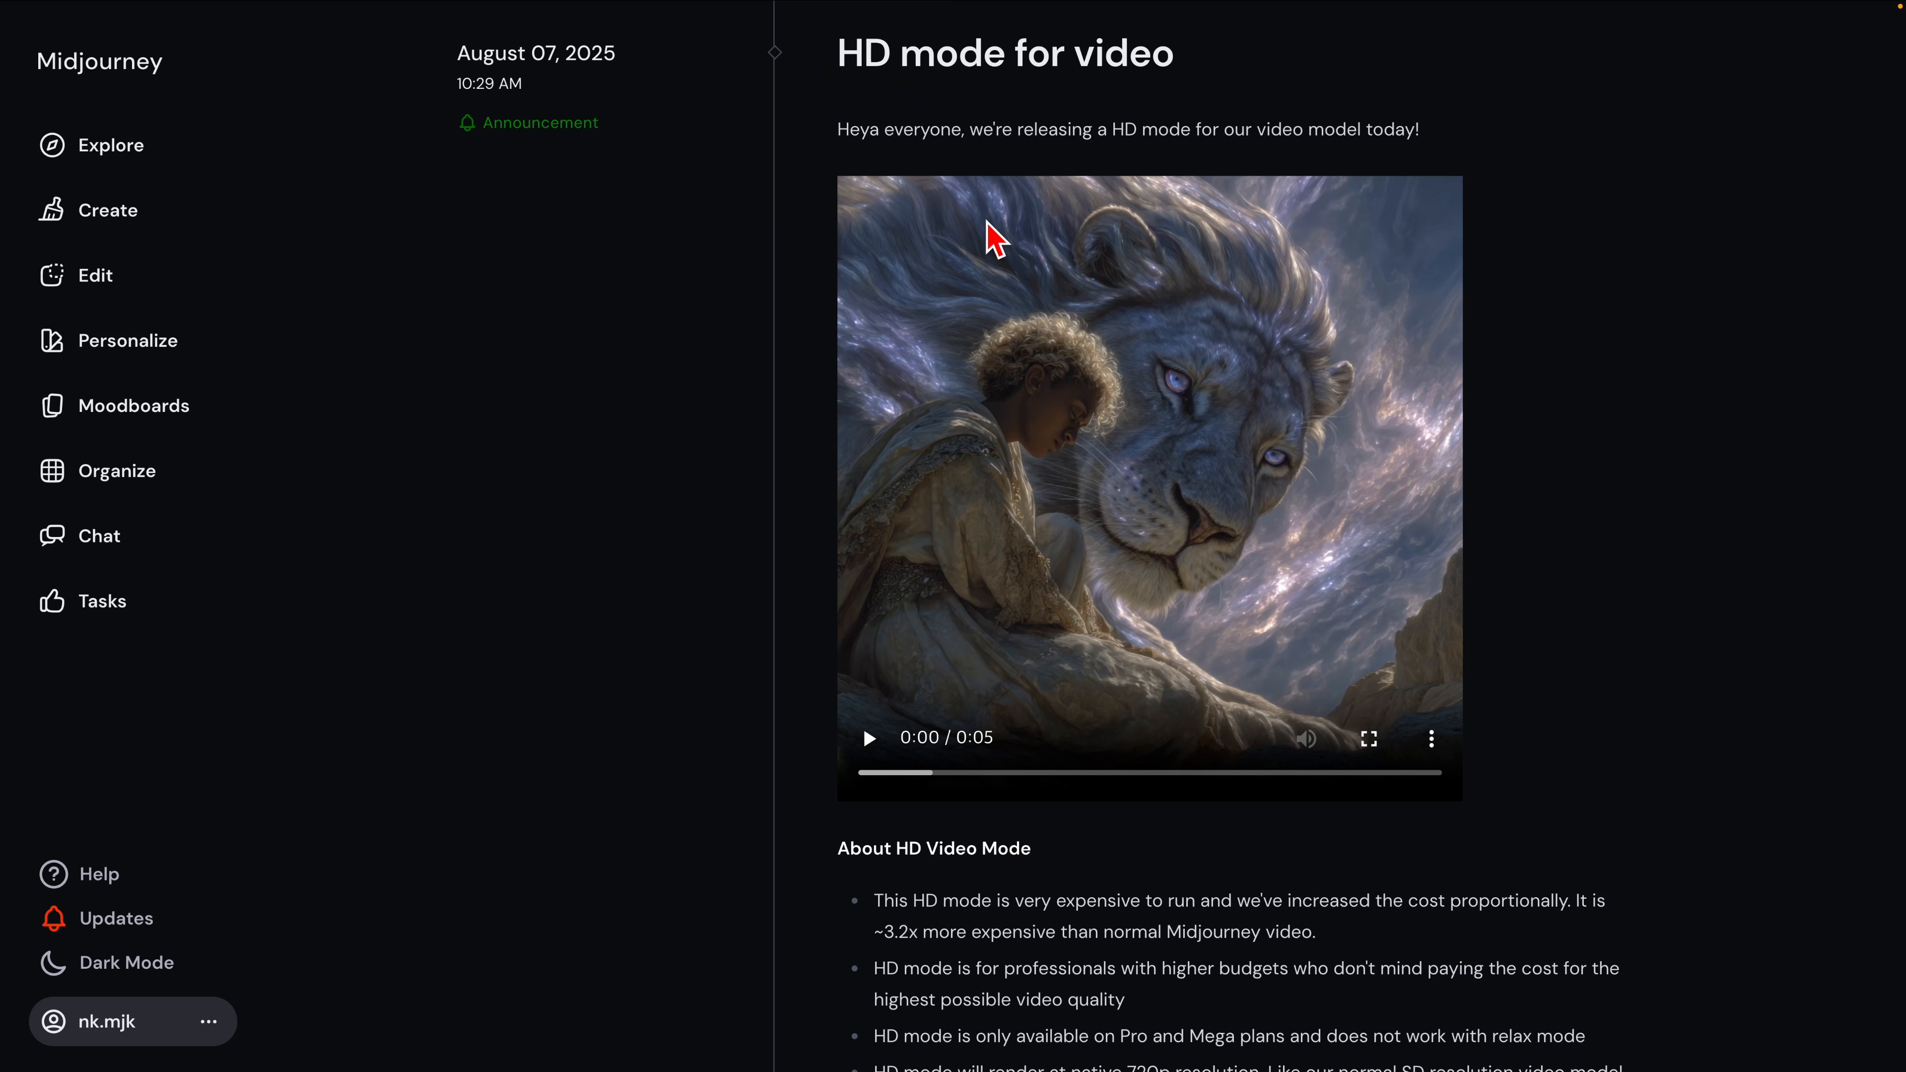
{"action": "scroll", "coordinate": [1536, 498], "scroll_direction": "down", "scroll_amount": 5}
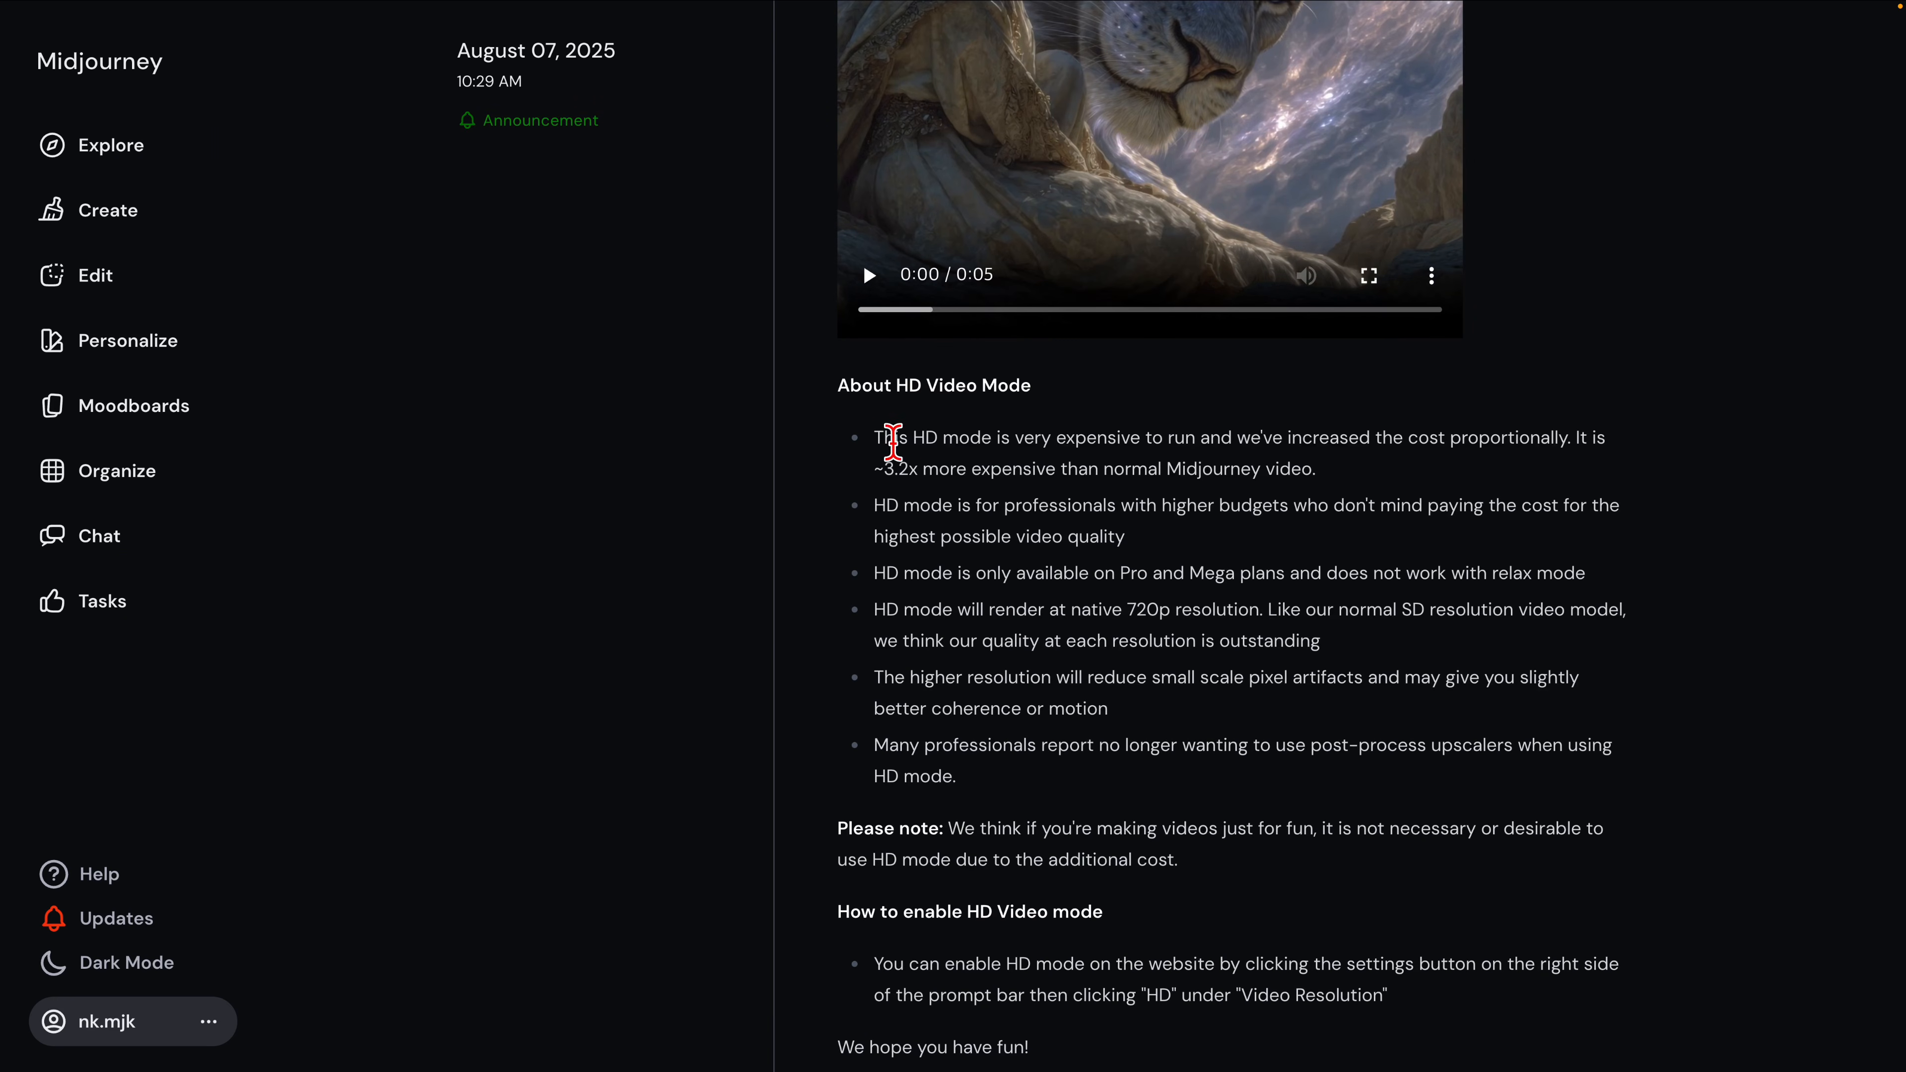
{"action": "left_click_drag", "start_coordinate": [883, 467], "coordinate": [1186, 544]}
{"action": "left_click", "coordinate": [1246, 537]}
{"action": "key", "text": "Home"}
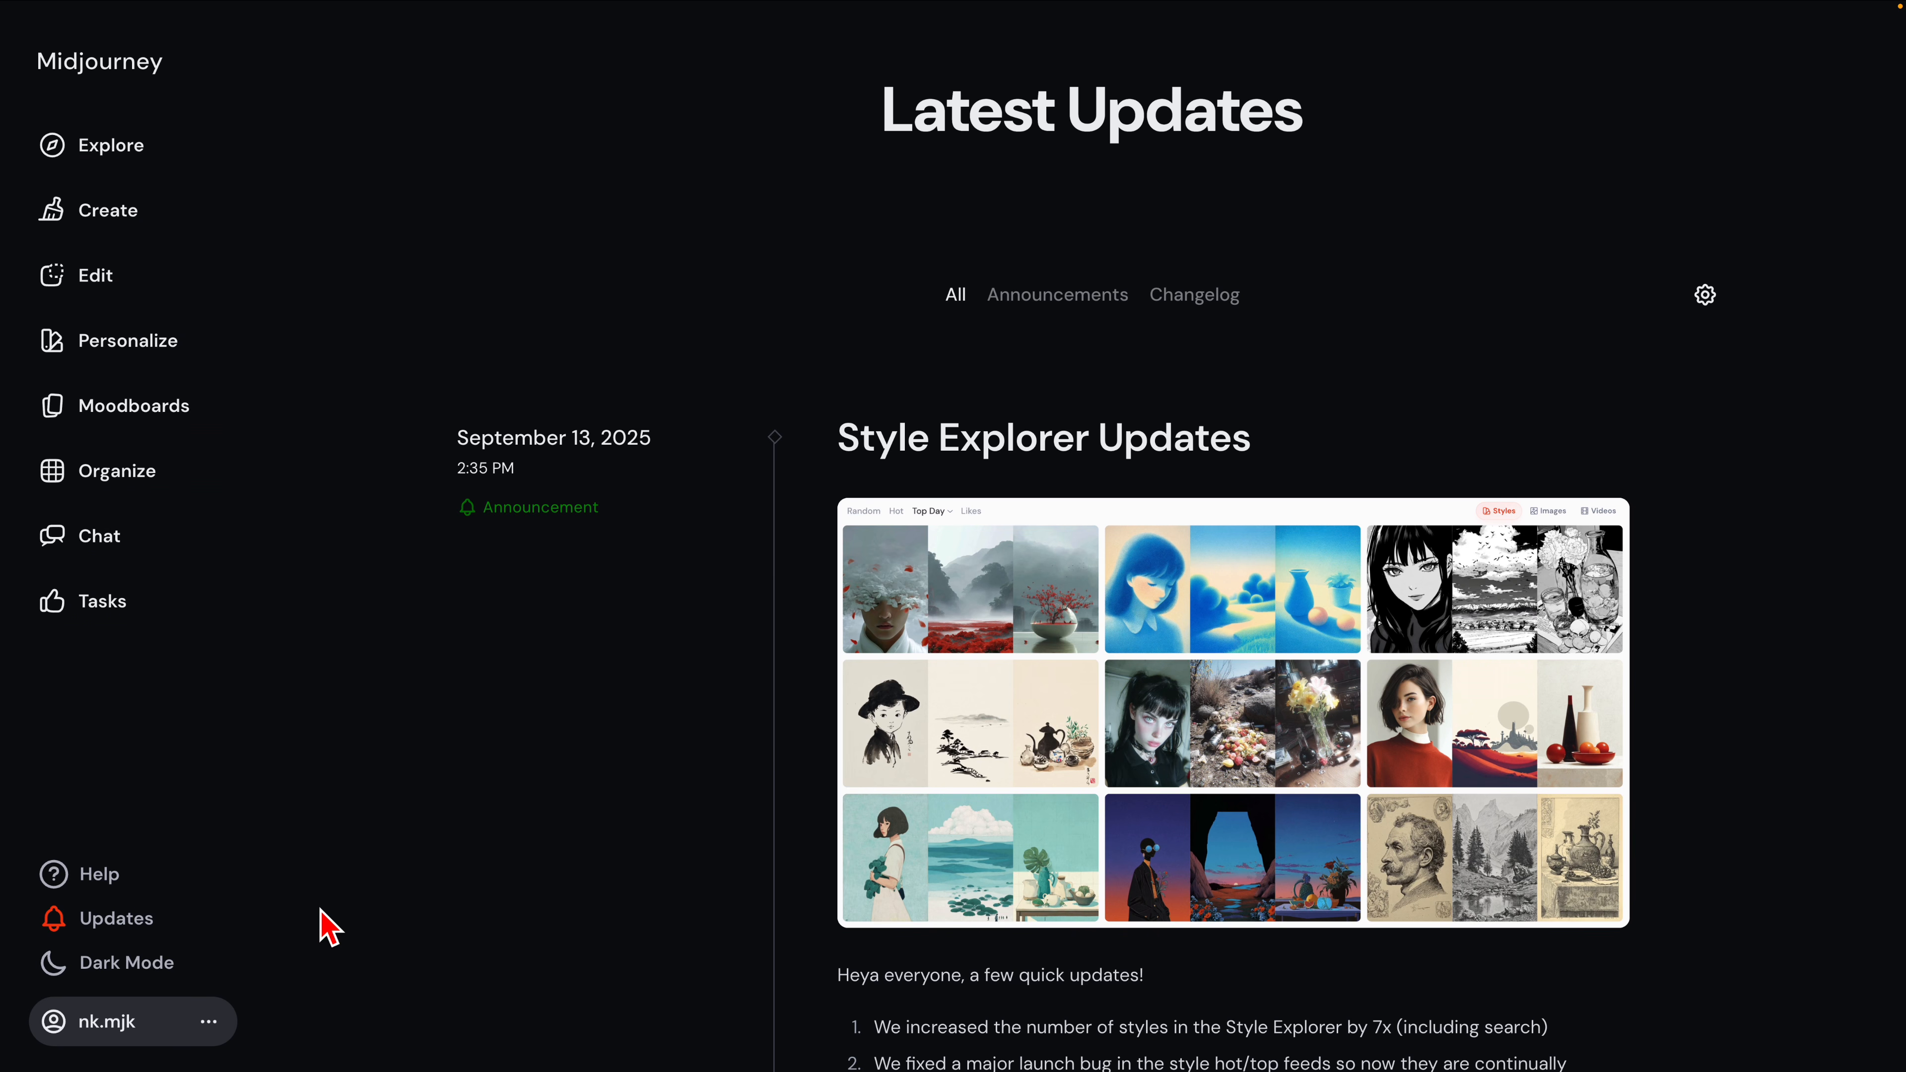
Step: Switch the interface theme to Light Mode and back to Dark Mode
{"action": "left_click", "coordinate": [155, 969]}
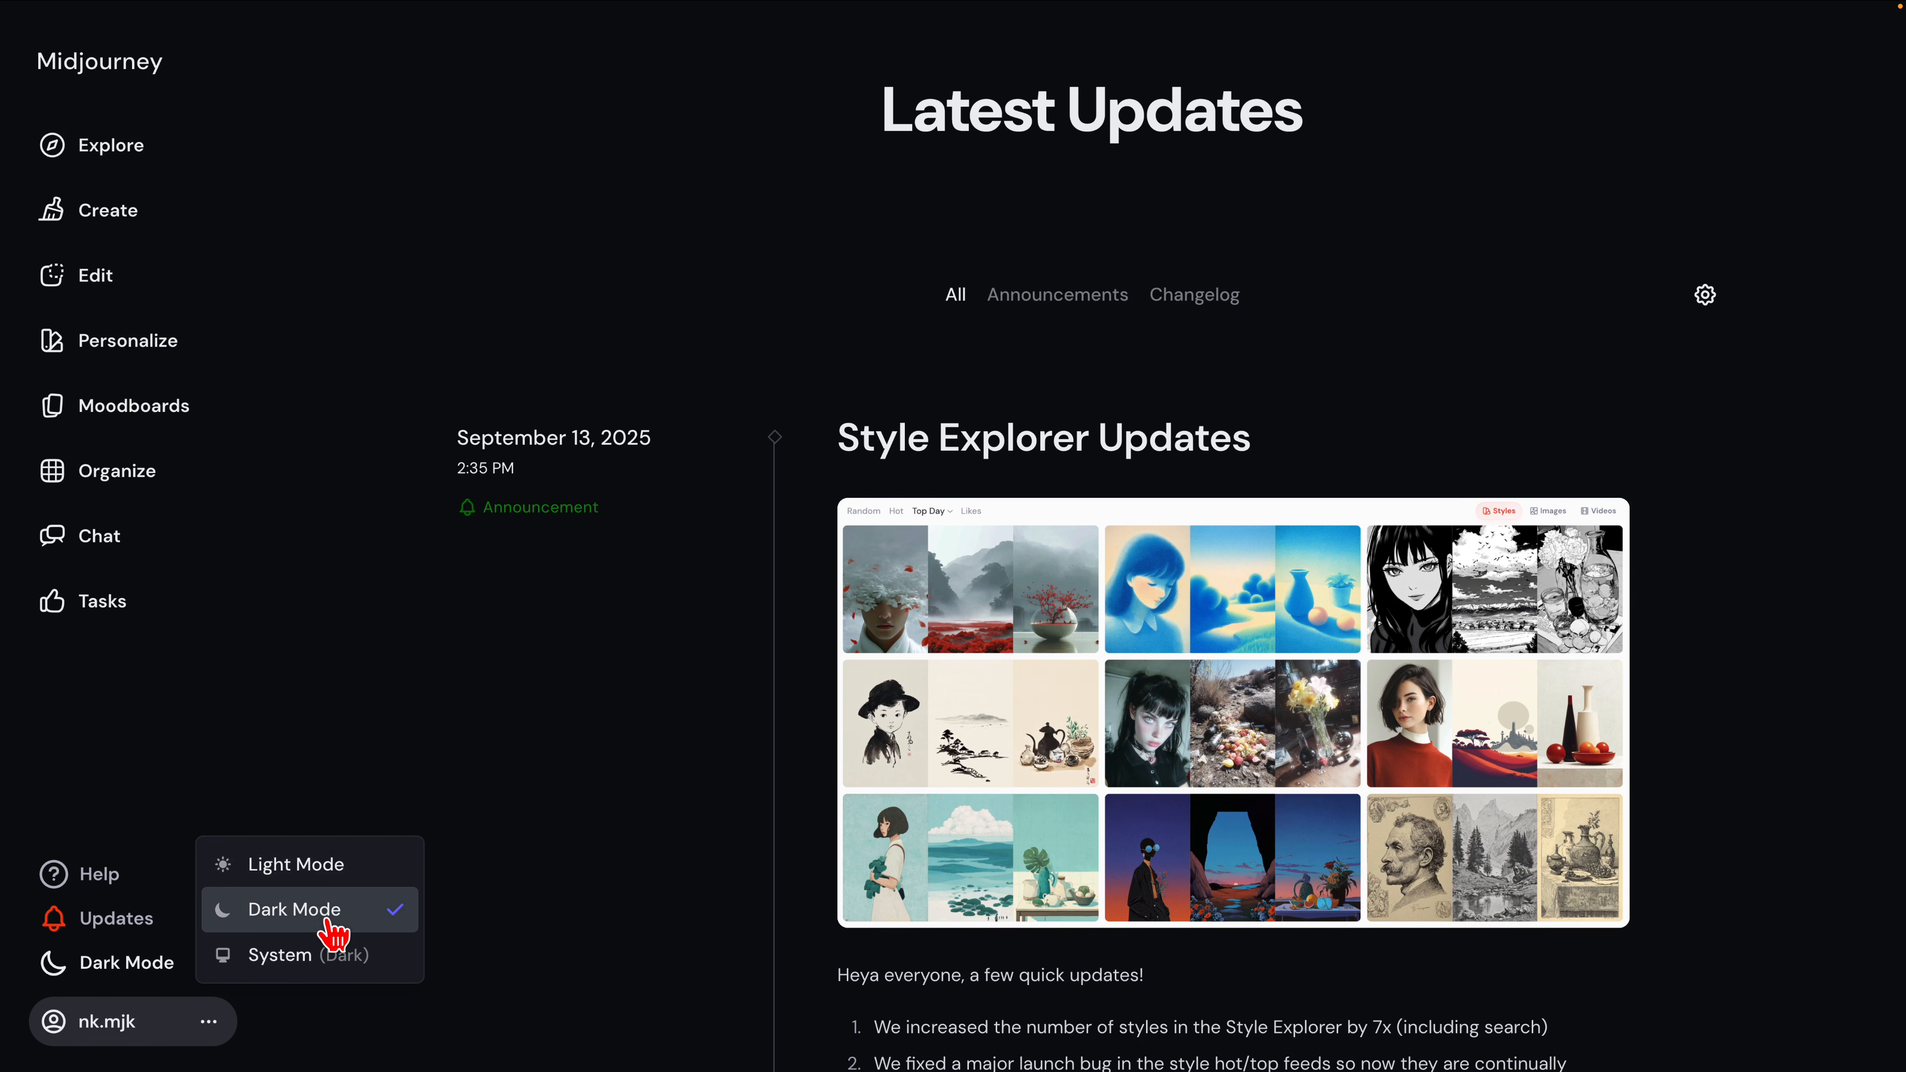
{"action": "left_click", "coordinate": [330, 871]}
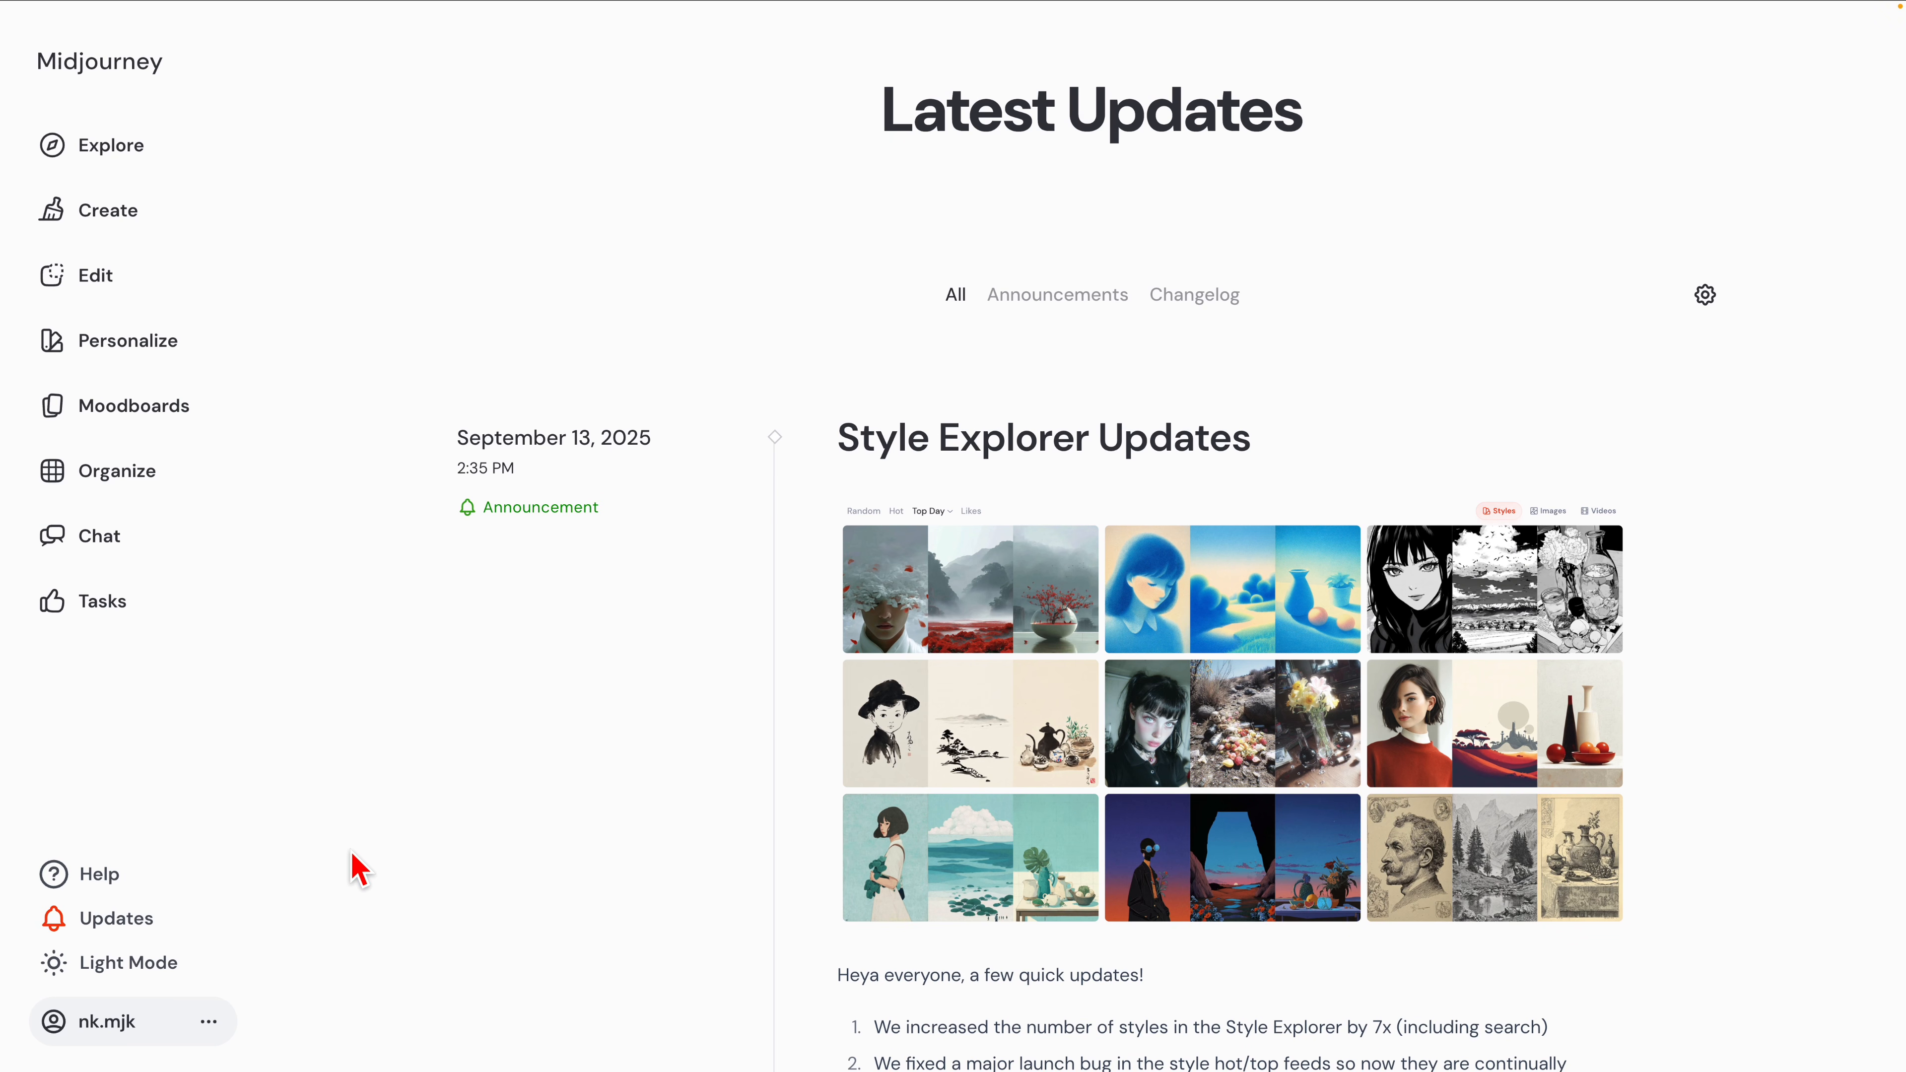
{"action": "left_click", "coordinate": [156, 968]}
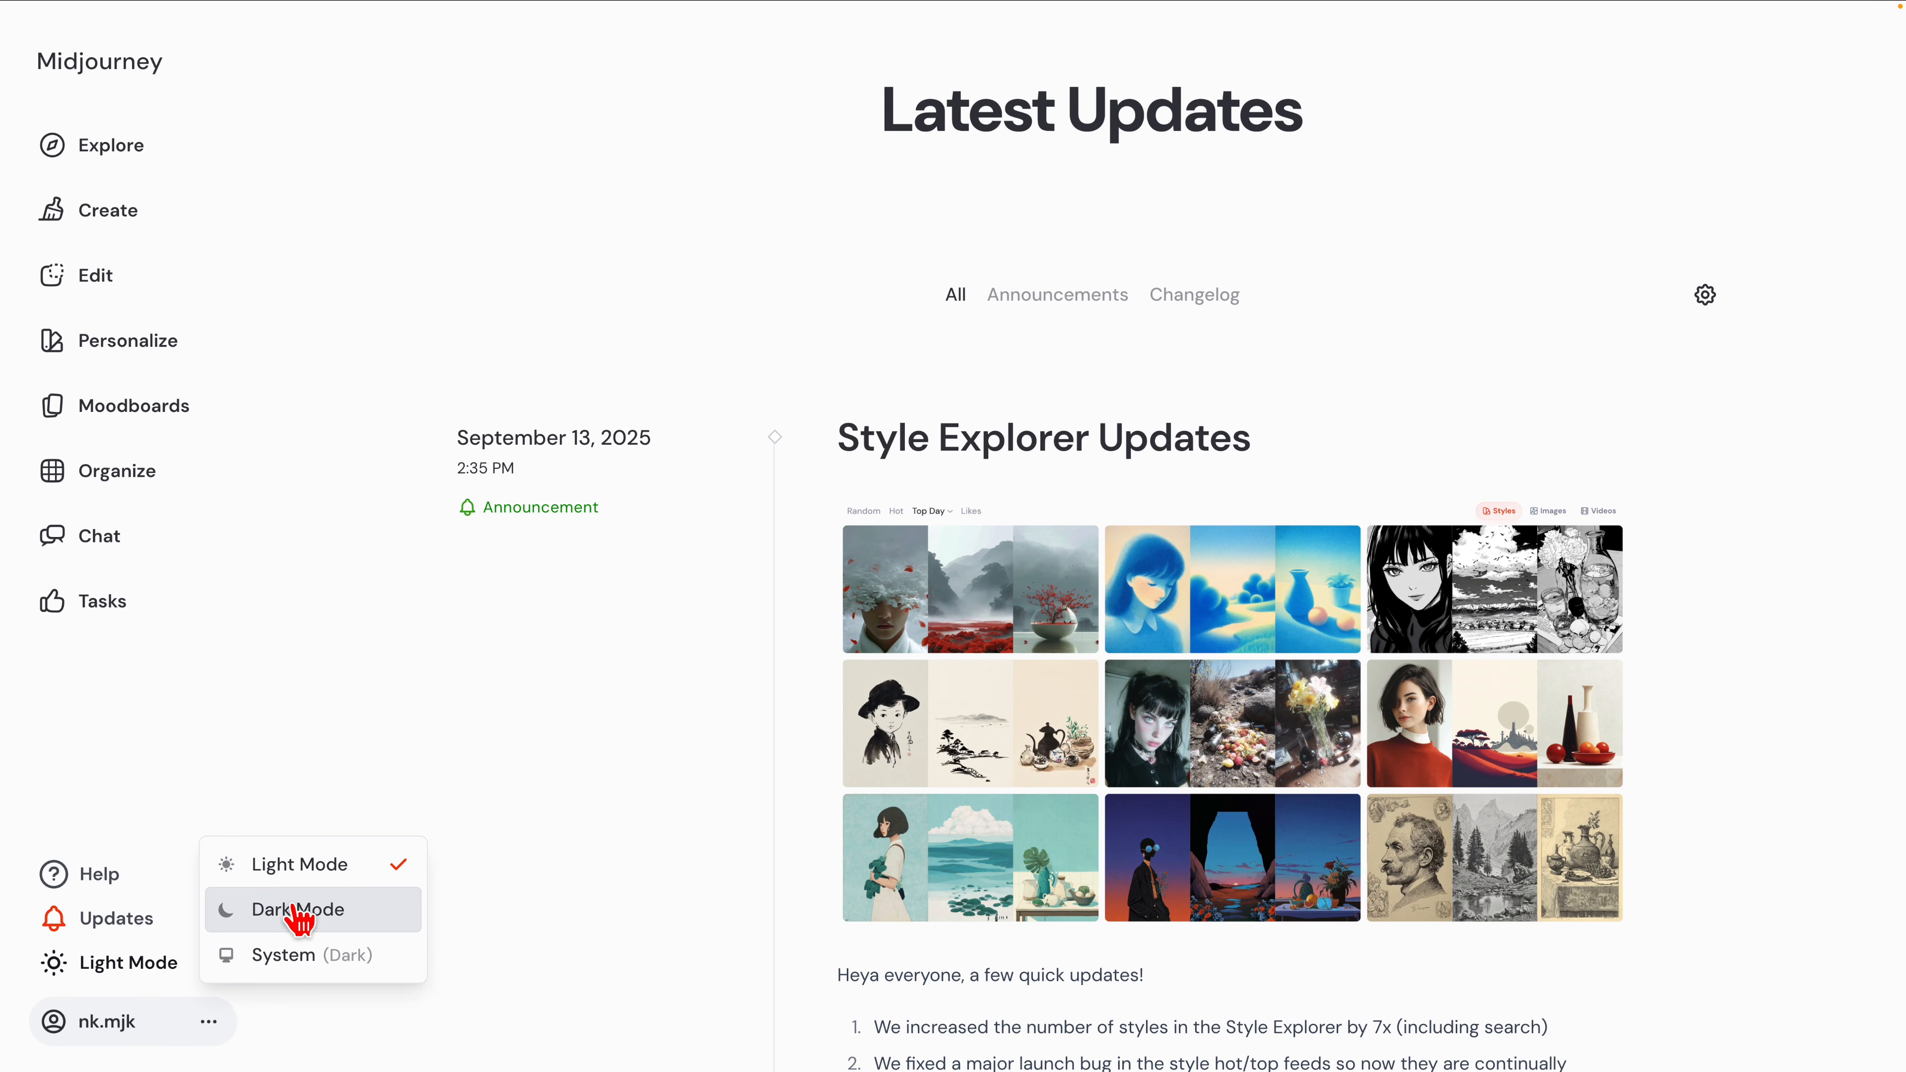
{"action": "left_click", "coordinate": [296, 908]}
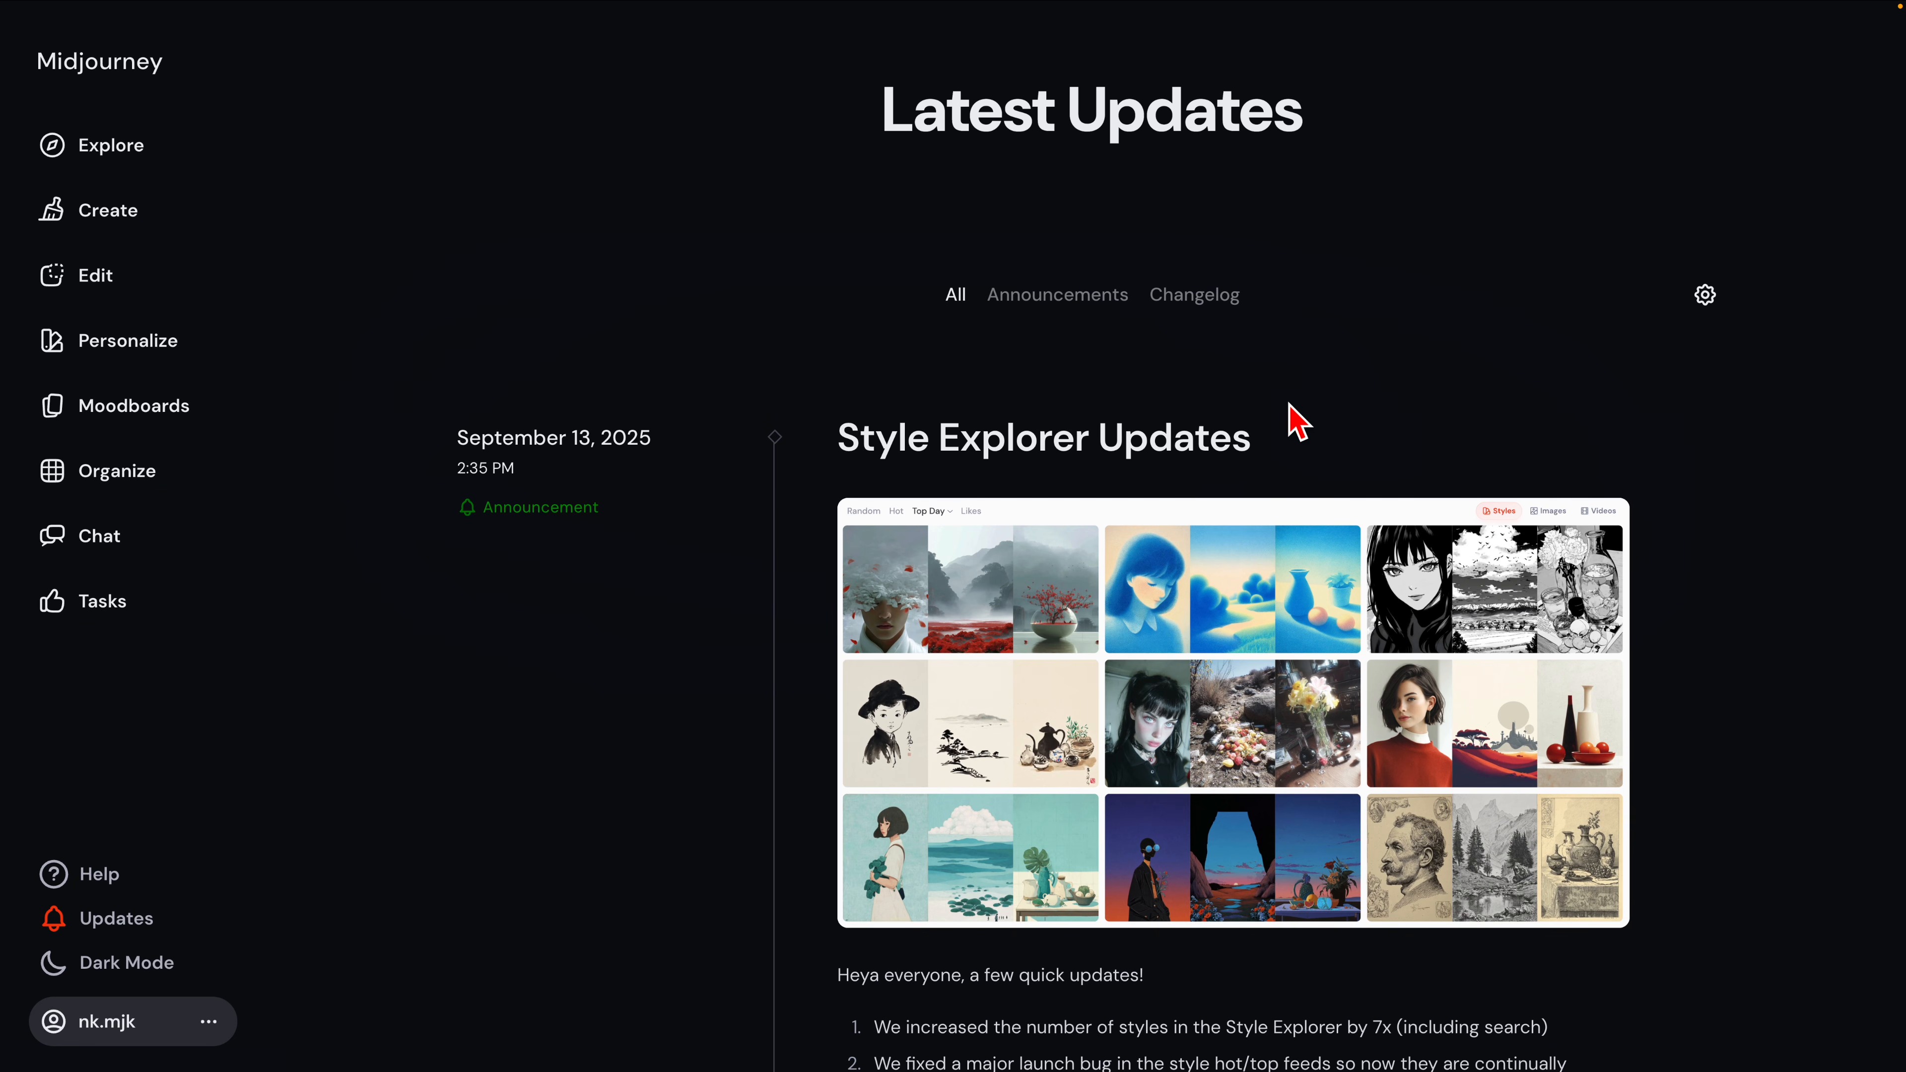
Step: Open Account Settings and review the account details and the connected Google and Discord accounts
{"action": "left_click", "coordinate": [209, 1022]}
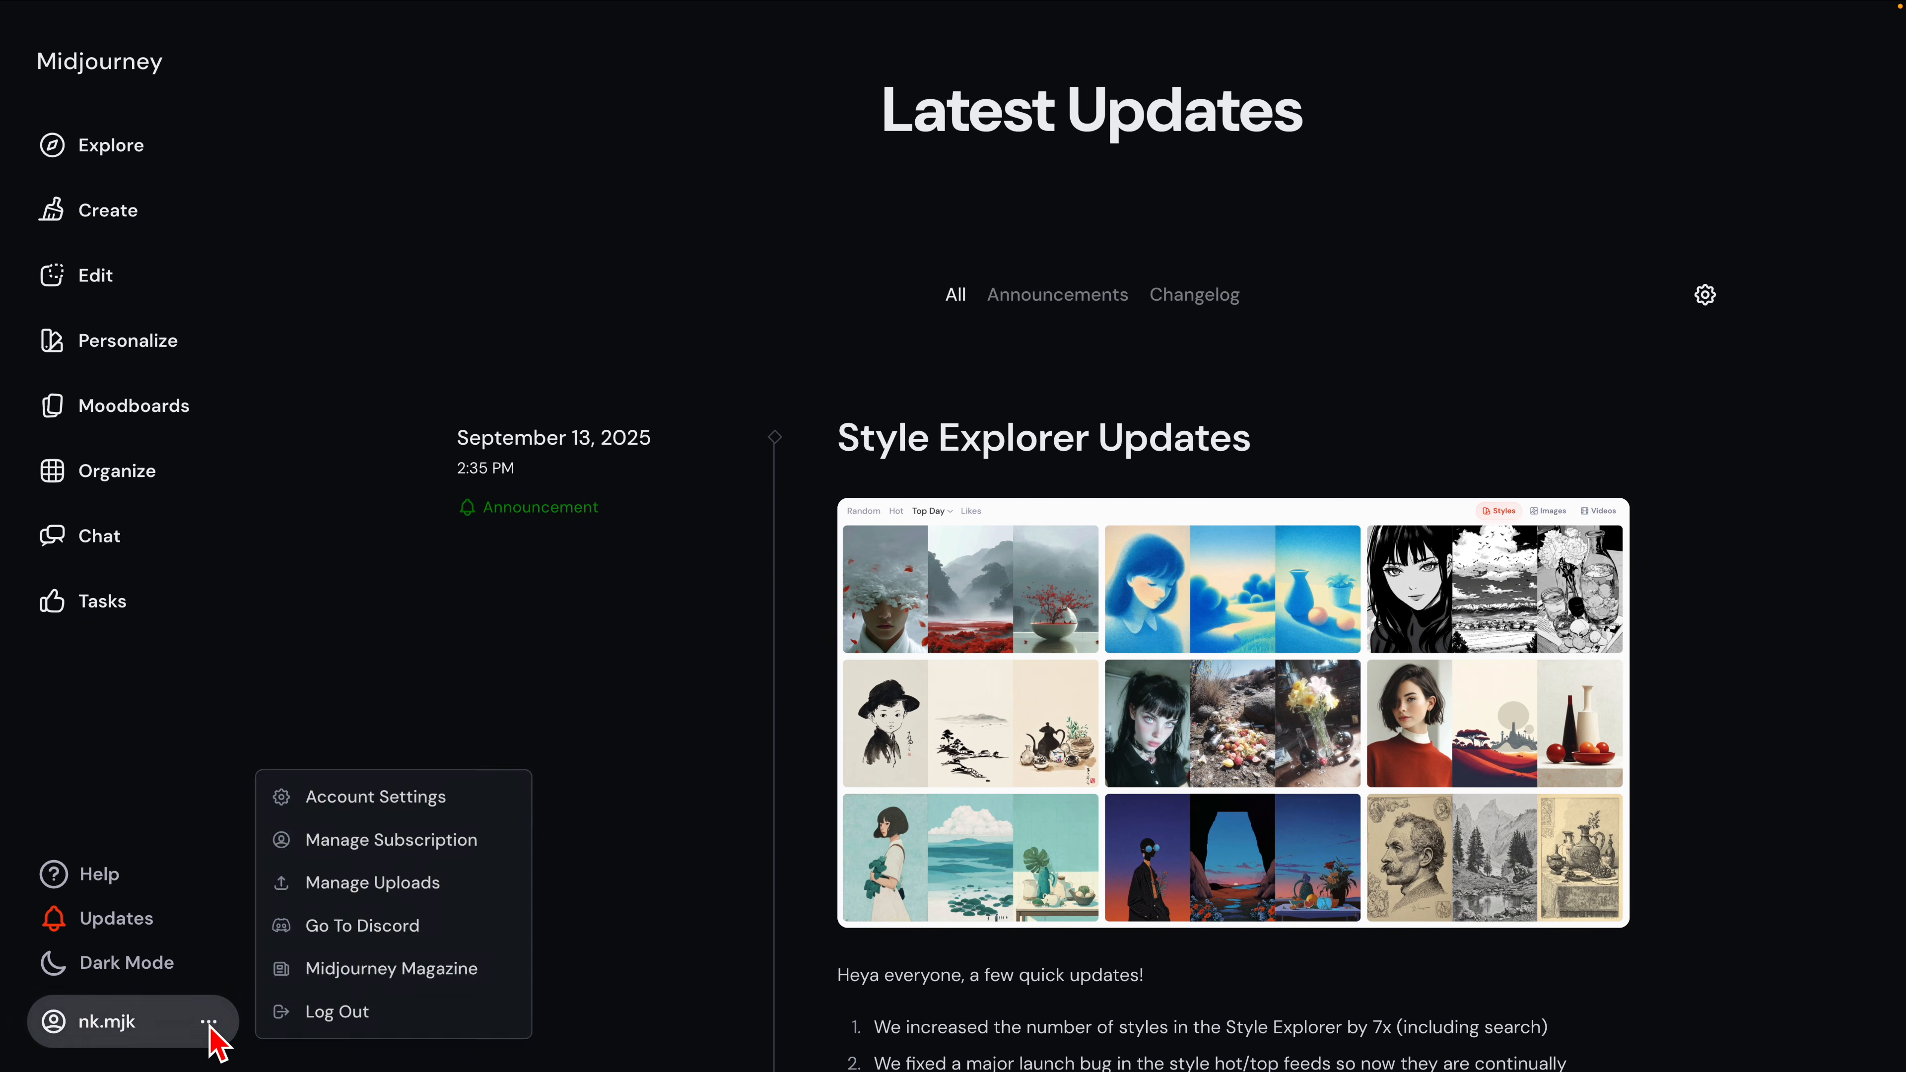
{"action": "left_click", "coordinate": [435, 796]}
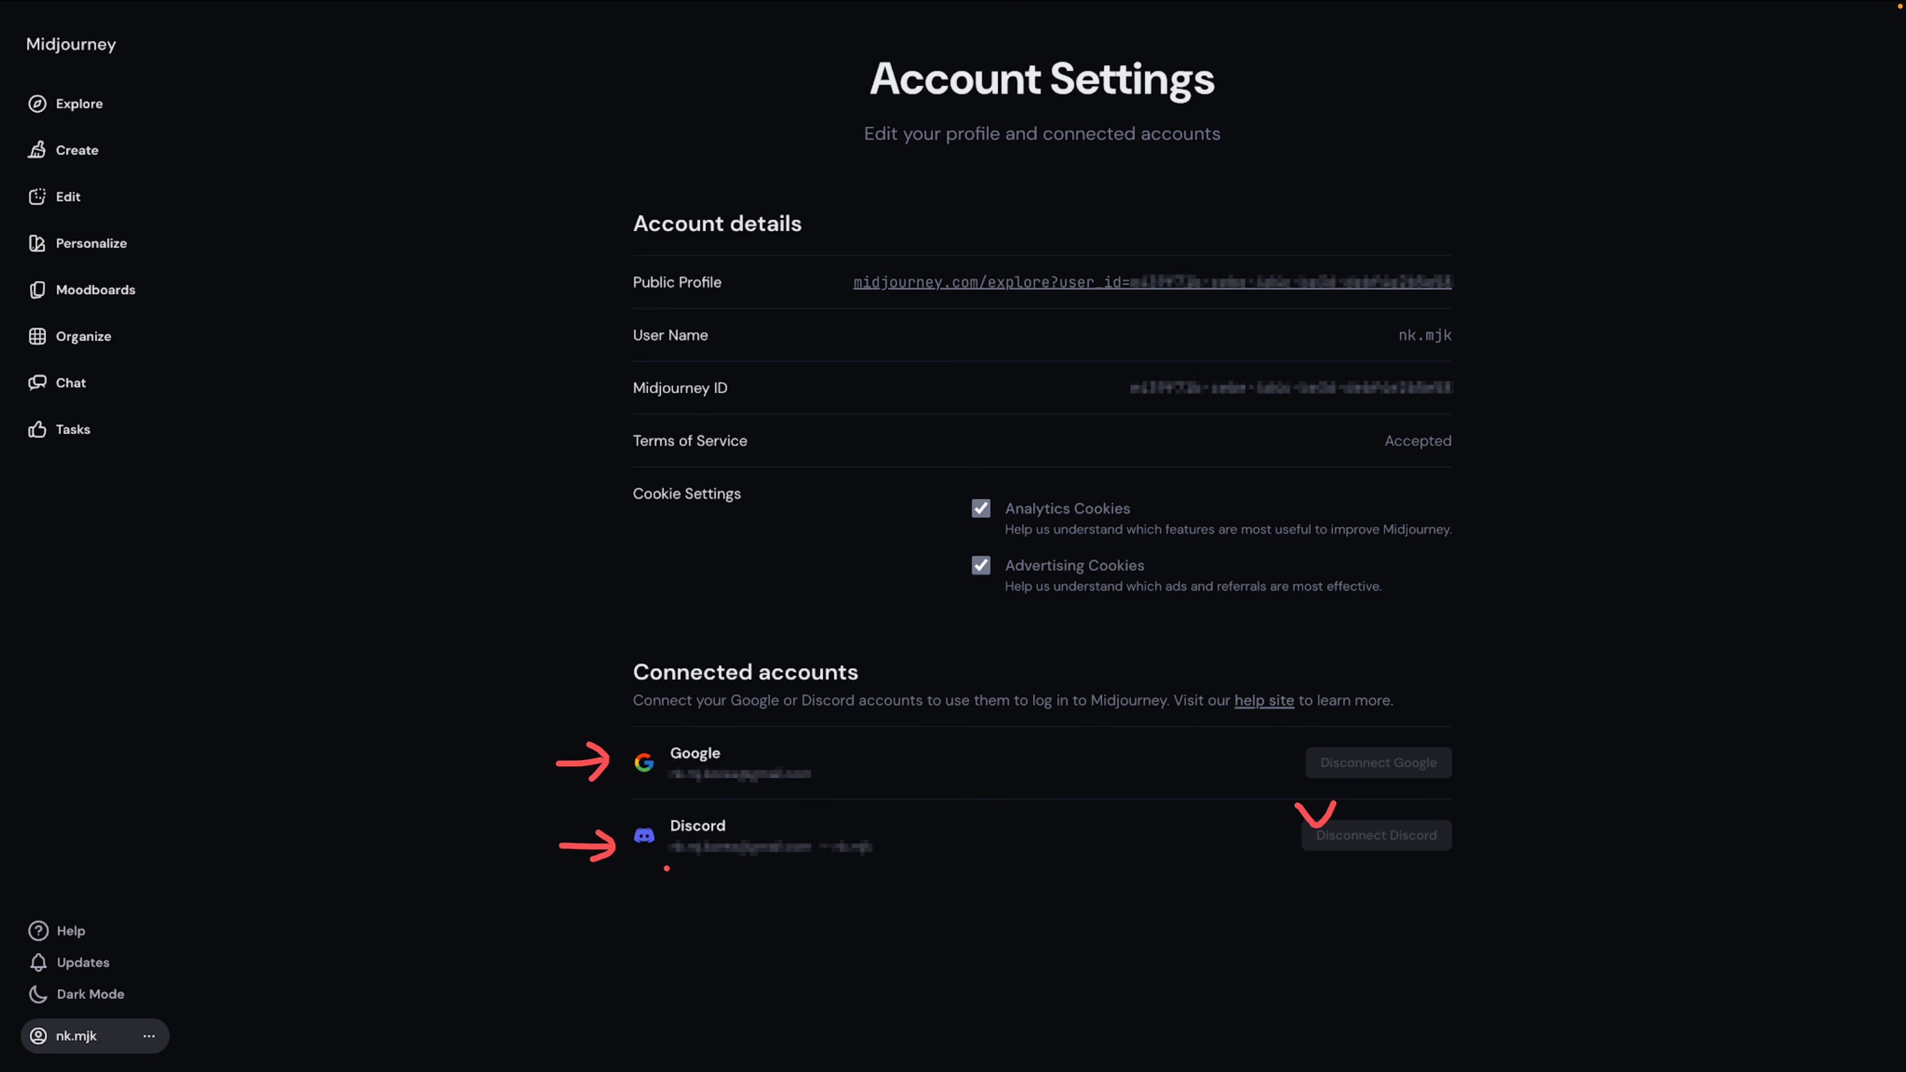
{"action": "left_click_drag", "start_coordinate": [666, 869], "coordinate": [808, 868]}
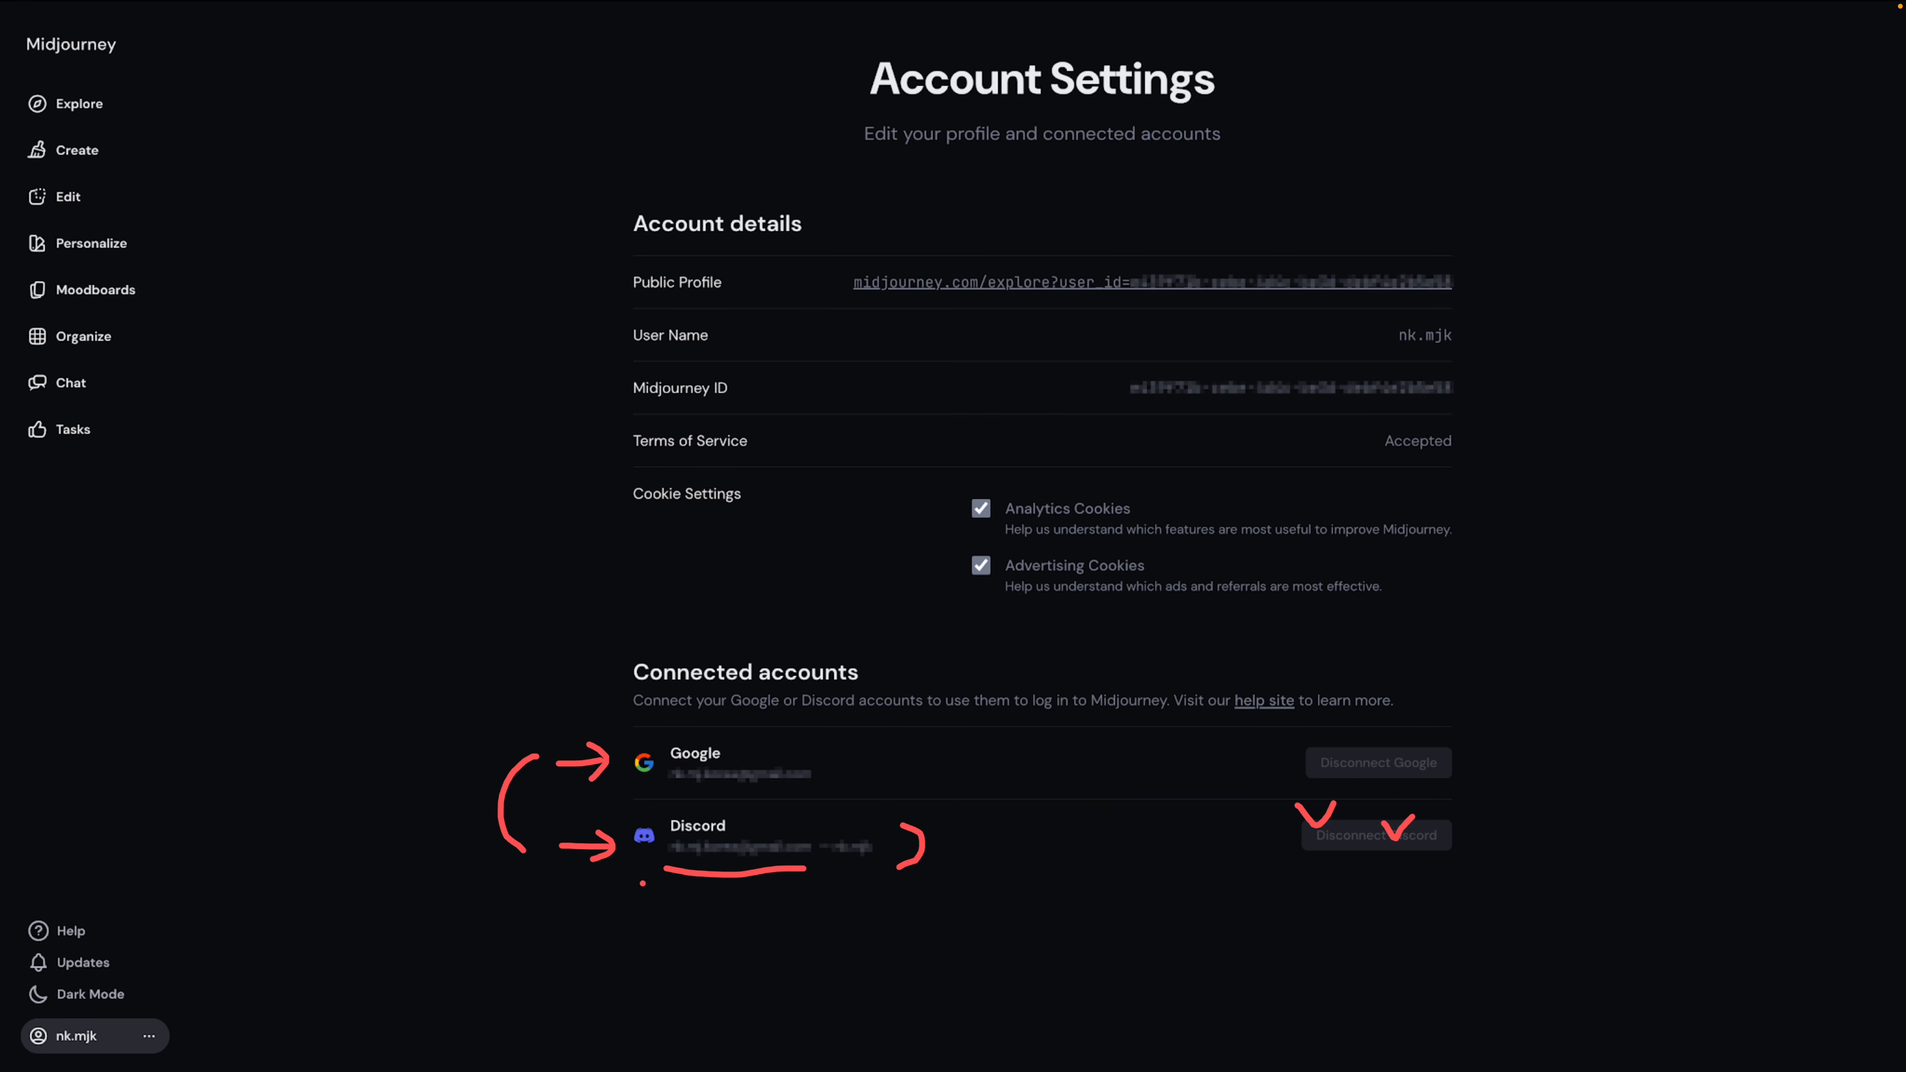
{"action": "left_click_drag", "start_coordinate": [735, 787], "coordinate": [752, 773]}
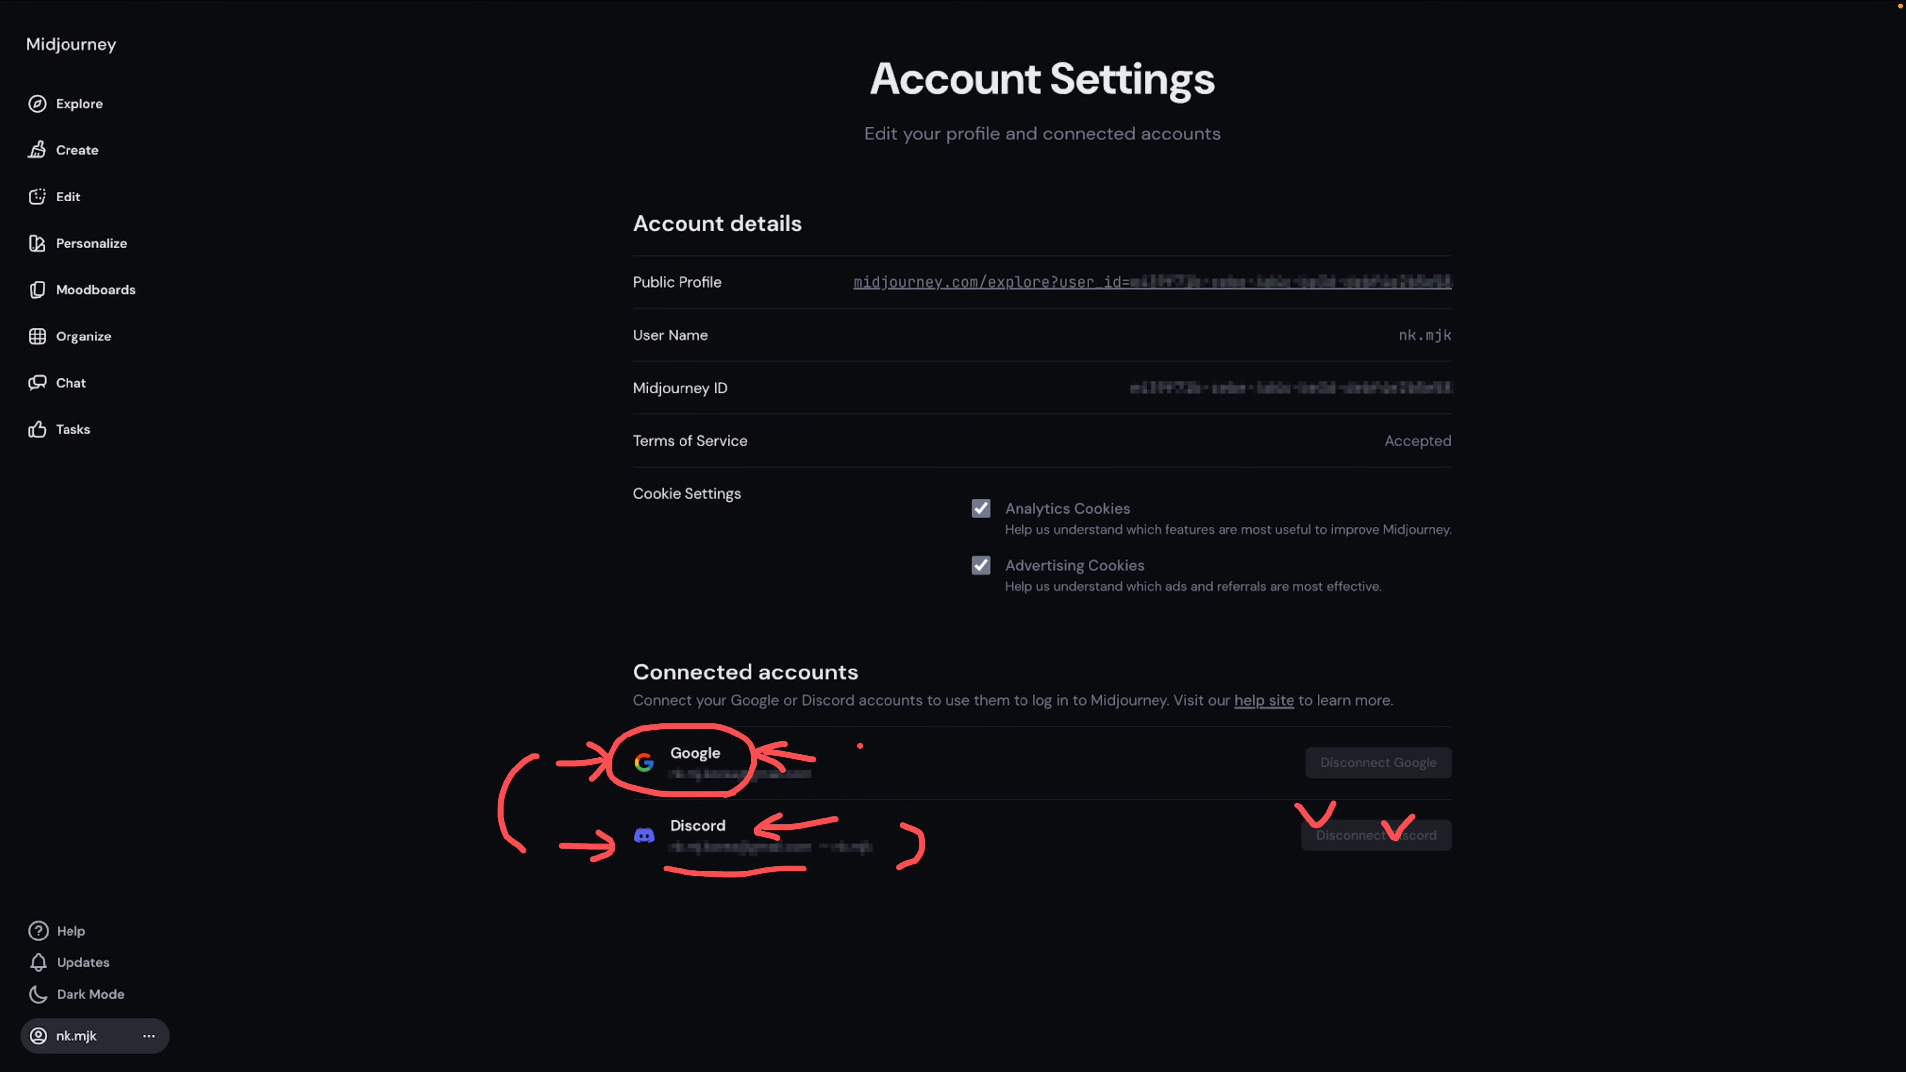
{"action": "key", "text": "Escape"}
{"action": "mouse_move", "coordinate": [592, 249]}
{"action": "left_mouse_down"}
{"action": "mouse_move", "coordinate": [563, 384]}
{"action": "mouse_move", "coordinate": [580, 488]}
{"action": "left_mouse_up"}
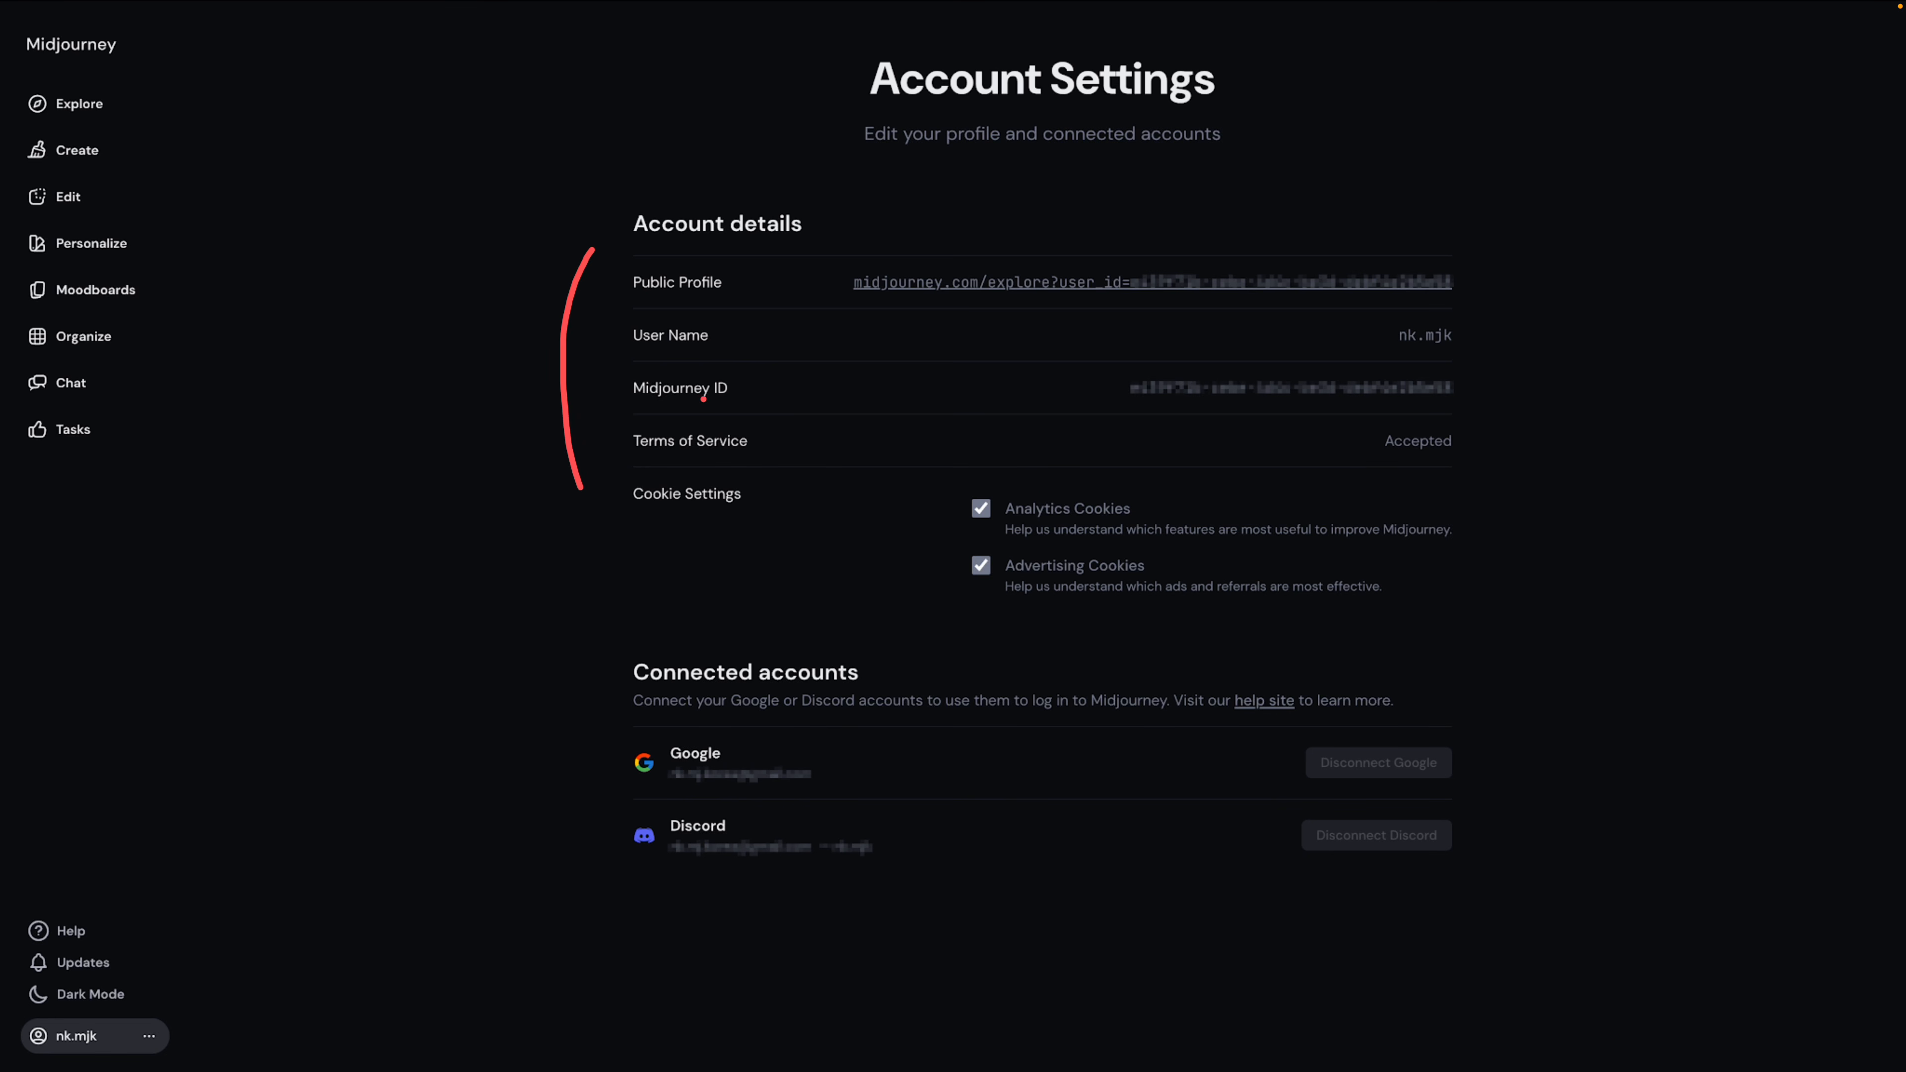
{"action": "key", "text": "Escape"}
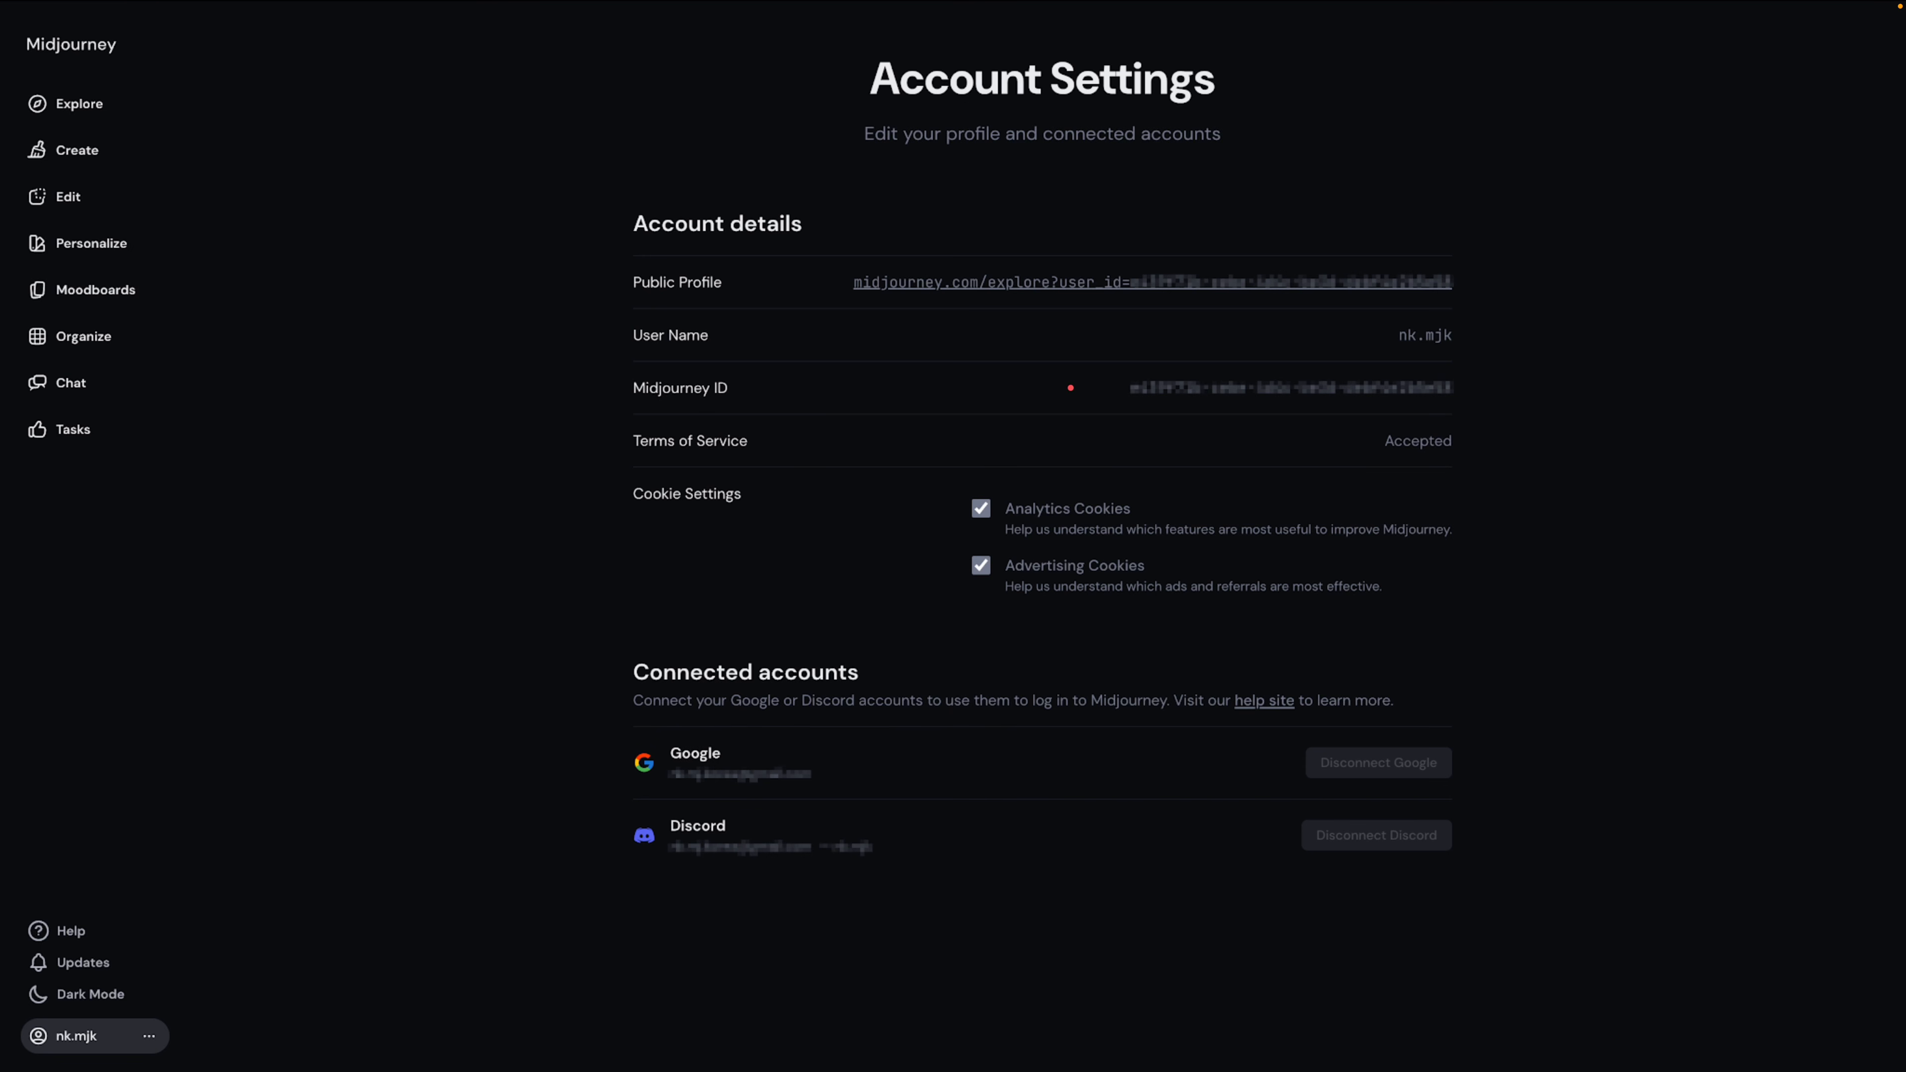
{"action": "key", "text": "Escape"}
Step: Open the account's public profile from Account Settings and browse through its image gallery
{"action": "left_click", "coordinate": [989, 292]}
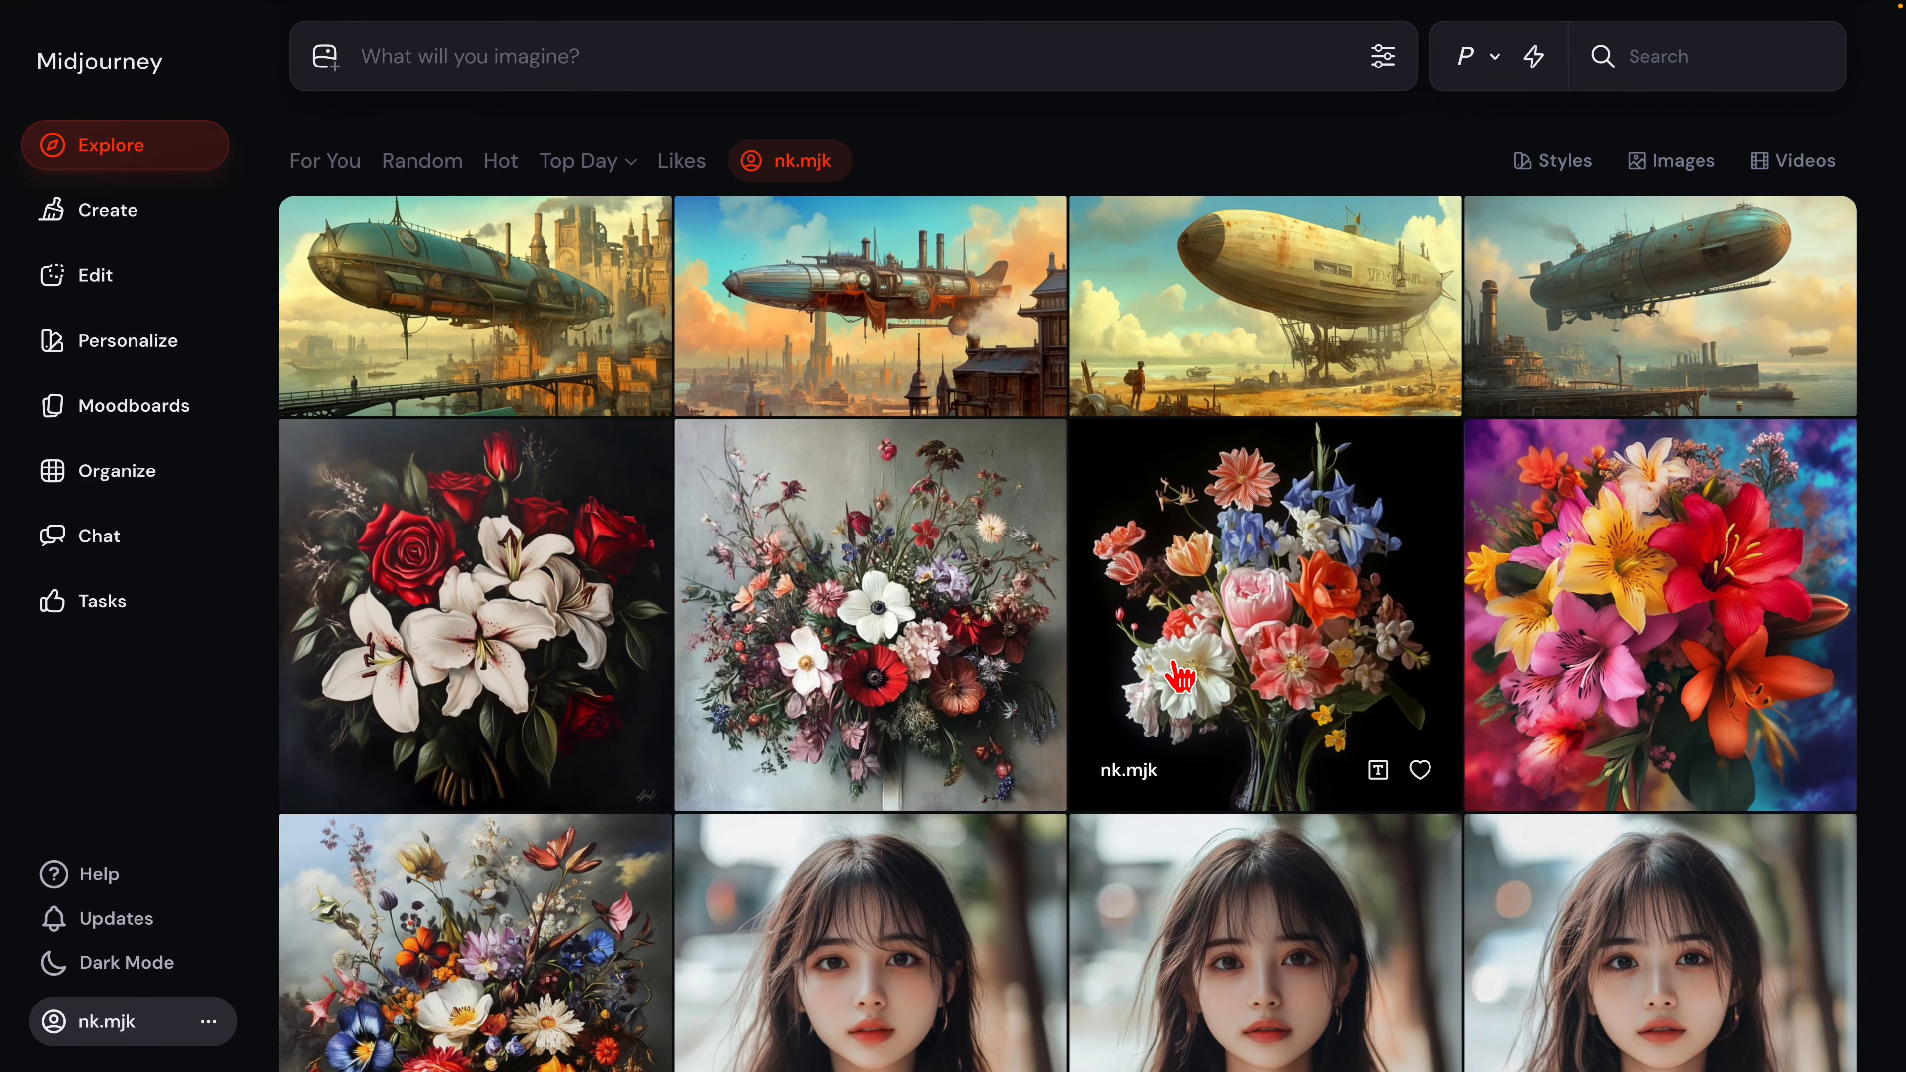
{"action": "scroll", "coordinate": [1162, 697], "scroll_direction": "down", "scroll_amount": 5}
{"action": "scroll", "coordinate": [1161, 675], "scroll_direction": "up", "scroll_amount": 5}
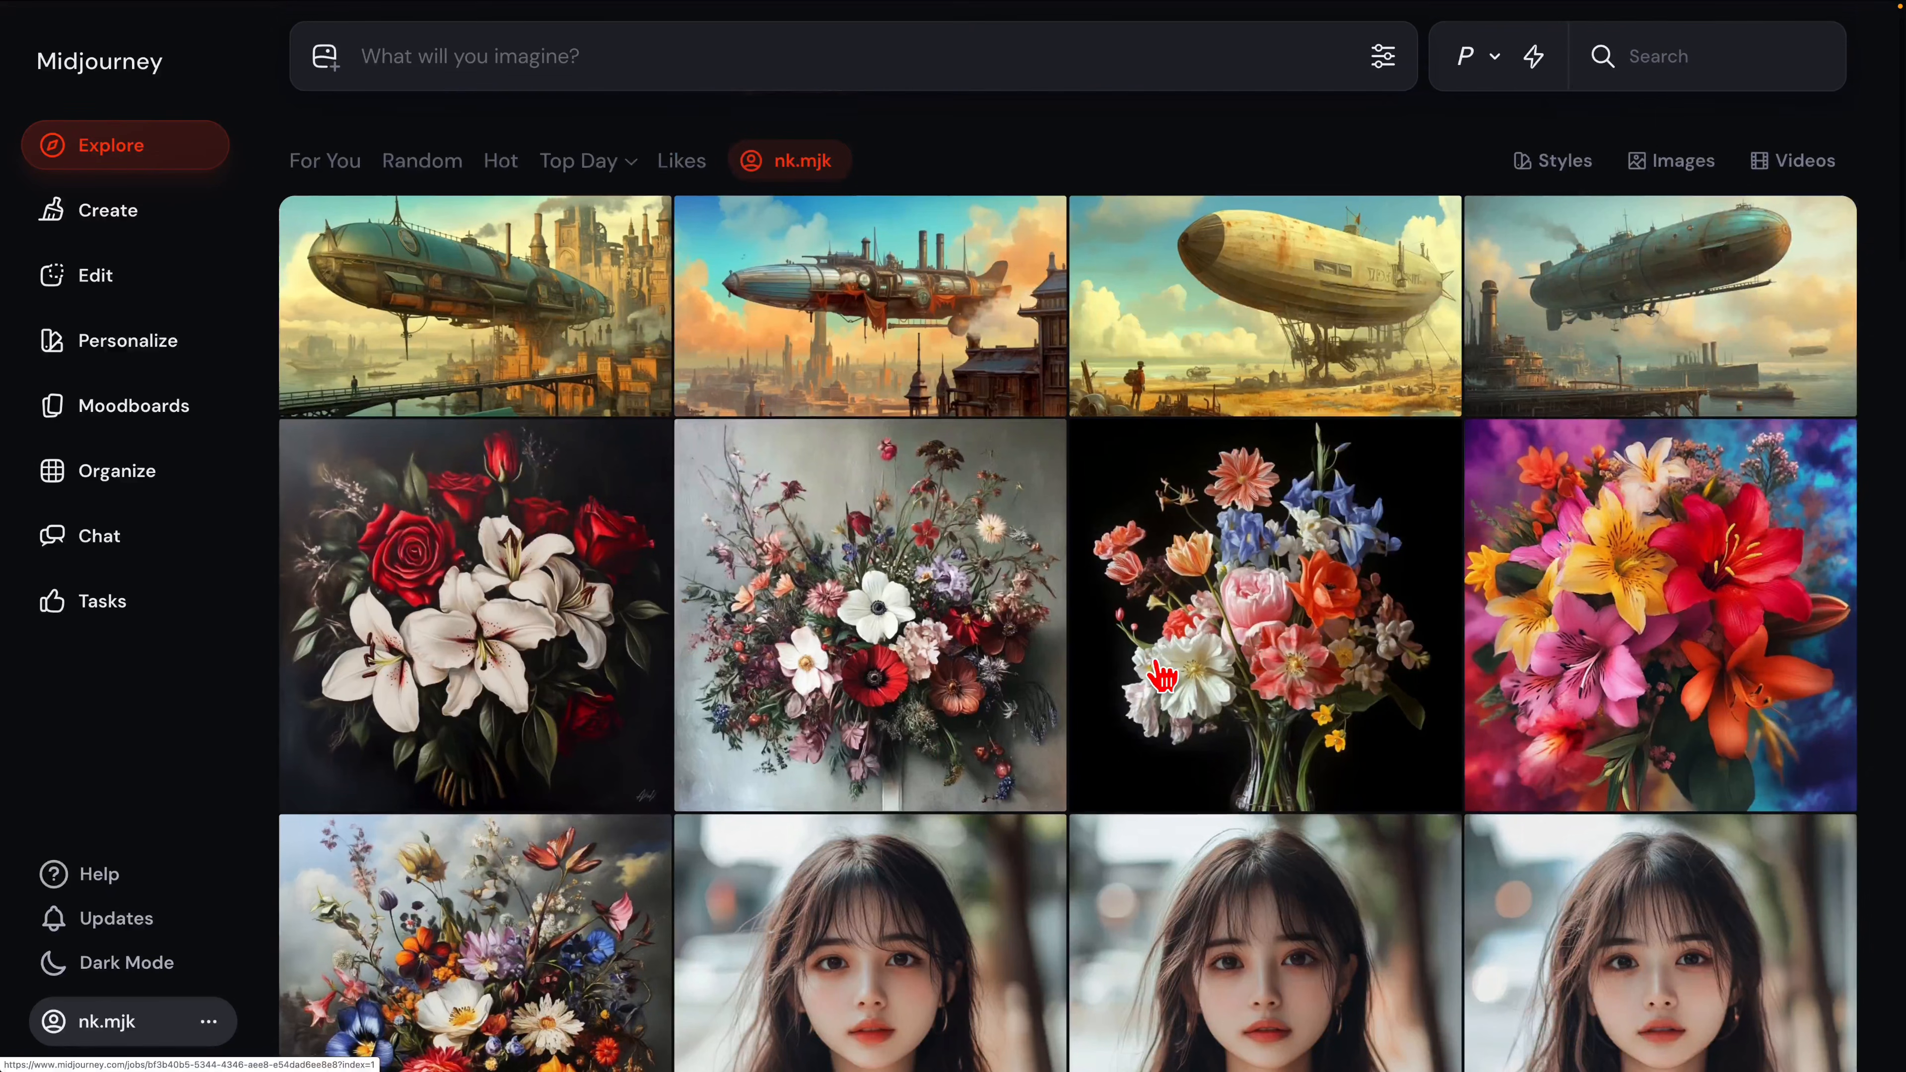
{"action": "scroll", "coordinate": [1156, 688], "scroll_direction": "down", "scroll_amount": 14}
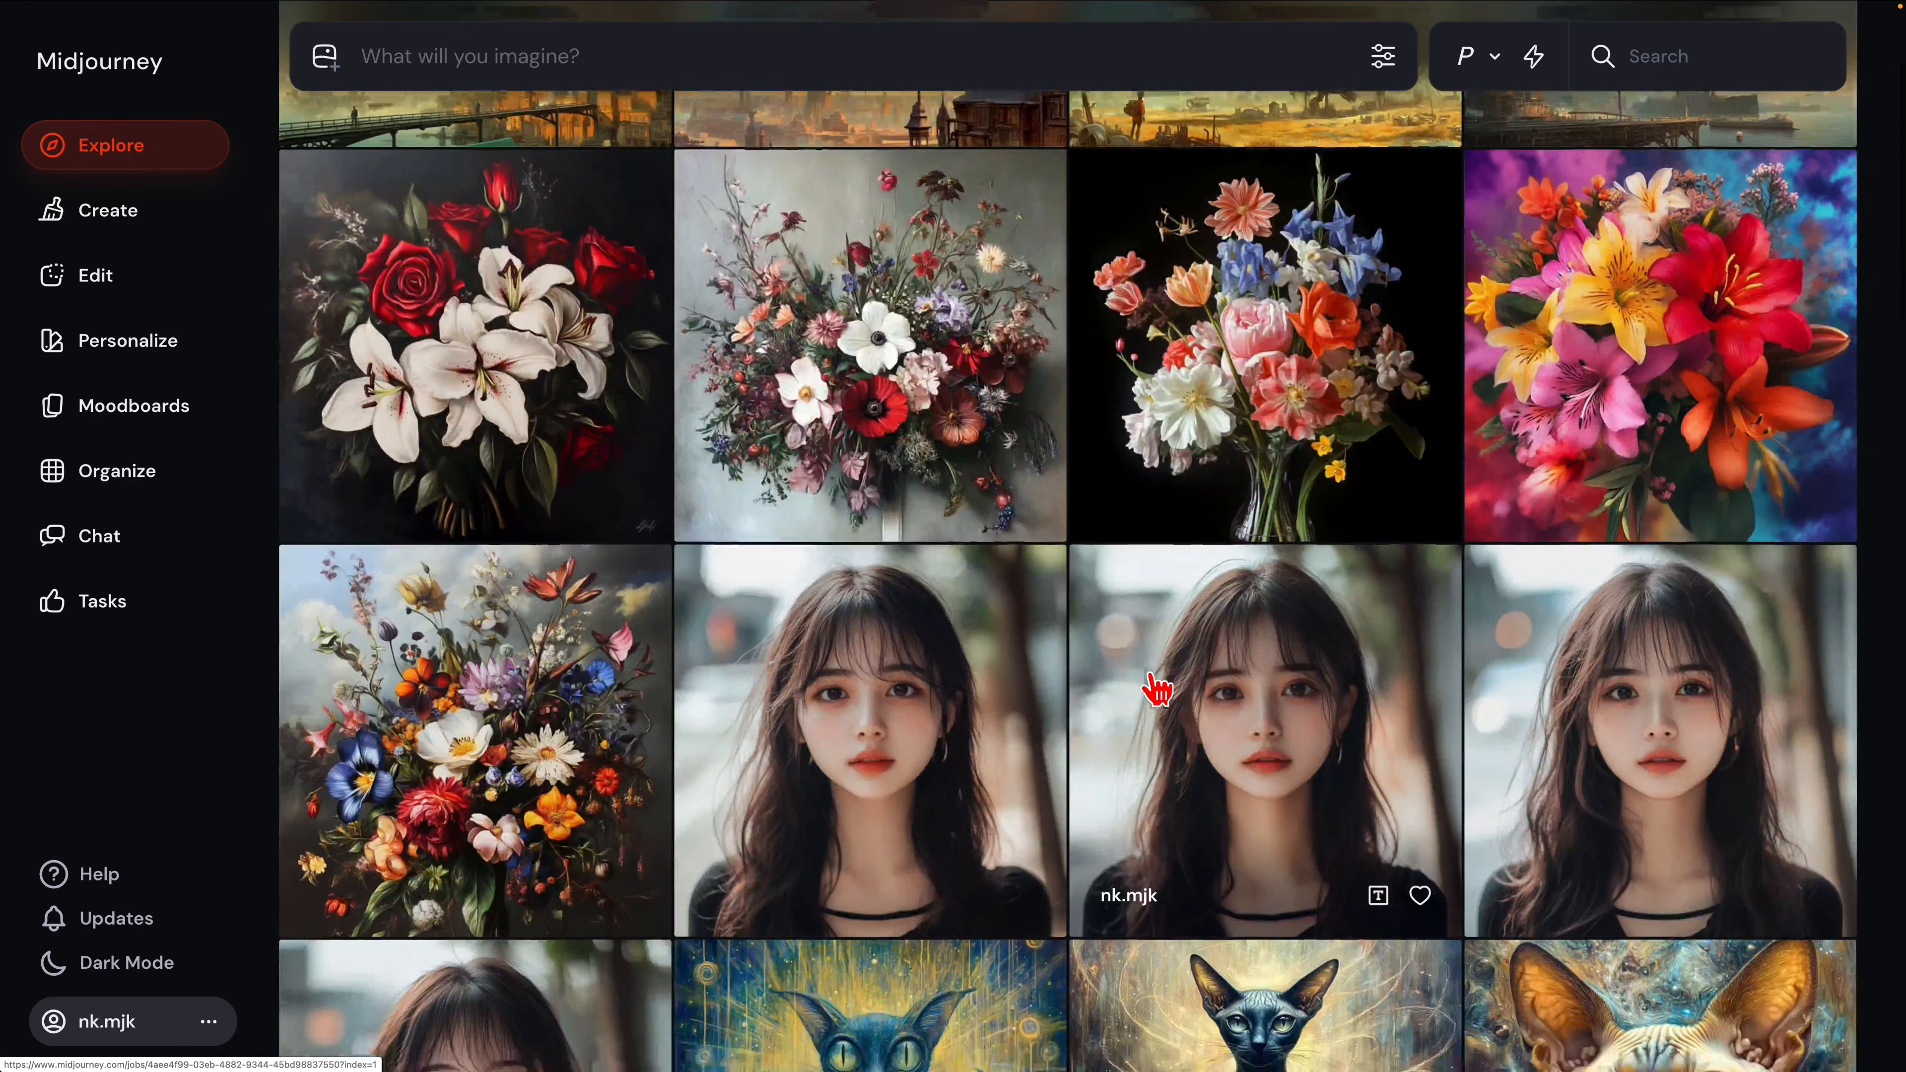
{"action": "scroll", "coordinate": [1156, 688], "scroll_direction": "down", "scroll_amount": 13}
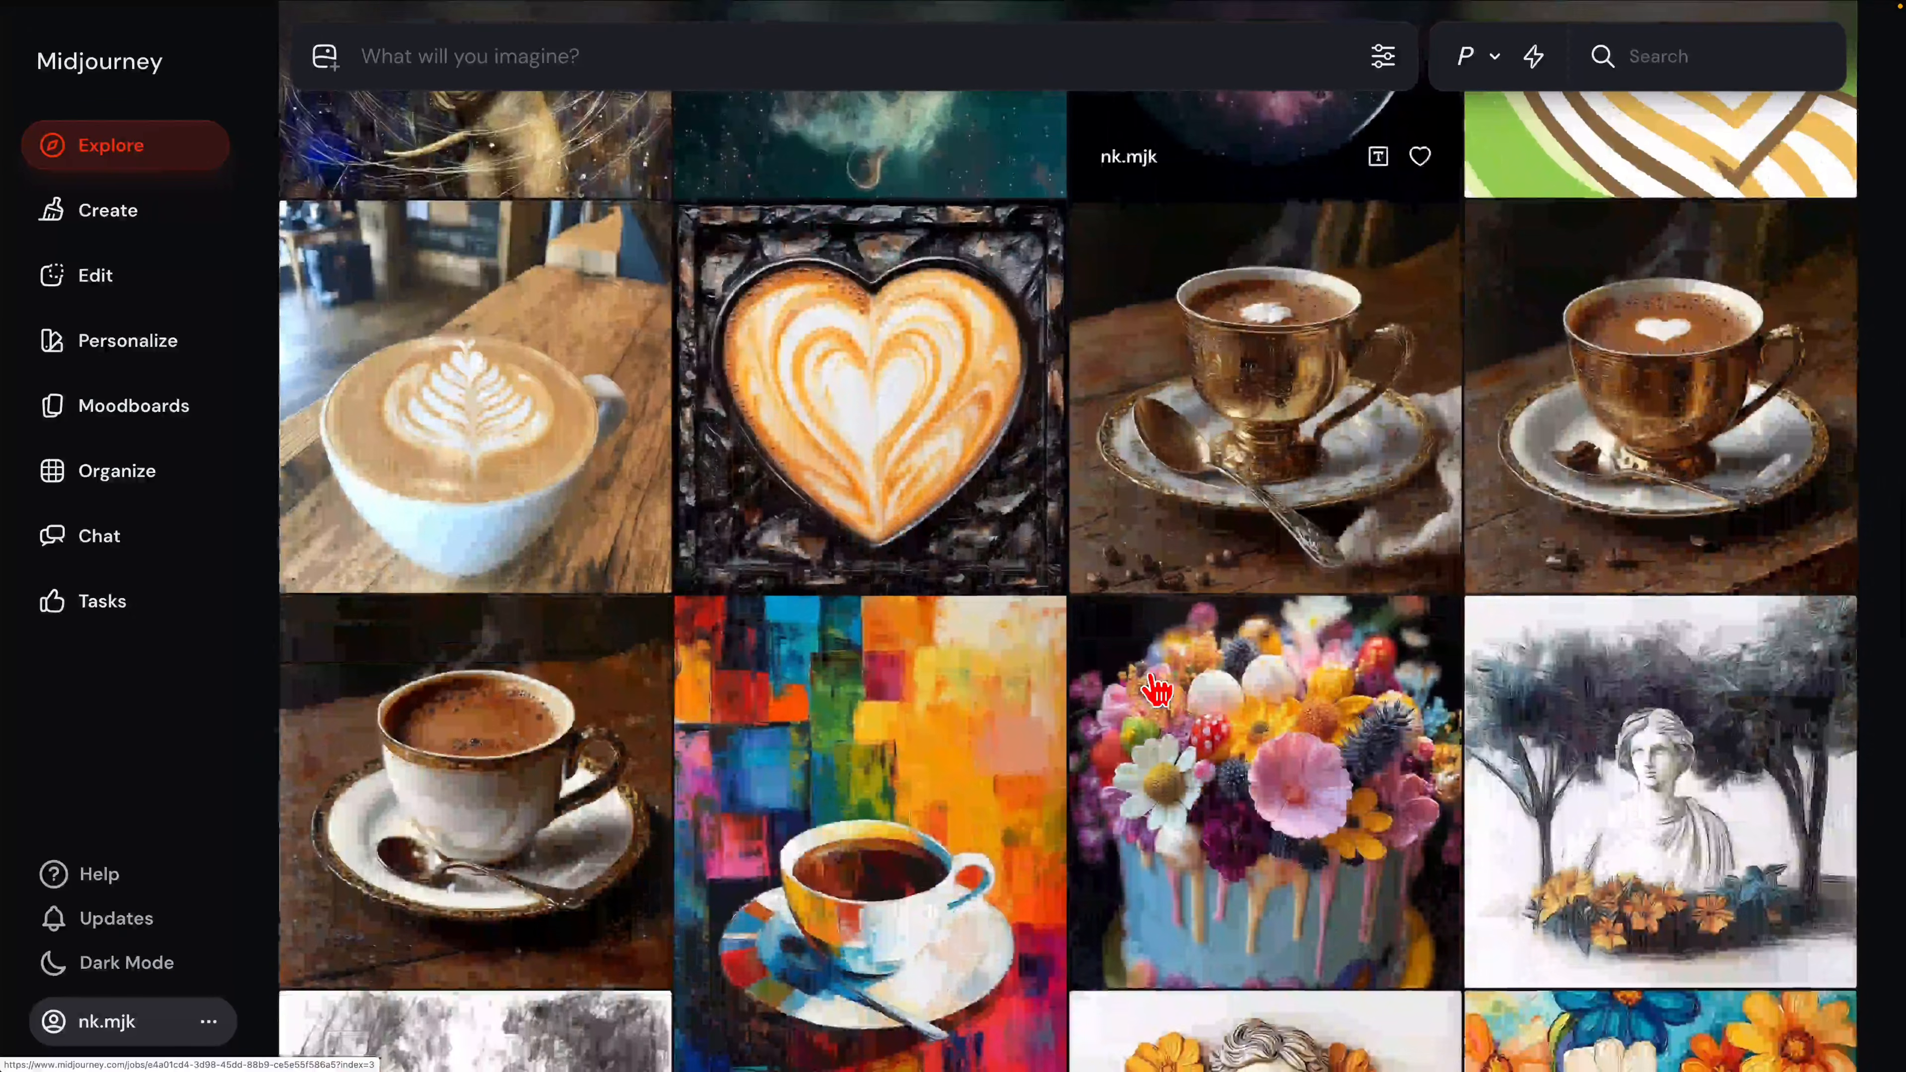
{"action": "scroll", "coordinate": [1158, 688], "scroll_direction": "up", "scroll_amount": 2}
{"action": "scroll", "coordinate": [1158, 688], "scroll_direction": "up", "scroll_amount": 12}
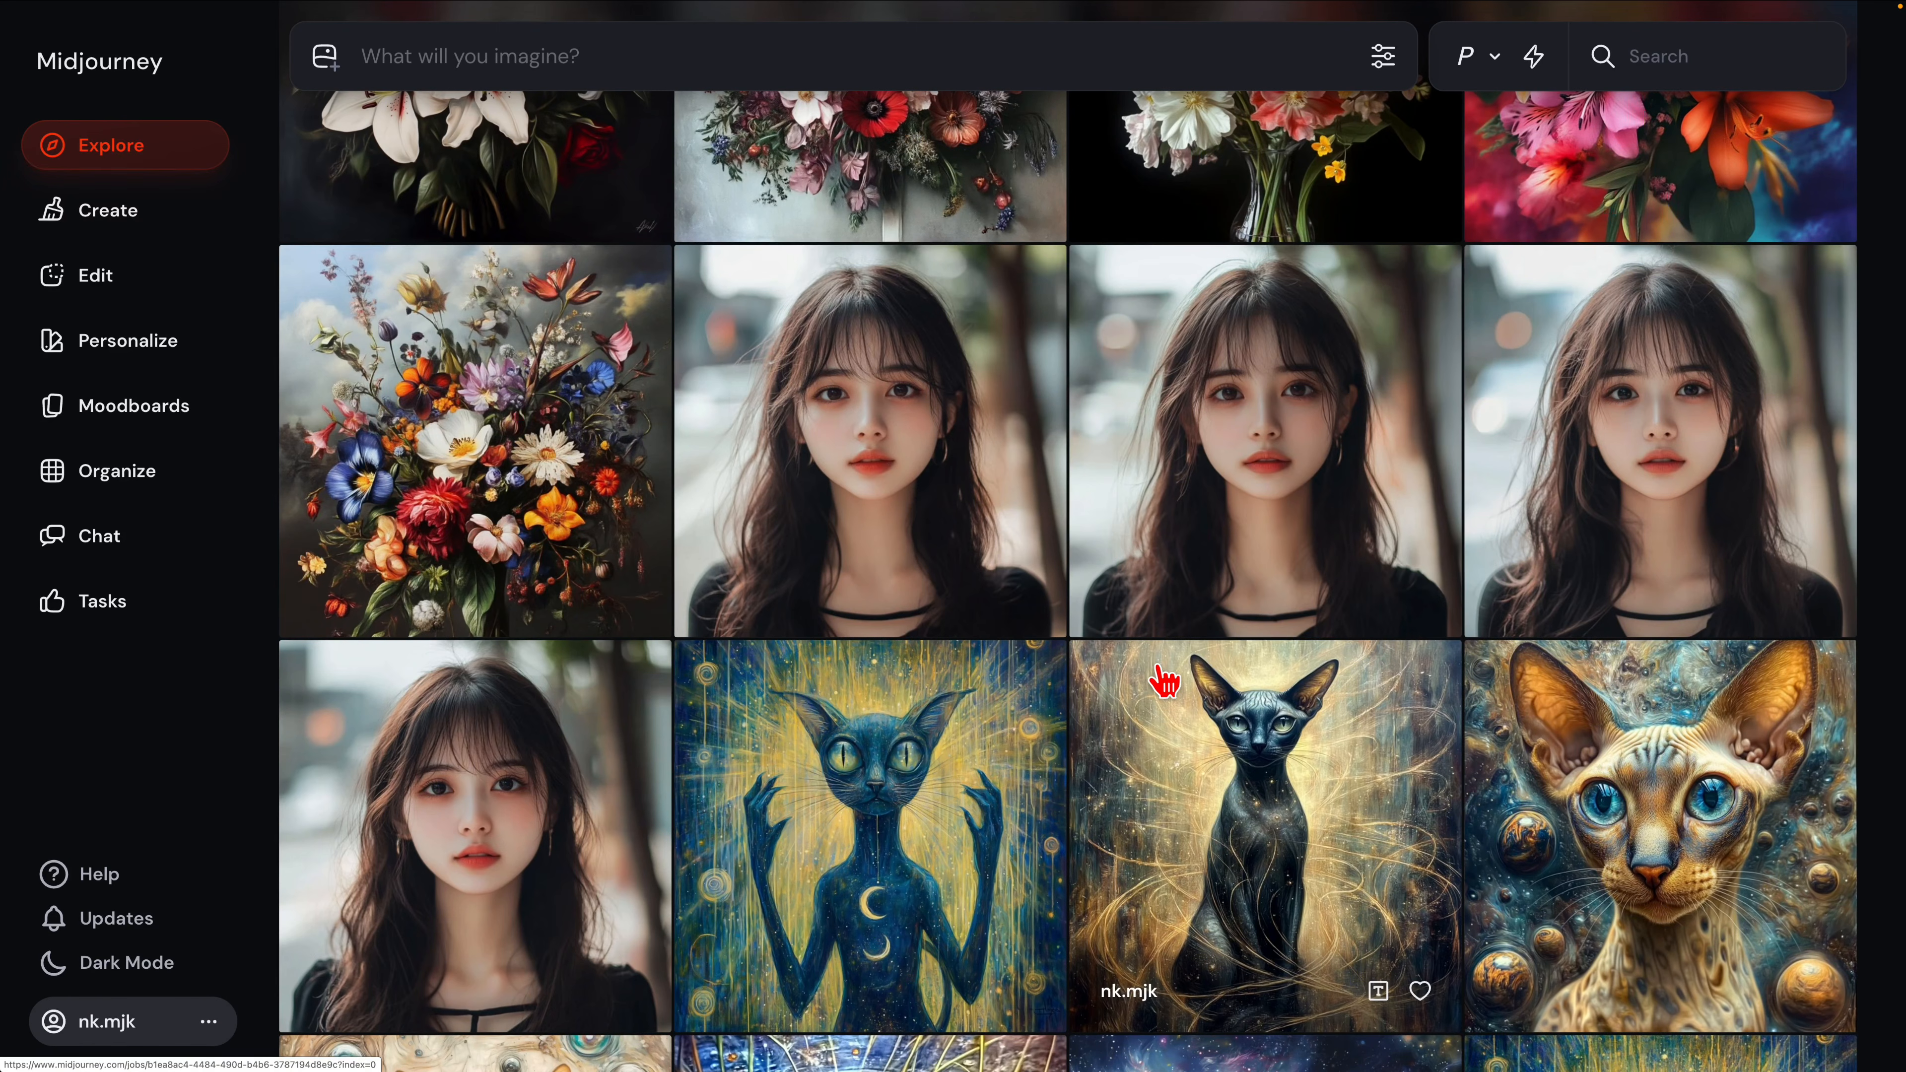
{"action": "scroll", "coordinate": [1164, 681], "scroll_direction": "up", "scroll_amount": 8}
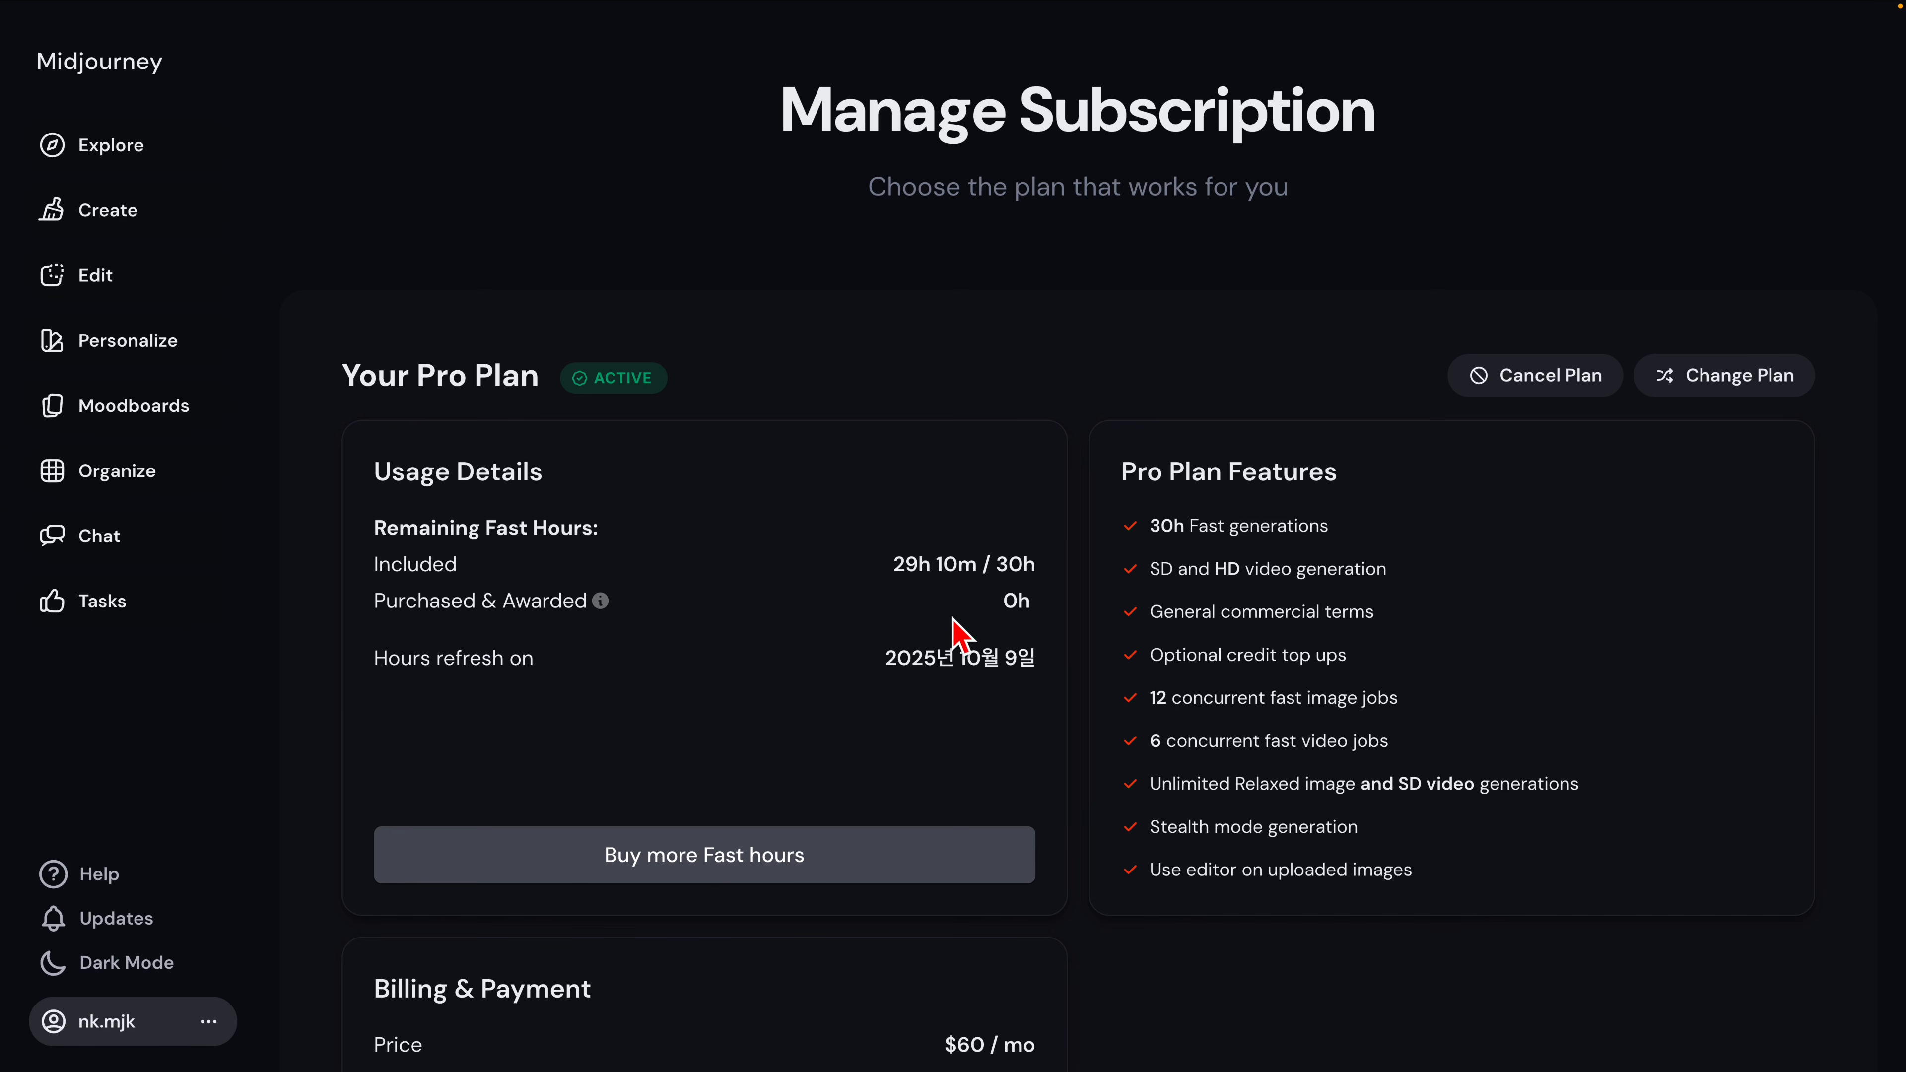
Step: On Manage Subscription, compare the Basic, Standard, Pro and Mega plans and show their prices for yearly billing
{"action": "scroll", "coordinate": [1012, 689], "scroll_direction": "down", "scroll_amount": 5}
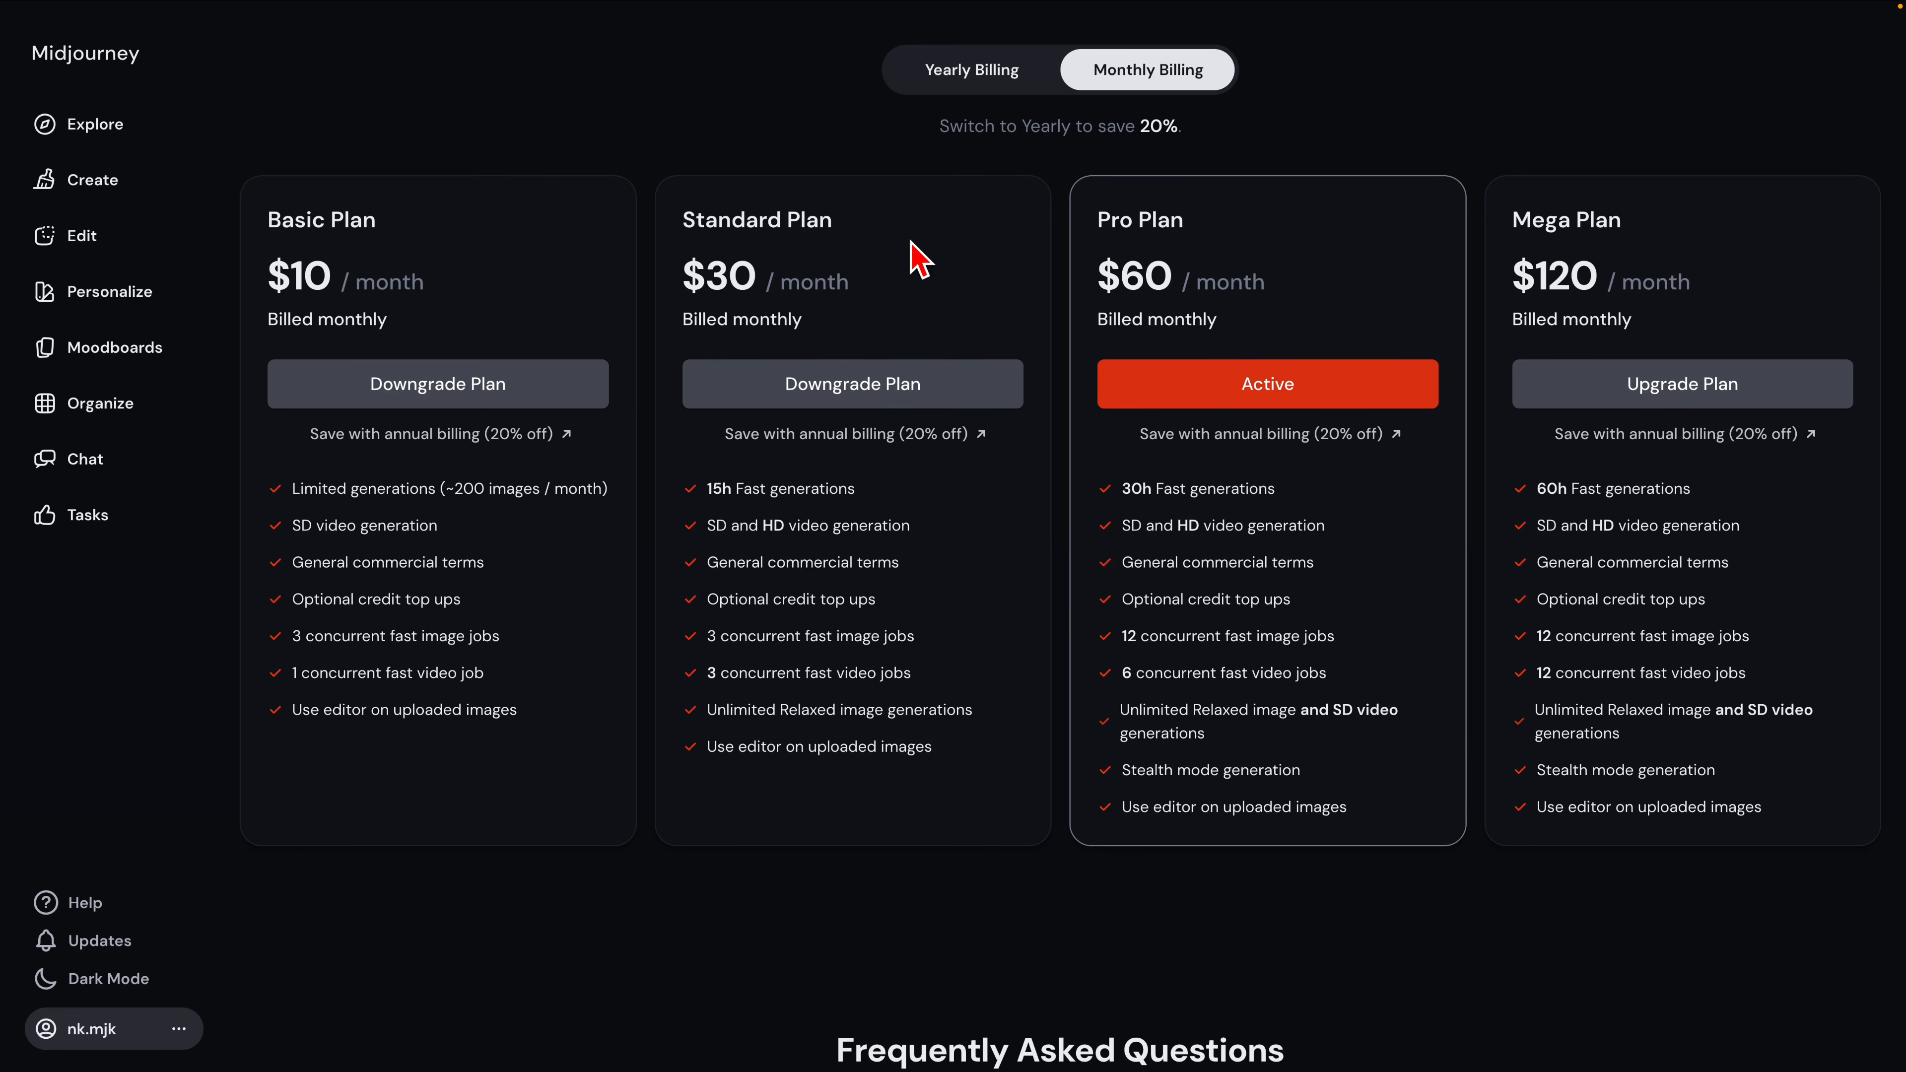
{"action": "left_click", "coordinate": [984, 87]}
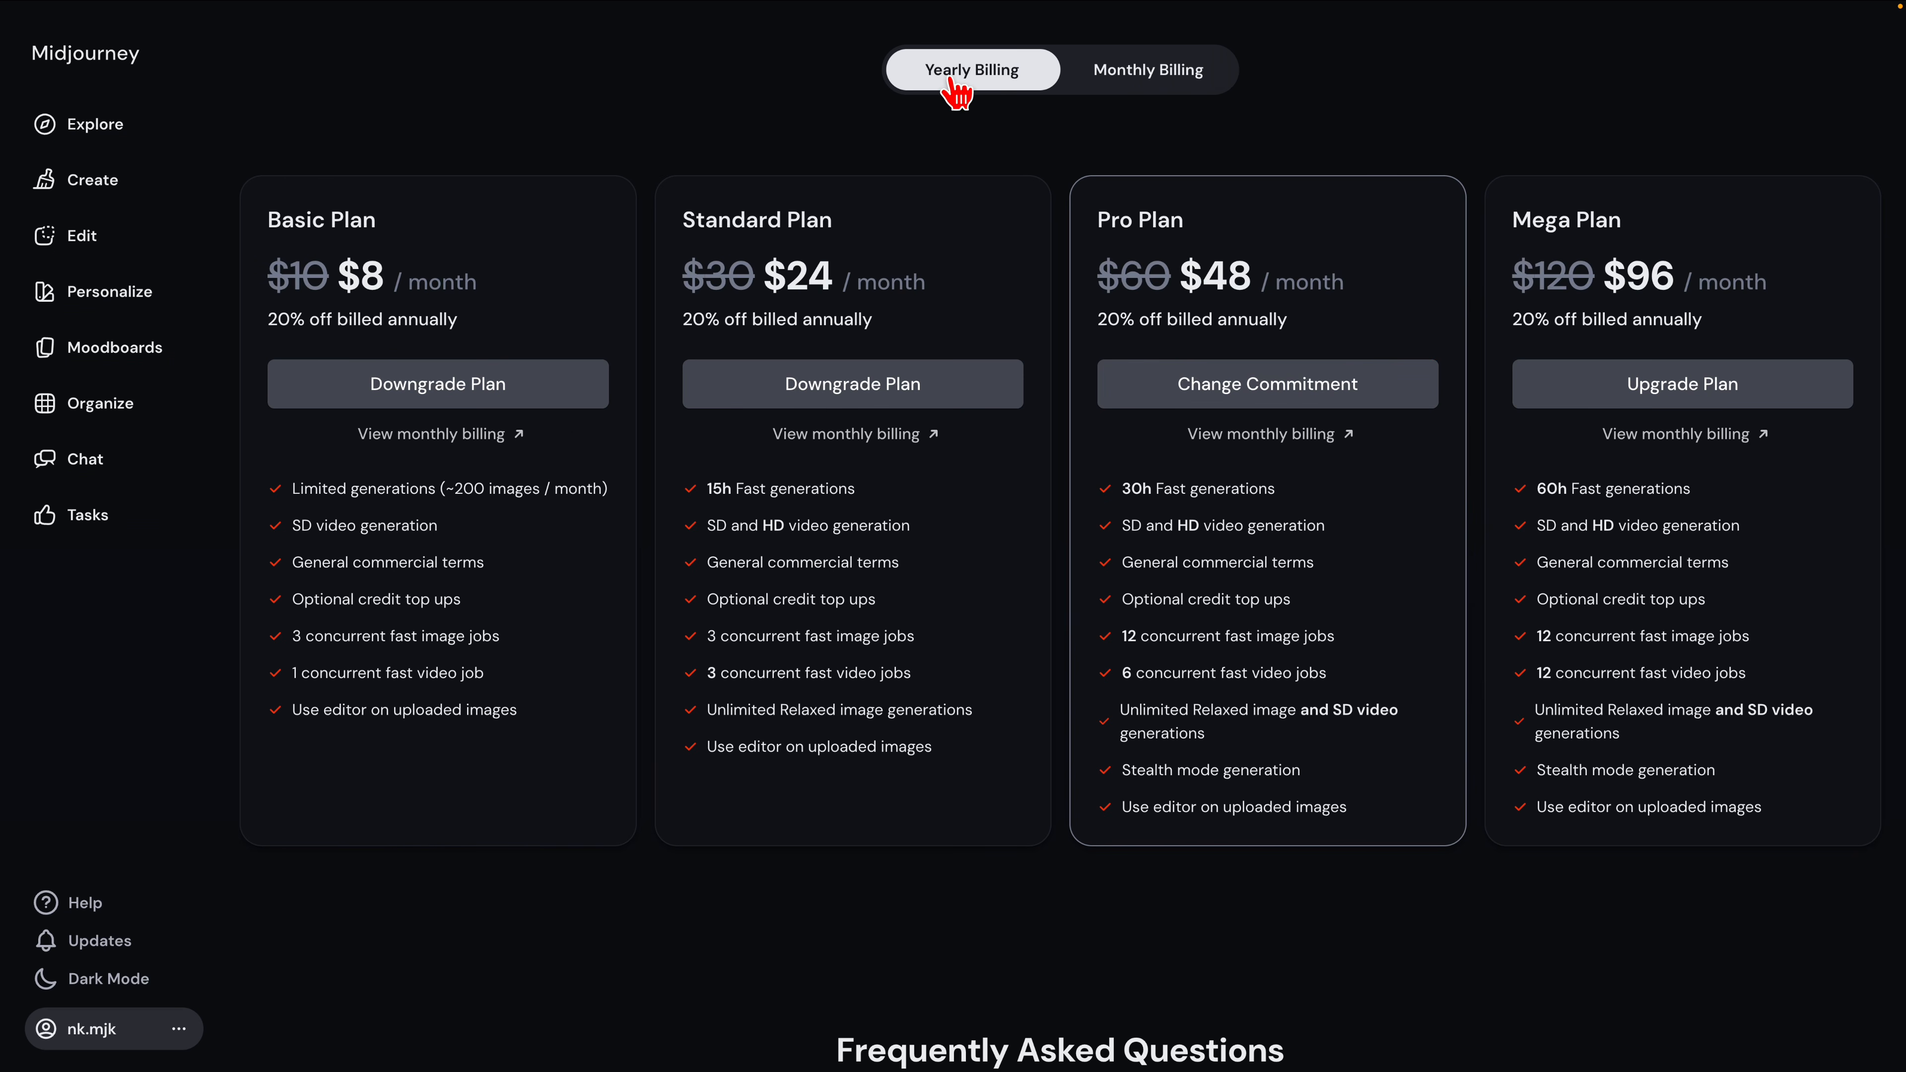
Step: Switch the subscription plans back to monthly billing and review the options for changing plans
{"action": "left_click", "coordinate": [1129, 83]}
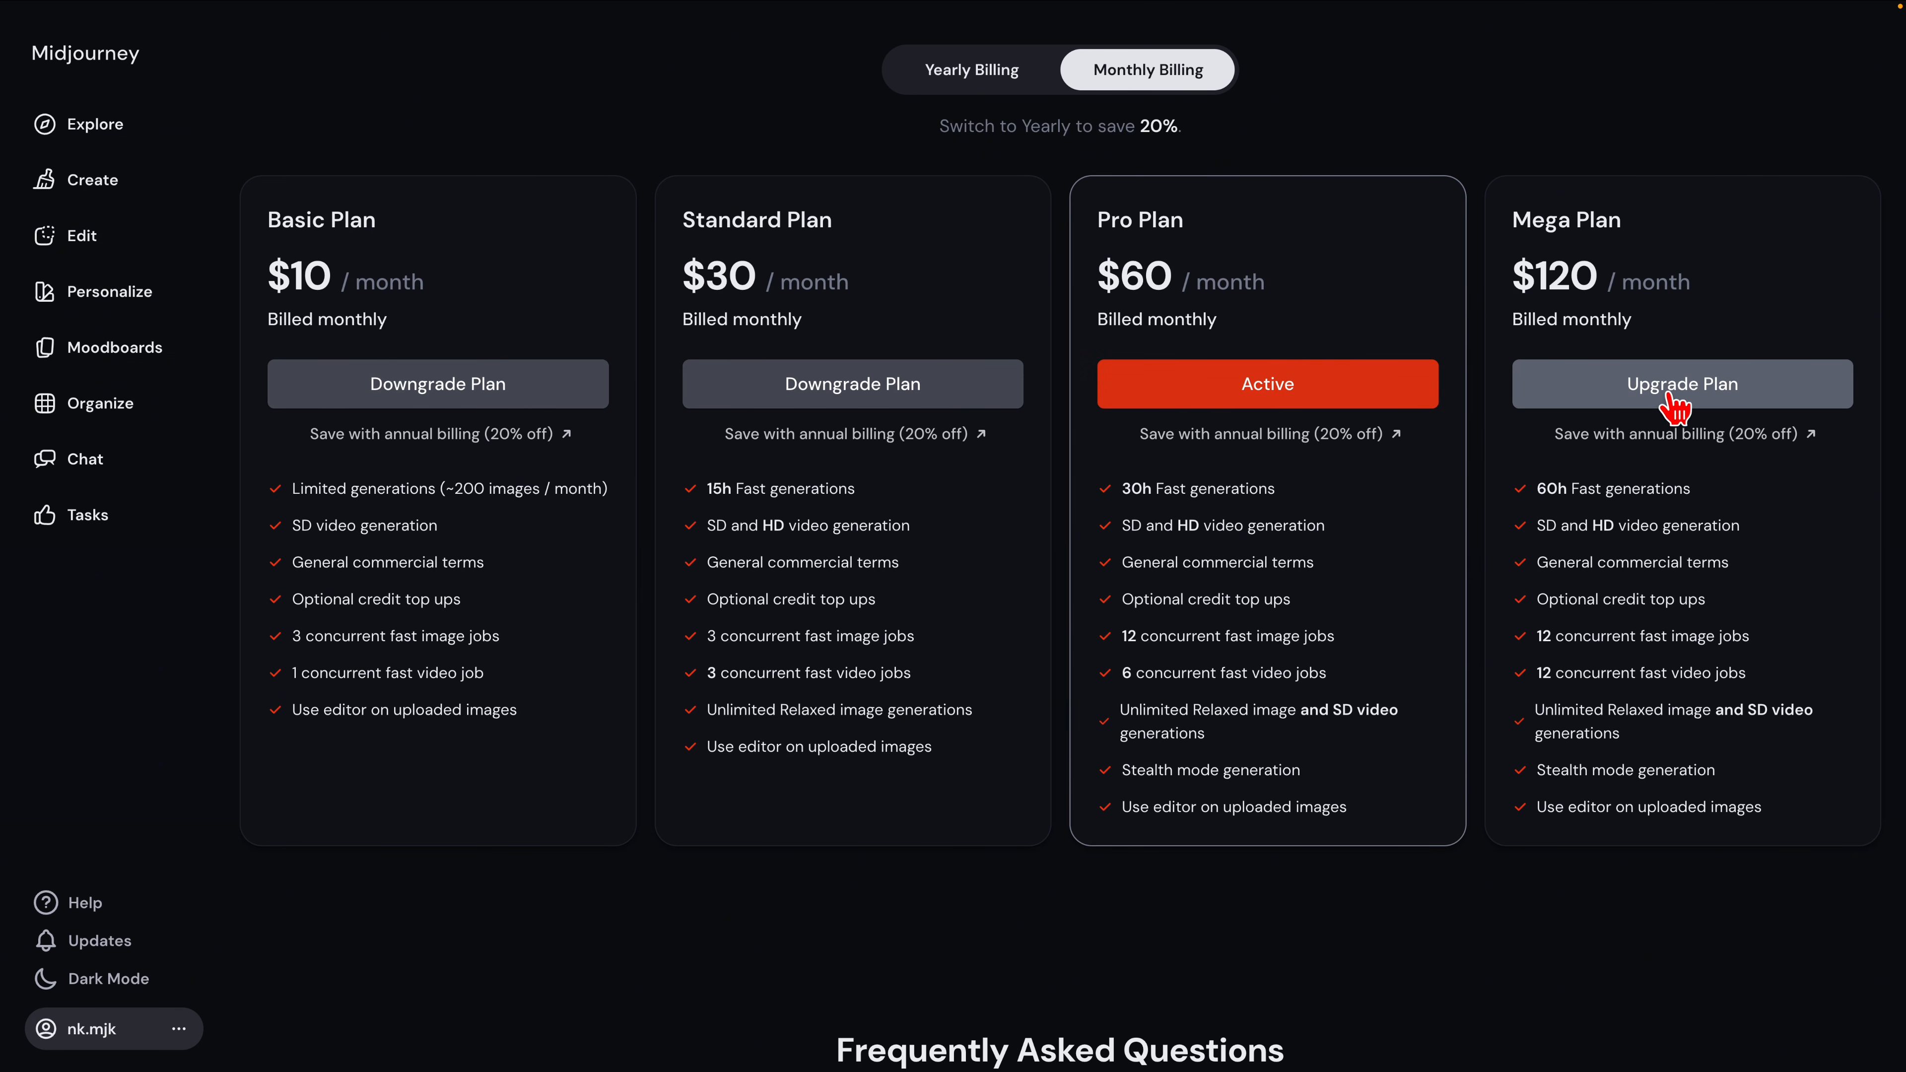
{"action": "left_click", "coordinate": [893, 396]}
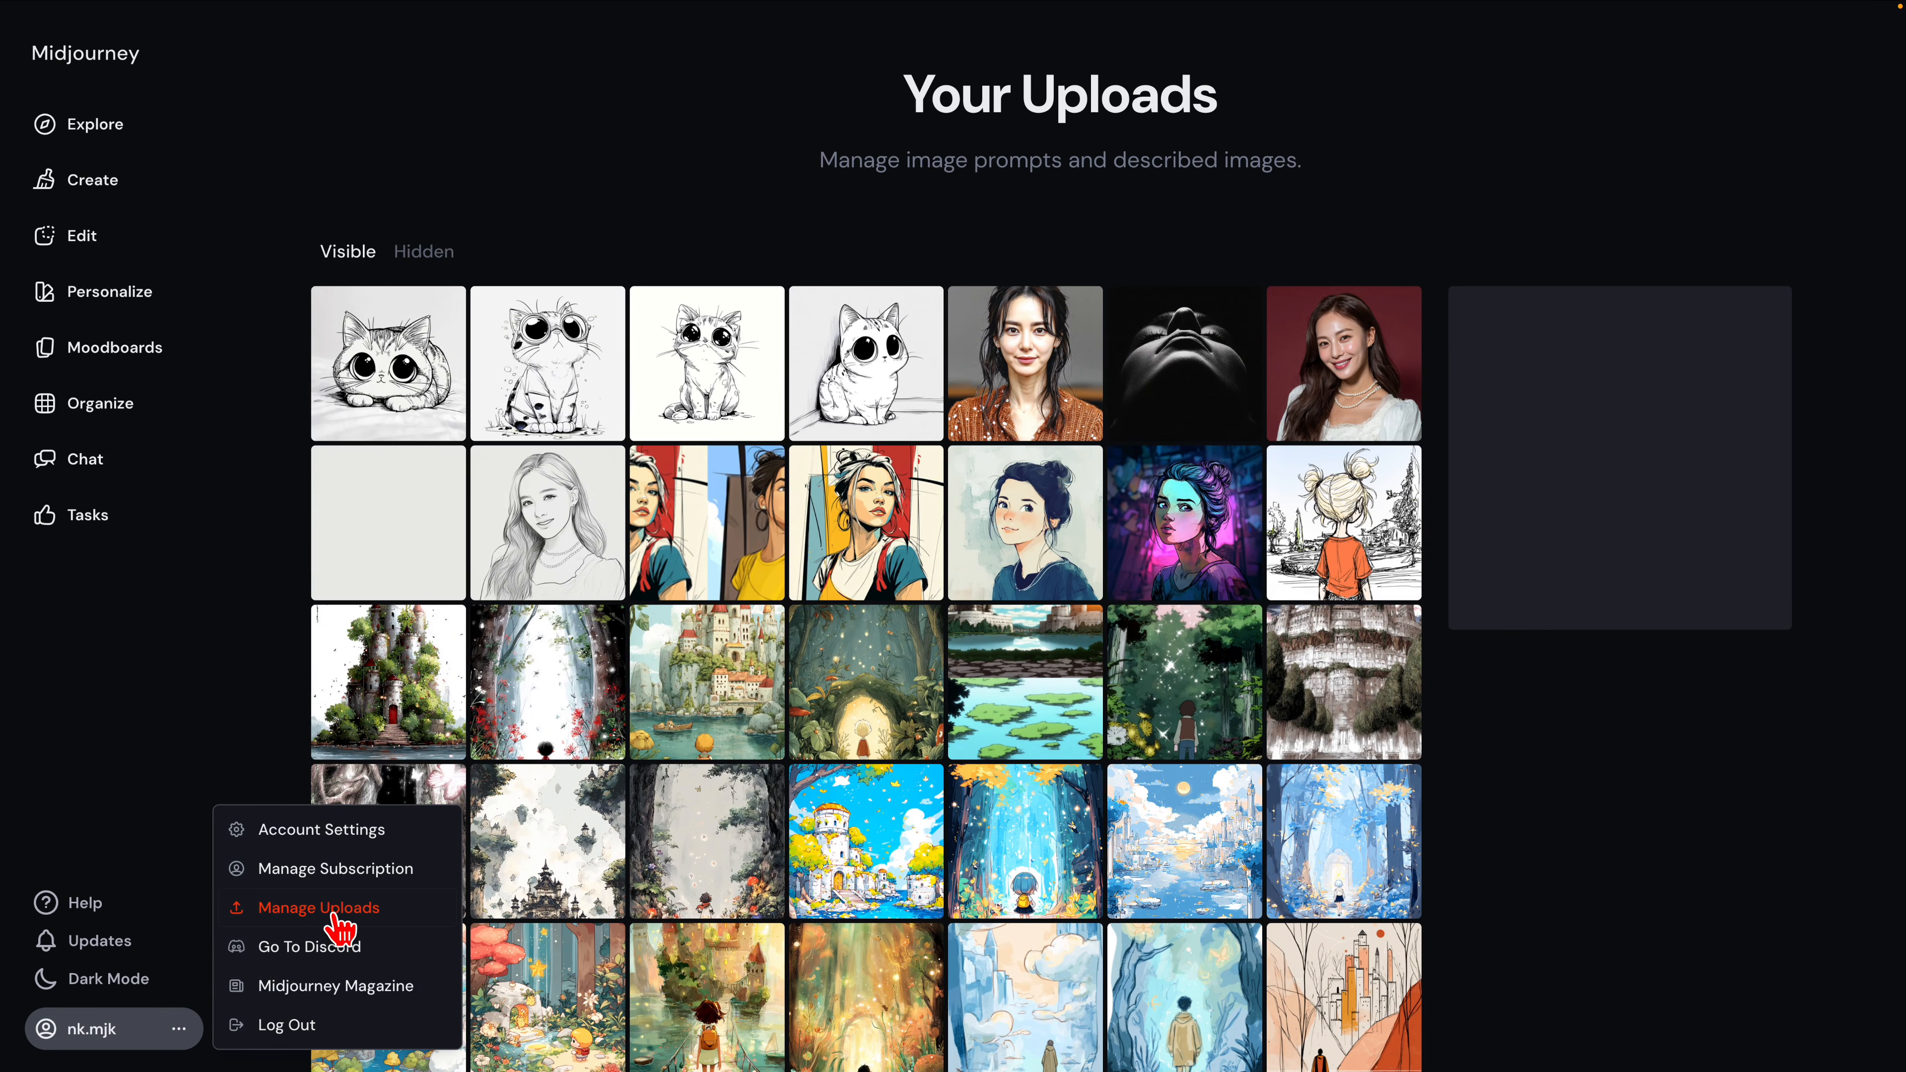
Step: Open Manage Uploads to review the uploaded images, and point out Add Images in the Explore page's prompt bar
{"action": "left_click", "coordinate": [332, 909]}
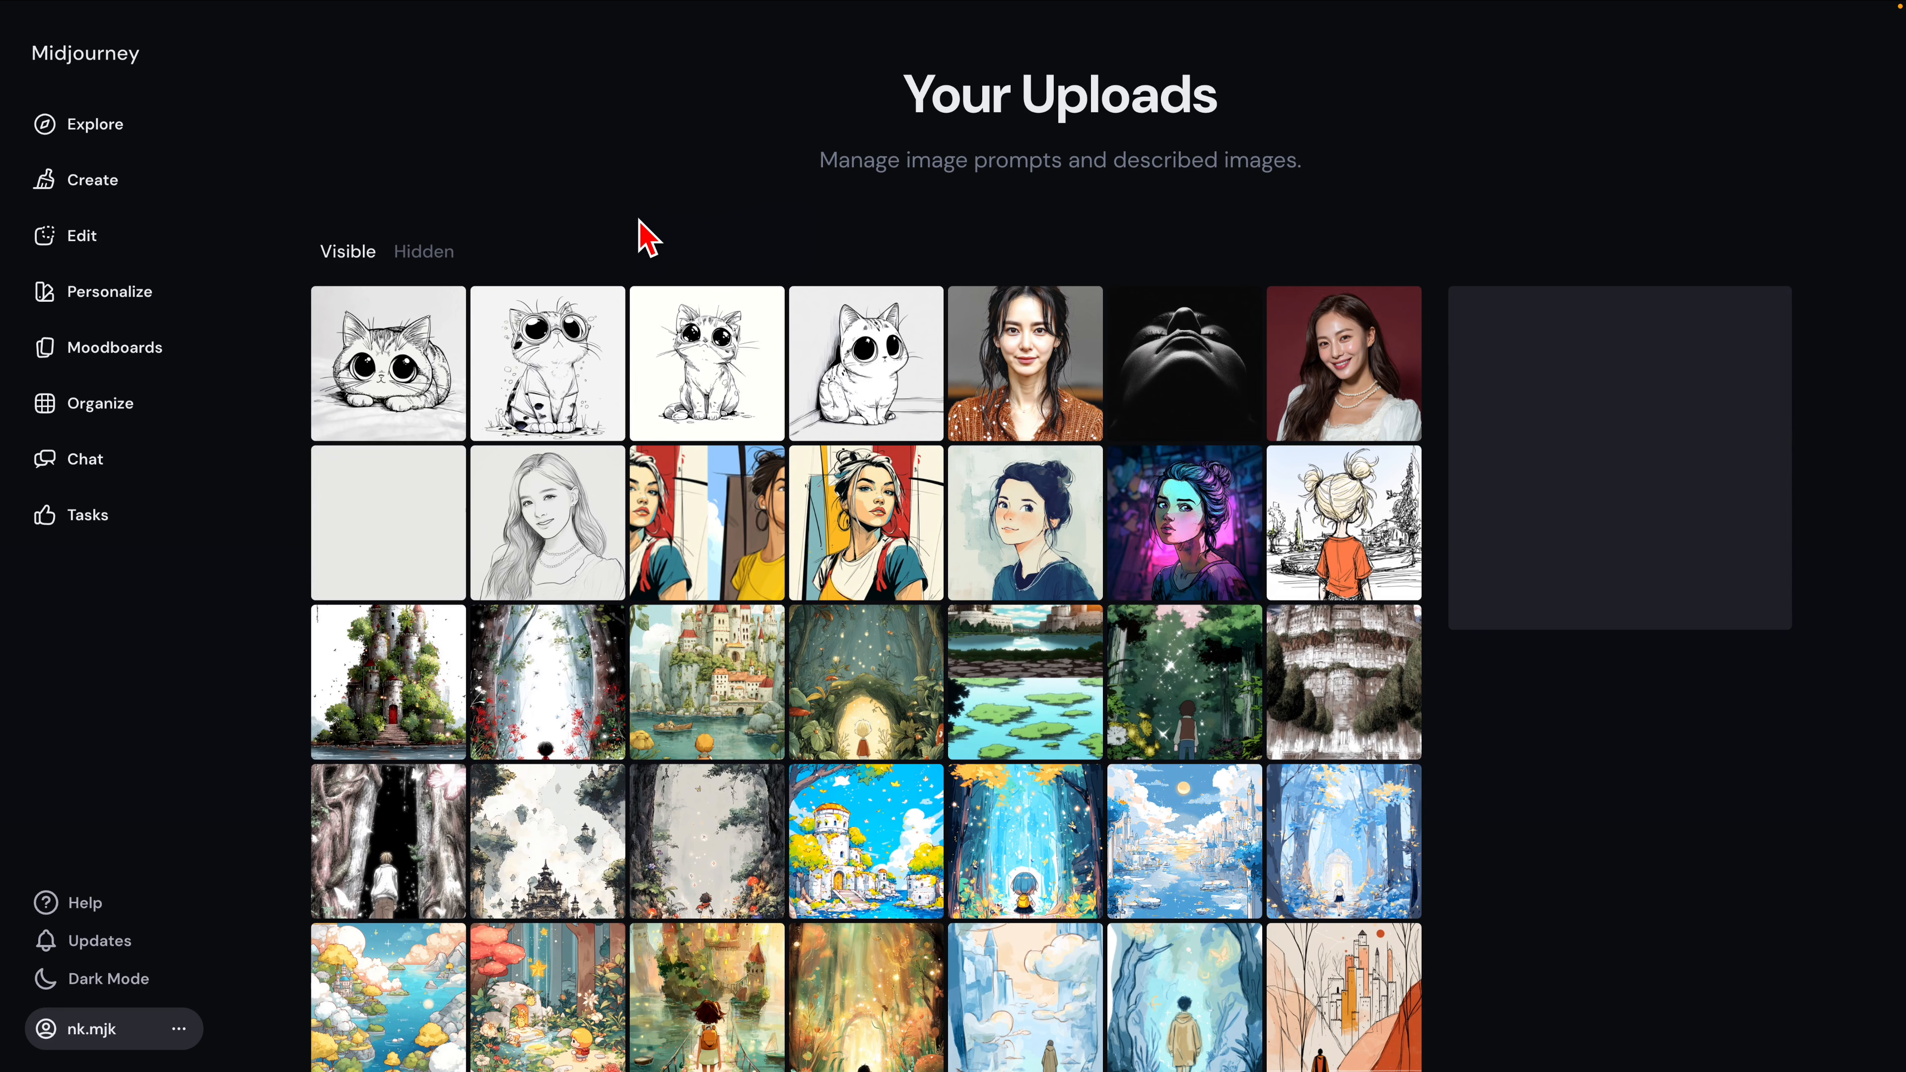
{"action": "mouse_move", "coordinate": [418, 353]}
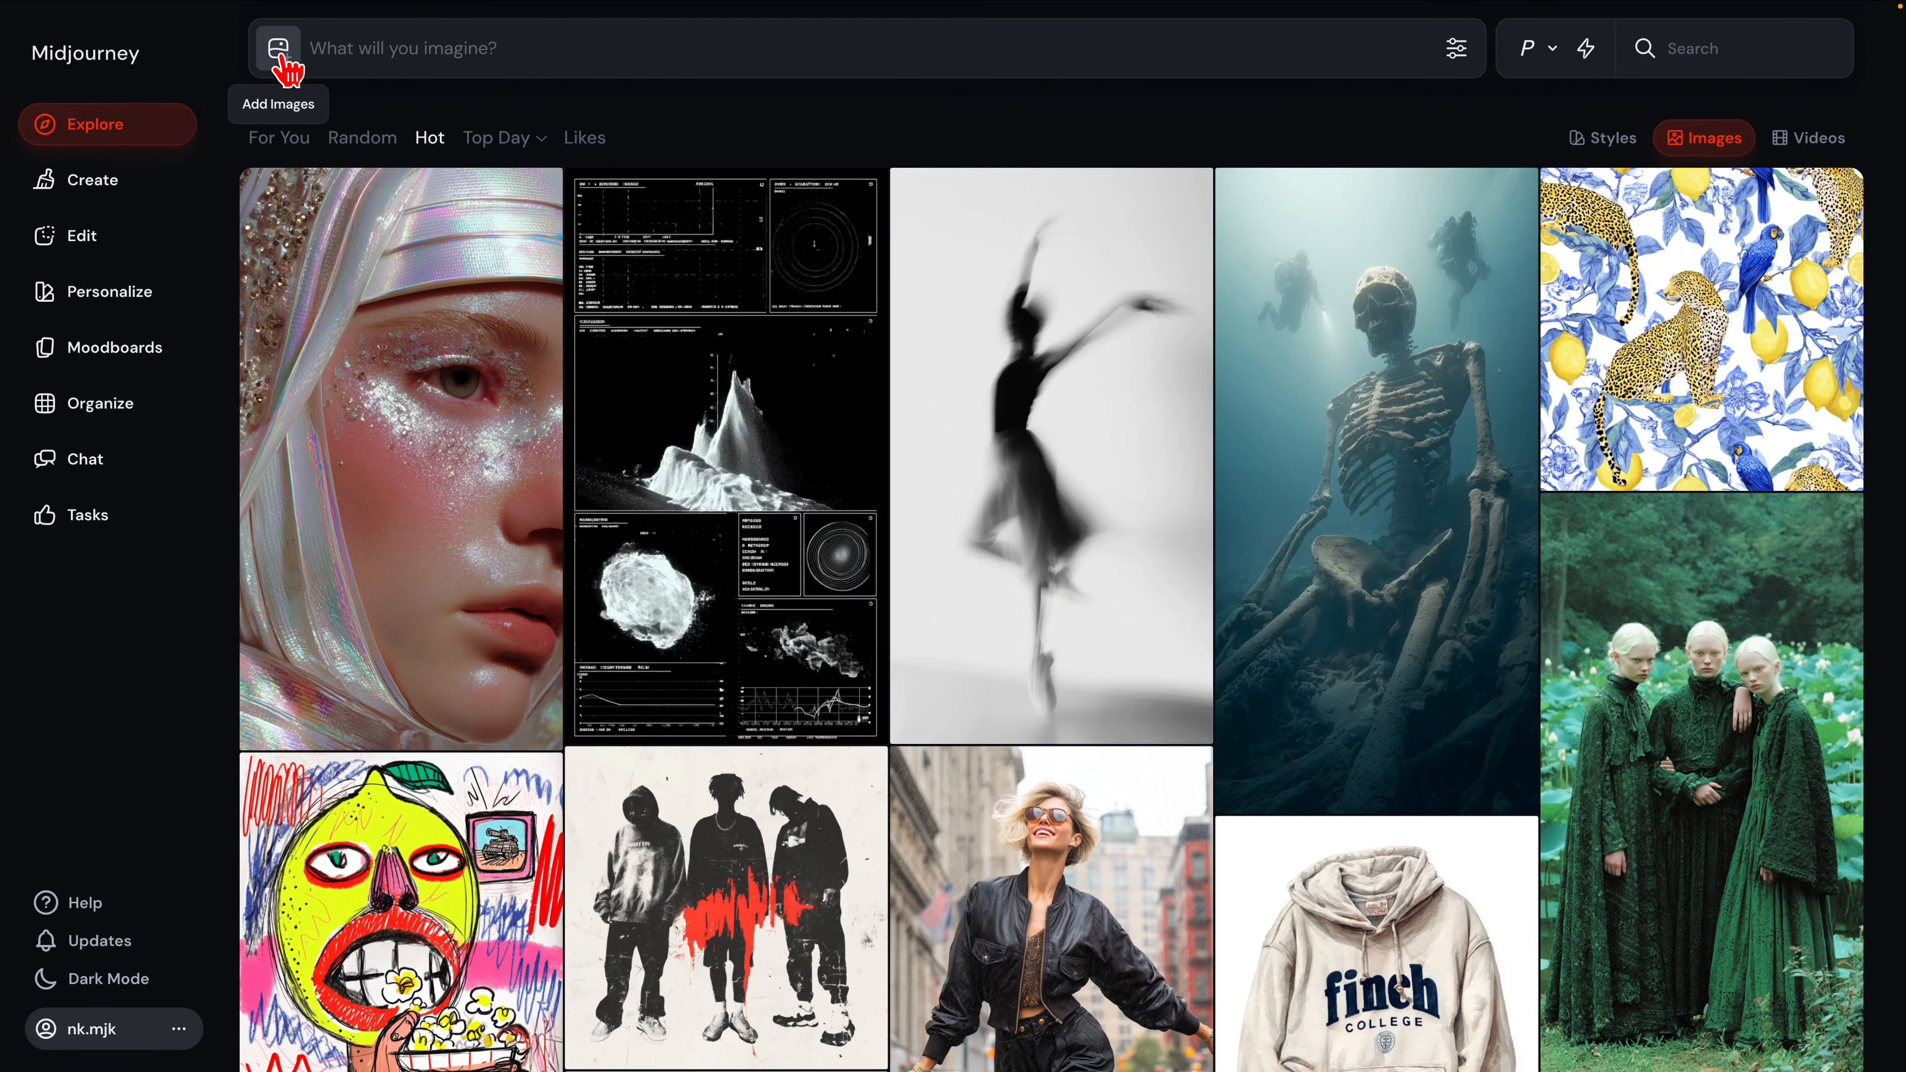
{"action": "left_click", "coordinate": [279, 57]}
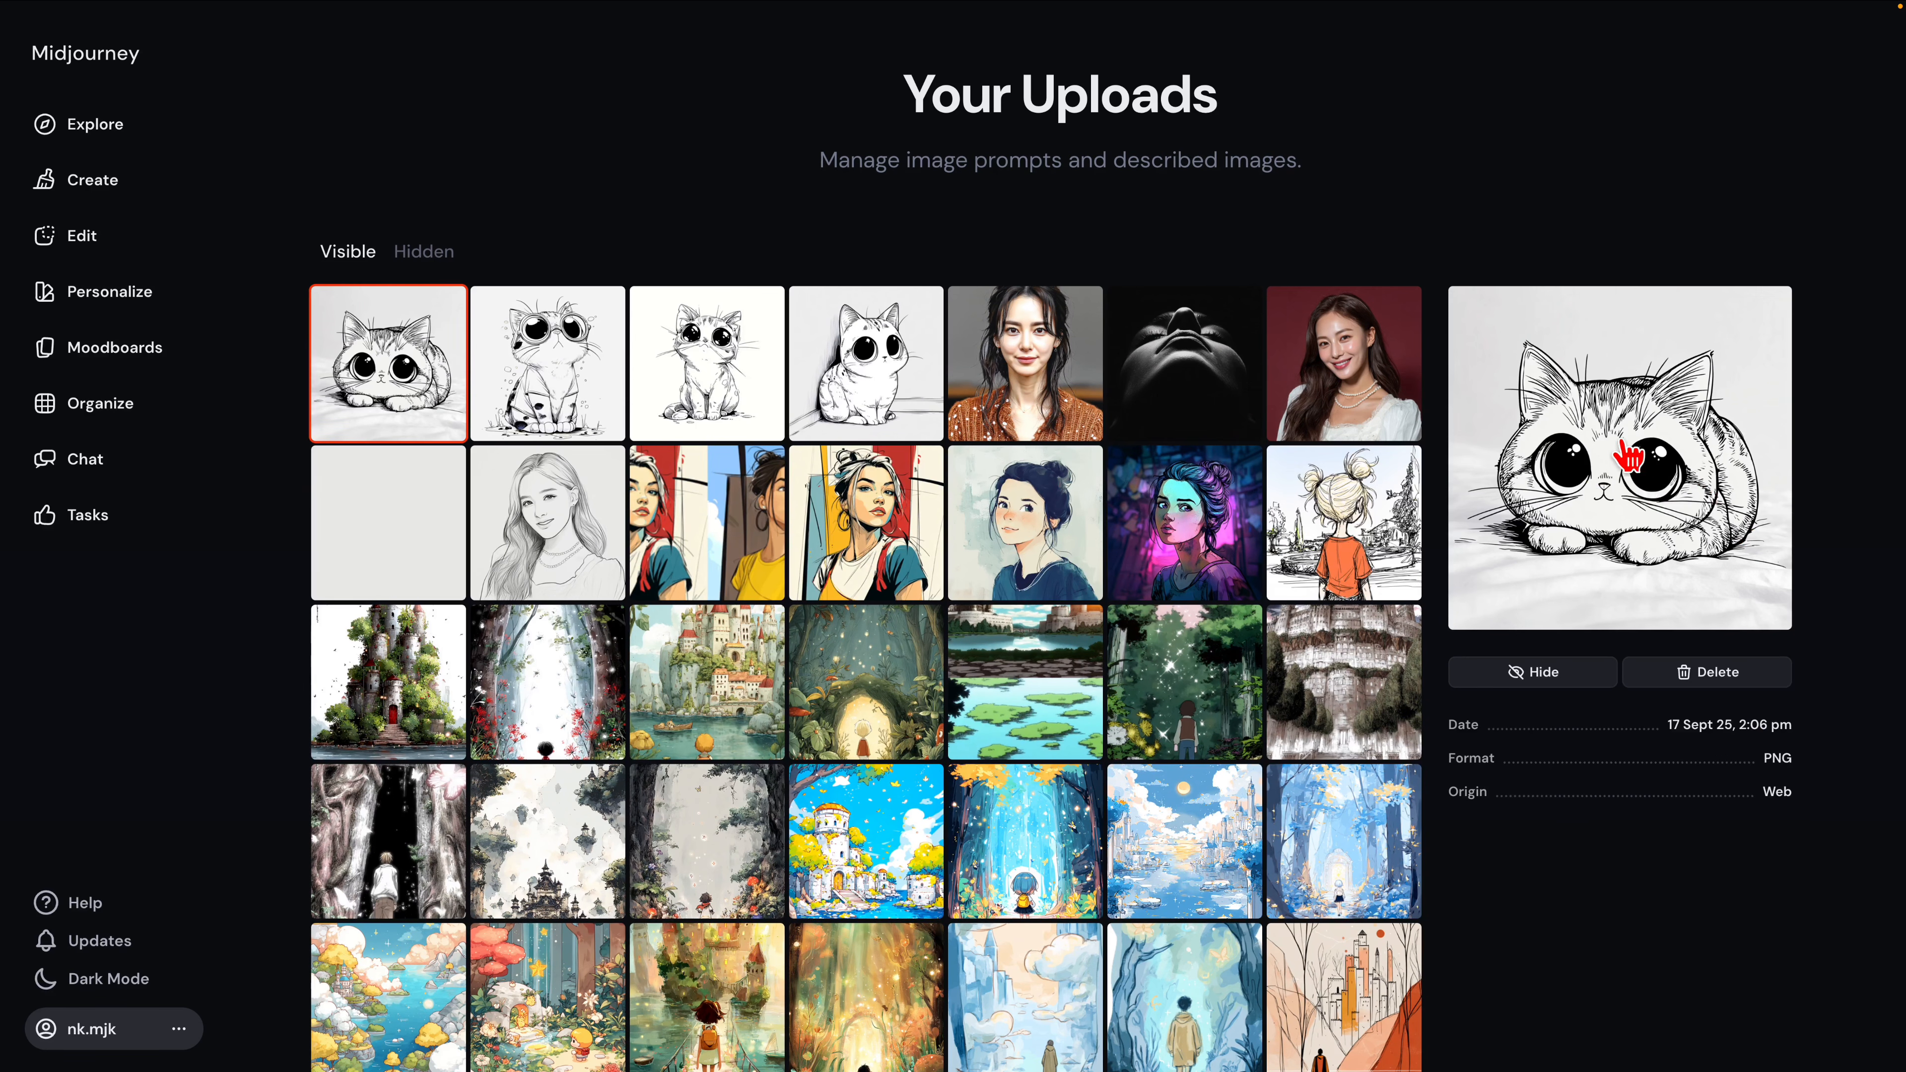
Step: Show the account's Go To Discord link and open the Midjourney Magazine page
{"action": "left_click", "coordinate": [178, 1028]}
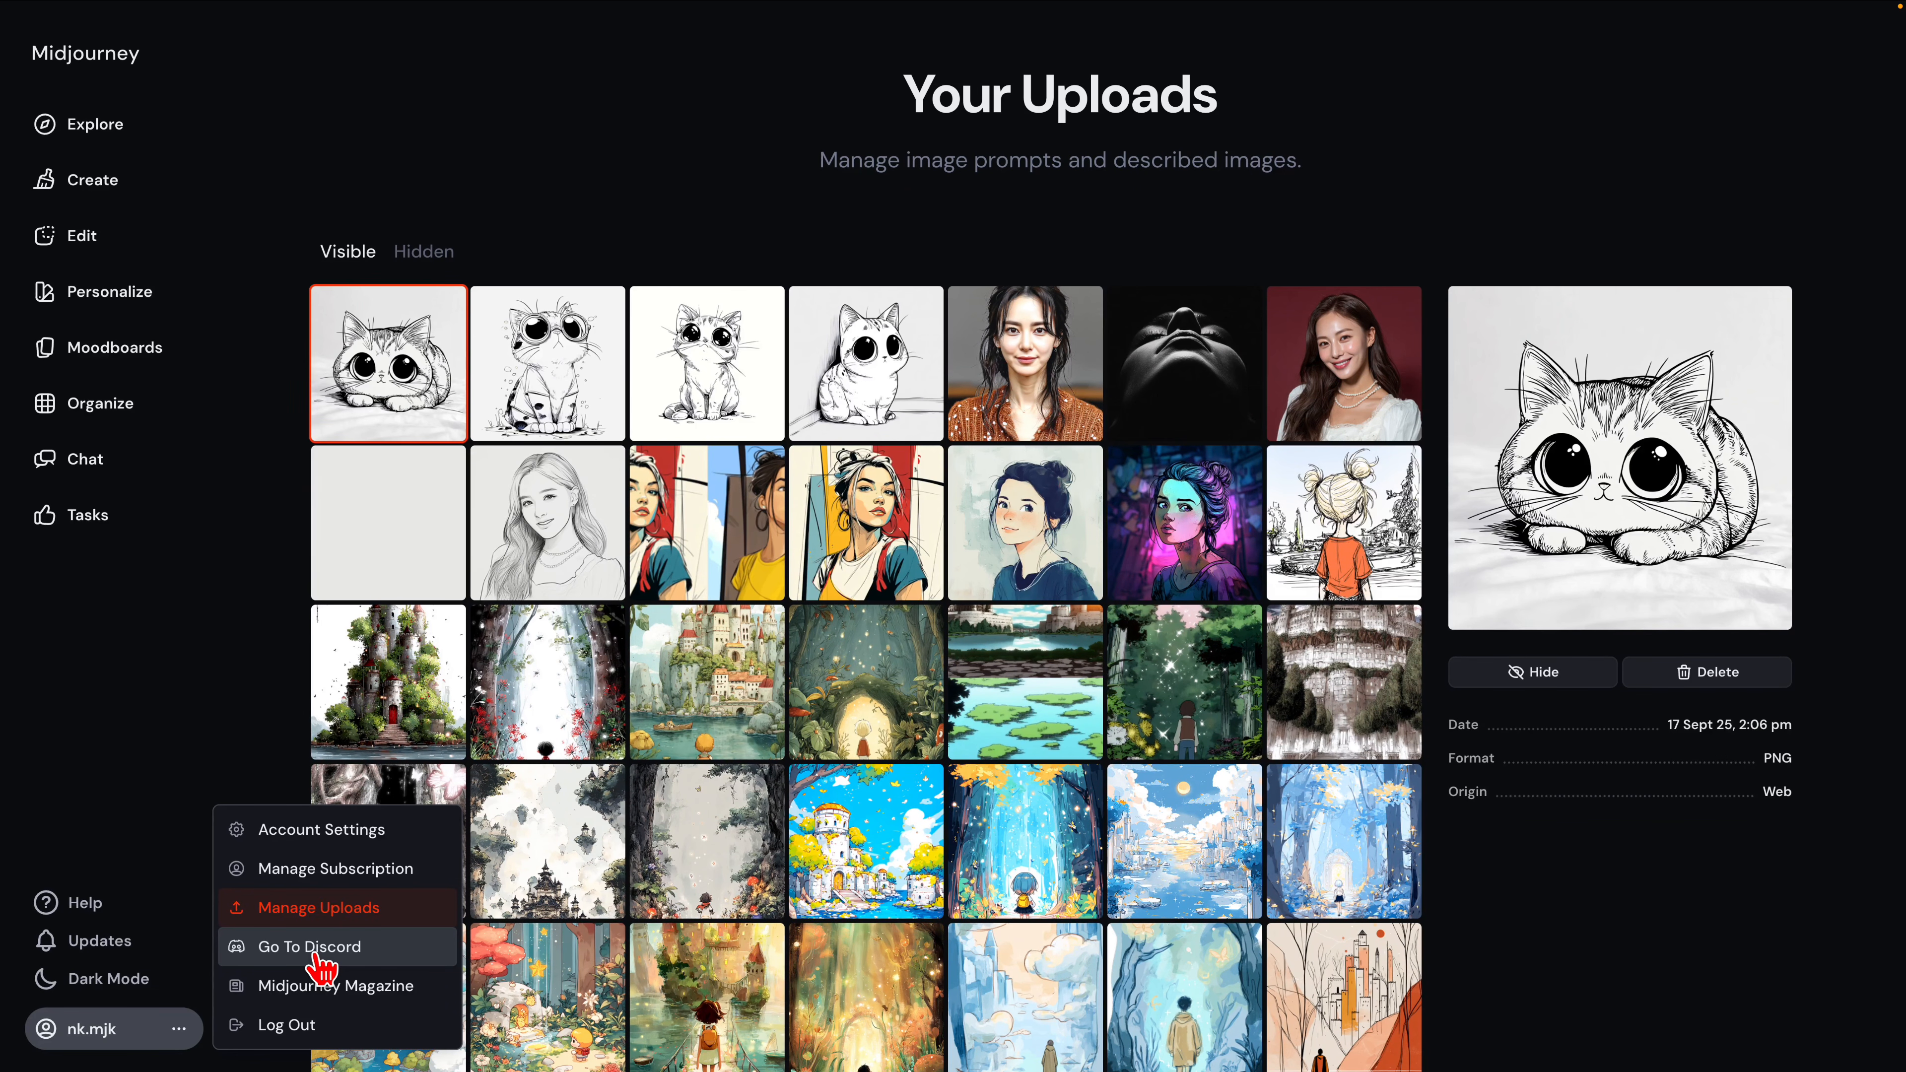
{"action": "left_click", "coordinate": [317, 958]}
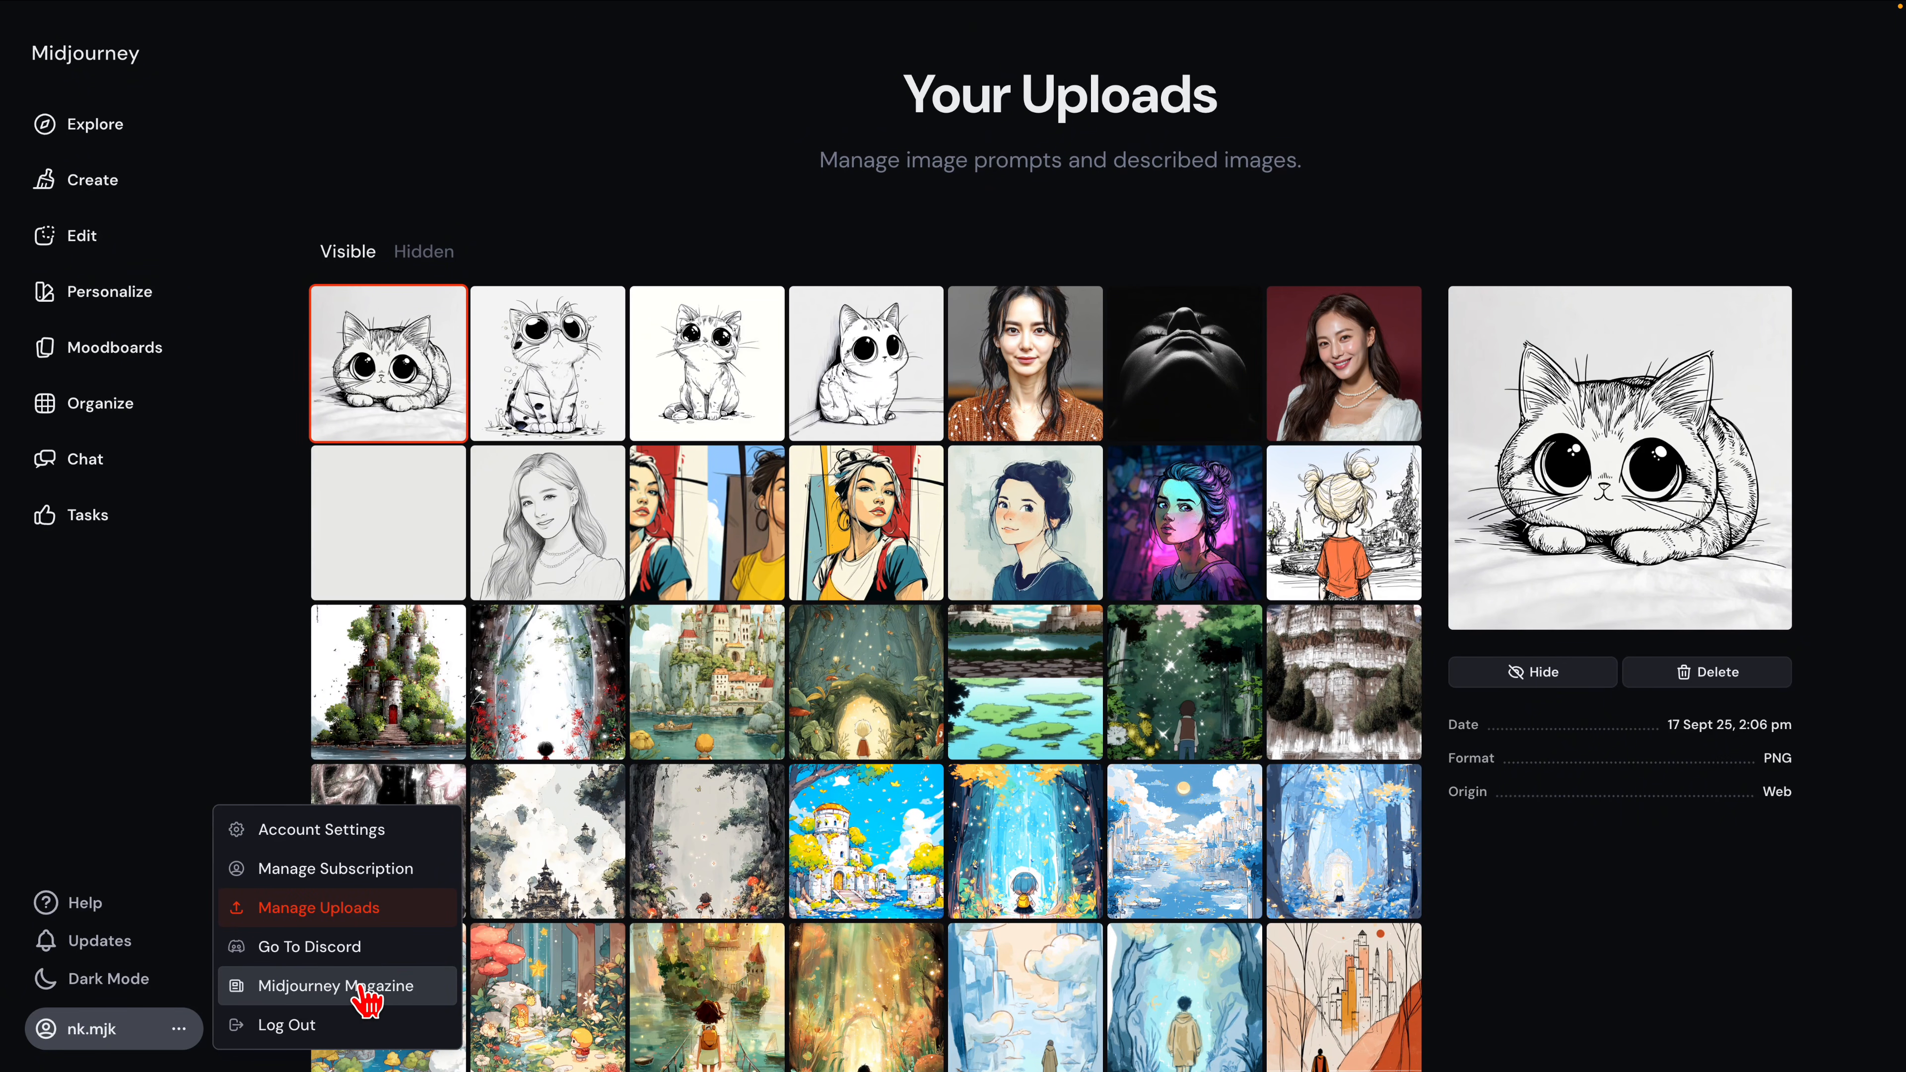
{"action": "left_click", "coordinate": [377, 987]}
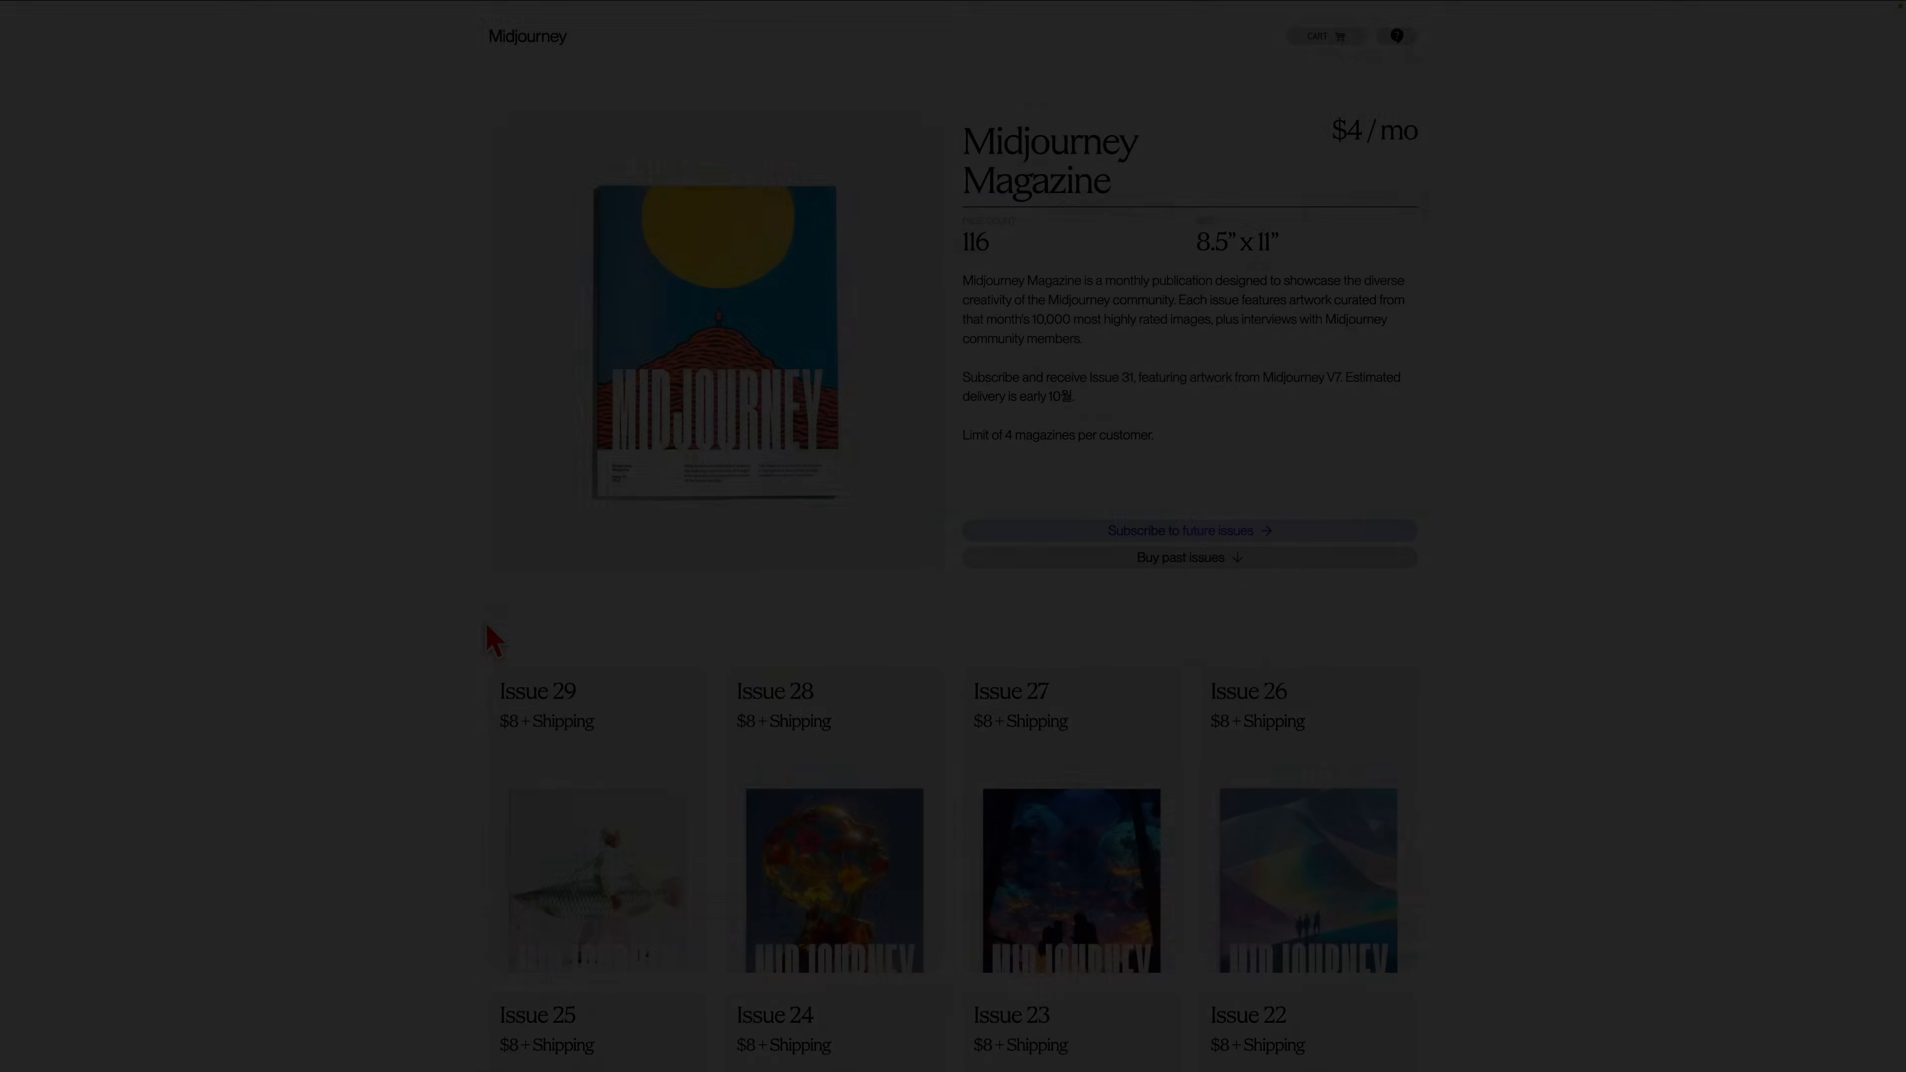